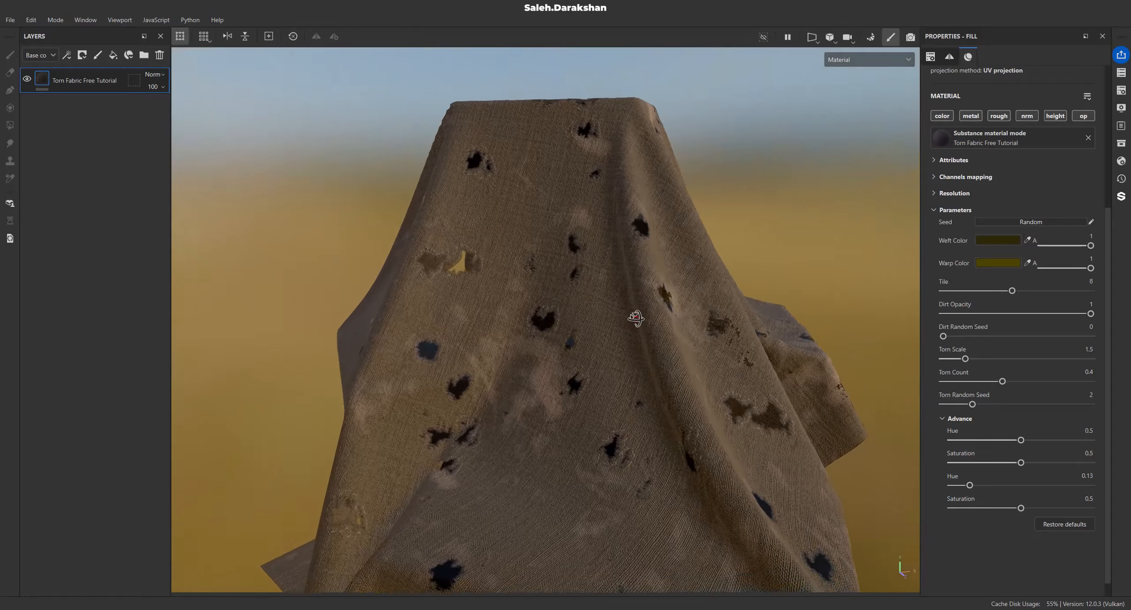
Set the fabric material's Torn Random Seed to 4.
scroll(1003, 464, "up", 3)
scroll(1003, 463, "down", 1)
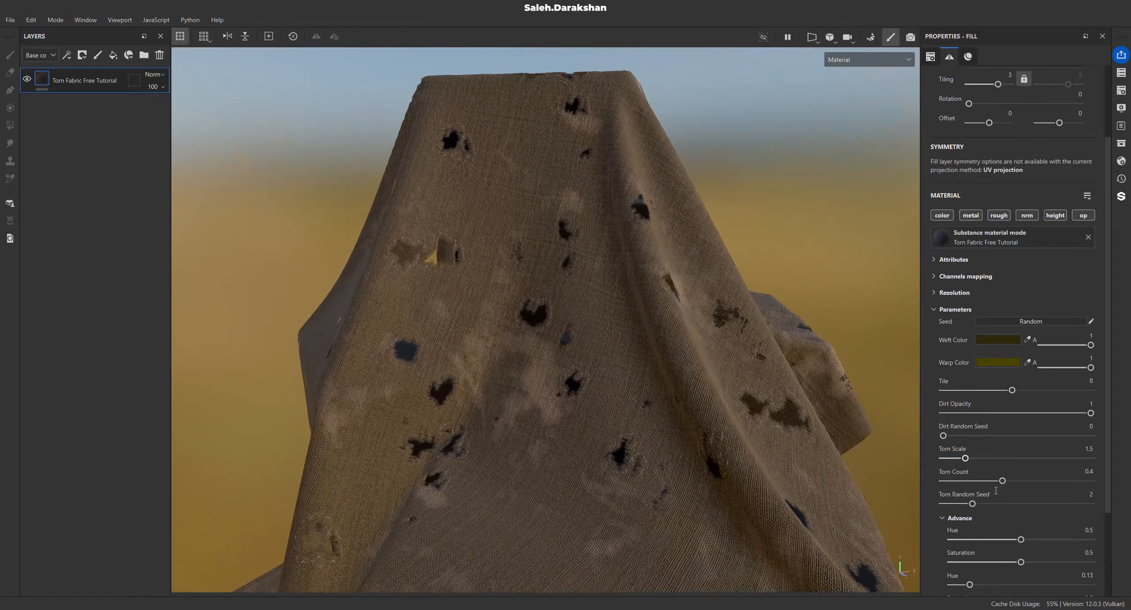
left_click_drag(972, 503, 996, 503)
left_click_drag(757, 425, 695, 427, "alt")
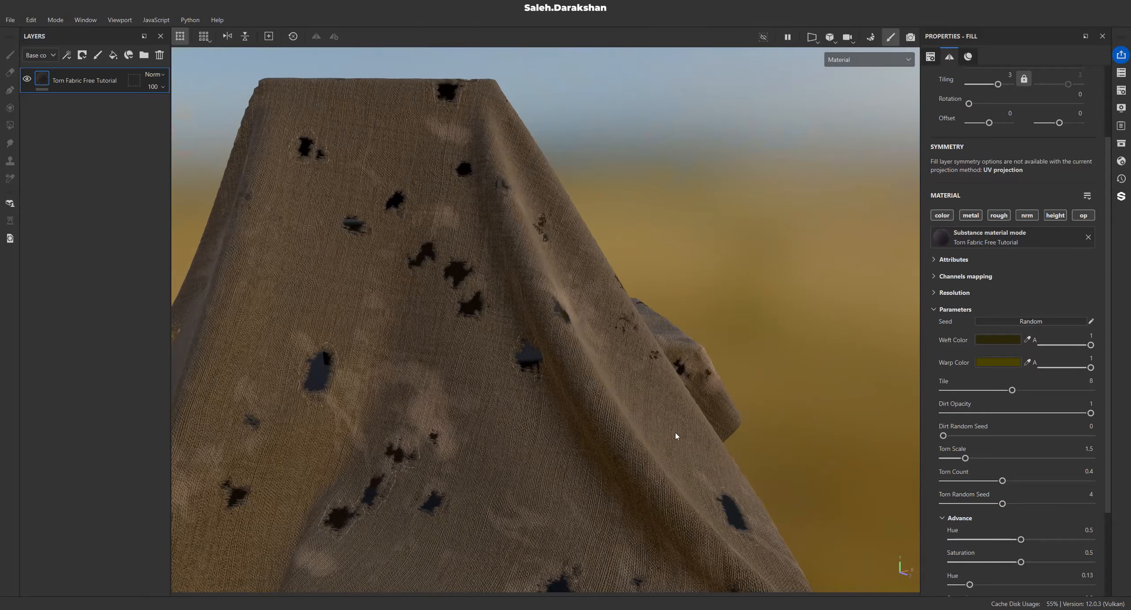
Examine the torn holes and weave of the draped fabric up close and from several angles.
scroll(694, 427, "down", 4)
scroll(694, 427, "up", 3)
left_click_drag(732, 386, 747, 337, "alt")
scroll(659, 371, "down", 4)
scroll(538, 239, "up", 5)
scroll(649, 343, "down", 4)
scroll(596, 340, "up", 5)
left_click_drag(550, 245, 651, 344, "alt")
scroll(588, 280, "down", 2)
scroll(594, 332, "down", 2)
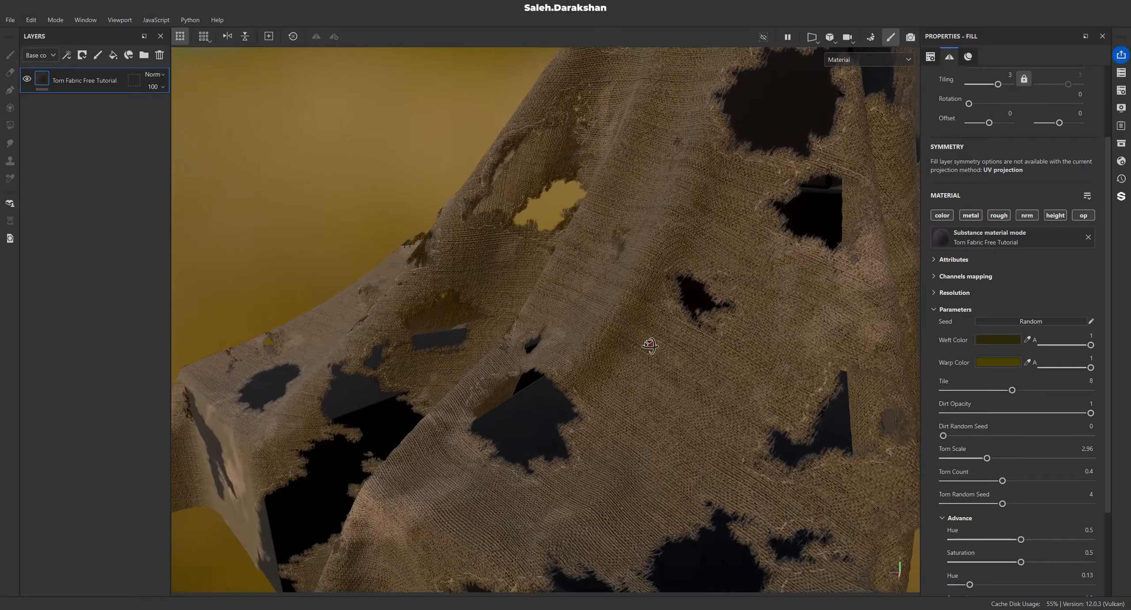
Set the fabric material's Torn Scale to 1.5.
left_click(1013, 455)
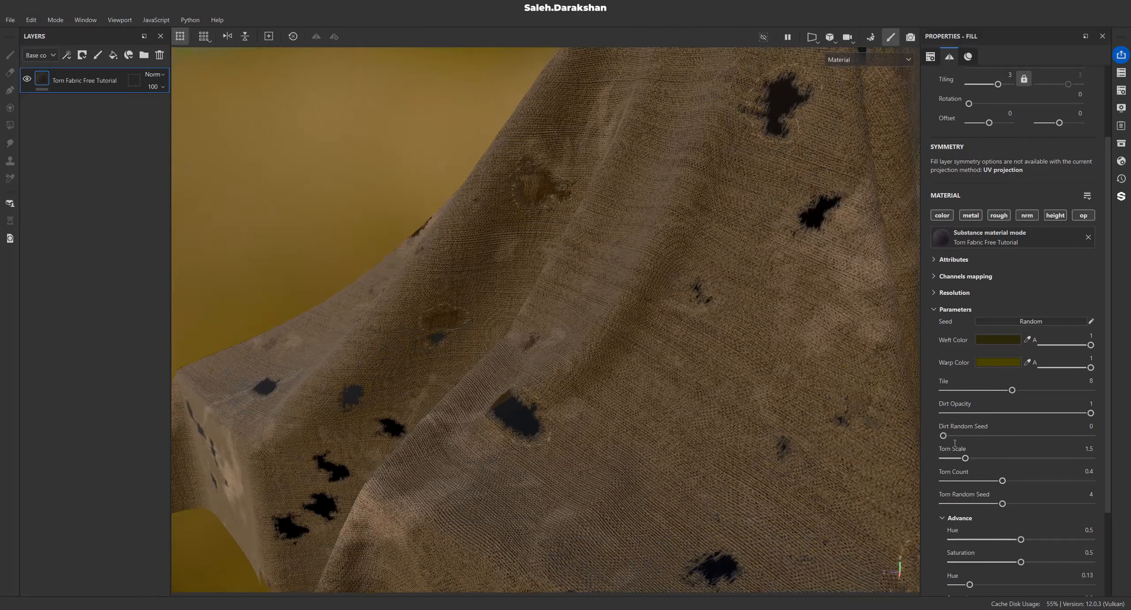
scroll(715, 449, "down", 2)
left_click_drag(715, 450, 675, 440, "alt")
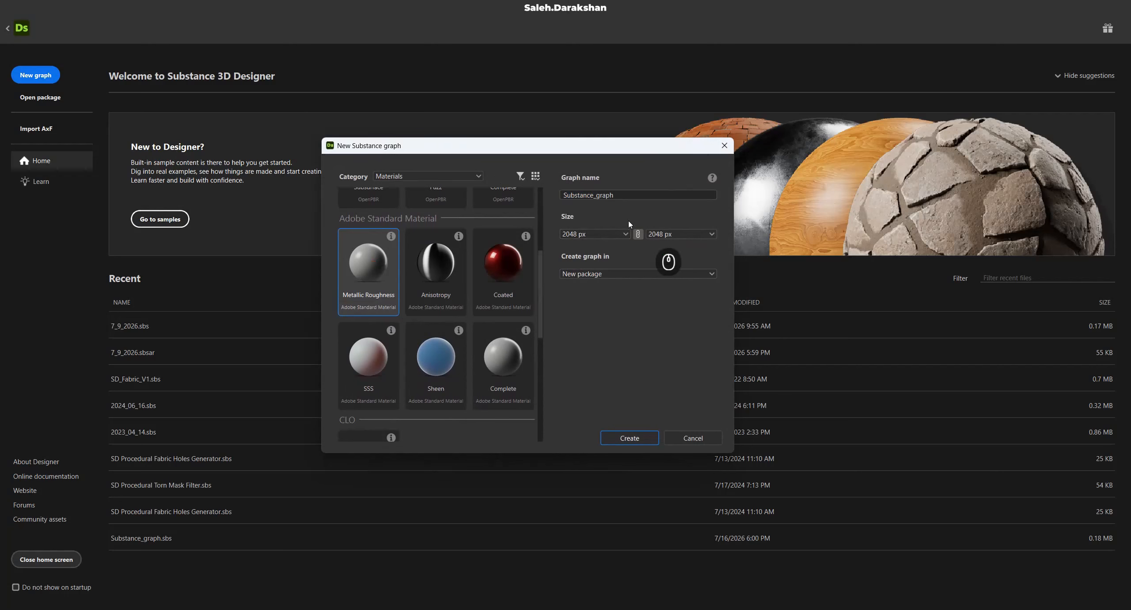
Switch to Substance 3D Designer and create a 2048 px Metallic Roughness graph named Torn_Fabric in a new package.
left_click(627, 438)
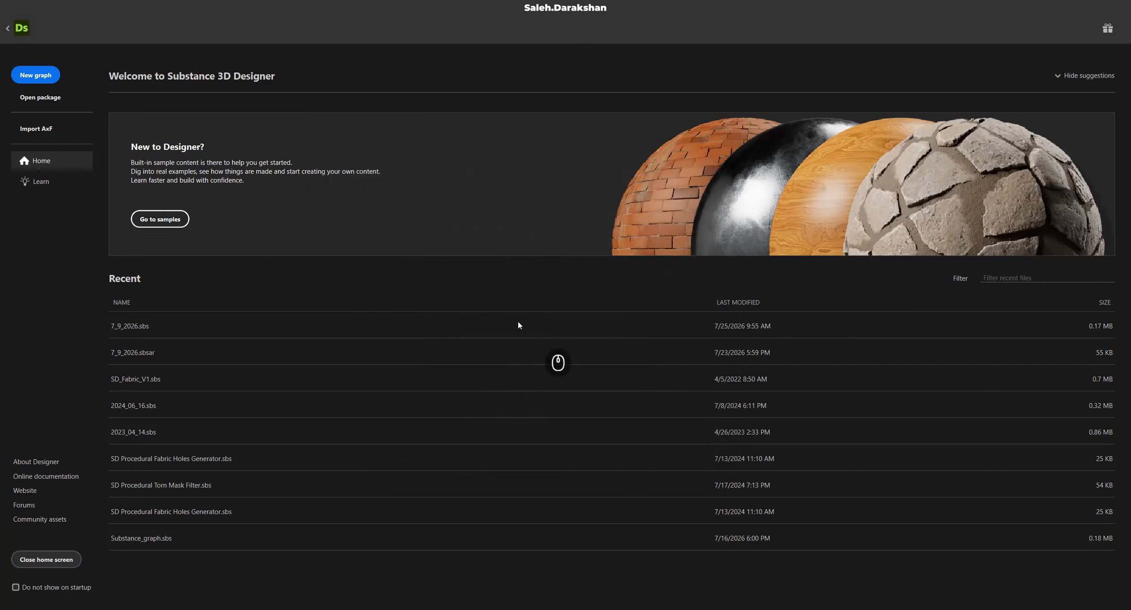
middle_click_drag(405, 318, 384, 319)
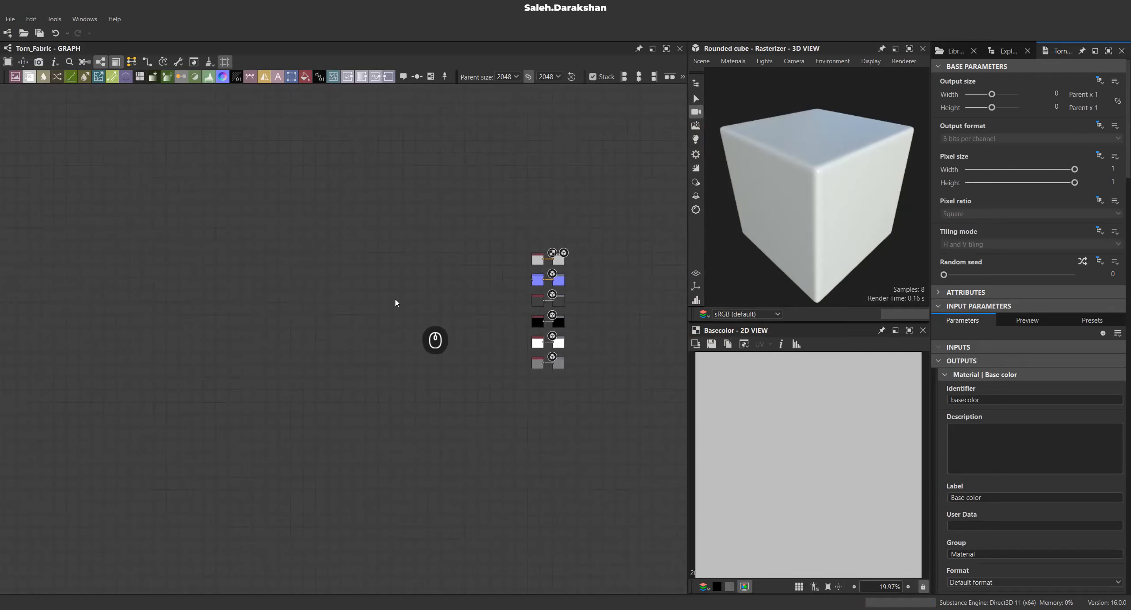
middle_click_drag(235, 202, 261, 232)
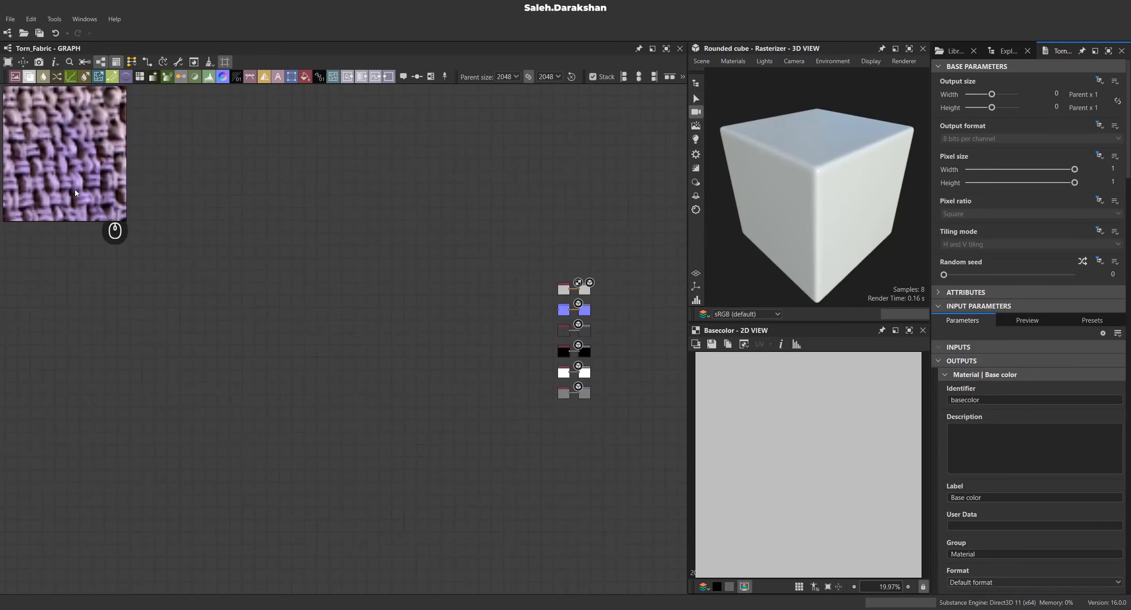
Add a Shape node in an empty area of the graph.
middle_click_drag(345, 301, 292, 323)
key("space")
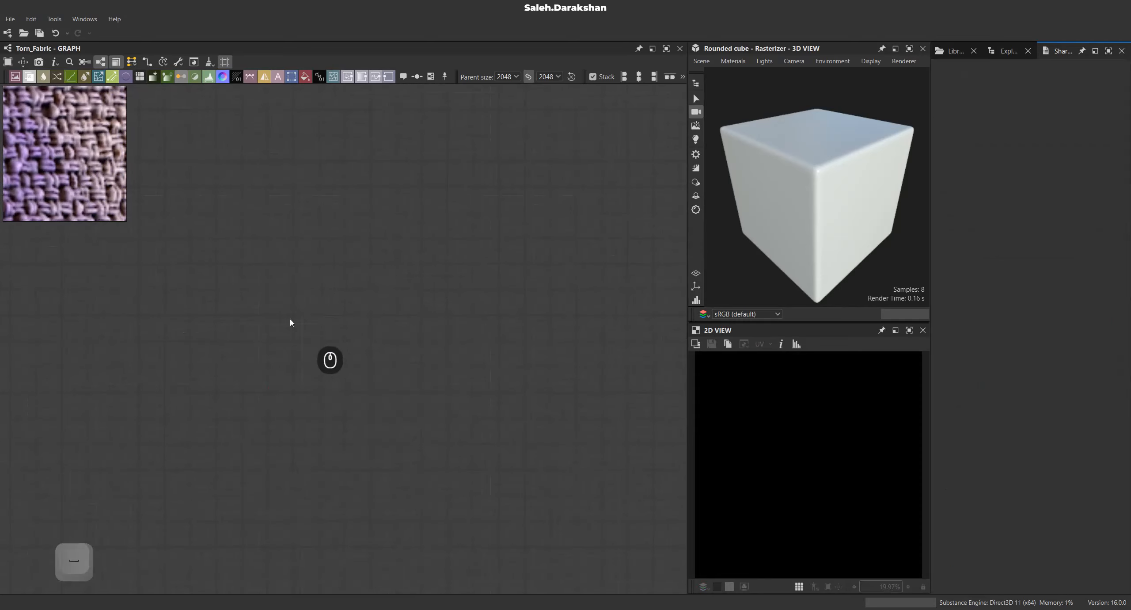
left_click(310, 317)
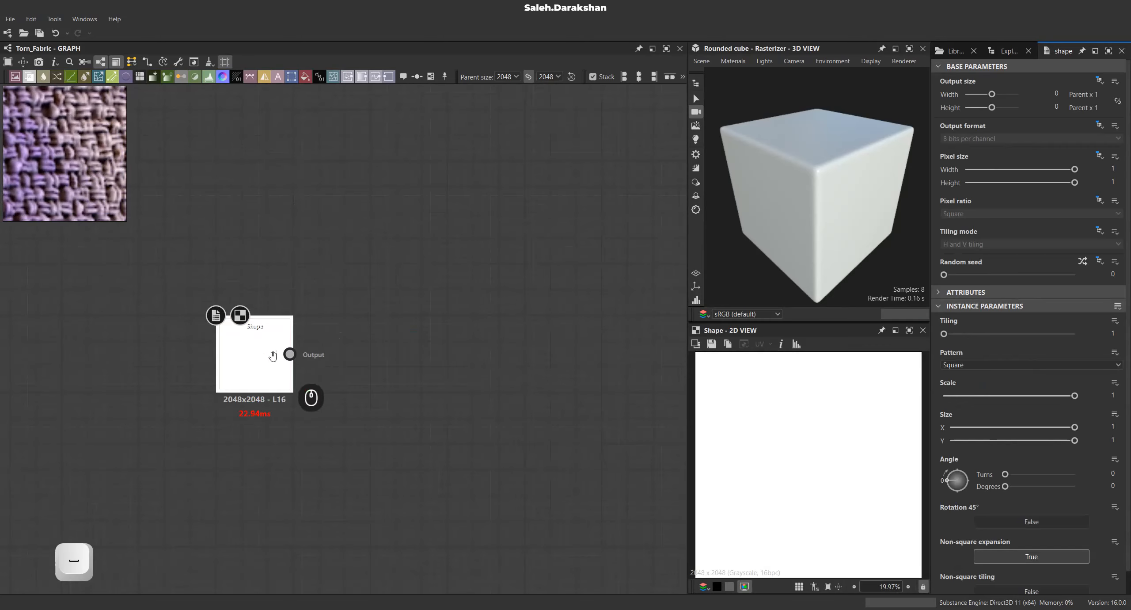
key("f")
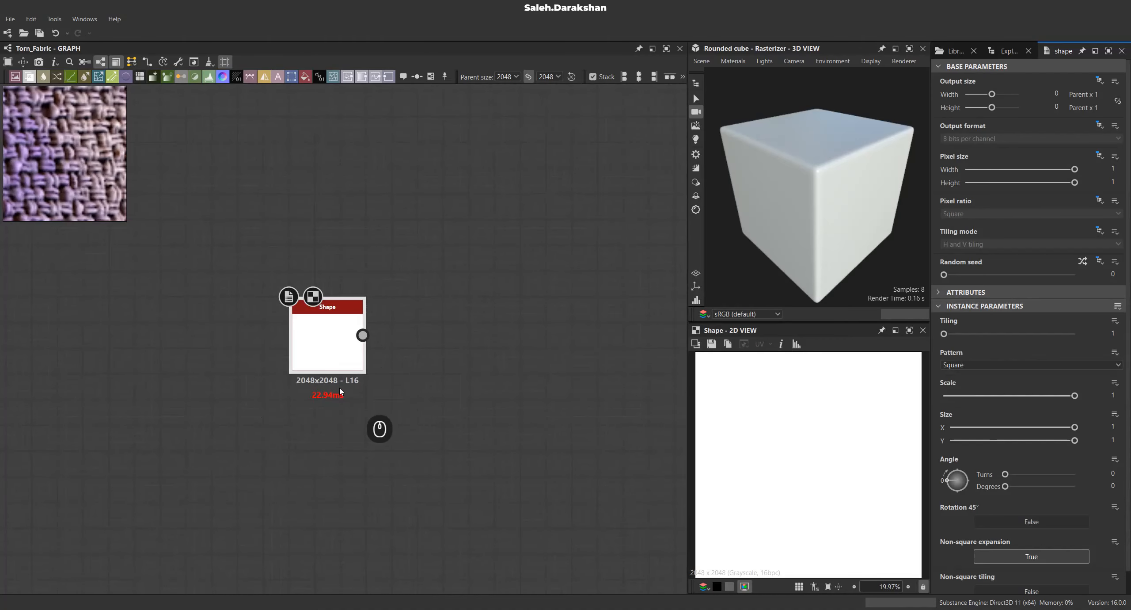
middle_click_drag(340, 387, 262, 439)
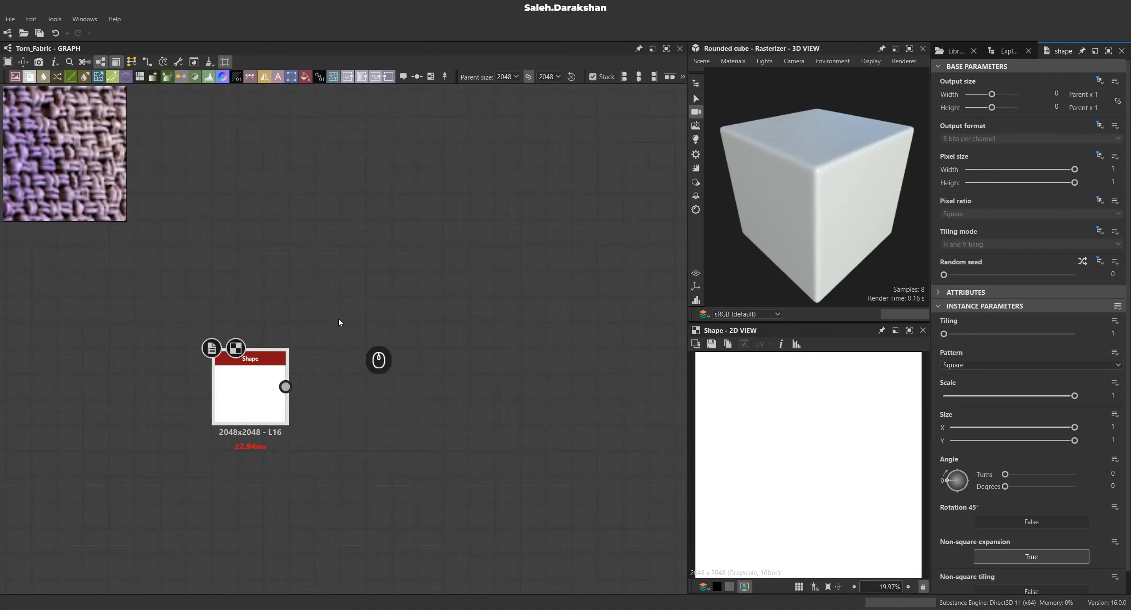
middle_click_drag(333, 356, 267, 371)
scroll(242, 347, "down", 6)
scroll(267, 371, "up", 5)
Set the Shape node's output size to Parent / 4 and its Y size to 0.7.
left_click_drag(991, 108, 989, 95)
middle_click_drag(390, 334, 442, 254)
scroll(345, 283, "up", 4)
middle_click_drag(345, 287, 289, 405)
scroll(289, 405, "down", 4)
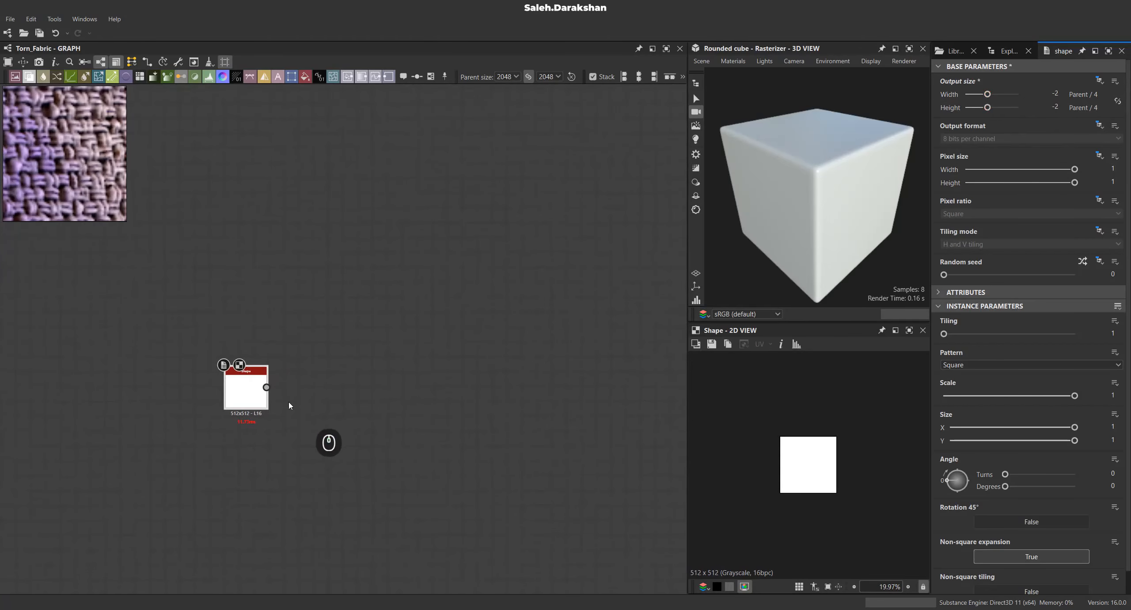
scroll(797, 445, "up", 5)
left_click_drag(1075, 440, 1037, 442)
middle_click_drag(337, 368, 311, 392)
Feed the Shape into both inputs of a new Non-uniform blur grayscale node and set its intensity to 15.
left_click_drag(289, 397, 310, 389)
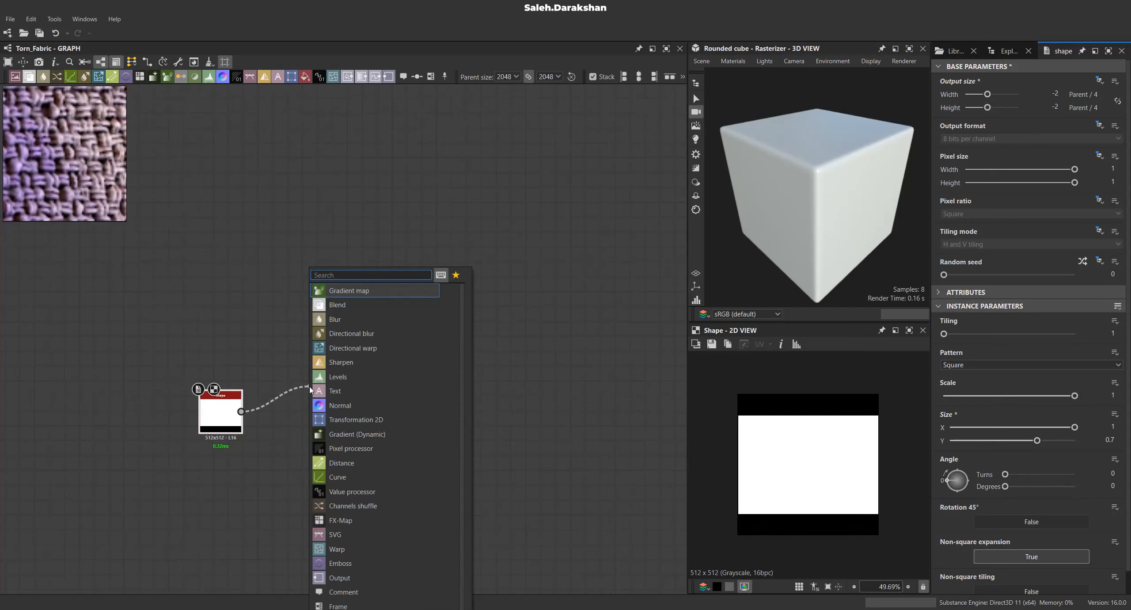
type("non")
key("Return")
left_click_drag(241, 411, 299, 408)
scroll(774, 438, "up", 3)
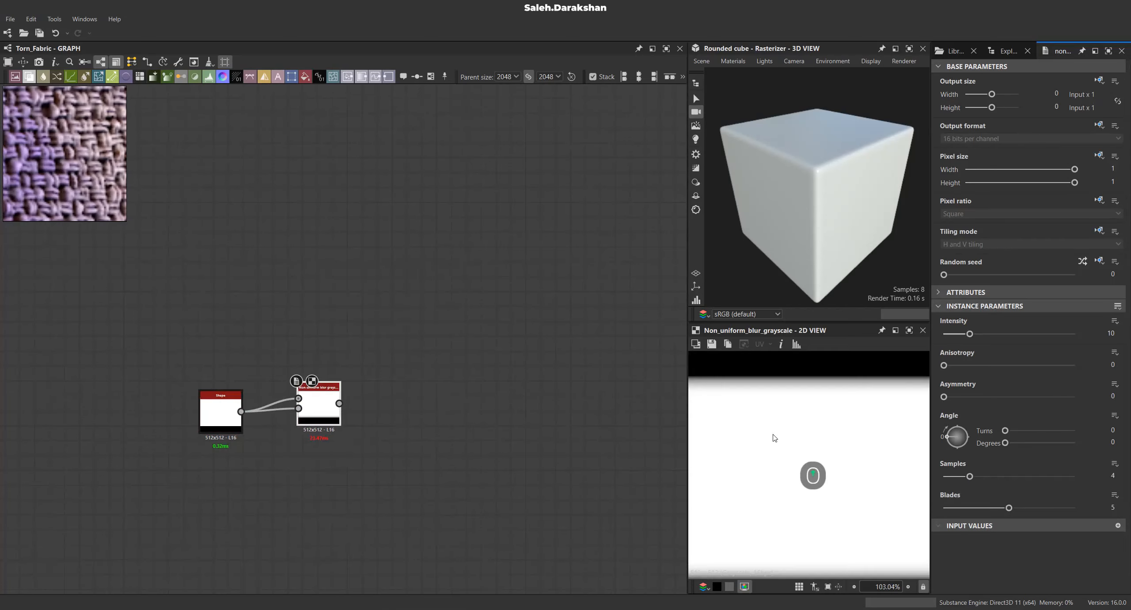
type("15")
key("Return")
scroll(839, 411, "down", 2)
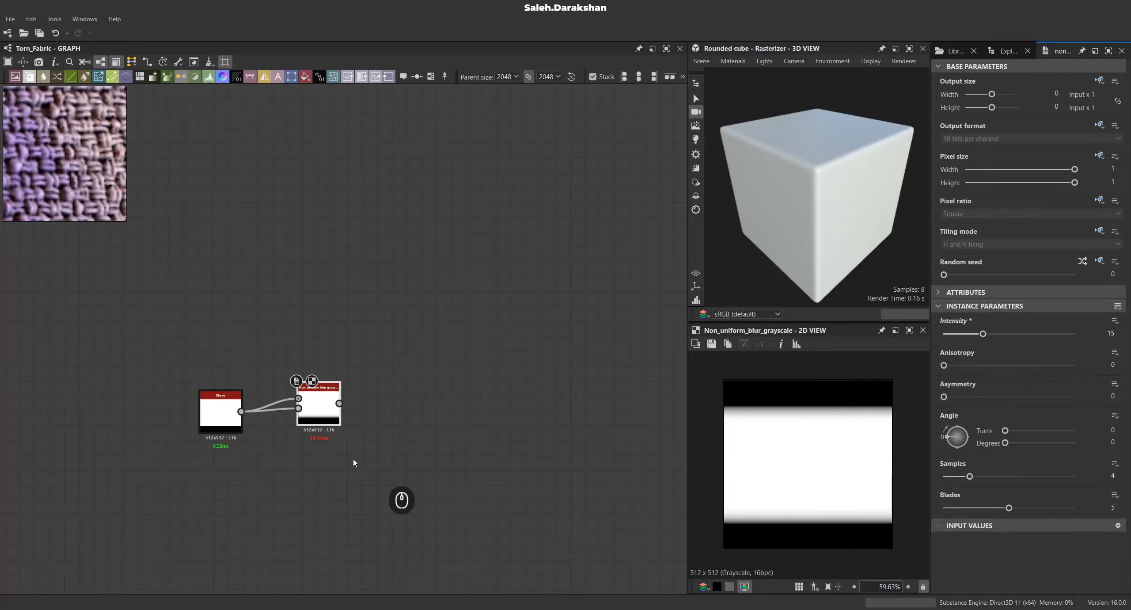
Add a Non-uniform directional warp grayscale node fed by the blur's output.
scroll(381, 461, "up", 3)
left_click_drag(218, 382, 395, 380)
type("non")
key("Down")
key("Down")
key("Return")
left_click_drag(430, 410, 398, 435)
scroll(340, 414, "down", 3)
Add a Directional noise 4 node below the blur node and set its angle to 45 degrees.
key("space")
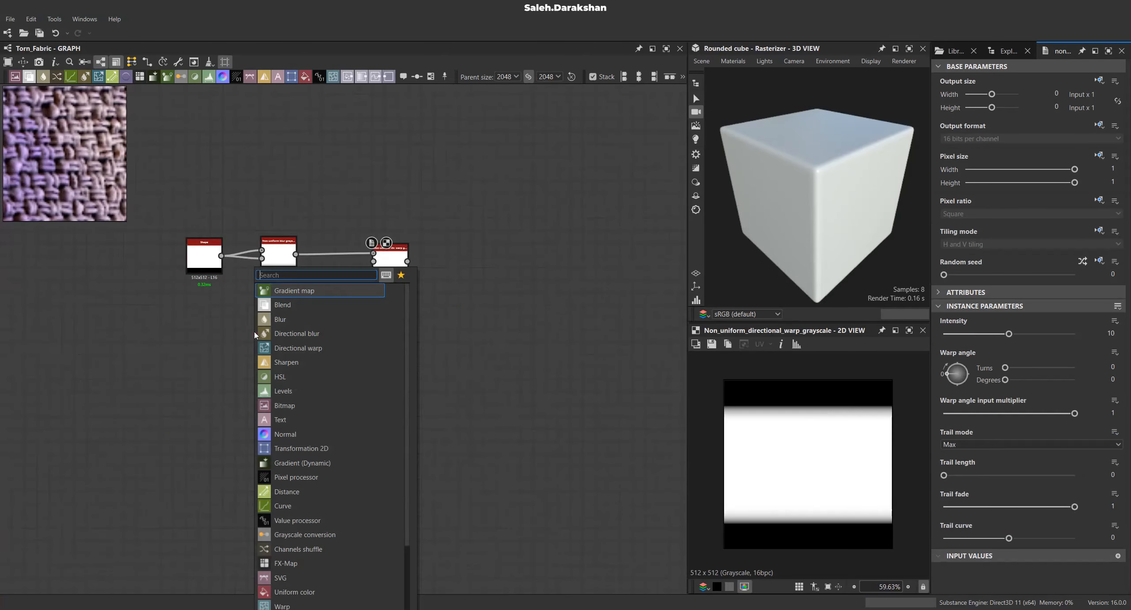
type("dir")
key("Down")
key("Down")
key("Down")
key("Down")
key("Down")
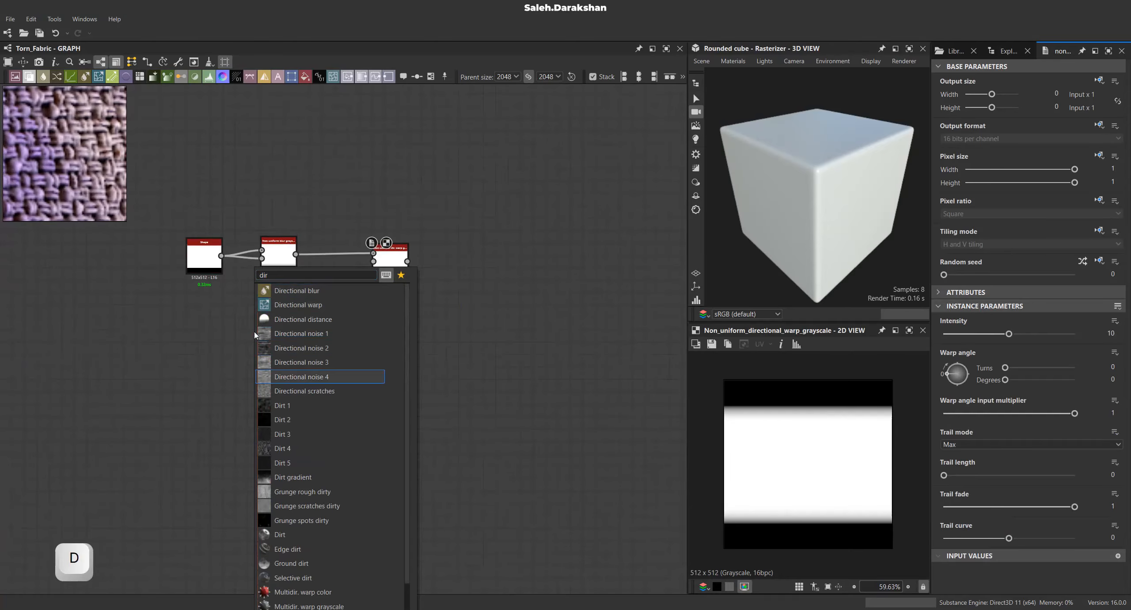
key("Return")
scroll(255, 335, "up", 3)
left_click_drag(951, 452, 947, 438, "shift")
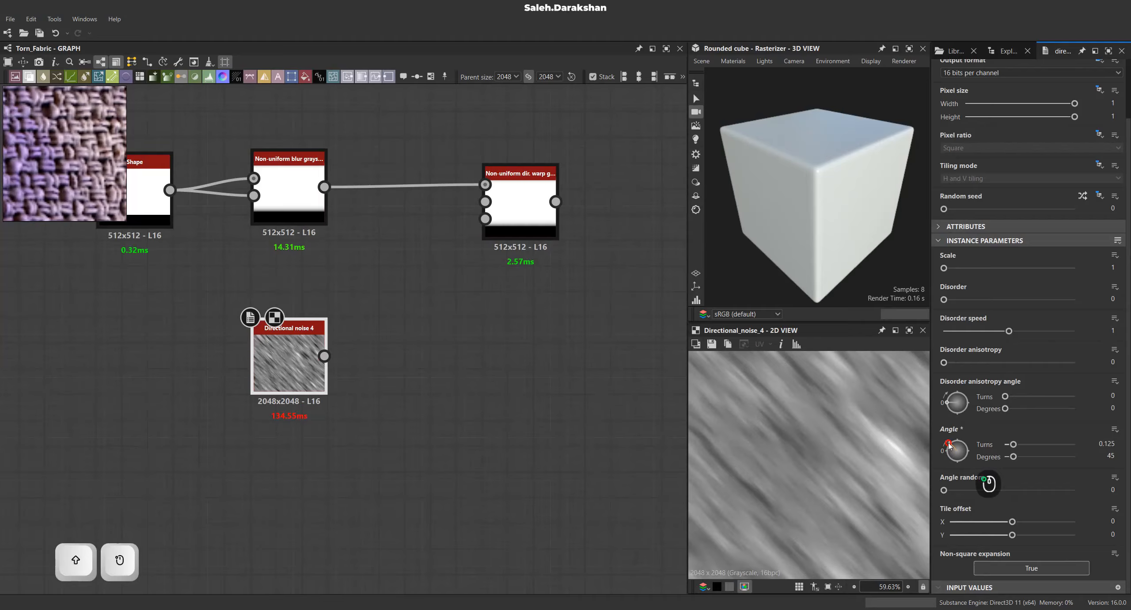
Connect Directional noise 4 to the warp node's two remaining inputs and set the warp intensity to 6.
scroll(438, 380, "up", 2)
left_click_drag(269, 468, 500, 246)
left_click(542, 232)
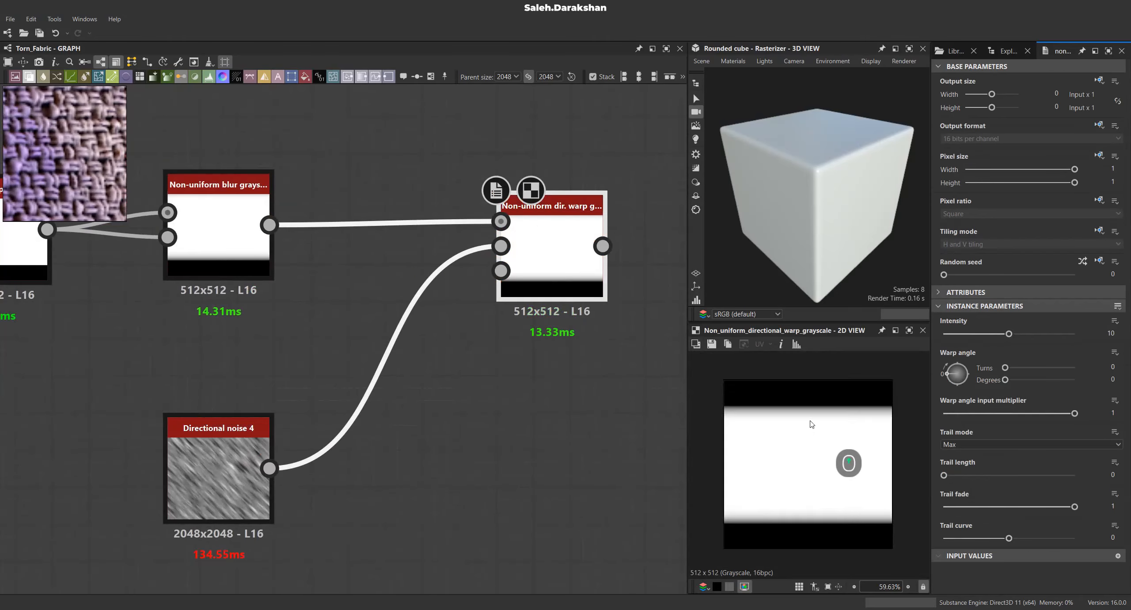
left_click_drag(269, 468, 501, 271)
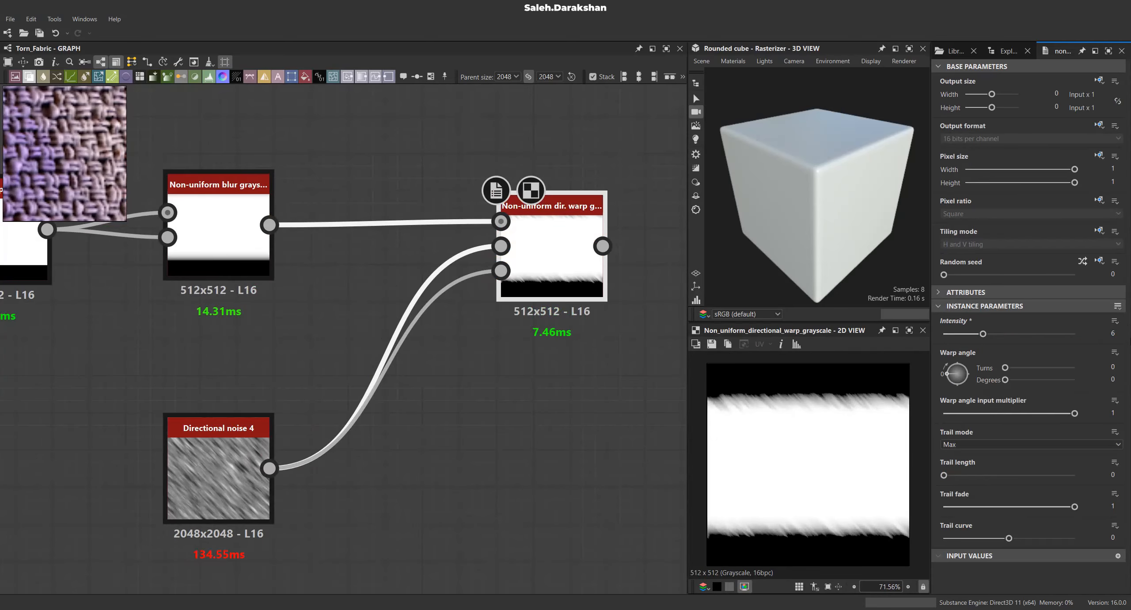
scroll(415, 359, "down", 4)
scroll(281, 458, "up", 2)
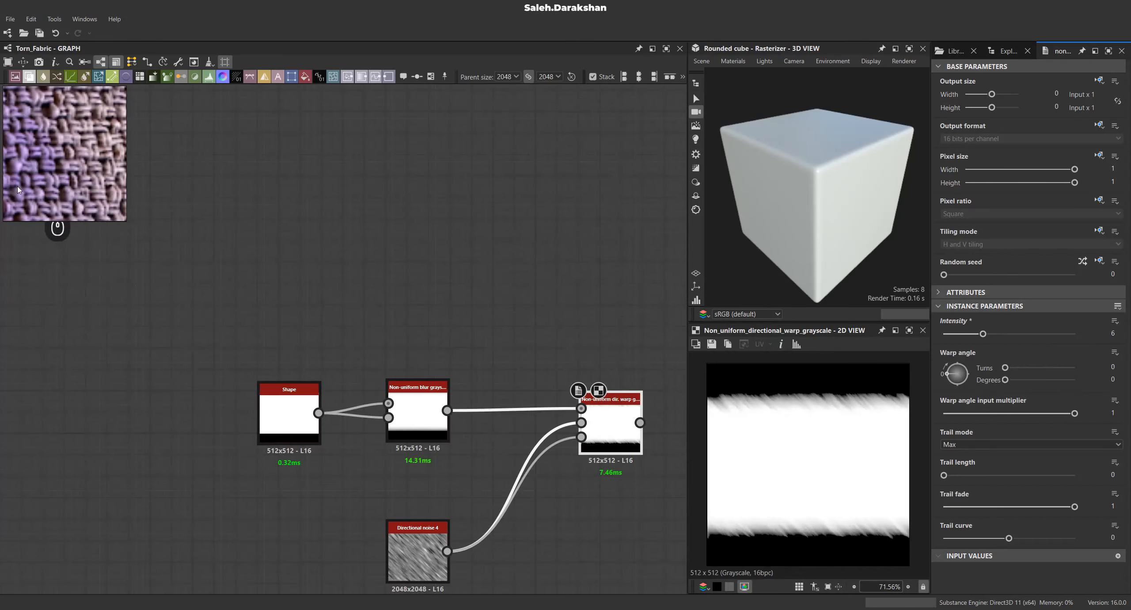
Duplicate the Shape node above the original and reduce the copy's Y size to a thin stripe.
middle_click_drag(307, 407, 384, 411)
left_click_drag(384, 412, 304, 408)
key("ctrl+d")
left_click(300, 349)
double_click(304, 332)
left_click_drag(1037, 440, 958, 440)
Add a Blend node in Subtract mode that cuts the thin stripe out of the original shape.
middle_click_drag(332, 418, 315, 441)
left_click_drag(315, 441, 376, 376)
left_click(393, 305)
left_click(975, 351)
left_click(972, 382)
middle_click_drag(293, 355, 396, 316)
left_click_drag(397, 316, 268, 326)
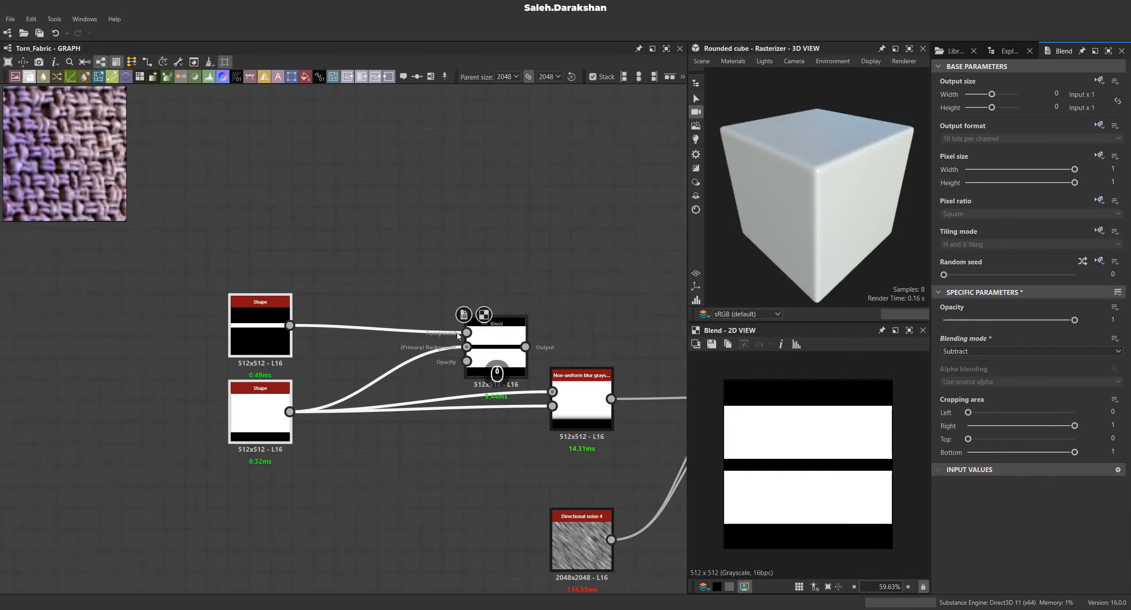
Reroute both inputs of the blur node from the original shape to the Blend output and preview the warp node.
left_click_drag(506, 339, 442, 339)
left_click_drag(290, 412, 461, 347, "shift")
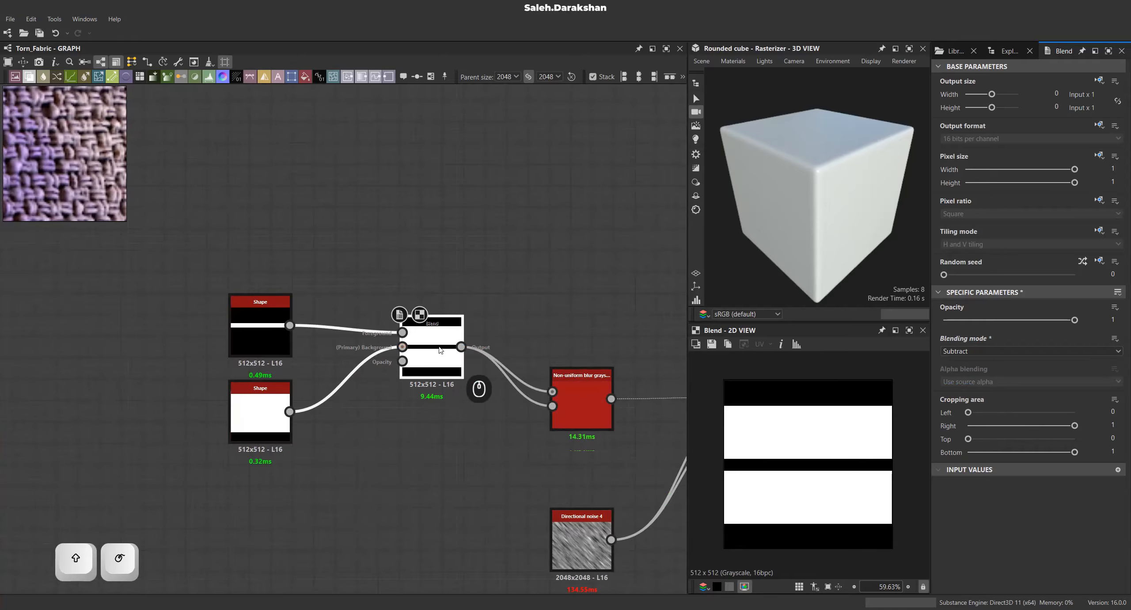
double_click(464, 377)
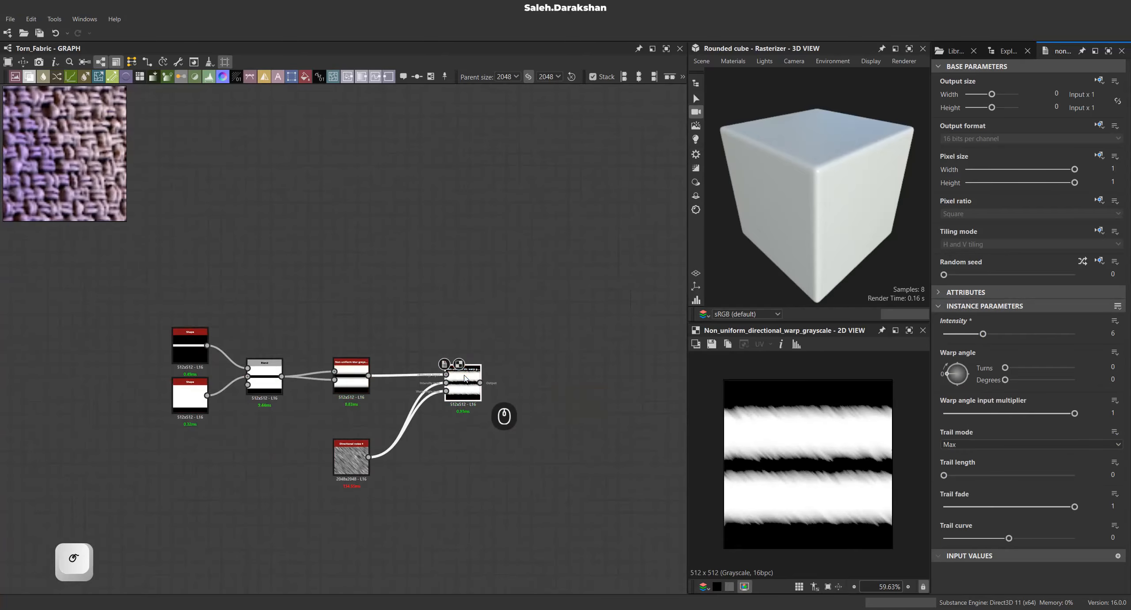
Add a Gradient linear 2 node above the warp node.
scroll(507, 374, "up", 3)
middle_click_drag(507, 375, 353, 407)
left_click(353, 407)
key("space")
type("grad")
key("Down")
key("Down")
key("Down")
key("Down")
key("Down")
key("Down")
key("Down")
key("Return")
left_click_drag(356, 283, 332, 286)
middle_click_drag(332, 286, 321, 297)
left_click_drag(322, 298, 296, 315)
Set the gradient's tiling to 9 and reduce its output size to 256 x 256.
left_click_drag(982, 334, 1015, 342)
scroll(783, 477, "down", 5)
middle_click_drag(401, 342, 364, 363)
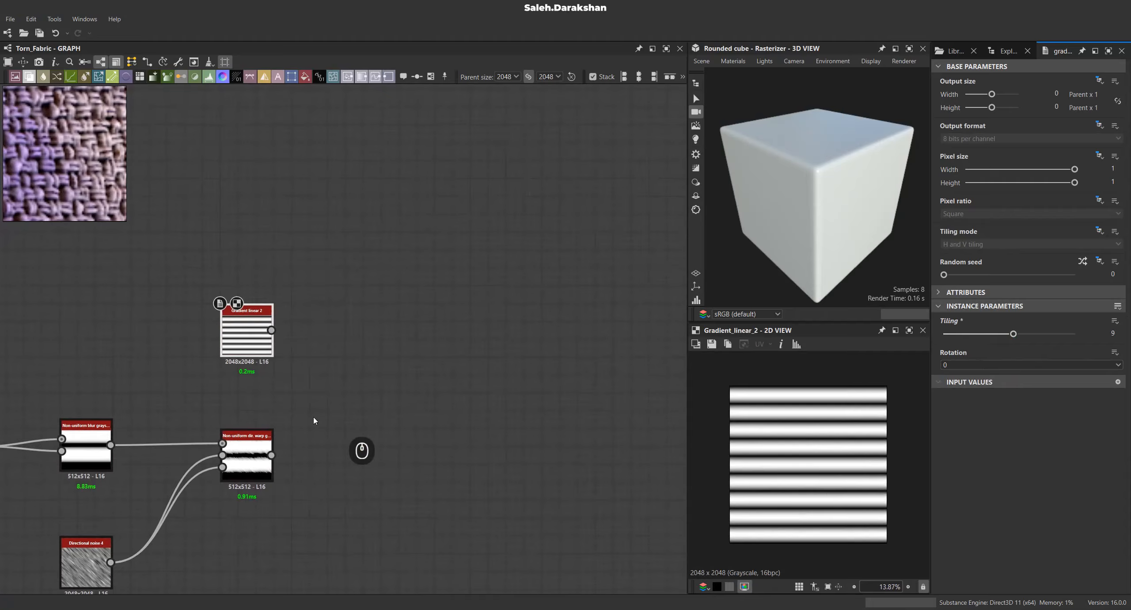
left_click_drag(992, 108, 985, 94)
middle_click_drag(243, 335, 303, 332)
Blend the gradient over the warp output using Multiply at about 0.39 opacity.
scroll(812, 464, "up", 7)
left_click_drag(303, 428, 413, 416)
left_click(442, 305)
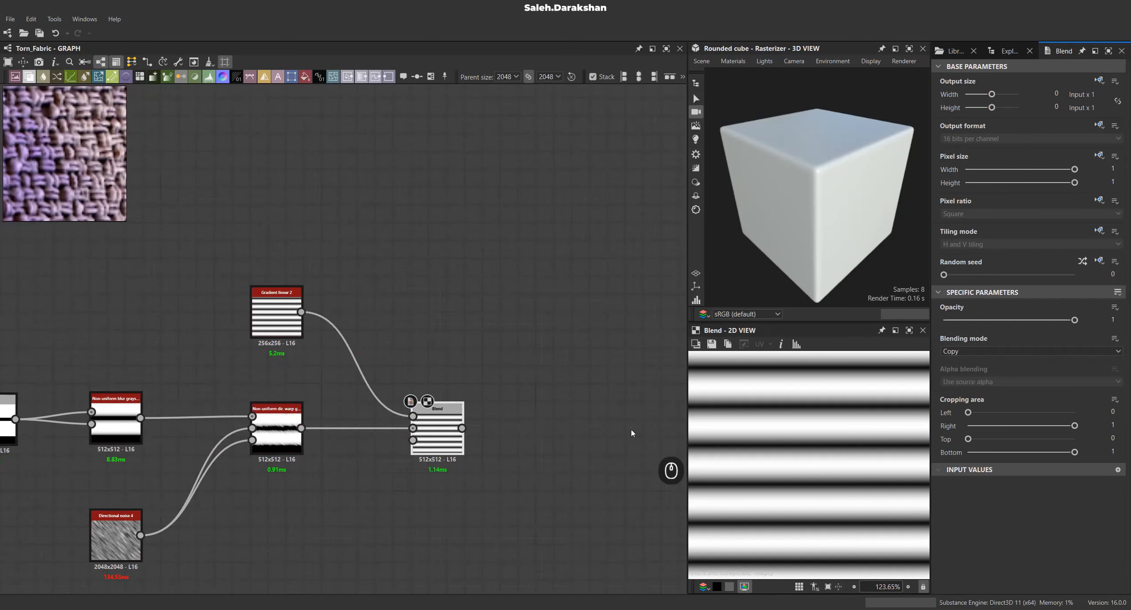
left_click(982, 353)
left_click(965, 388)
left_click_drag(1075, 320, 989, 320)
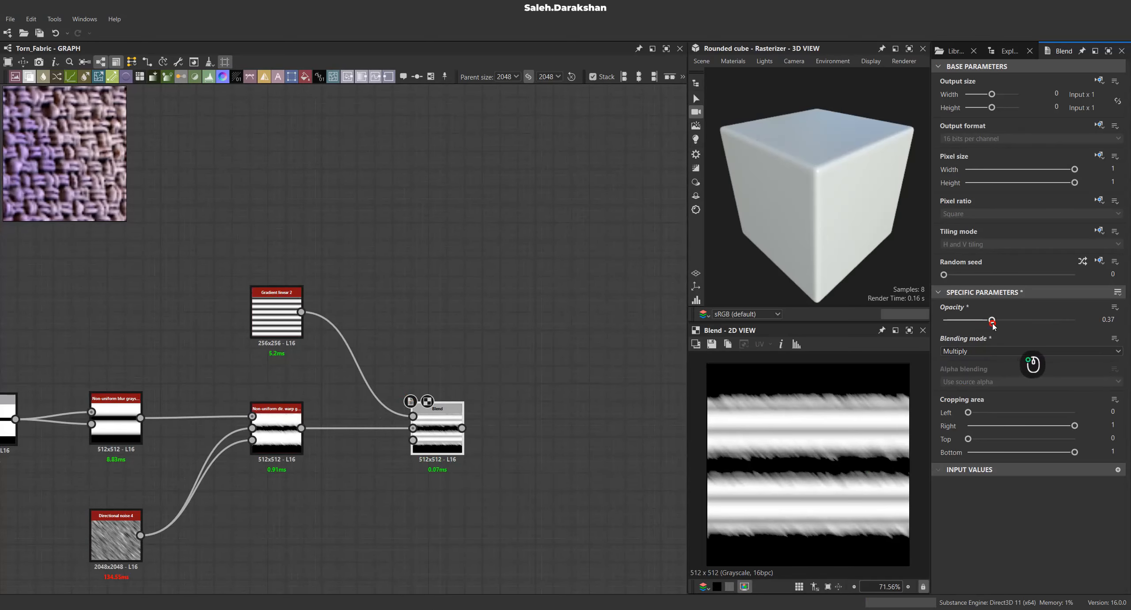
Insert a Safe transform grayscale node between the gradient and the Multiply blend, rotated 45 degrees.
middle_click_drag(475, 365, 538, 370)
left_click_drag(336, 315, 301, 314)
left_click_drag(491, 310, 392, 356)
key("space")
type("sa")
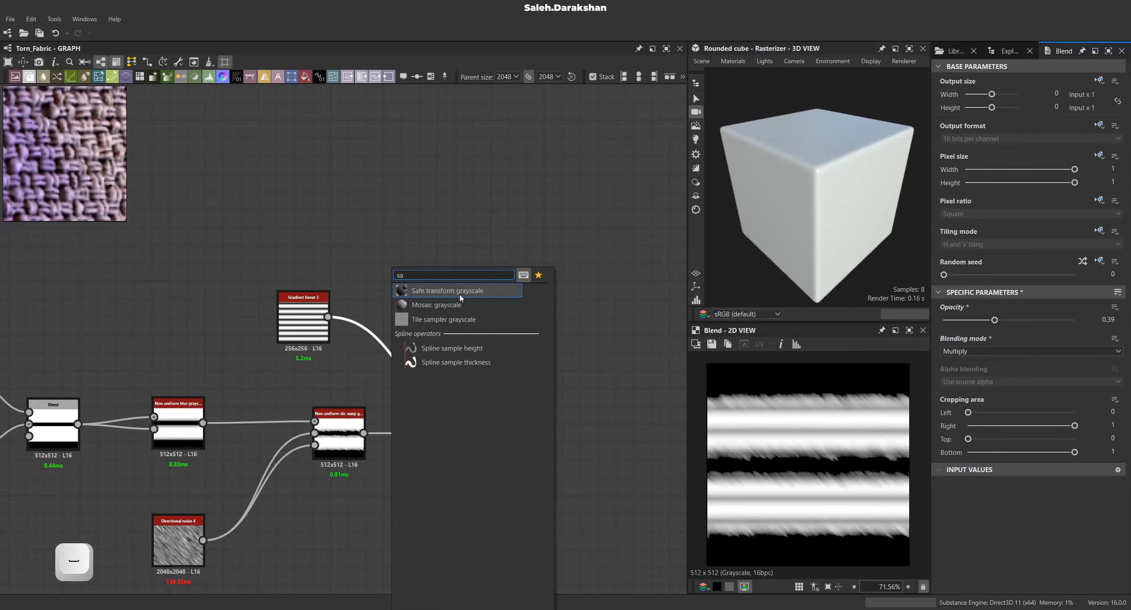
left_click(460, 291)
left_click(949, 442, "shift")
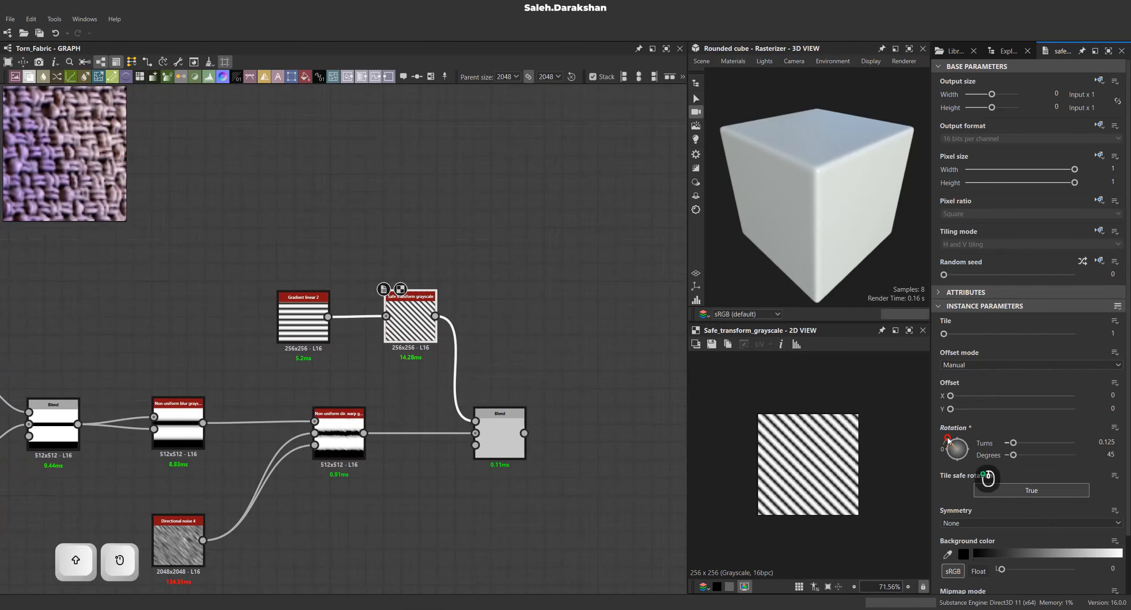
Lower the Multiply blend's opacity to about 0.21.
double_click(499, 432)
scroll(772, 432, "up", 1)
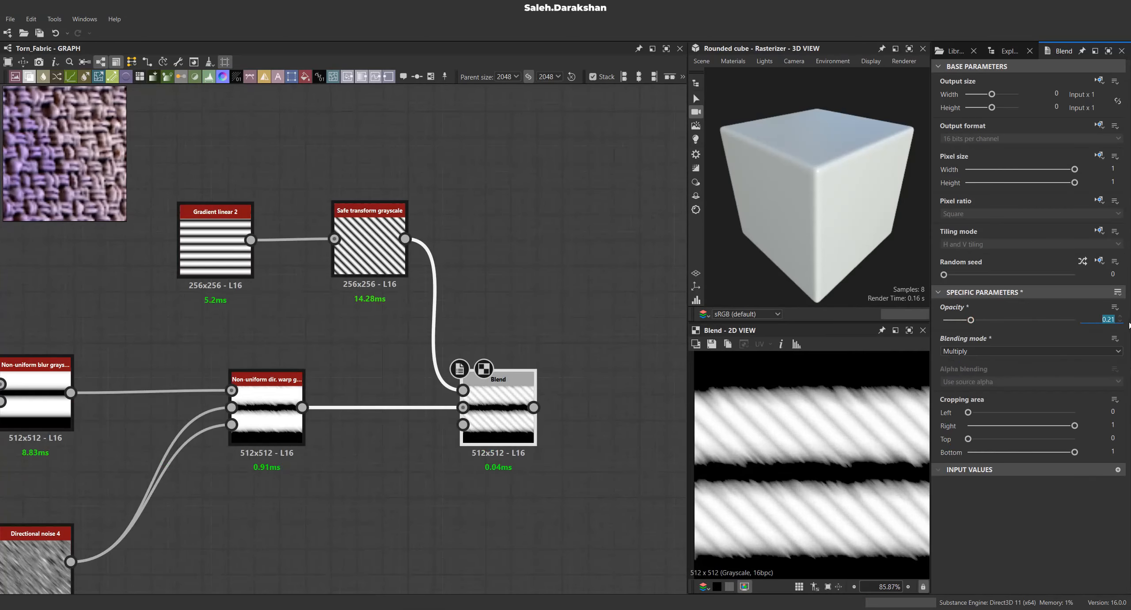
Add another Blend node that takes the Multiply blend's output as its background.
scroll(327, 342, "down", 4)
middle_click_drag(422, 357, 304, 411)
left_click_drag(302, 419, 387, 420)
left_click(424, 305)
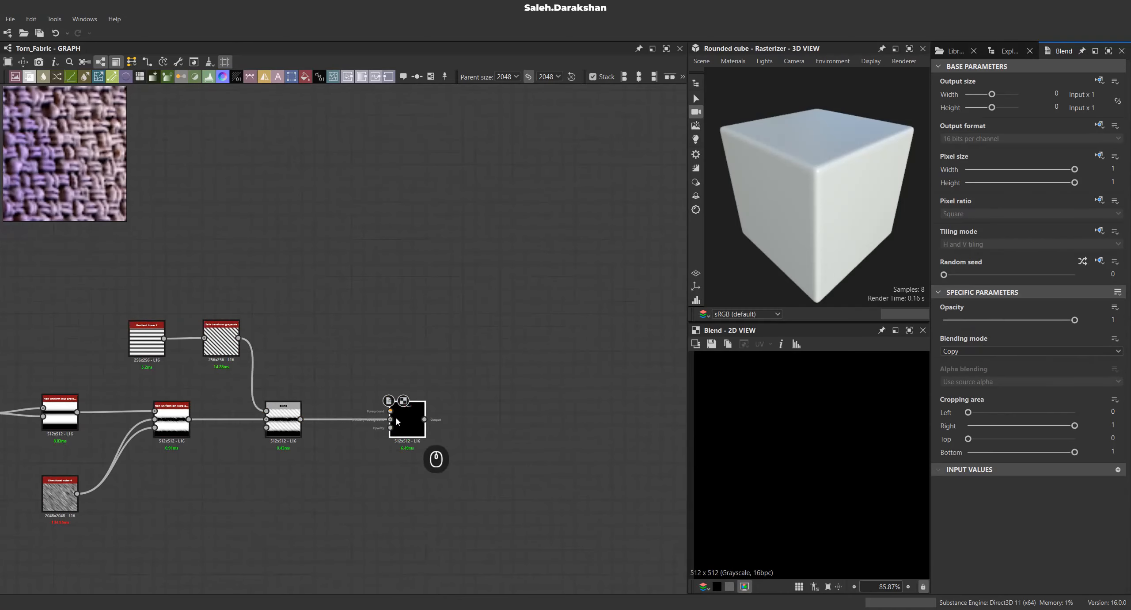
Add a Crystal 2 node above the connection to the newest Blend node and preview its full texture.
key("space")
type("cr")
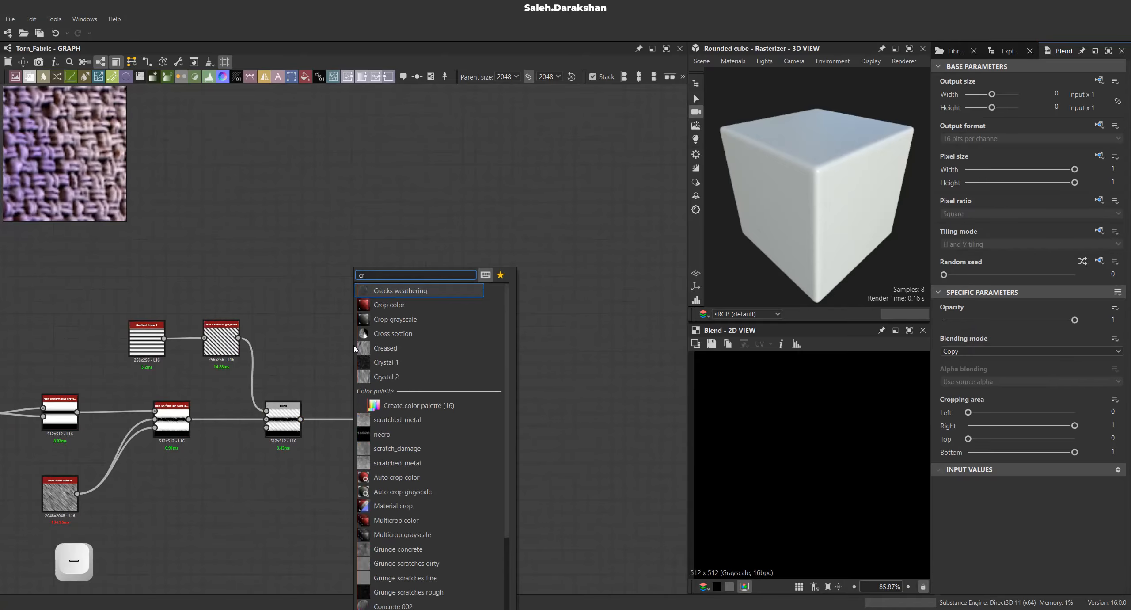
key("Down")
key("Down")
key("Down")
key("Down")
key("Down")
key("Down")
key("Return")
left_click_drag(353, 345, 320, 339)
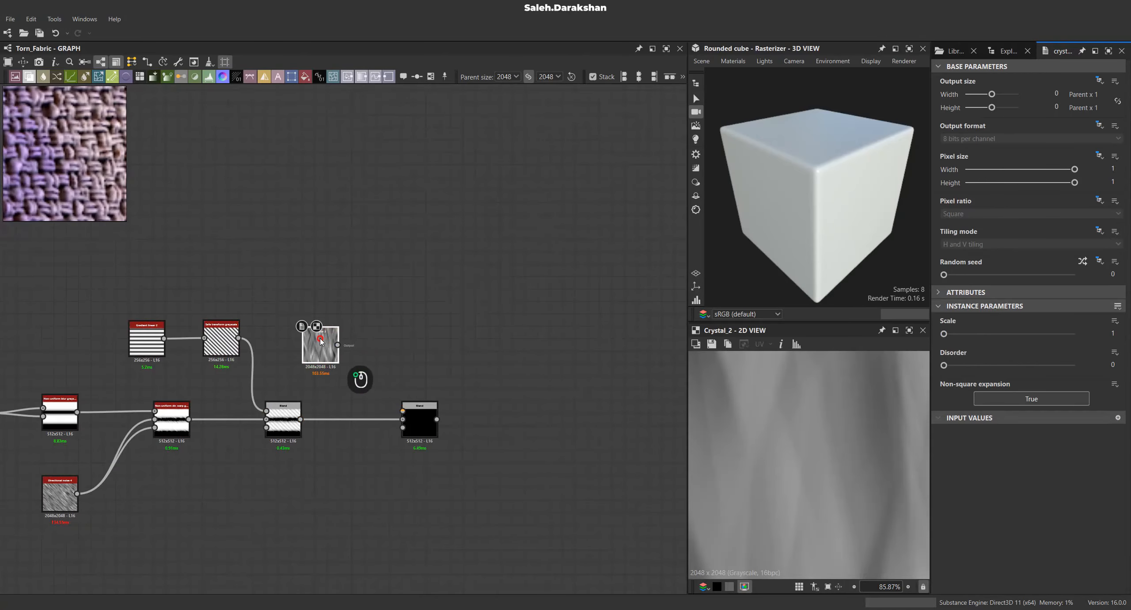
scroll(794, 414, "down", 5)
scroll(794, 416, "down", 3)
scroll(315, 365, "up", 2)
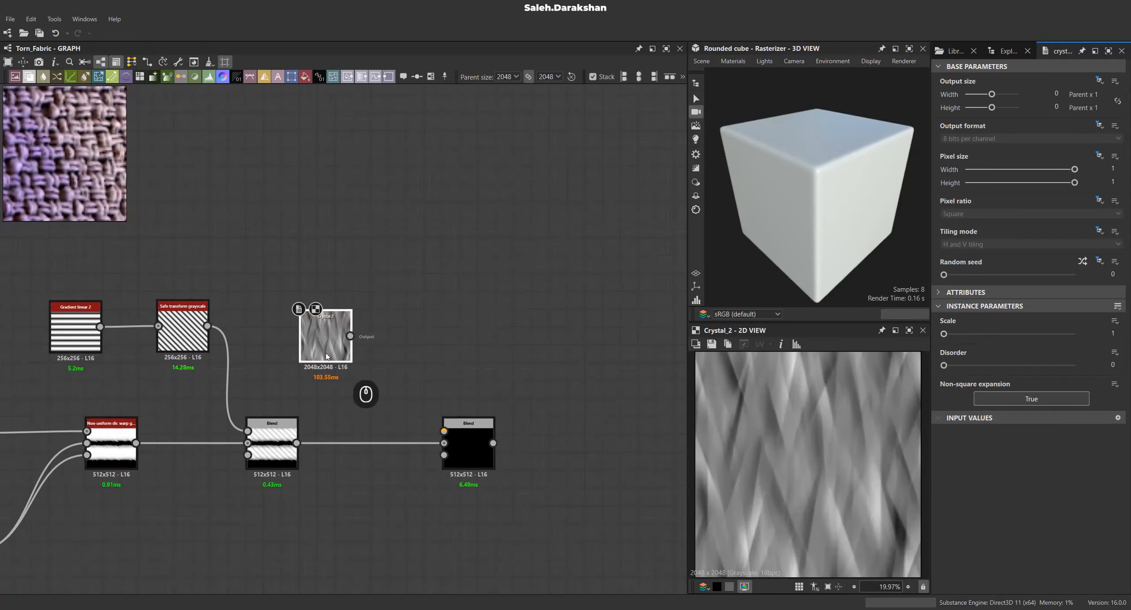
Reduce the Crystal 2 node's output size to Parent / 8 in both width and height.
left_click_drag(991, 108, 986, 94)
scroll(263, 349, "up", 2)
scroll(268, 338, "down", 3)
scroll(291, 334, "up", 2)
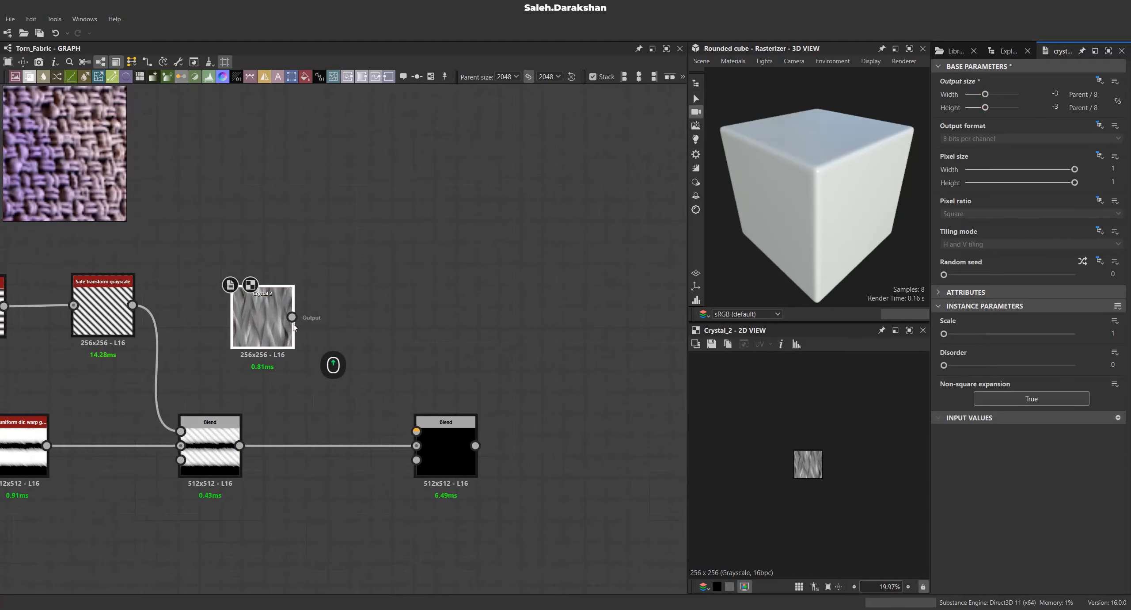
Insert a Safe transform grayscale node after Crystal 2 and rotate it 90 degrees.
left_click_drag(292, 317, 341, 311)
type("sa")
left_click(409, 290)
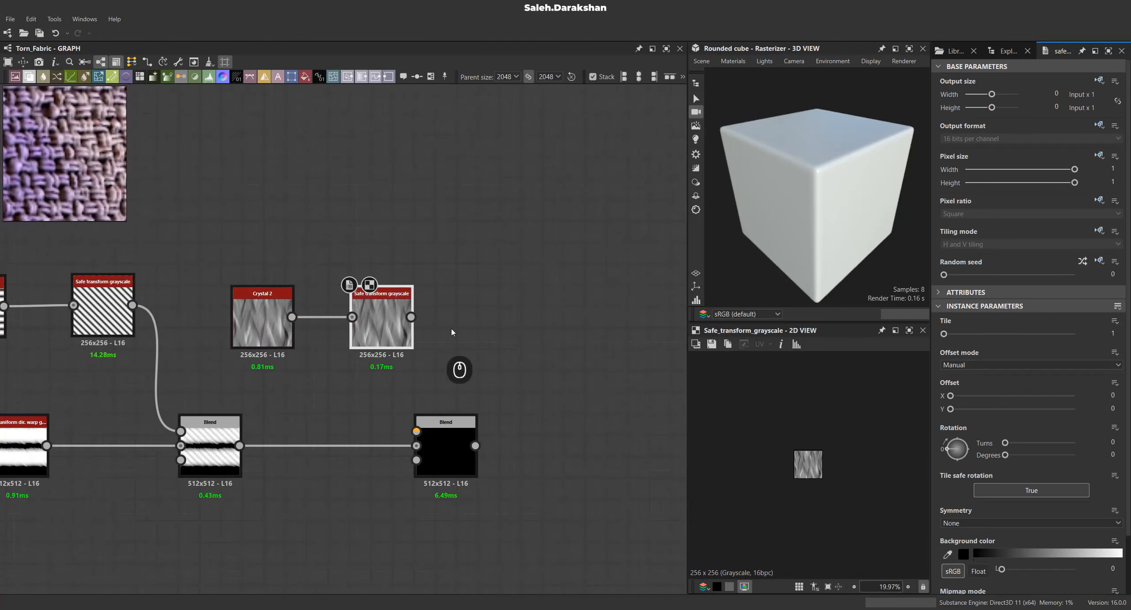
scroll(810, 466, "up", 3)
key("Caps_Lock")
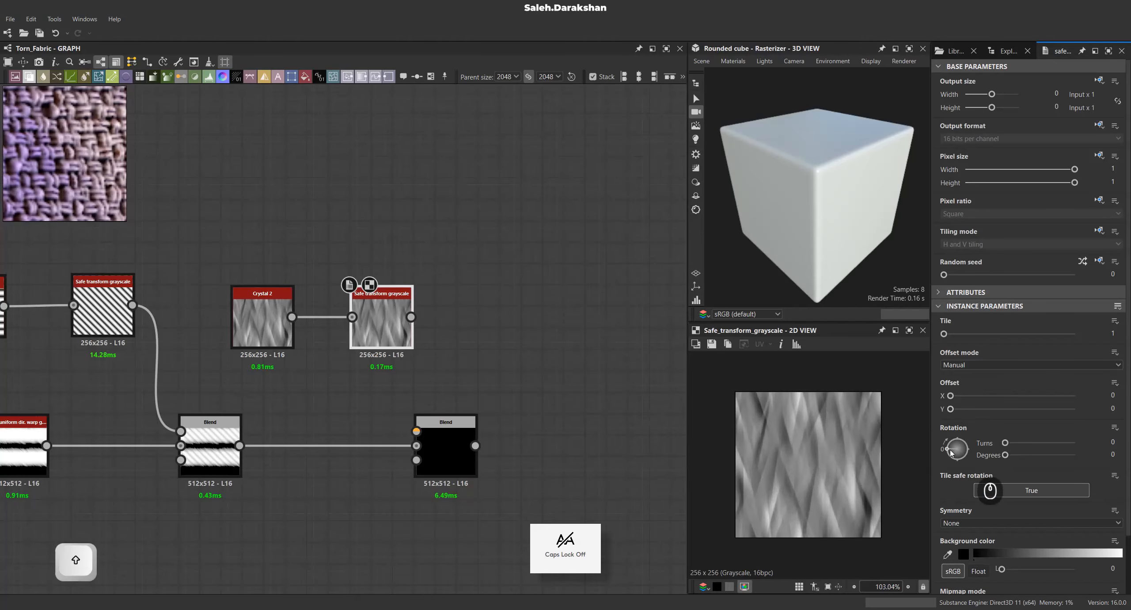
left_click_drag(948, 450, 959, 427, "shift")
middle_click_drag(463, 424, 352, 425)
Connect the rotated crystal pattern to the newest Blend's foreground, then set that Blend to Multiply with opacity about 0.34.
left_click_drag(342, 444, 415, 444)
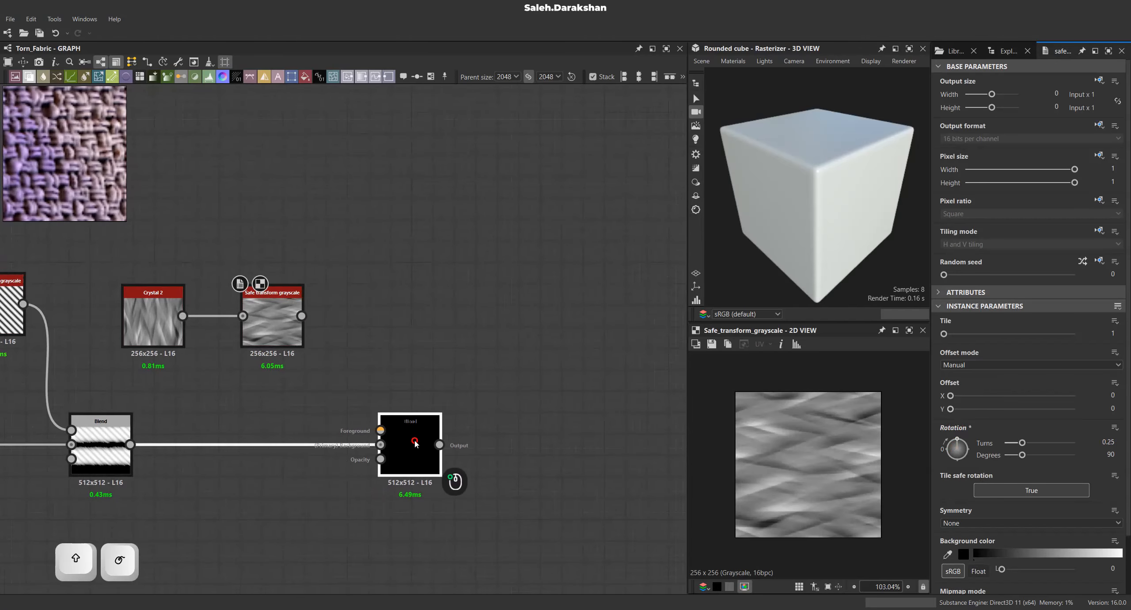
left_click_drag(302, 315, 381, 430)
double_click(410, 446)
left_click(964, 351)
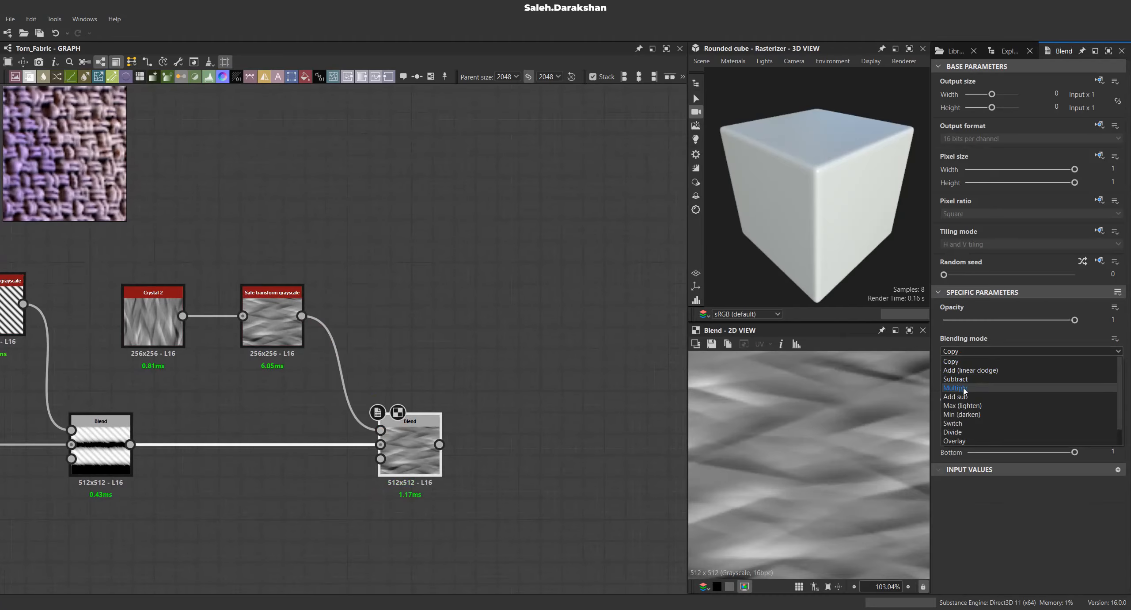
left_click(968, 388)
left_click_drag(1075, 319, 997, 320)
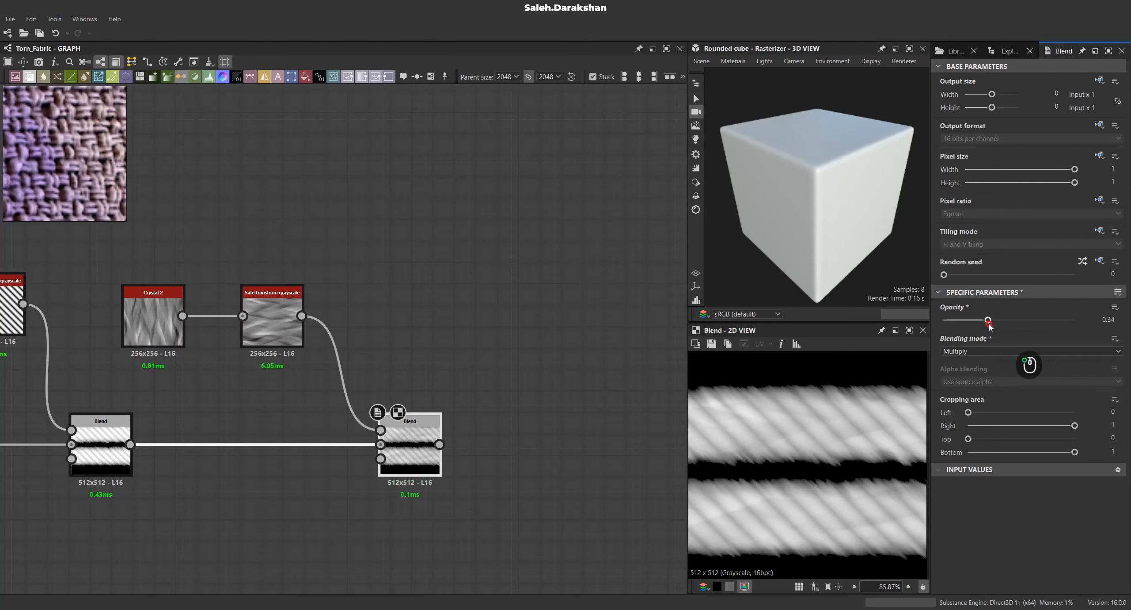
Set the tile amount of the crystal's Safe transform grayscale node to 3.
scroll(859, 467, "down", 1)
left_click(298, 327)
left_click_drag(944, 334, 960, 335)
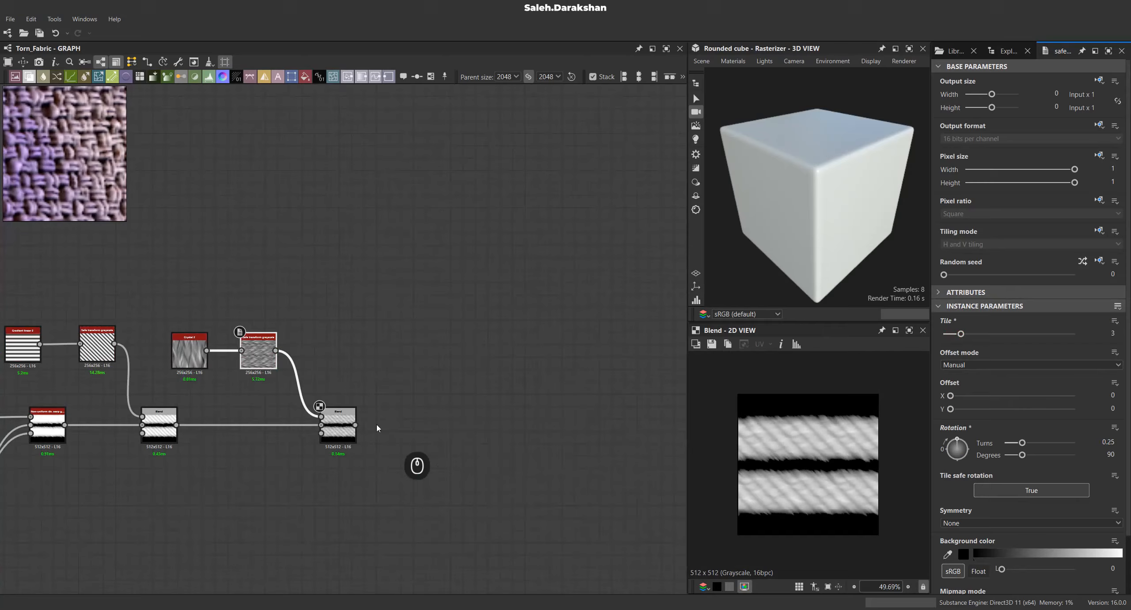
Add a Fur 2 node above and beyond the crystal Blend, with its waves rotation set to 0.08.
left_click(378, 427)
scroll(369, 426, "up", 2)
key("space")
type("fu")
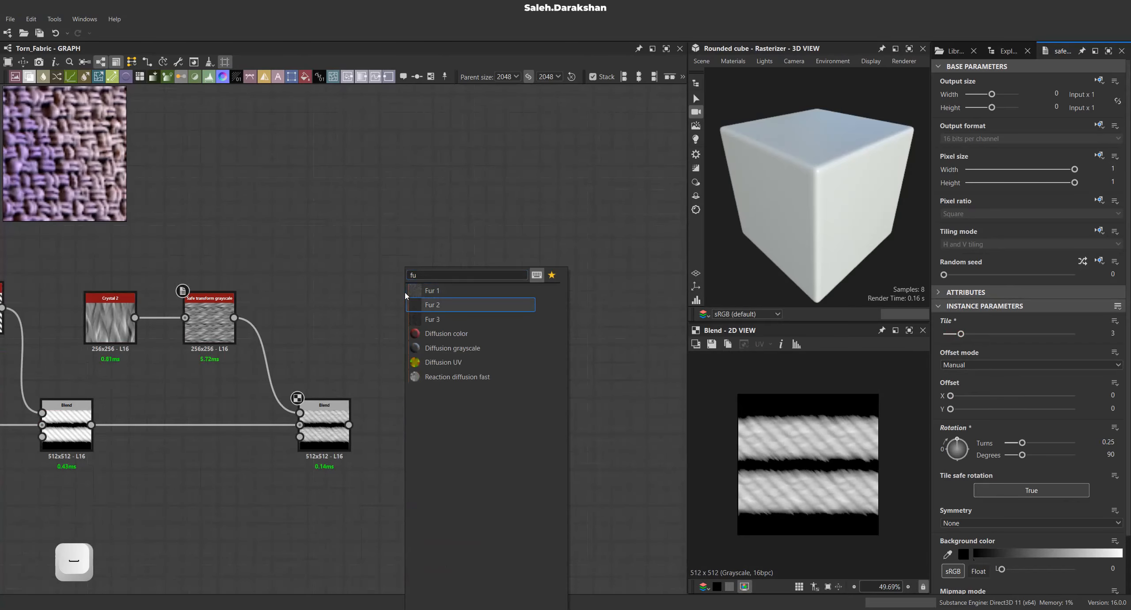
left_click(406, 299)
left_click_drag(954, 397, 944, 397)
scroll(840, 433, "up", 1)
middle_click_drag(384, 419, 335, 432)
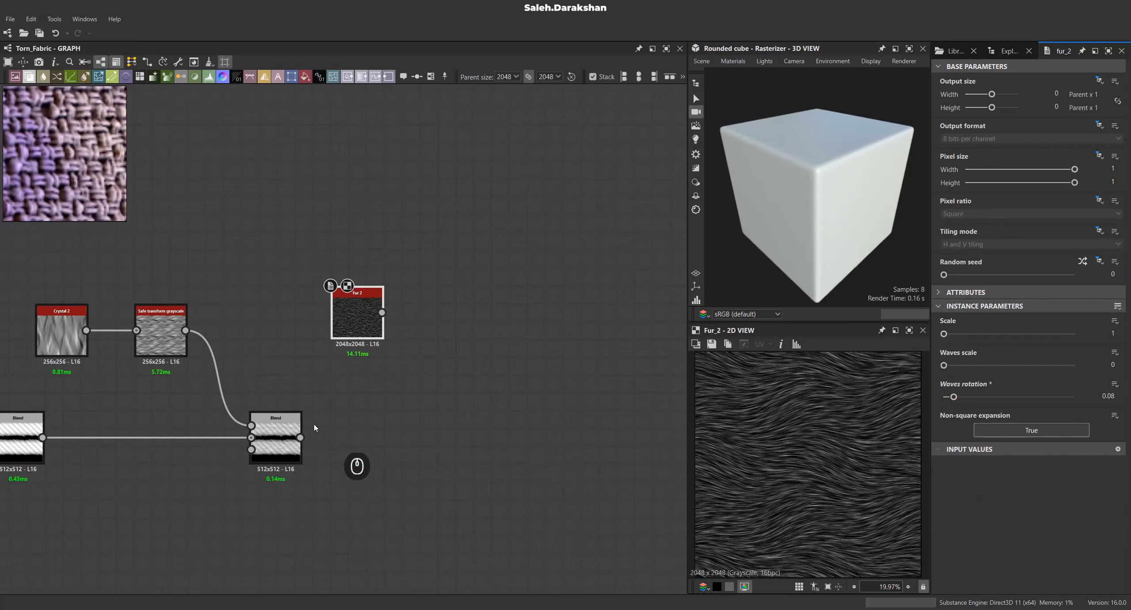
left_click_drag(356, 325, 304, 325)
Add a Blend node fed by the crystal Blend as background, connect Fur 2 to its foreground and preview it.
left_click_drag(300, 437, 512, 439)
left_click(514, 306)
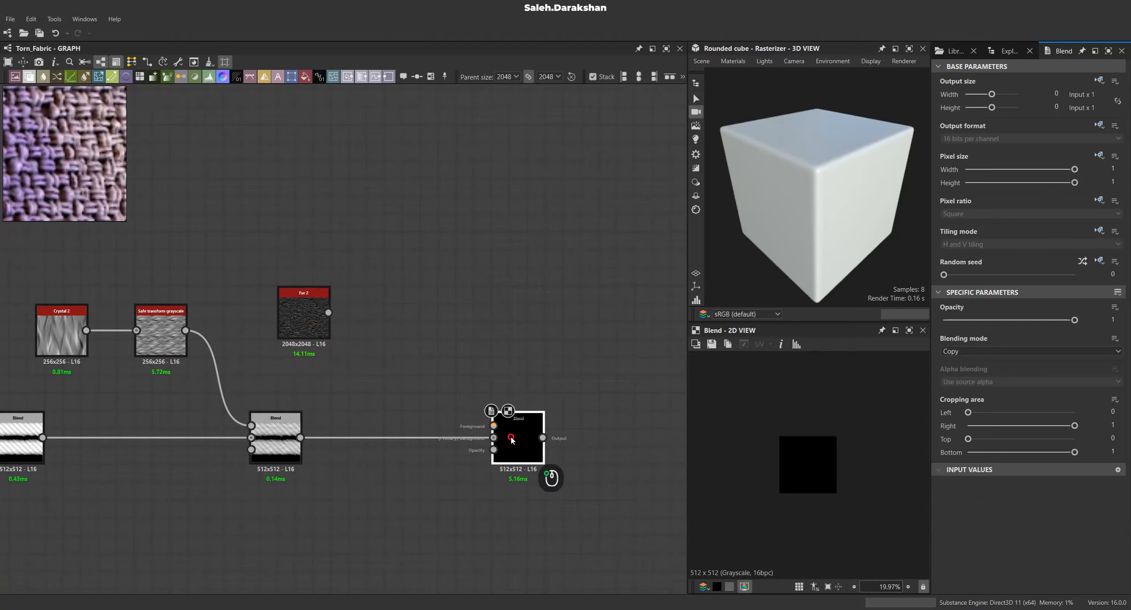
left_click(288, 305)
scroll(308, 314, "up", 2)
double_click(294, 293)
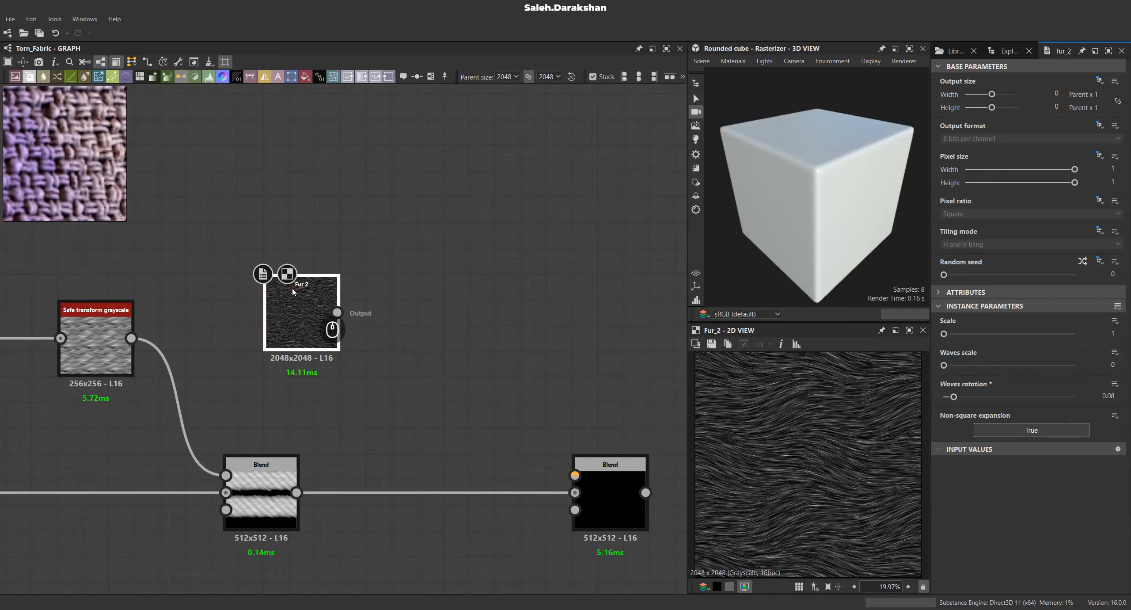
scroll(807, 420, "up", 2)
scroll(807, 420, "down", 1)
left_click_drag(578, 371, 575, 475)
double_click(609, 491)
scroll(814, 460, "up", 2)
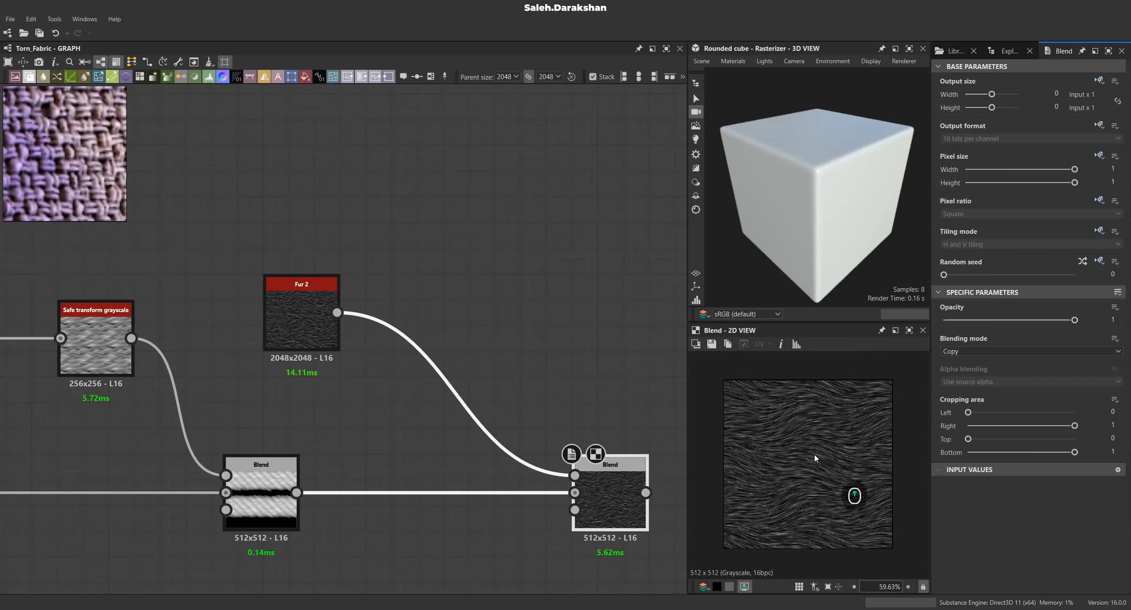
Reduce the Fur 2 node's output size to 256 x 256.
left_click(335, 330)
left_click_drag(992, 107, 985, 95)
middle_click_drag(541, 376, 491, 333)
Try the Subtract blending mode on the fur Blend and inspect the threads.
left_click(551, 445)
scroll(796, 464, "up", 3)
left_click(959, 352)
left_click(970, 374)
scroll(836, 422, "down", 2)
scroll(971, 353, "down", 5)
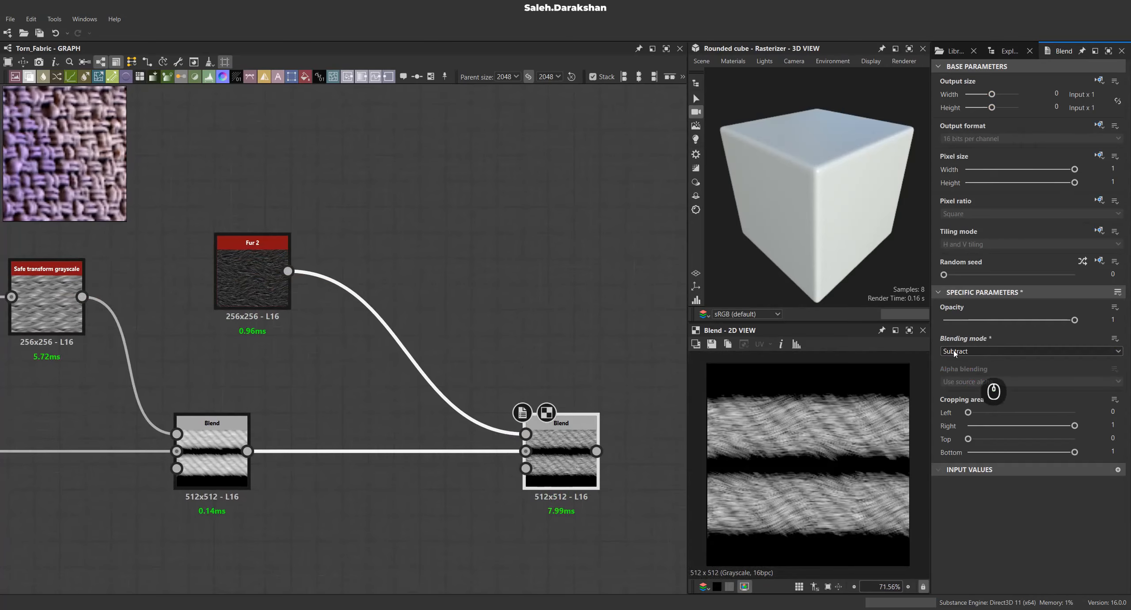
scroll(970, 354, "down", 2)
Set the fur Blend's blending mode to Screen and its opacity to 0.8.
left_click(970, 351)
left_click(994, 433)
scroll(852, 462, "up", 3)
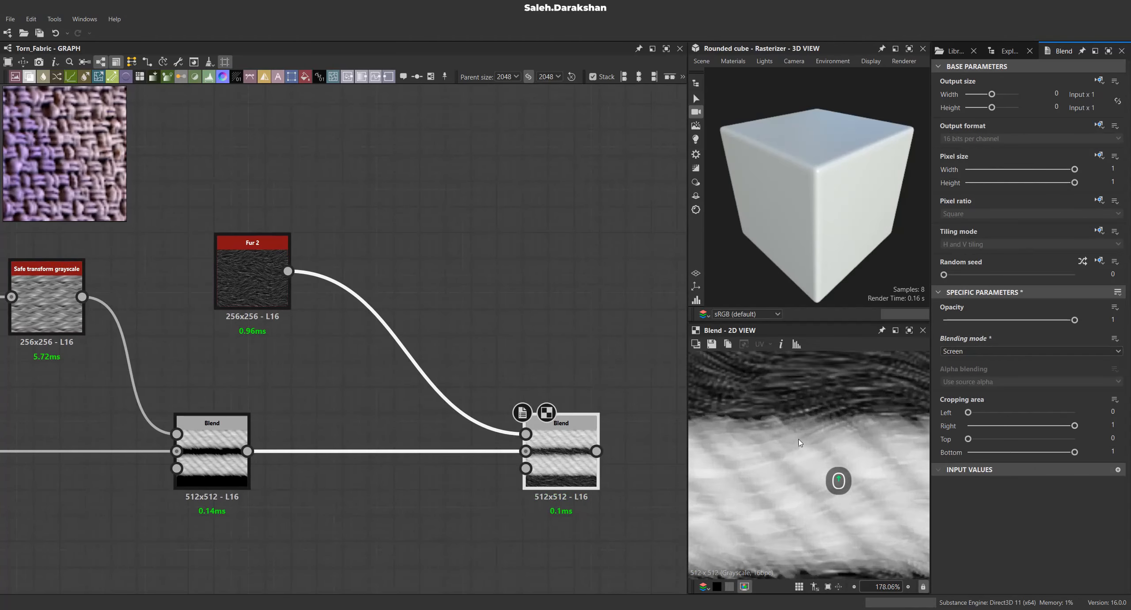
scroll(856, 474, "down", 4)
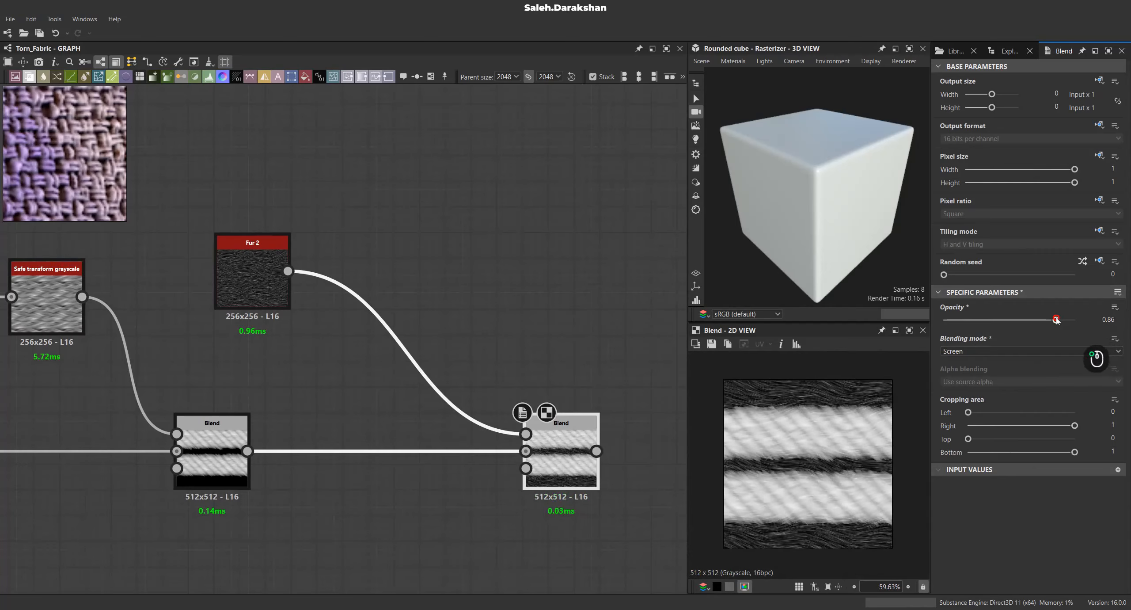
scroll(804, 460, "up", 3)
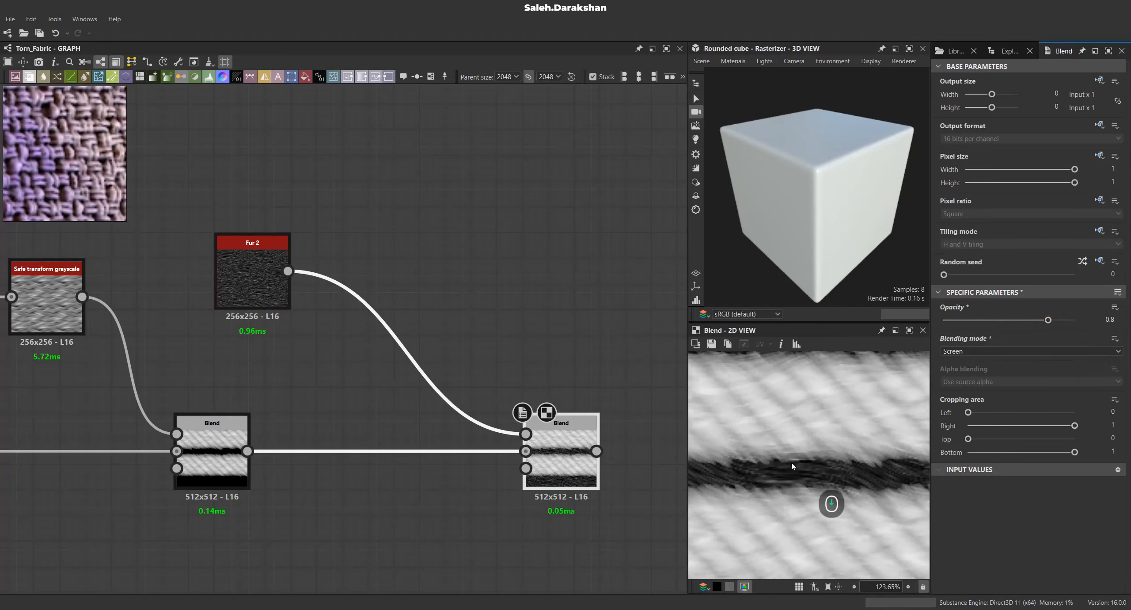
middle_click_drag(855, 449, 818, 448)
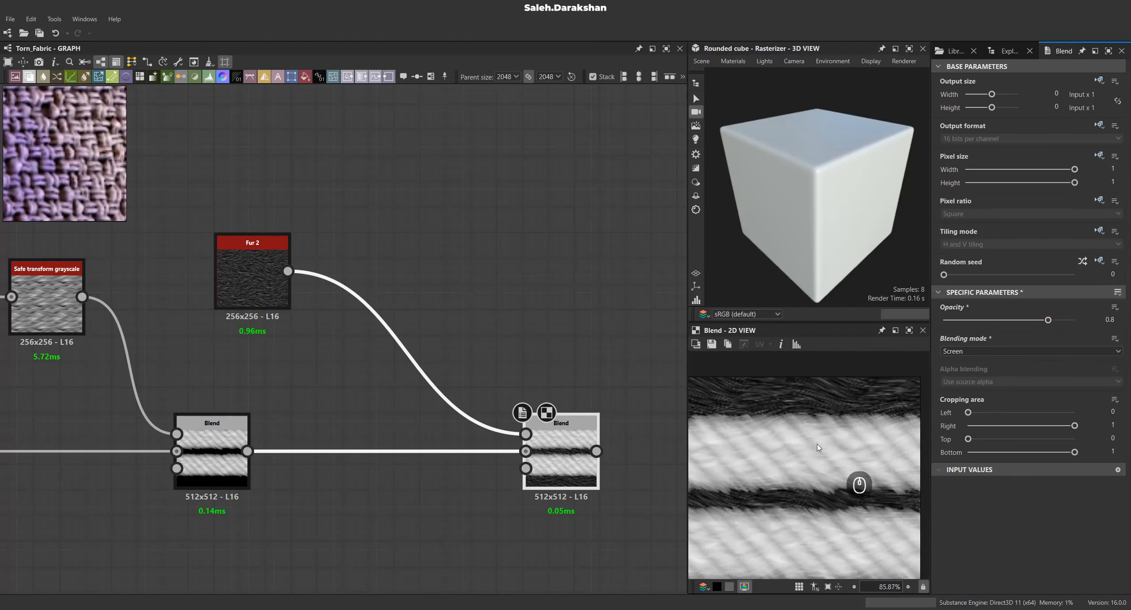
Insert an Auto levels node between Fur 2 and the Screen Blend and preview the Blend.
key("space")
type("auto")
key("Return")
double_click(572, 423)
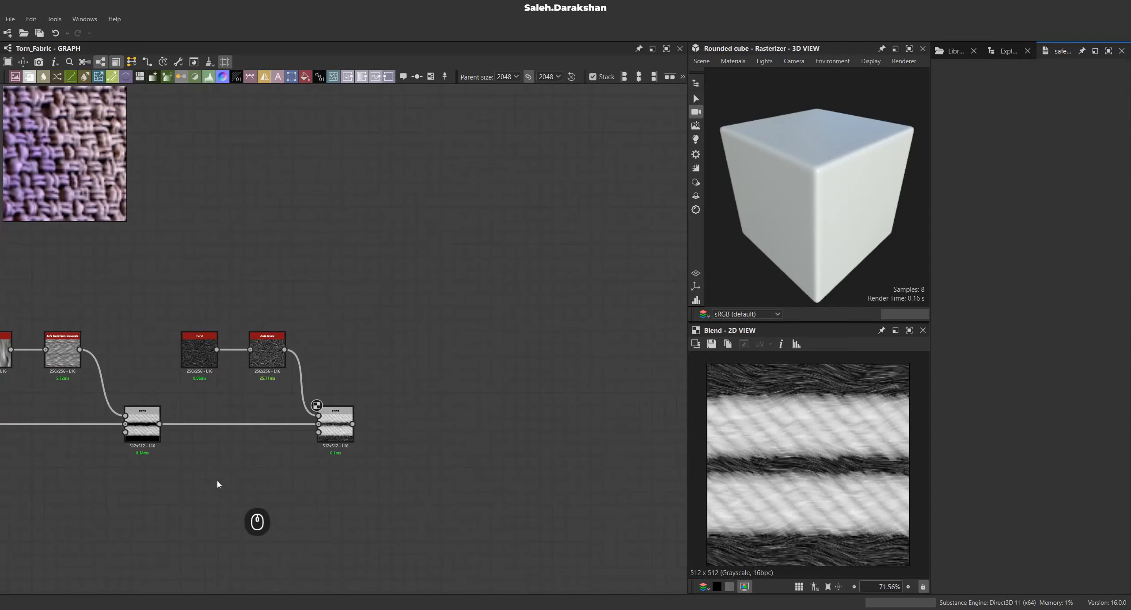
Add a Fibers 1 node in the empty area beyond the Auto levels node.
scroll(356, 432, "up", 2)
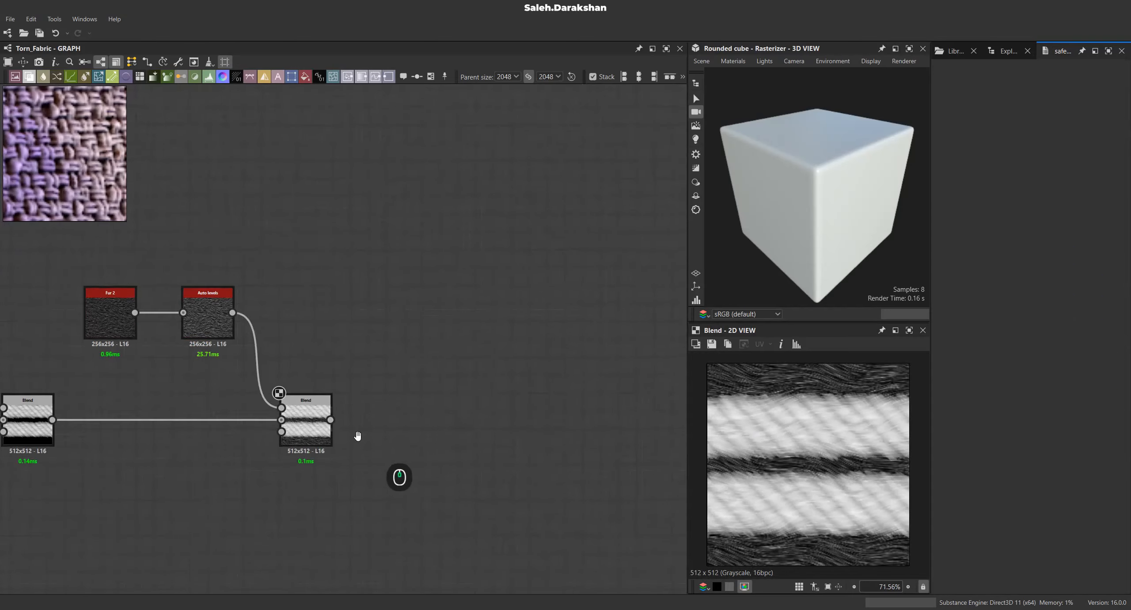
middle_click_drag(356, 431, 221, 442)
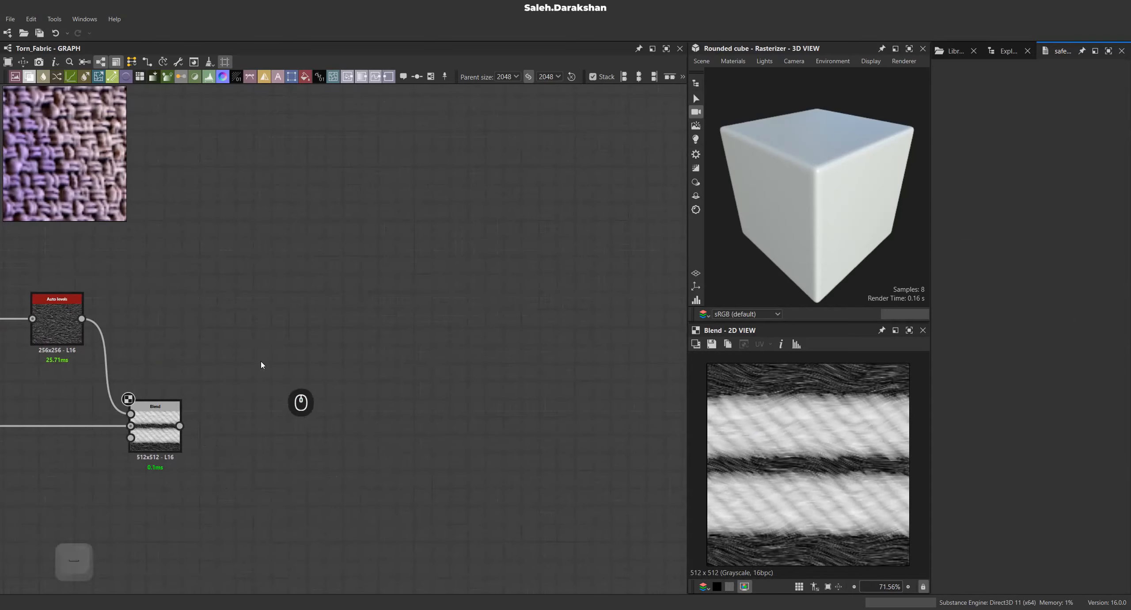
key("space")
type("fib")
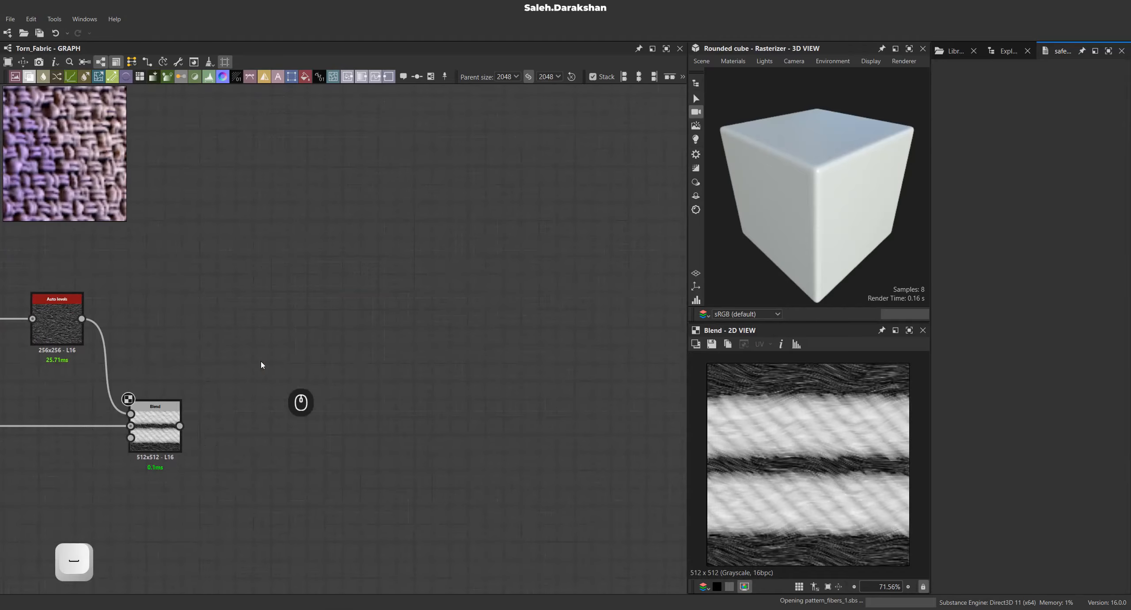
key("Return")
scroll(244, 330, "down", 2)
Add a Blend node after the Screen Blend and connect Fibers 1 to its foreground.
left_click_drag(182, 434, 391, 435)
key("Return")
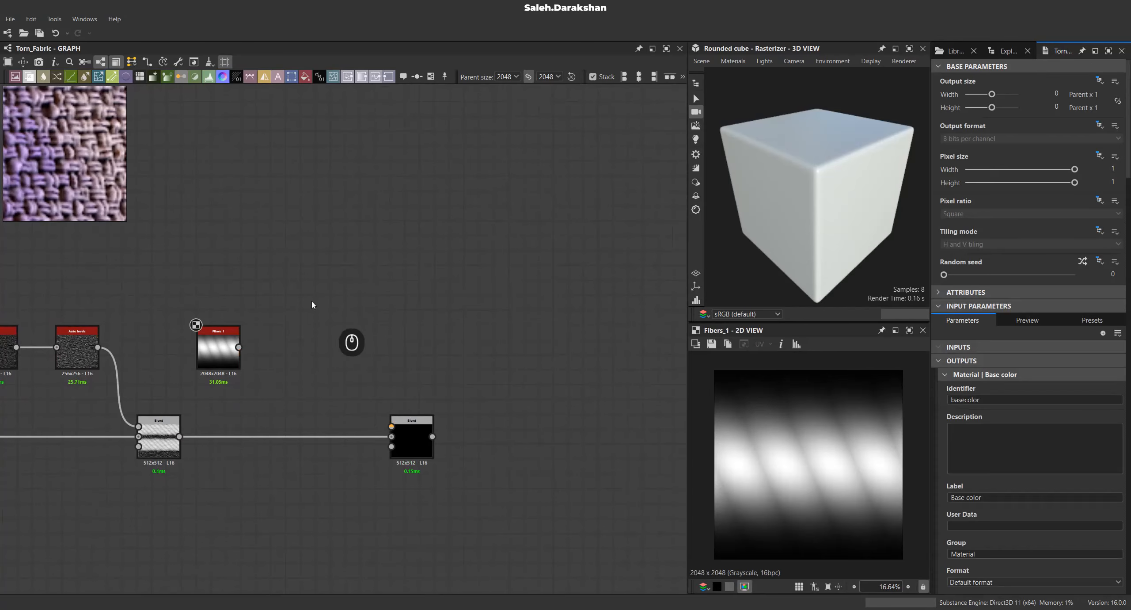
left_click_drag(291, 374, 392, 427)
Set the fibers Blend to Multiply with opacity 0.53 and preview its output.
left_click(411, 437)
left_click(1029, 351)
left_click(972, 387)
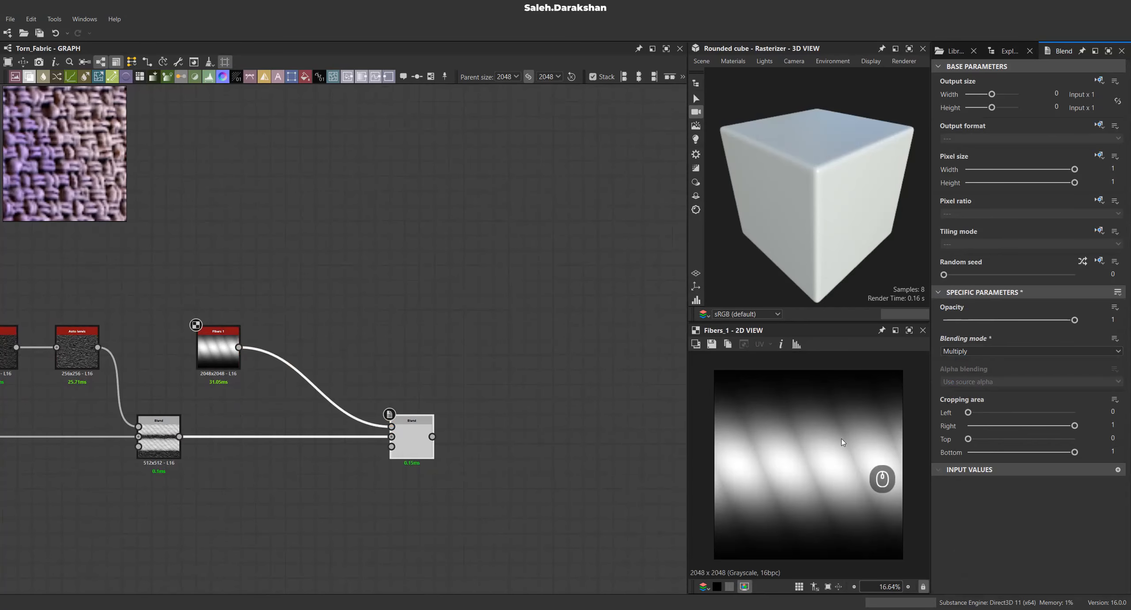
double_click(421, 440)
scroll(805, 463, "up", 10)
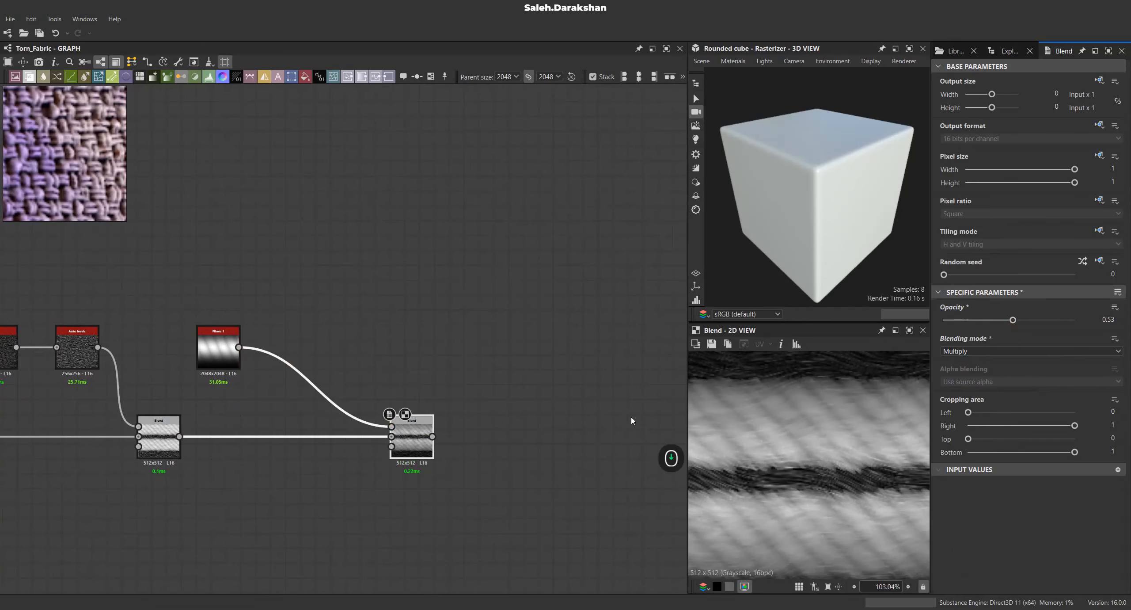
Reduce the Fibers 1 node's output size to 256 x 256.
middle_click_drag(340, 361, 369, 367)
left_click(240, 350)
left_click_drag(992, 108, 986, 108)
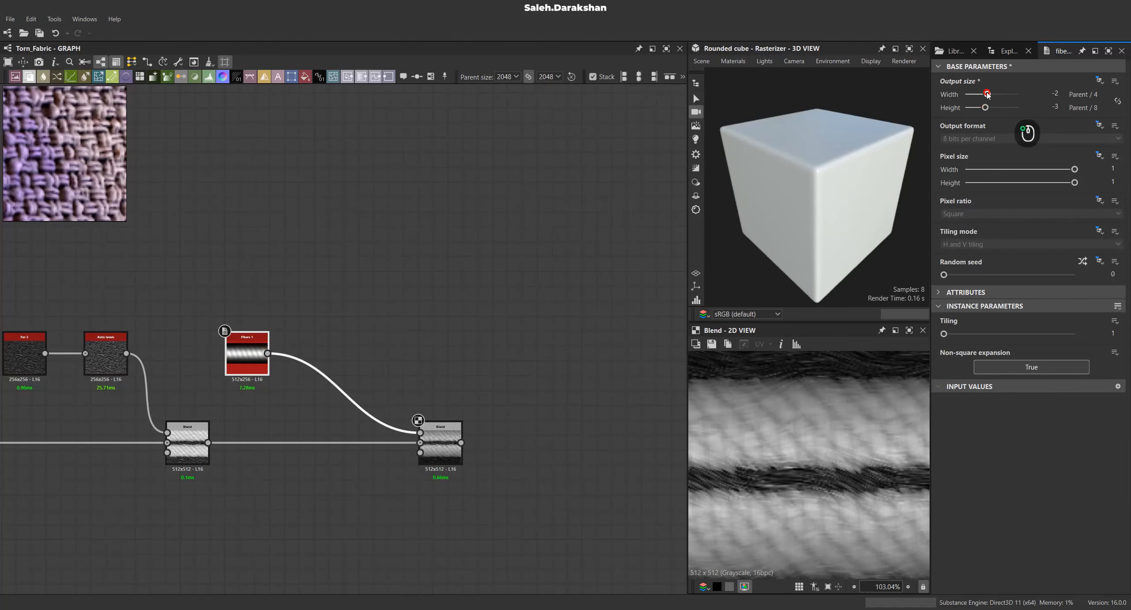
Preview the fibers Blend and raise its opacity to 1.
middle_click_drag(272, 399, 292, 394)
double_click(460, 430)
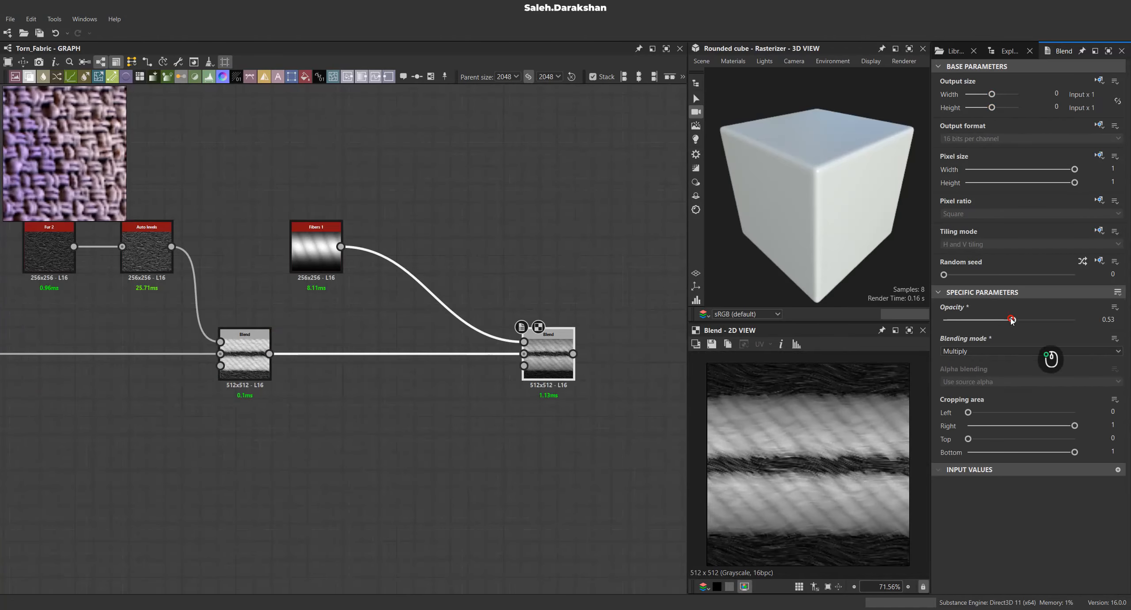
middle_click_drag(413, 267, 393, 312)
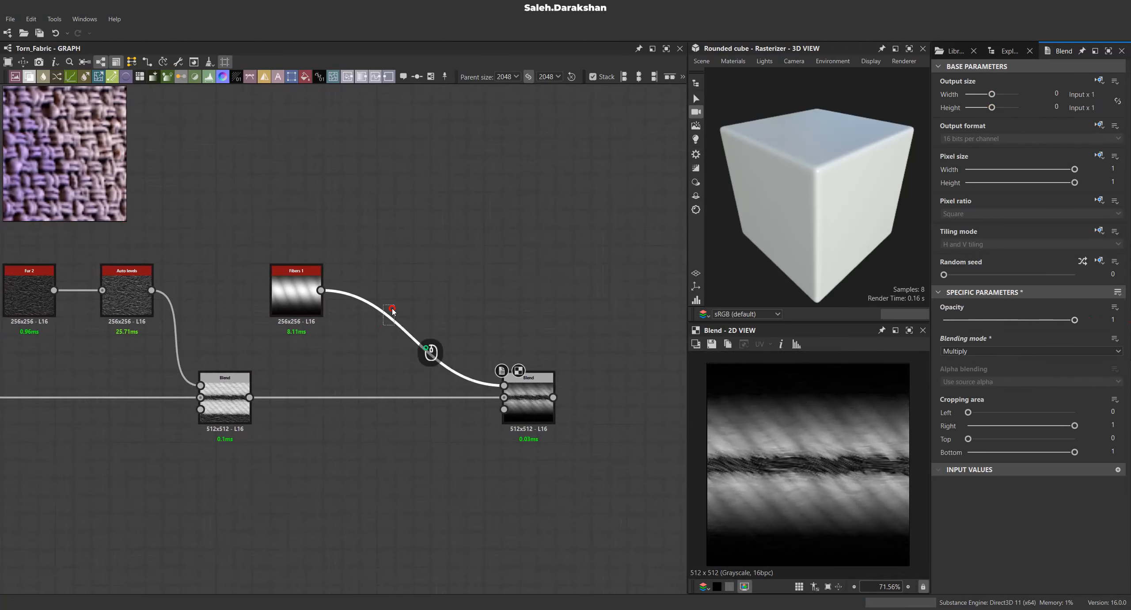
Insert a Transformation 2D node between Fibers 1 and the Blend and rotate the fibers counter-clockwise into a diagonal.
key("space")
type("transform")
key("Return")
left_click_drag(806, 399, 777, 386)
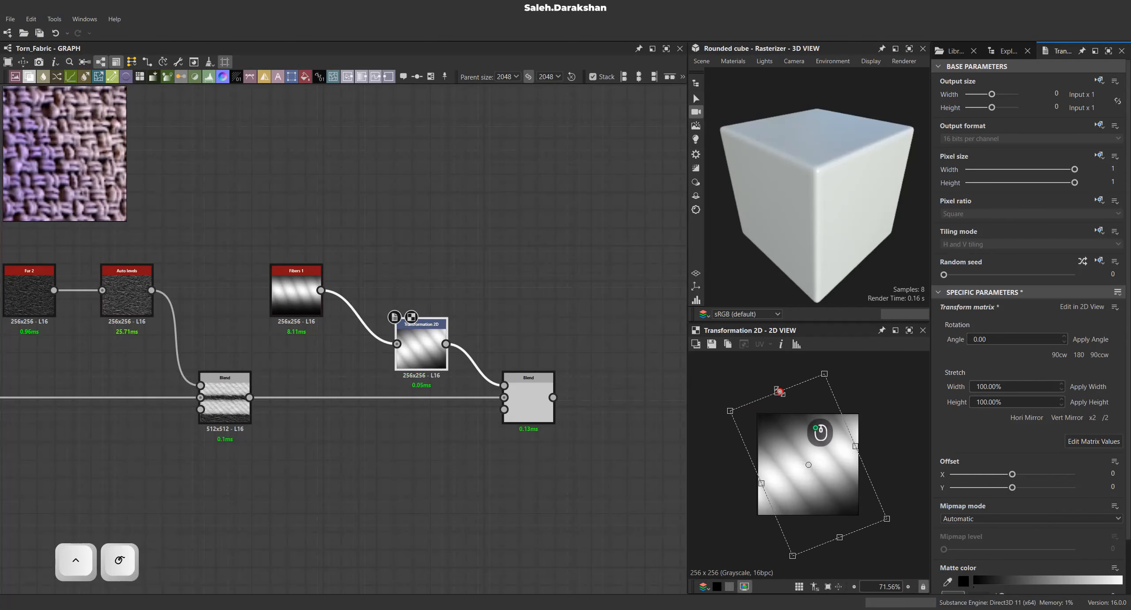
left_click(526, 388)
left_click_drag(420, 374, 390, 321)
middle_click_drag(391, 321, 332, 371)
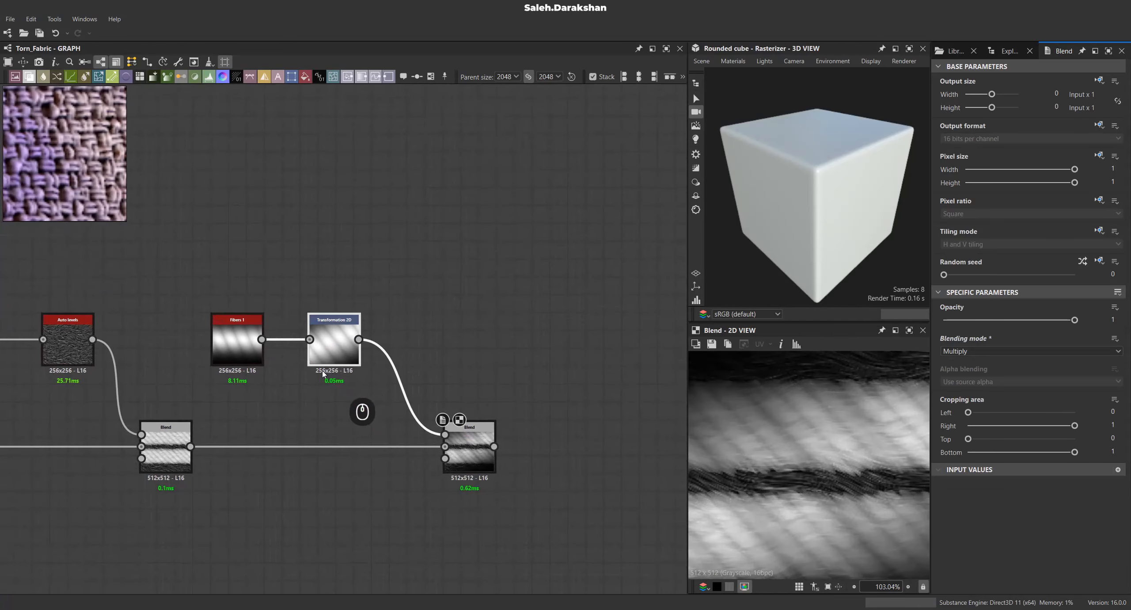
Narrow the Transformation 2D box so the fiber stripes repeat more densely, and check the Blend.
left_click(325, 356)
left_click_drag(864, 443, 834, 454)
scroll(794, 451, "up", 3)
left_click(484, 442)
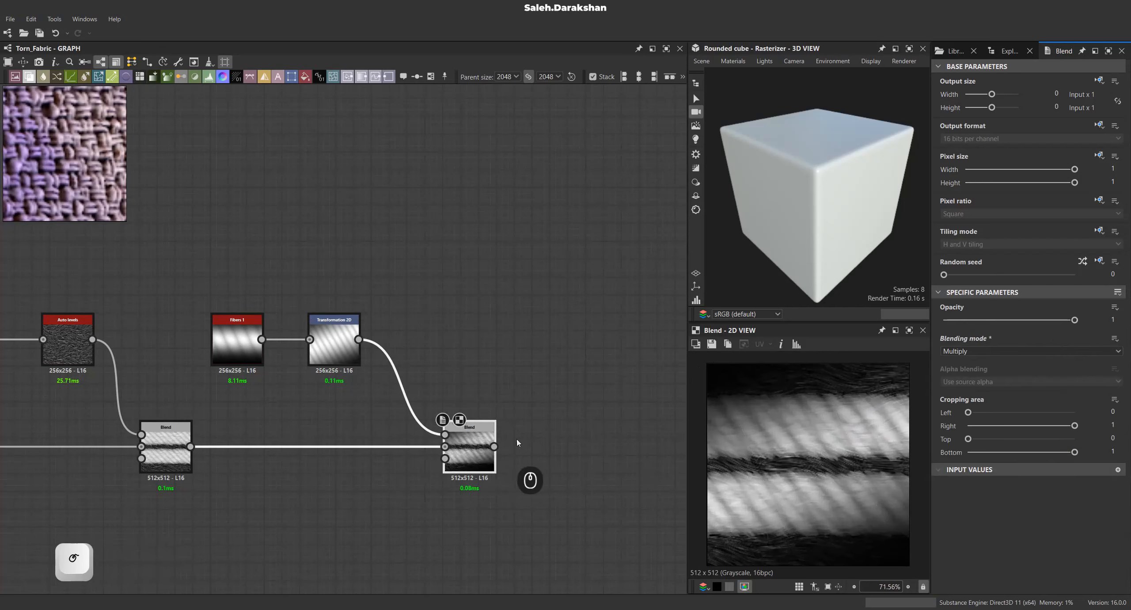
Rotate the Transformation 2D box further counter-clockwise to a steeper diagonal and widen it slightly.
left_click(354, 352)
scroll(824, 477, "down", 3)
left_click_drag(764, 370, 748, 377)
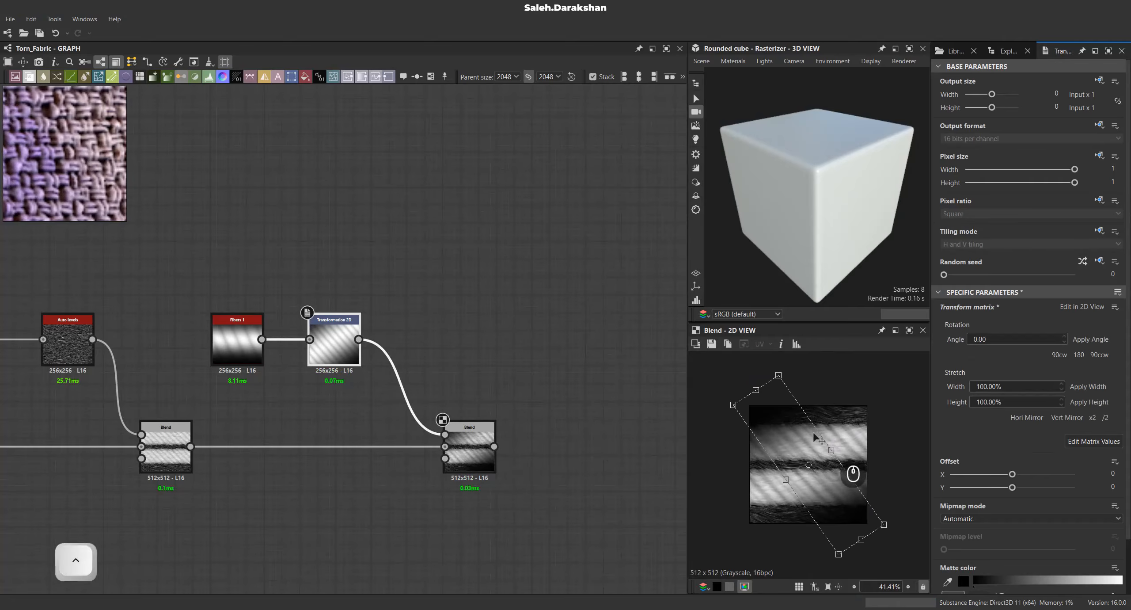
left_click_drag(832, 449, 830, 444)
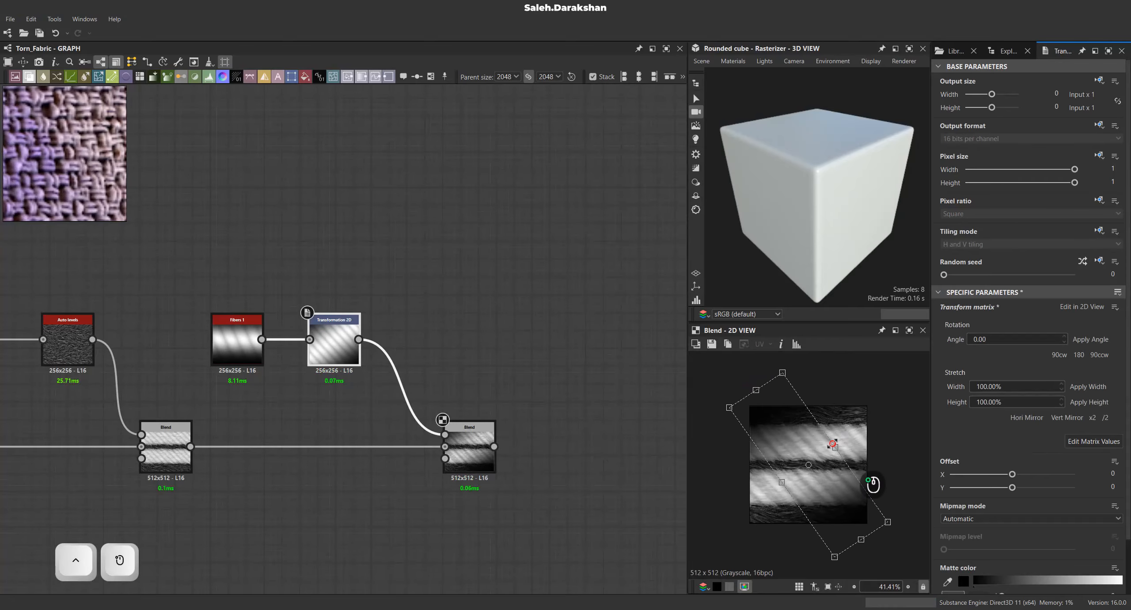
scroll(825, 456, "up", 4)
scroll(745, 465, "down", 4)
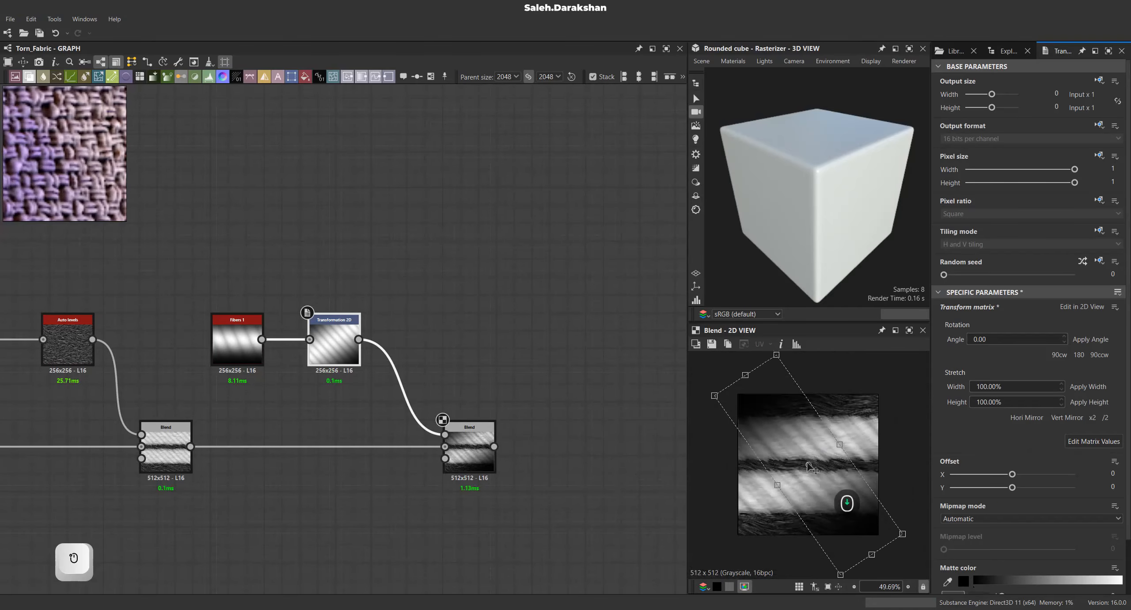
Stretch the Transformation 2D box along its length and preview the transformed fibers on their own.
left_click_drag(854, 531, 900, 575, "ctrl")
scroll(839, 521, "down", 4)
scroll(362, 369, "up", 2)
middle_click_drag(361, 370, 304, 396)
double_click(252, 347)
scroll(817, 471, "up", 10)
Insert a Levels node between Transformation 2D and the Blend, lining it up and moving the Blend to make room.
middle_click_drag(391, 435, 330, 458)
left_click_drag(398, 526, 465, 541)
left_click(322, 441)
key("space")
type("le")
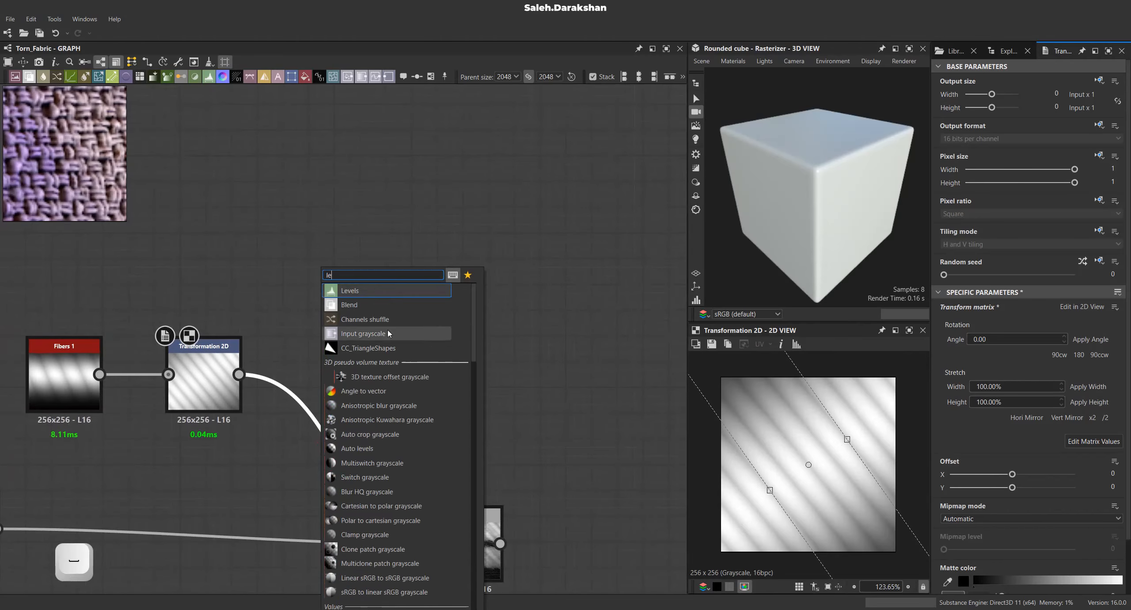
left_click(388, 296)
left_click_drag(344, 454, 344, 377)
left_click_drag(439, 520, 450, 506)
Raise the black level of the fiber stripes' Levels node while previewing the Blend.
double_click(451, 508)
left_click(1008, 362)
left_click_drag(953, 340, 1057, 339)
scroll(724, 441, "up", 3)
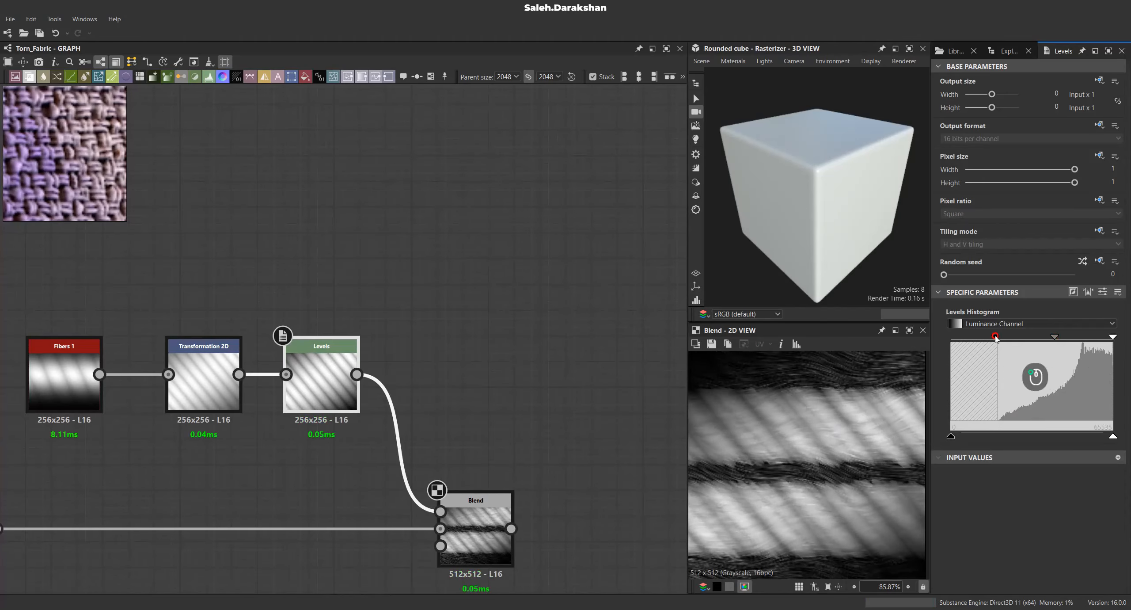
left_click_drag(1000, 340, 995, 338)
scroll(826, 454, "down", 3)
scroll(826, 453, "up", 2)
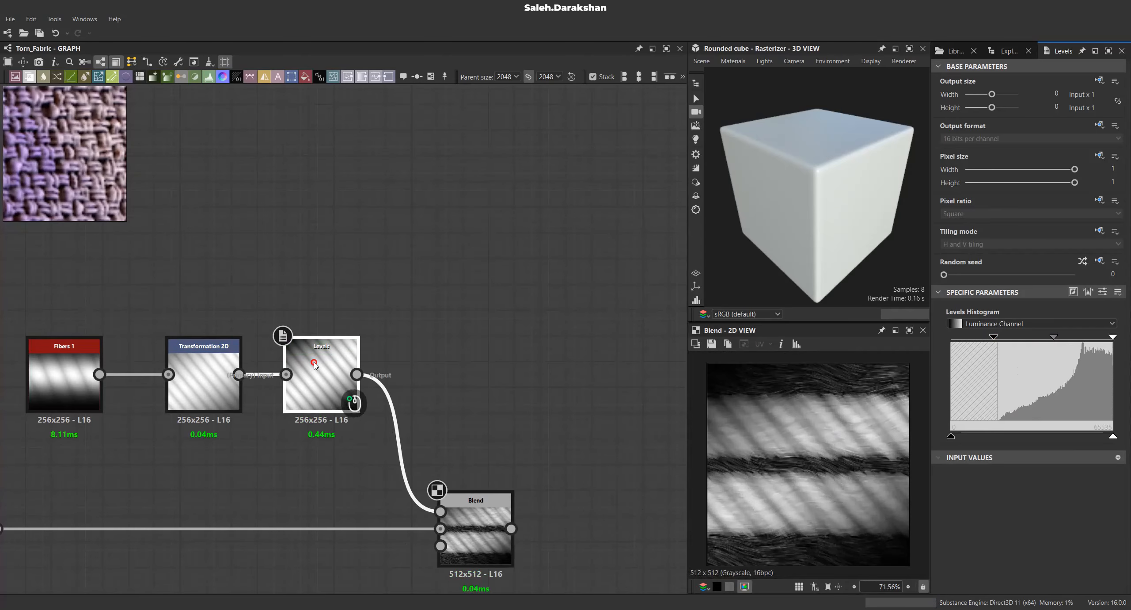
Stretch the fibers' Transformation 2D box further along its length and check the Blend.
double_click(325, 365)
left_click(204, 380)
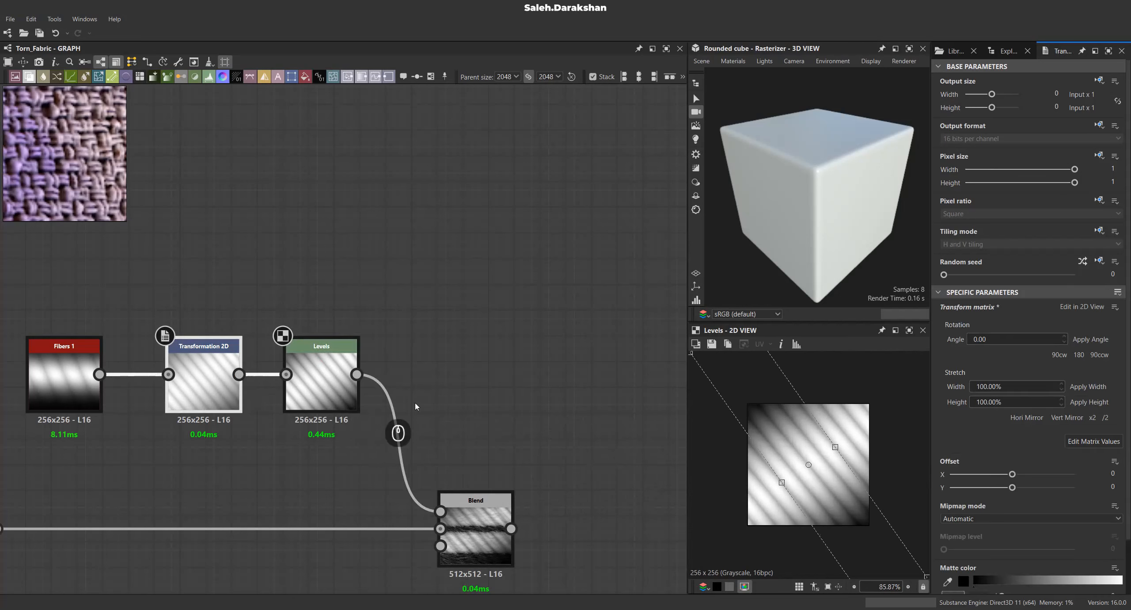
scroll(860, 475, "down", 5)
left_click_drag(853, 527, 879, 549, "ctrl")
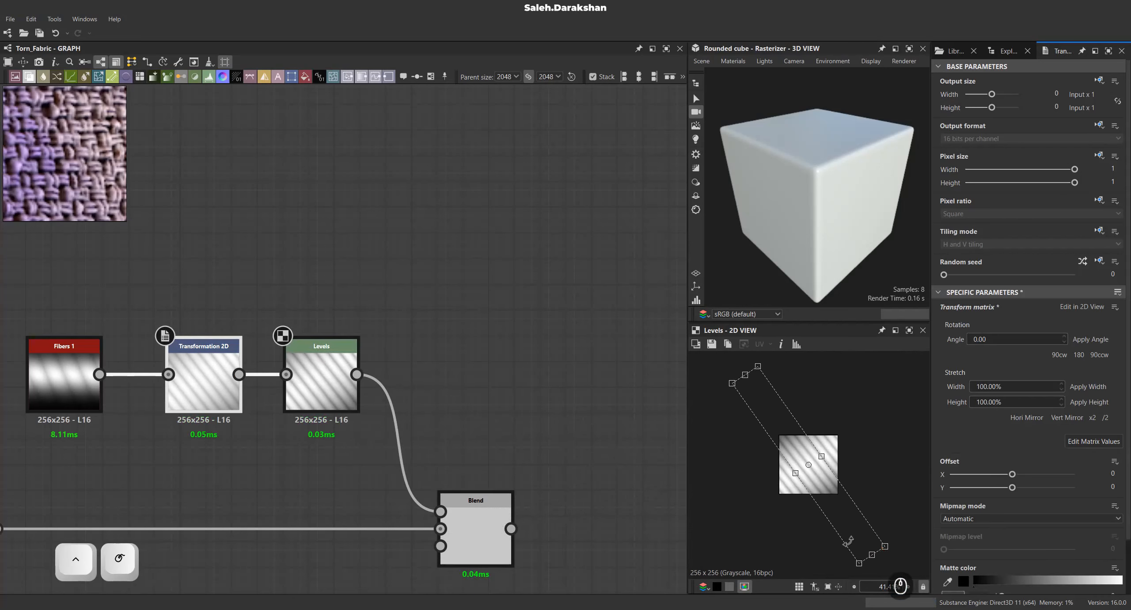
left_click(335, 370)
double_click(476, 533)
scroll(800, 462, "up", 3)
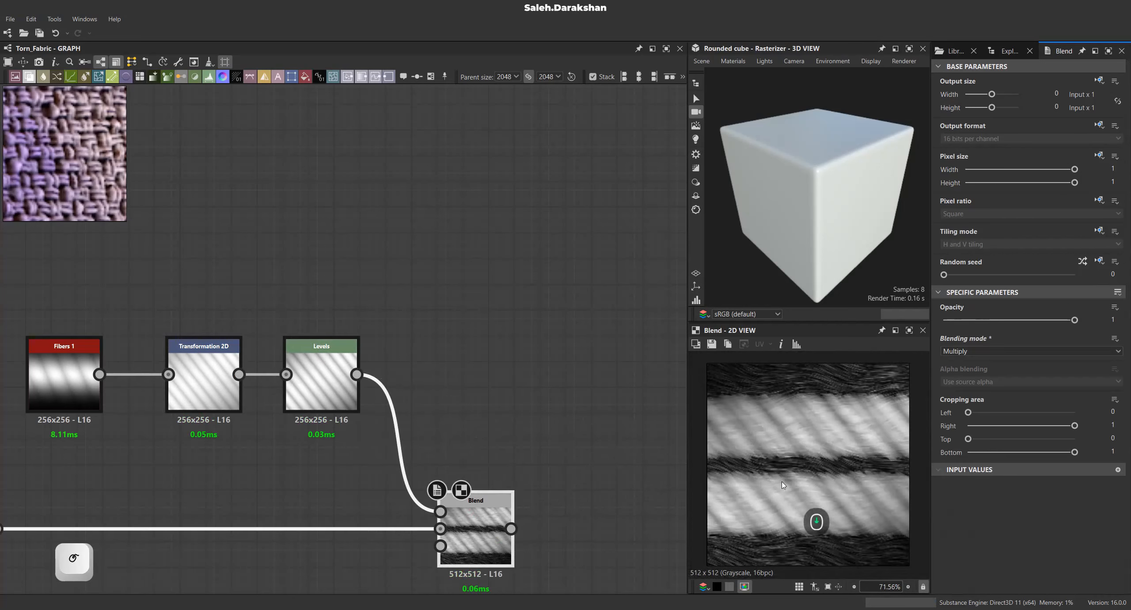
scroll(310, 422, "down", 5)
scroll(176, 464, "up", 4)
Widen the fibers' Transformation 2D box slightly and lower the Multiply Blend's opacity to 0.8.
double_click(251, 432)
middle_click_drag(616, 430, 459, 425)
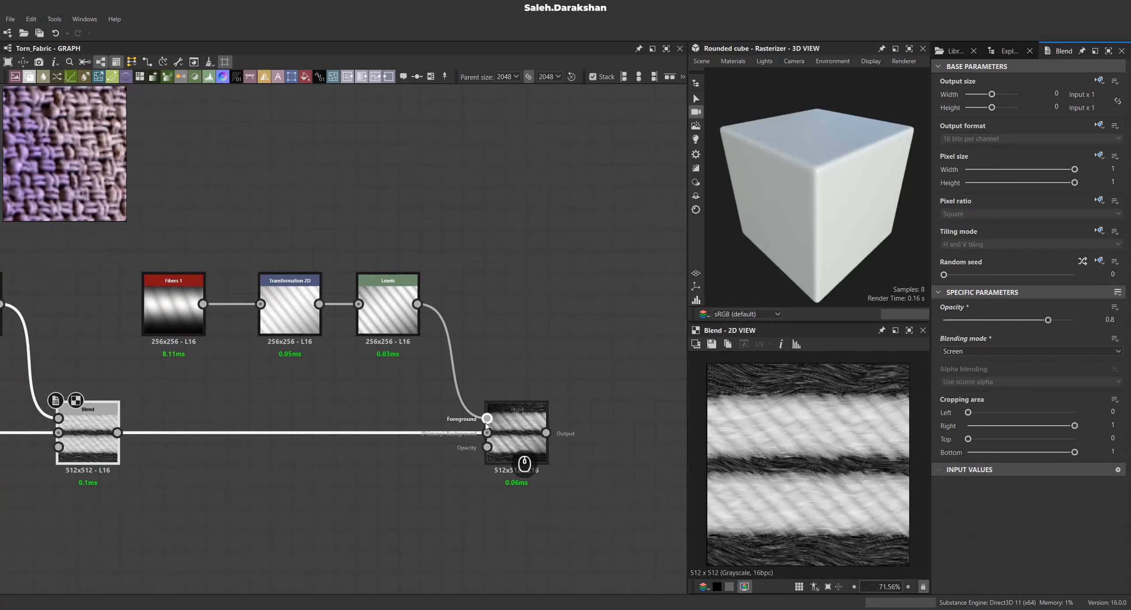
double_click(511, 423)
left_click(285, 294)
left_click_drag(851, 438, 871, 425, "ctrl")
left_click(516, 457)
left_click_drag(1075, 320, 1050, 320)
scroll(800, 440, "down", 3)
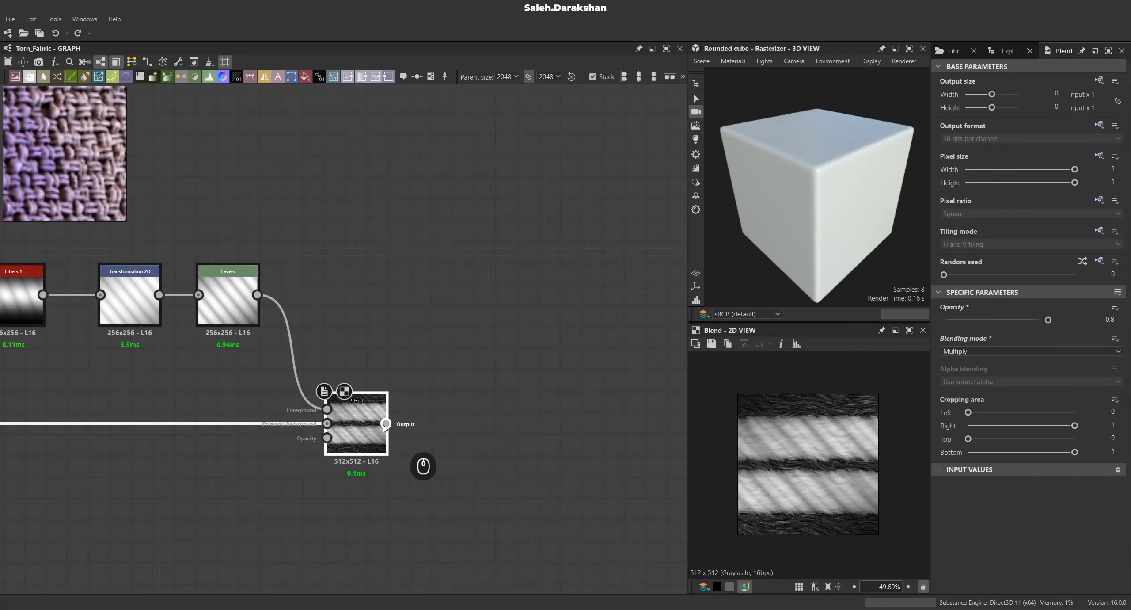
Add a Gradient linear 2 node near the last Blend and set its output size to width -4 and height -5.
middle_click_drag(469, 416, 432, 432)
left_click(536, 334)
key("space")
type("gr")
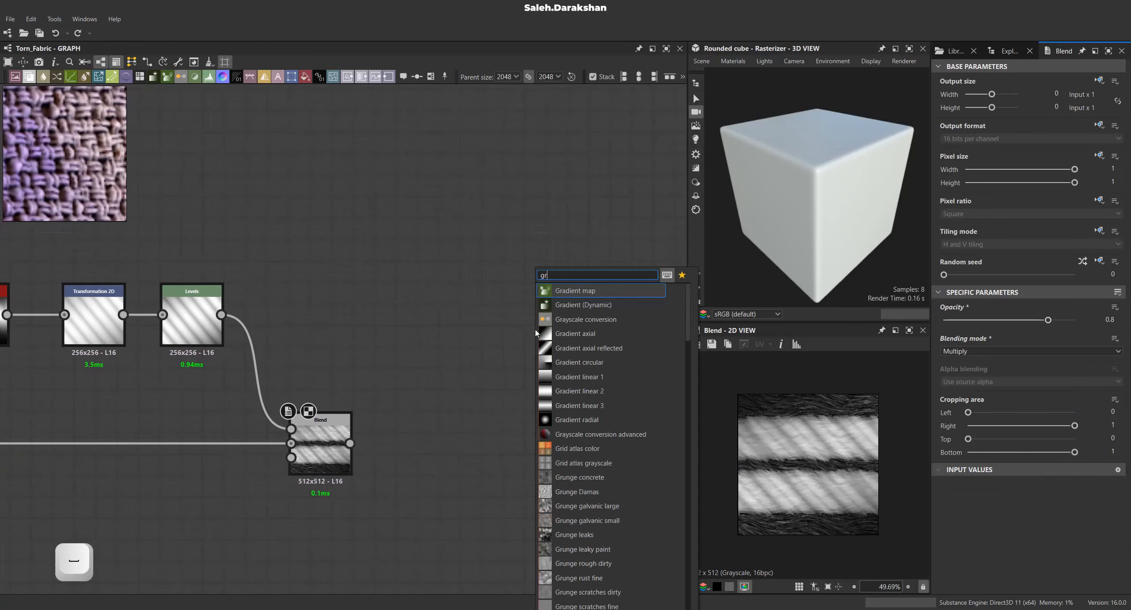
left_click(579, 463)
left_click_drag(529, 325, 389, 320)
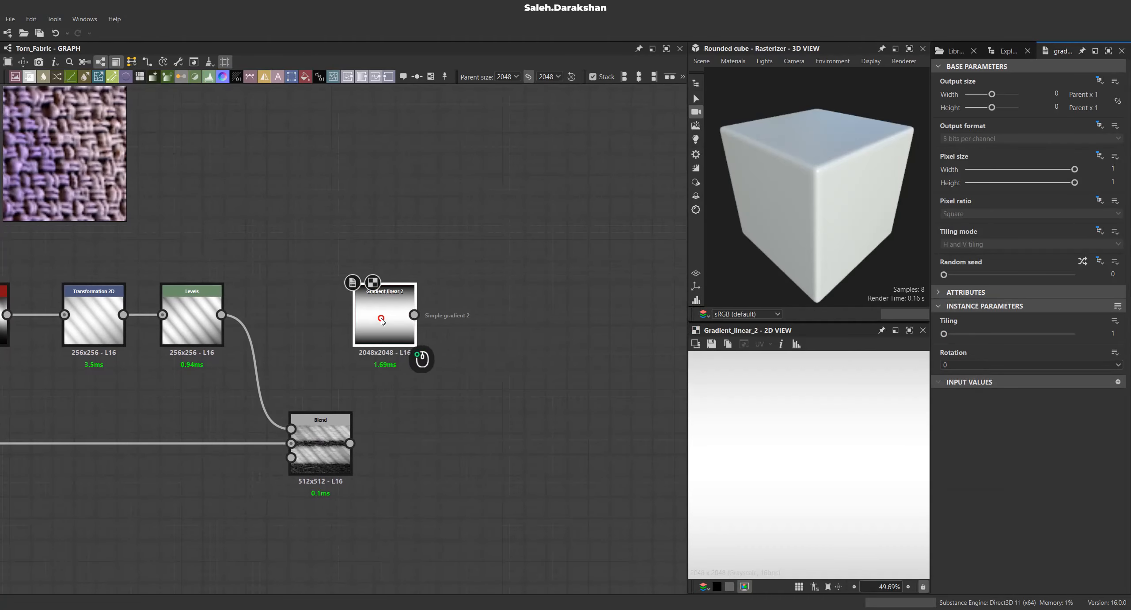
left_click_drag(992, 95, 984, 94)
left_click_drag(992, 108, 980, 108)
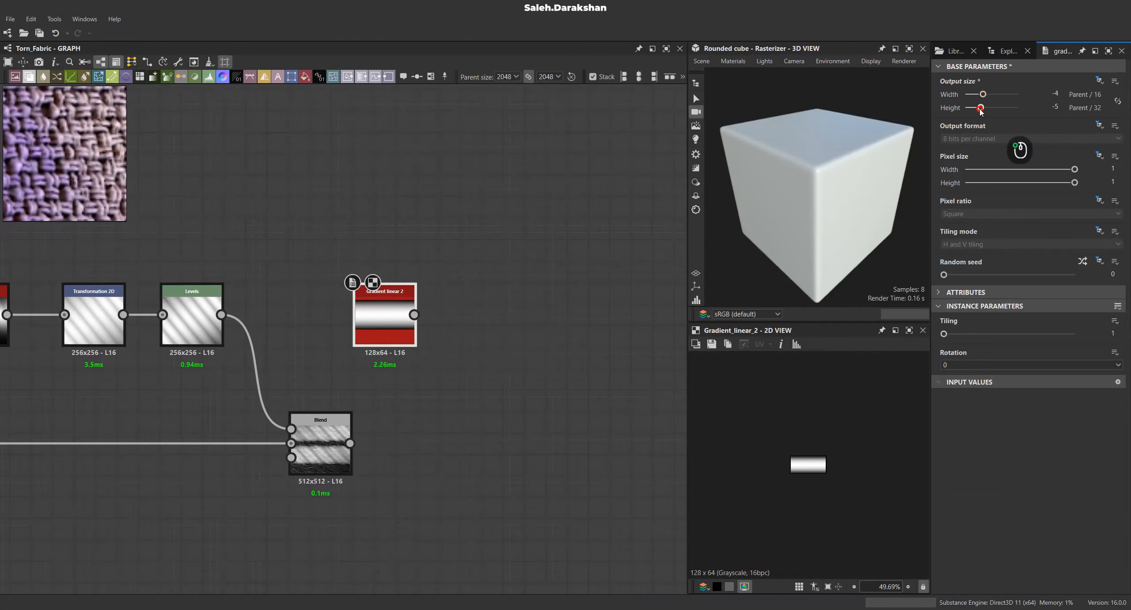
scroll(400, 340, "up", 5)
scroll(343, 288, "down", 5)
scroll(804, 465, "up", 9)
Add a Blend after the last one, connect Gradient linear 2 as its foreground and set the blending mode to Multiply.
middle_click_drag(450, 389, 331, 381)
left_click_drag(191, 404, 476, 399)
left_click(425, 306)
middle_click_drag(388, 357, 385, 396)
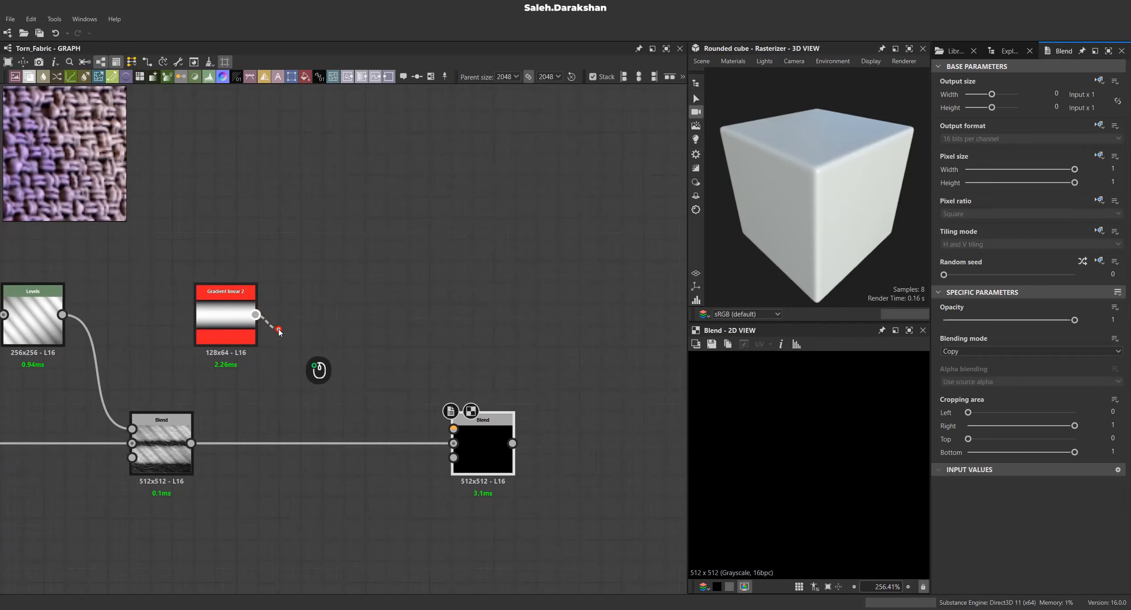
left_click_drag(295, 336, 453, 429)
left_click(954, 351)
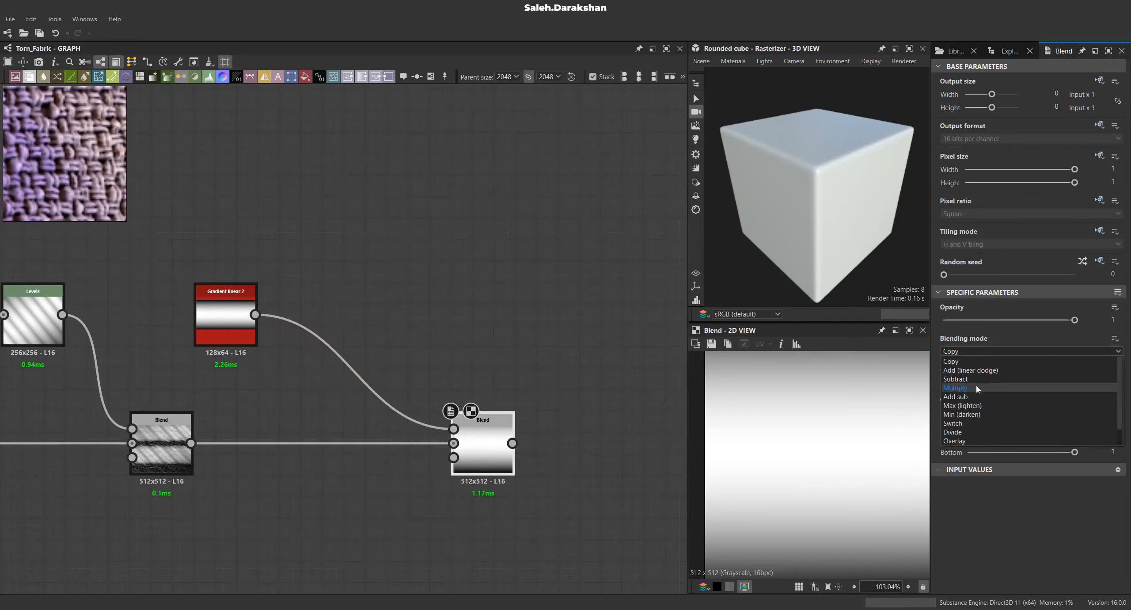
left_click(973, 385)
scroll(838, 439, "down", 10)
scroll(838, 439, "up", 1)
Move the Gradient linear 2 node up slightly and set its rotation to 90°.
left_click_drag(237, 331, 227, 298)
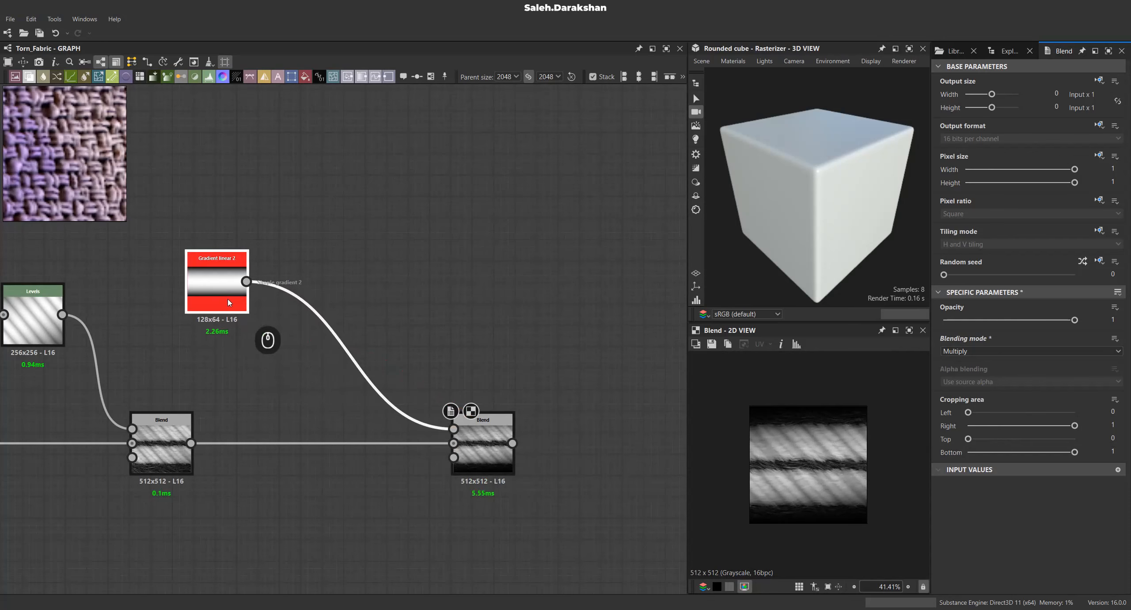
left_click(961, 365)
left_click(961, 378)
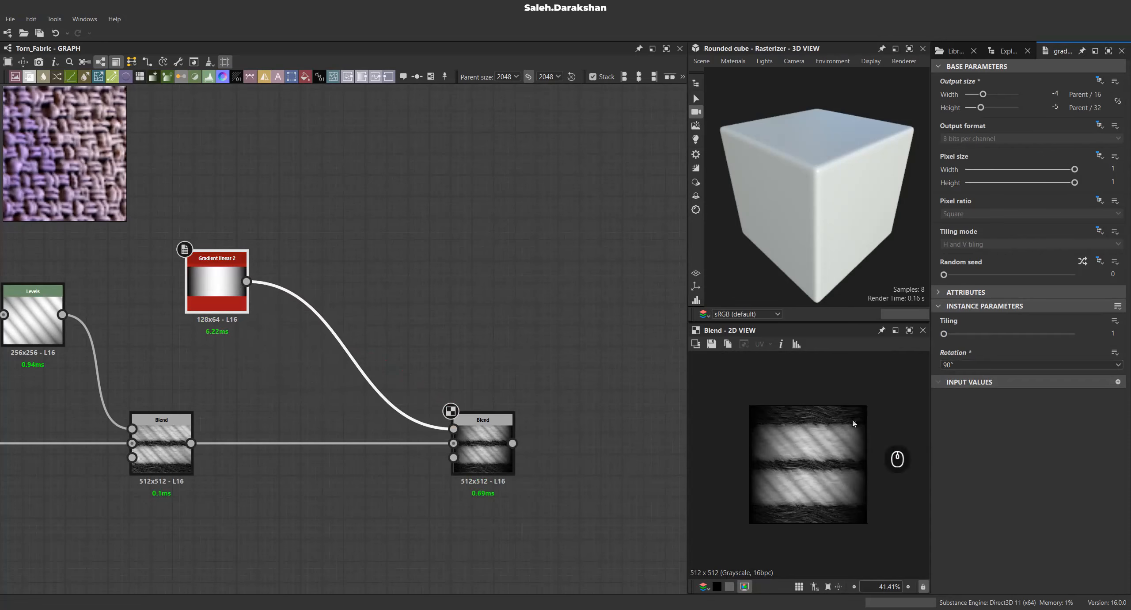
scroll(774, 457, "up", 1)
Insert a Levels node between Gradient linear 2 and the Blend and move it up beside the gradient.
key("space")
key("space")
left_click(357, 363)
key("space")
type("le")
left_click(411, 294)
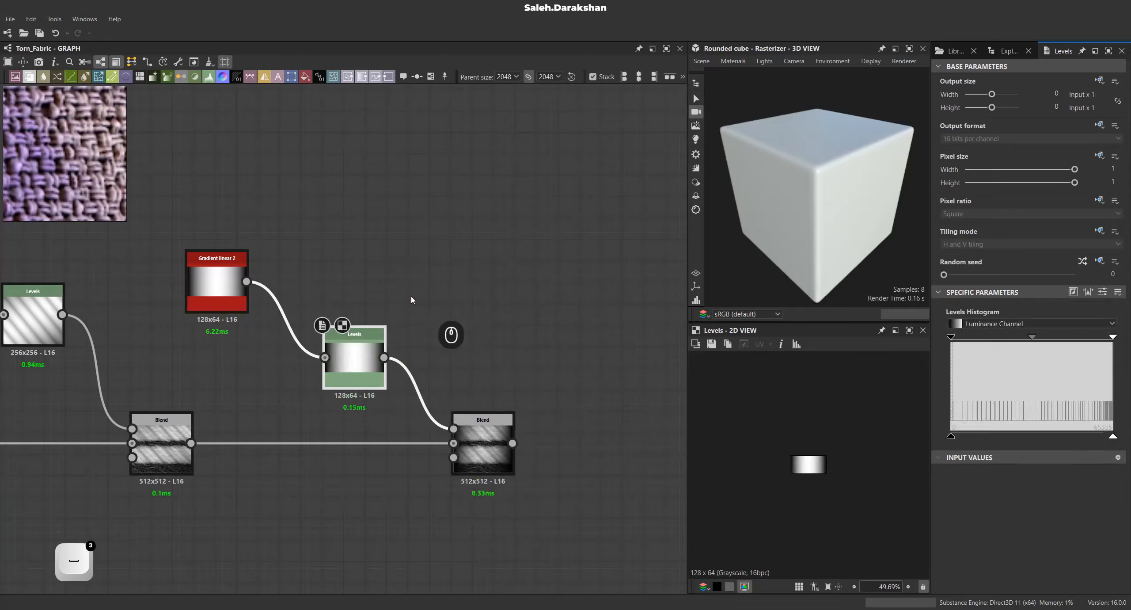
left_click_drag(359, 379, 359, 315)
Raise the black level of the gradient's Levels node to tighten the side fade while previewing the Blend.
double_click(477, 431)
scroll(782, 473, "up", 1)
left_click(355, 295)
left_click_drag(951, 339, 999, 345)
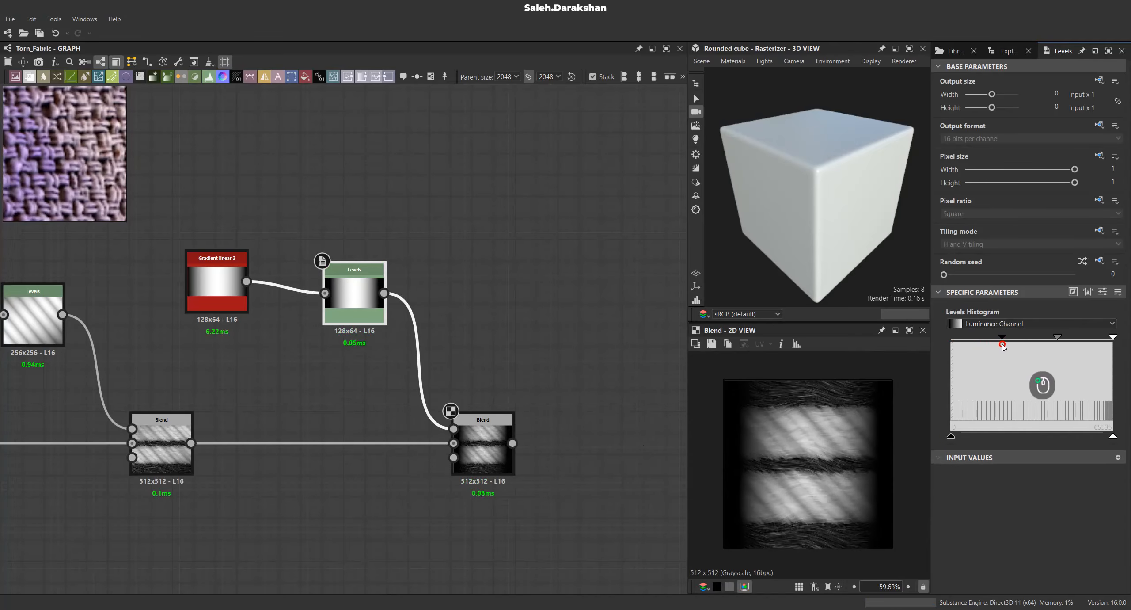
scroll(798, 428, "up", 4)
middle_click_drag(763, 431, 819, 434)
scroll(793, 424, "down", 4)
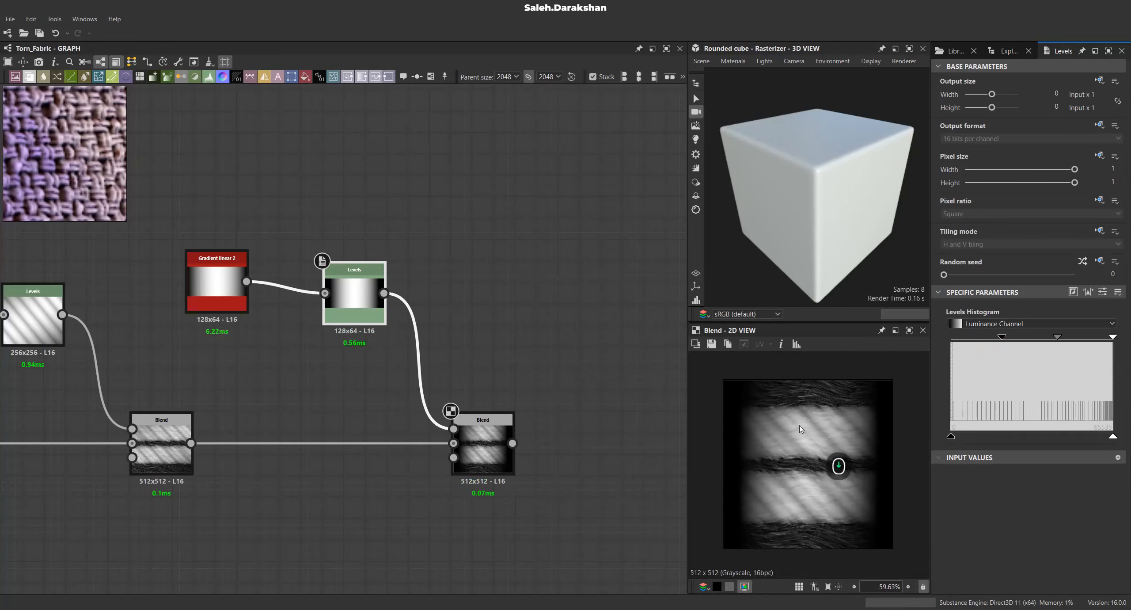
Add another Blend node with the gradient-multiplied Blend's output as its background.
scroll(321, 436, "down", 3)
scroll(284, 476, "down", 3)
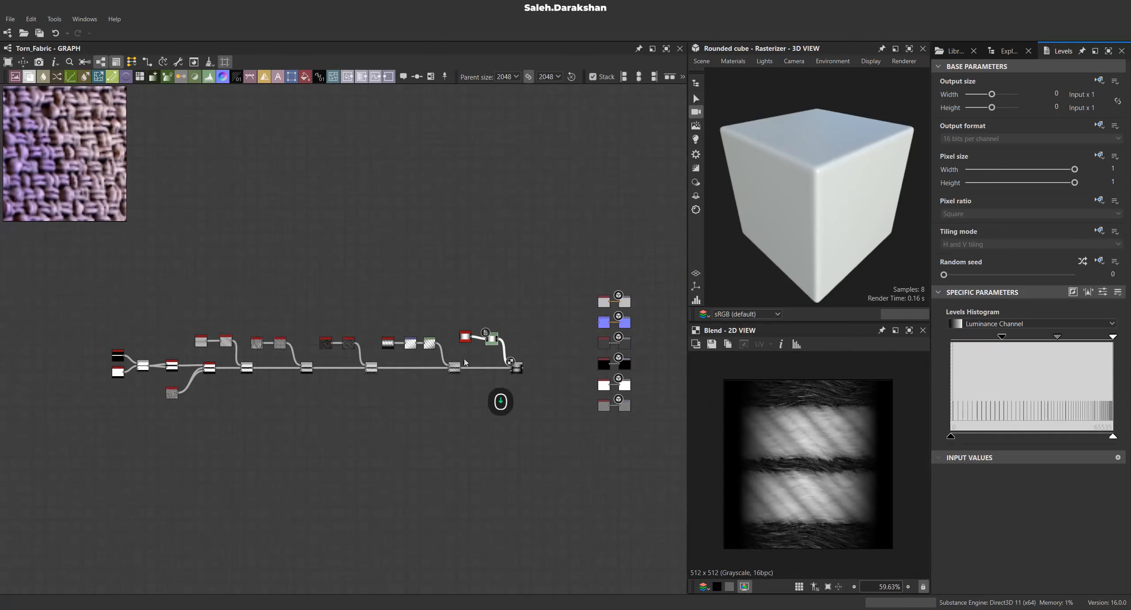
left_click_drag(536, 371, 167, 377)
middle_click_drag(167, 376, 378, 391)
scroll(379, 391, "up", 6)
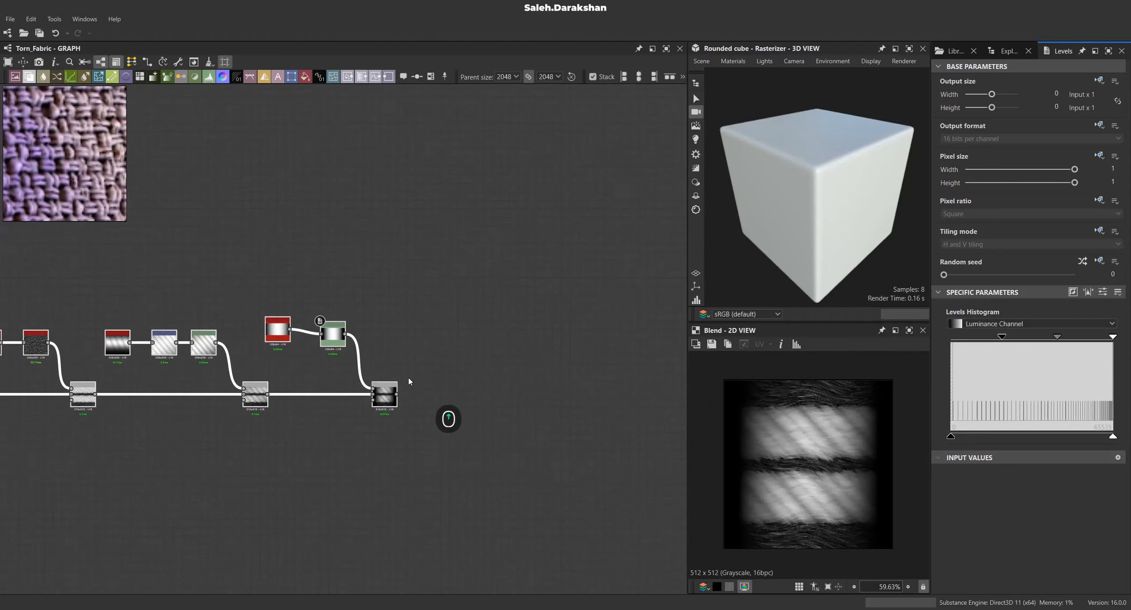
left_click_drag(415, 389, 503, 386)
left_click(572, 313)
middle_click_drag(346, 336, 332, 422)
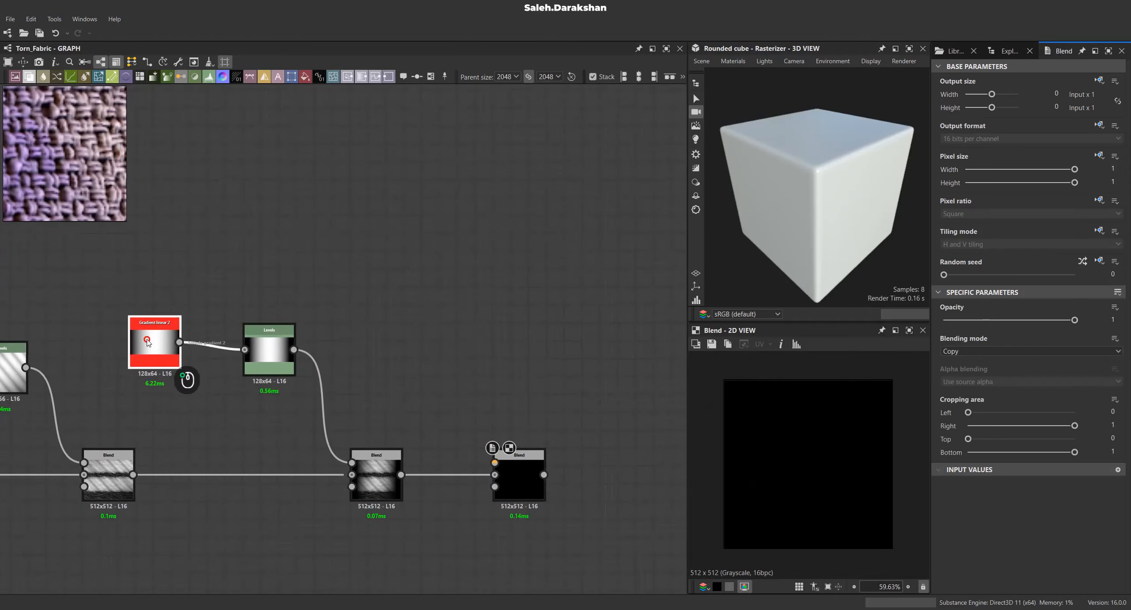
Line up Gradient linear 2 with its Levels node and branch a Transformation 2D node off the Levels output.
left_click_drag(147, 339, 145, 350)
left_click_drag(257, 340, 379, 331)
type("tr")
left_click(412, 291)
Rotate the new Transformation 2D box by 90° and resize its height so the gradient fades at the upper and lower edges.
scroll(818, 454, "up", 4)
left_click_drag(815, 428, 845, 463, "shift")
left_click_drag(809, 420, 807, 439, "ctrl")
scroll(800, 462, "up", 4)
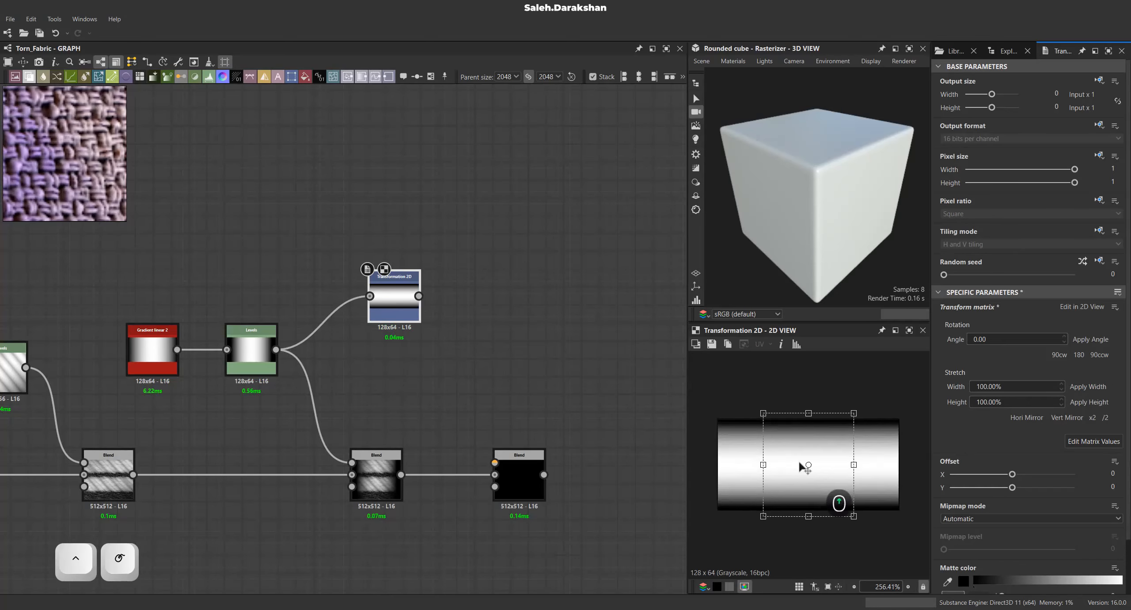
Connect the rotated gradient to the last Blend's foreground and set its blending mode to Multiply.
middle_click_drag(522, 474, 431, 467)
left_click_drag(413, 437, 420, 453)
double_click(447, 468)
left_click(1030, 351)
left_click(972, 389)
scroll(857, 446, "up", 2)
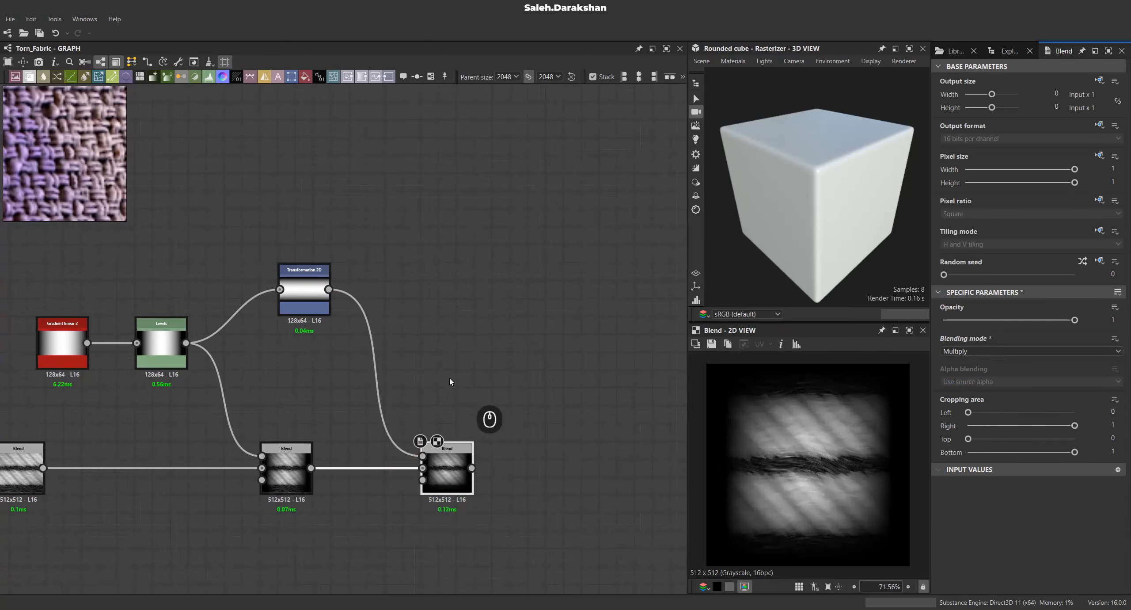
Stretch the gradient's Transformation 2D box slightly in height while previewing the final Blend.
double_click(303, 289)
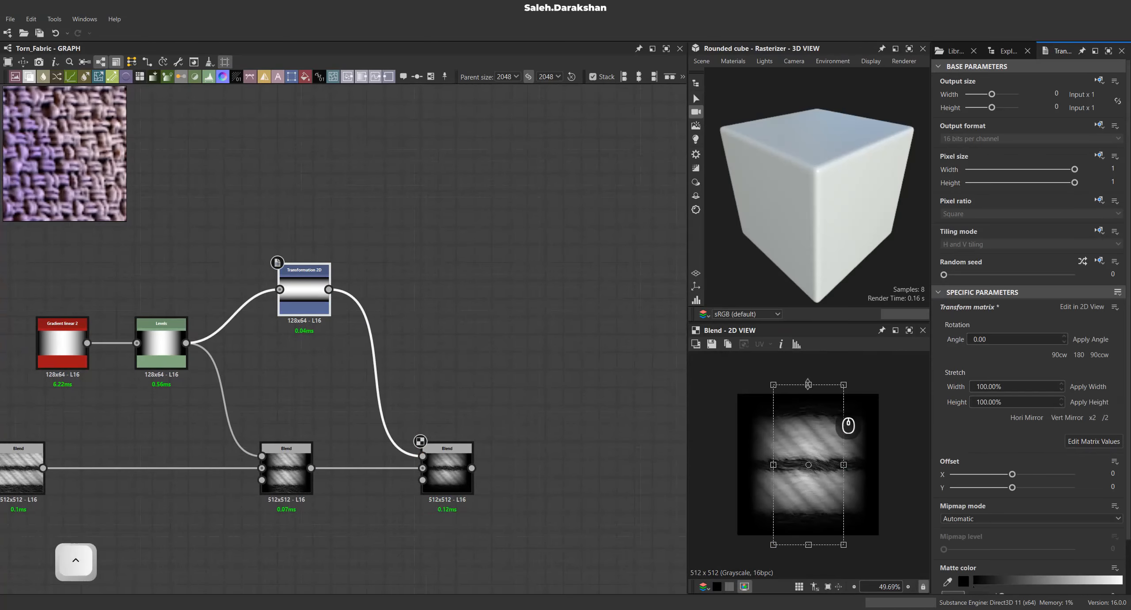
left_click_drag(848, 425, 849, 419, "shift")
scroll(813, 495, "up", 4)
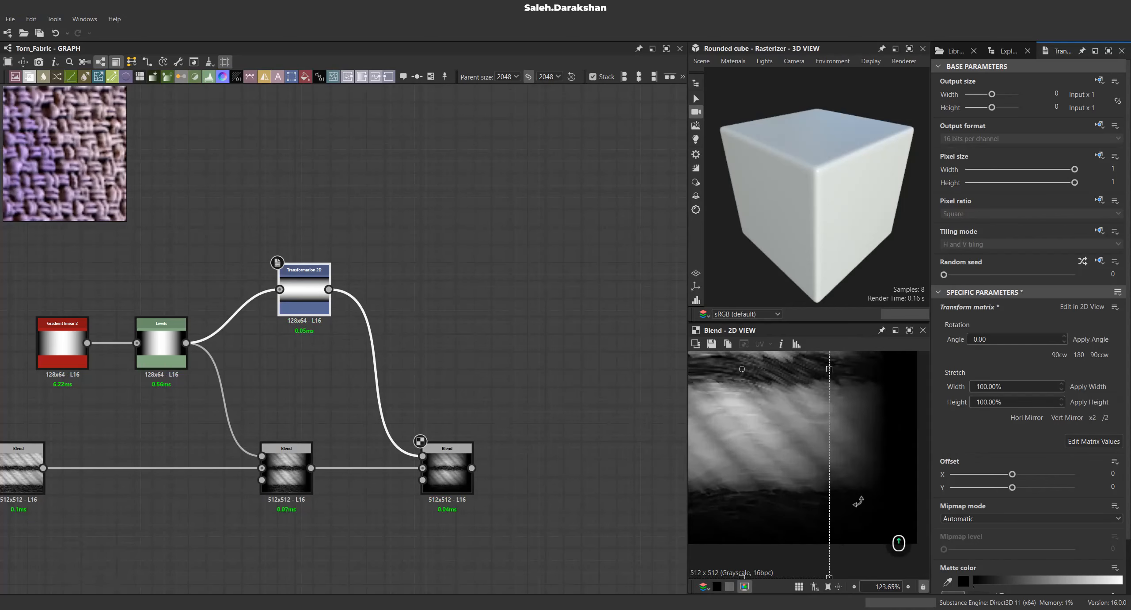
scroll(858, 506, "down", 3)
Move the gradient's Transformation 2D node in line with its Levels node and check the final Blend.
left_click_drag(307, 295, 306, 349)
scroll(309, 349, "down", 3)
middle_click_drag(319, 353, 462, 342)
scroll(460, 349, "down", 1)
scroll(539, 394, "up", 3)
left_click(508, 392)
scroll(764, 473, "down", 2)
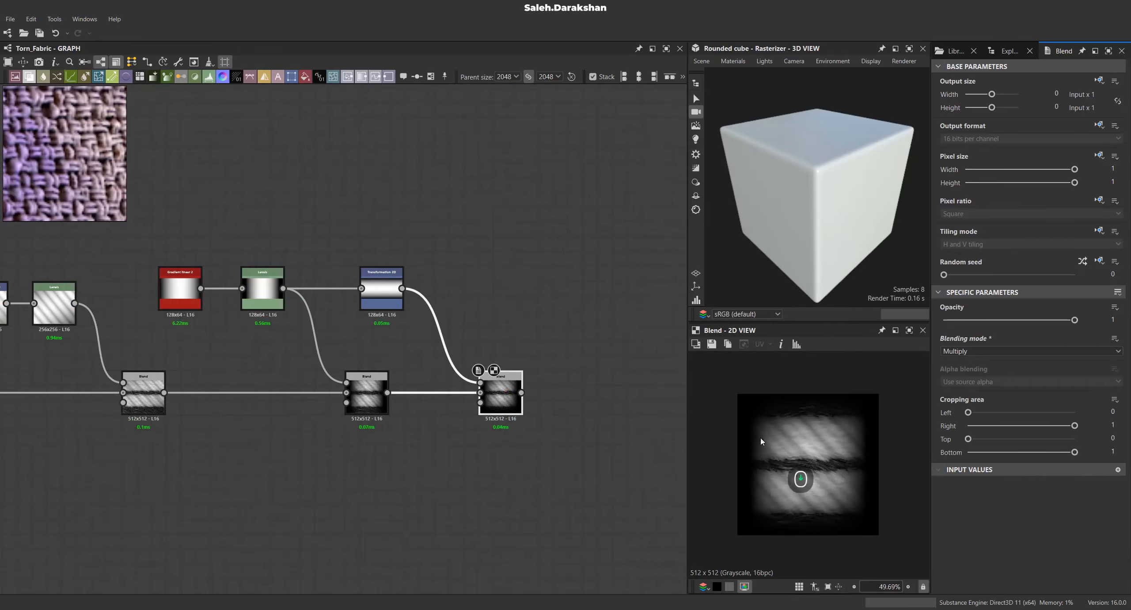
Enclose the whole chain of thread nodes in a frame and select the frame for editing.
middle_click_drag(521, 417, 405, 425)
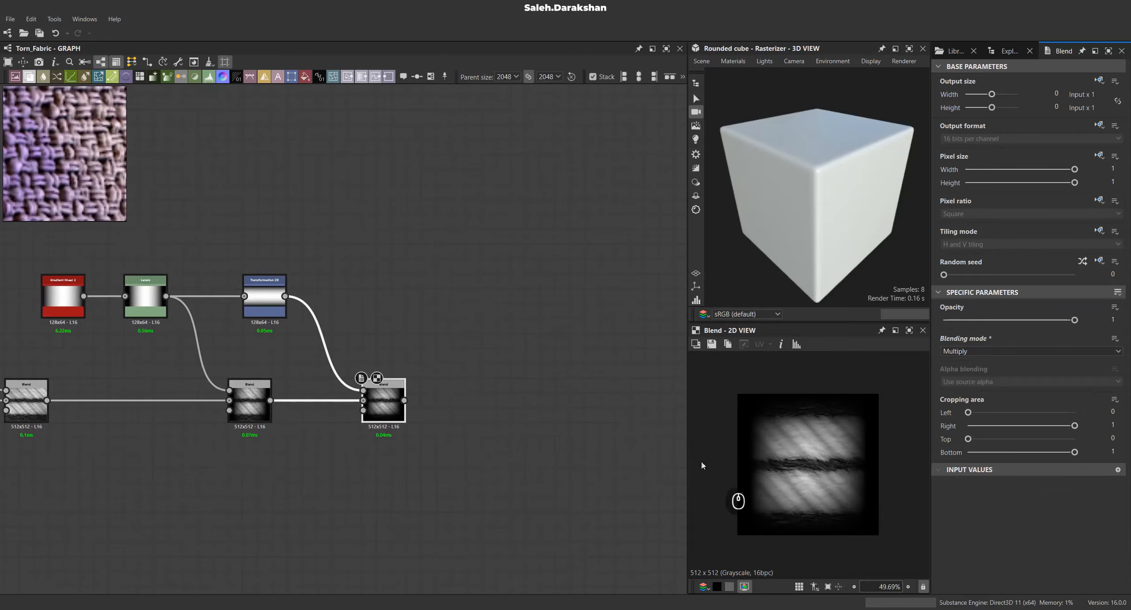
scroll(841, 467, "up", 3)
middle_click_drag(426, 446, 474, 434)
scroll(480, 417, "down", 5)
left_click_drag(611, 317, 147, 500)
left_click(431, 77)
scroll(505, 381, "up", 3)
left_click(261, 365)
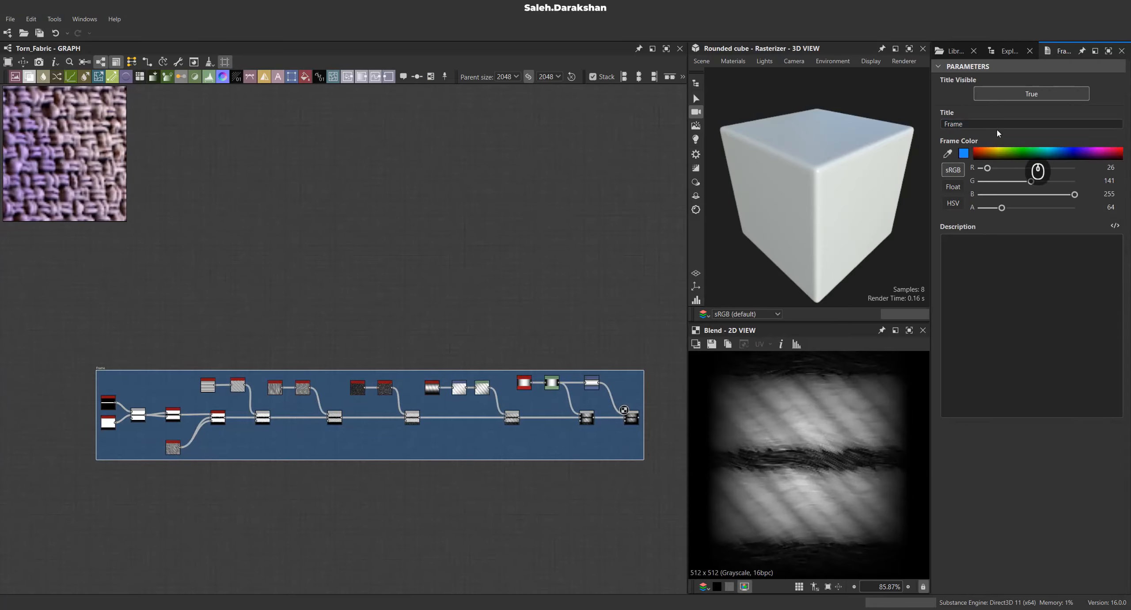
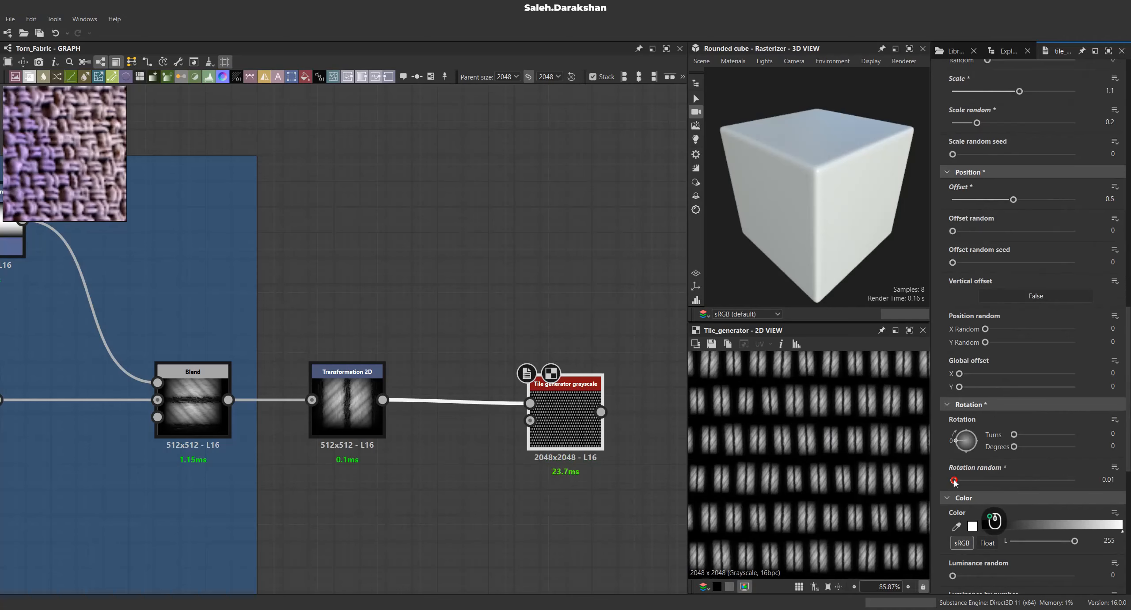
Set the Tile generator grayscale's luminance random to 0.45.
scroll(955, 482, "down", 5)
left_click_drag(953, 377, 1010, 378)
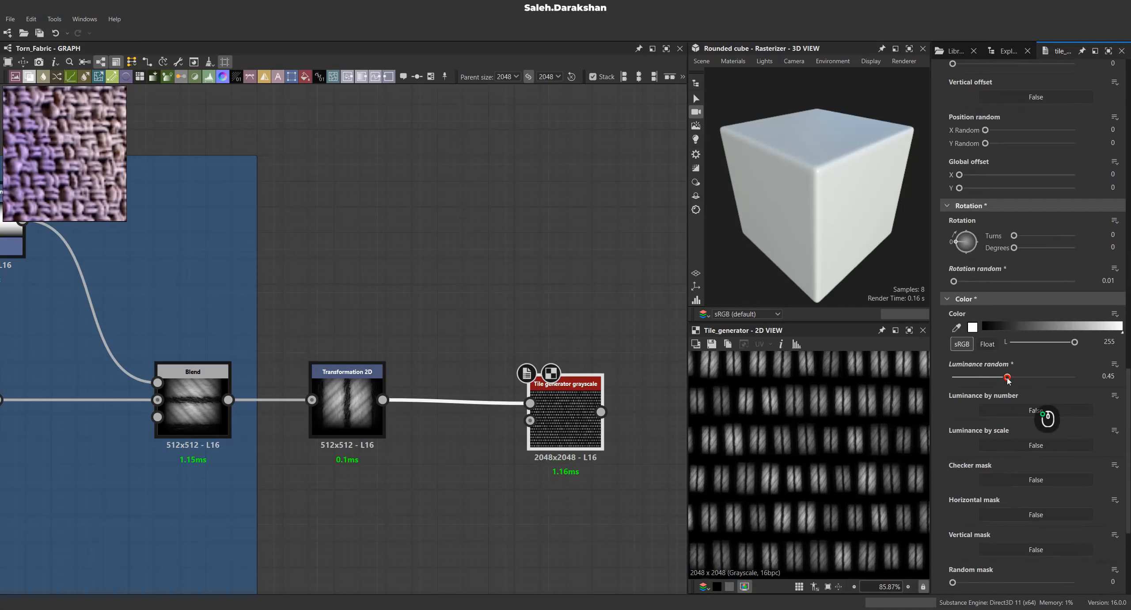
scroll(458, 392, "down", 1)
Duplicate the Tile generator grayscale node, place the copy directly above the original and preview it.
key("ctrl+d")
left_click(450, 322)
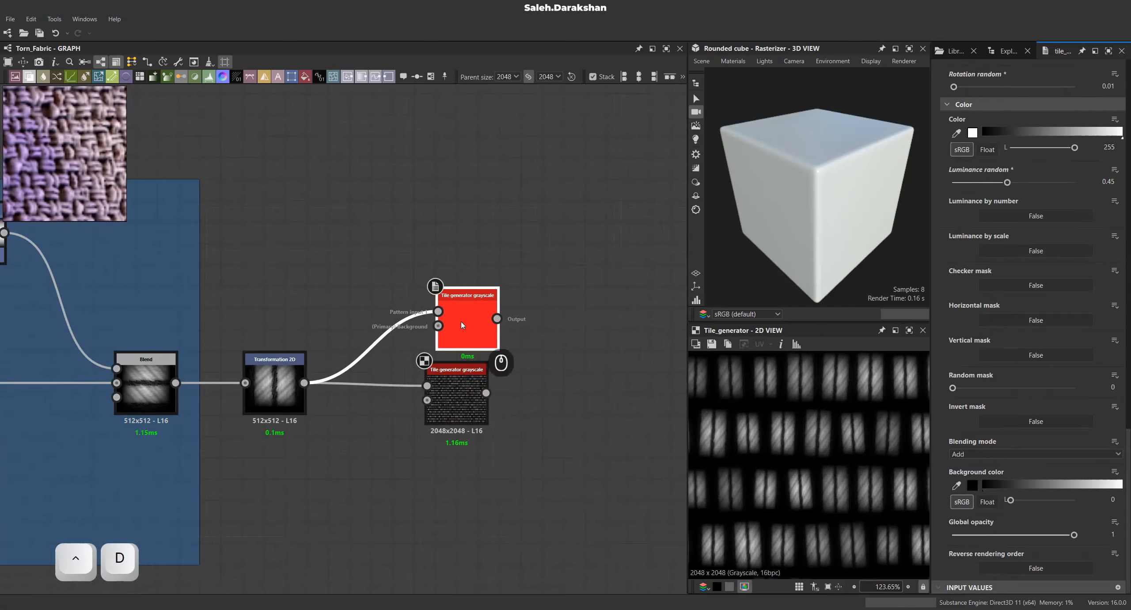
middle_click_drag(450, 325, 440, 383)
left_click_drag(446, 385, 446, 374)
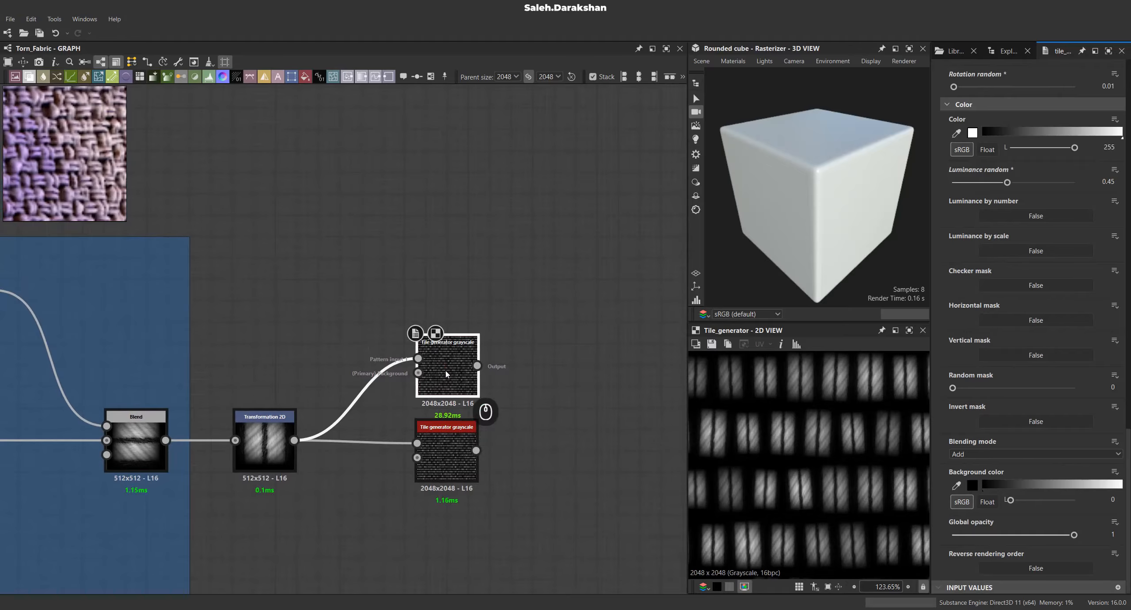
Set the duplicated tile generator's rotation to 90 degrees and global Y offset to 0.1, and enable vertical offset.
scroll(972, 416, "up", 11)
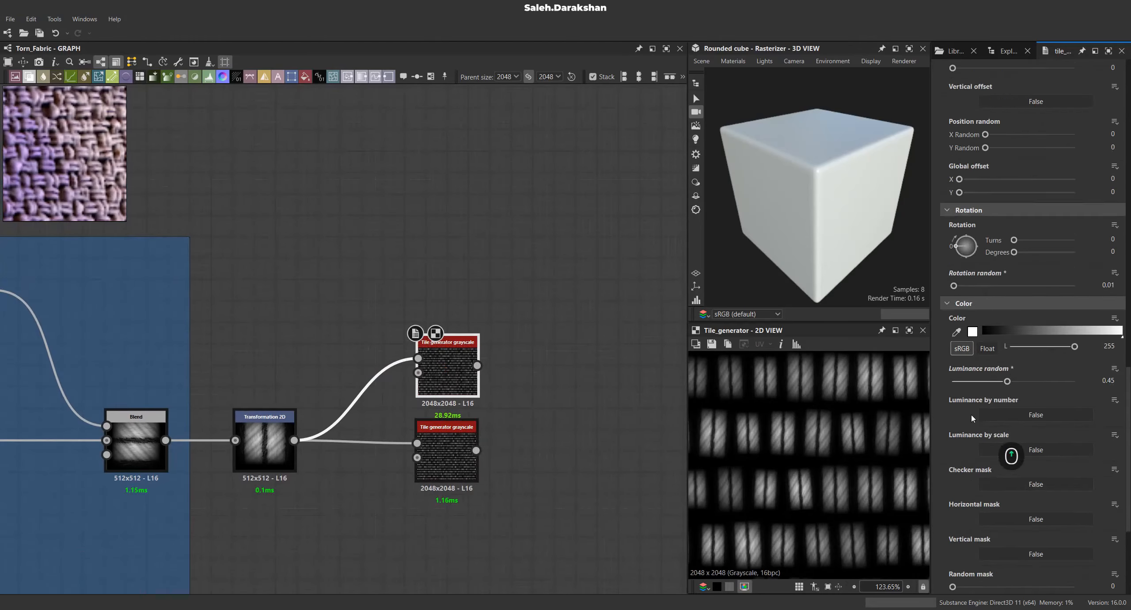
left_click_drag(958, 410, 964, 394, "shift")
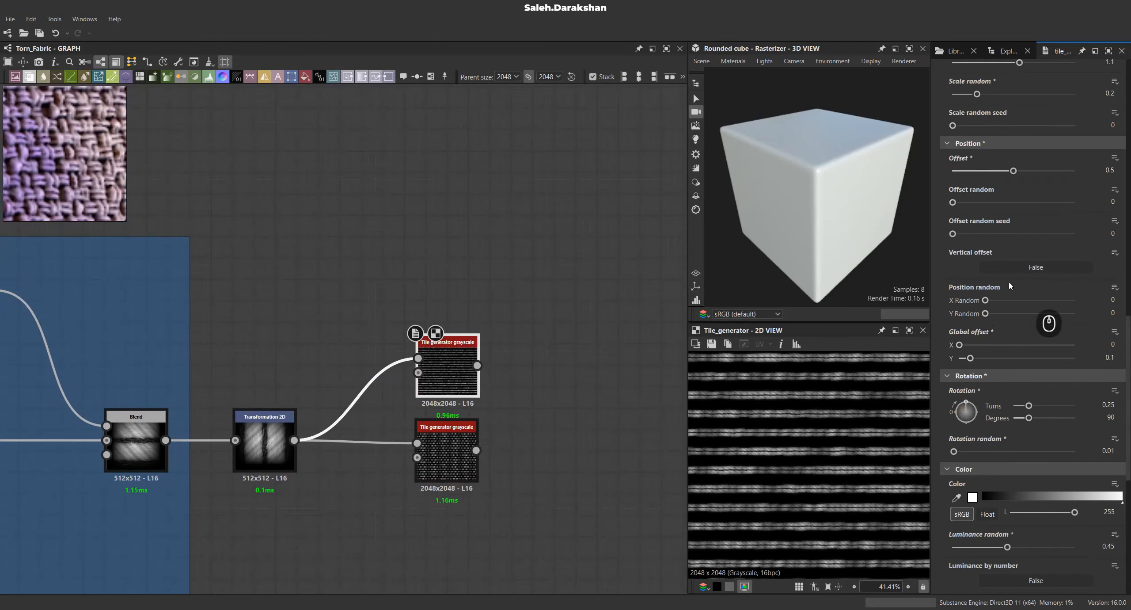
left_click(1013, 268)
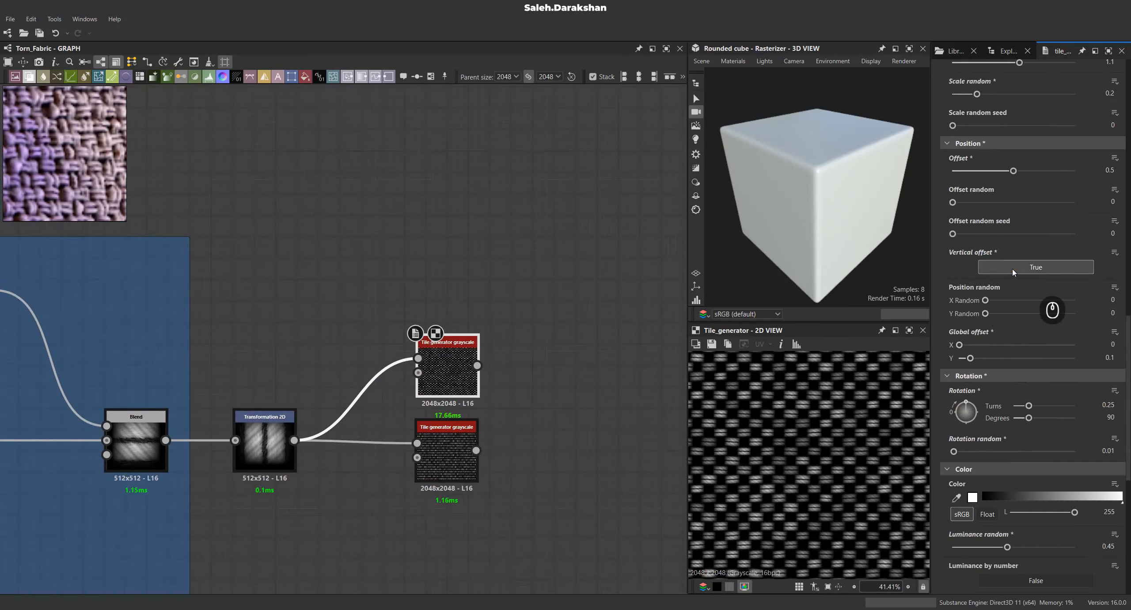
Add a Blend node with the original tile generator's output as its background.
middle_click_drag(485, 431, 364, 460)
left_click_drag(355, 480, 473, 447)
left_click(508, 306)
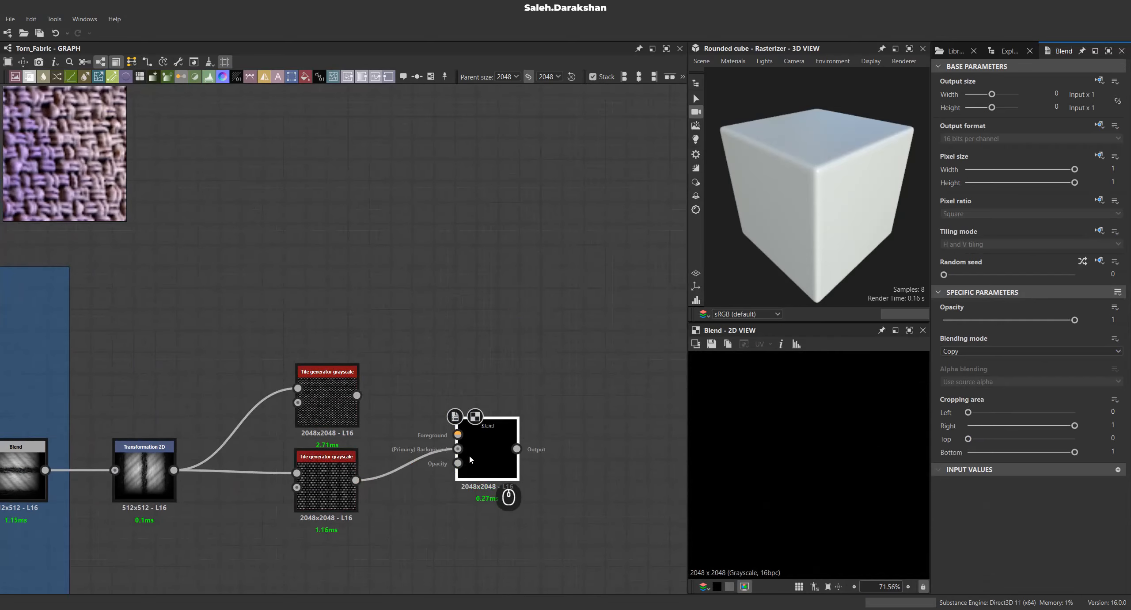
Connect the upper tile generator to the Blend's foreground and set the blending mode to Max (lighten).
left_click_drag(357, 396, 479, 434)
left_click(974, 351)
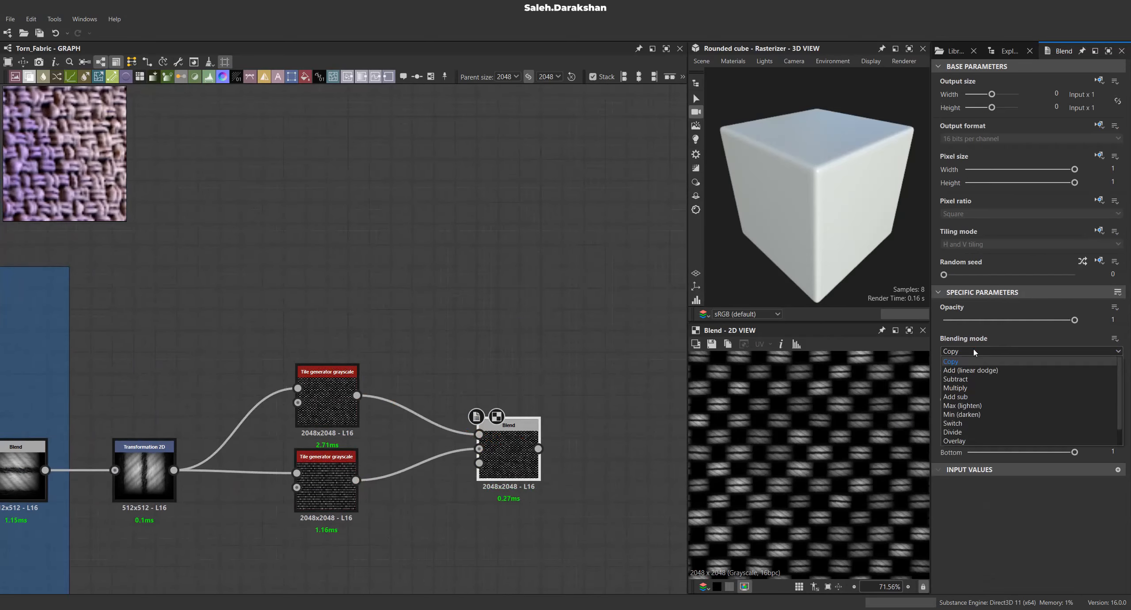
left_click(975, 409)
scroll(827, 426, "up", 5)
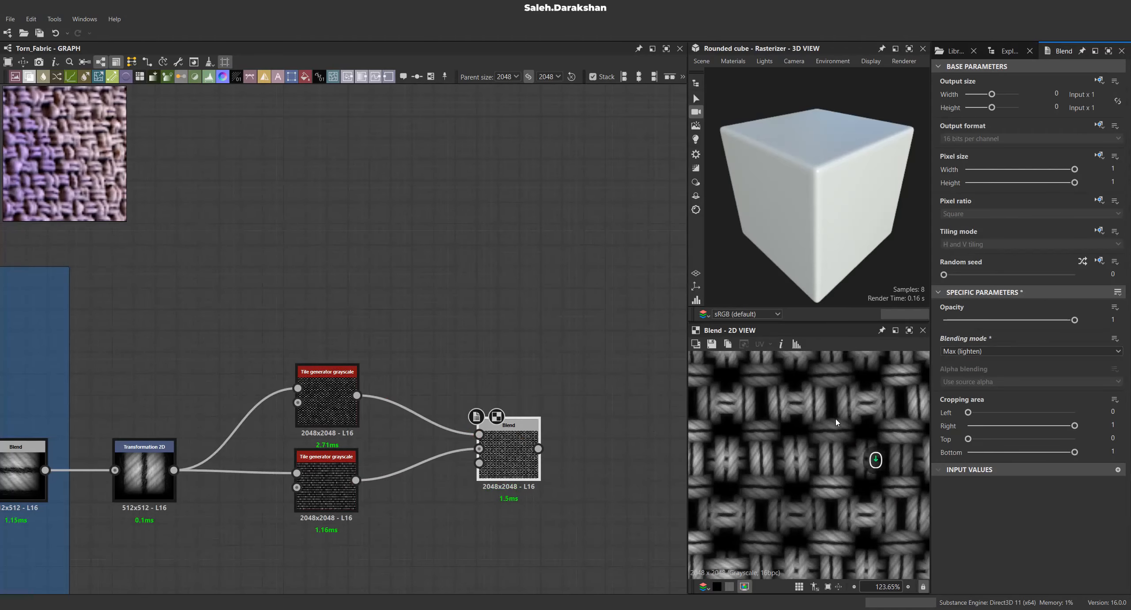
Set the upper tile generator's global Y offset to 0.1.
left_click(323, 378)
scroll(971, 390, "down", 10)
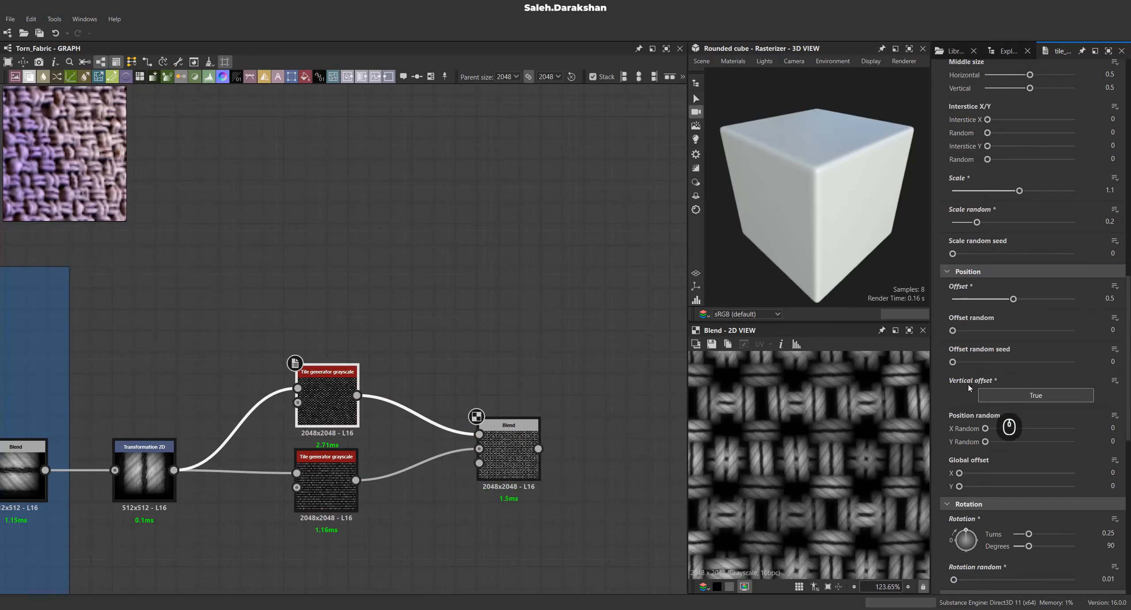
scroll(971, 380, "down", 5)
left_click_drag(961, 320, 971, 322)
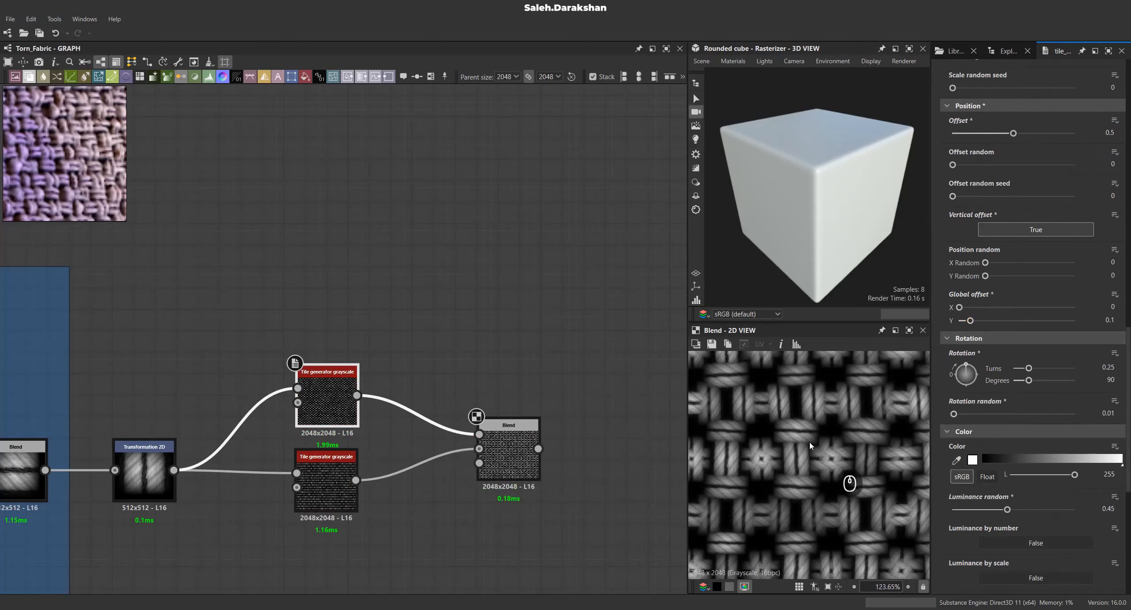
Enable vertical offset on the lower tile generator and preview the woven Blend result.
middle_click_drag(288, 436, 350, 398)
left_click(393, 440)
scroll(982, 408, "up", 2)
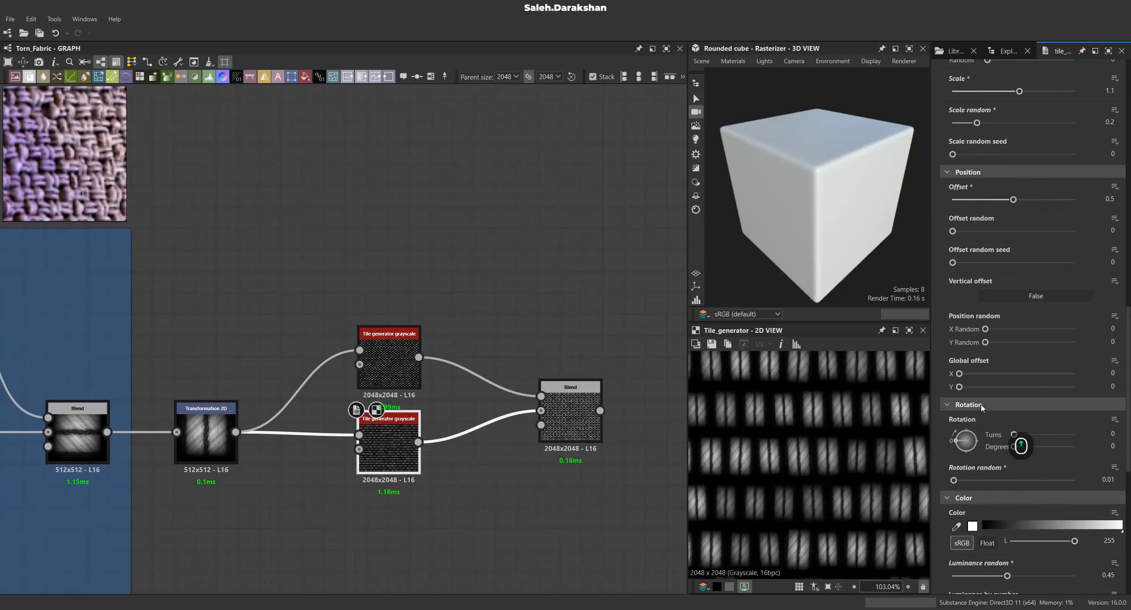
left_click(994, 297)
left_click(573, 413)
scroll(835, 462, "up", 5)
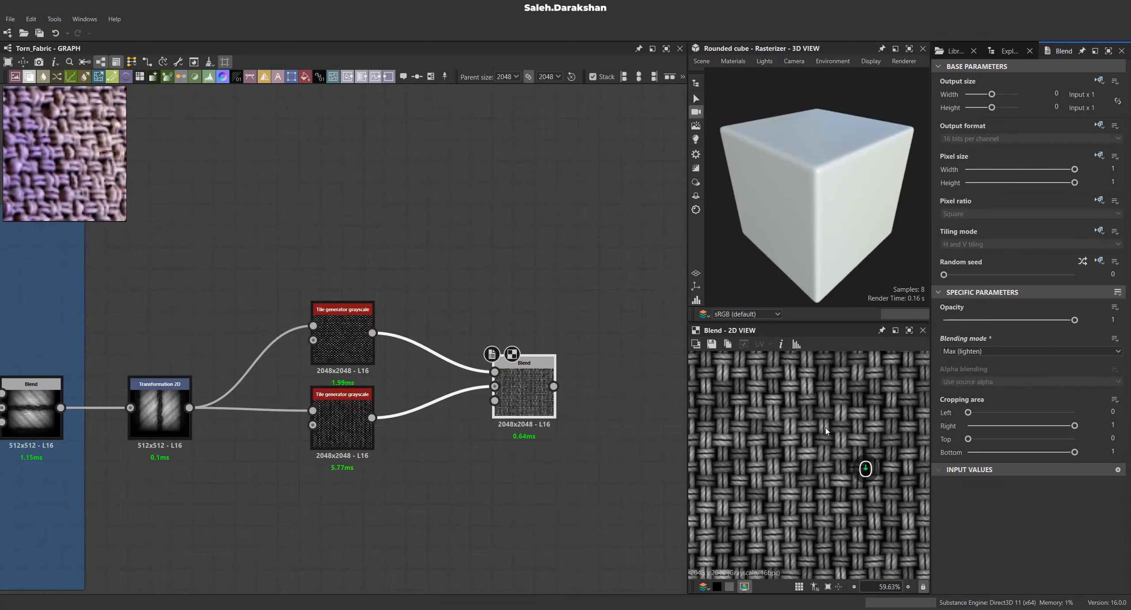
scroll(826, 430, "down", 4)
scroll(846, 438, "up", 9)
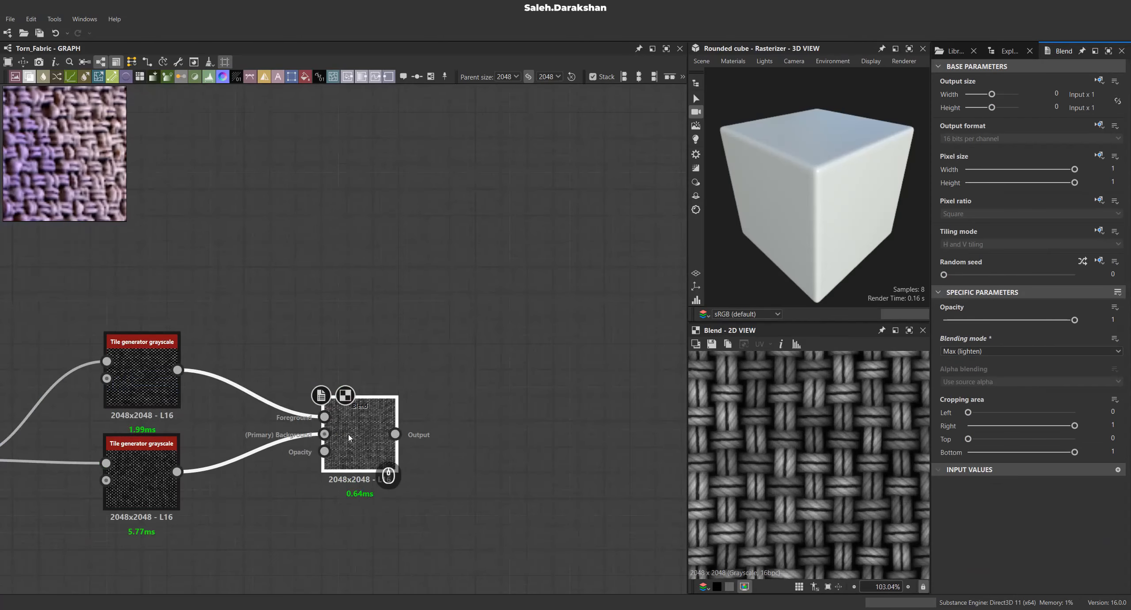
Insert a Safe transform grayscale node between the upper tile generator and the Blend's foreground.
left_click_drag(349, 438, 429, 435)
left_click_drag(246, 400, 276, 346)
key("space")
type("safe")
left_click(295, 364)
scroll(293, 368, "down", 4)
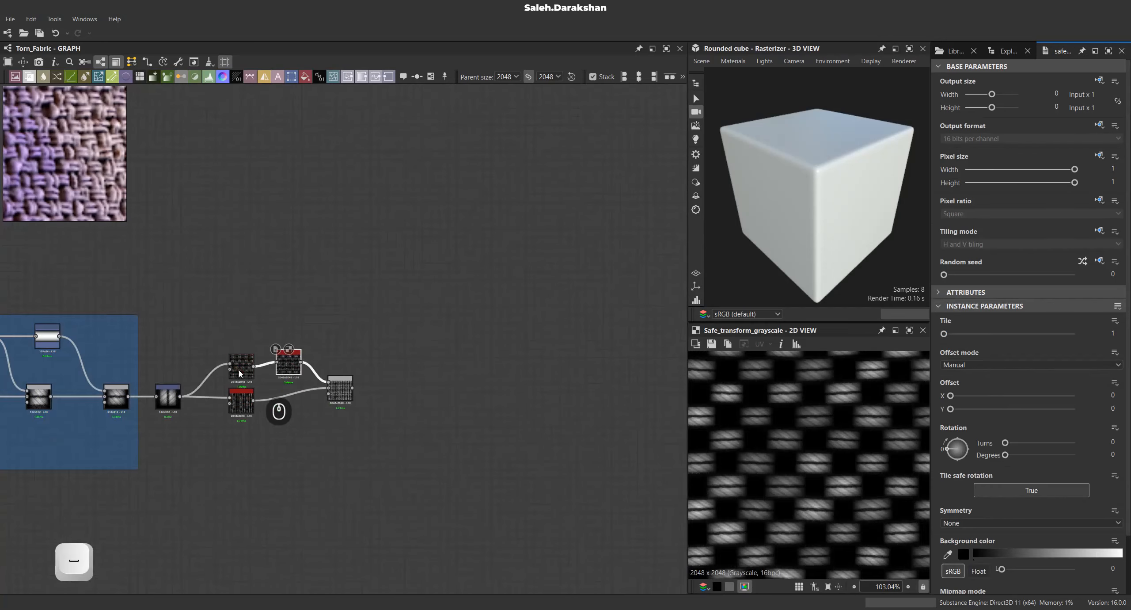
Duplicate the Safe transform grayscale, wire the copy between the lower tile generator and the Blend's background, and preview the Blend.
left_click(292, 364)
key("ctrl+d")
left_click_drag(292, 364, 281, 413)
scroll(281, 412, "up", 4)
left_click_drag(198, 379, 268, 418)
left_click_drag(339, 419, 423, 341)
left_click_drag(294, 424, 293, 384)
left_click(453, 330)
double_click(453, 330)
scroll(328, 373, "down", 2)
Set Tile to 7 on both Safe transform grayscale nodes.
left_click(148, 367)
left_click_drag(952, 333, 995, 335)
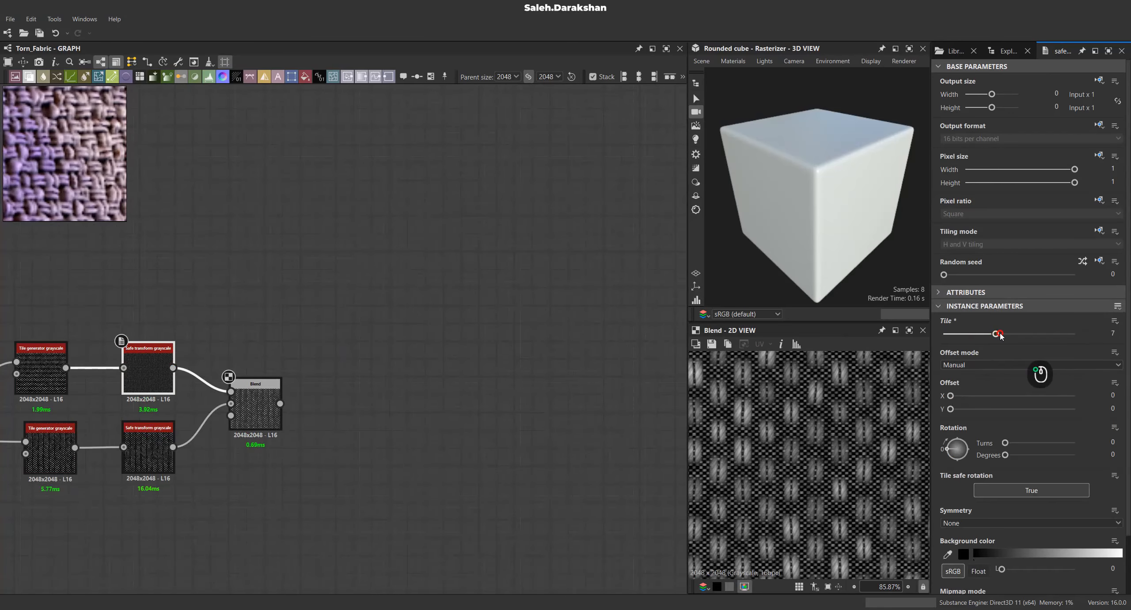
left_click(166, 445)
left_click(995, 334)
scroll(853, 407, "up", 8)
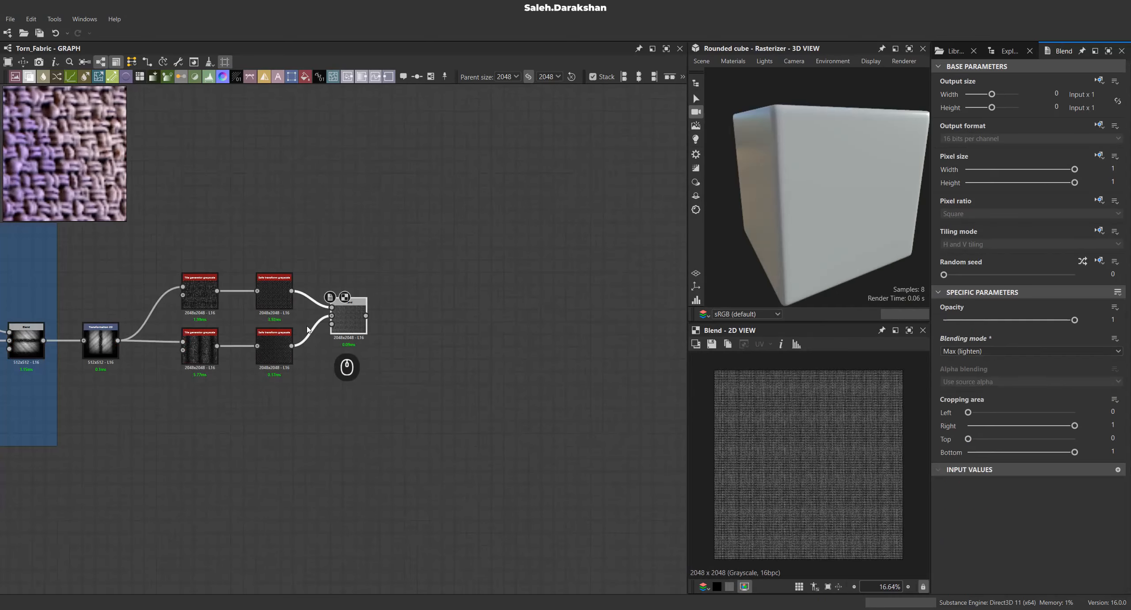
scroll(442, 331, "up", 3)
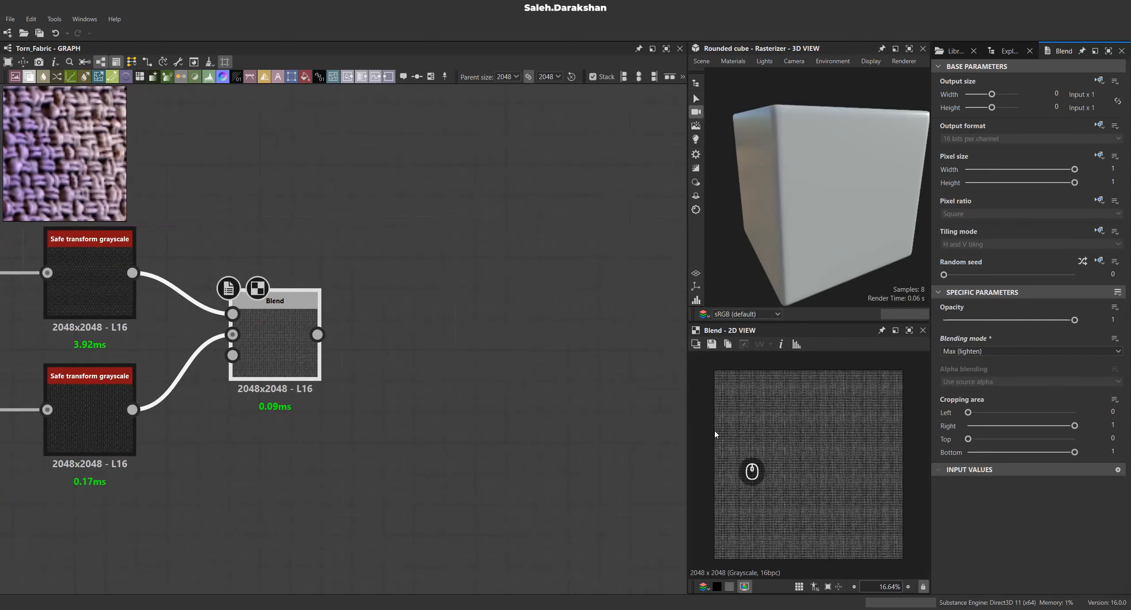
Switch the 3D preview mesh to Cloth.
scroll(186, 345, "down", 3)
left_click_drag(751, 177, 738, 208)
scroll(431, 258, "down", 1)
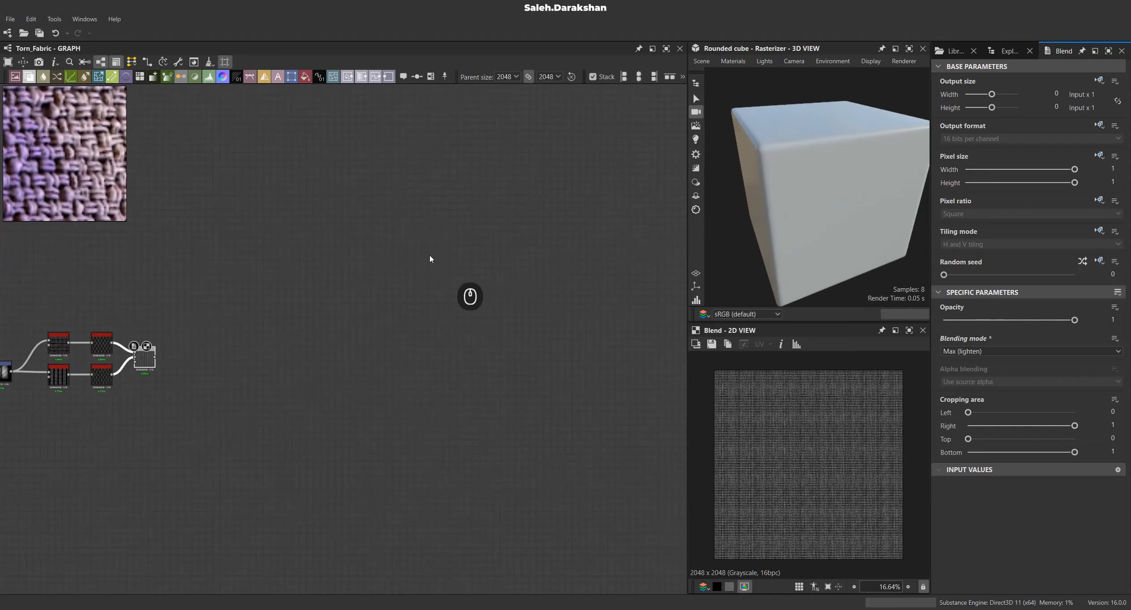
left_click(701, 61)
left_click(749, 155)
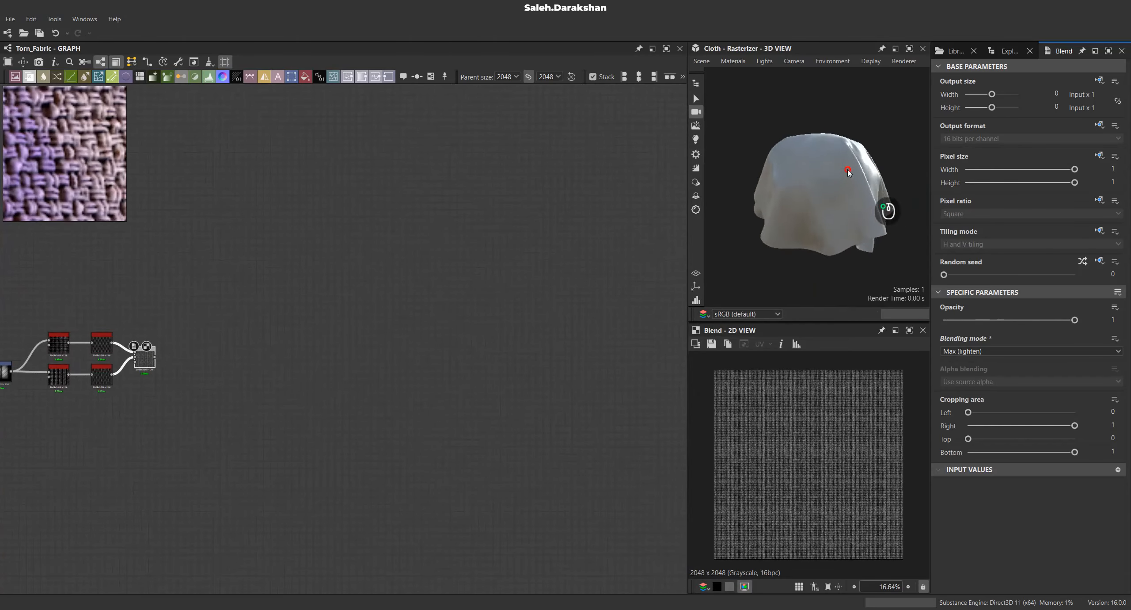
scroll(796, 188, "up", 3)
scroll(284, 315, "down", 2)
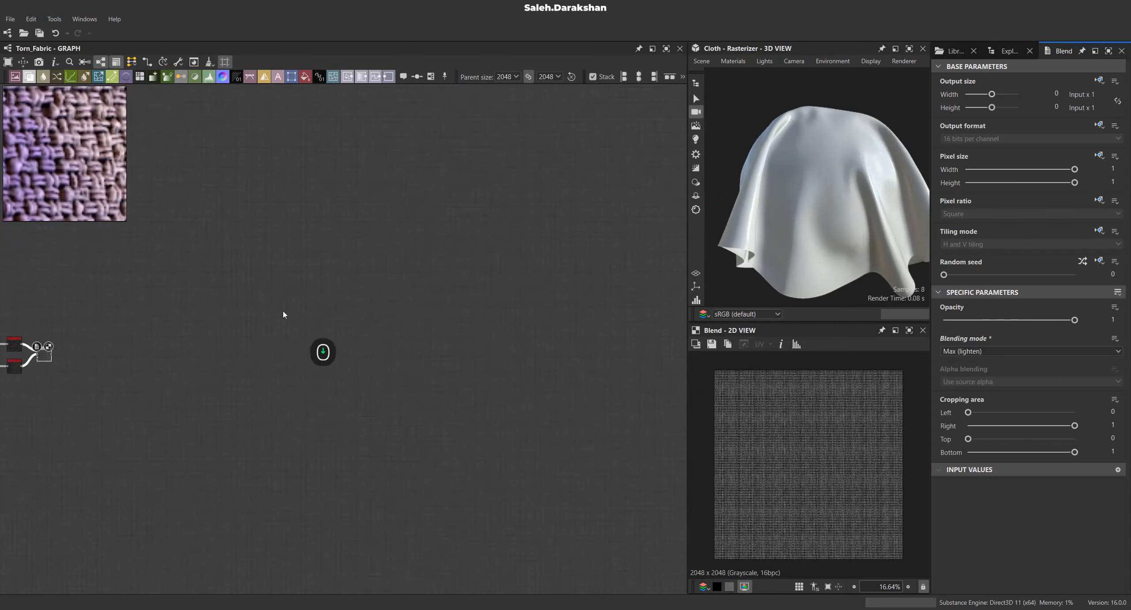
Route the weave Blend's output through a Dot node into the Height output.
left_click_drag(106, 357, 462, 338)
scroll(493, 350, "up", 3)
middle_click_drag(494, 350, 374, 351)
left_click_drag(302, 293, 618, 425)
scroll(847, 197, "up", 3)
left_click_drag(845, 205, 858, 202)
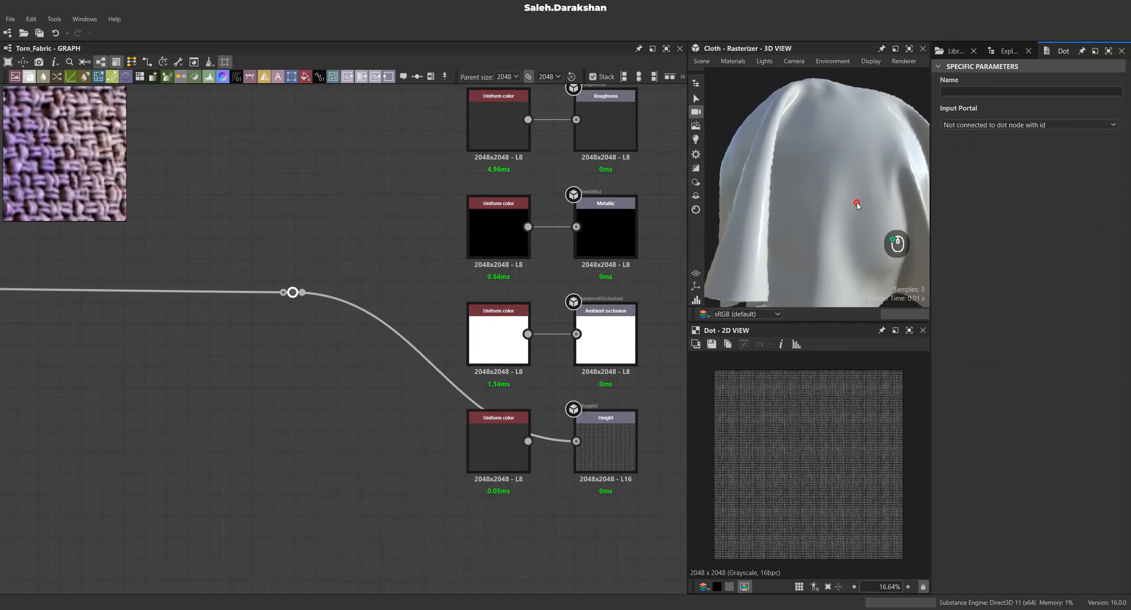
Add an Ambient occlusion (HBAO) node fed by the Dot, with quality 16 samples and height depth 0.01.
middle_click_drag(413, 323, 381, 356)
left_click_drag(271, 326, 310, 406)
type("amb")
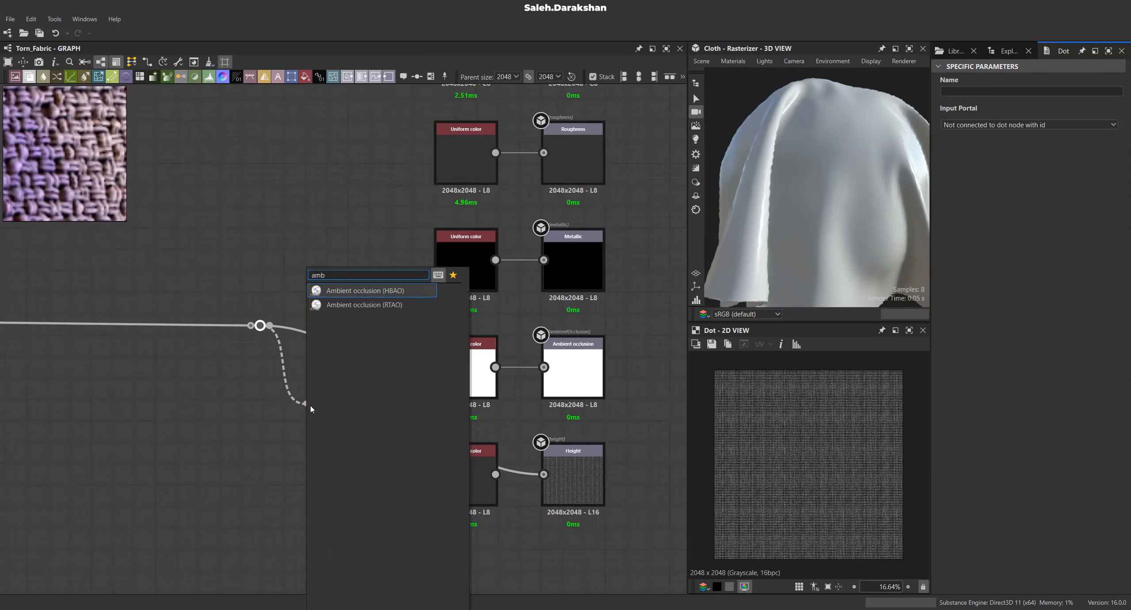
key("Return")
scroll(802, 444, "up", 10)
left_click(966, 431)
left_click(962, 460)
left_click_drag(957, 369, 945, 368)
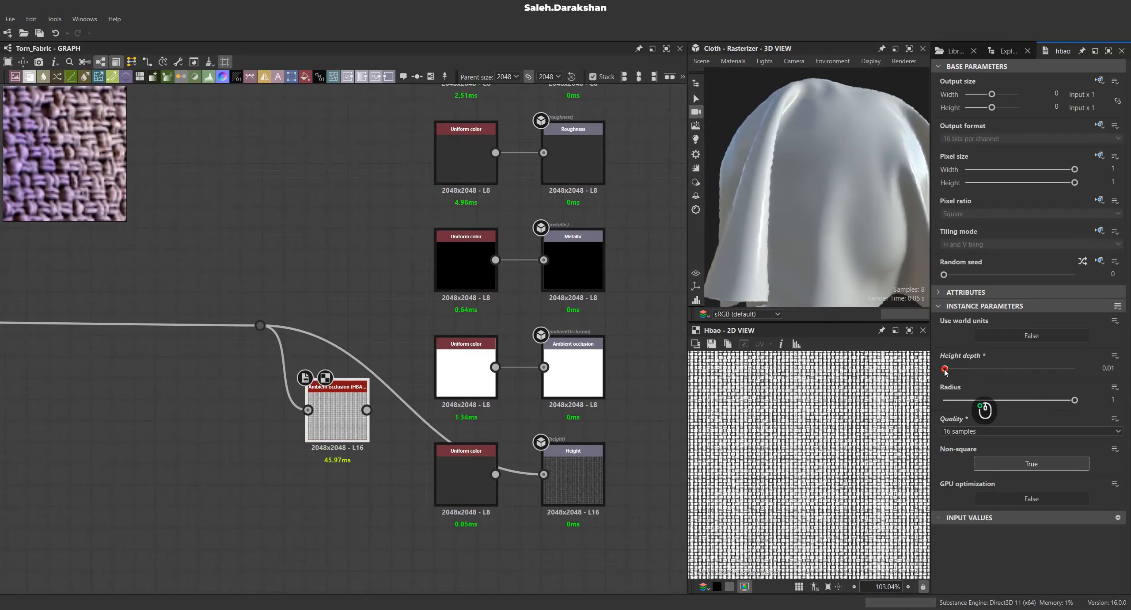
scroll(870, 429, "down", 4)
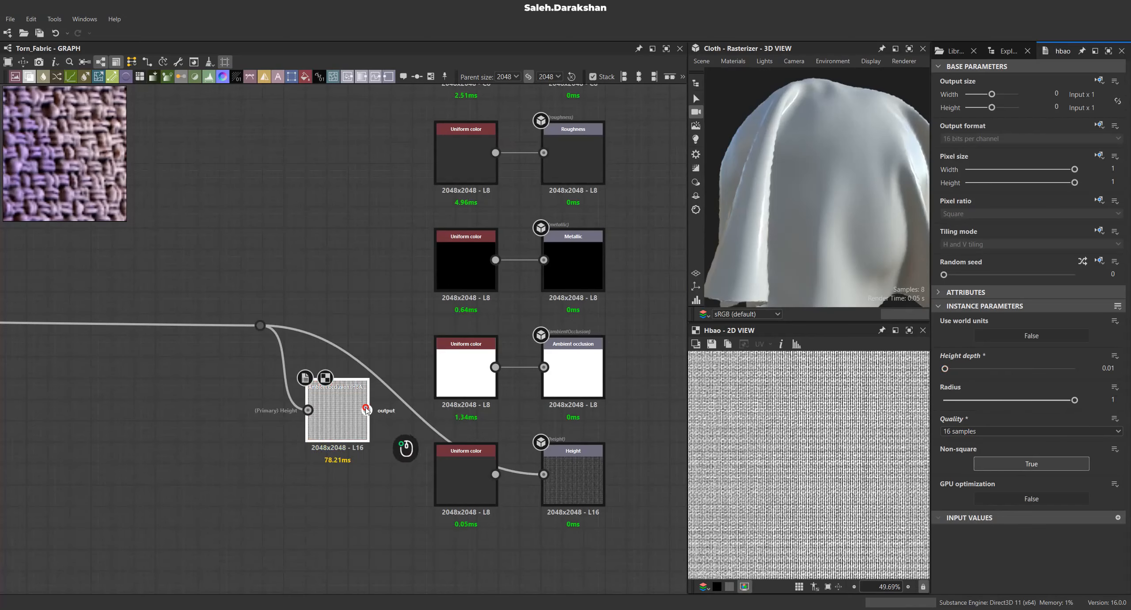
Feed the HBAO node into the Ambient occlusion output in place of its uniform color, and delete the Height output's unused uniform color.
left_click_drag(367, 410, 544, 367)
scroll(760, 202, "up", 5)
scroll(760, 202, "down", 3)
left_click_drag(446, 371, 423, 349)
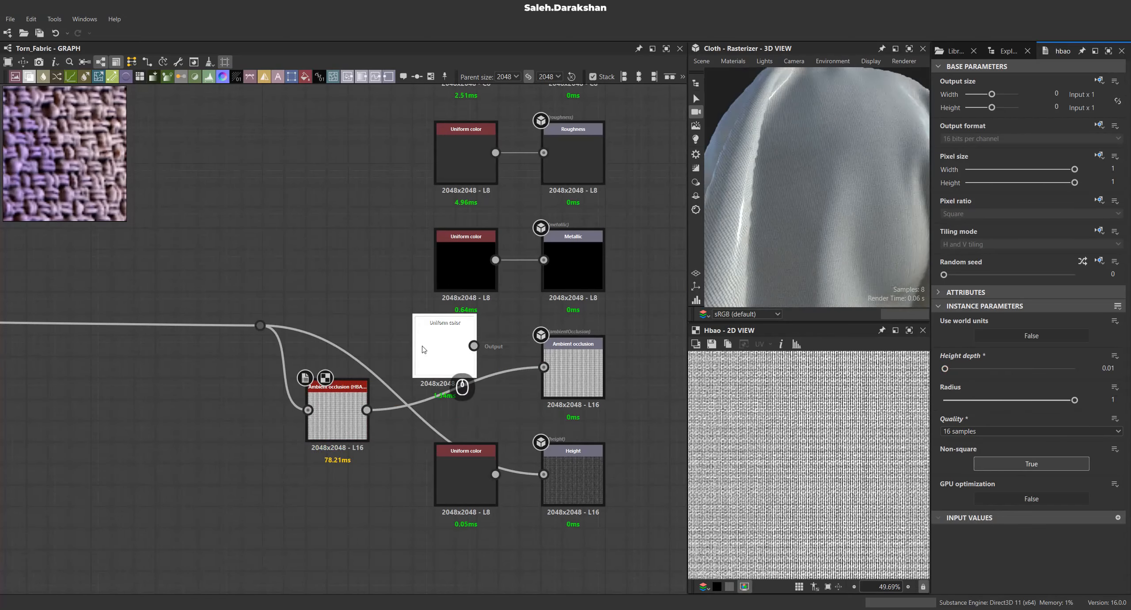
key("Delete")
left_click_drag(337, 398, 466, 367)
left_click(467, 475)
key("Delete")
Add a Height to normal world units node fed by the Dot, with OpenGL format and height depth 1 cm.
left_click_drag(544, 474, 354, 305)
type("height")
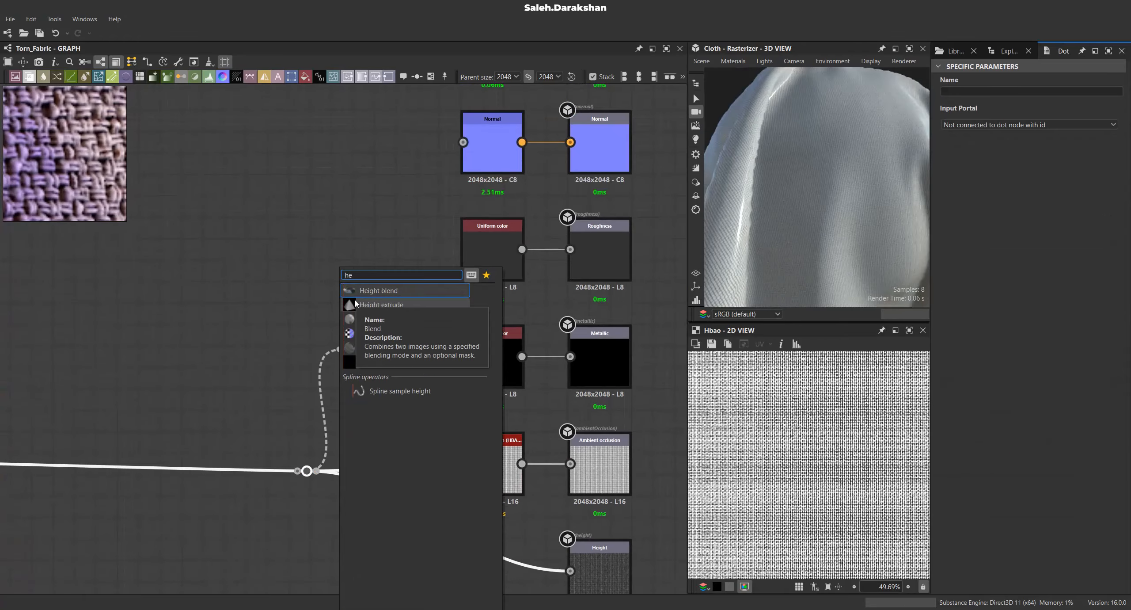
left_click(433, 333)
left_click_drag(363, 372, 363, 351)
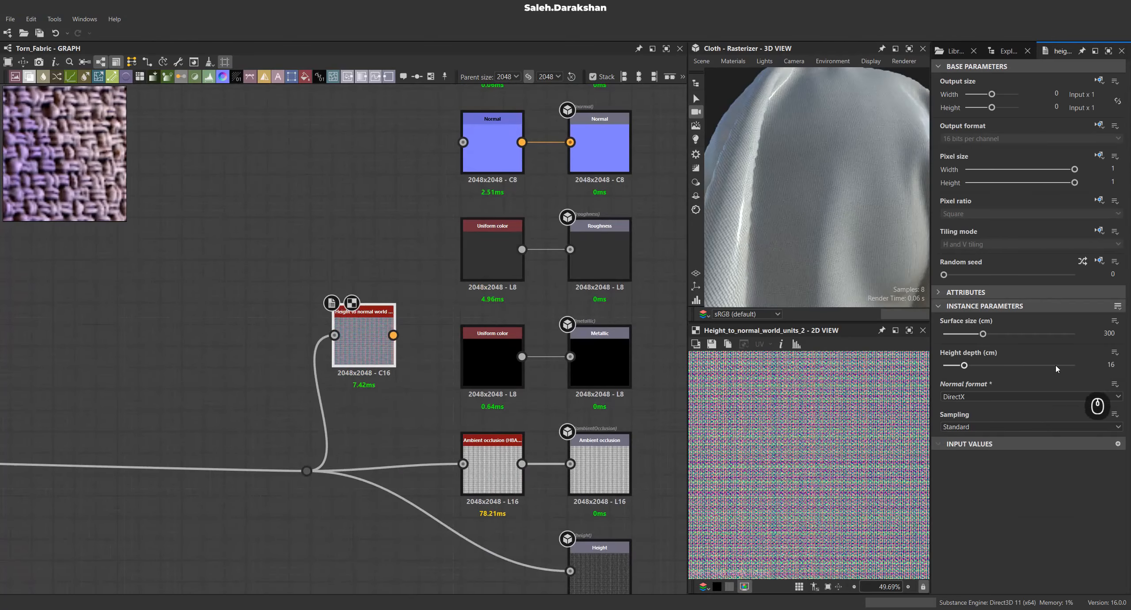
left_click(968, 415)
scroll(884, 400, "up", 5)
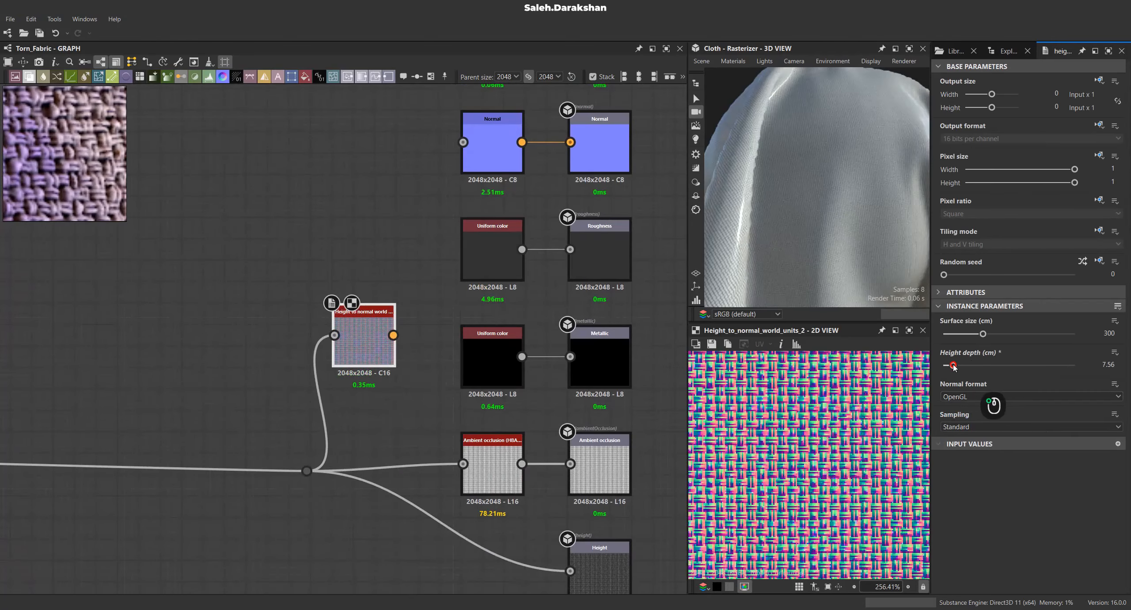
type("1")
key("Return")
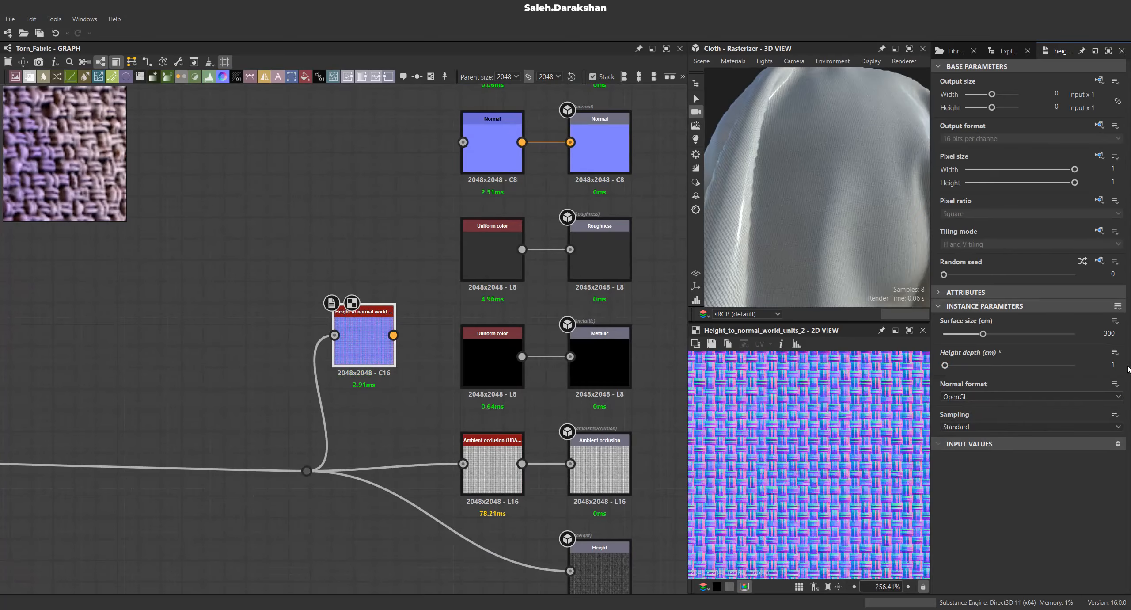
Connect the Height to normal world units node to the Normal output and replace the old Normal node with it.
middle_click_drag(380, 307, 374, 397)
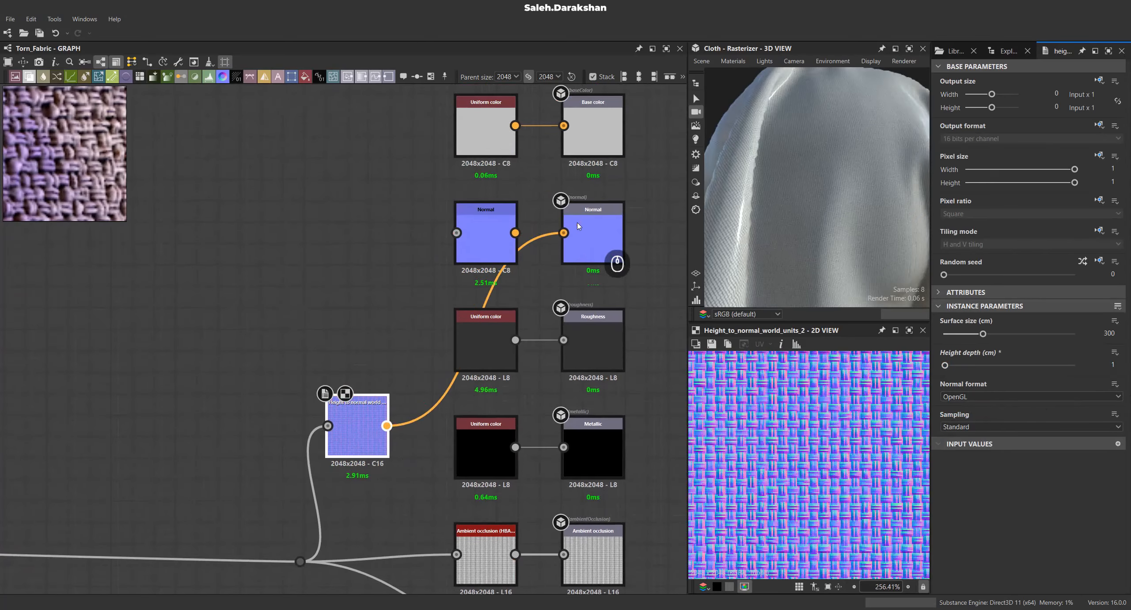
left_click(464, 216)
left_click_drag(340, 415, 495, 222)
key("Delete")
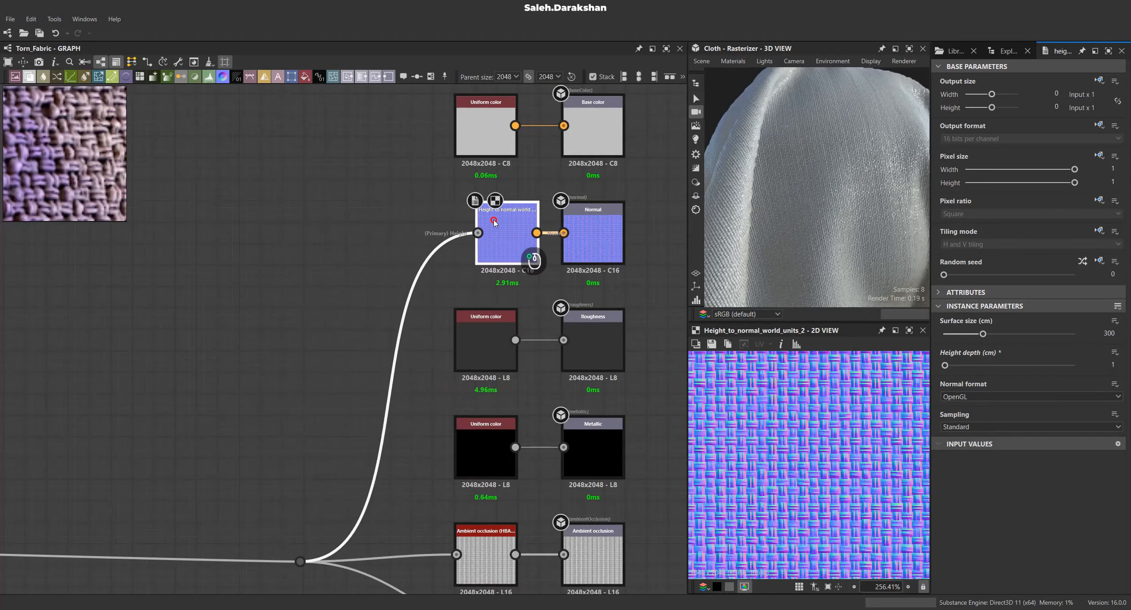
Set the Roughness uniform color's grayscale value to 185.
left_click(486, 336)
scroll(814, 195, "down", 5)
scroll(815, 191, "up", 5)
left_click(1126, 370)
type("185")
key("Return")
Examine the woven surface detail on the cloth mesh from near and far.
scroll(809, 204, "up", 3)
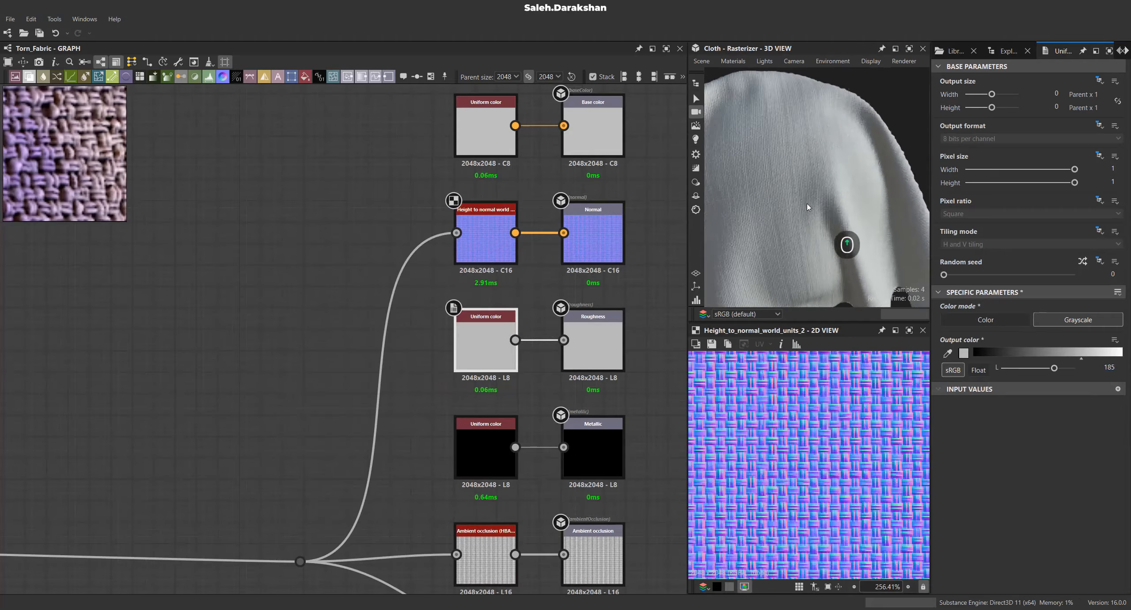
scroll(810, 203, "down", 4)
middle_click_drag(809, 203, 770, 212)
scroll(814, 187, "up", 4)
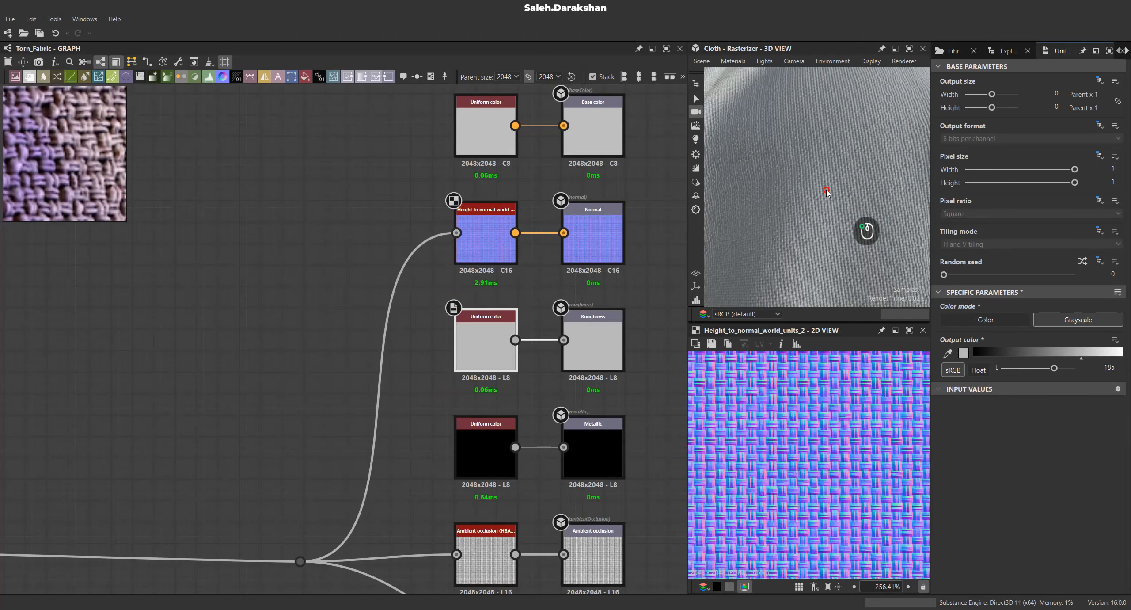
scroll(804, 183, "down", 4)
scroll(765, 234, "down", 4)
scroll(793, 219, "up", 4)
scroll(800, 219, "down", 4)
scroll(416, 274, "down", 3)
scroll(183, 300, "down", 5)
scroll(201, 296, "up", 5)
Add a second Blend node with the weave Blend's output as its background.
left_click(321, 309)
scroll(815, 193, "up", 3)
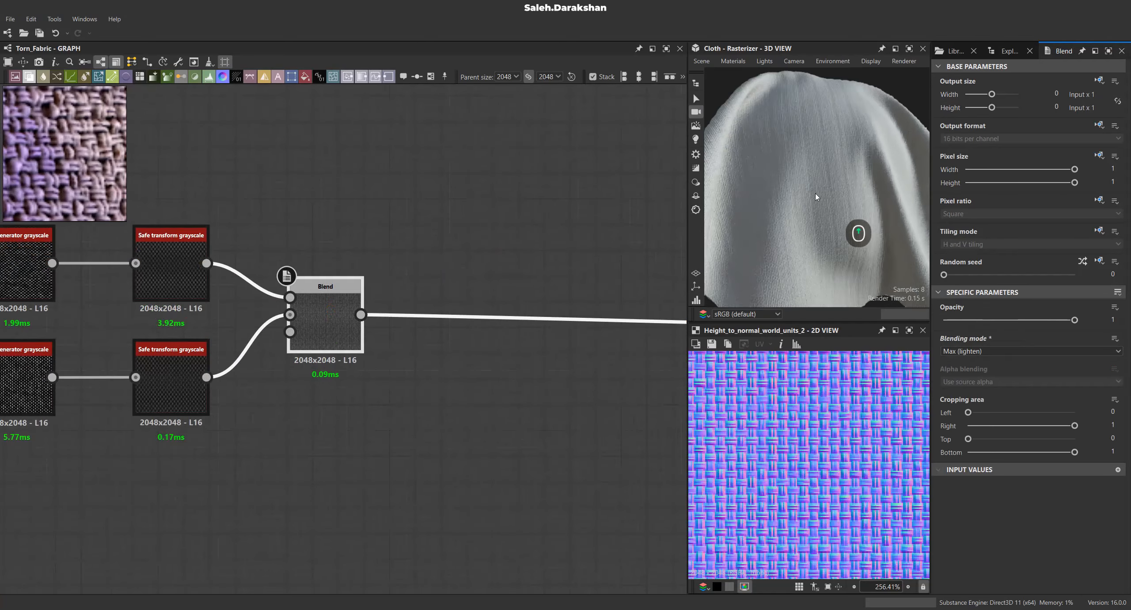
scroll(329, 322, "down", 2)
middle_click_drag(329, 323, 255, 380)
key("space")
left_click(397, 304)
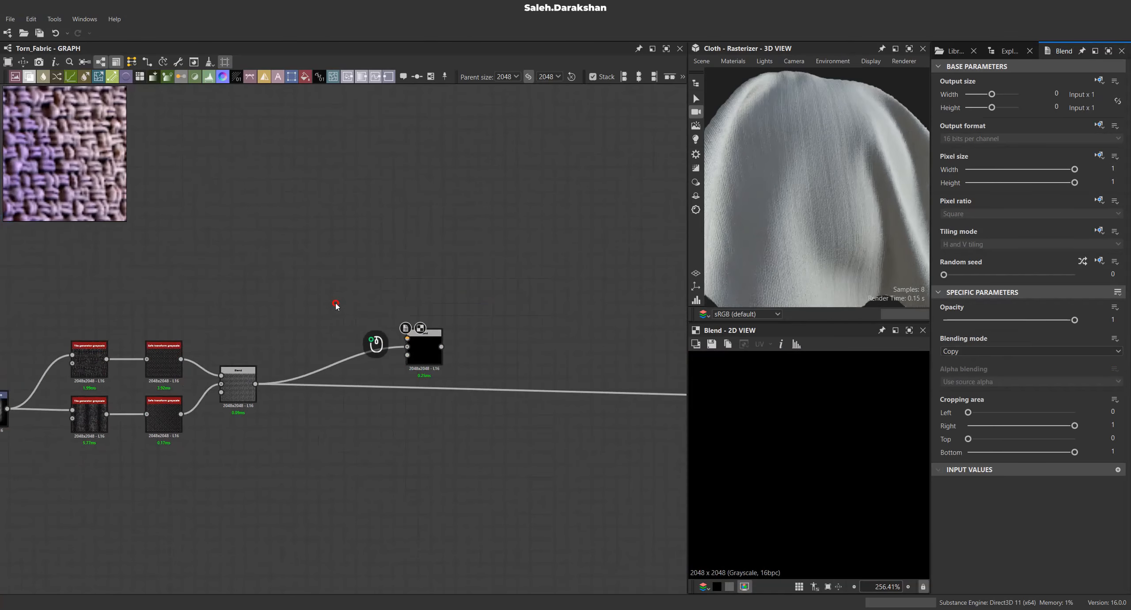
Add an Anisotropic noise node above the weave nodes and enable its Rotate option.
key("space")
type("ani")
left_click(372, 348)
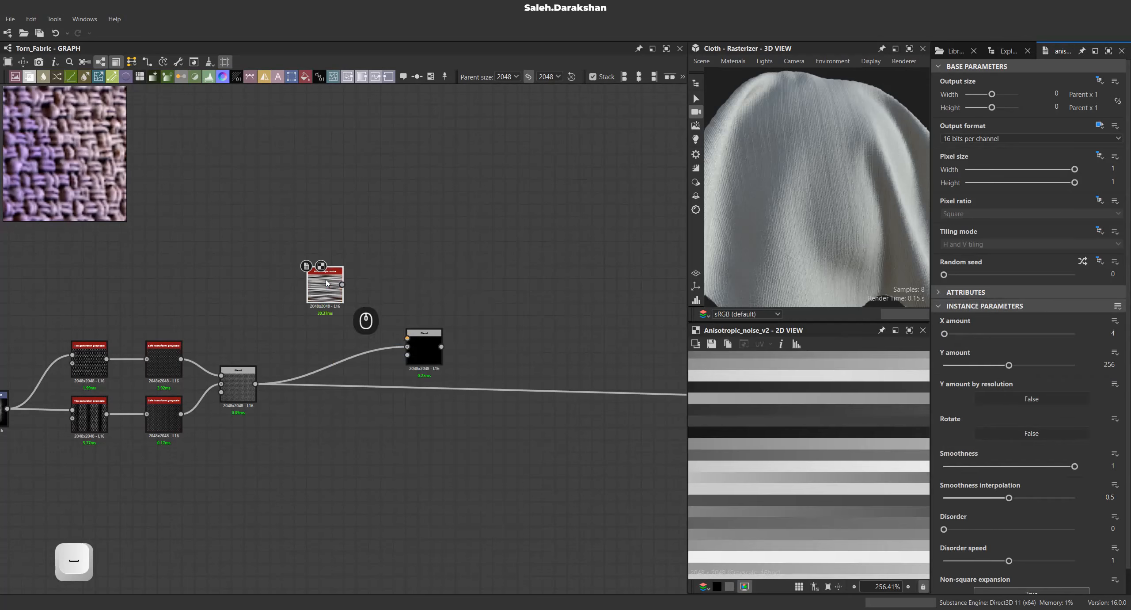
left_click_drag(339, 292, 311, 286)
left_click(1005, 433)
scroll(902, 409, "down", 5)
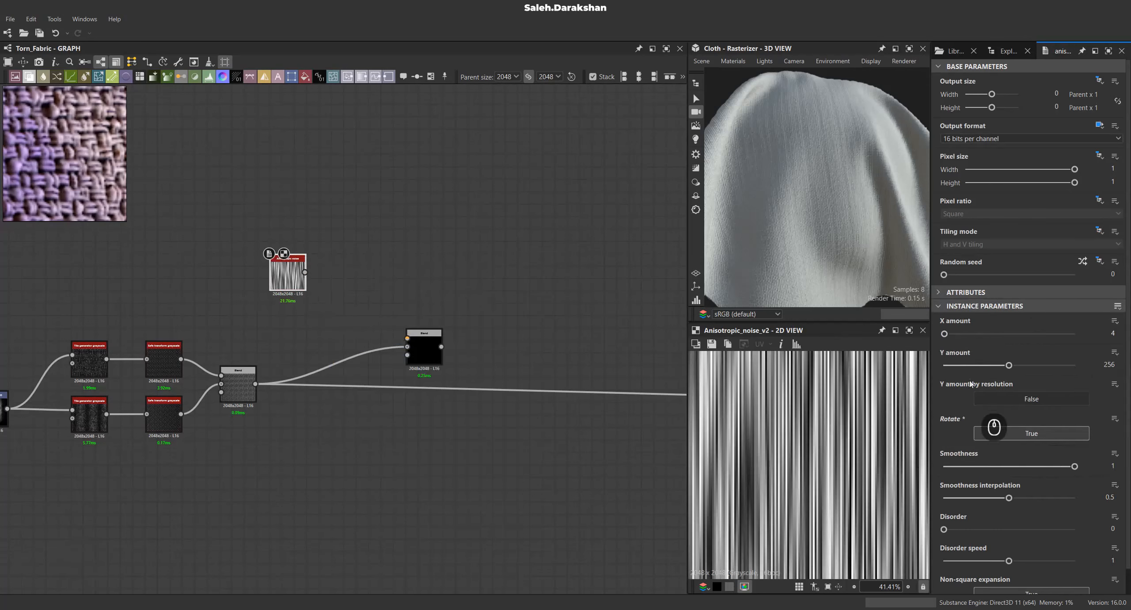
Set the Anisotropic noise's Y amount to 150 and its output size to -1 relative to parent, and reposition the node.
left_click_drag(1009, 366, 989, 366)
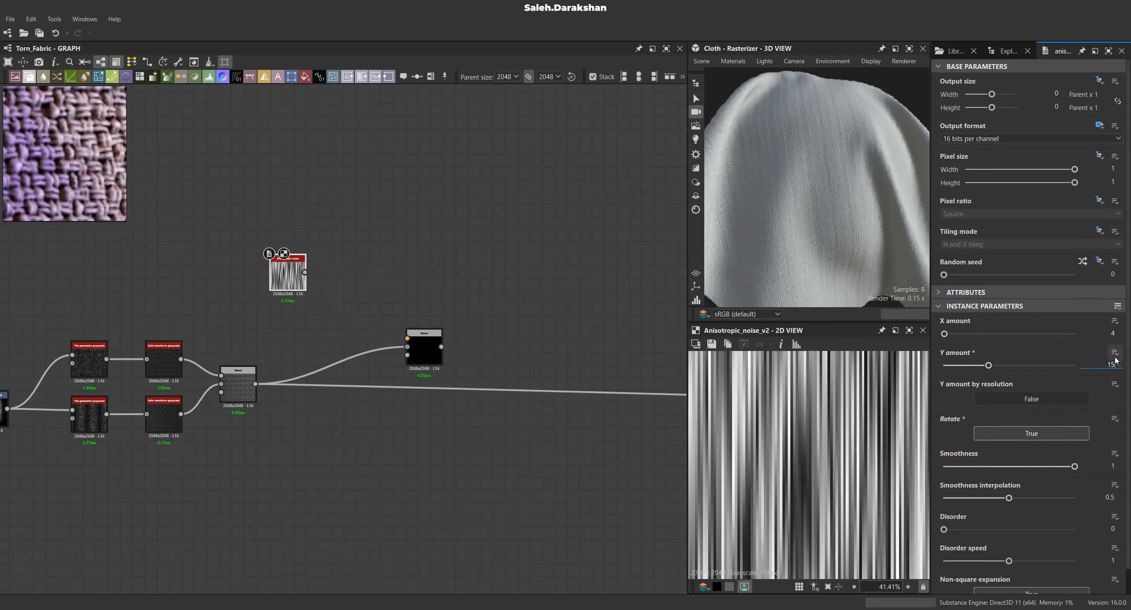
type("0")
key("Return")
scroll(321, 322, "up", 3)
left_click_drag(992, 108, 990, 97)
middle_click_drag(293, 287, 306, 290)
left_click_drag(306, 290, 263, 311)
Add a Blur HQ grayscale node after the Anisotropic noise and set its intensity to 0.8.
middle_click_drag(286, 325, 290, 278)
key("space")
left_click_drag(302, 274, 336, 273)
type("bl")
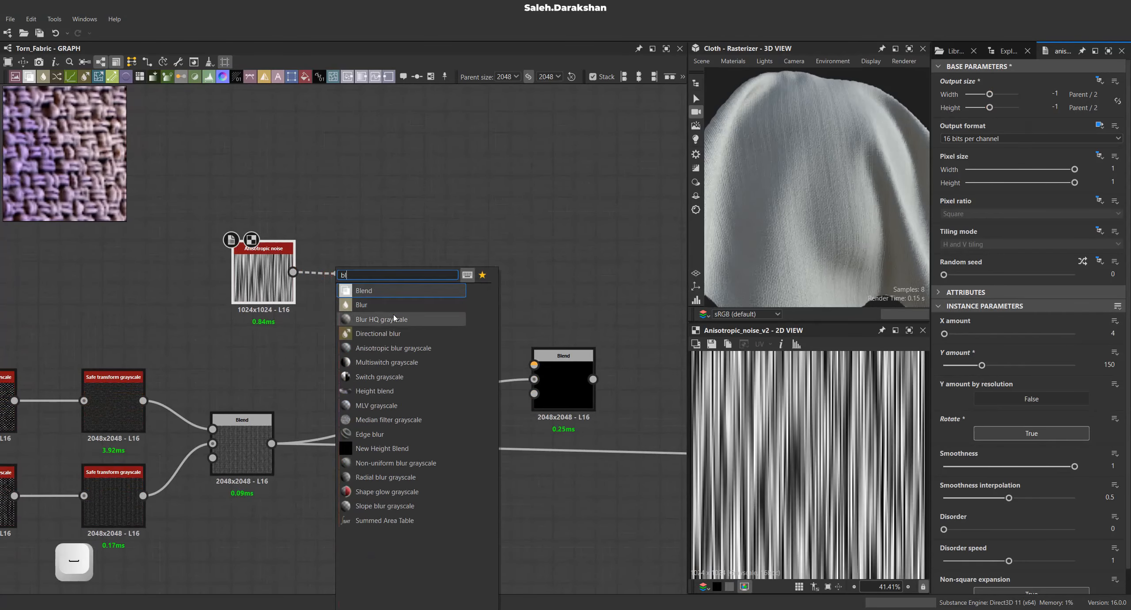
left_click(381, 347)
left_click_drag(1026, 334, 949, 335)
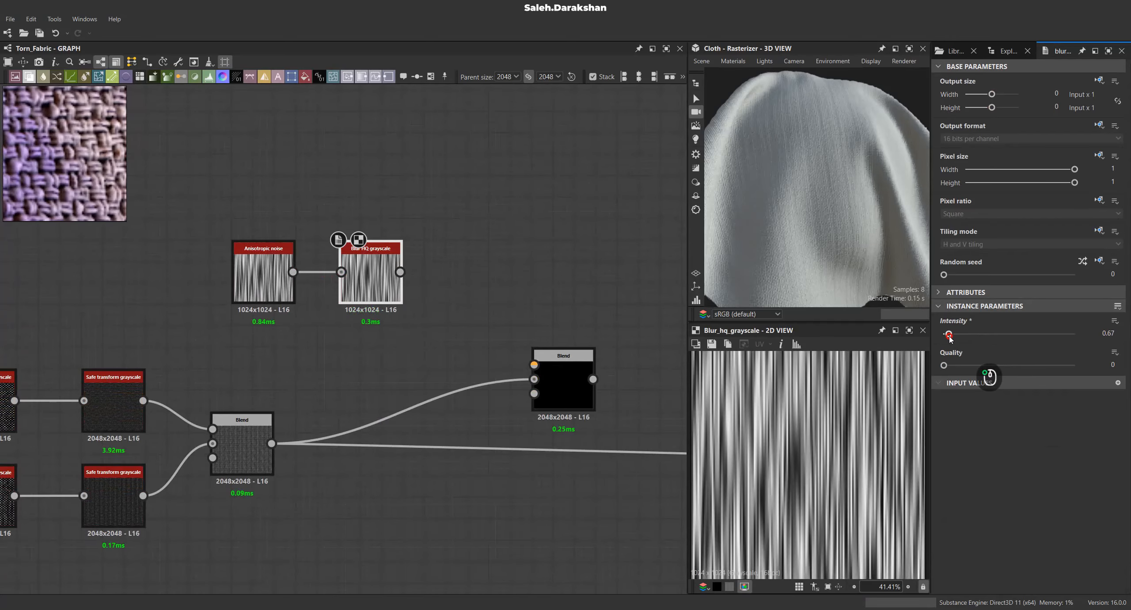
type(".8")
key("Return")
middle_click_drag(416, 354, 440, 328)
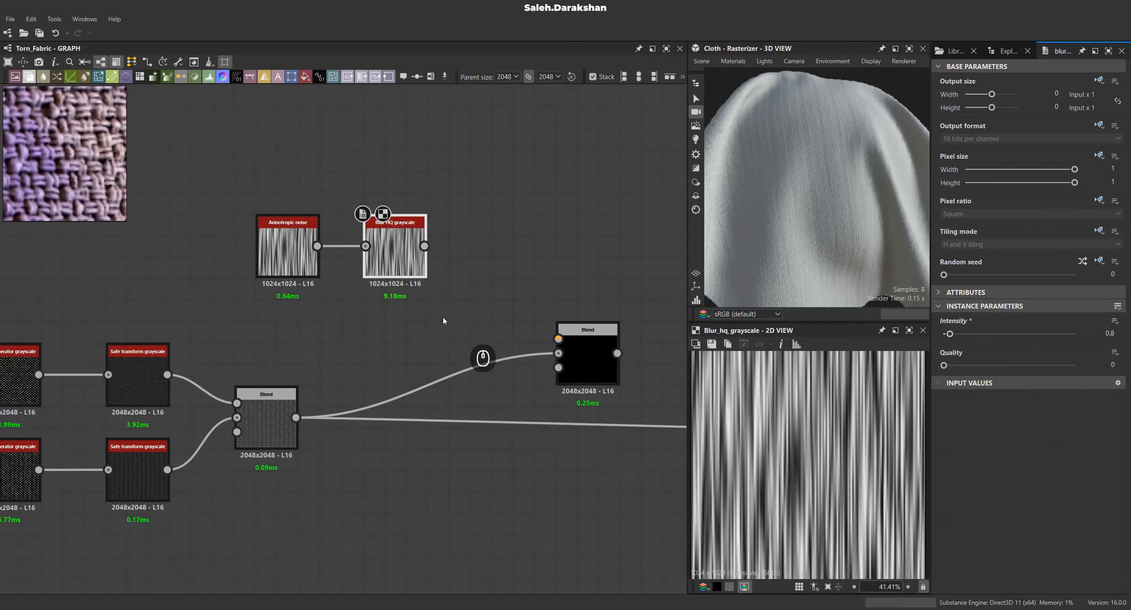
Connect the blurred anisotropic noise to the Blend's foreground and set it to Add sub mode with 0.2 opacity.
left_click_drag(519, 299, 558, 338)
double_click(588, 358)
left_click(972, 351)
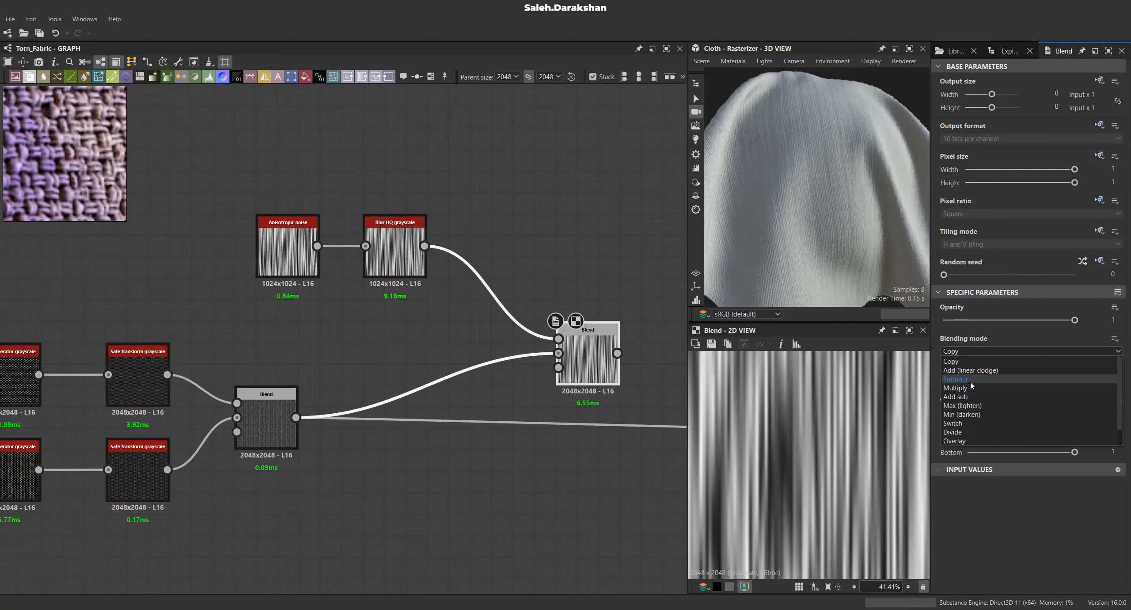
left_click(972, 397)
type(".2")
key("Return")
Reroute the weave's downstream connection through the new noise Blend's output and inspect the effect on the cloth.
scroll(854, 447, "up", 7)
scroll(429, 379, "down", 4)
middle_click_drag(429, 379, 441, 298)
left_click_drag(376, 316, 518, 279, "shift")
scroll(527, 288, "up", 4)
scroll(836, 203, "up", 5)
scroll(845, 181, "down", 5)
scroll(839, 200, "up", 4)
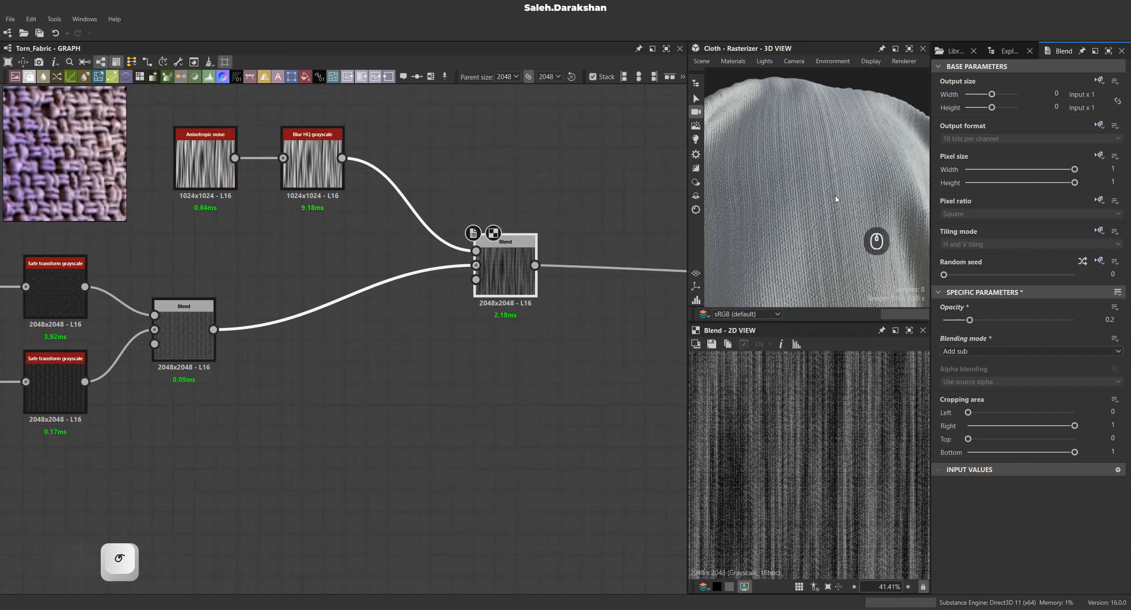
scroll(309, 327, "down", 3)
scroll(182, 371, "up", 3)
Add a Blend node below the weave nodes with the lower Safe transform grayscale as its background.
left_click_drag(179, 348, 373, 439)
left_click(310, 304)
double_click(600, 234)
scroll(813, 419, "up", 5)
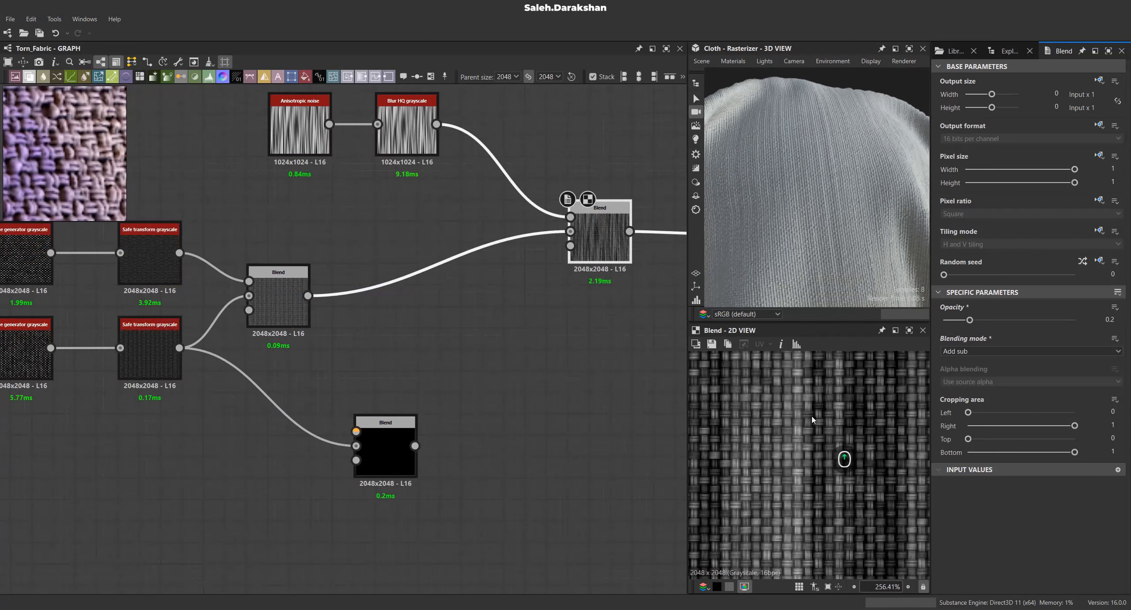
Connect the upper Safe transform grayscale to the new Blend's foreground, set its mode to Subtract, and check the result.
left_click_drag(178, 266, 353, 445)
double_click(389, 456)
left_click(963, 352)
left_click(962, 380)
double_click(139, 362)
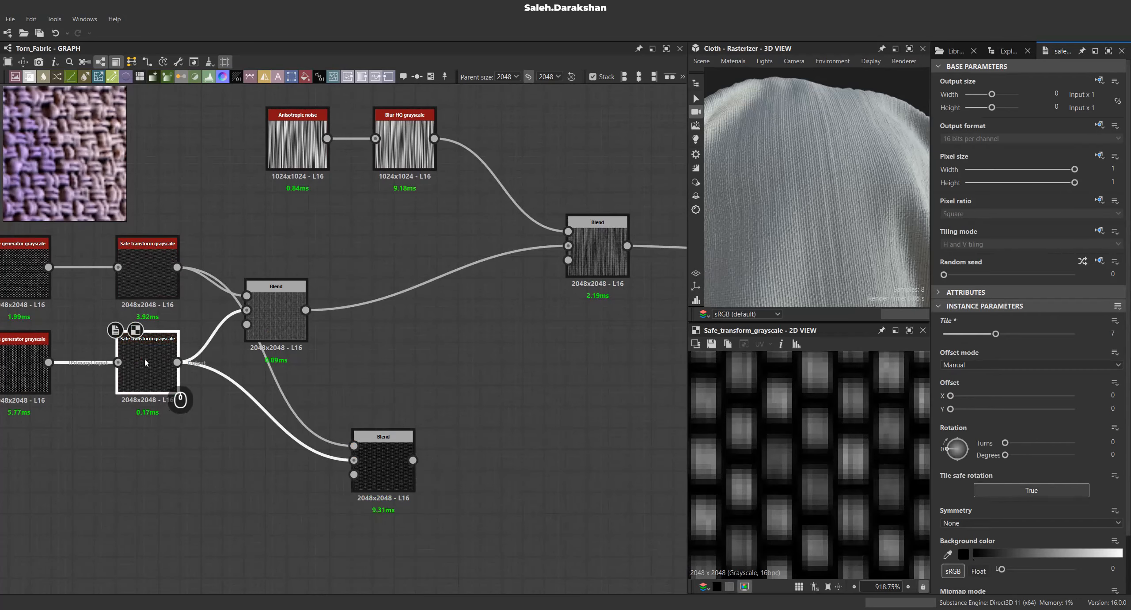
middle_click_drag(212, 387, 282, 368)
double_click(452, 424)
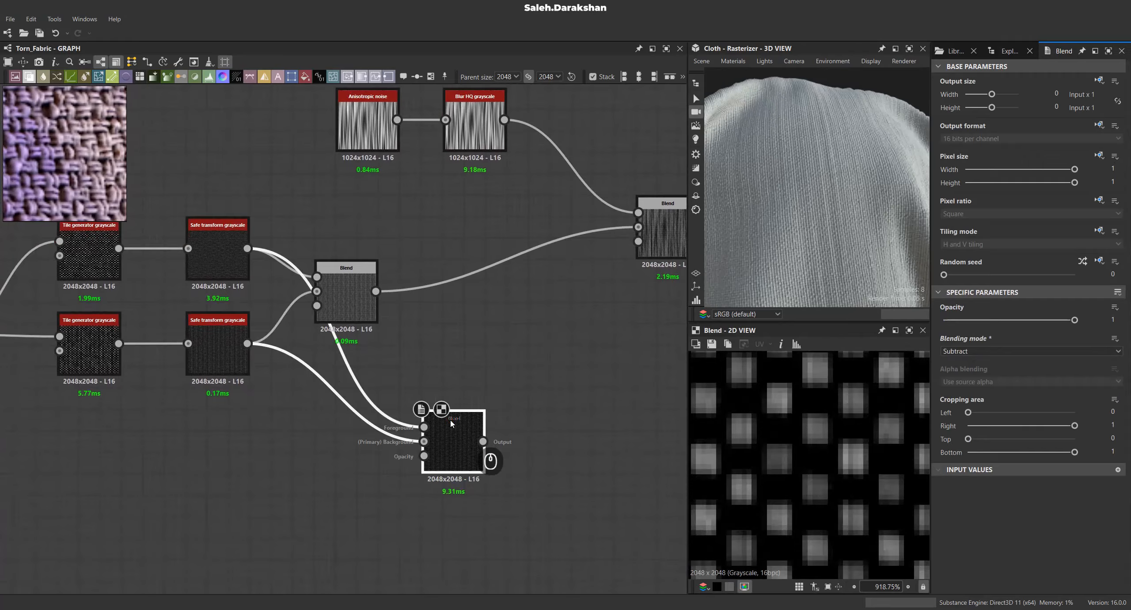
Add a Histogram scan after the Subtract Blend with position about 0.98 and contrast about 0.59.
middle_click_drag(207, 237, 146, 235)
left_click_drag(394, 416, 466, 458)
type("hi")
left_click(509, 319)
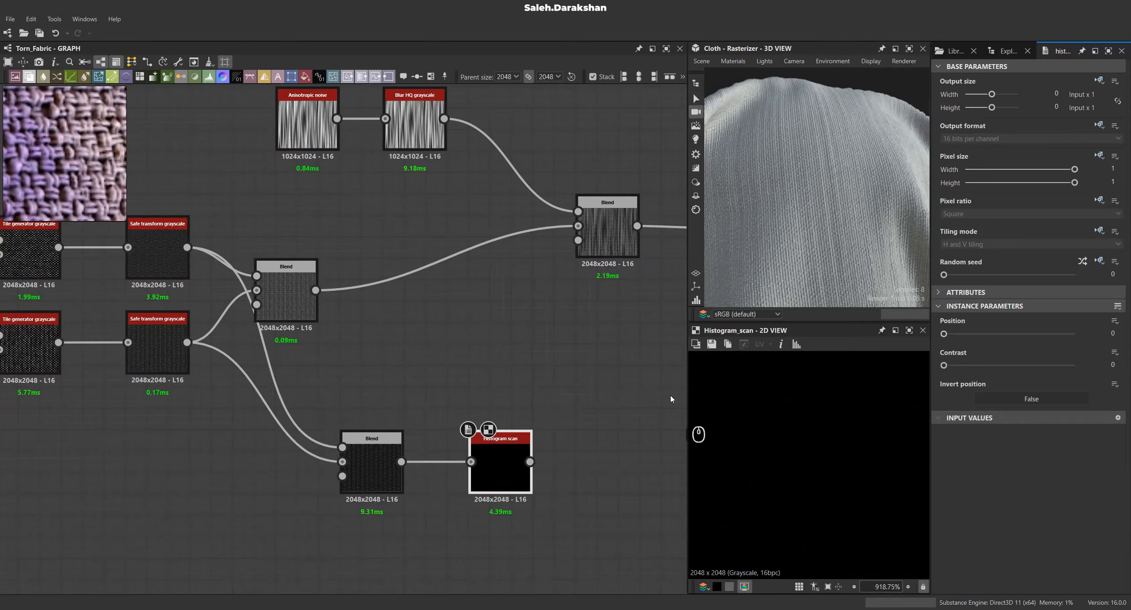
left_click_drag(1008, 333, 1020, 371)
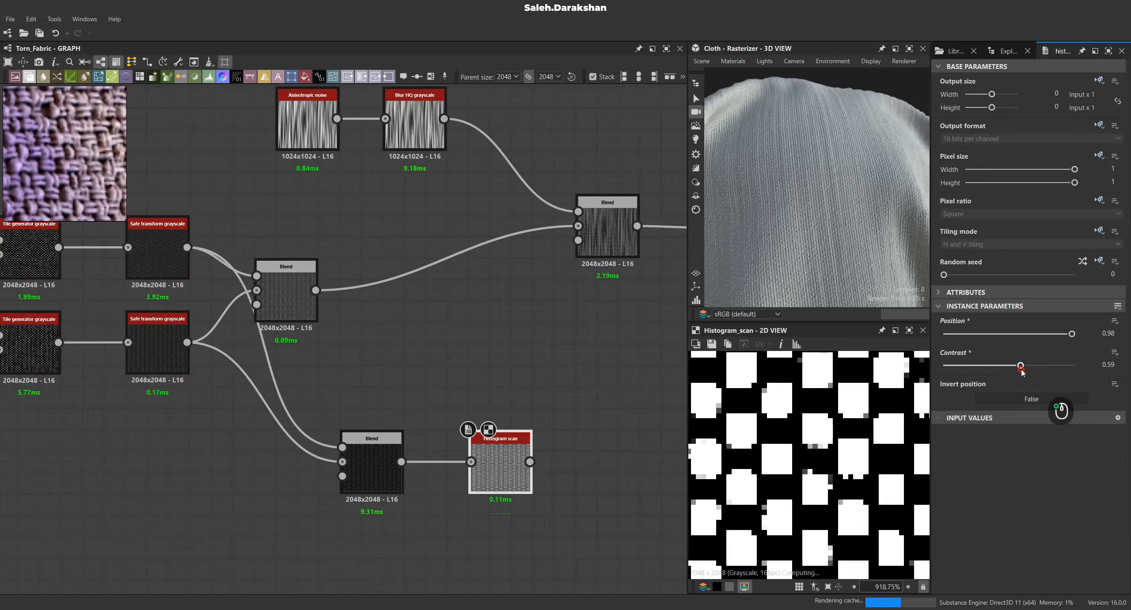
left_click_drag(1070, 336, 1071, 336)
scroll(818, 429, "down", 7)
scroll(818, 429, "up", 3)
Add a Blur HQ grayscale node after the Histogram scan and set its intensity to 0.15.
middle_click_drag(507, 425, 464, 421)
left_click_drag(546, 428, 584, 459)
type("bl")
left_click(627, 317)
left_click_drag(1025, 334, 945, 334)
scroll(836, 422, "up", 3)
scroll(835, 422, "up", 1)
left_click(1096, 333)
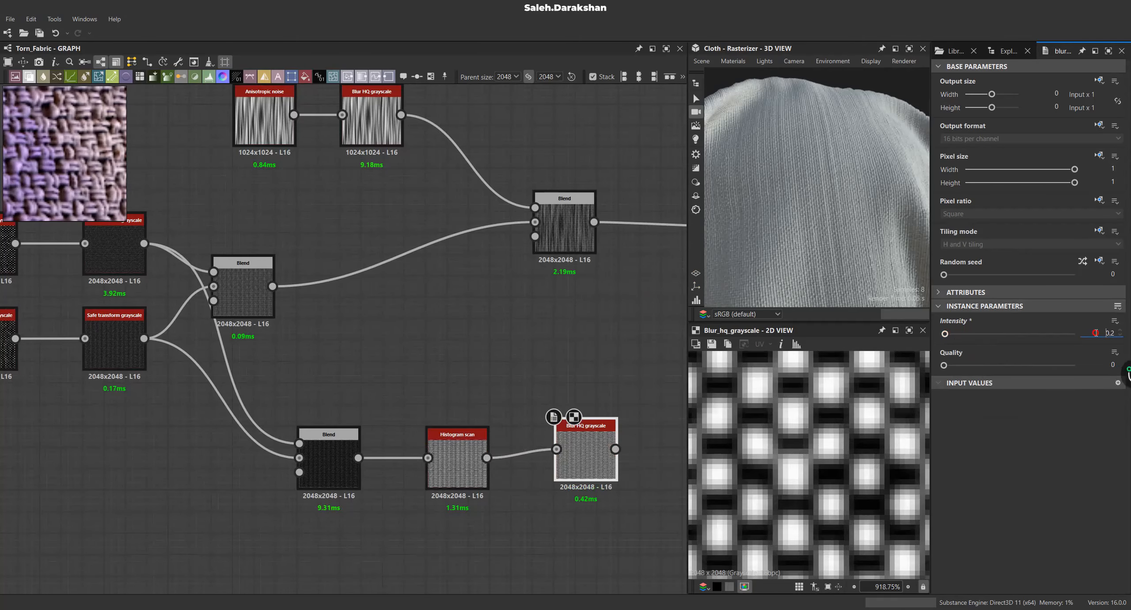
type("0.15")
key("Return")
scroll(831, 433, "down", 4)
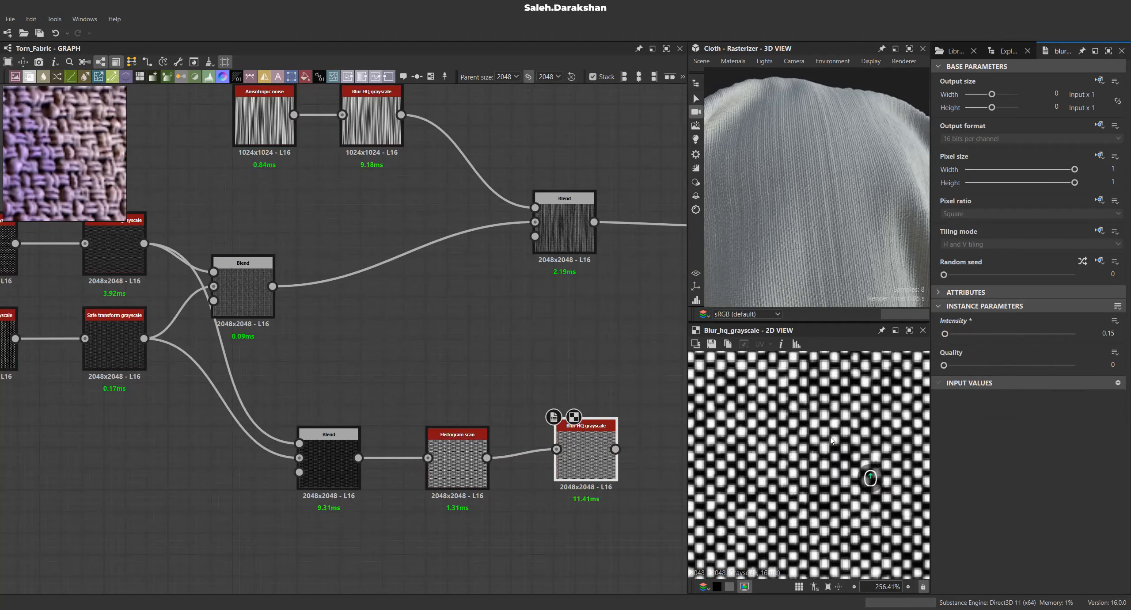
Connect the blurred thread mask to the noise Blend's opacity input and check the cloth.
double_click(572, 234)
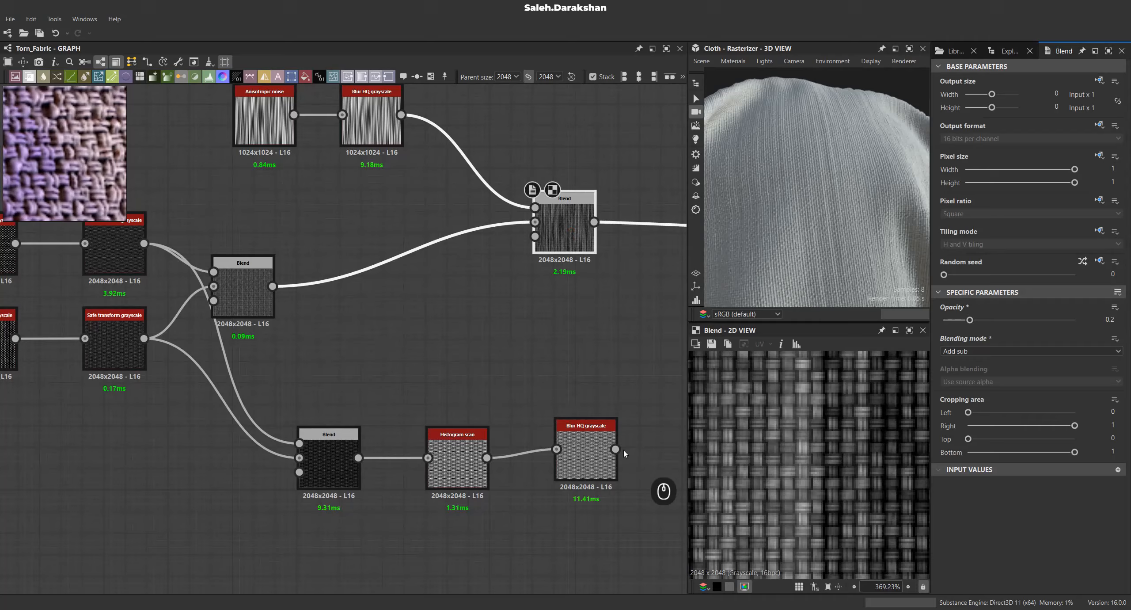
scroll(813, 449, "down", 7)
scroll(812, 291, "down", 3)
scroll(811, 177, "up", 5)
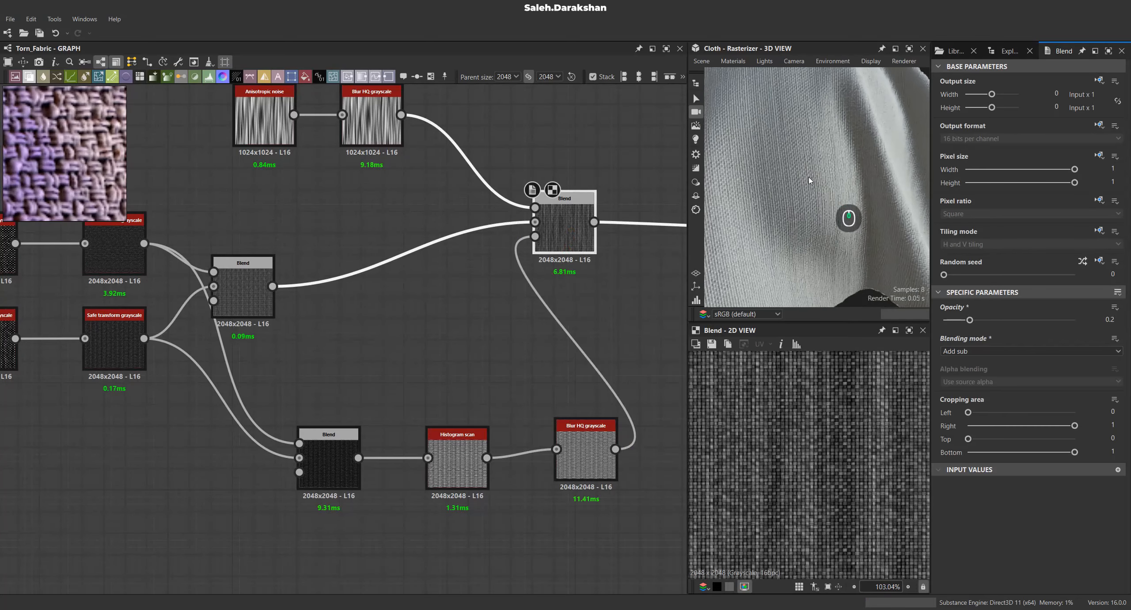
scroll(444, 397, "down", 4)
Insert another Blend node on the connection after the noise Blend.
left_click_drag(462, 293, 518, 314)
middle_click_drag(454, 418, 387, 433)
mouse_move(518, 370)
left_mouse_down()
mouse_move(551, 310)
mouse_move(578, 331)
left_mouse_up()
key("space")
Add a Transformation 2D node after the anisotropic noise blur and rotate the pattern 90 degrees.
left_click_drag(314, 261, 397, 260)
left_click(447, 283)
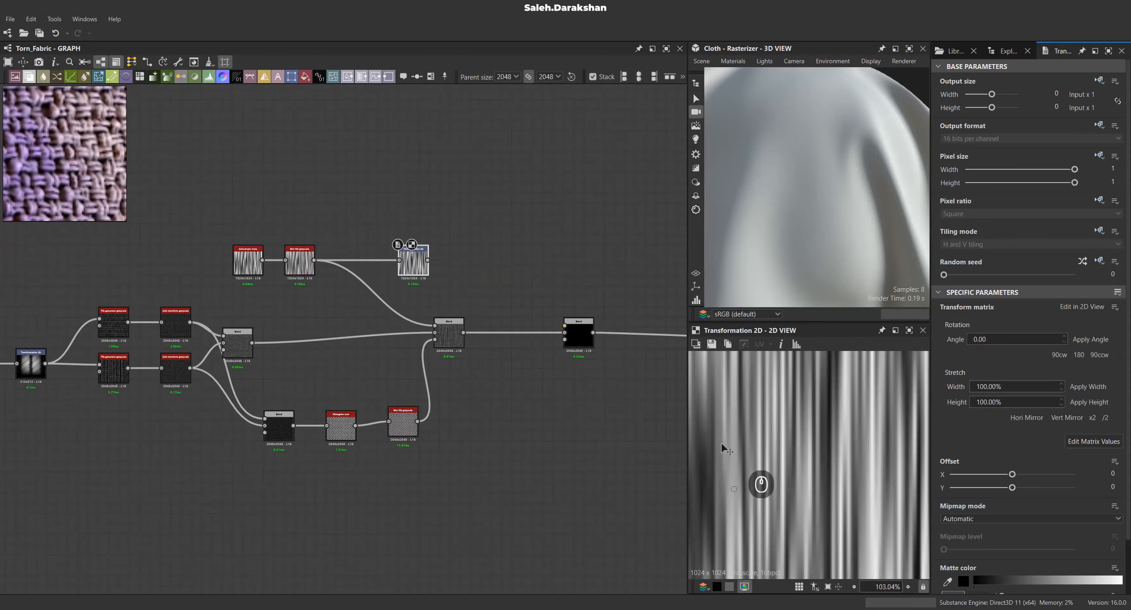
key("f")
left_click_drag(799, 398, 892, 445, "shift")
scroll(451, 392, "up", 2)
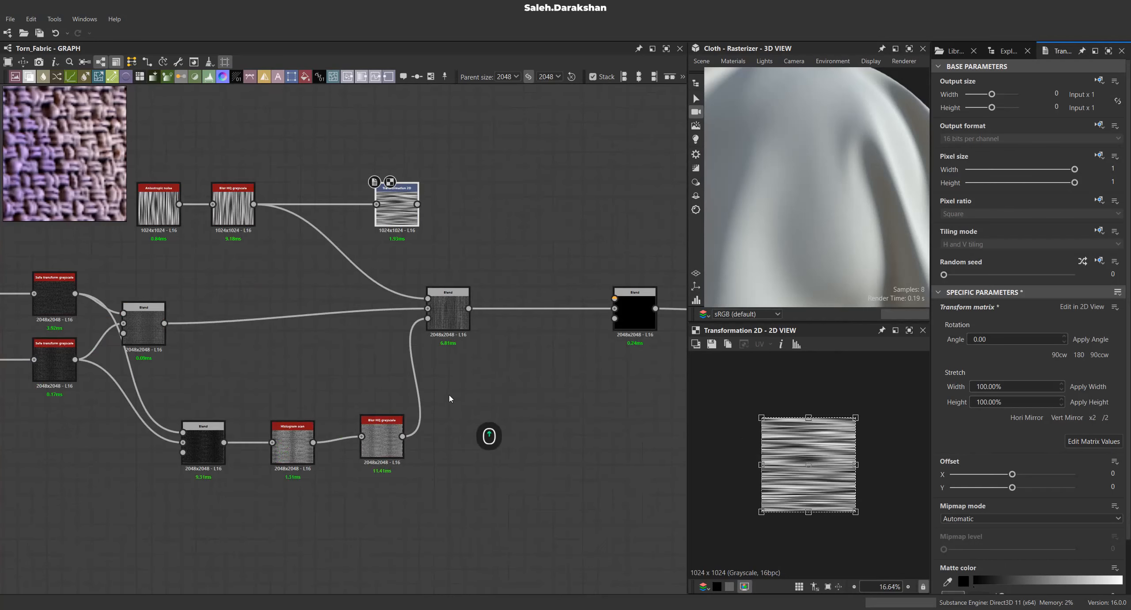
Use the rotated noise as the second Blend's foreground, with Add sub mode and 0.2 opacity.
left_click(643, 301)
left_click(990, 351)
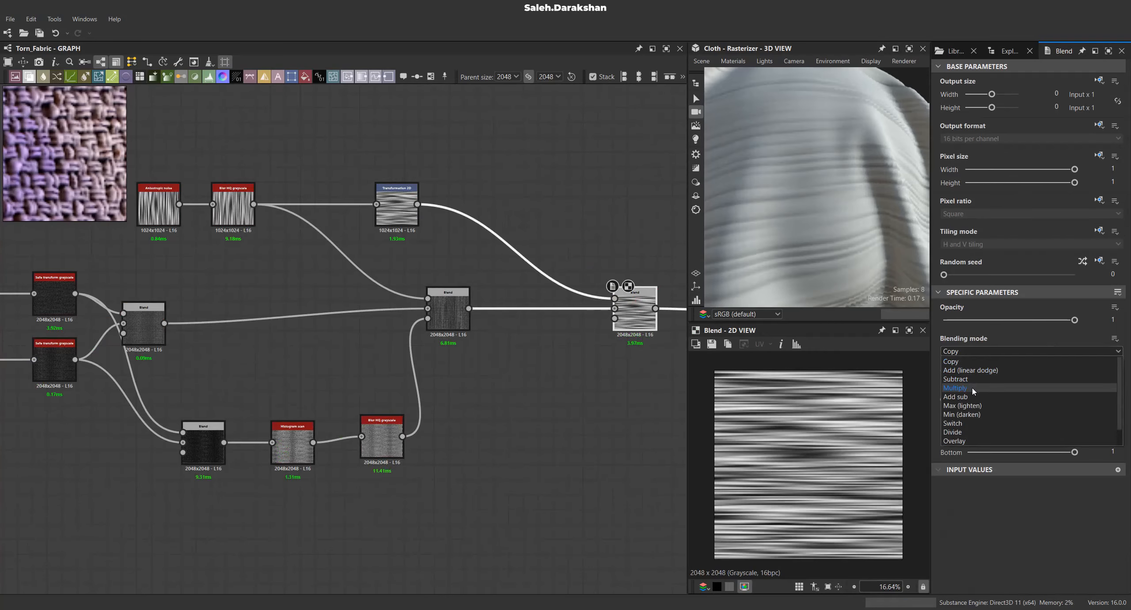
left_click(960, 397)
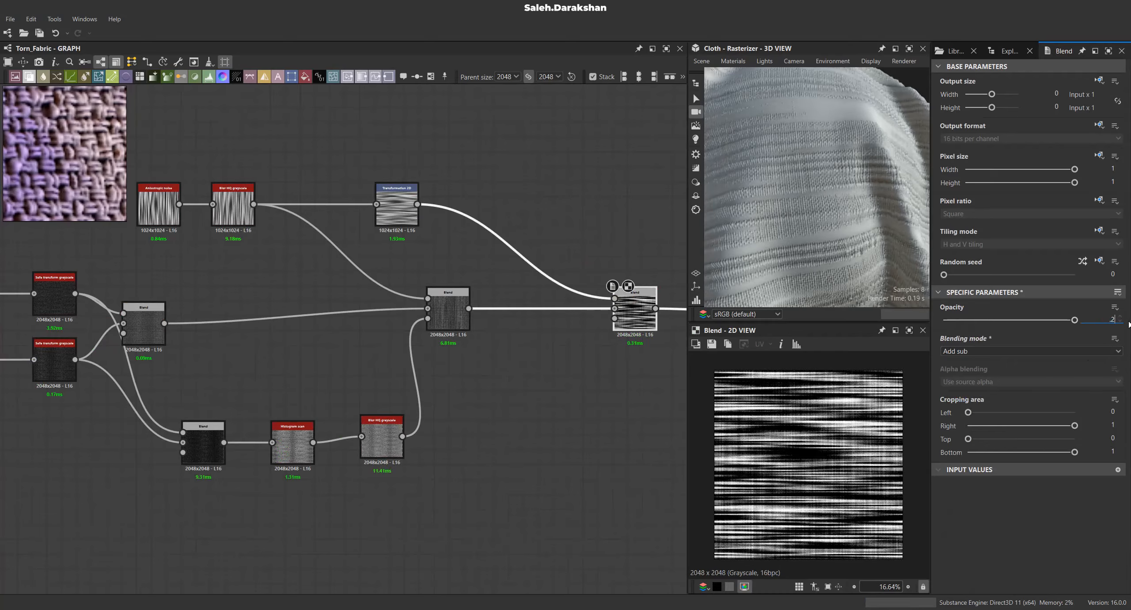
key("Return")
scroll(836, 209, "down", 4)
scroll(838, 206, "up", 4)
Add an Invert grayscale node after the mask blur and connect it to the second Blend's opacity input.
middle_click_drag(380, 434, 331, 444)
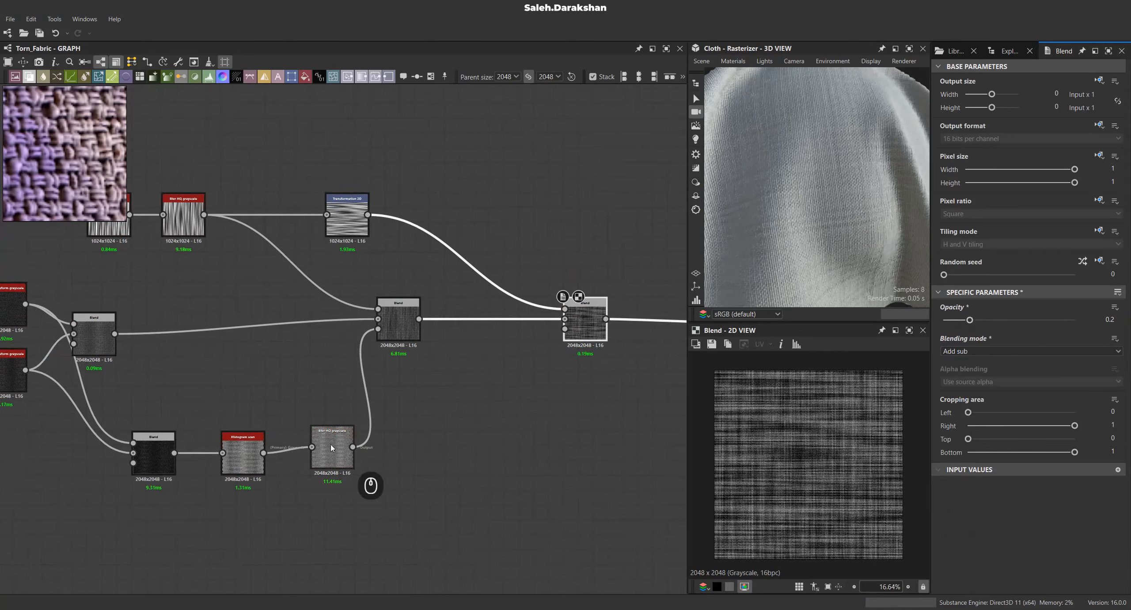
left_click_drag(397, 450, 455, 453)
left_click(333, 441)
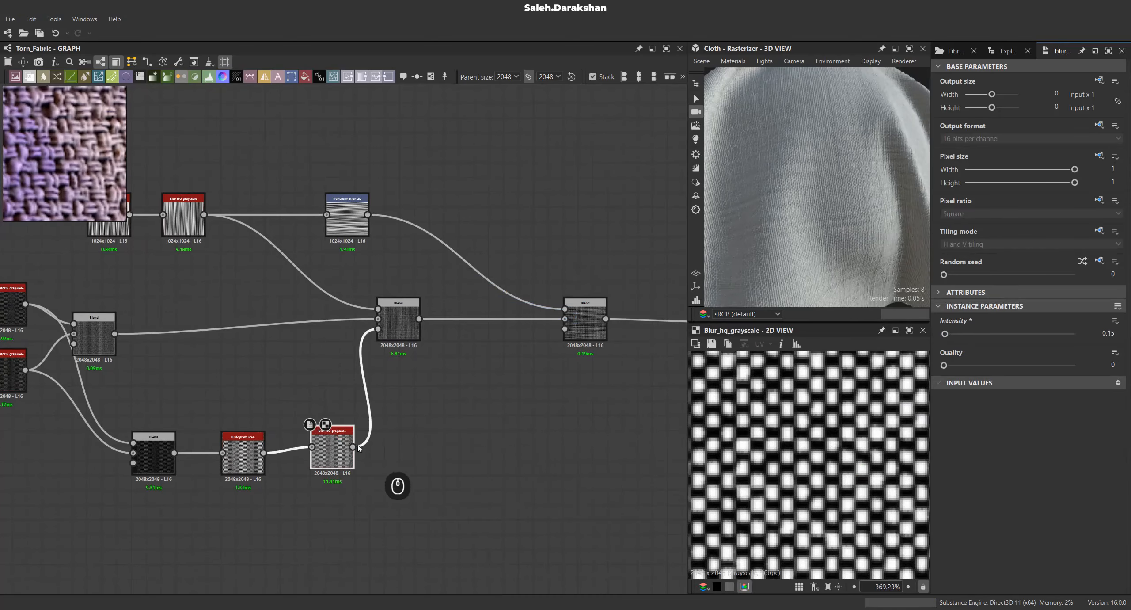
left_click_drag(355, 447, 450, 438)
type("in")
left_click(508, 294)
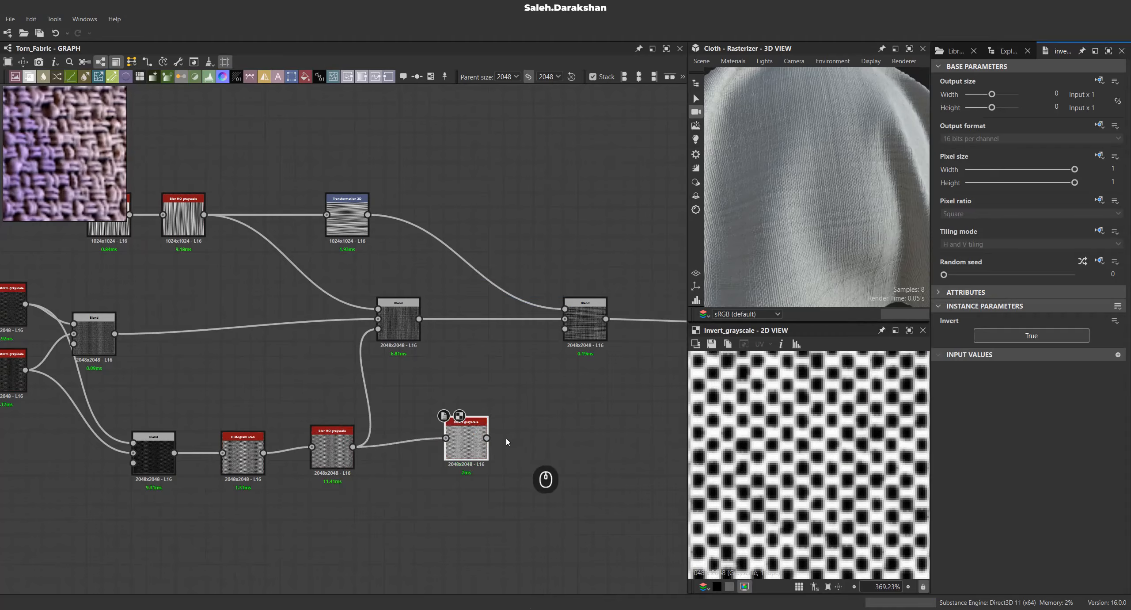
left_click(584, 332)
scroll(837, 426, "up", 2)
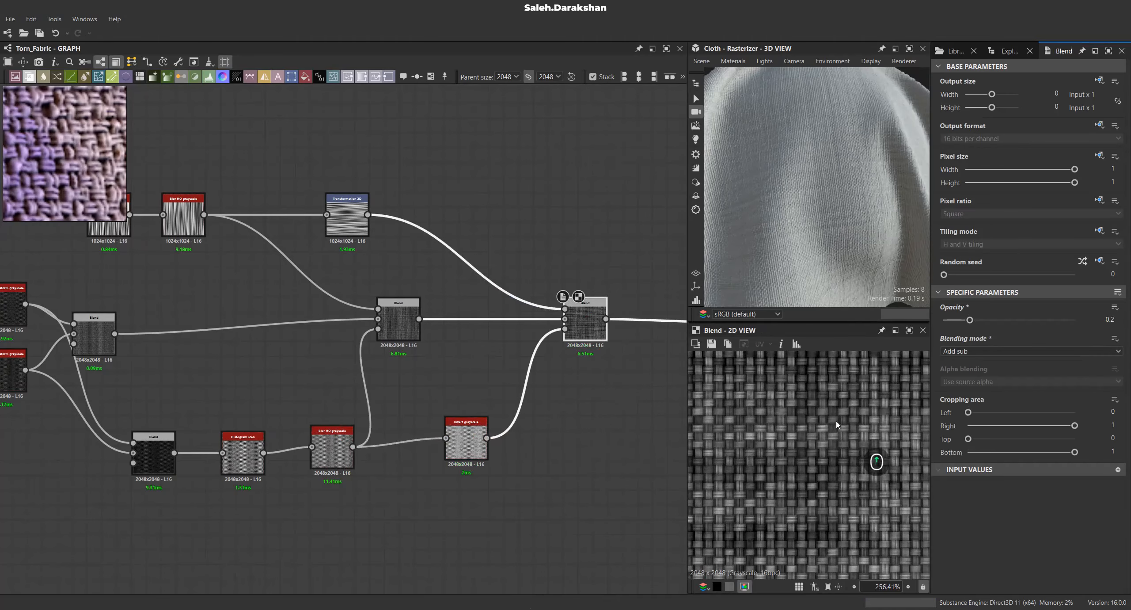
Try raising the second noise Blend's opacity to 0.92 and undo the change.
left_click_drag(1020, 321, 1027, 322)
key("ctrl+z")
left_click_drag(834, 190, 840, 235)
left_click_drag(969, 319, 1055, 320)
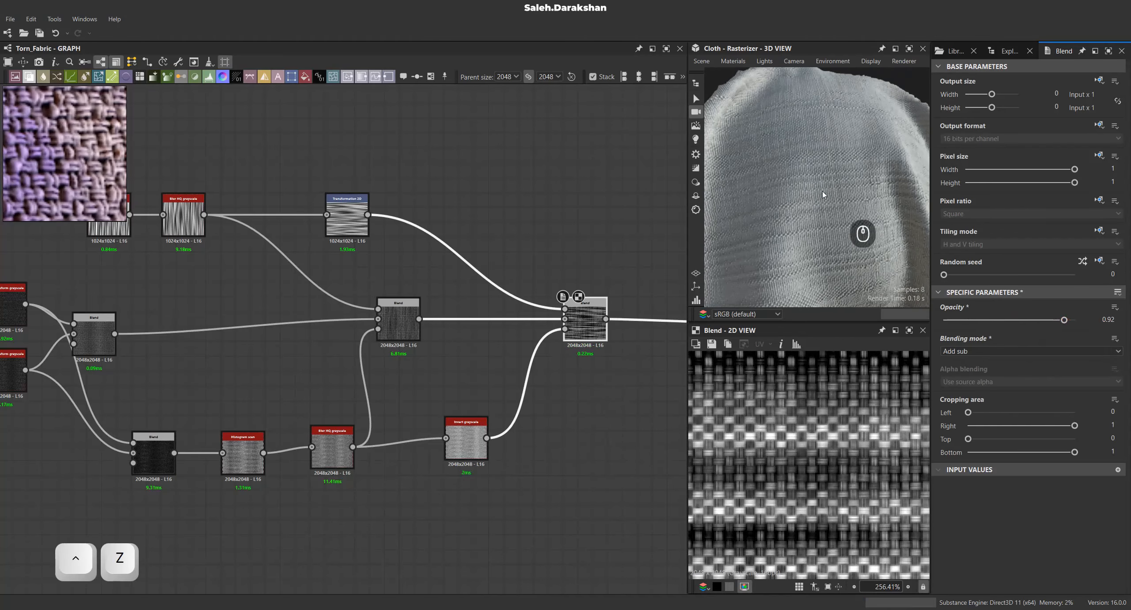
left_click_drag(825, 192, 831, 197)
key("ctrl+z")
Align the mask, Invert grayscale and noise Blend nodes into tidy rows.
scroll(518, 332, "down", 3)
left_click_drag(328, 414, 320, 414)
left_click_drag(434, 321, 427, 331)
left_click_drag(482, 406, 481, 414)
left_click_drag(563, 320, 559, 330)
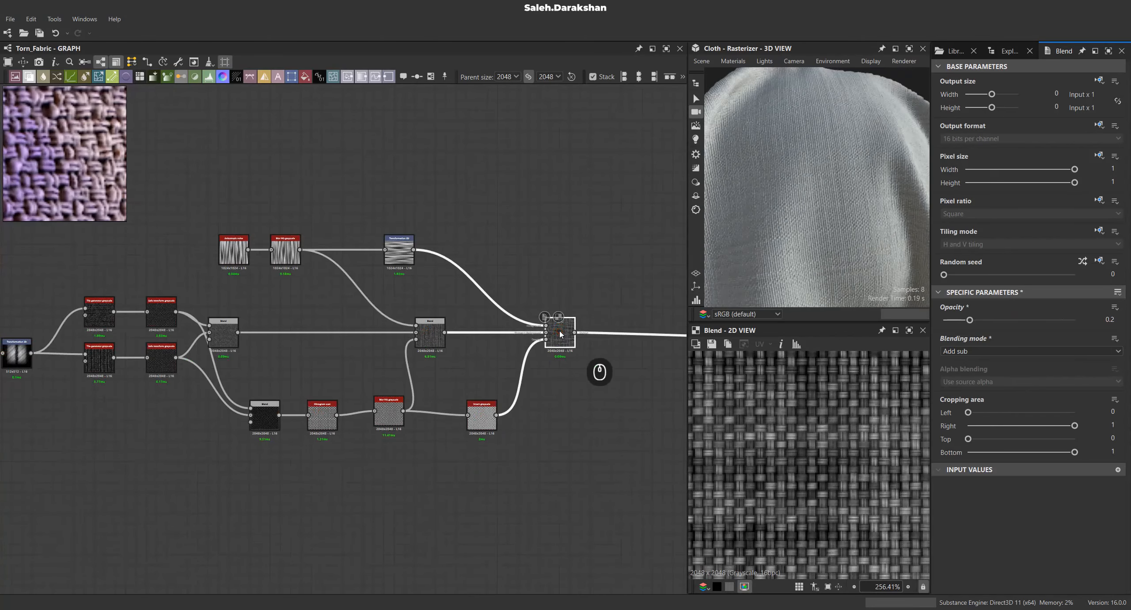
middle_click_drag(491, 371, 415, 376)
left_click_drag(405, 422, 405, 416)
Insert a Warp node after the second noise Blend.
middle_click_drag(460, 368, 363, 403)
key("space")
left_click(511, 302)
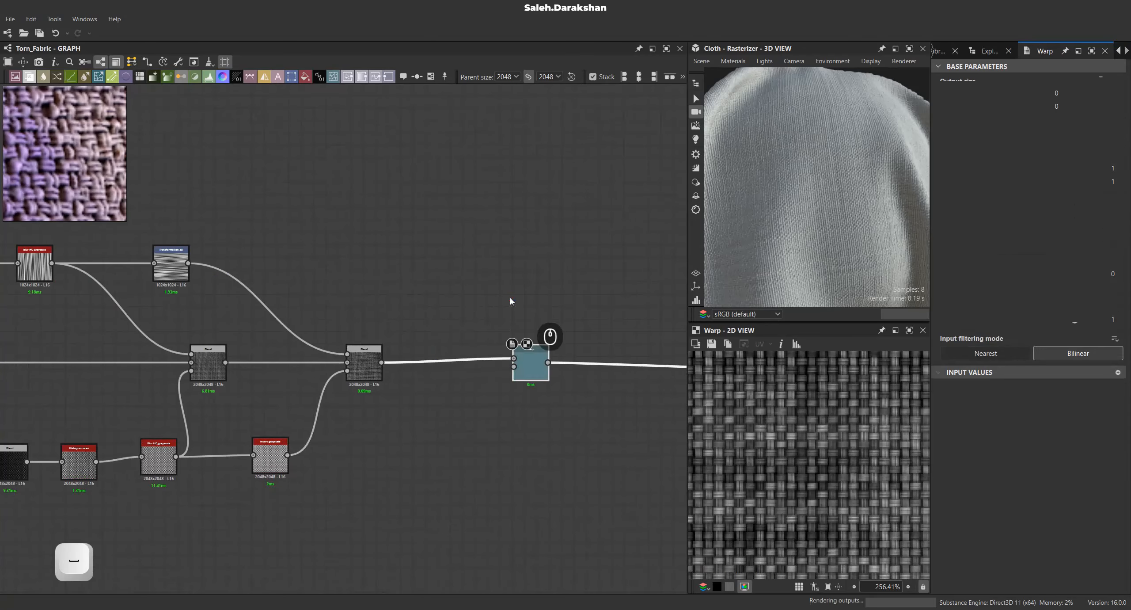
Add a Perlin noise node below the Blend, with scale 10 and output size -1 relative to parent.
left_click(399, 436)
key("space")
type("per")
key("Down")
key("Return")
scroll(400, 437, "up", 5)
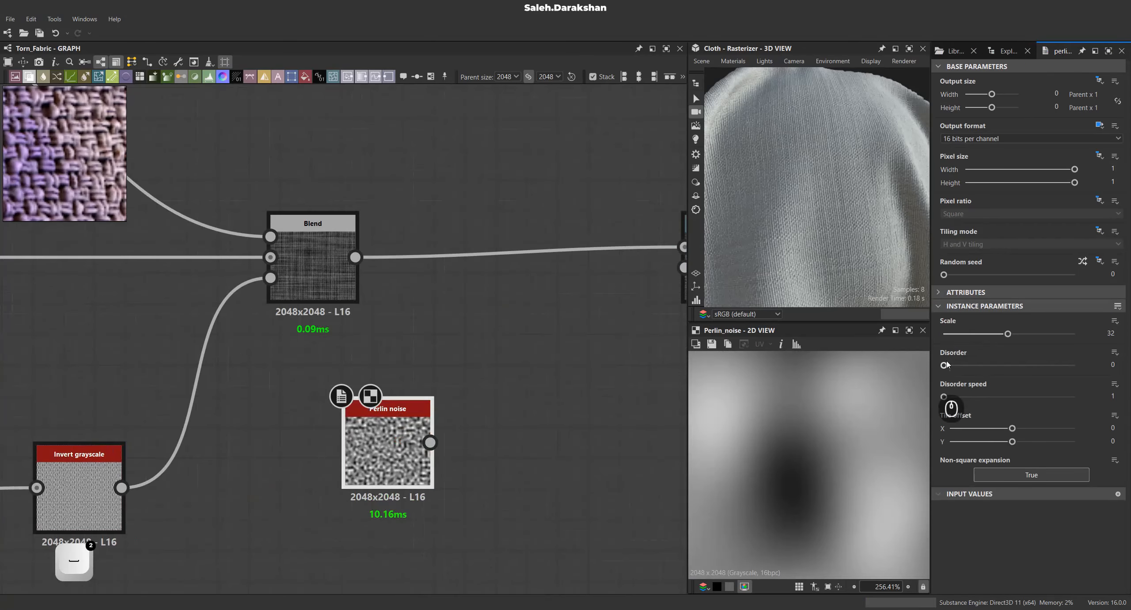
left_click(970, 334)
type("10")
key("Return")
scroll(853, 446, "down", 18)
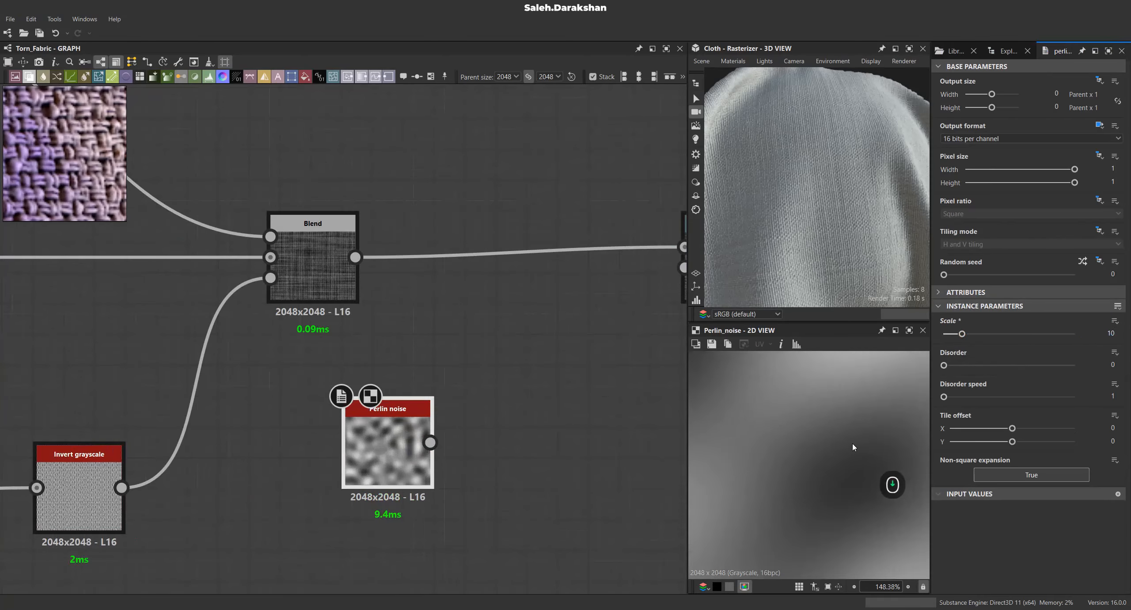
scroll(843, 444, "up", 3)
left_click(990, 95)
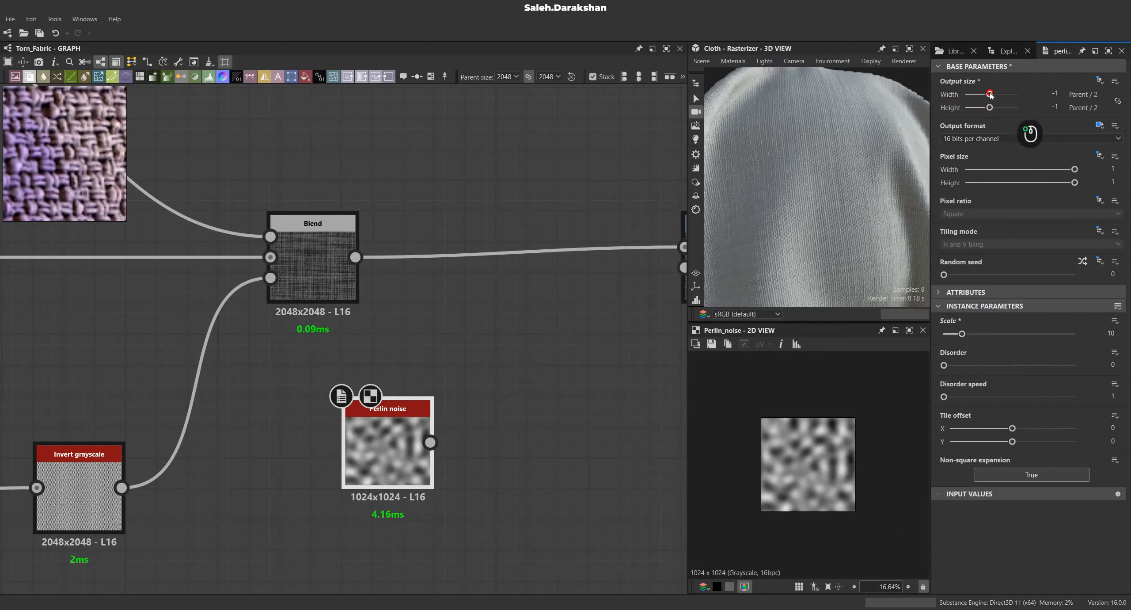
Connect the Perlin noise to the Warp node, set the warp intensity to 0.2, and inspect the distorted weave.
scroll(815, 460, "up", 5)
scroll(815, 460, "down", 3)
middle_click_drag(369, 419, 297, 458)
scroll(297, 458, "down", 3)
left_click_drag(333, 473, 428, 370)
scroll(856, 222, "up", 5)
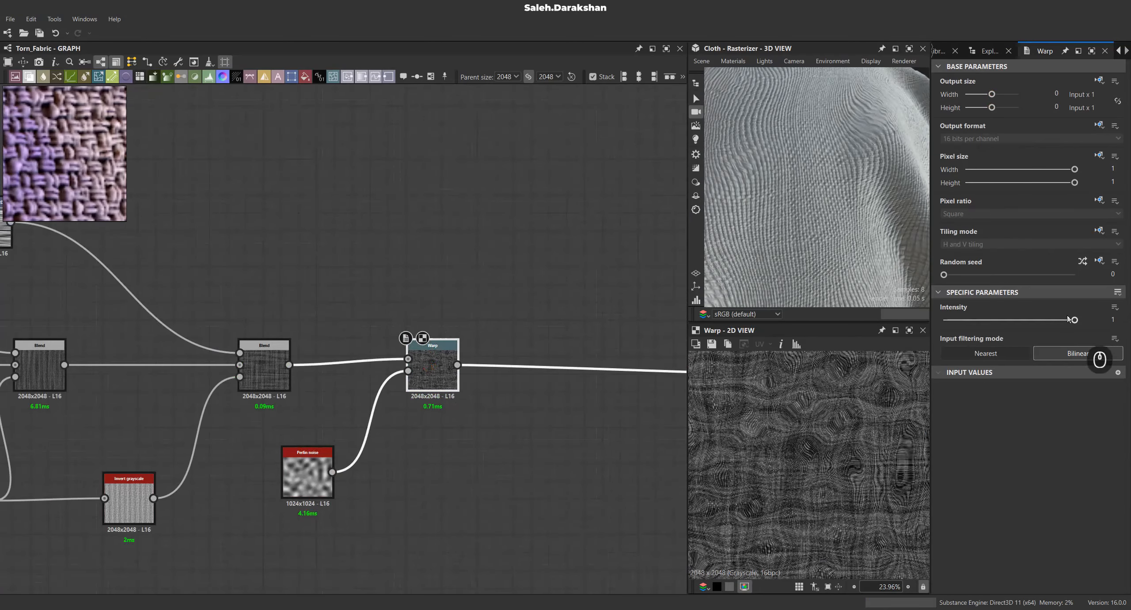
left_click_drag(1016, 321, 989, 320)
type("0.2")
key("Return")
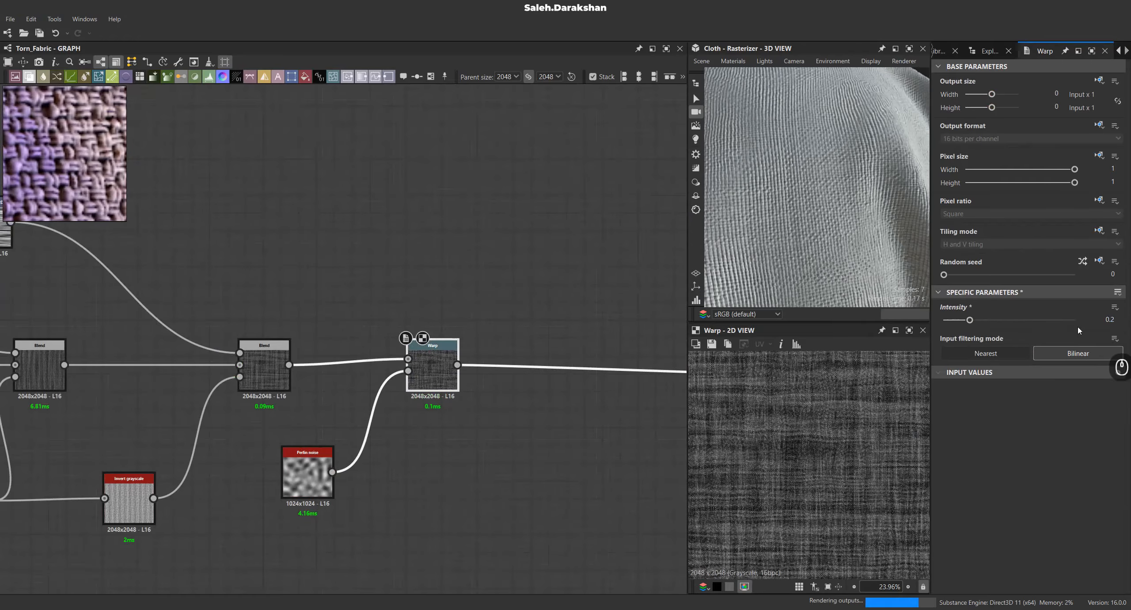
scroll(836, 407, "down", 5)
scroll(845, 432, "up", 13)
middle_click_drag(839, 527, 839, 477)
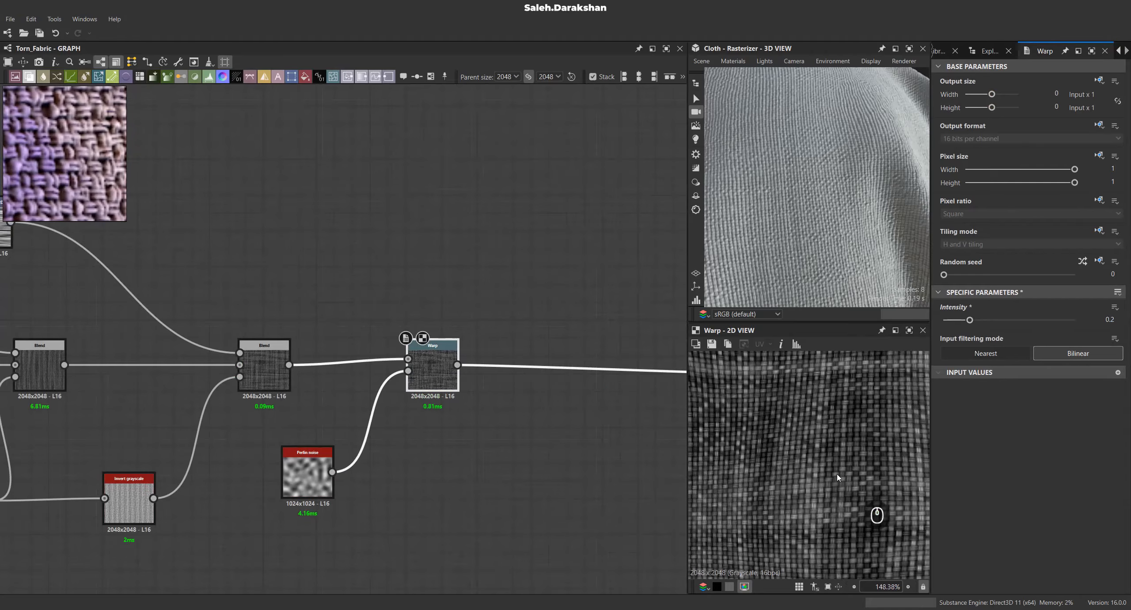
scroll(803, 473, "down", 5)
Insert a Blend node after the Warp node.
scroll(360, 368, "down", 2)
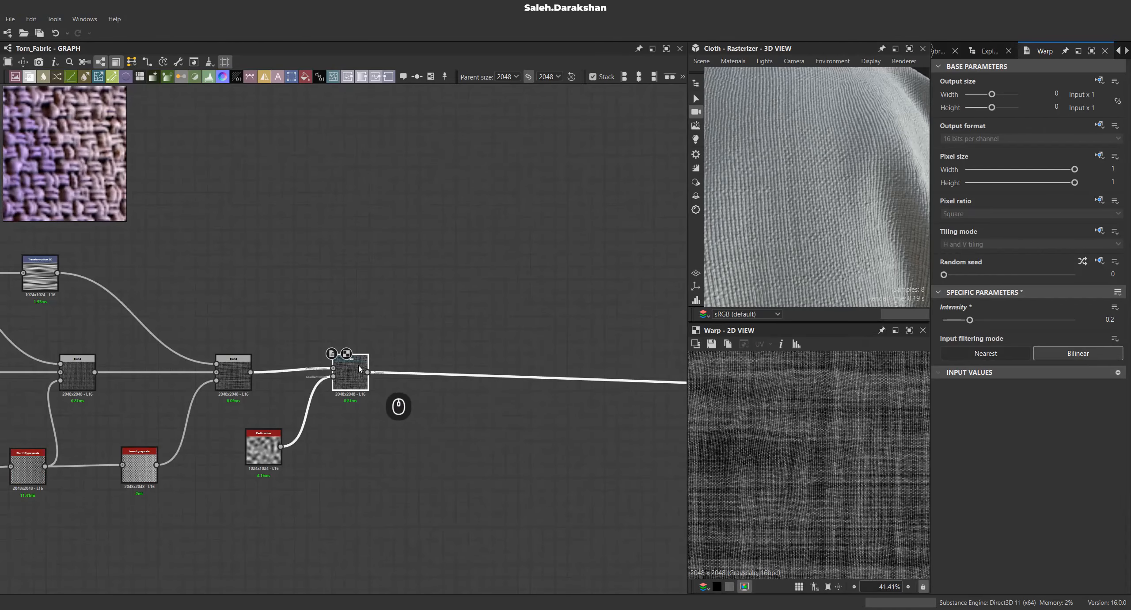
key("space")
left_click(513, 314)
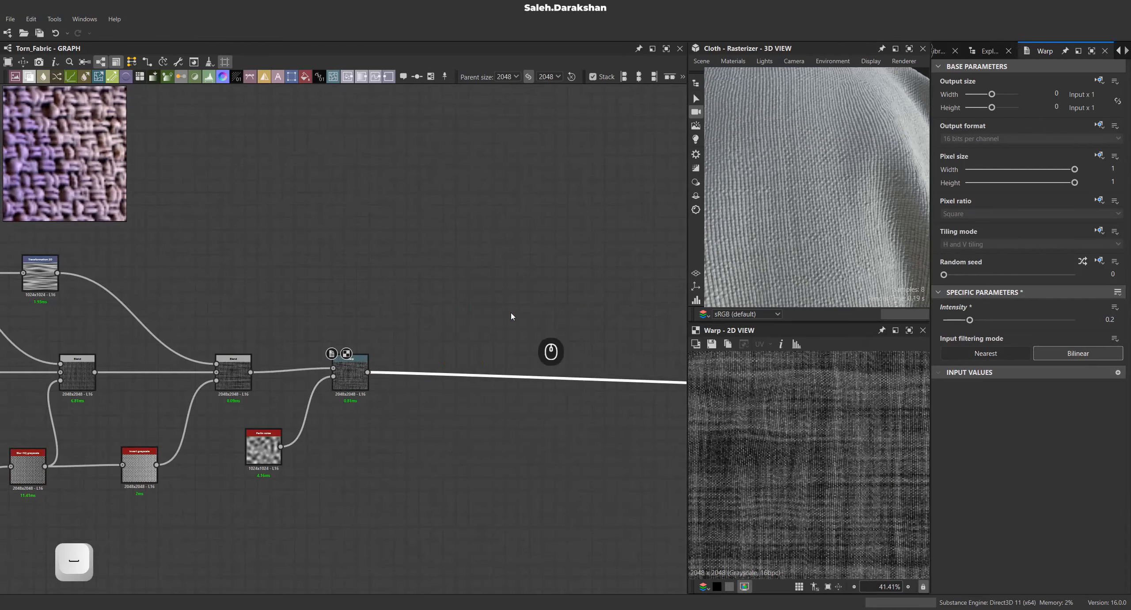
Add a Fur 2 node above the Warp and set its scale to 8.
key("space")
type("fur")
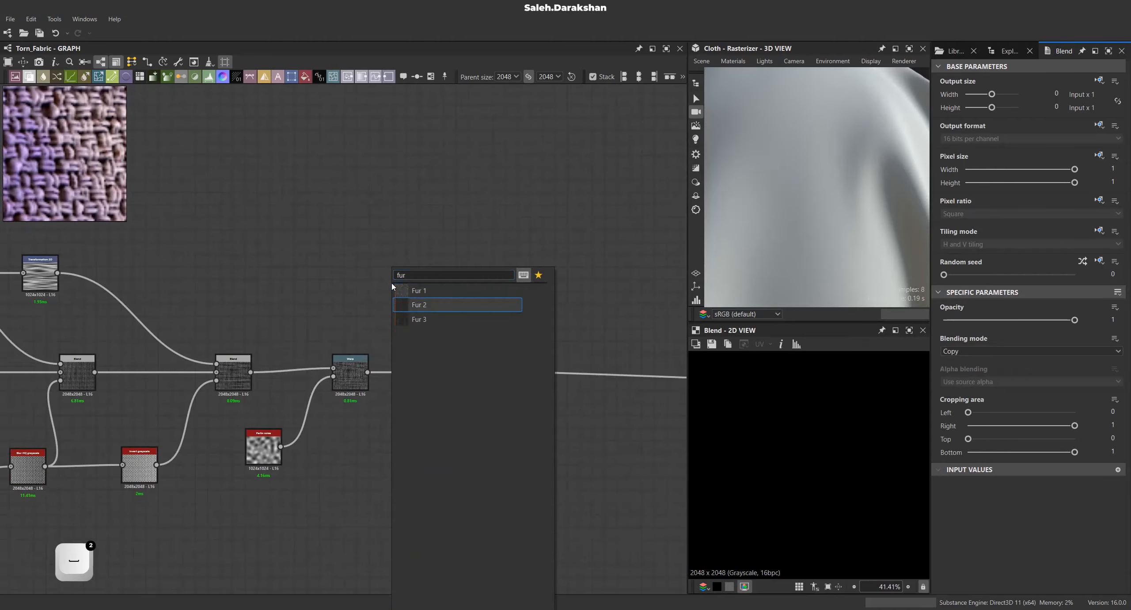
key("Return")
left_click_drag(983, 334, 1079, 334)
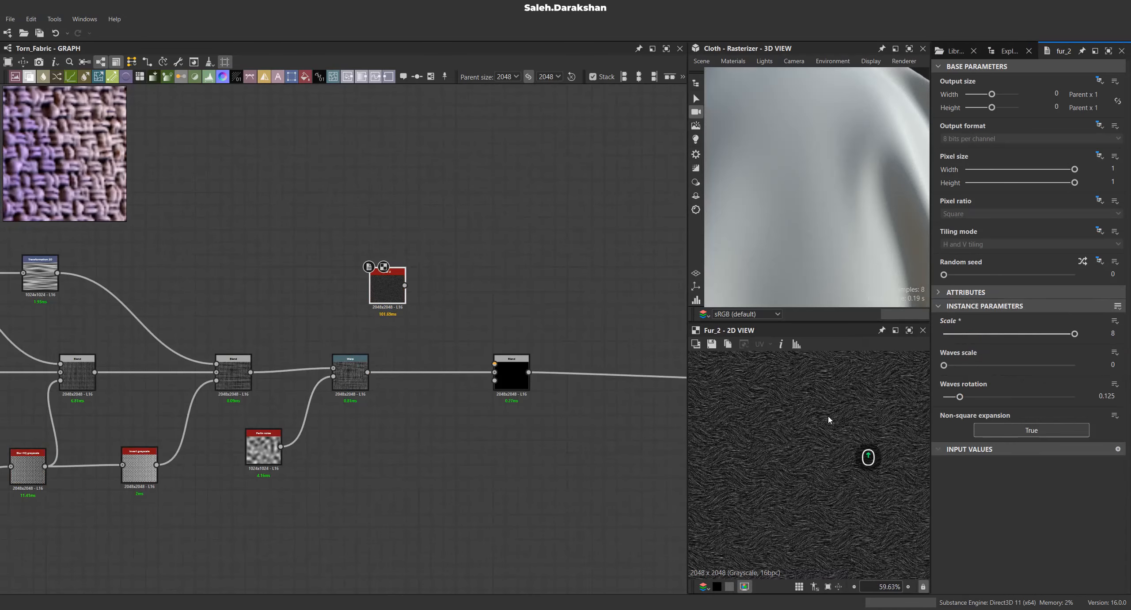
scroll(881, 421, "up", 6)
Add a Safe transform grayscale node after Fur 2 and rotate the fur pattern.
left_click_drag(404, 286, 468, 285)
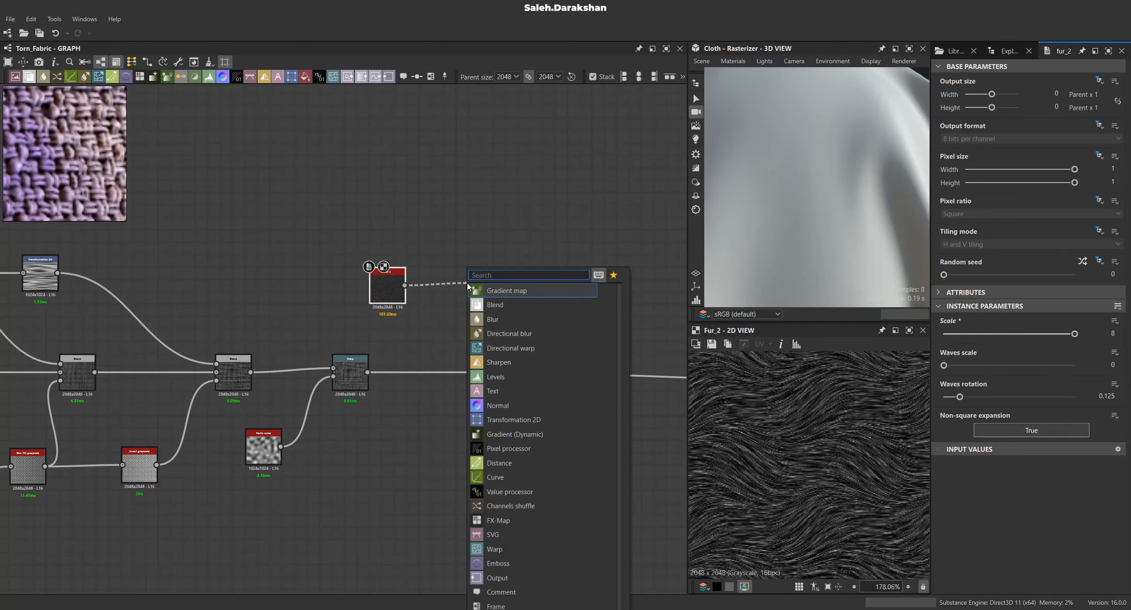
left_click(504, 287)
scroll(829, 416, "down", 4)
left_click_drag(949, 447, 951, 440, "shift")
scroll(851, 420, "up", 5)
scroll(763, 427, "down", 2)
Move the Safe transform grayscale close to Fur 2 and reposition both nodes together above the Warp.
middle_click_drag(425, 292, 455, 370)
left_click_drag(516, 363, 467, 363)
scroll(417, 379, "up", 4)
left_click(417, 339)
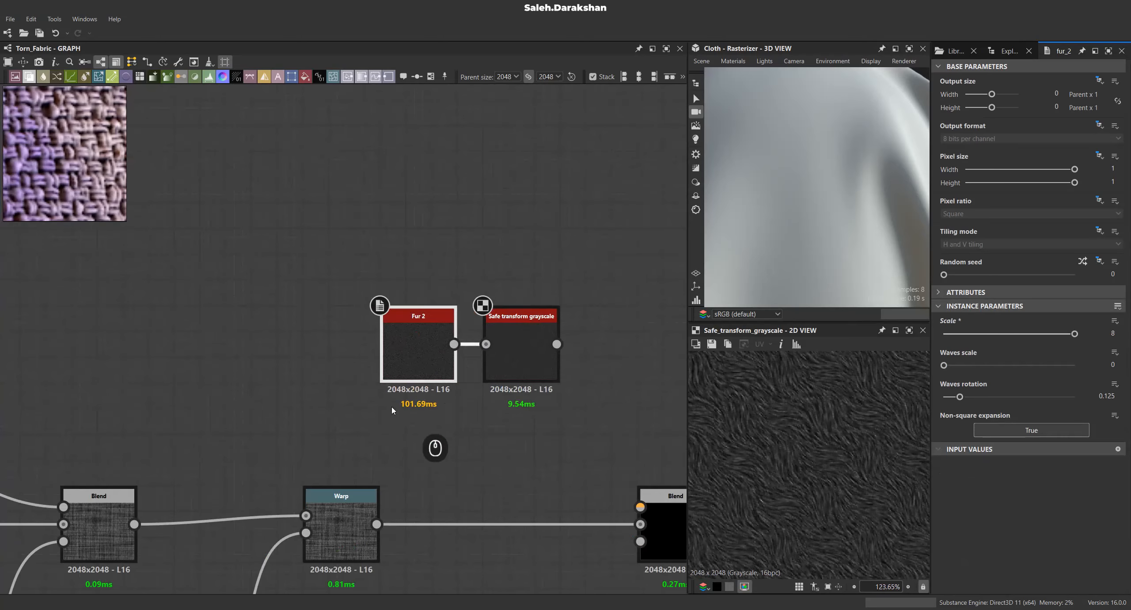
left_click_drag(392, 407, 542, 311)
left_click_drag(530, 336, 427, 323)
Add an Auto levels node after the fur's Safe transform grayscale.
middle_click_drag(481, 332, 382, 335)
left_click_drag(354, 331, 425, 336)
type("auto")
key("Return")
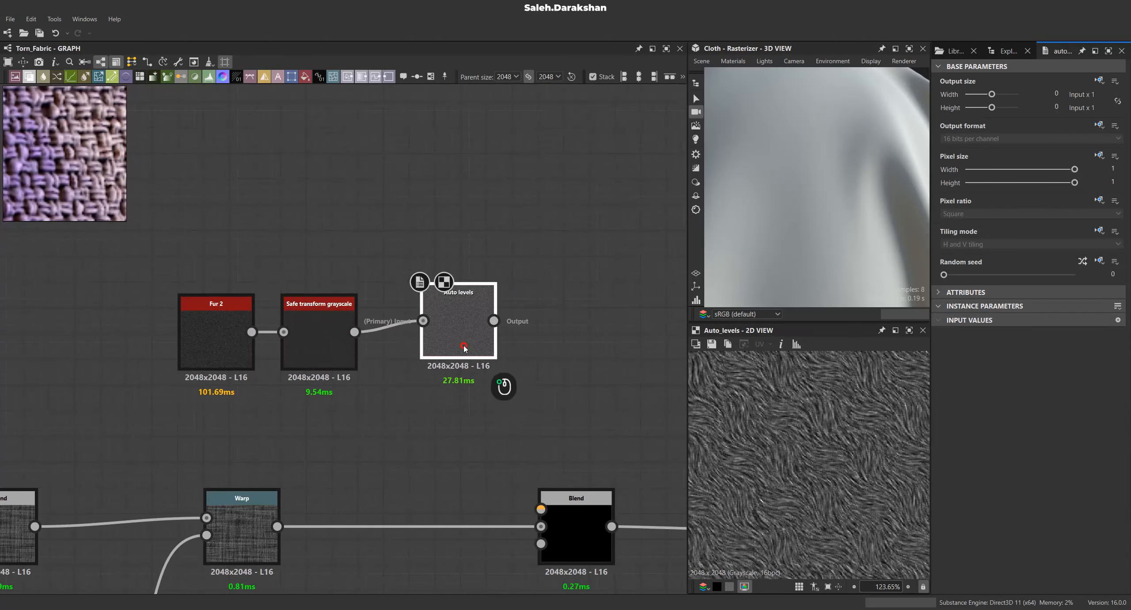
Connect the Auto levels output to the foreground input of the Blend node placed after the Warp.
left_click(332, 323)
left_click(458, 327)
middle_click_drag(485, 364, 458, 348)
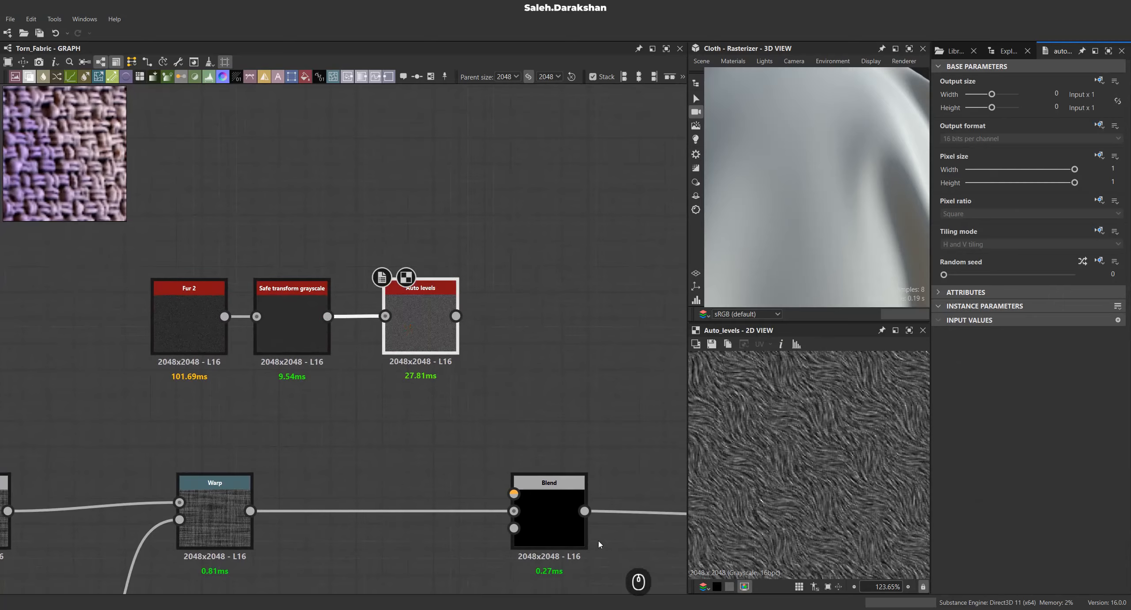
left_click_drag(482, 373, 513, 494)
left_click(555, 503)
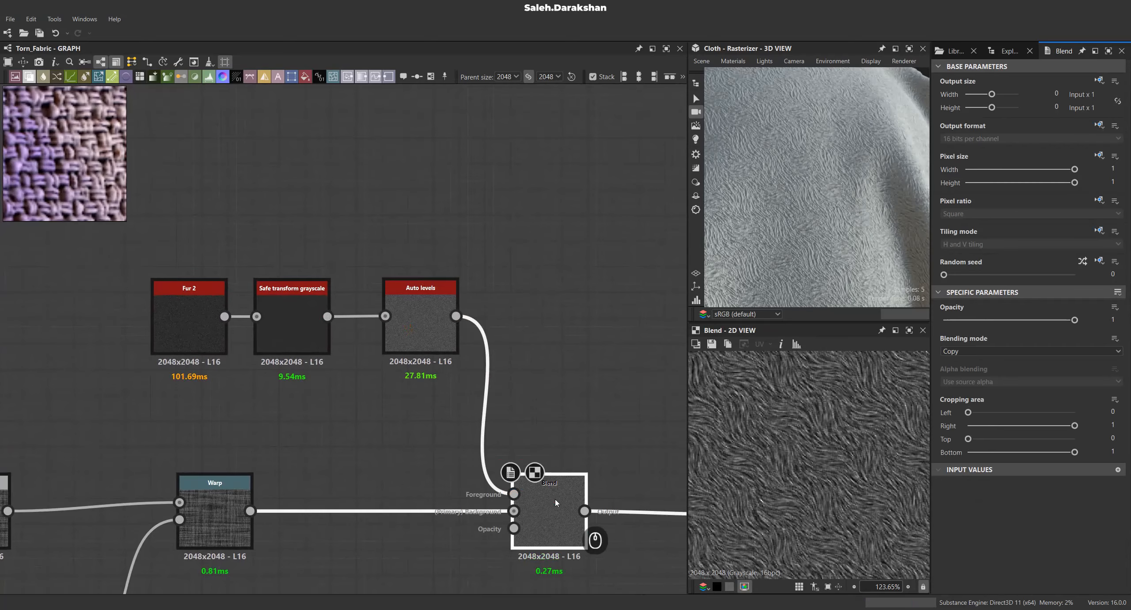
Set the Blend's blending mode to Max (lighten) and its opacity to 0.3.
left_click(987, 352)
left_click(968, 409)
scroll(815, 431, "up", 2)
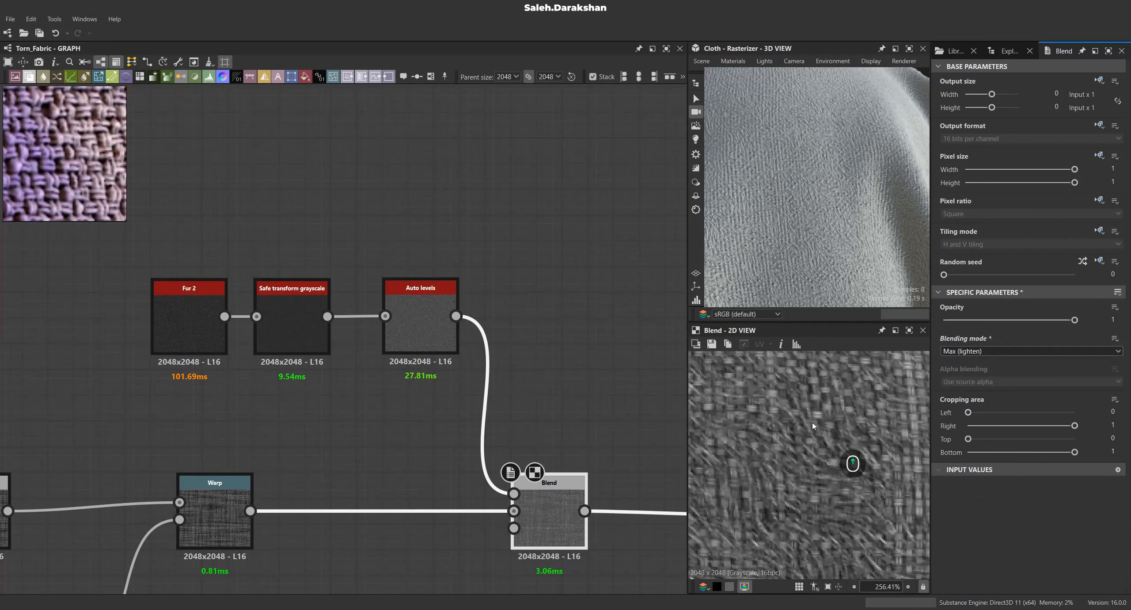
scroll(822, 455, "up", 4)
left_click_drag(1054, 325, 991, 323)
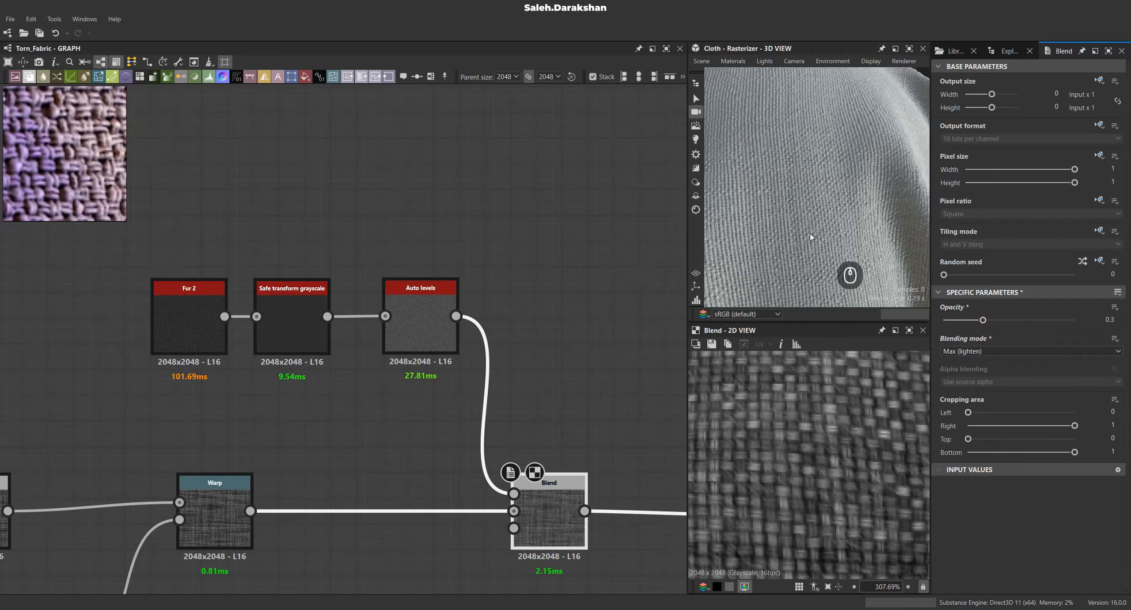
scroll(831, 229, "down", 10)
scroll(847, 224, "up", 8)
scroll(813, 199, "down", 5)
Darken the Uniform color feeding the Base color output to RGB 140, 140, 140.
scroll(442, 336, "down", 6)
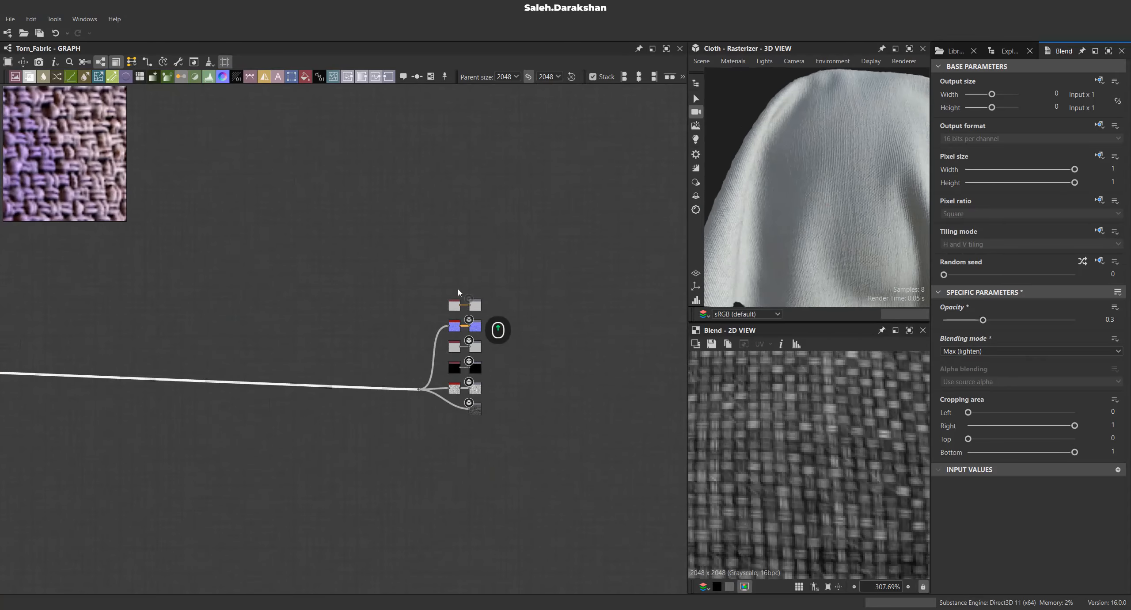
scroll(452, 293, "up", 6)
left_click(440, 289)
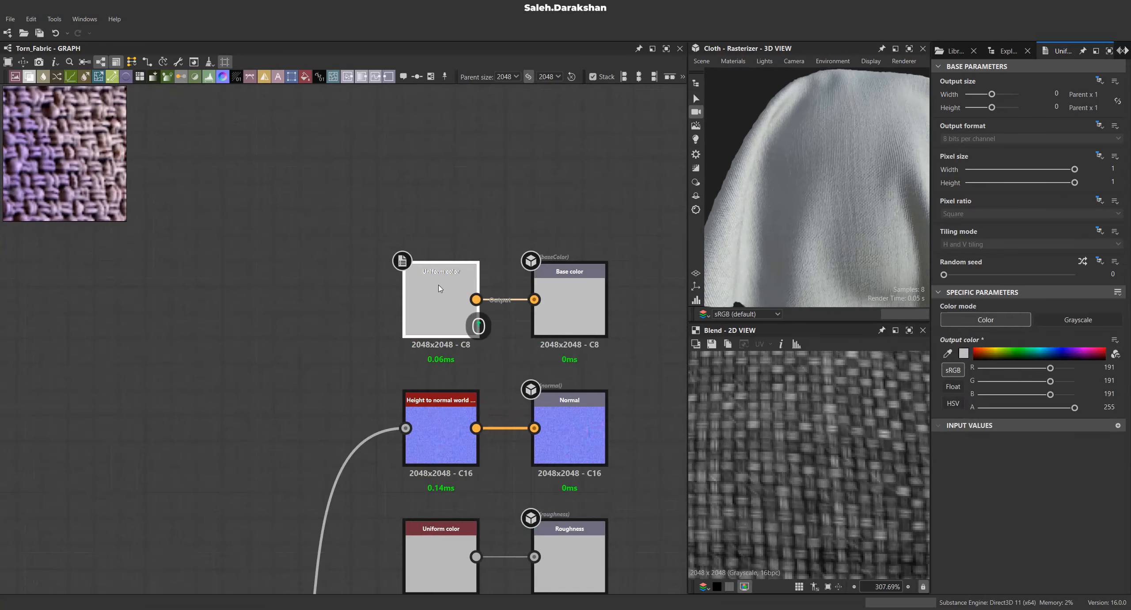
left_click(963, 354)
left_click_drag(419, 490, 411, 488)
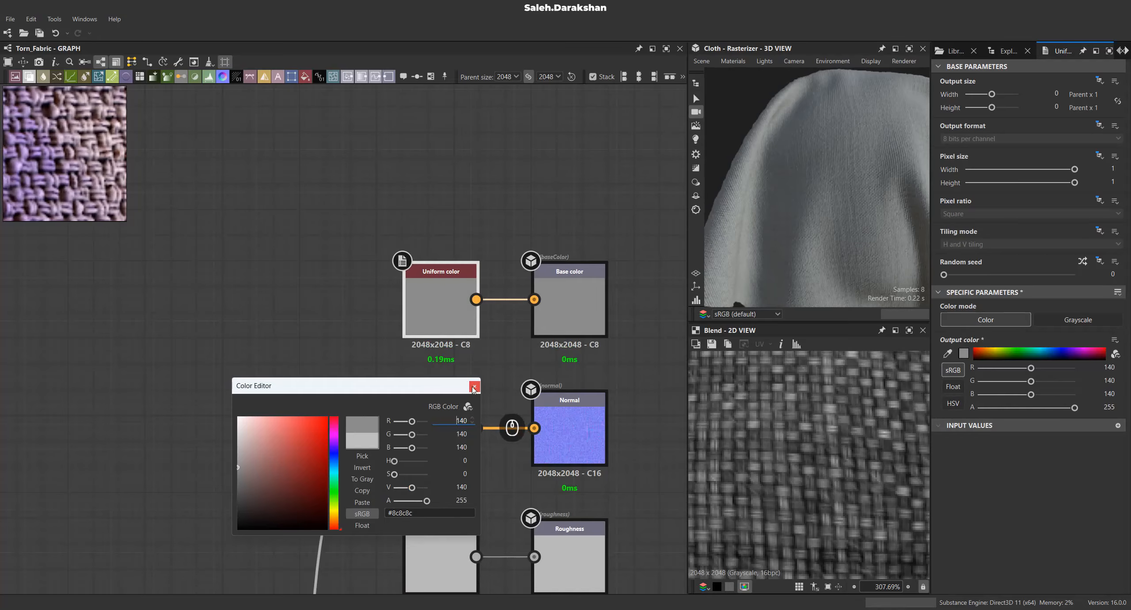
left_click(473, 387)
Examine the fur-blended weave up close in the 3D and 2D views and select its Blend node.
scroll(539, 339, "down", 12)
scroll(237, 386, "up", 10)
middle_click_drag(284, 395, 405, 387)
middle_click_drag(537, 363, 475, 356)
scroll(418, 387, "up", 2)
middle_click_drag(418, 386, 455, 376)
left_click(454, 377)
scroll(460, 396, "down", 5)
scroll(830, 206, "up", 6)
scroll(793, 427, "up", 1)
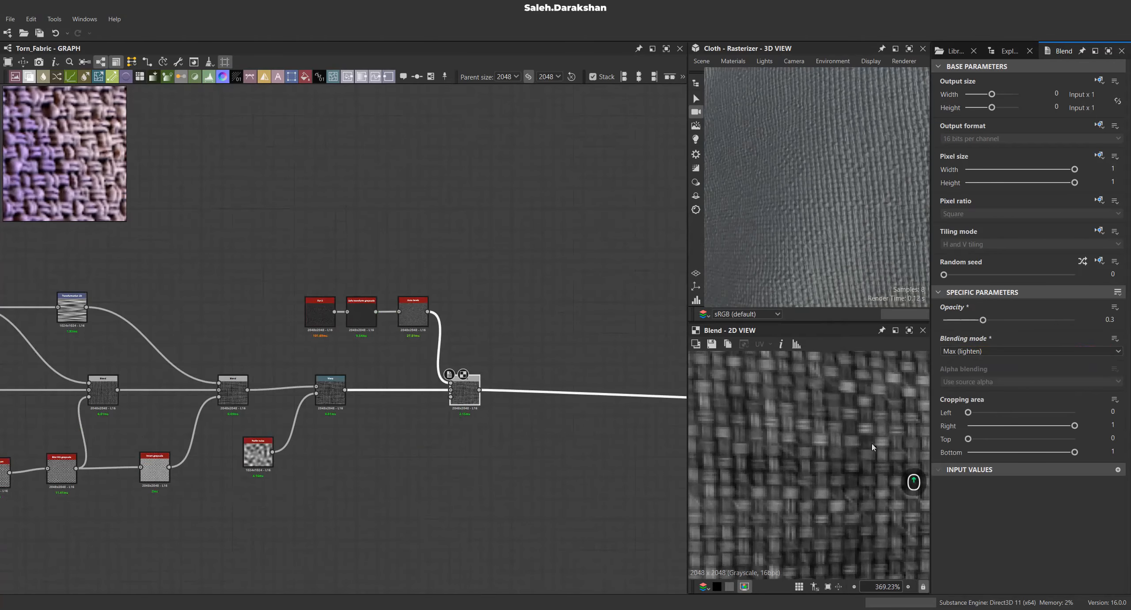
scroll(421, 445, "down", 2)
scroll(470, 460, "up", 2)
Insert another Blend after the Max (lighten) Blend and add a Fur 1 node above it with scale 6.
key("space")
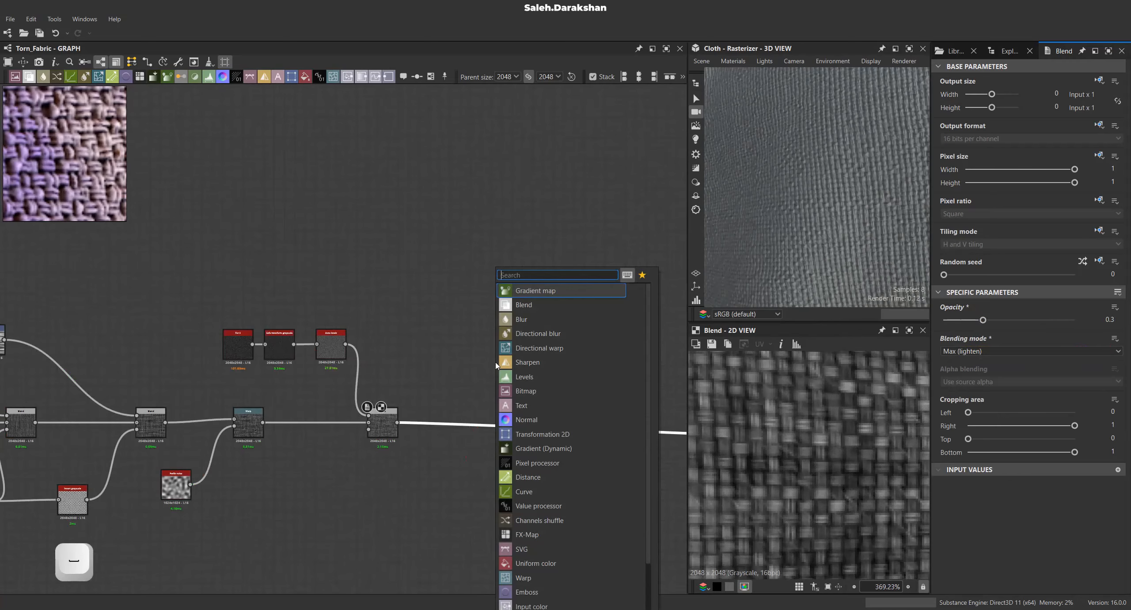
left_click(546, 310)
key("space")
type("fur")
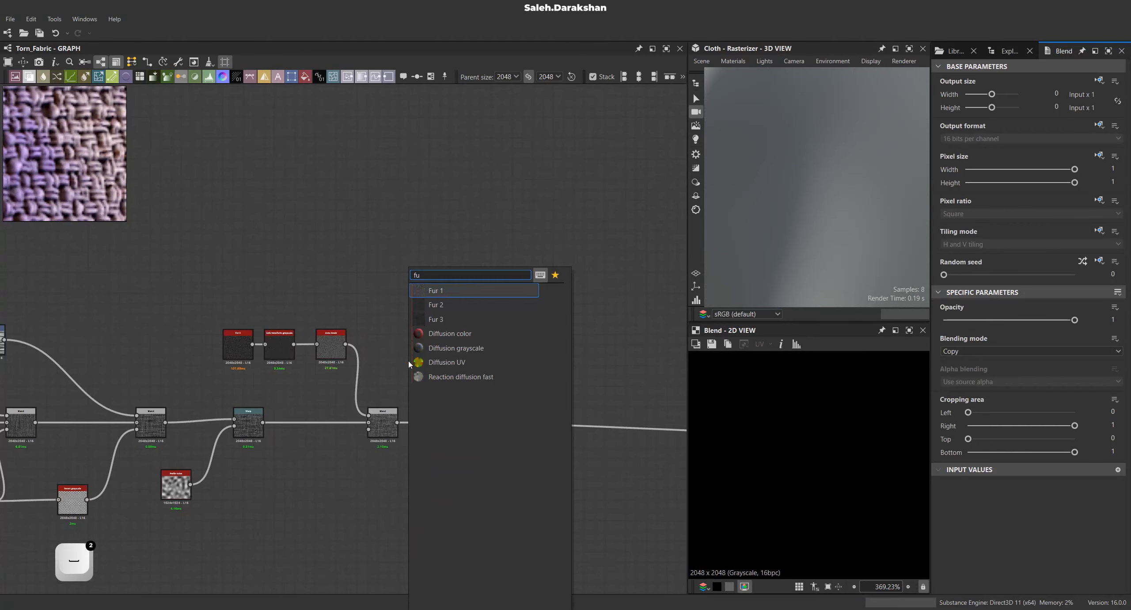
key("Return")
scroll(408, 364, "up", 2)
scroll(831, 427, "down", 5)
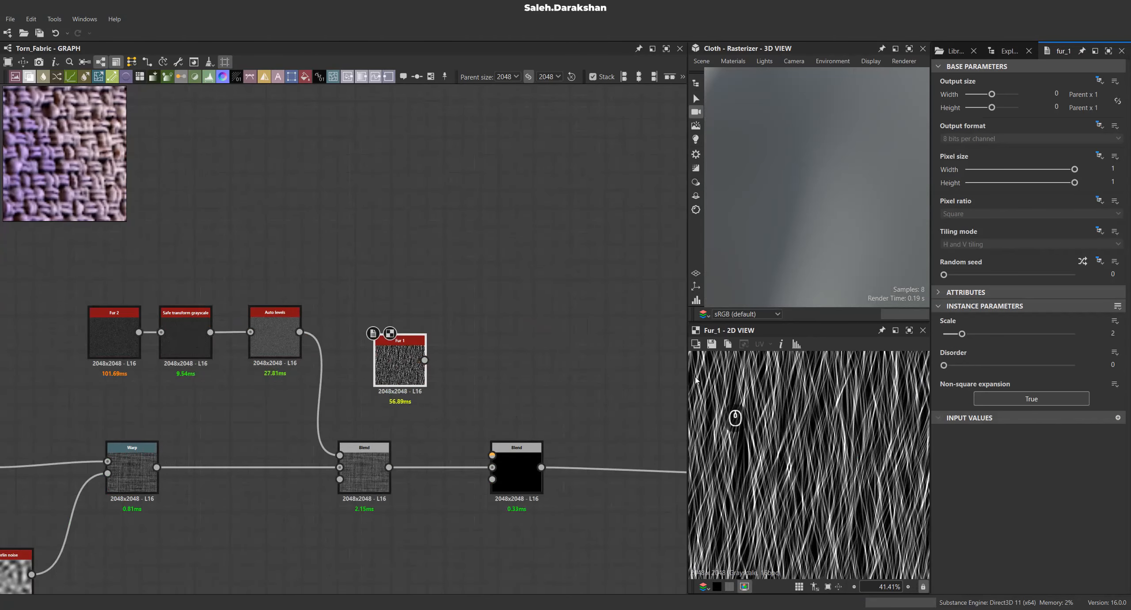
left_click_drag(967, 345, 1017, 344)
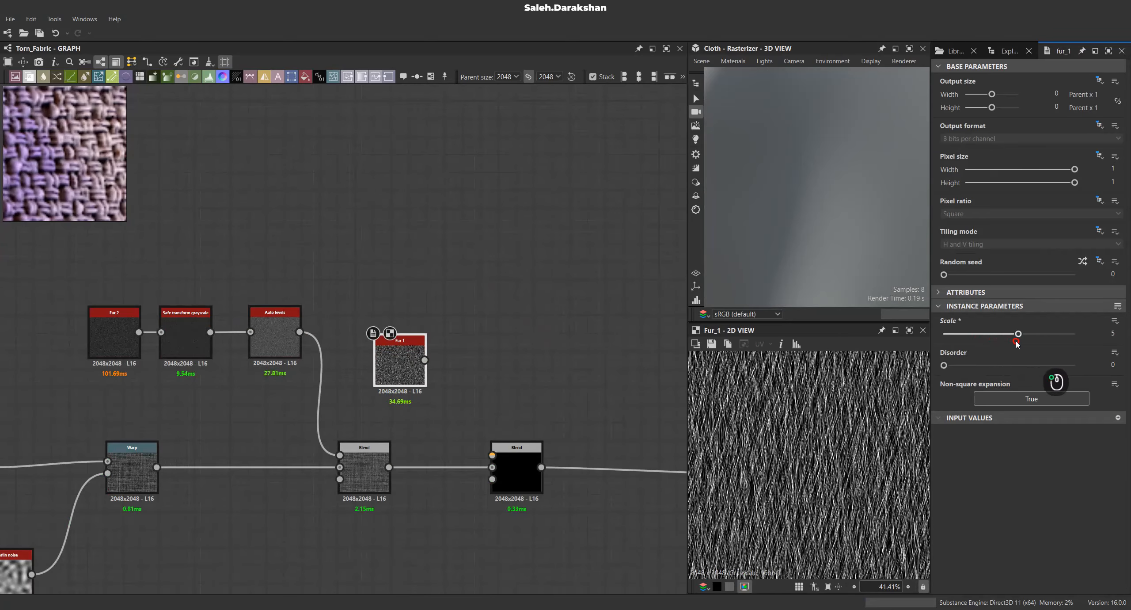
scroll(759, 447, "up", 6)
scroll(490, 411, "up", 2)
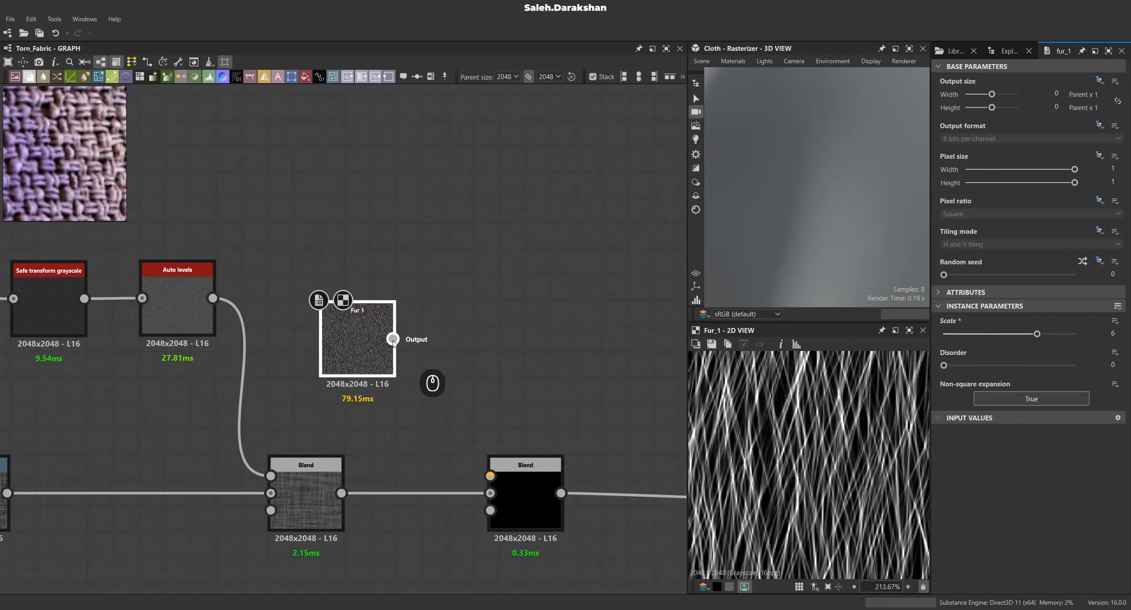
Blend Fur 1 over the weave as the new Blend's foreground, using Add sub mode at 0.04 opacity.
double_click(506, 471)
left_click(998, 353)
left_click(972, 399)
left_click_drag(997, 318, 944, 322)
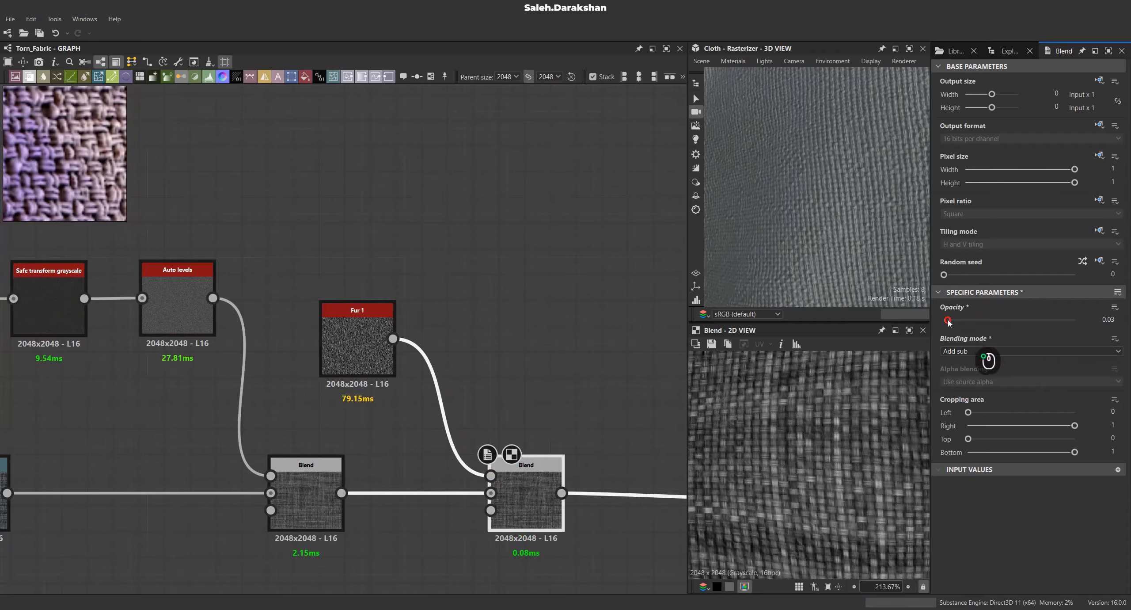
mouse_move(826, 234)
left_mouse_down()
mouse_move(844, 225)
mouse_move(806, 232)
mouse_move(822, 235)
left_mouse_up()
Add a Blend node fed by the output of the Add sub Blend.
left_click_drag(306, 408, 430, 378)
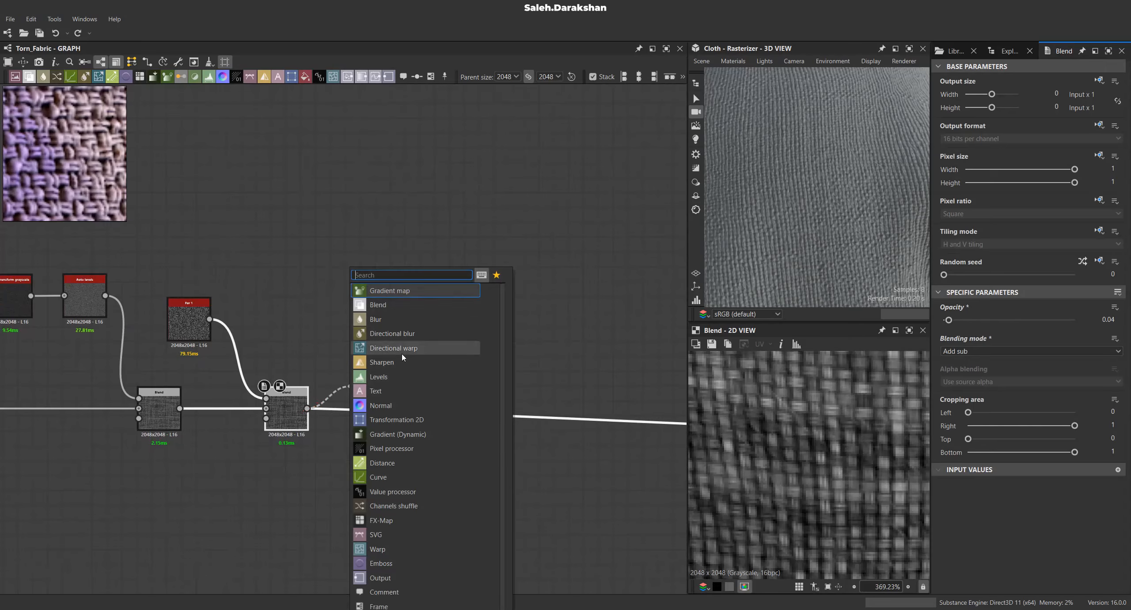
left_click(402, 306)
scroll(403, 371, "up", 2)
Add a Clouds 2 node above the graph's last two Blends and set its scale to 6.
left_click(330, 293)
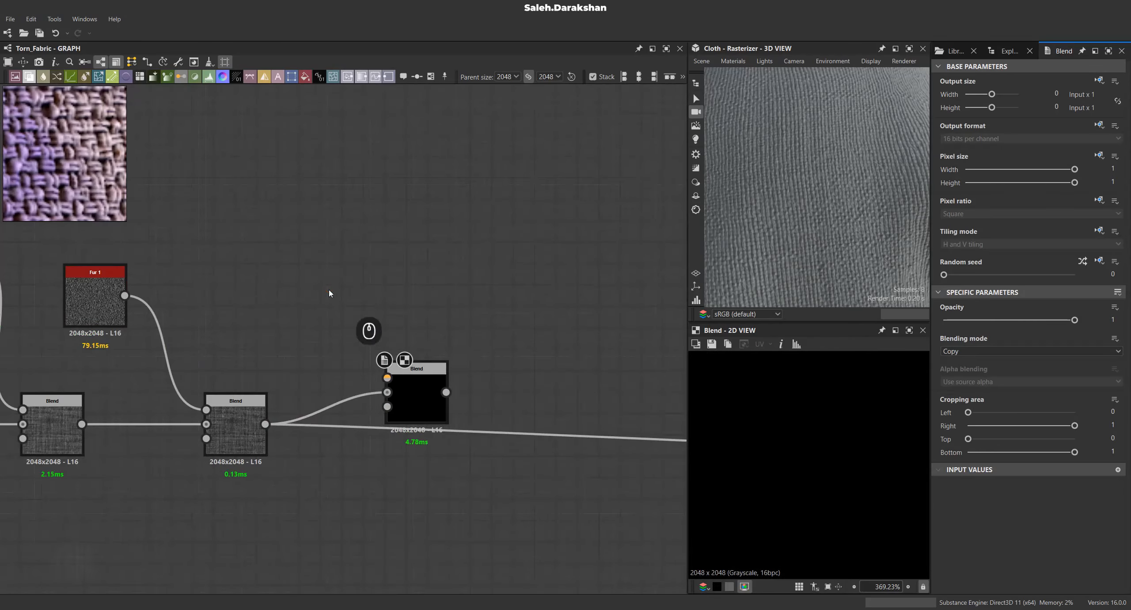
key("space")
type("clo")
key("Down")
key("Down")
key("Down")
key("Down")
key("Return")
left_click_drag(329, 293, 300, 294)
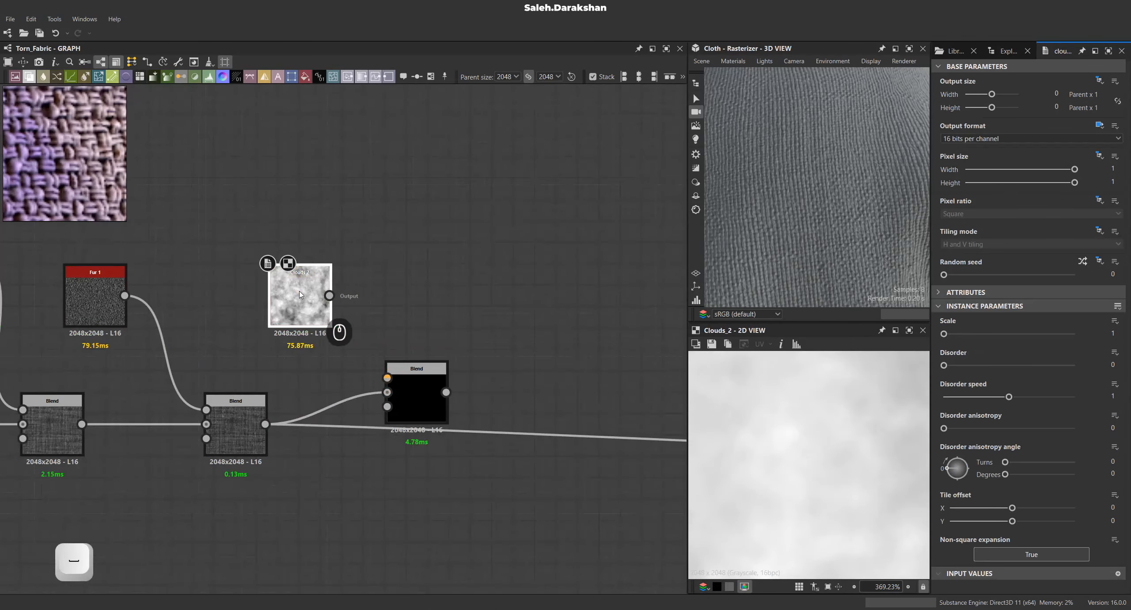
left_click_drag(953, 334, 1033, 335)
scroll(860, 415, "down", 16)
scroll(844, 430, "up", 1)
scroll(843, 430, "up", 1)
Space out the last Blend, connect Clouds 2 to its foreground, and set it to Multiply at 0.3 opacity.
left_click_drag(401, 388, 465, 389)
scroll(401, 396, "up", 2)
middle_click_drag(380, 367, 346, 394)
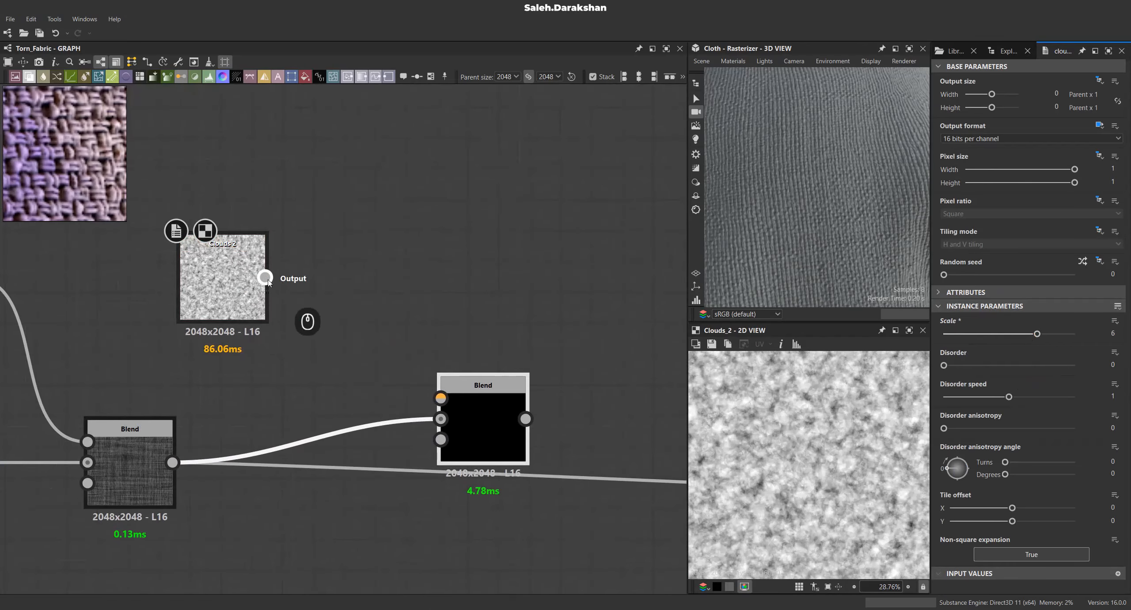
left_click_drag(265, 278, 451, 388)
double_click(454, 389)
left_click(979, 351)
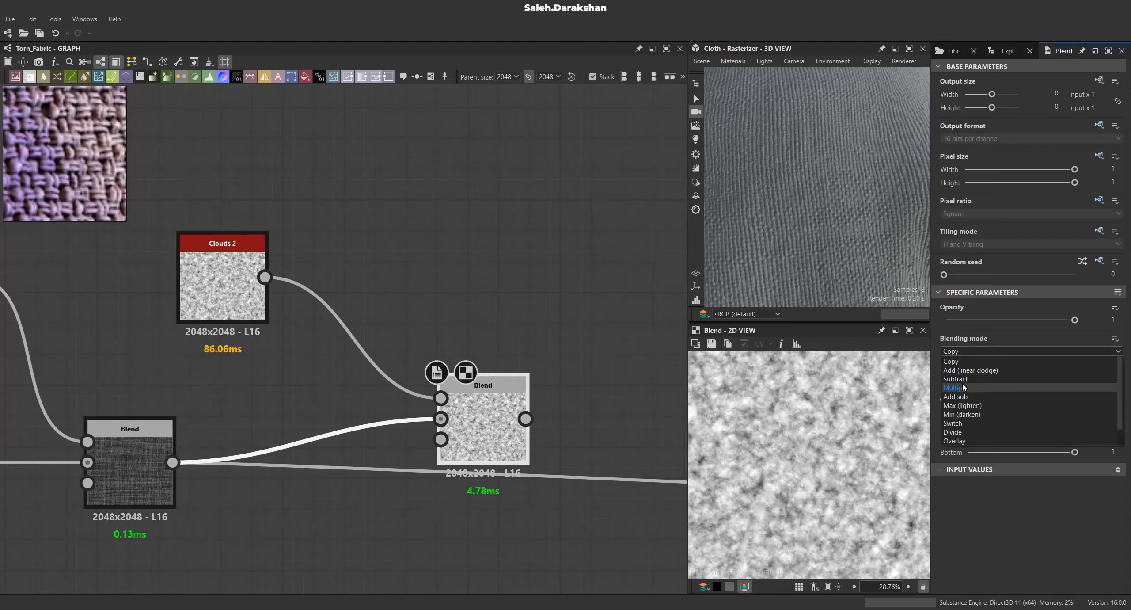
left_click(968, 385)
left_click_drag(1053, 323, 988, 325)
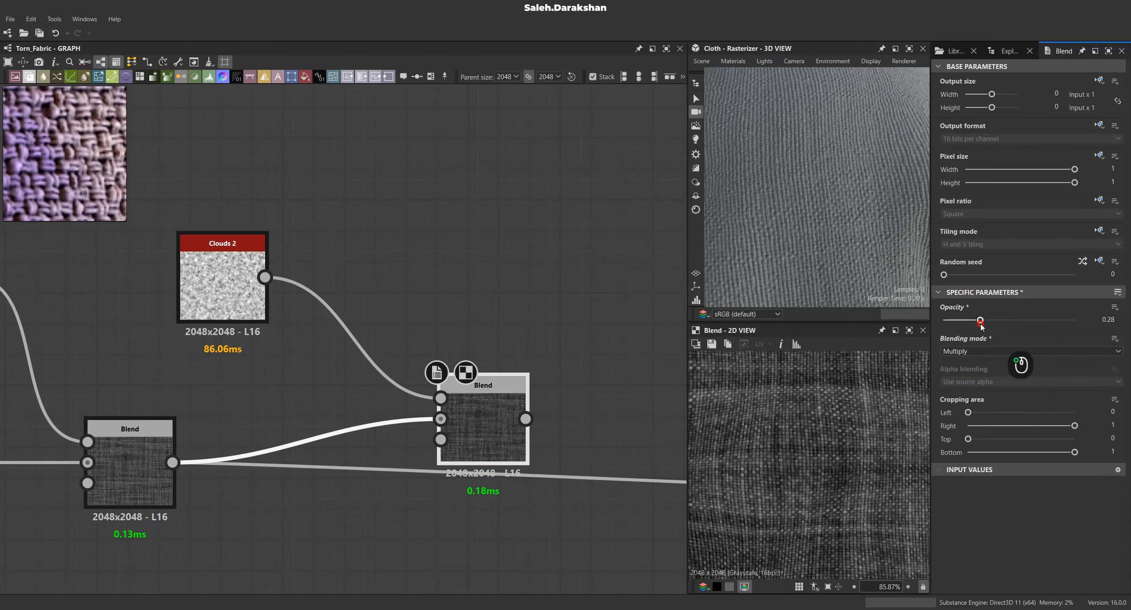
Reroute the Add sub Blend's outgoing connection to the Multiply Blend's output and align that node with the main row.
scroll(859, 432, "down", 4)
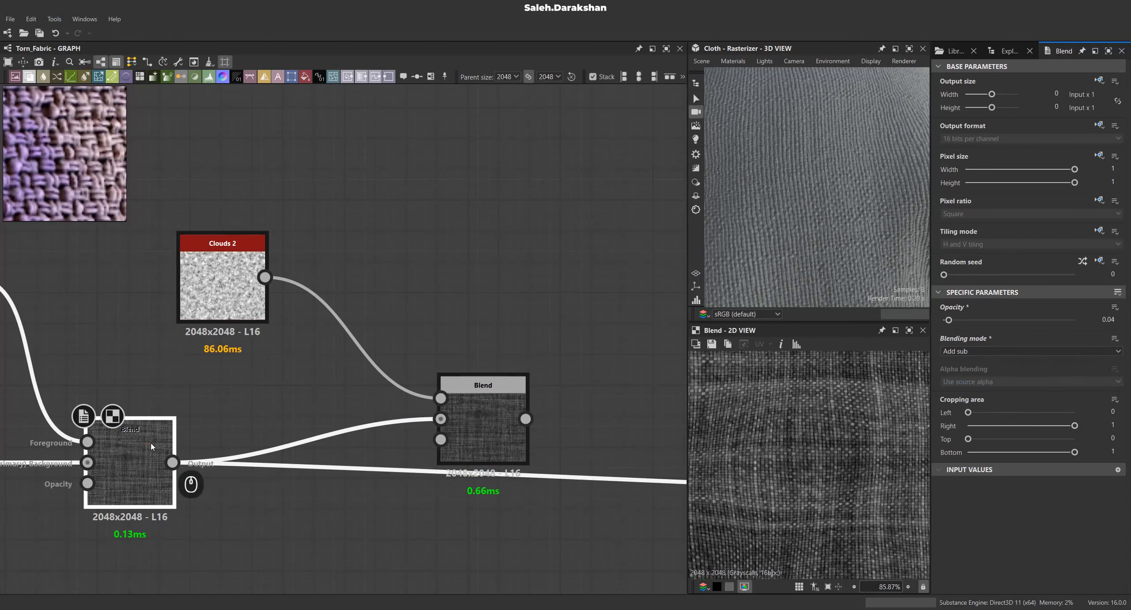
scroll(879, 449, "up", 2)
scroll(878, 449, "up", 4)
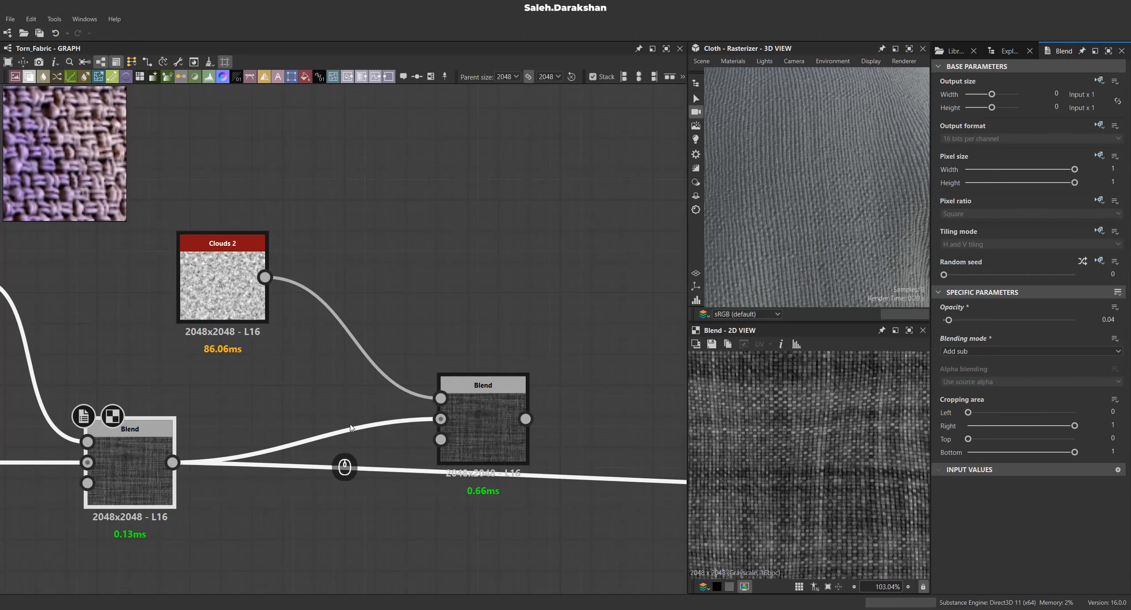
left_click_drag(441, 418, 549, 431, "shift")
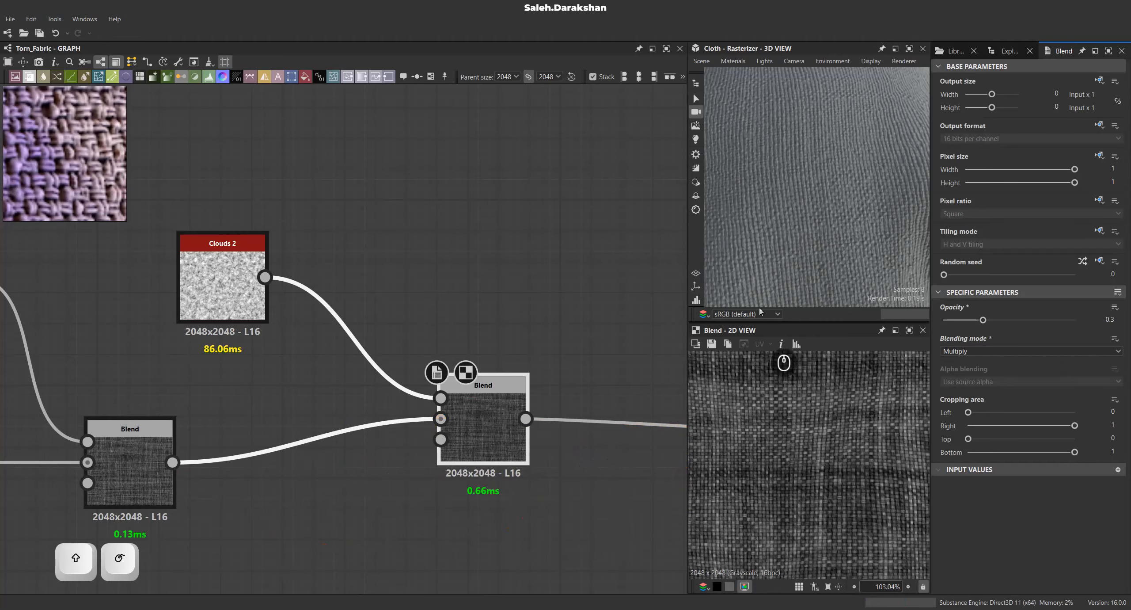
scroll(822, 212, "down", 6)
left_click_drag(839, 186, 773, 203)
left_click_drag(470, 403, 473, 450)
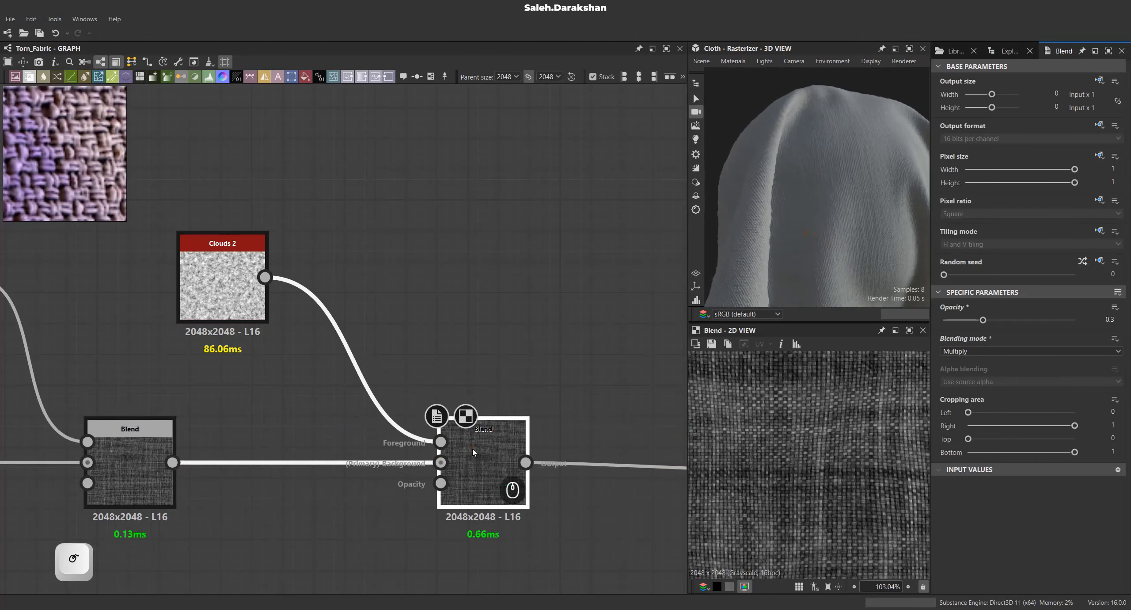
Reposition Clouds 2 and reduce its output size to Parent / 2 in both width and height.
scroll(500, 356, "down", 5)
scroll(387, 332, "up", 2)
mouse_move(390, 331)
left_mouse_down()
mouse_move(409, 344)
mouse_move(382, 336)
mouse_move(400, 325)
left_mouse_up()
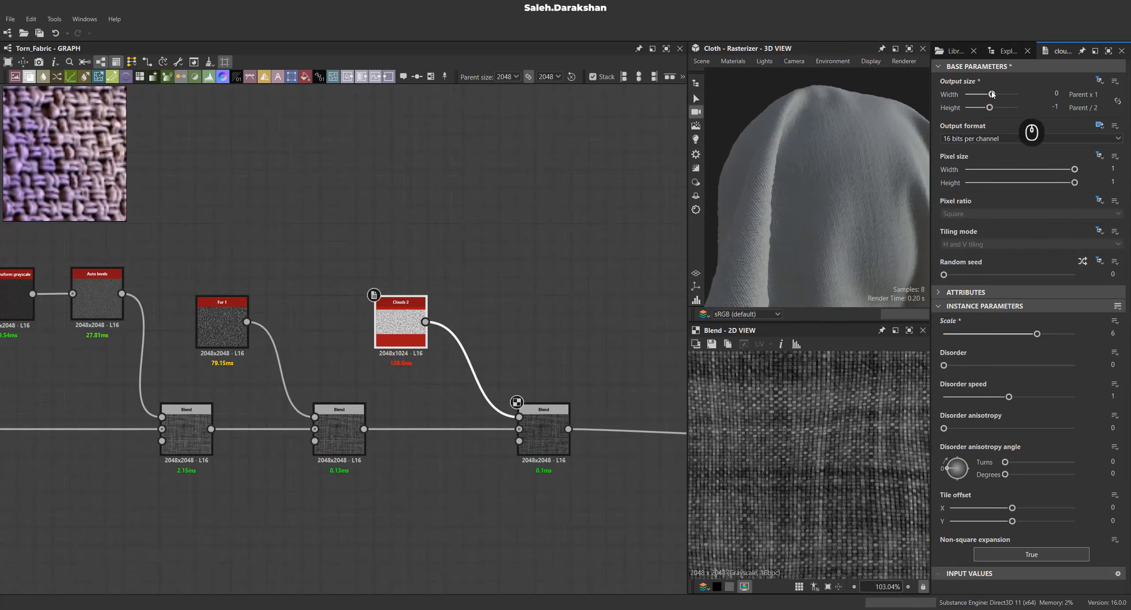
left_click_drag(830, 198, 787, 223)
scroll(486, 398, "up", 1)
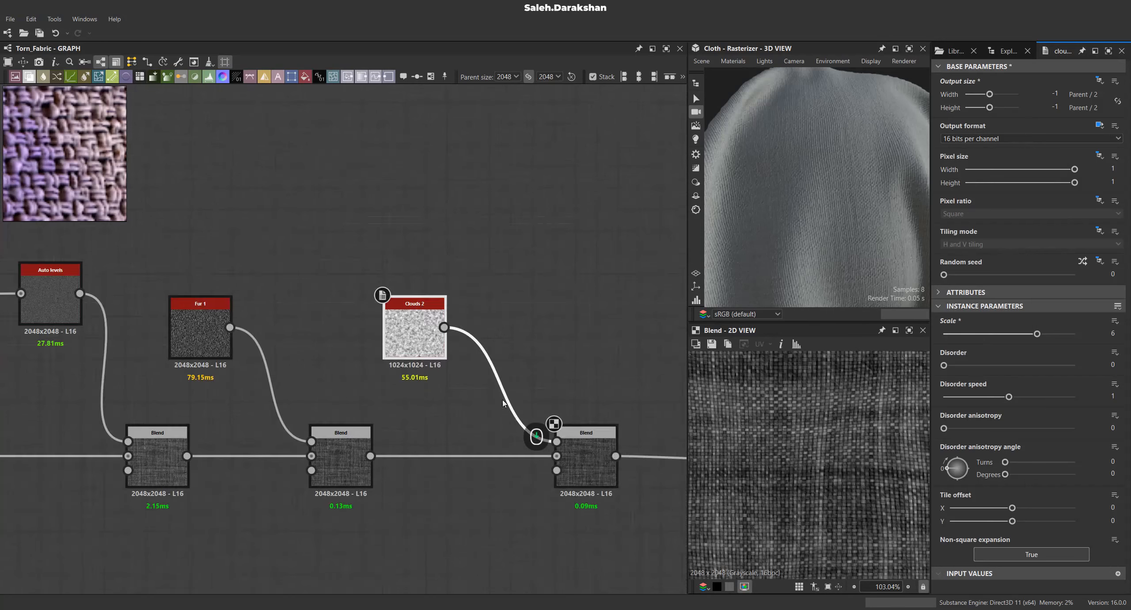
left_click(573, 431)
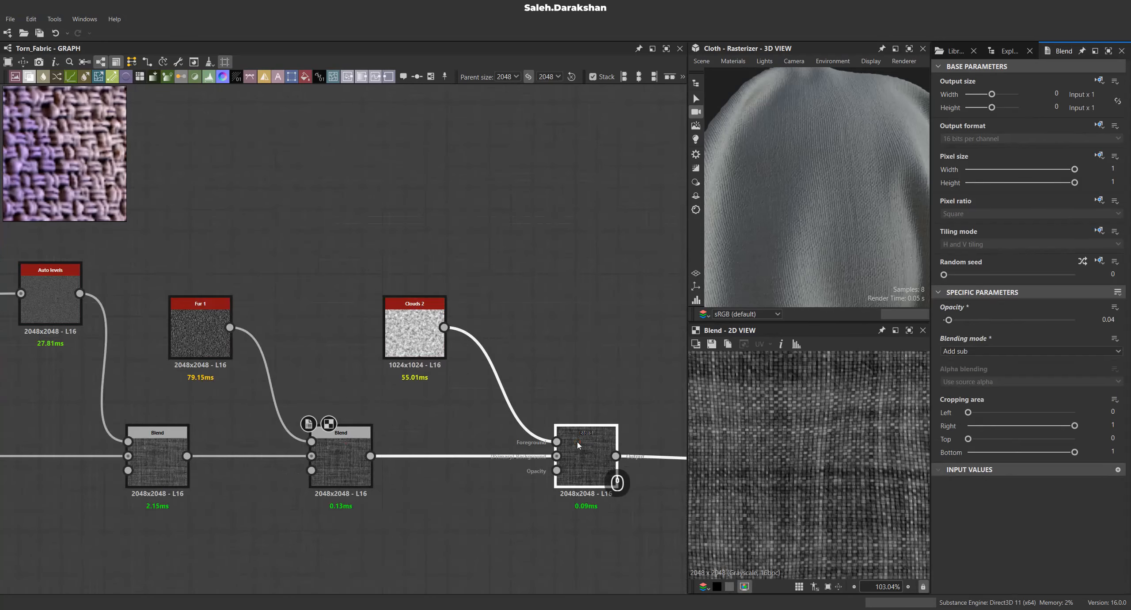
Save the package as Torn_Fabric in the Realistic Fabric Tears in Substance Designer folder.
scroll(775, 444, "down", 3)
scroll(619, 420, "down", 3)
scroll(473, 423, "down", 2)
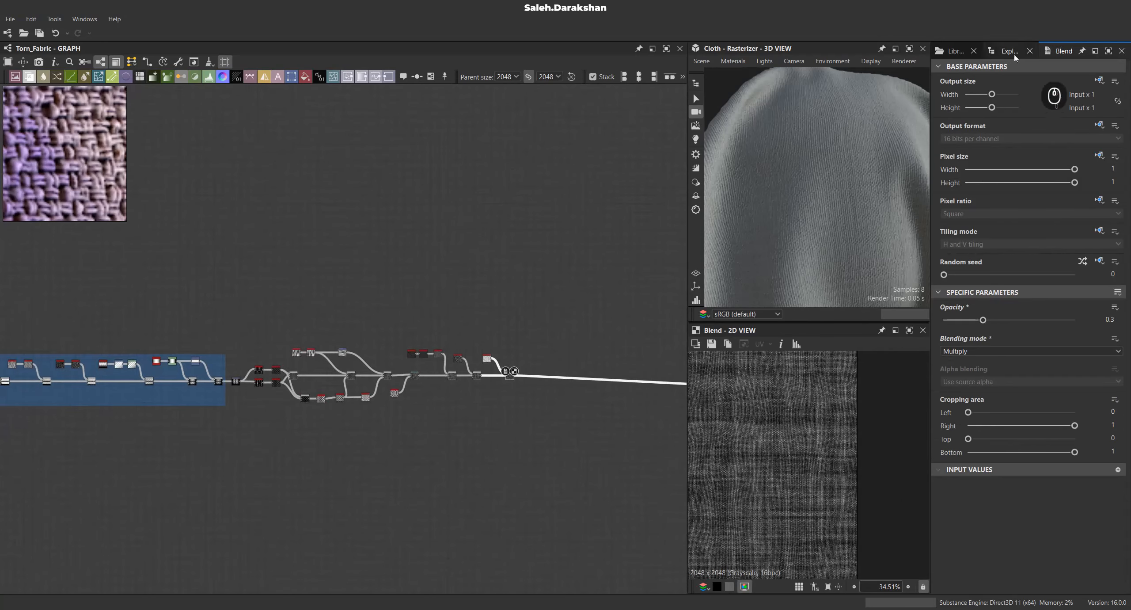
left_click(1010, 51)
key("ctrl+s")
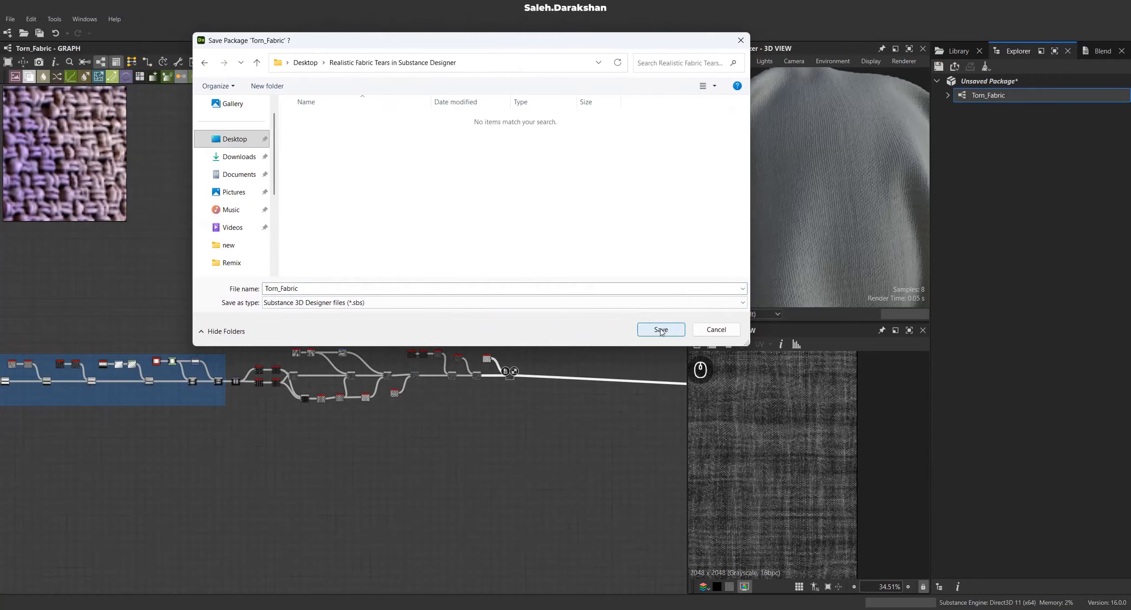
left_click(662, 332)
Inspect the fabric on the draped cloth in a maximized 3D view, then restore the normal layout.
scroll(466, 269, "down", 1)
scroll(458, 319, "up", 2)
scroll(458, 324, "down", 1)
scroll(396, 349, "up", 2)
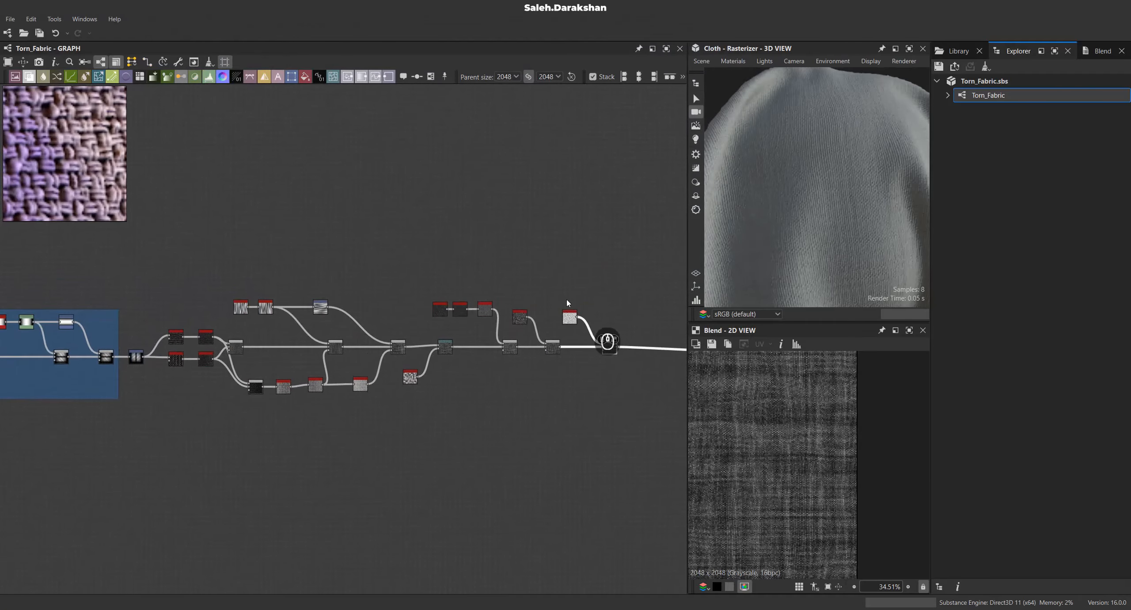
scroll(614, 296, "down", 2)
left_click(909, 48)
mouse_move(707, 265)
left_mouse_down()
mouse_move(671, 249)
mouse_move(654, 321)
mouse_move(551, 331)
mouse_move(594, 339)
mouse_move(613, 323)
mouse_move(664, 322)
mouse_move(727, 269)
mouse_move(664, 325)
mouse_move(612, 331)
mouse_move(601, 294)
mouse_move(691, 274)
left_mouse_up()
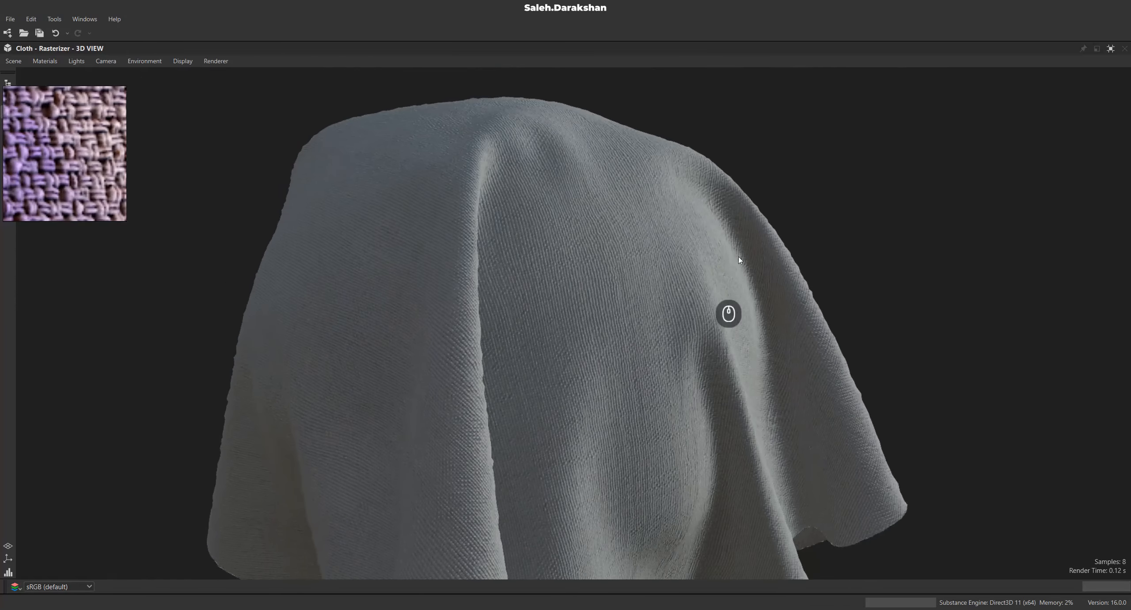
left_click(1113, 50)
scroll(812, 207, "up", 5)
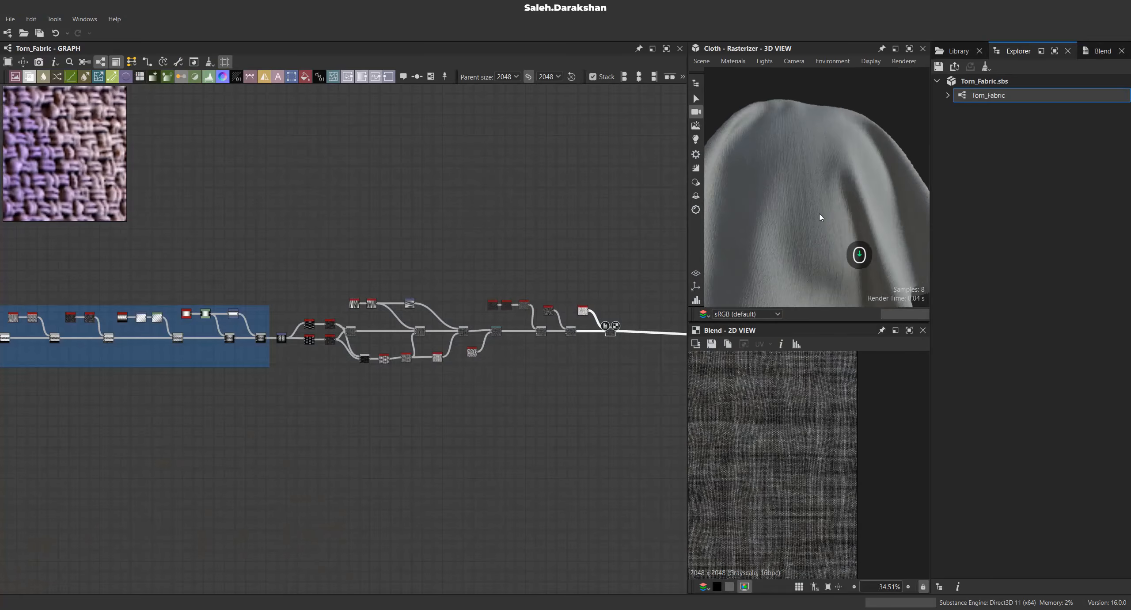
scroll(619, 283, "up", 3)
scroll(615, 310, "down", 1)
Move the two nodes feeding the Transformation 2D closer to it, in the same row.
left_click_drag(635, 211, 335, 424)
scroll(317, 354, "up", 4)
left_click_drag(214, 116, 217, 204)
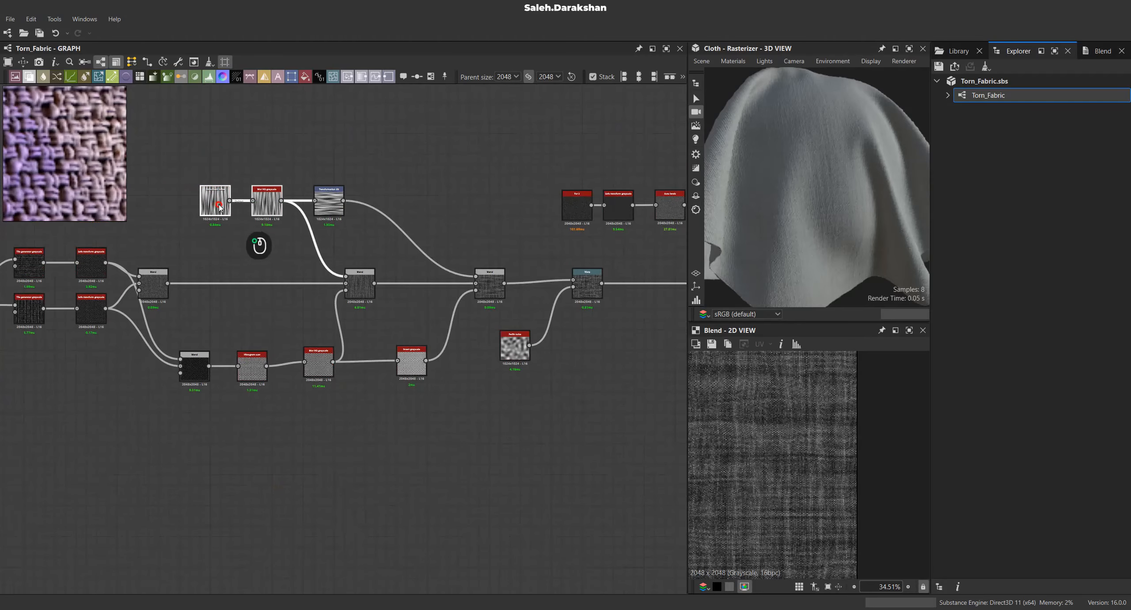
scroll(219, 209, "down", 2)
left_click(204, 317)
Enclose the noise, blur, warp and blend nodes after the first weave Blend in a frame titled "Fabric Disorder".
scroll(204, 319, "down", 3)
left_click_drag(486, 183, 207, 354)
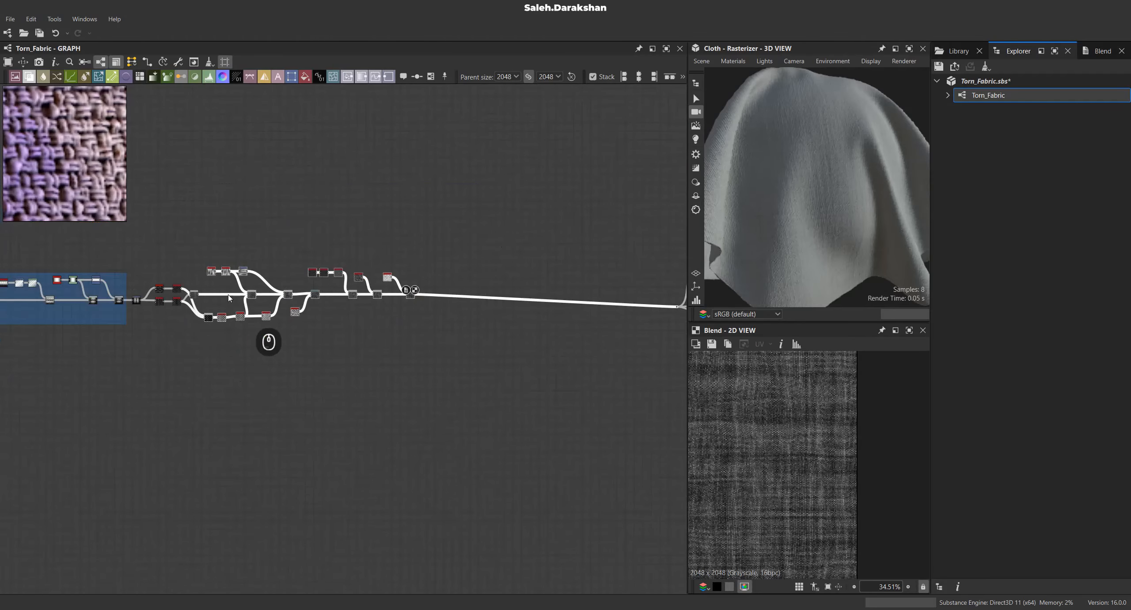
scroll(228, 298, "up", 3)
scroll(555, 248, "down", 1)
left_click_drag(611, 204, 259, 442)
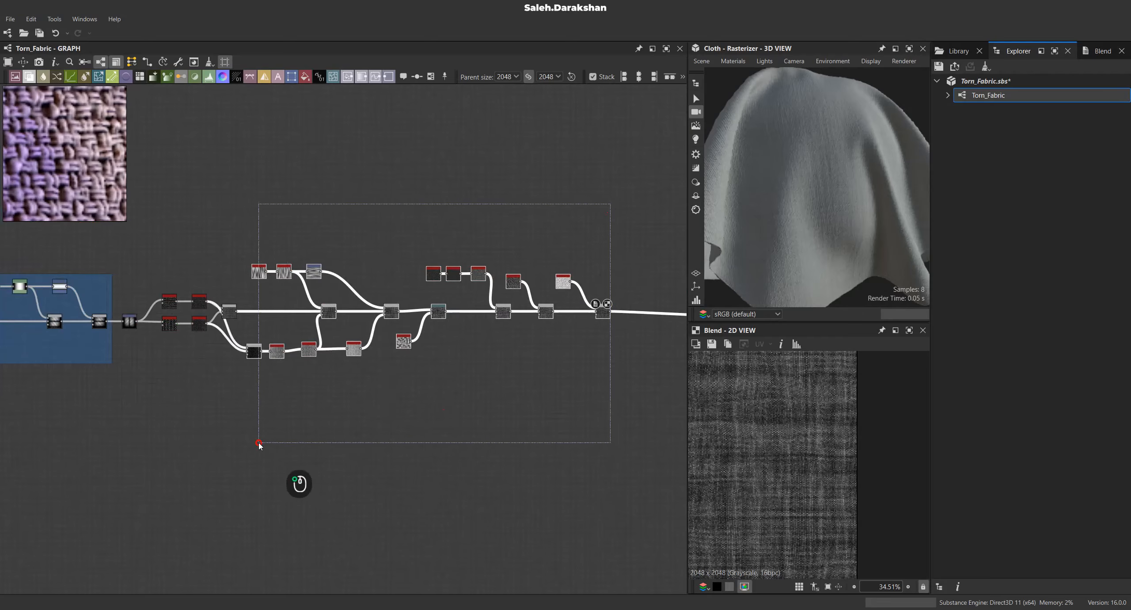
left_click(431, 77)
left_click(369, 256)
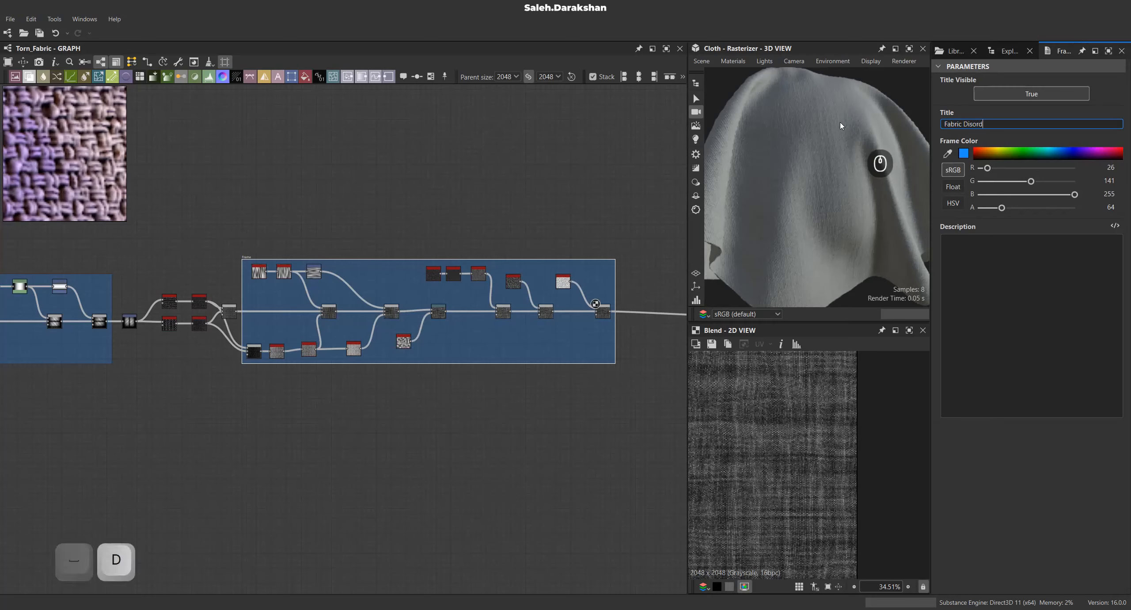
Review the node graph around the Fabric Disorder frame, from the output end back to the weave nodes.
left_click(382, 166)
middle_click_drag(382, 167, 385, 192)
scroll(383, 300, "down", 5)
middle_click_drag(377, 336, 540, 376)
scroll(474, 360, "up", 7)
scroll(474, 364, "down", 6)
left_click_drag(656, 217, 208, 437)
middle_click_drag(548, 310, 318, 312)
scroll(516, 317, "up", 4)
middle_click_drag(200, 298, 350, 308)
middle_click_drag(355, 369, 346, 433)
scroll(338, 397, "up", 3)
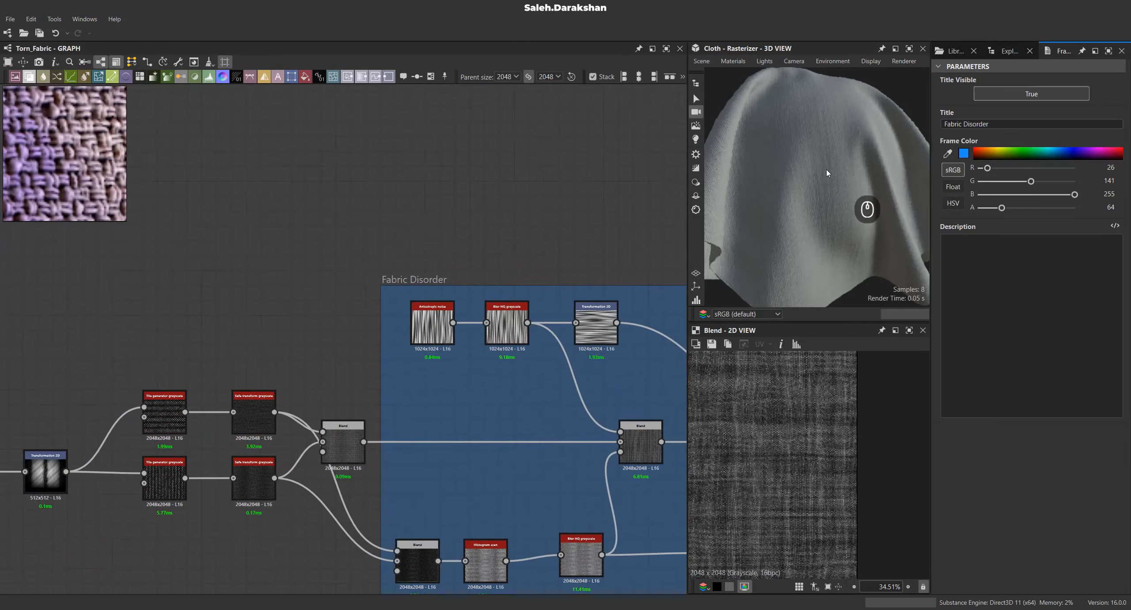
Add a Gradient map on the lower Safe transform output and feed it into the background of a new Blend.
middle_click_drag(294, 325, 365, 331)
key("f")
scroll(788, 432, "down", 2)
middle_click_drag(369, 391, 317, 448)
double_click(320, 434)
scroll(778, 424, "up", 5)
left_click_drag(288, 564, 422, 202)
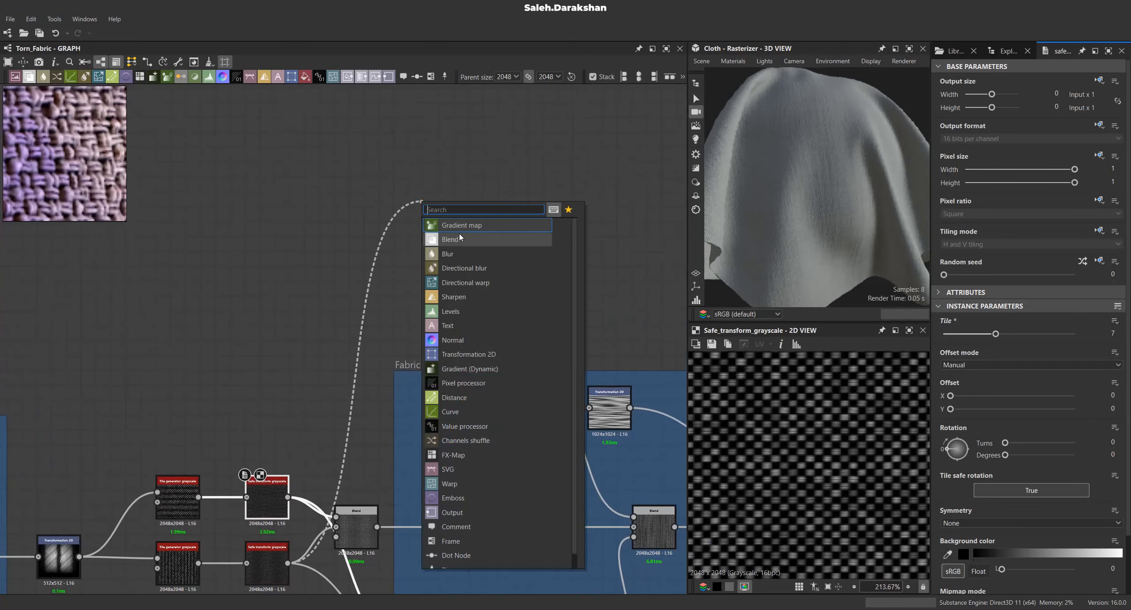
left_click(463, 225)
middle_click_drag(463, 221, 442, 319)
left_click_drag(446, 298, 507, 262)
left_click(509, 286)
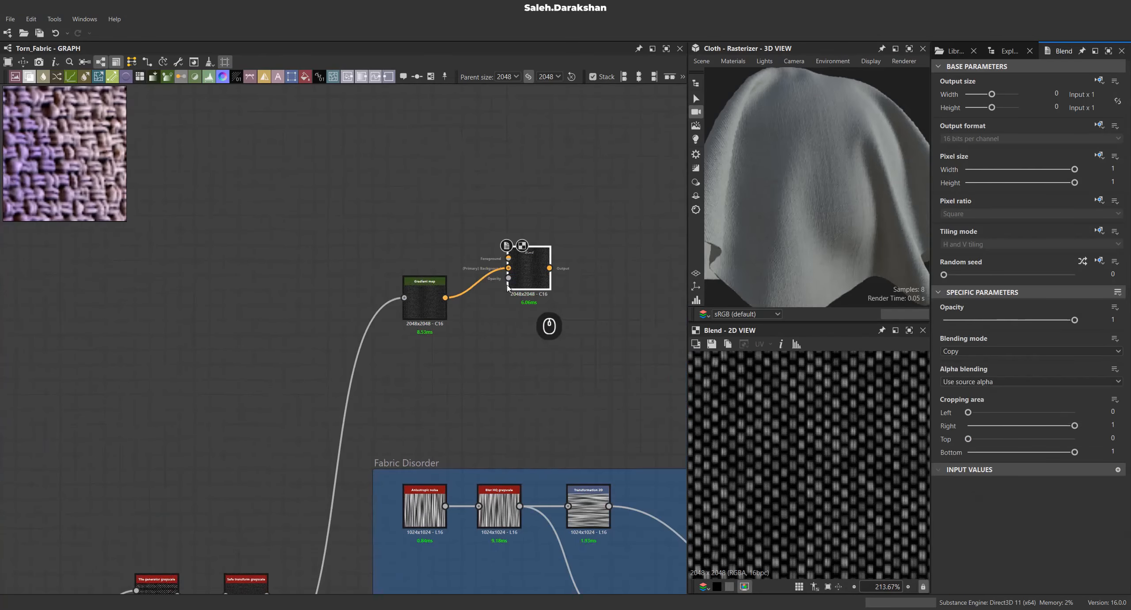
Add a Uniform color node above the gradient map and sample purple (127, 103, 150) from the reference image.
middle_click_drag(428, 199, 432, 238)
left_click_drag(306, 77, 383, 195)
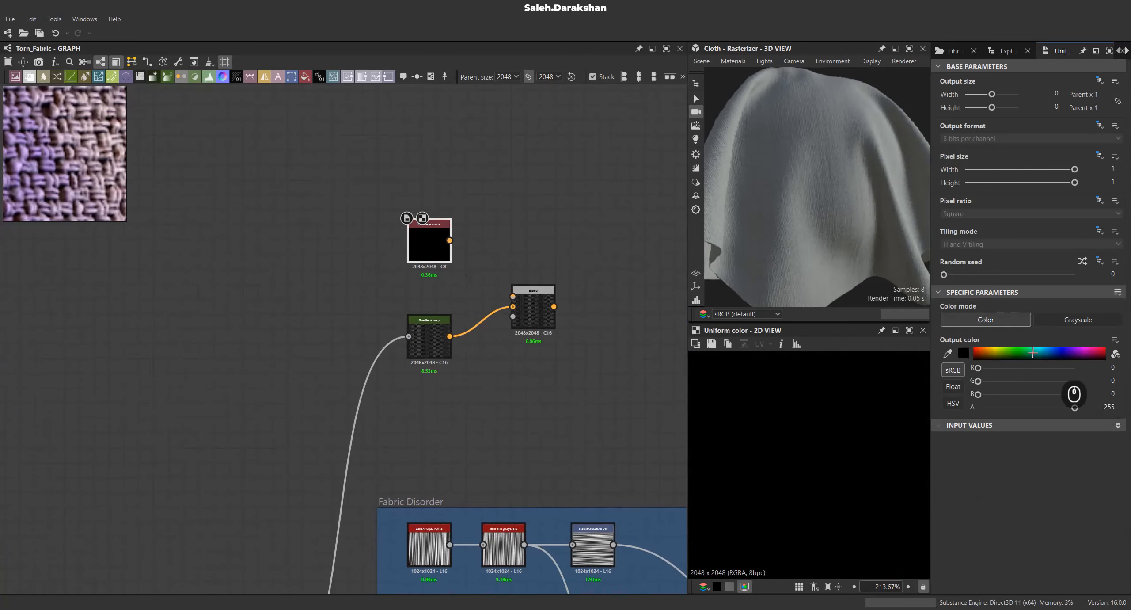
left_click(43, 151)
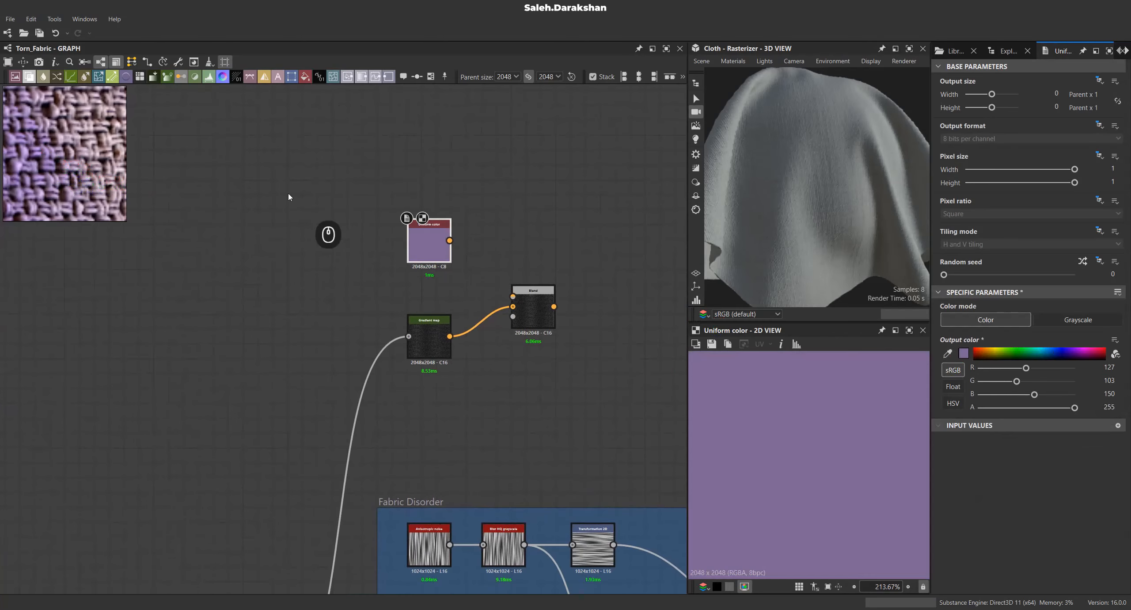
Connect the purple Uniform color to the Blend's foreground and set the blending mode to Overlay.
left_click(532, 300)
left_click(974, 353)
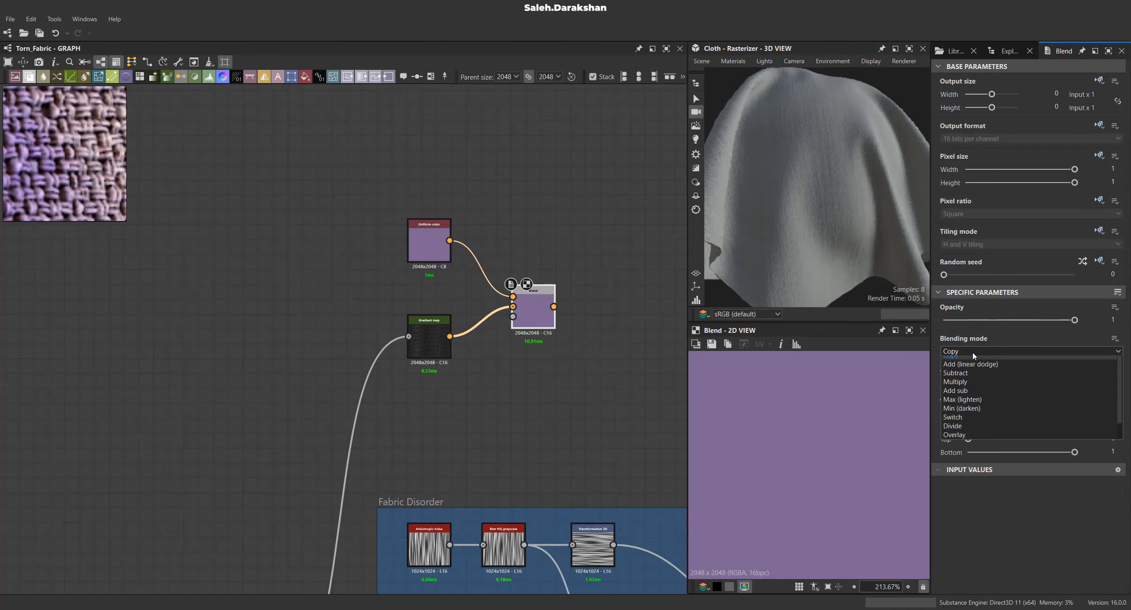
left_click(969, 423)
scroll(841, 423, "up", 2)
scroll(841, 413, "down", 5)
scroll(833, 444, "up", 2)
scroll(428, 325, "down", 5)
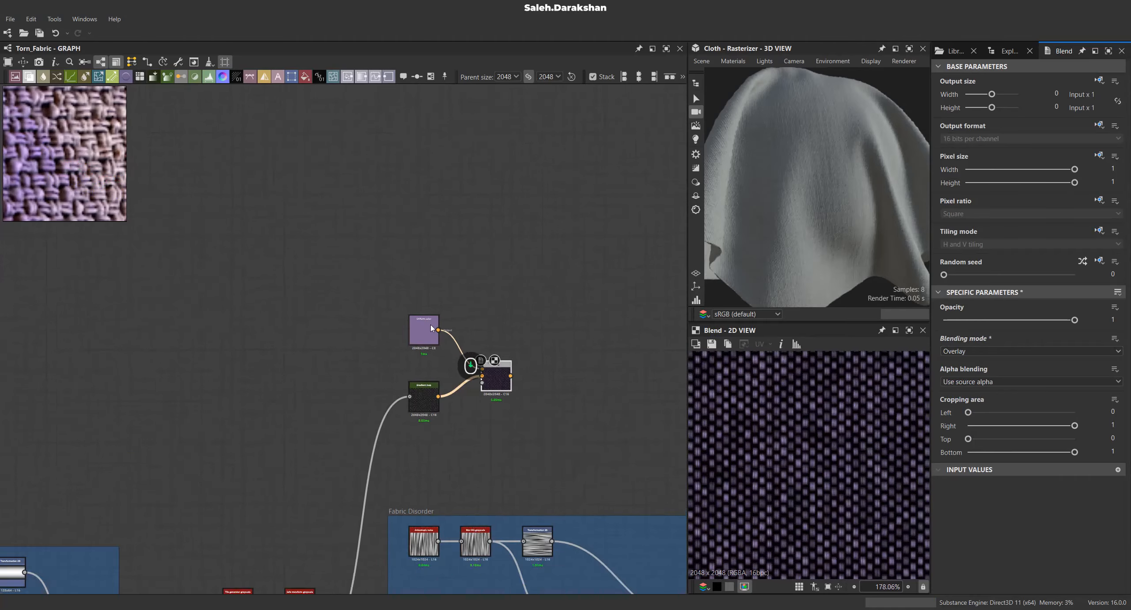
Add a second Gradient map on the upper Safe transform output and connect it to the background of another Blend.
scroll(373, 471, "up", 4)
left_click_drag(413, 250, 384, 200)
type("g")
left_click(446, 268)
left_click(409, 223)
middle_click_drag(301, 154, 318, 235)
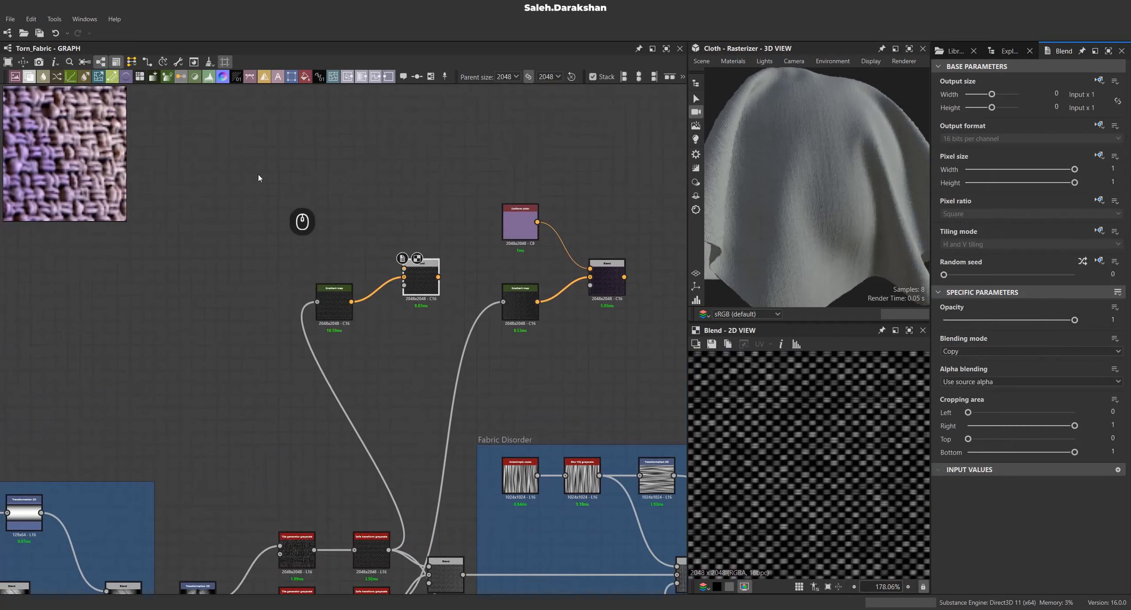
Duplicate the purple Uniform color, recolor the copy turquoise green and connect it to the second Blend's foreground.
left_click(521, 224)
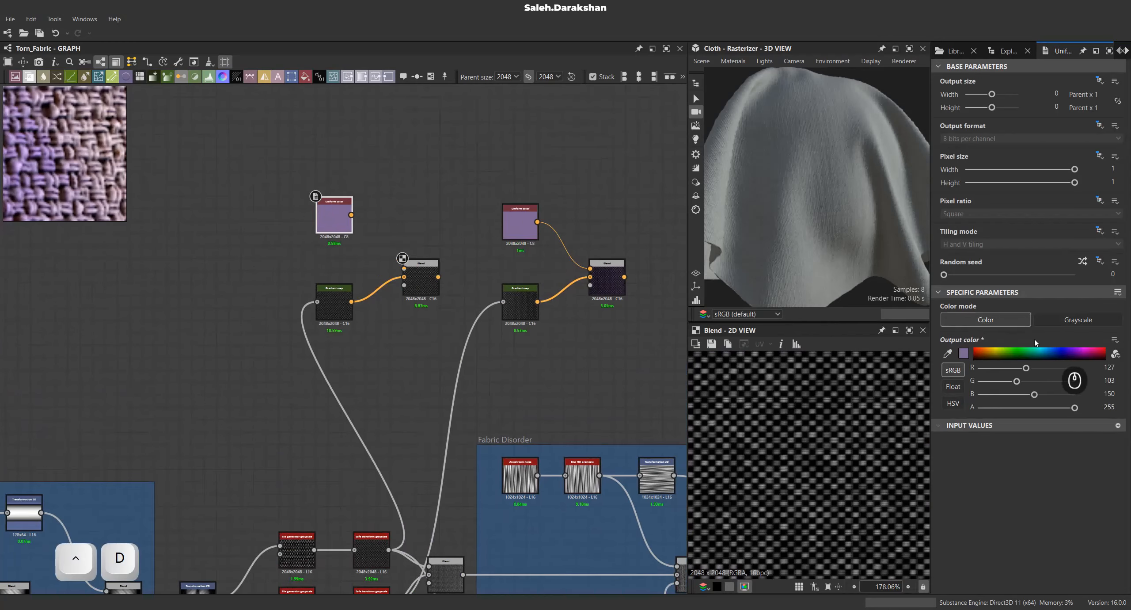
scroll(435, 252, "up", 3)
left_click_drag(291, 190, 382, 279)
left_click(413, 282)
scroll(400, 281, "down", 5)
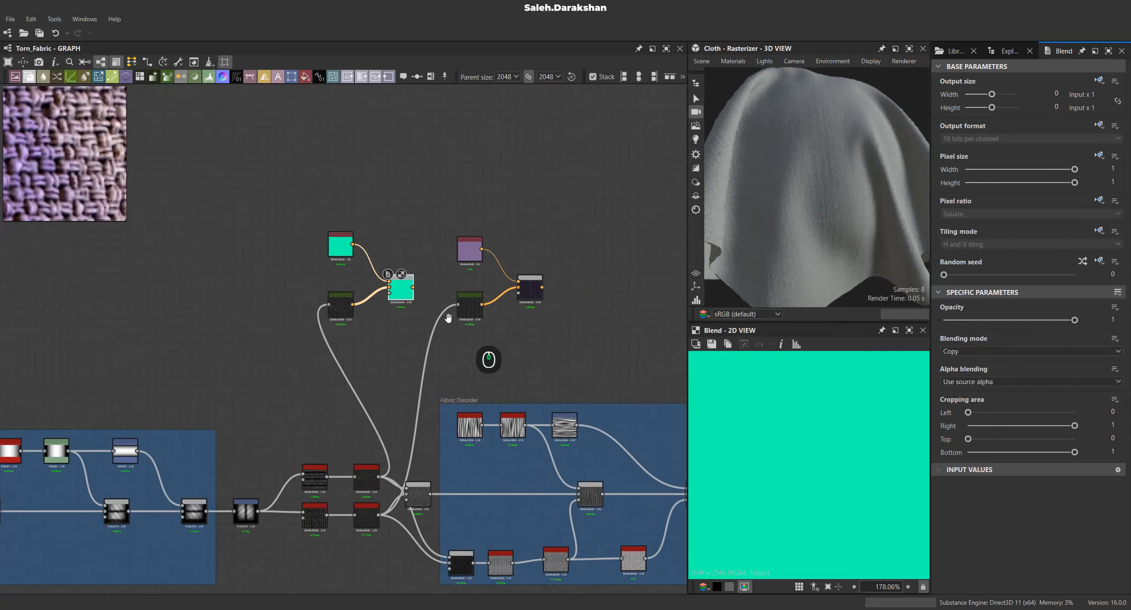
Rearrange the two thread color groups so the turquoise group is stacked directly above the purple one.
middle_click_drag(457, 316, 435, 331)
left_click_drag(548, 230, 255, 357)
left_click_drag(509, 312, 491, 226)
middle_click_drag(461, 280, 458, 340)
left_click(458, 341)
left_click_drag(363, 182, 281, 307)
left_click_drag(369, 278, 498, 173)
left_click(518, 230)
middle_click_drag(509, 252, 447, 339)
Combine the turquoise and purple Blend outputs in a new Blend node set to Max (lighten).
scroll(444, 348, "up", 1)
left_click_drag(441, 364, 551, 302)
left_click(572, 293)
double_click(556, 301)
left_click_drag(441, 240, 539, 296)
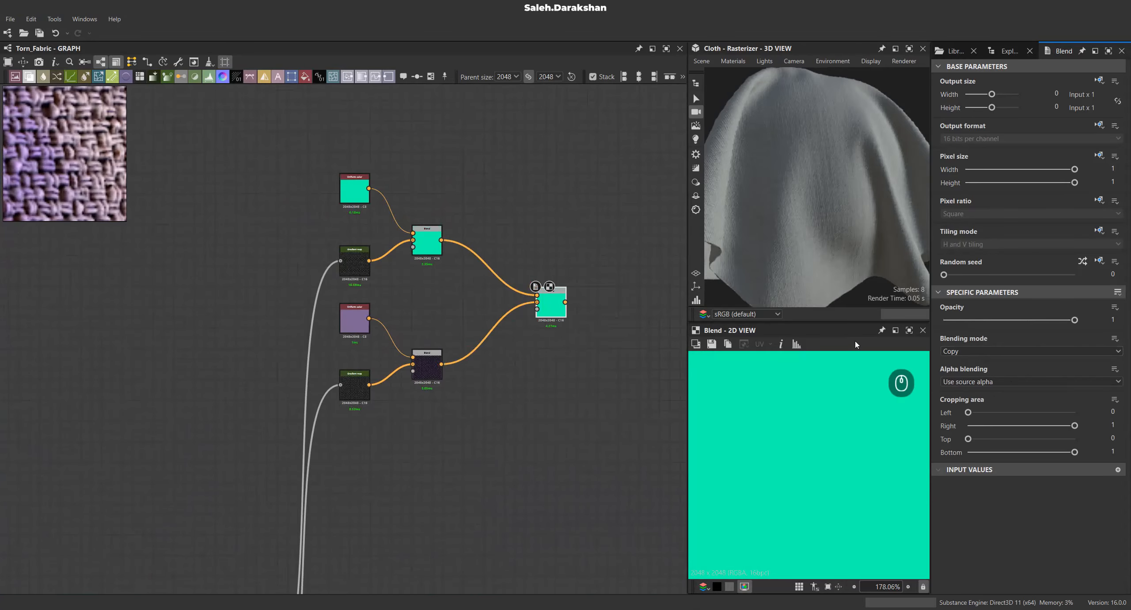
left_click(1030, 351)
left_click(973, 396)
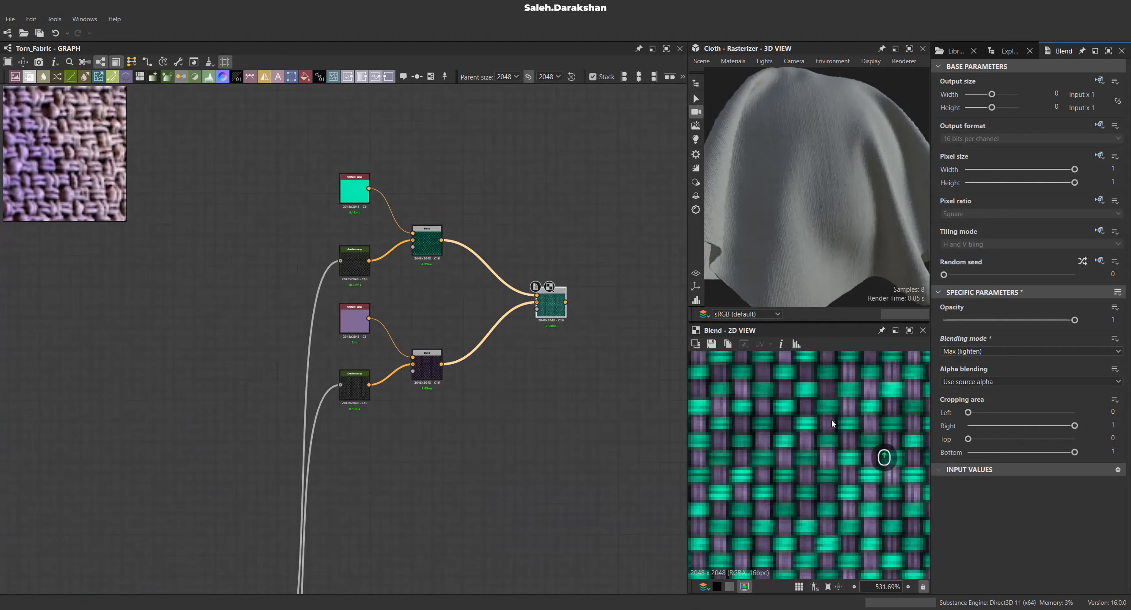
Change the turquoise Uniform color to a saturated pure green.
middle_click_drag(364, 220, 358, 272)
left_click(350, 242)
mouse_move(1001, 352)
left_mouse_down()
mouse_move(990, 351)
mouse_move(1018, 343)
left_mouse_up()
Connect the combined color Blend to the Base color output node.
scroll(436, 381, "down", 8)
middle_click_drag(490, 375, 272, 401)
scroll(327, 394, "up", 5)
left_click_drag(272, 333, 570, 413)
scroll(347, 382, "down", 8)
scroll(570, 370, "up", 4)
scroll(571, 414, "up", 6)
middle_click_drag(571, 413, 462, 401)
left_click_drag(570, 414, 542, 324)
Inspect the colored weave up close in the 3D view, then delete the disconnected Uniform color near the Base color output.
scroll(440, 383, "down", 5)
scroll(442, 382, "up", 10)
scroll(813, 206, "up", 6)
scroll(819, 209, "up", 4)
scroll(825, 197, "down", 5)
left_click_drag(460, 318, 437, 224)
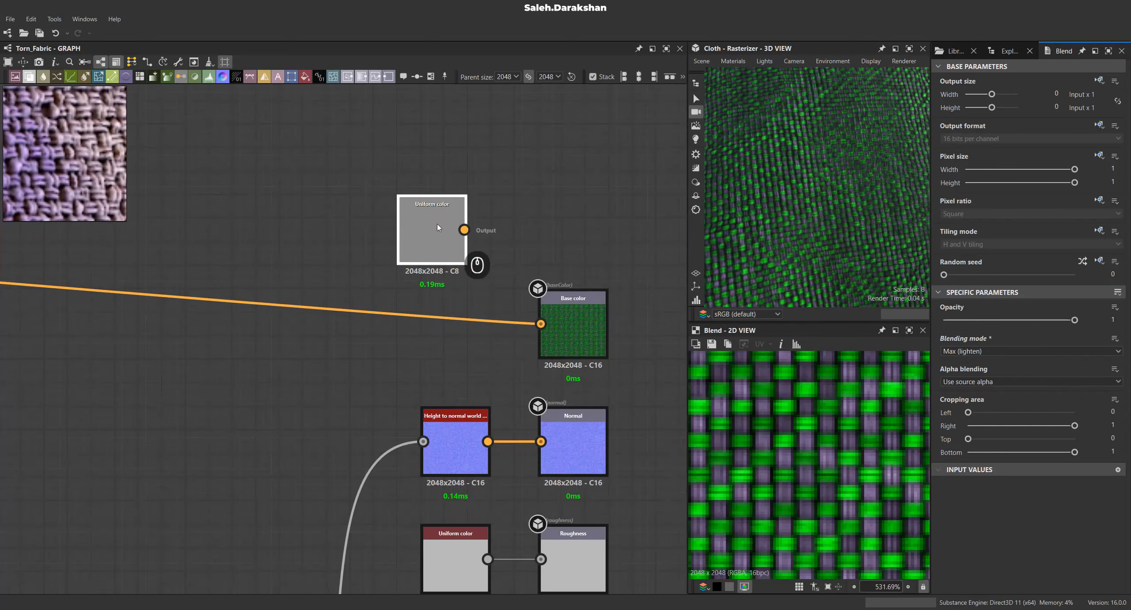
key("Delete")
Duplicate the Warp node from the Fabric Disorder frame and insert the copy between the combined color Blend and Base color.
scroll(476, 271, "down", 8)
middle_click_drag(106, 301, 392, 331)
scroll(394, 331, "up", 4)
middle_click_drag(437, 358, 382, 387)
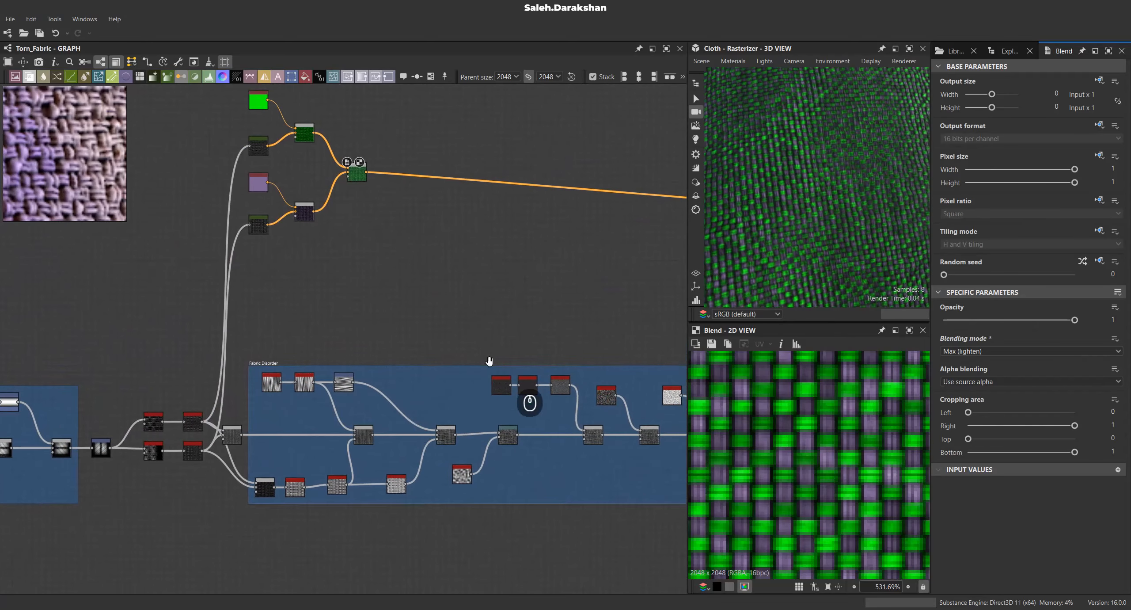
middle_click_drag(490, 361, 396, 383)
scroll(415, 473, "up", 4)
left_click(416, 435)
key("ctrl+d")
scroll(490, 305, "down", 6)
left_click_drag(425, 445, 508, 221)
scroll(438, 175, "up", 6)
scroll(475, 211, "up", 3)
scroll(473, 286, "down", 3)
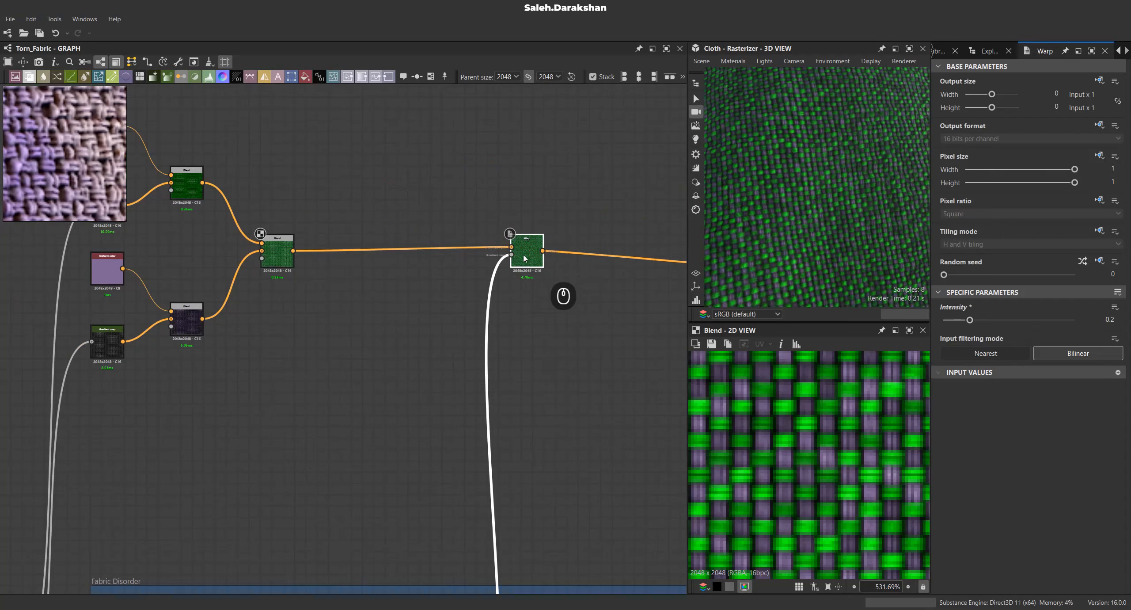
Bypass the color Warp to compare the fabric in the 3D view, then route Base color through the Warp again.
left_click_drag(543, 251, 293, 251, "shift")
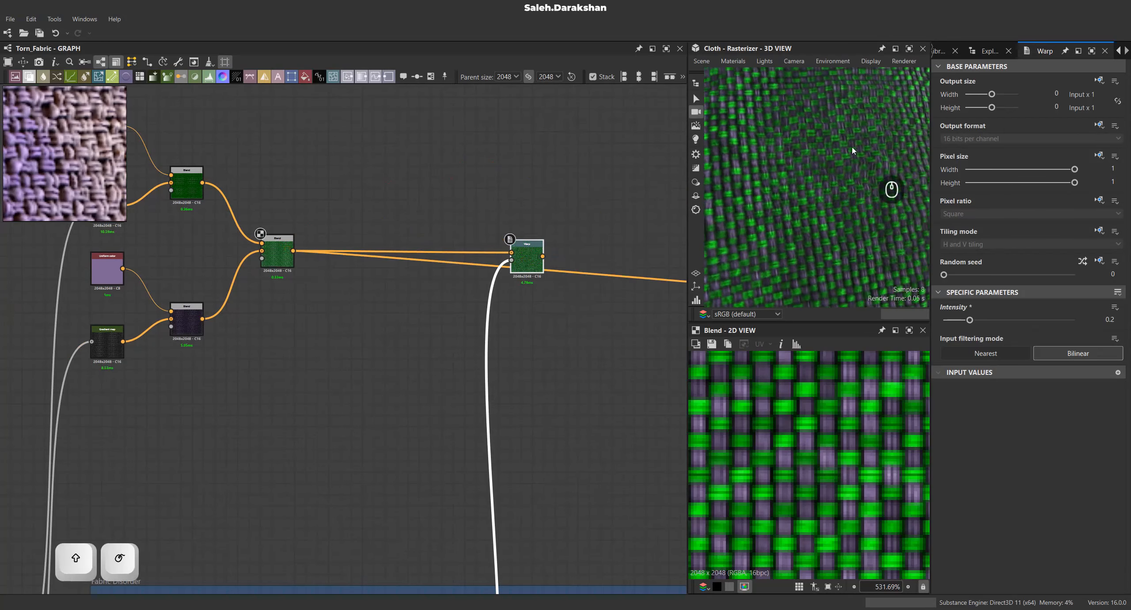
left_click_drag(293, 250, 543, 256, "shift")
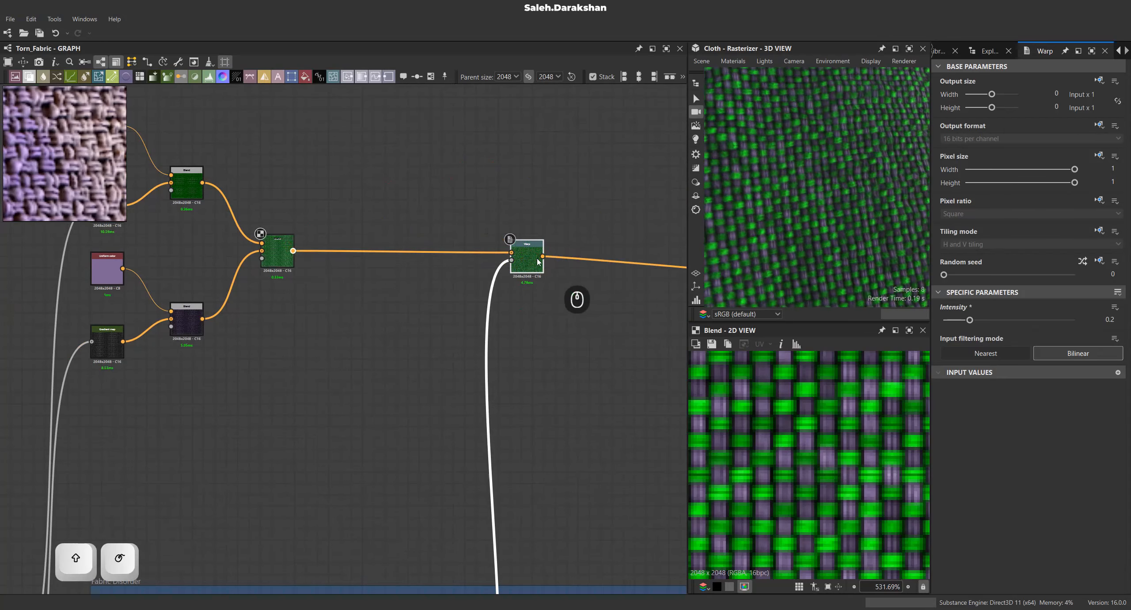
scroll(853, 194, "up", 3)
scroll(813, 221, "down", 6)
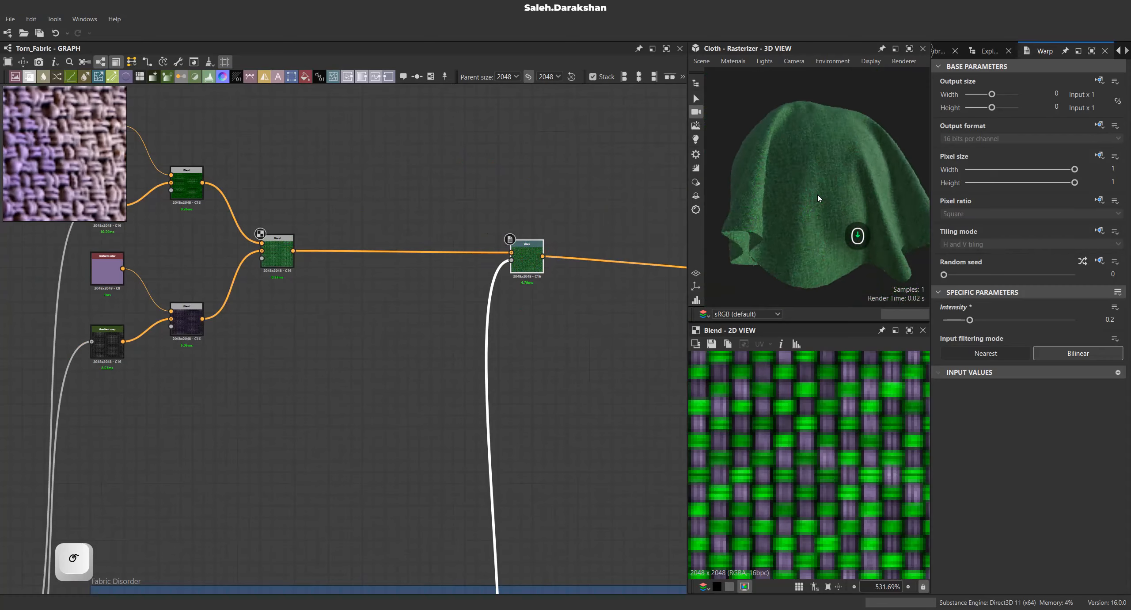
scroll(821, 195, "up", 8)
scroll(823, 196, "down", 3)
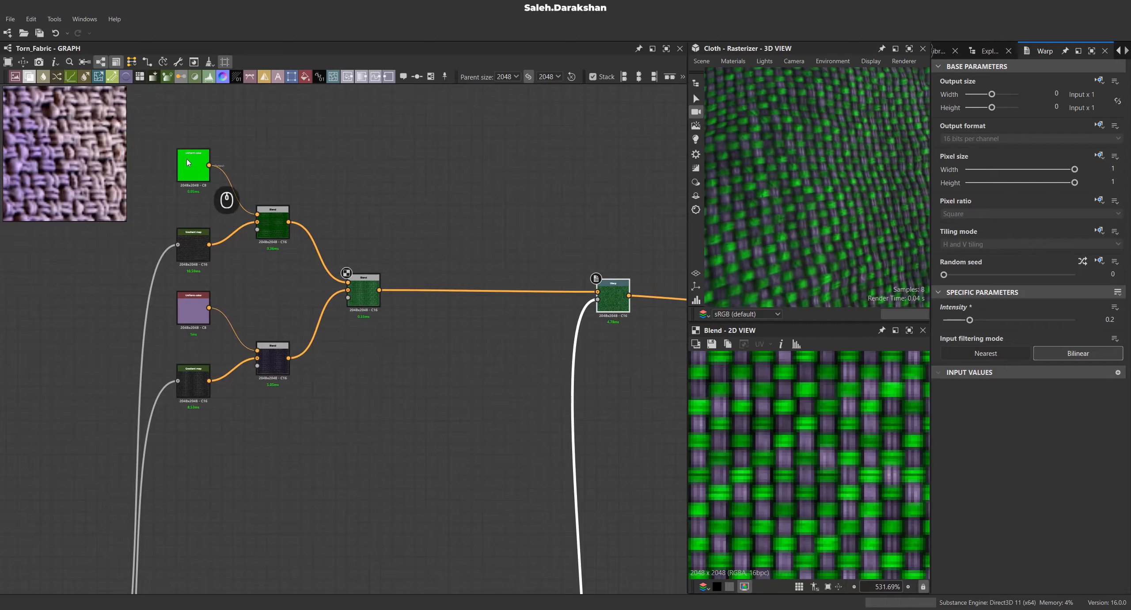
Try green (0, 255, 68) on the upper Uniform color and orange (213, 95, 0) on the lower one.
left_click(189, 162)
left_click_drag(1040, 353, 1015, 381)
scroll(867, 241, "down", 5)
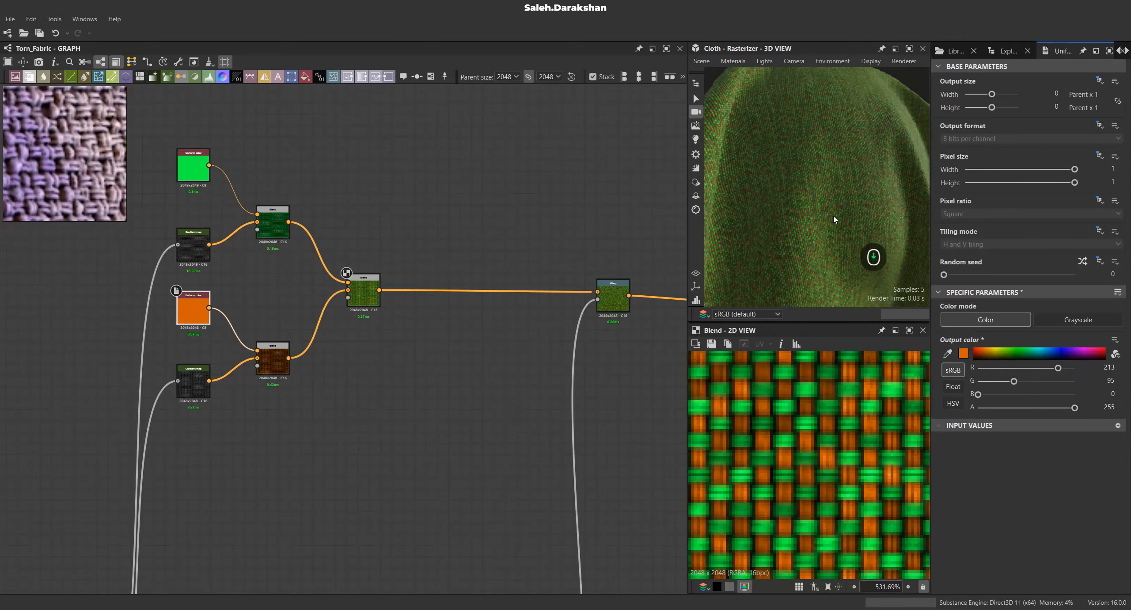
scroll(781, 198, "up", 10)
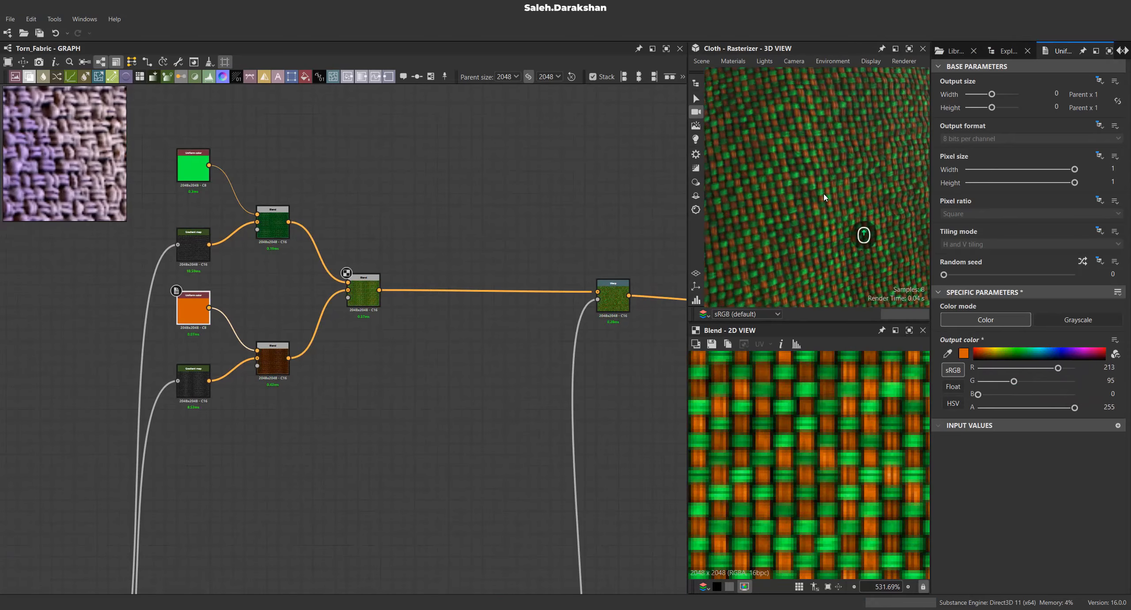
Undo the orange recolor and set the upper Uniform color to light purple (192, 154, 219) sampled from the reference image.
middle_click_drag(440, 250, 500, 284)
left_click(250, 204)
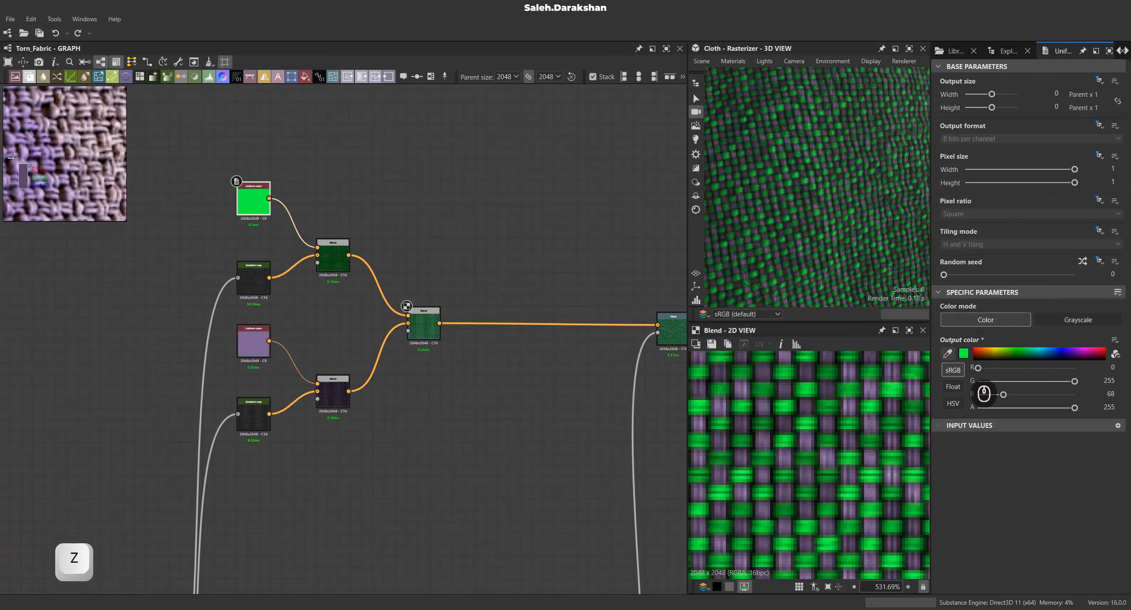
left_click(43, 151)
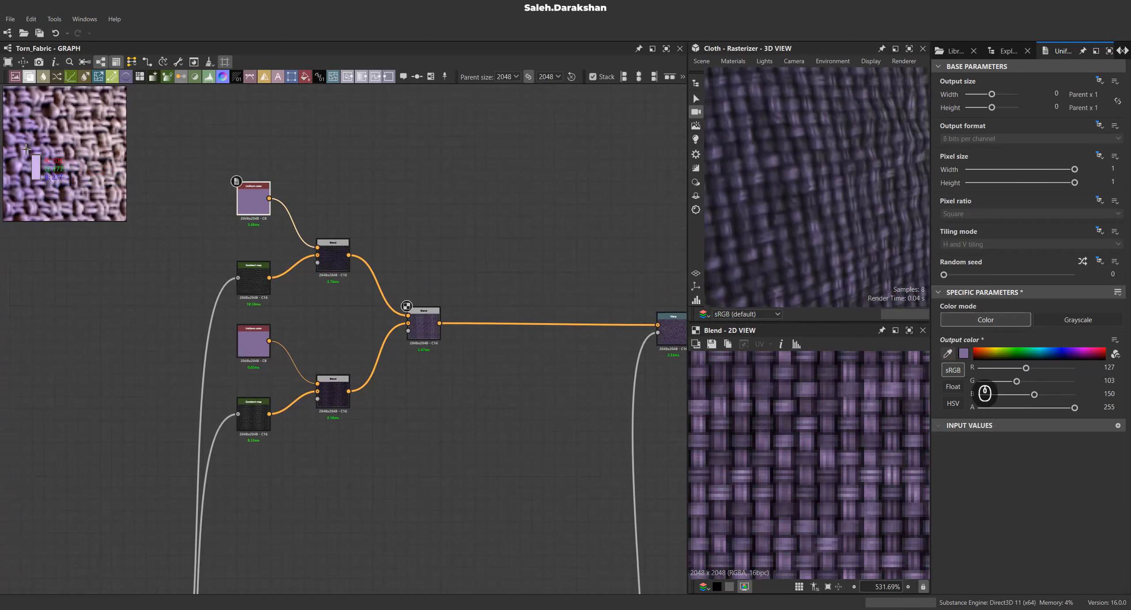
left_click(23, 150)
scroll(811, 175, "down", 5)
scroll(818, 191, "up", 5)
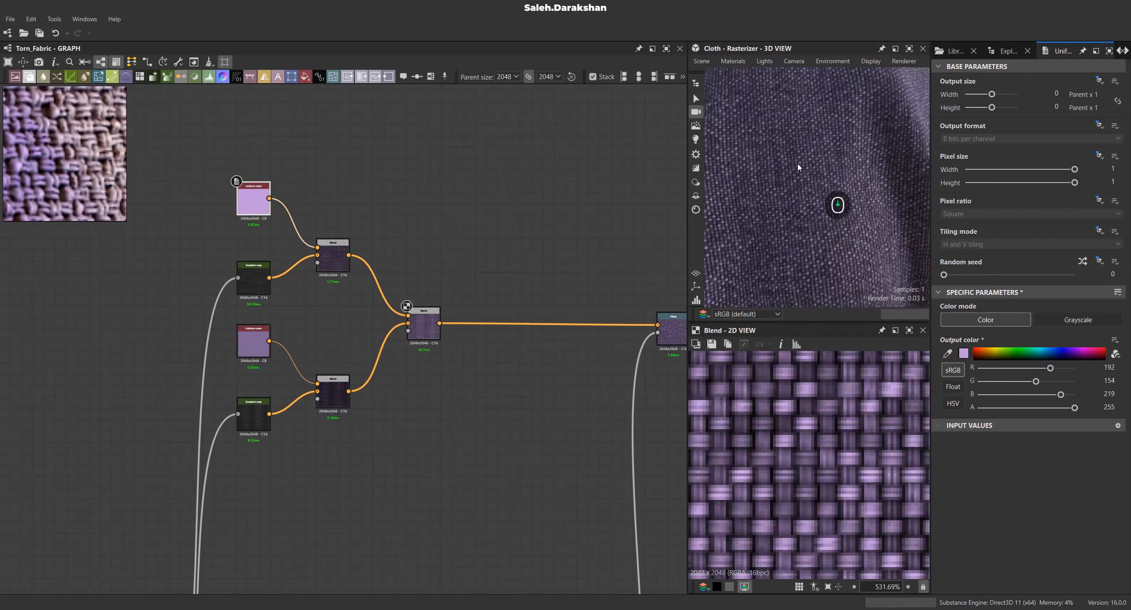
Save the Torn_Fabric package.
scroll(818, 191, "up", 2)
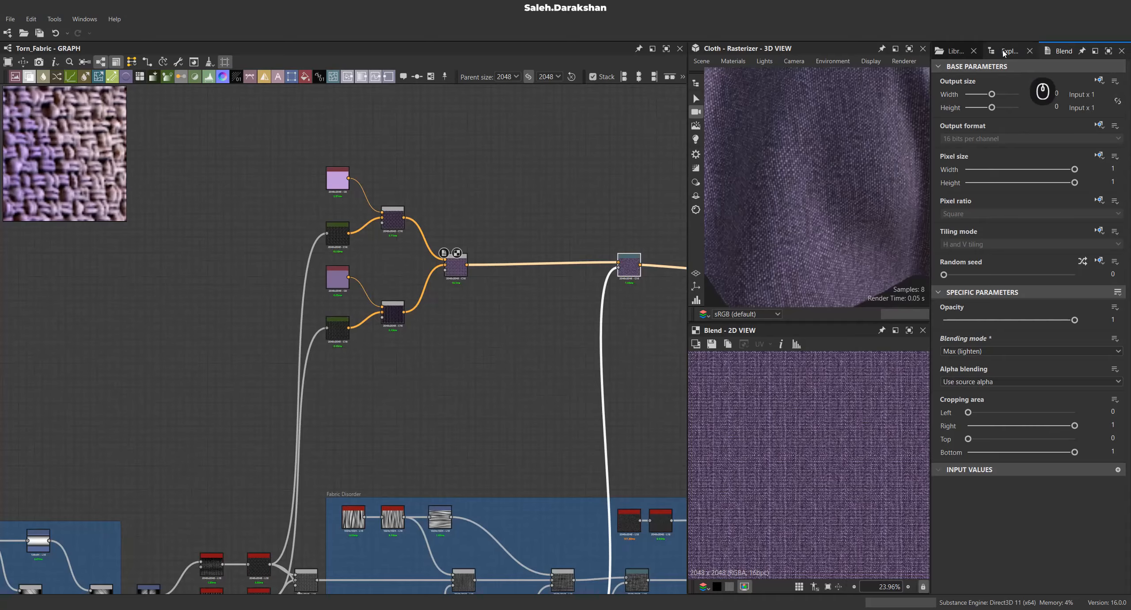
left_click(1004, 51)
left_click(940, 67)
Add a Curvature smooth node and place it below the link between the color Warp and Base color.
middle_click_drag(596, 256, 478, 267)
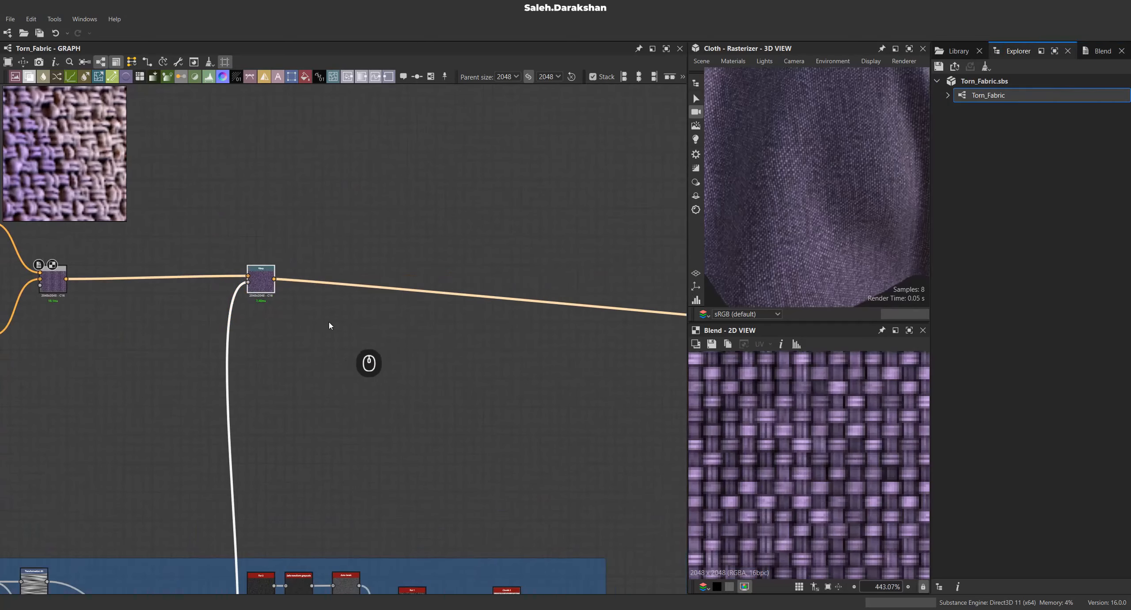
key("space")
type("curvature")
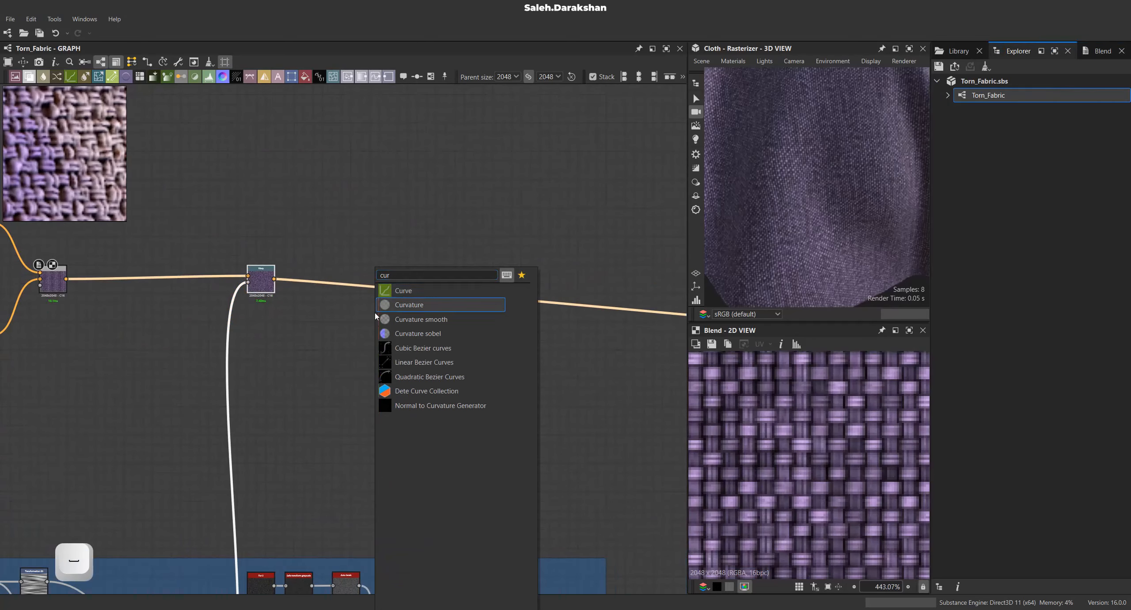
left_click(376, 316)
left_click_drag(297, 281, 409, 352)
scroll(349, 347, "up", 2)
scroll(409, 351, "up", 5)
scroll(392, 356, "down", 5)
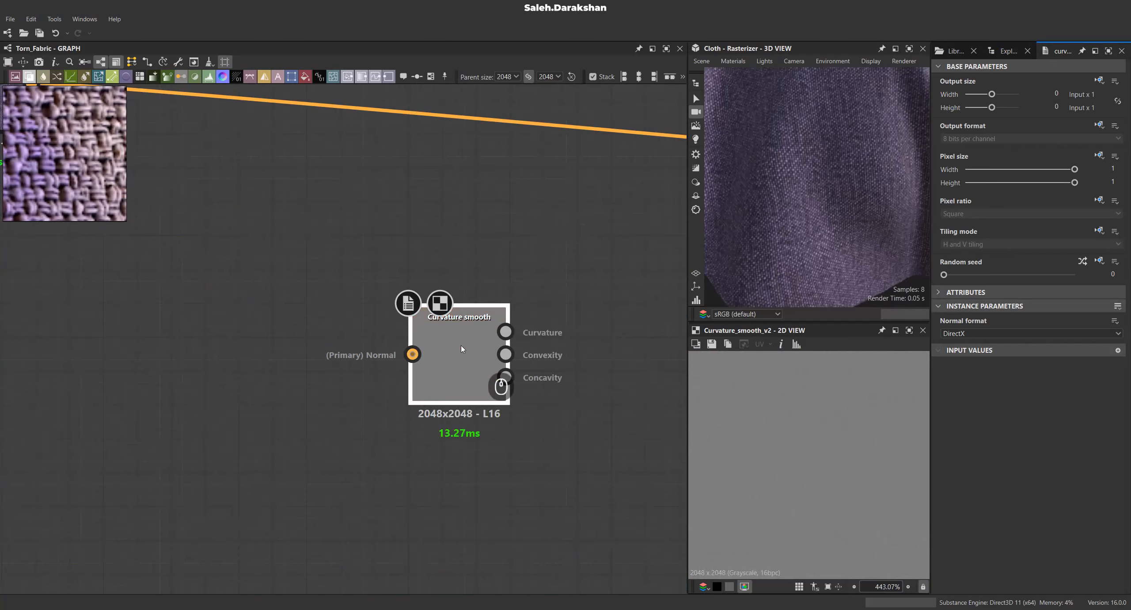
Move the Height to normal node away from the Normal output and branch a Dot node named "Normal" from it.
middle_click_drag(461, 345, 416, 261)
scroll(416, 261, "up", 3)
left_click_drag(442, 309, 300, 309)
middle_click_drag(349, 334, 371, 357)
left_click_drag(358, 364, 455, 292, "alt")
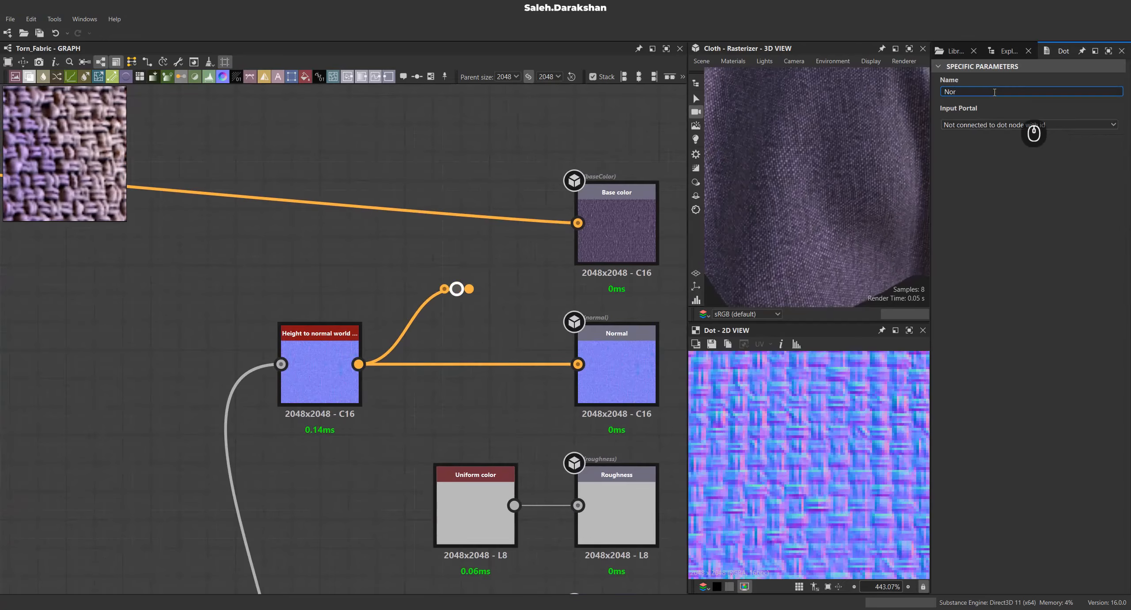
Add another Dot node with its input portal set to Normal and connect it to the Curvature smooth input.
scroll(464, 283, "down", 3)
scroll(599, 322, "down", 3)
scroll(253, 328, "up", 3)
scroll(470, 308, "up", 3)
scroll(470, 308, "up", 2)
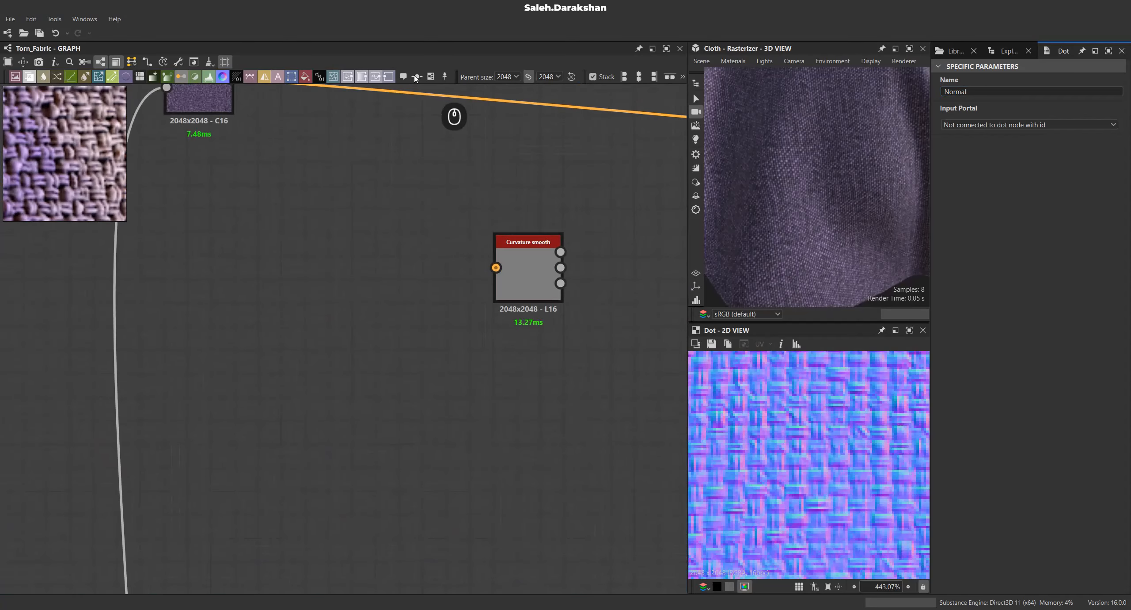
left_click_drag(417, 77, 396, 237)
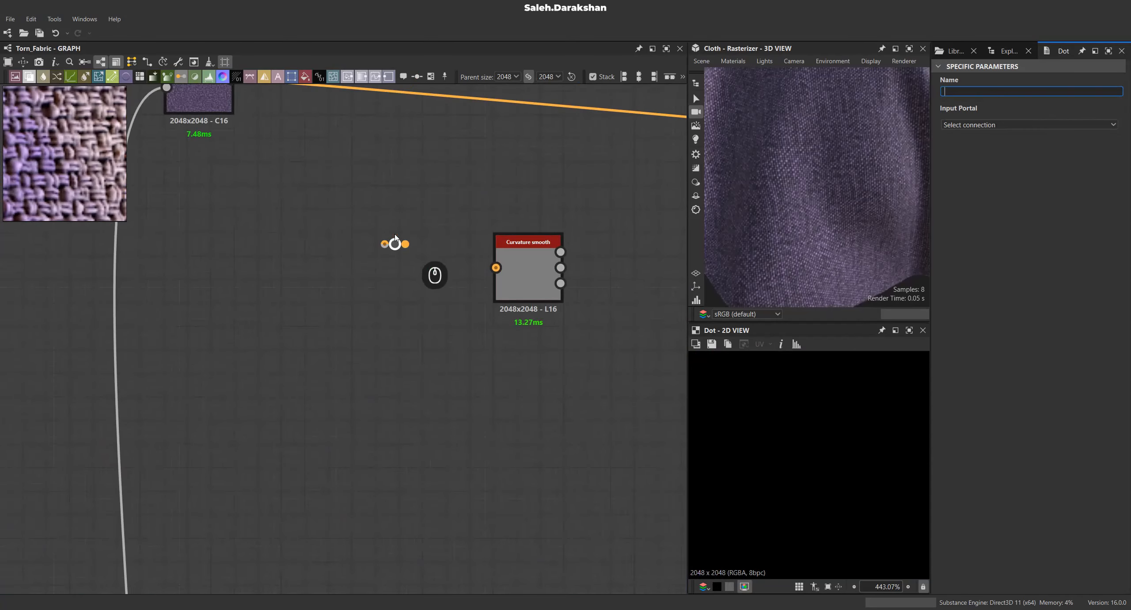
left_click(980, 135)
scroll(385, 261, "down", 5)
scroll(306, 311, "up", 6)
scroll(204, 299, "up", 1)
left_click_drag(198, 299, 326, 309)
Set the Curvature smooth node's normal format to OpenGL and preview its curvature map.
double_click(354, 328)
scroll(805, 419, "down", 5)
left_click(953, 334)
left_click(955, 351)
scroll(831, 410, "down", 3)
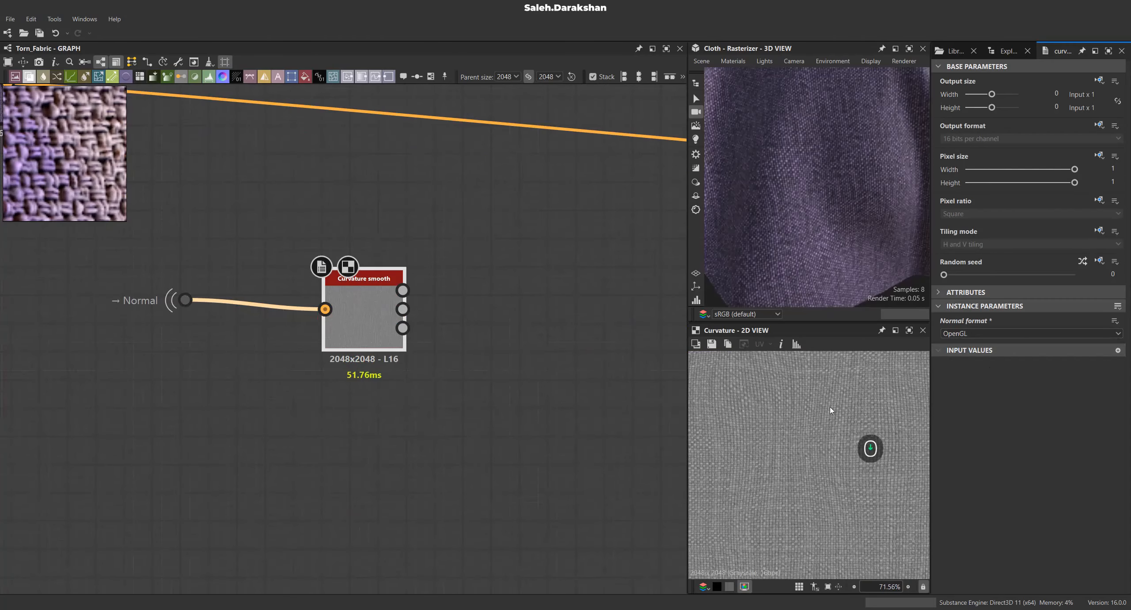
Add a Gradient map node fed by the Curvature smooth output and place it above the Base color link.
scroll(830, 410, "up", 4)
scroll(344, 405, "down", 1)
left_click_drag(358, 403, 481, 358)
type("gra")
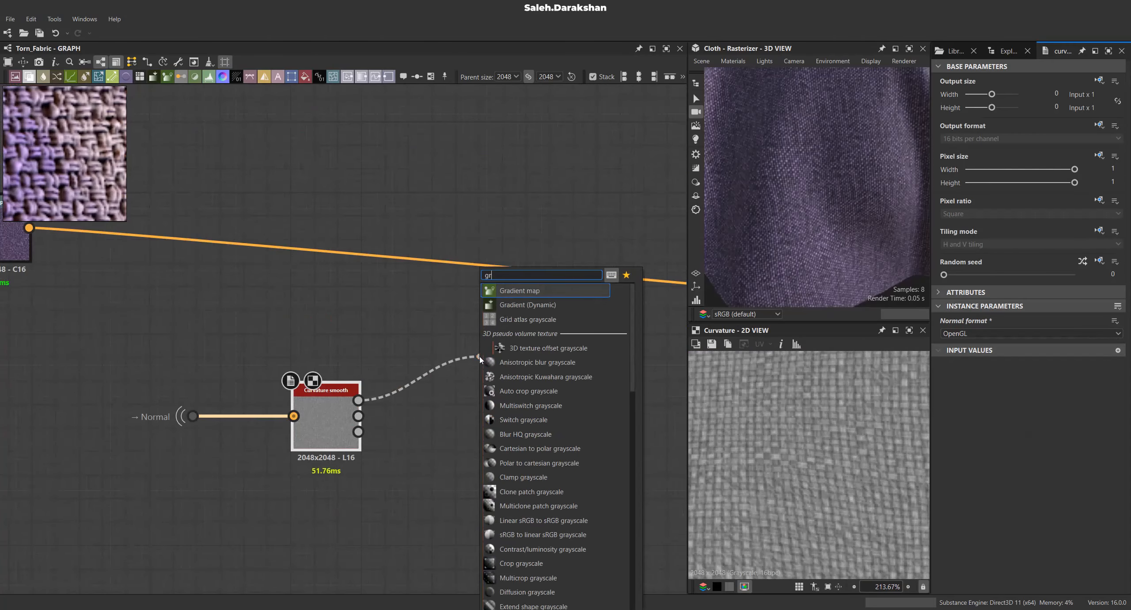
left_click(526, 292)
middle_click_drag(490, 394, 520, 469)
left_click_drag(533, 419, 462, 255)
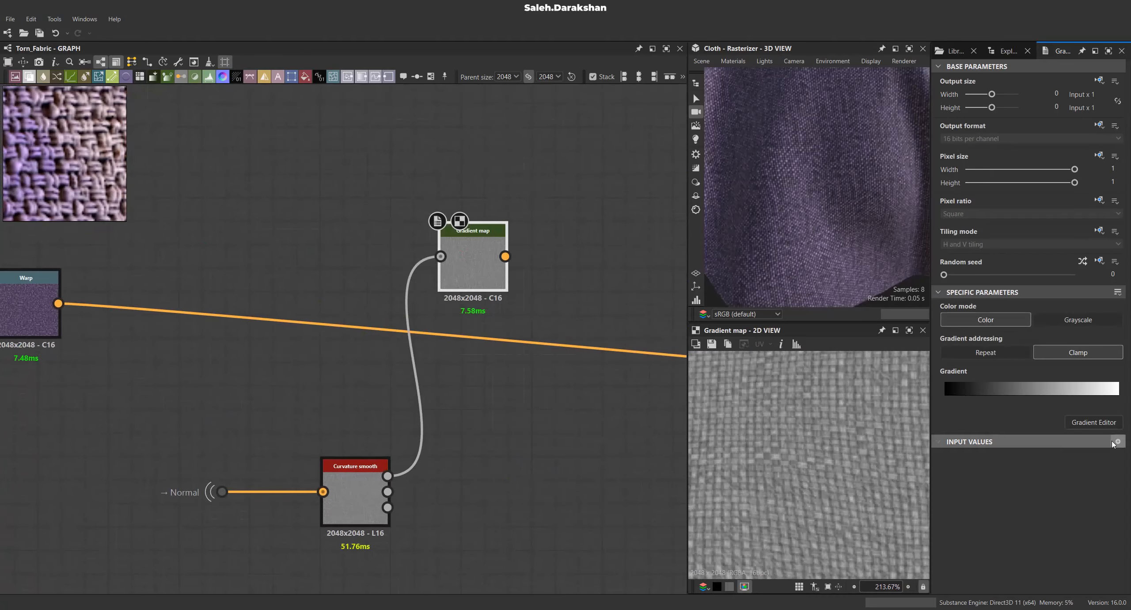
Sample the Gradient map's colors from the purple weave in the reference photo.
left_click(1095, 423)
left_click_drag(79, 181, 184, 211)
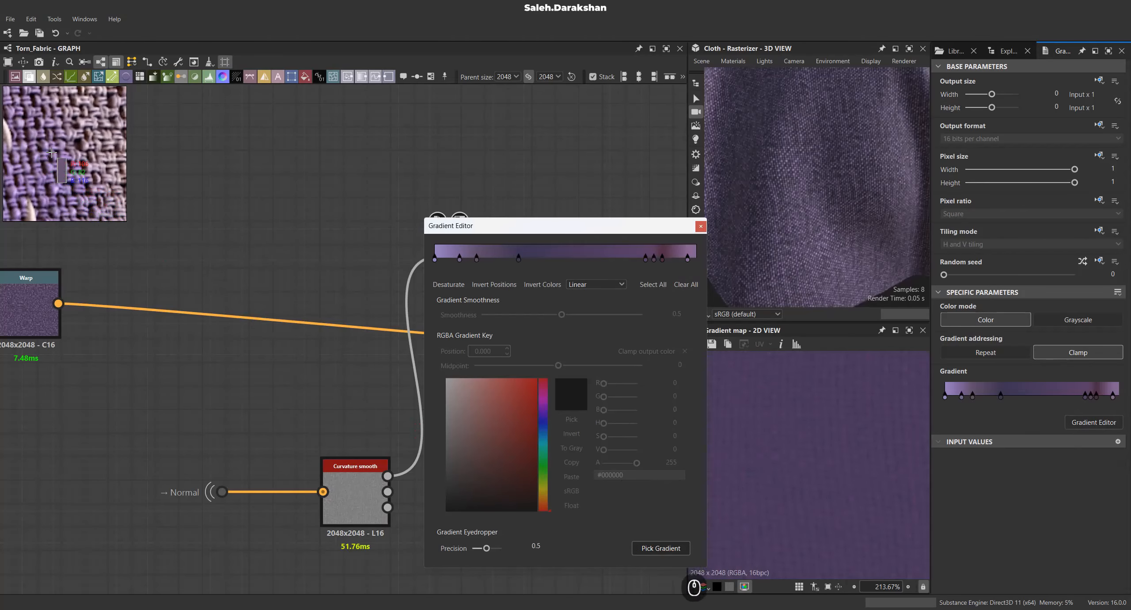
left_click_drag(65, 154, 75, 166)
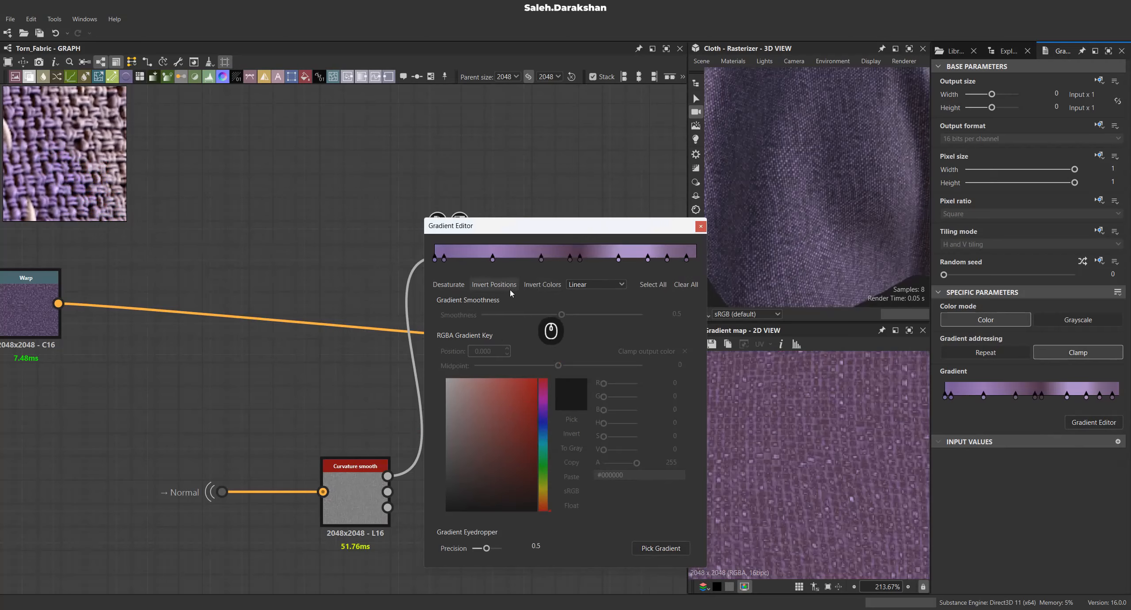
Invert the gradient key positions, comparing both orientations on the weave, and close the Gradient Editor.
left_click(494, 285)
left_click(494, 285)
left_click(494, 285)
left_click(494, 285)
left_click(493, 285)
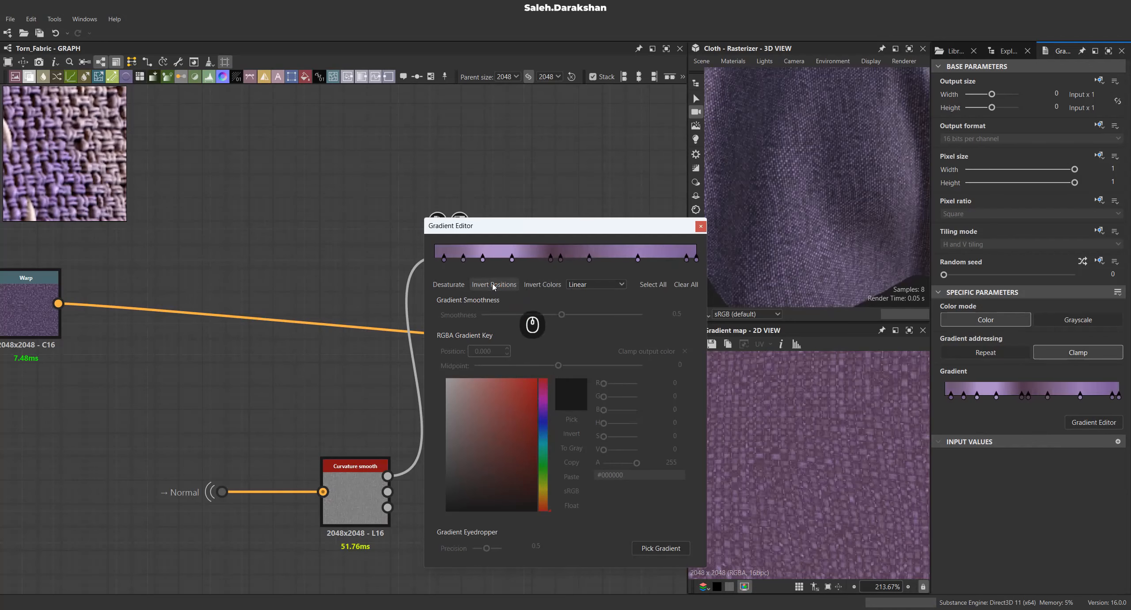
left_click(493, 285)
left_click(494, 285)
scroll(798, 461, "up", 5)
left_click(701, 226)
Add a Blend node with the color Warp as background and the Gradient map as foreground.
scroll(405, 407, "down", 5)
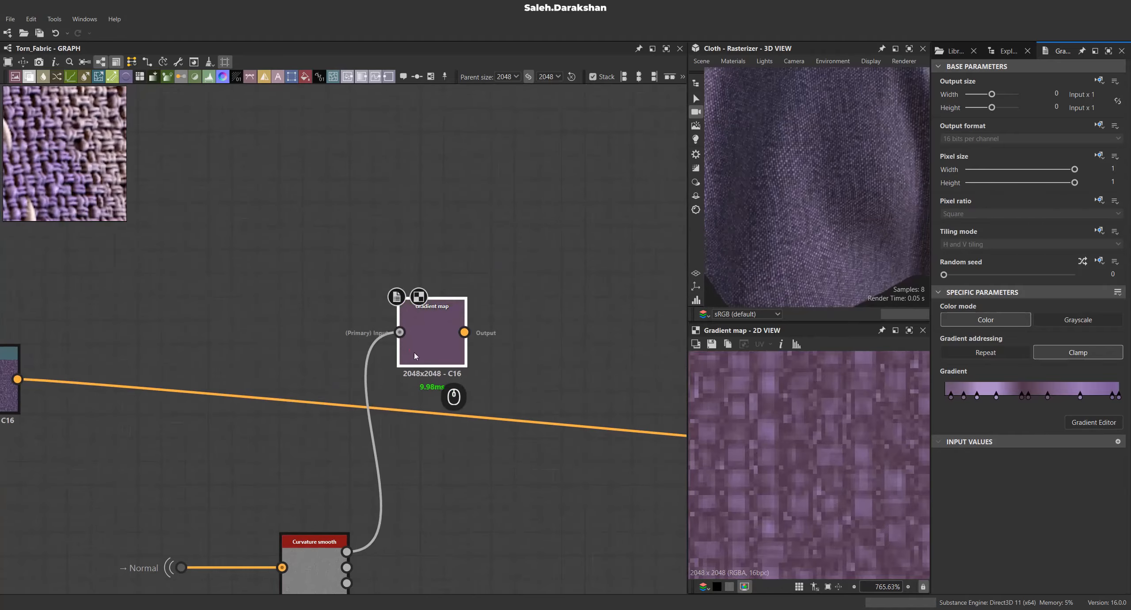
left_click_drag(460, 377, 460, 379)
left_click(504, 291)
scroll(486, 389, "up", 4)
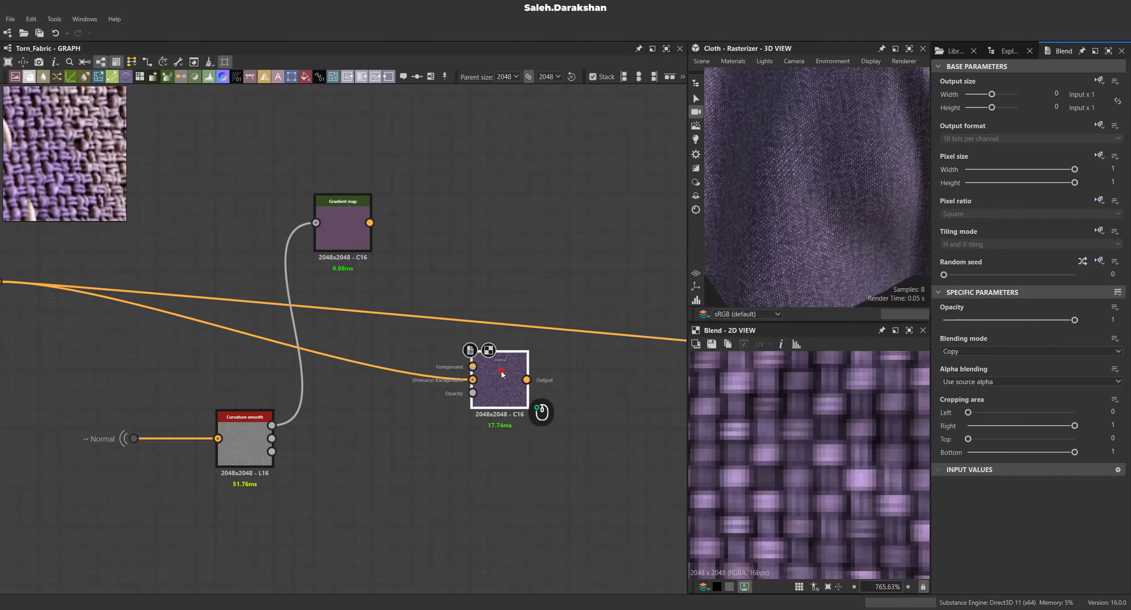
scroll(844, 427, "down", 6)
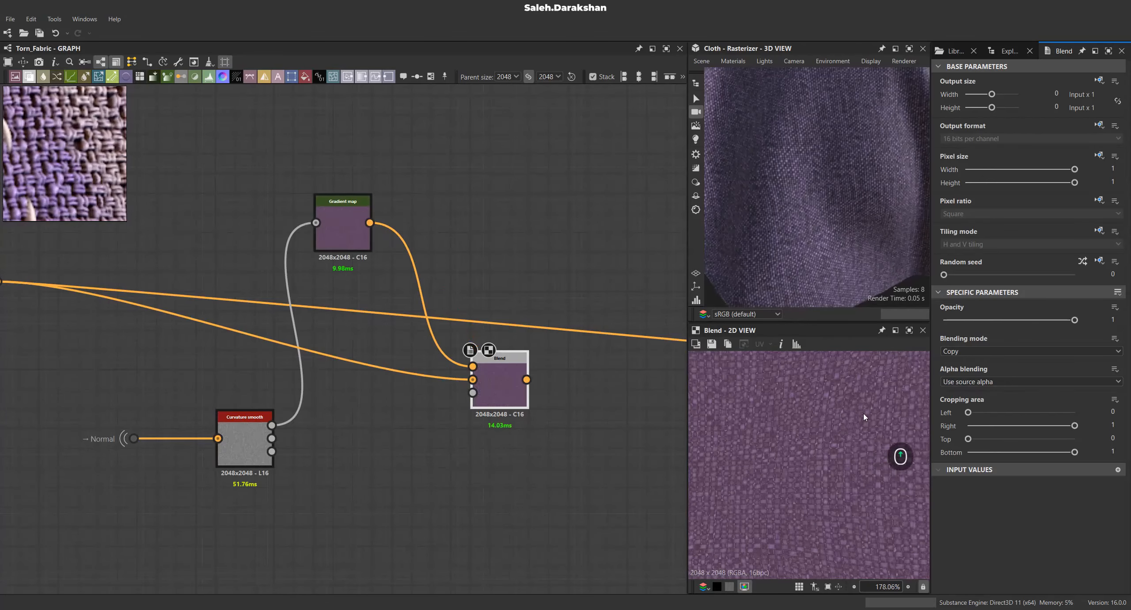
Set the new Blend's opacity to 0.35 and check the weave color in its preview.
left_click_drag(1049, 321, 998, 323)
scroll(819, 429, "up", 8)
scroll(818, 429, "down", 5)
scroll(424, 374, "down", 5)
scroll(248, 341, "up", 3)
Compare the color Warp's preview with the Blend's preview at several zoom levels.
double_click(255, 330)
scroll(865, 412, "up", 3)
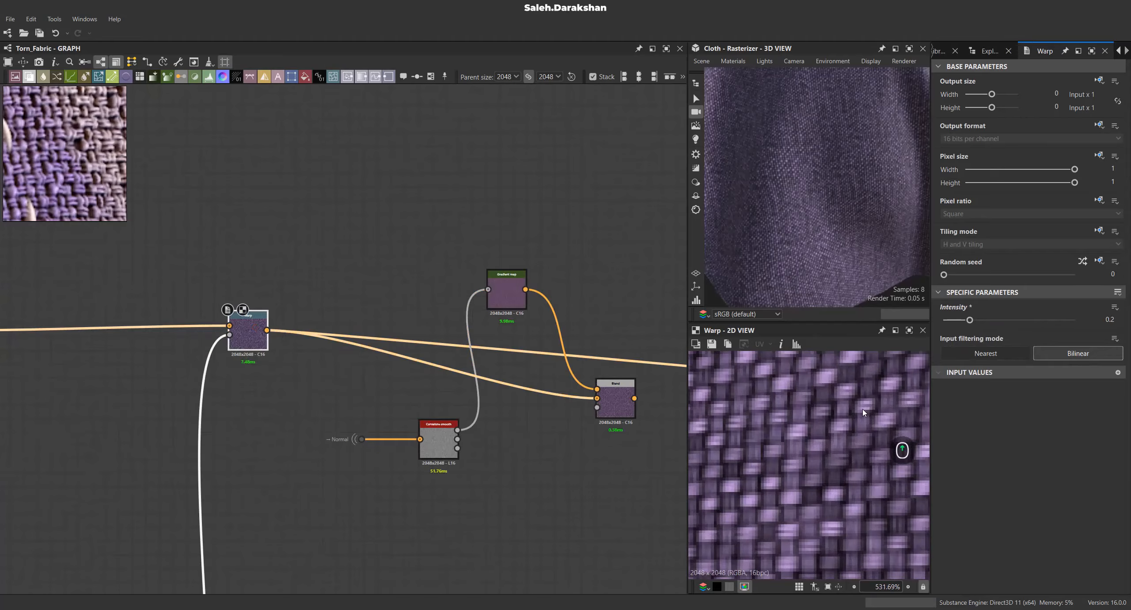
double_click(614, 395)
scroll(844, 451, "down", 3)
scroll(765, 442, "down", 1)
scroll(825, 433, "down", 1)
scroll(825, 433, "down", 1)
Transfer the Warp's Base color link to the Blend's output and line the Blend up with the Warp.
left_click_drag(270, 330, 641, 407, "shift")
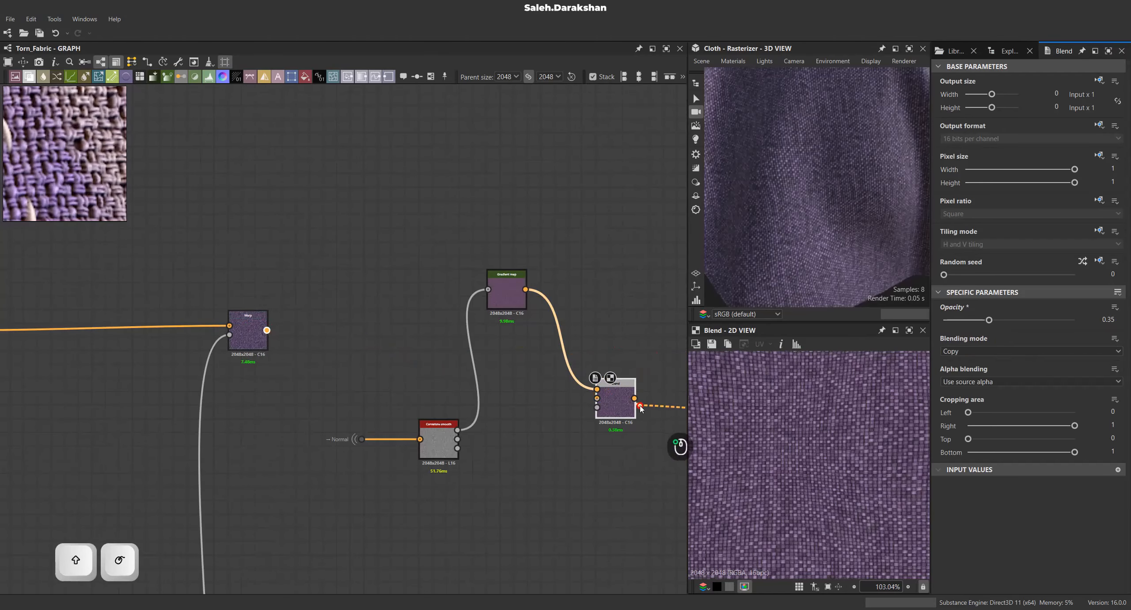
scroll(760, 205, "down", 4)
scroll(811, 174, "up", 6)
scroll(814, 179, "down", 2)
mouse_move(813, 180)
middle_mouse_down()
mouse_move(808, 221)
mouse_move(821, 181)
middle_mouse_up()
left_click_drag(613, 408, 612, 339)
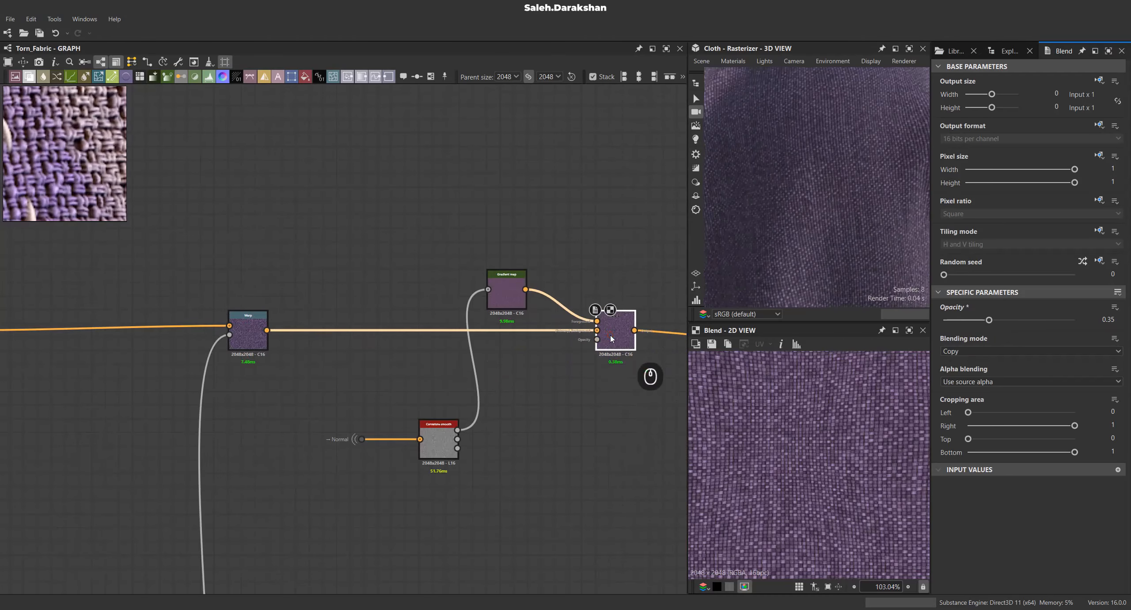
Rearrange the Normal dot, Curvature smooth and Gradient map in a row above the Warp-to-Blend link.
left_click_drag(345, 460, 435, 438)
left_click_drag(435, 447, 396, 308)
left_click(482, 317)
middle_click_drag(484, 317, 514, 374)
left_click_drag(599, 232, 284, 340)
left_click_drag(540, 353, 553, 285)
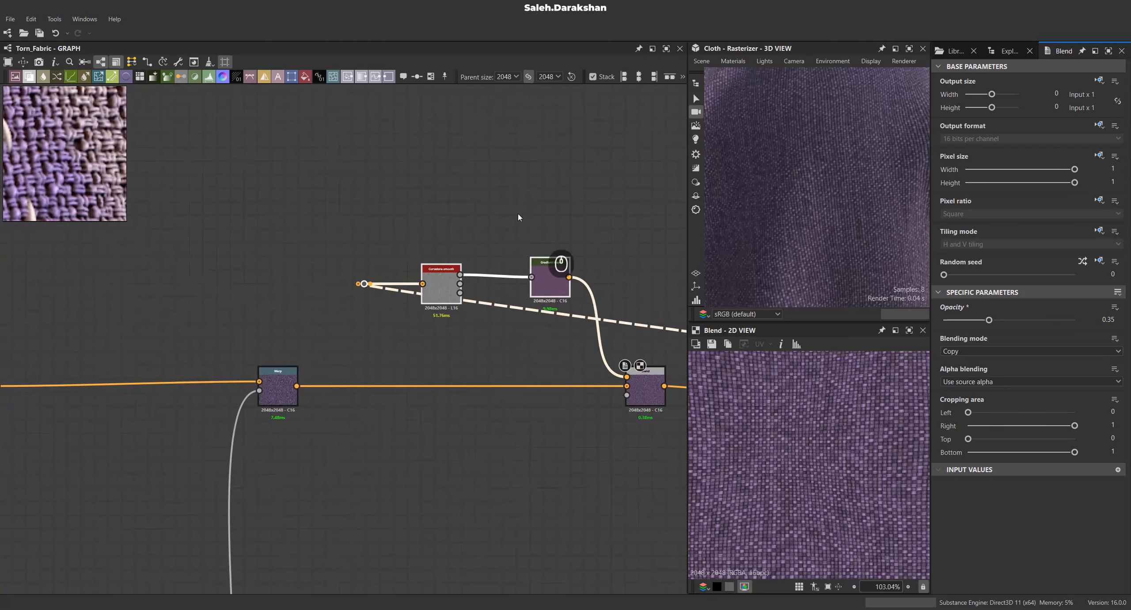
Examine the purple fabric color on the 3D cloth from near and far.
left_click(278, 388)
scroll(366, 303, "down", 6)
scroll(801, 218, "down", 10)
scroll(851, 189, "up", 10)
mouse_move(801, 217)
left_mouse_down()
mouse_move(851, 189)
mouse_move(747, 178)
mouse_move(790, 209)
mouse_move(818, 207)
mouse_move(804, 207)
left_mouse_up()
scroll(851, 186, "down", 10)
scroll(790, 210, "up", 8)
scroll(818, 207, "down", 8)
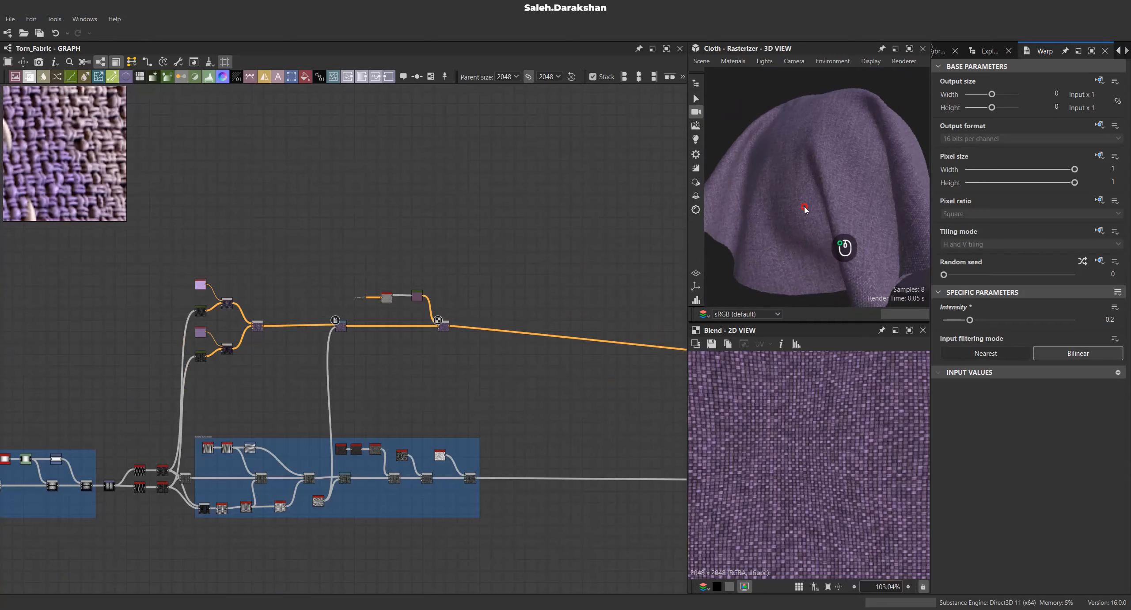
scroll(190, 272, "up", 5)
left_click(190, 272)
left_click(964, 354)
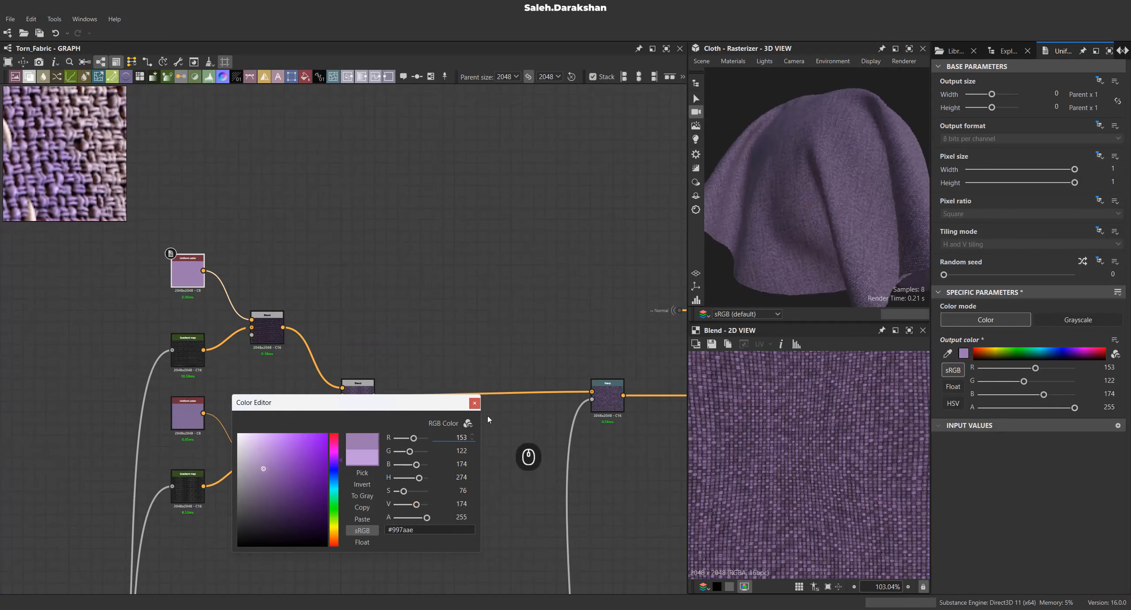
left_click(474, 402)
Reduce the output width and height of both Uniform color nodes to -6 (Parent / 64).
scroll(521, 385, "down", 5)
scroll(764, 200, "up", 6)
scroll(384, 352, "up", 5)
scroll(384, 352, "up", 5)
left_click_drag(990, 108, 983, 107)
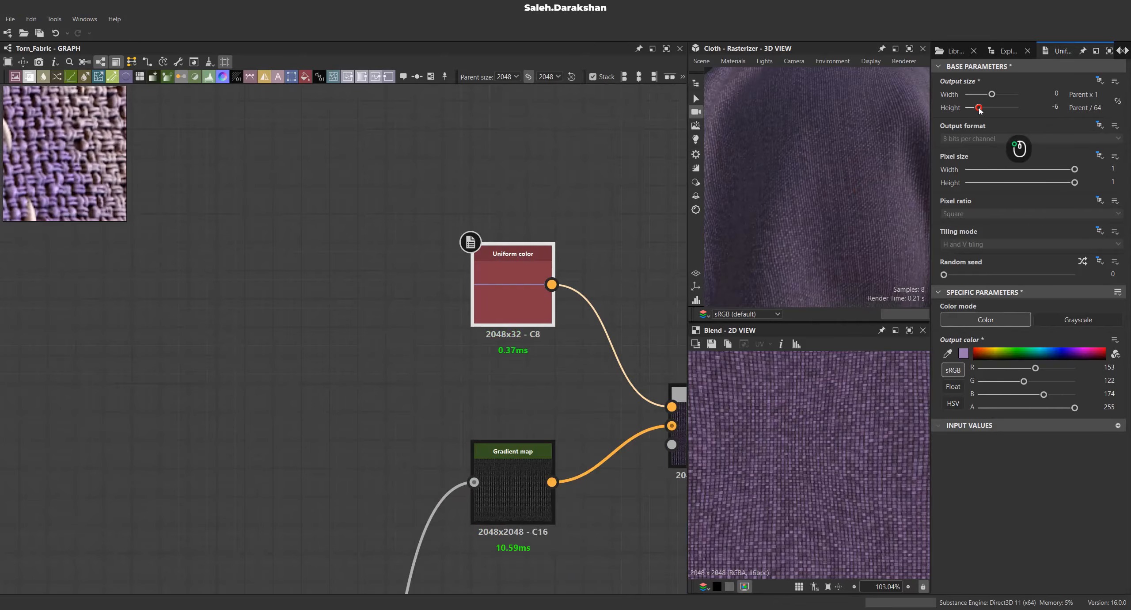
scroll(514, 385, "down", 4)
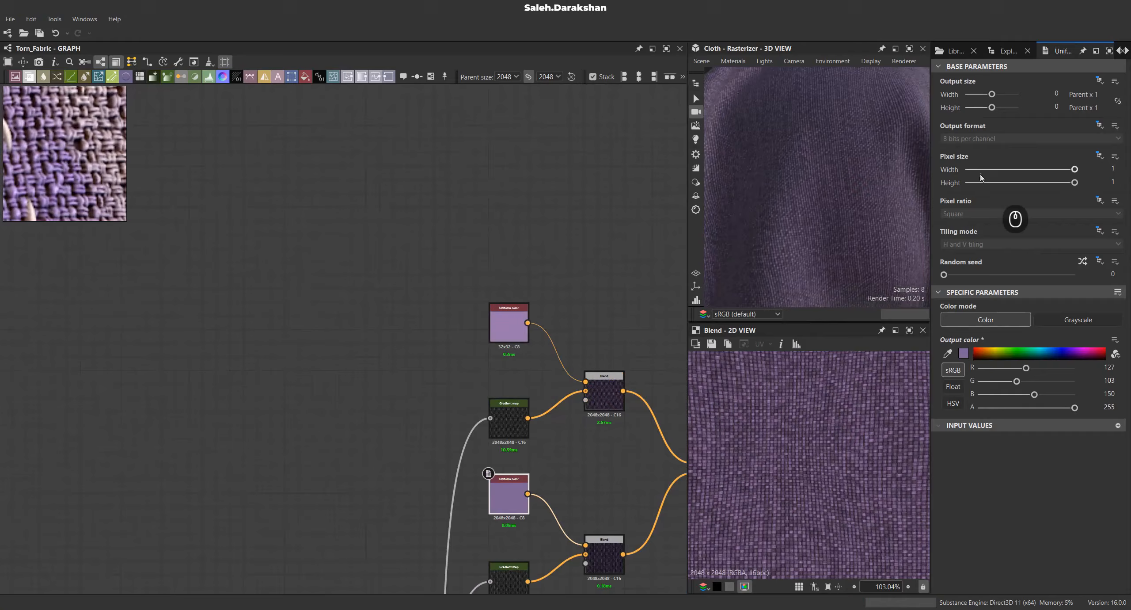
left_click_drag(980, 97, 978, 94)
scroll(551, 268, "down", 6)
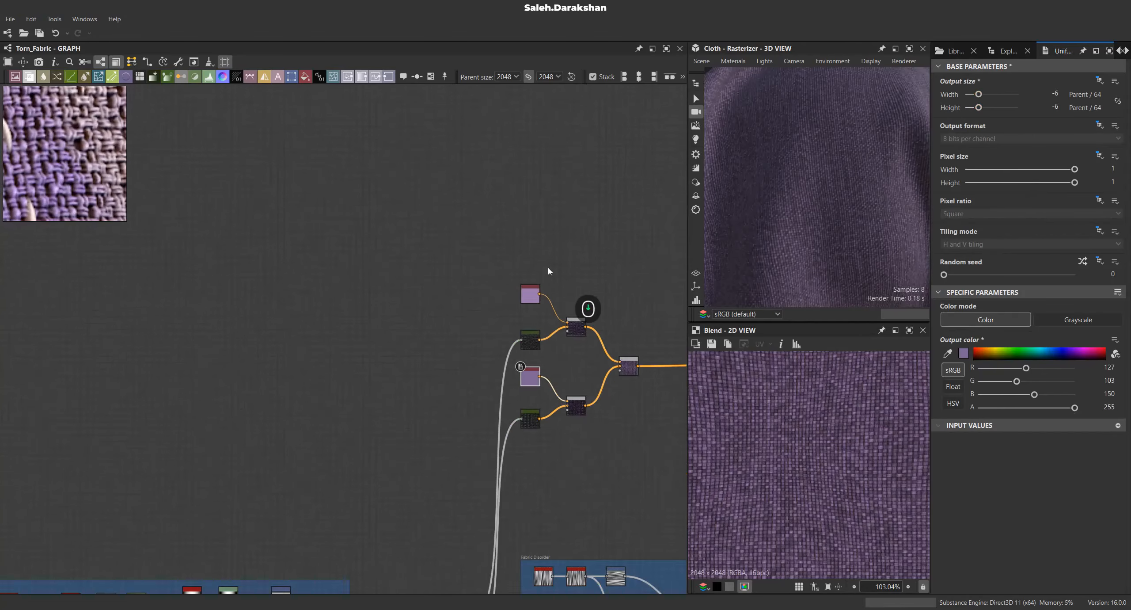
Add a Tile generator grayscale node in the empty area below the thread height frames.
scroll(522, 411, "down", 1)
scroll(834, 460, "down", 6)
scroll(72, 174, "up", 5)
scroll(48, 191, "down", 2)
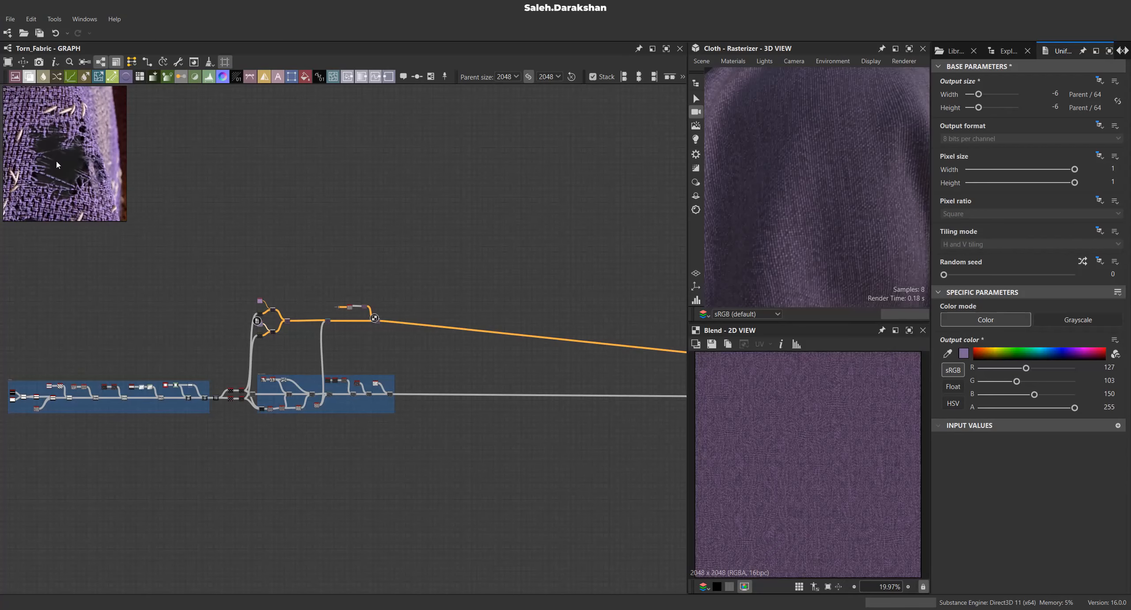
middle_click_drag(398, 337, 382, 322)
scroll(385, 399, "up", 5)
middle_click_drag(385, 400, 369, 360)
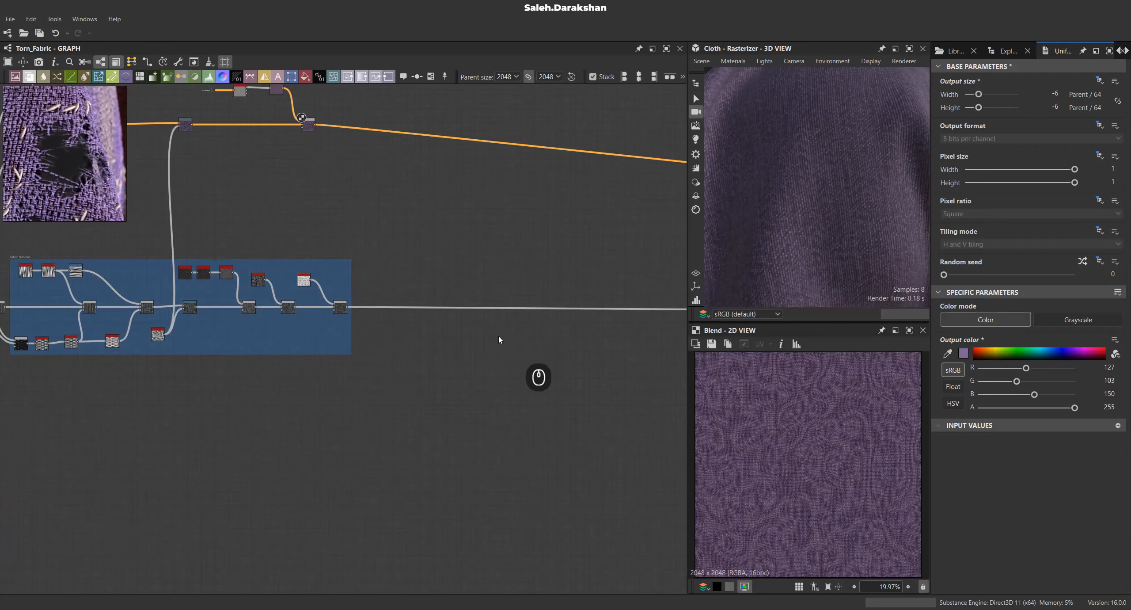
scroll(388, 338, "down", 4)
key("space")
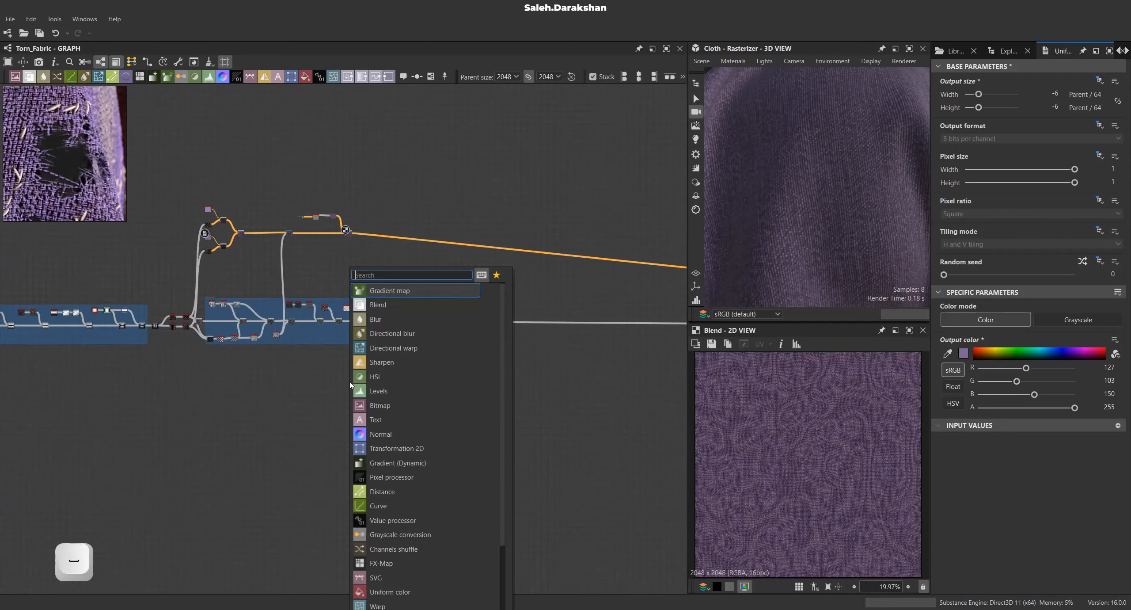
type("ti")
key("Down")
key("Down")
key("Down")
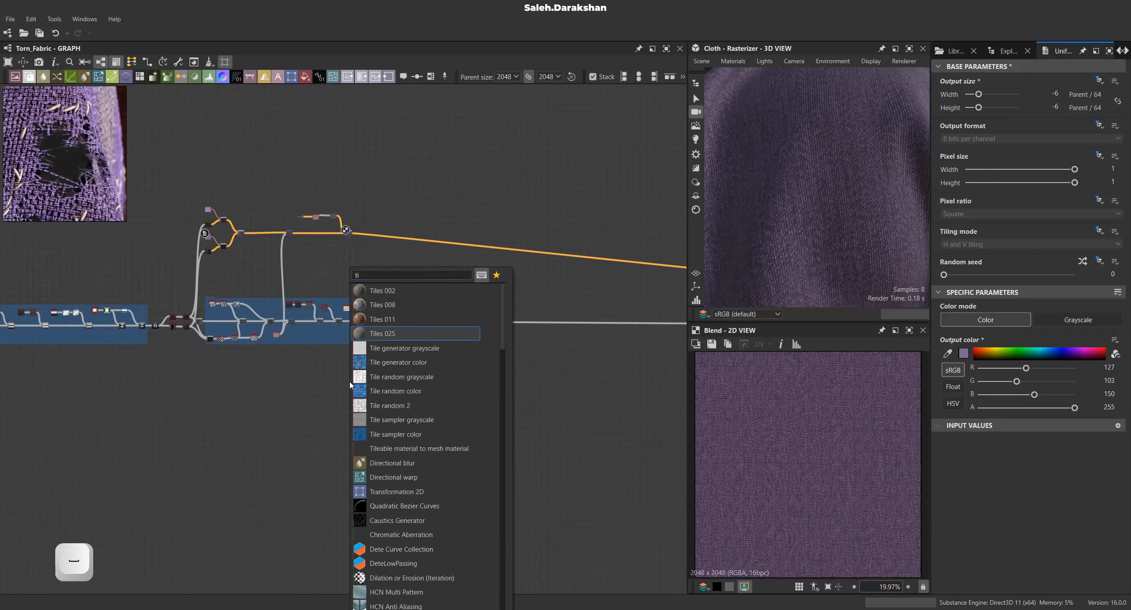
key("Return")
scroll(346, 383, "up", 4)
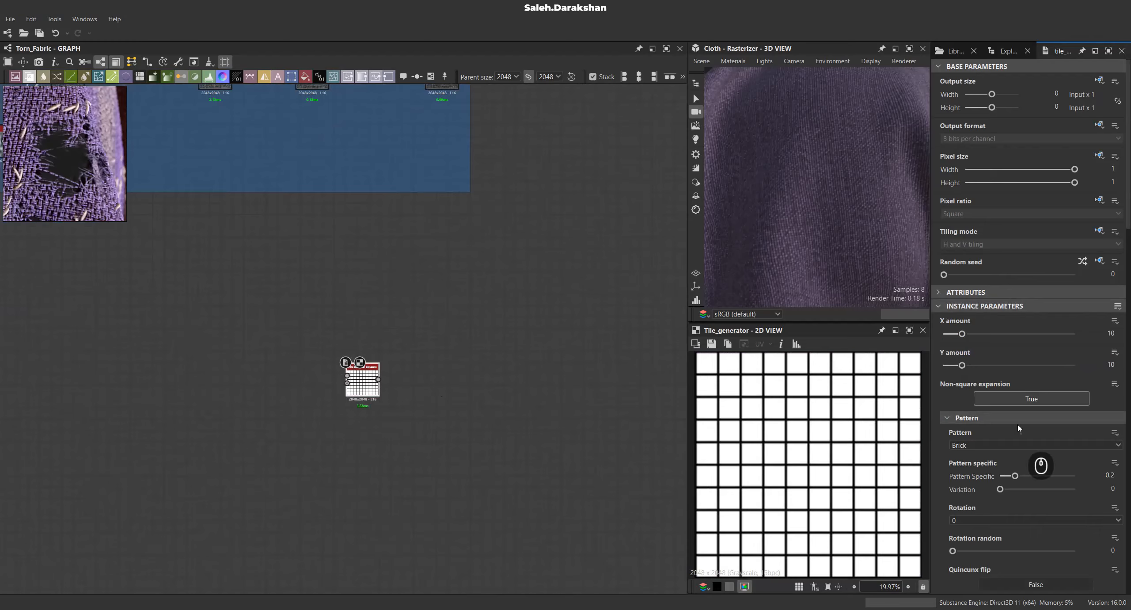
Set the Tile generator's pattern to Disc and its scale random to 0.8.
scroll(1006, 396, "down", 3)
left_click(972, 313)
left_click(973, 335)
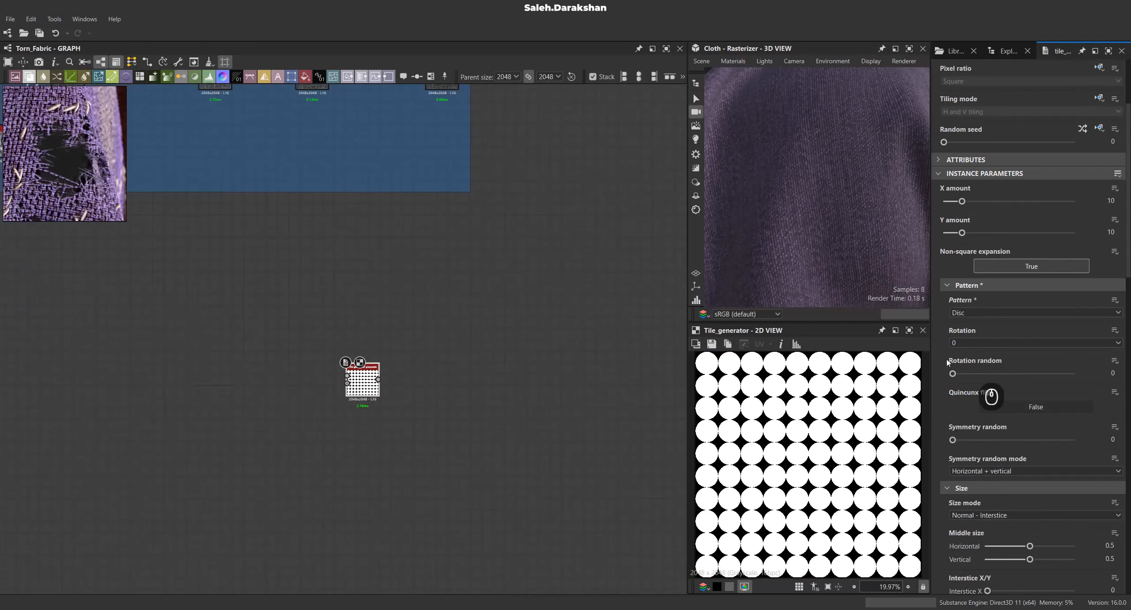
scroll(973, 395, "down", 5)
left_click_drag(953, 428, 1054, 428)
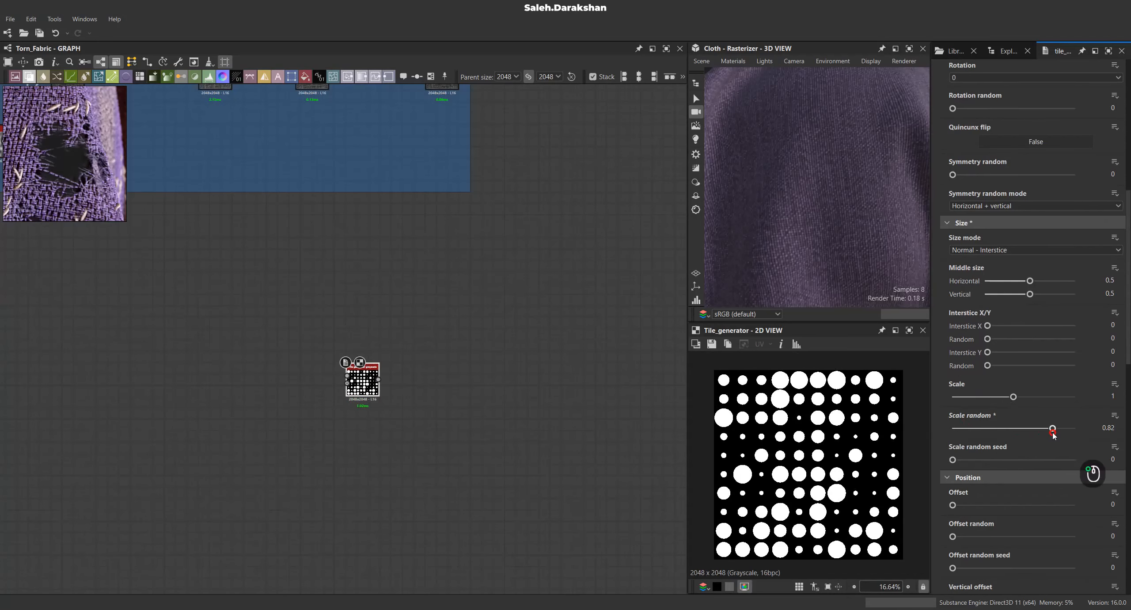
Set the Tile generator's X and Y position random to 0.5, and try out the offset random.
scroll(1042, 427, "down", 5)
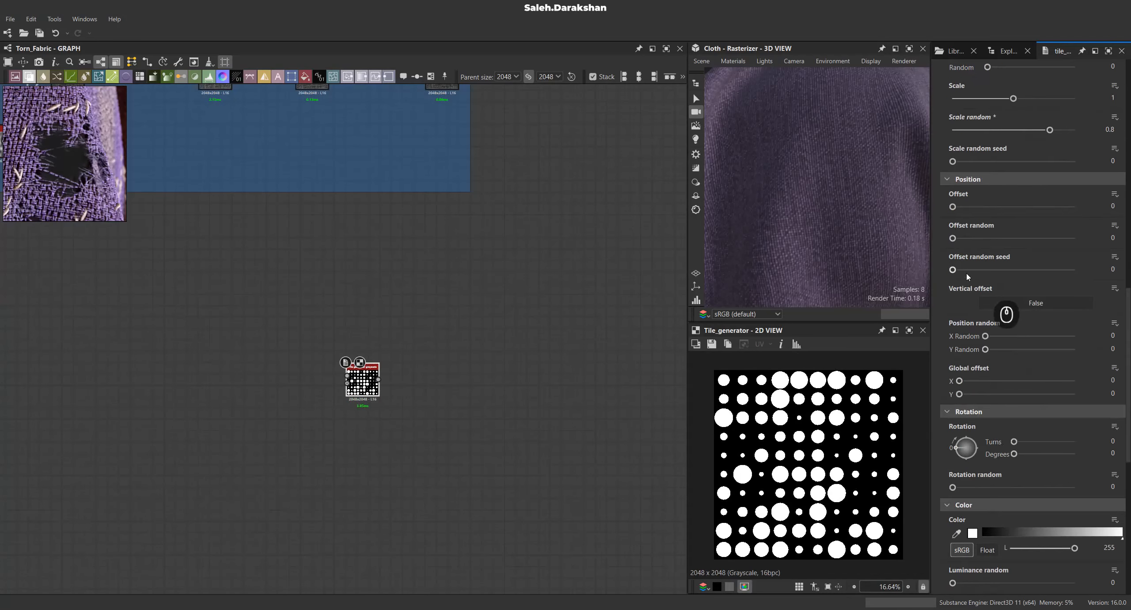
left_click_drag(986, 336, 1031, 350)
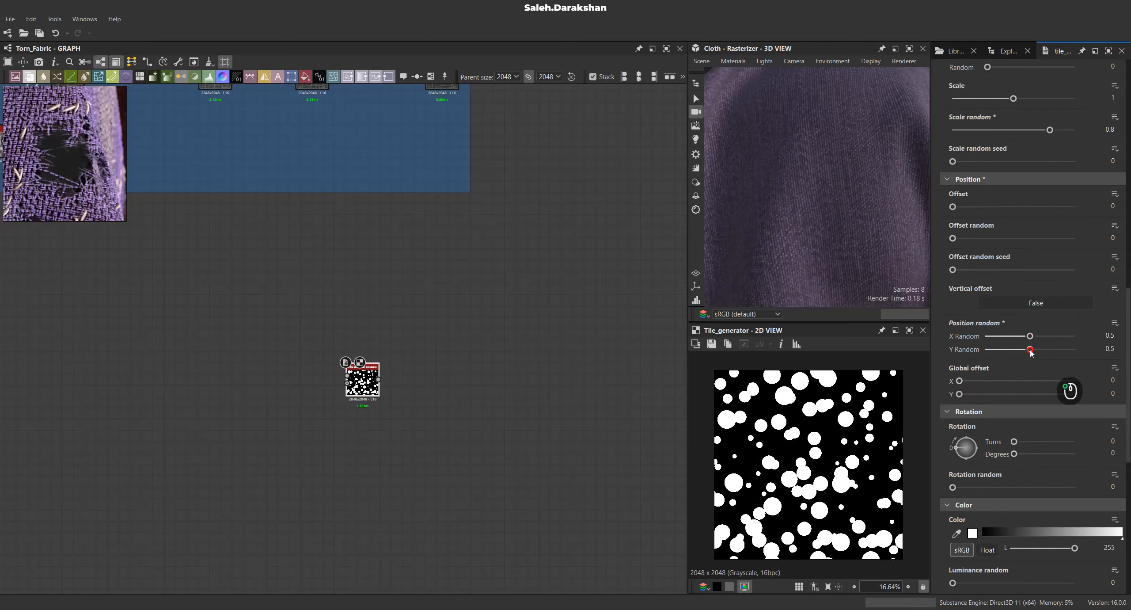
mouse_move(955, 239)
left_mouse_down()
mouse_move(1022, 240)
mouse_move(951, 242)
left_mouse_up()
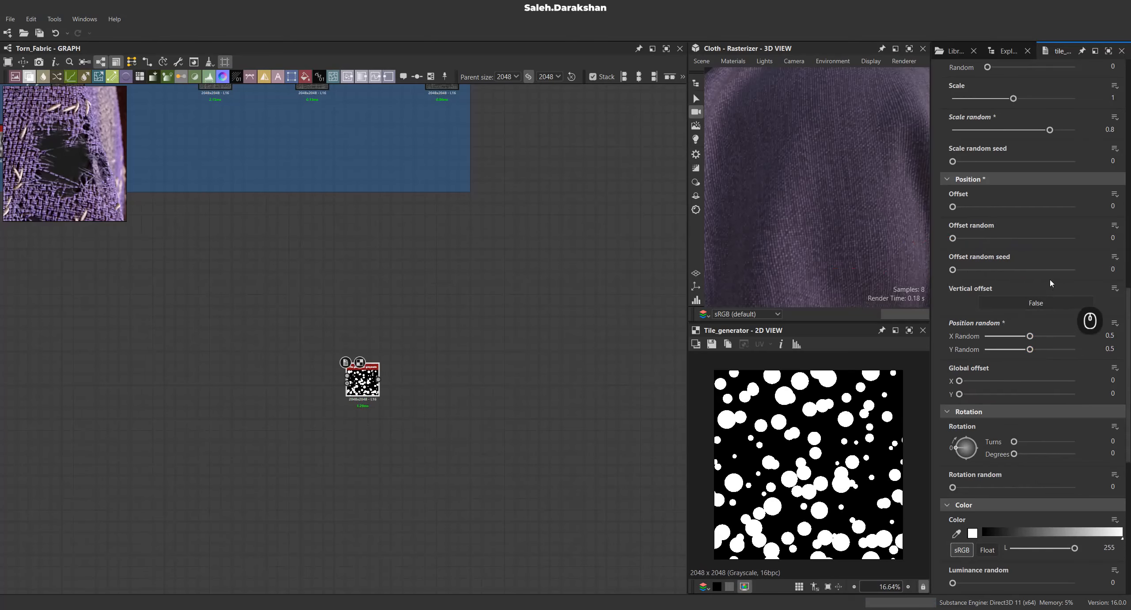
Set the Tile generator's luminance random to 0.15 and its random mask to about 0.78.
scroll(1051, 284, "down", 7)
left_click_drag(953, 218, 976, 219)
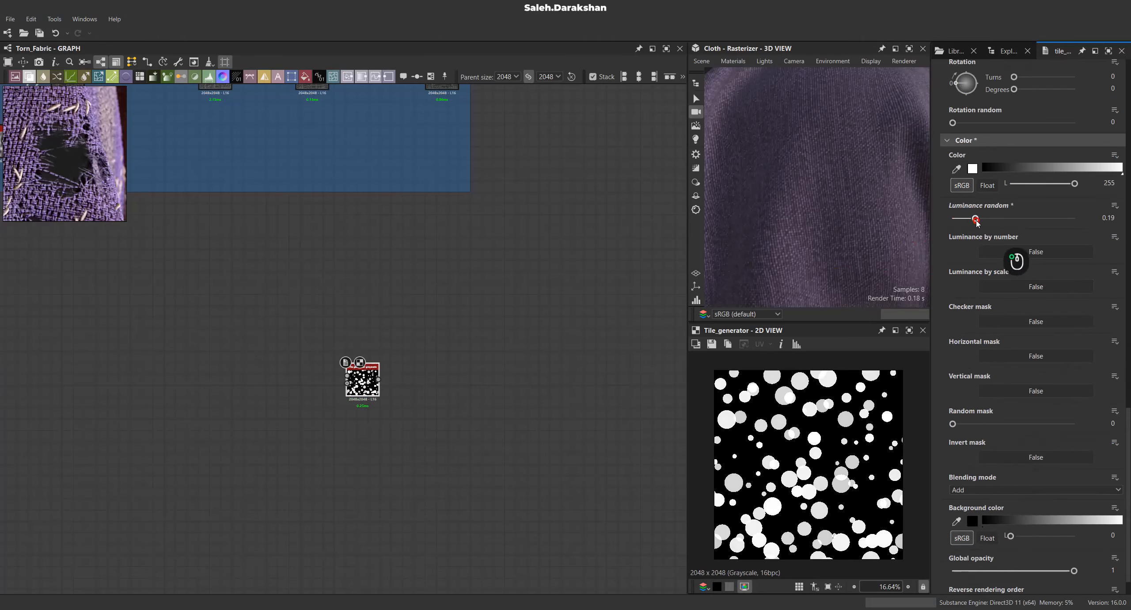
scroll(995, 232, "down", 1)
left_click_drag(953, 387, 1058, 389)
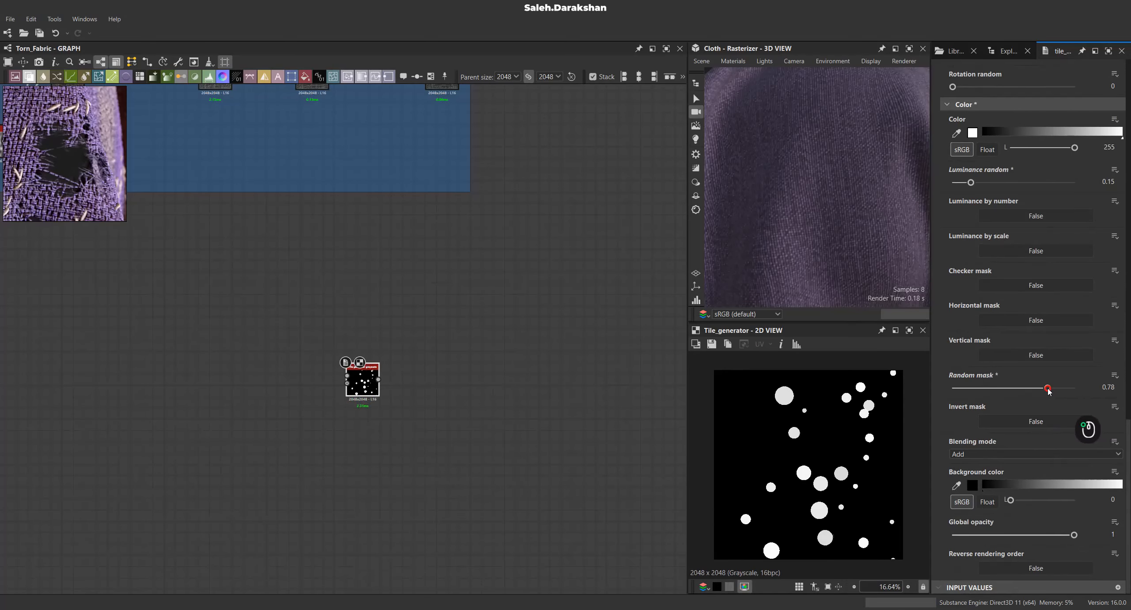
Add a Multidir. warp grayscale node beside the Tile generator and connect the discs to its input.
scroll(1026, 397, "up", 8)
scroll(383, 423, "up", 5)
middle_click_drag(452, 340, 317, 349)
scroll(262, 413, "down", 3)
key("space")
type("mu")
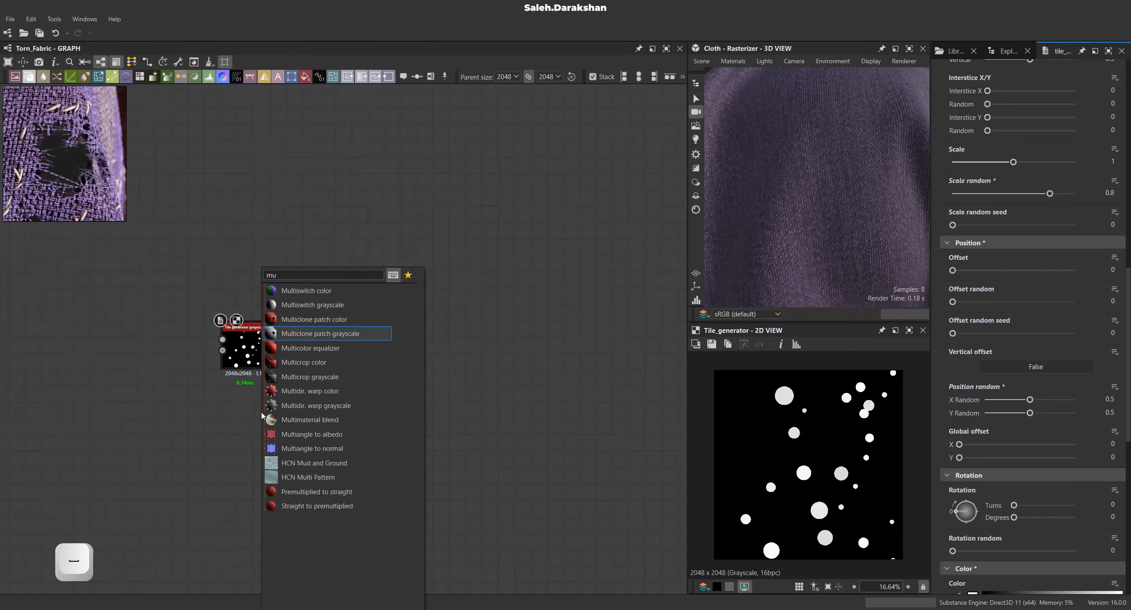
key("Down")
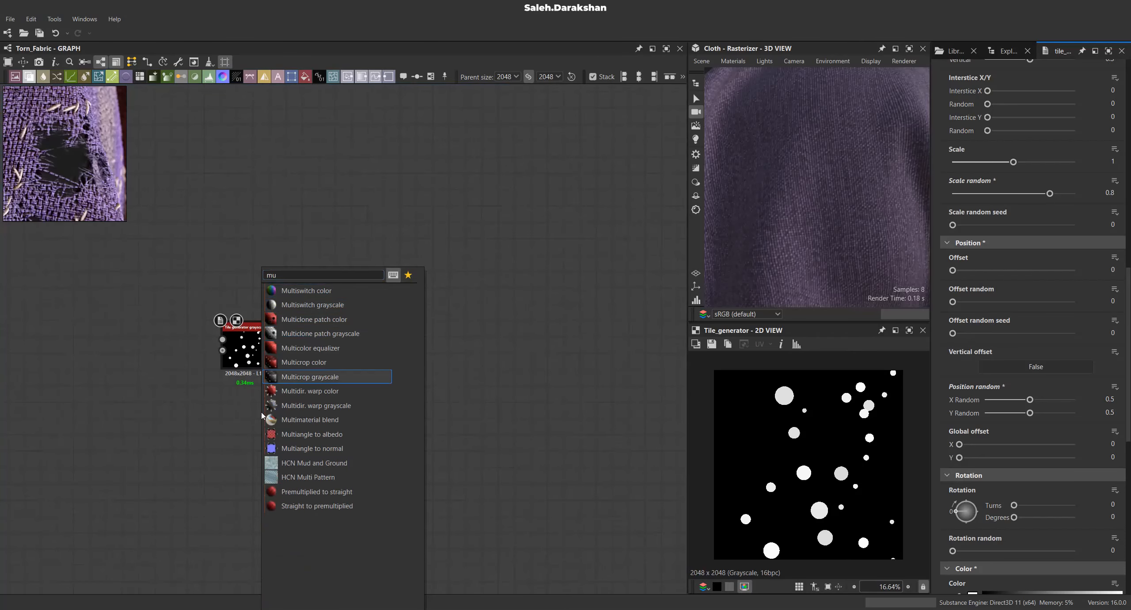
key("Return")
left_click_drag(280, 416, 368, 358)
scroll(239, 338, "up", 3)
left_click_drag(280, 352, 392, 353)
Add a Directional noise 2 node and place it below the Tile generator.
middle_click_drag(394, 353, 451, 305)
key("space")
type("dir")
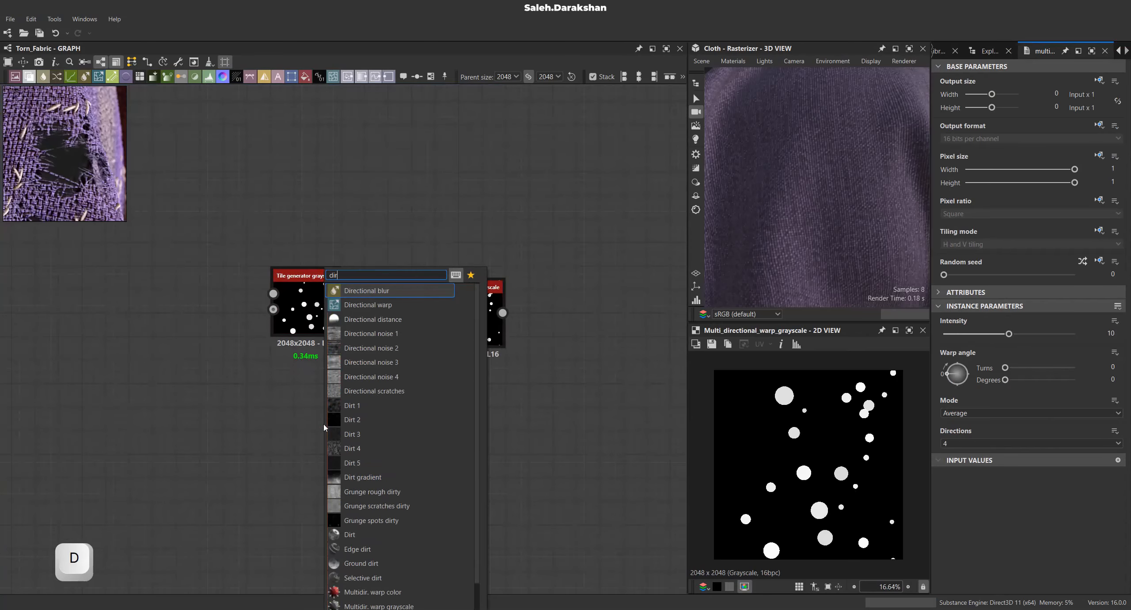
key("Return")
left_click_drag(325, 429, 288, 438)
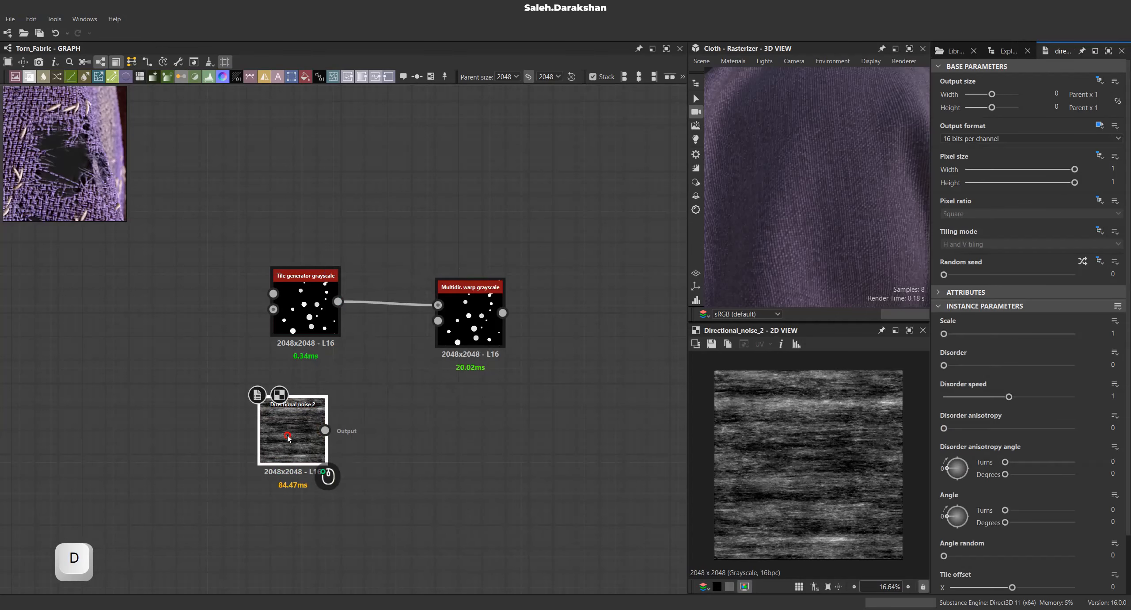
Minimize the Directional noise 2 disorder speed, turn its streaks vertical, and connect it to the Multidir. warp's intensity input.
middle_click_drag(288, 438, 464, 419)
left_click_drag(1009, 396, 904, 404)
left_click_drag(950, 511, 958, 497)
left_click_drag(417, 389, 458, 449)
Set the Multidir. warp's mode to Max while viewing the disc edges up close.
left_click(571, 326)
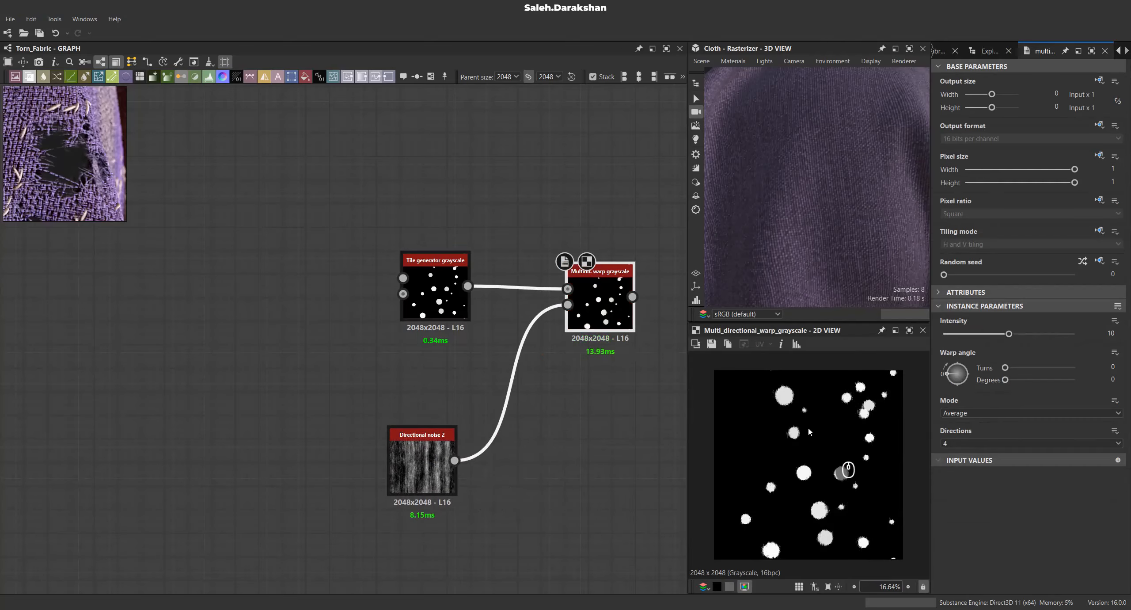
scroll(840, 474, "up", 8)
left_click(975, 414)
left_click(950, 432)
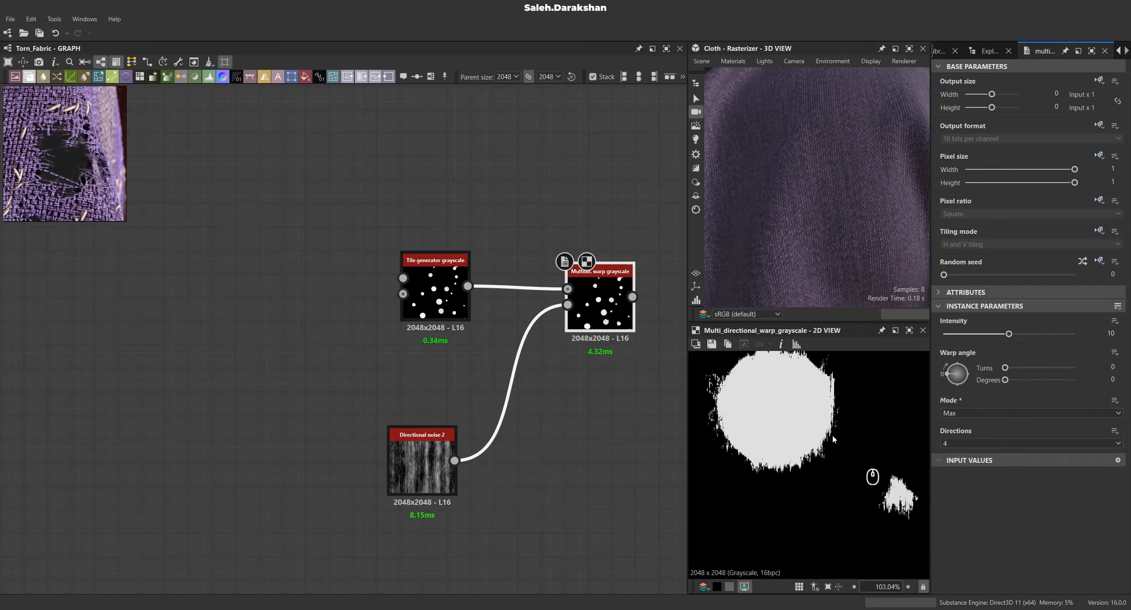
Examine the warped disc edges at several zoom levels and line up the Directional noise 2 node directly below the Tile generator.
scroll(812, 465, "down", 3)
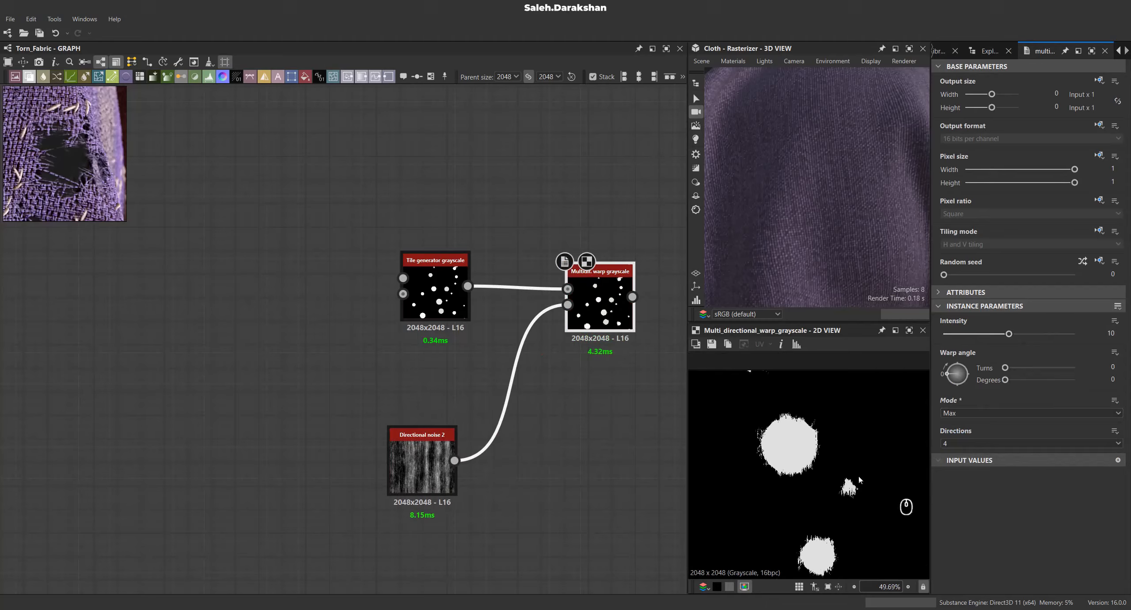
scroll(823, 494, "down", 2)
scroll(796, 447, "up", 8)
scroll(846, 471, "down", 8)
scroll(769, 460, "up", 4)
middle_click_drag(481, 435, 442, 467)
left_click_drag(385, 485, 398, 475)
scroll(816, 420, "up", 4)
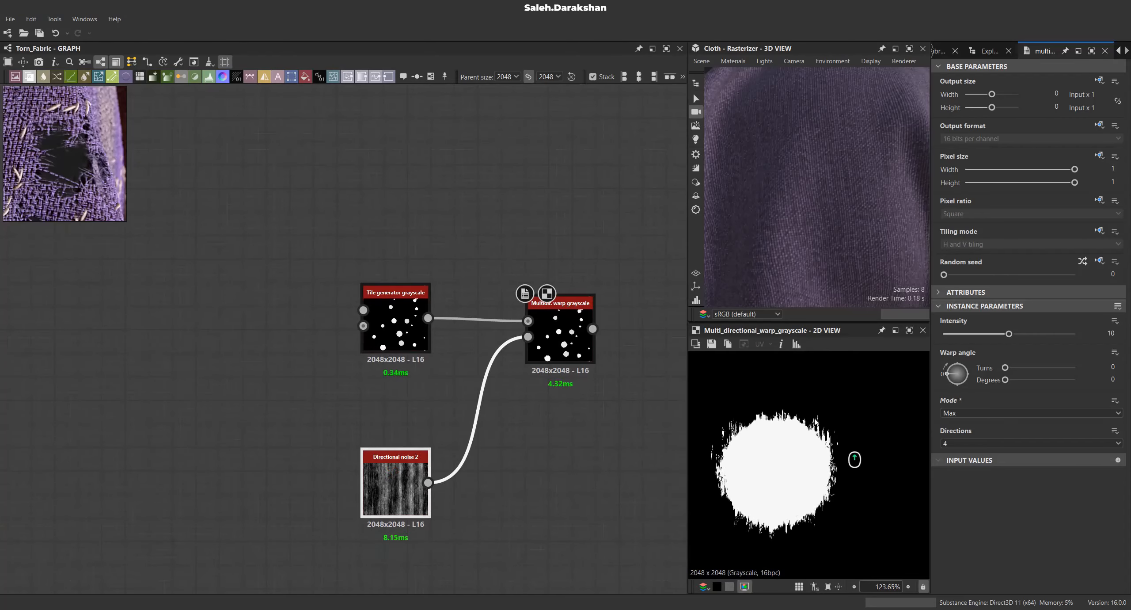
Insert a Blur HQ grayscale node between Directional noise 2 and the Multidir. warp and lower its intensity to a slight blur.
middle_click_drag(494, 469, 444, 485)
key("space")
type("bl")
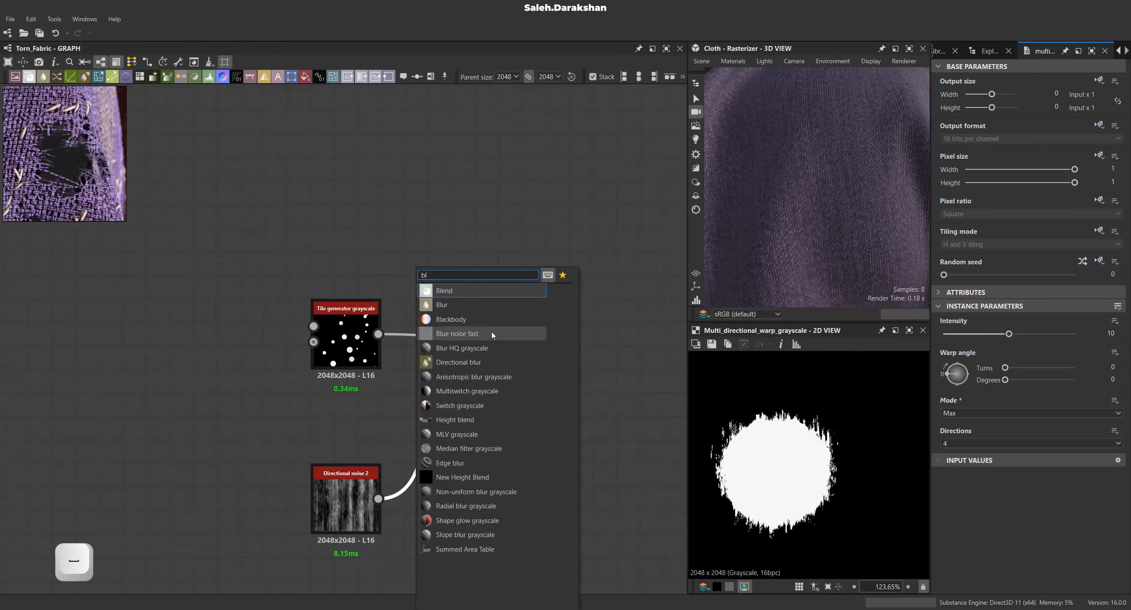
left_click(462, 348)
left_click_drag(994, 340, 953, 335)
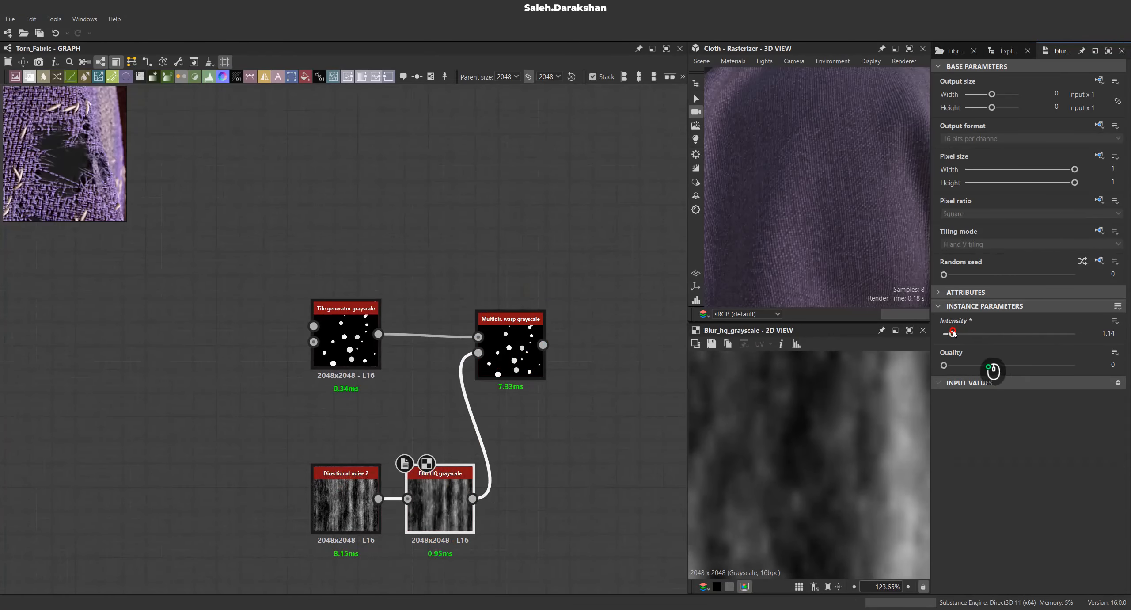
left_click(1094, 334)
key("Return")
Examine the Multidir. warp output up close to judge how the blurred noise shapes the disc edges.
double_click(494, 348)
scroll(812, 447, "down", 5)
scroll(816, 531, "up", 5)
middle_click_drag(817, 524, 771, 444)
scroll(771, 444, "down", 1)
scroll(835, 466, "up", 2)
scroll(838, 466, "down", 5)
scroll(593, 459, "down", 2)
Move the Directional noise 2 and Blur HQ grayscale nodes together, farther away from the Multidir. warp.
left_click_drag(389, 539, 511, 453)
left_click_drag(495, 480, 446, 480)
middle_click_drag(477, 451, 351, 444)
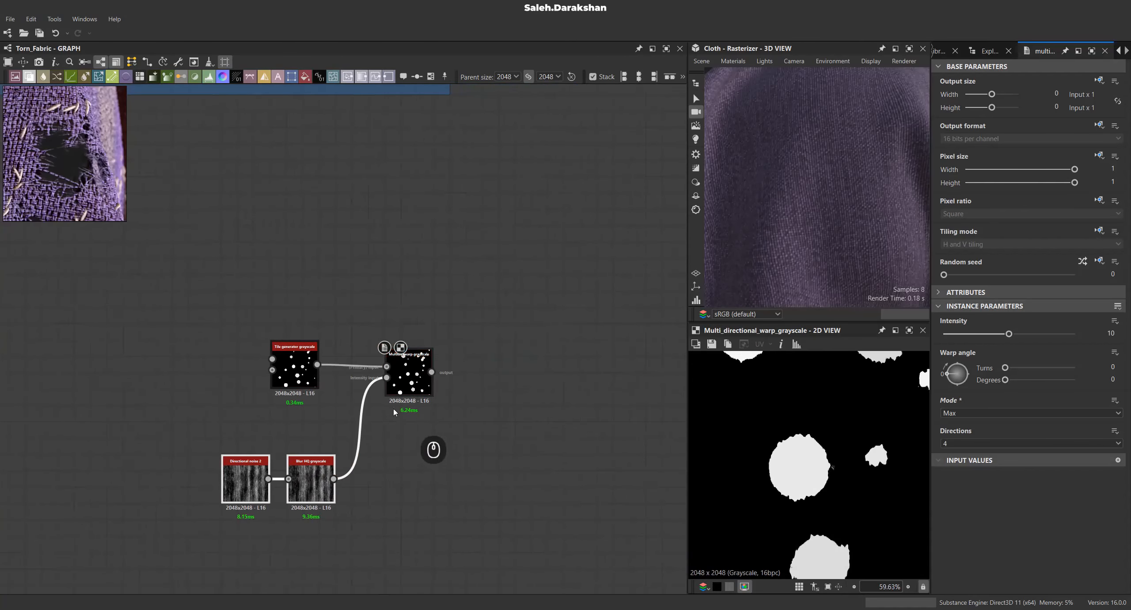
Add a Non-uniform blur grayscale node after the Multidir. warp and feed the warp's output into both of its inputs.
left_click_drag(450, 375, 472, 372)
type("non")
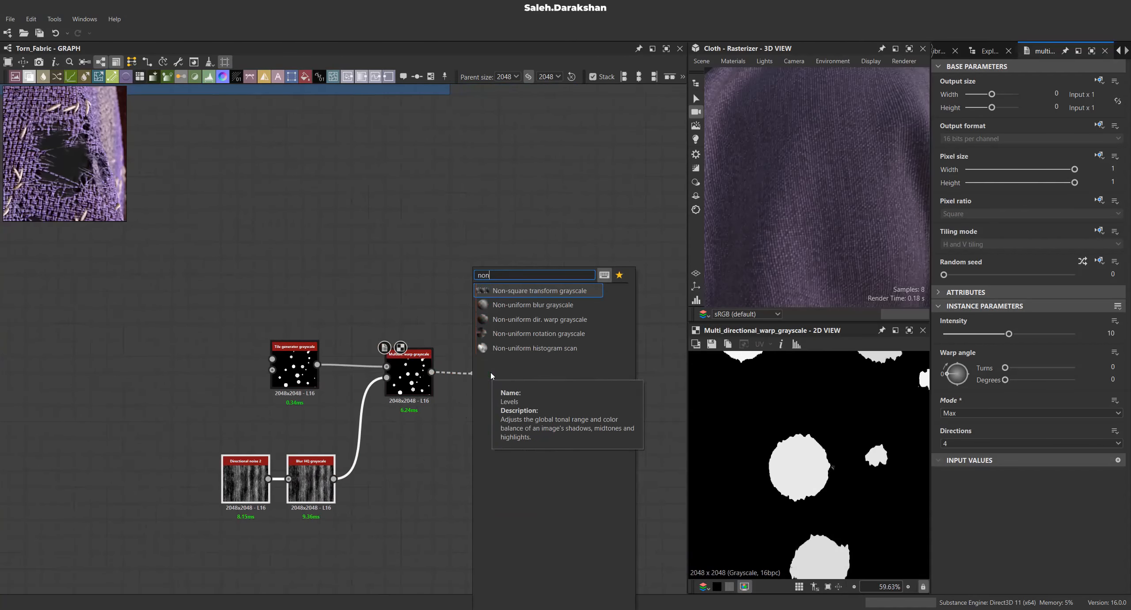
key("Down")
key("Return")
scroll(525, 415, "up", 3)
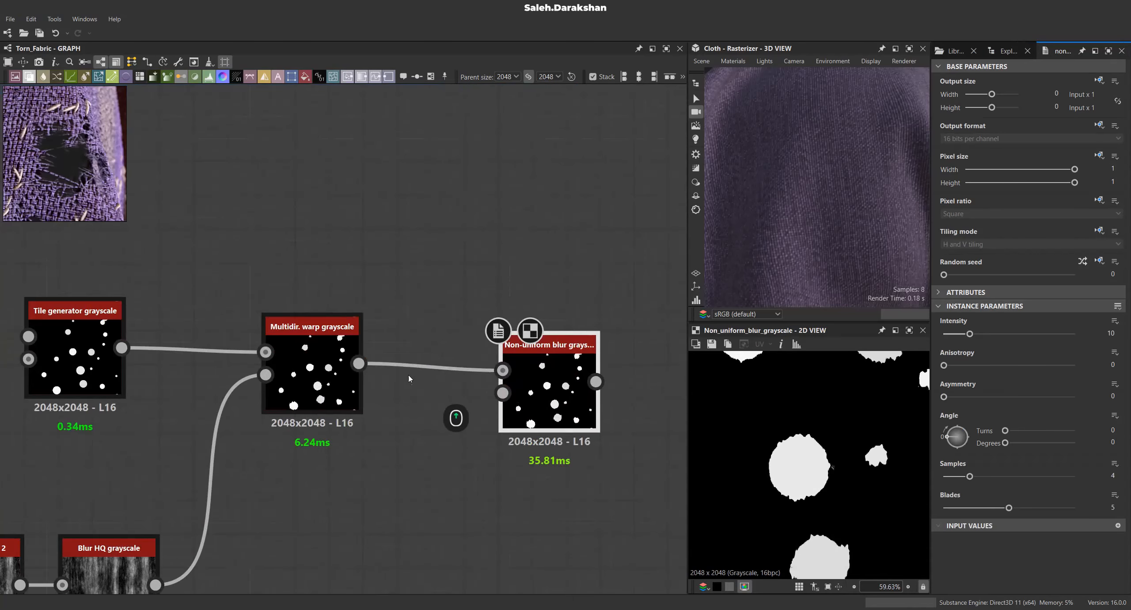
double_click(544, 370)
Set the Non-uniform blur's intensity to 2 and its samples to 10.
left_click_drag(964, 339, 944, 338)
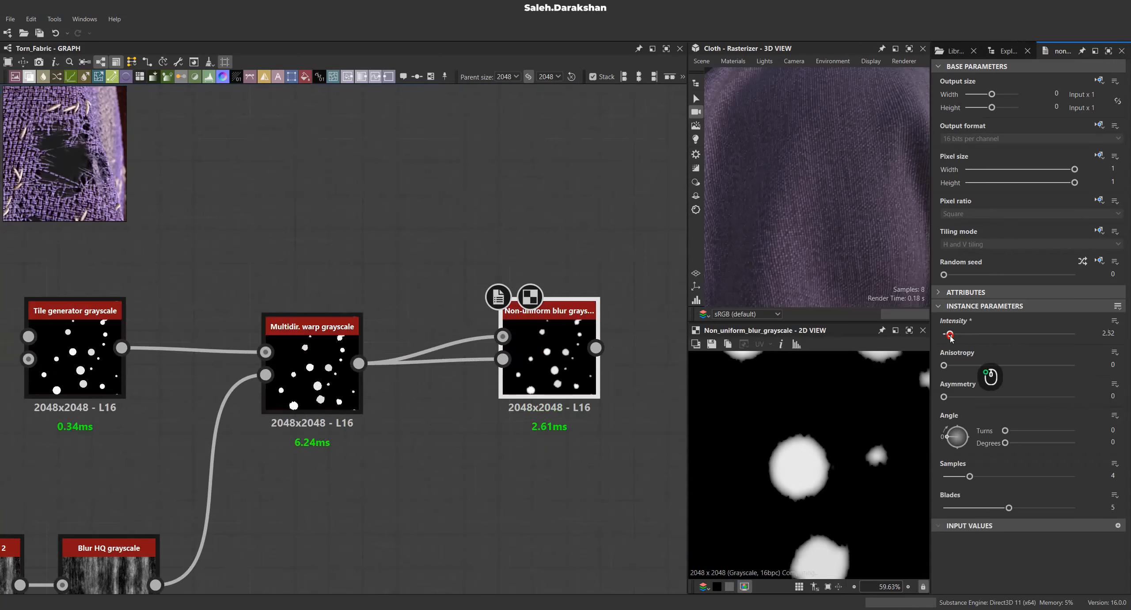
scroll(809, 455, "up", 5)
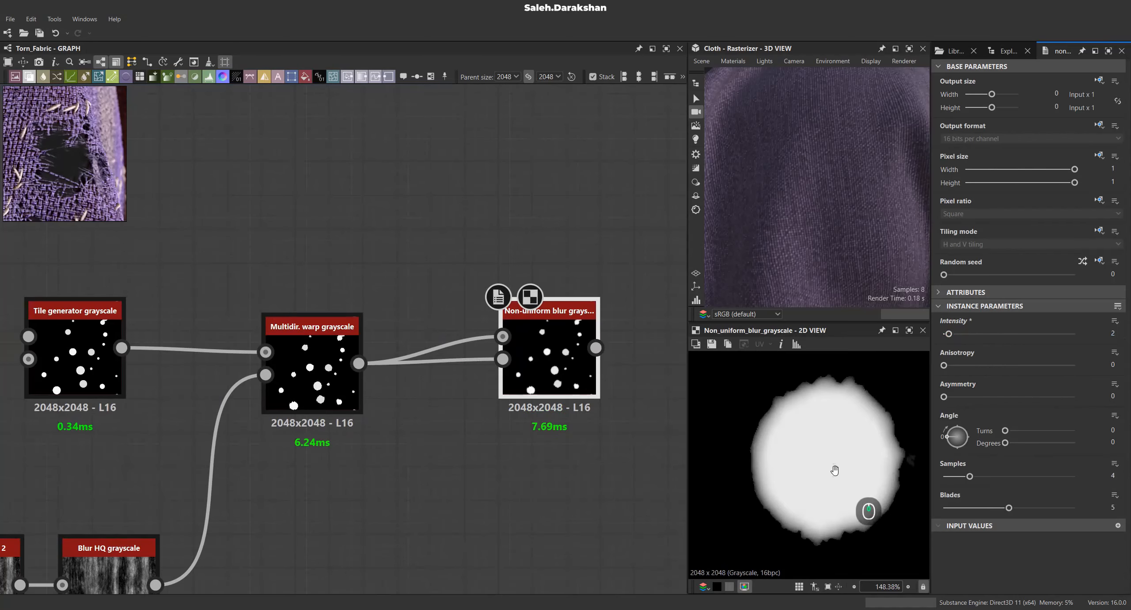
left_click_drag(970, 476, 1016, 476)
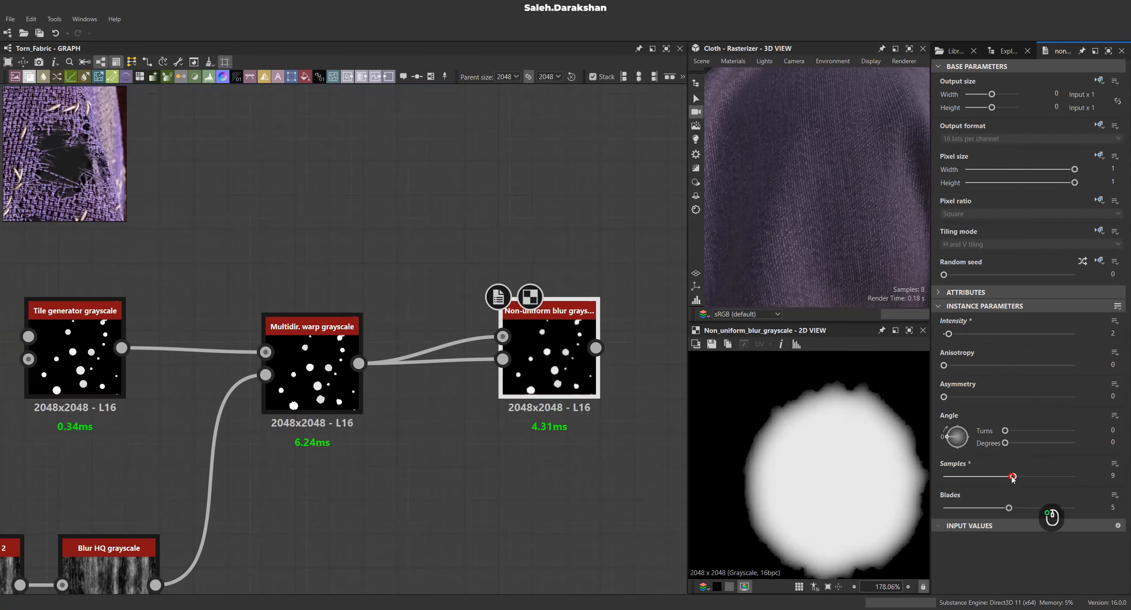
scroll(834, 498, "down", 4)
scroll(826, 475, "up", 3)
scroll(778, 477, "down", 2)
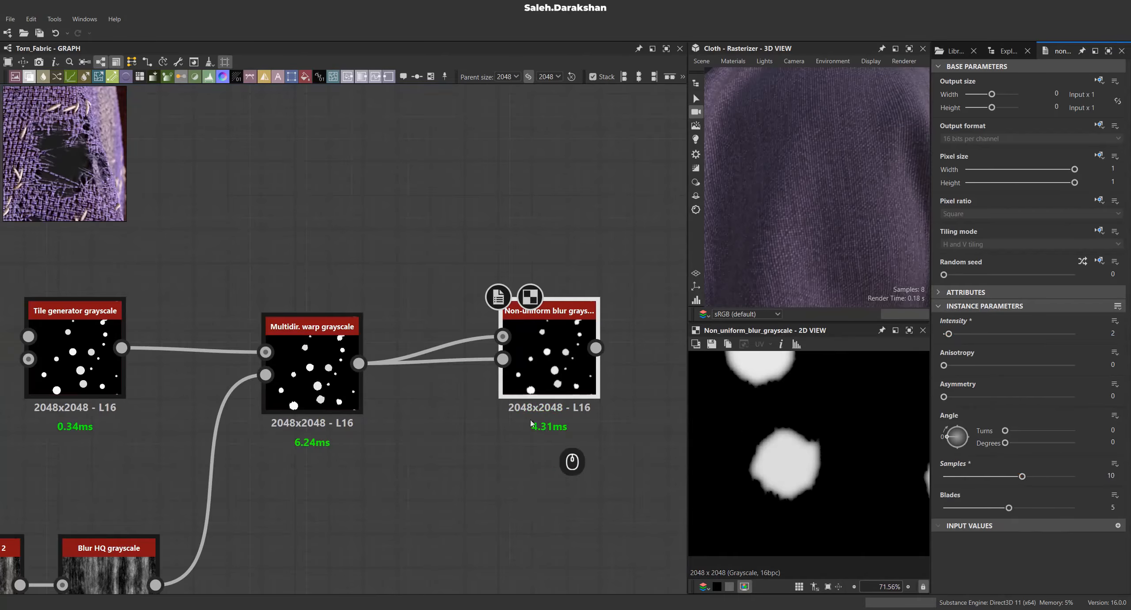
Add a Non-uniform dir. warp grayscale node fed by the Non-uniform blur and place it farther along the chain.
scroll(480, 394, "down", 3)
middle_click_drag(536, 392, 450, 389)
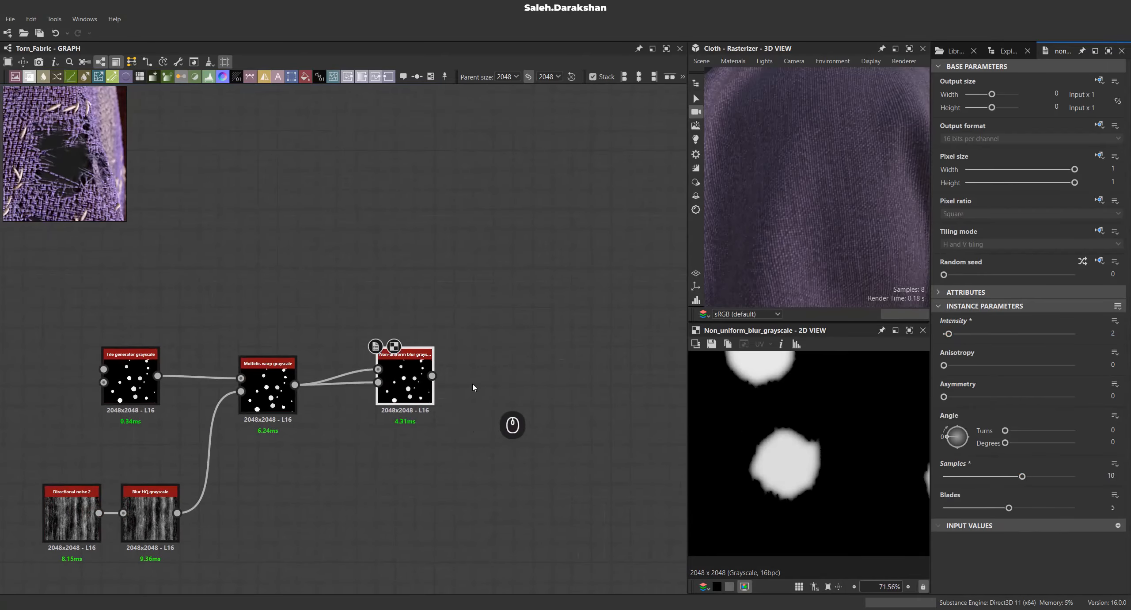
left_click_drag(432, 375, 494, 388)
type("no")
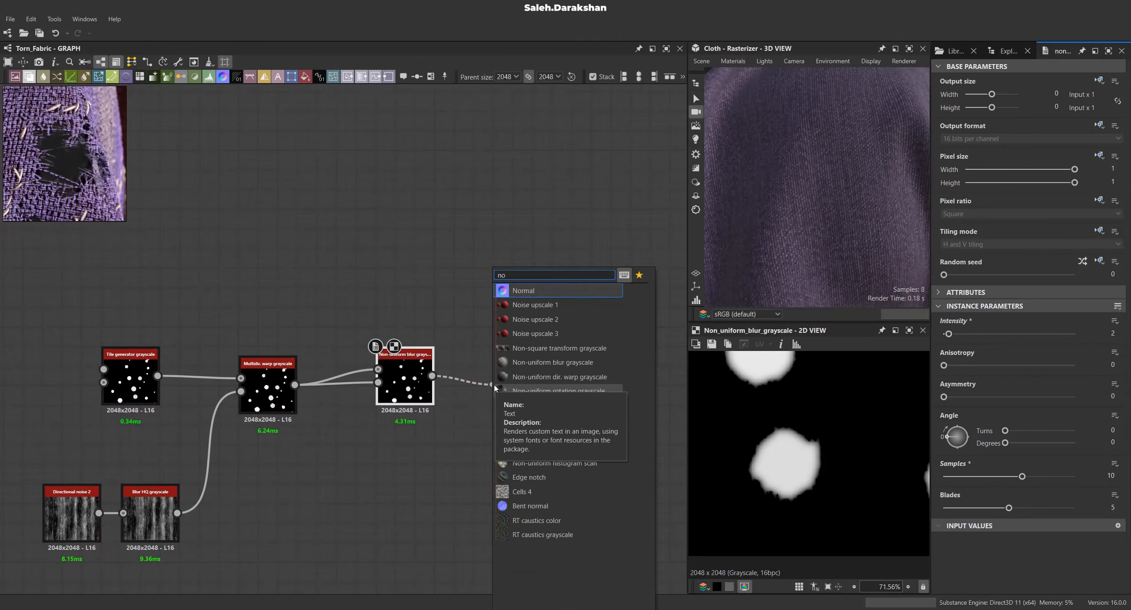
key("Down")
key("Down")
key("Down")
key("Down")
key("Down")
key("Down")
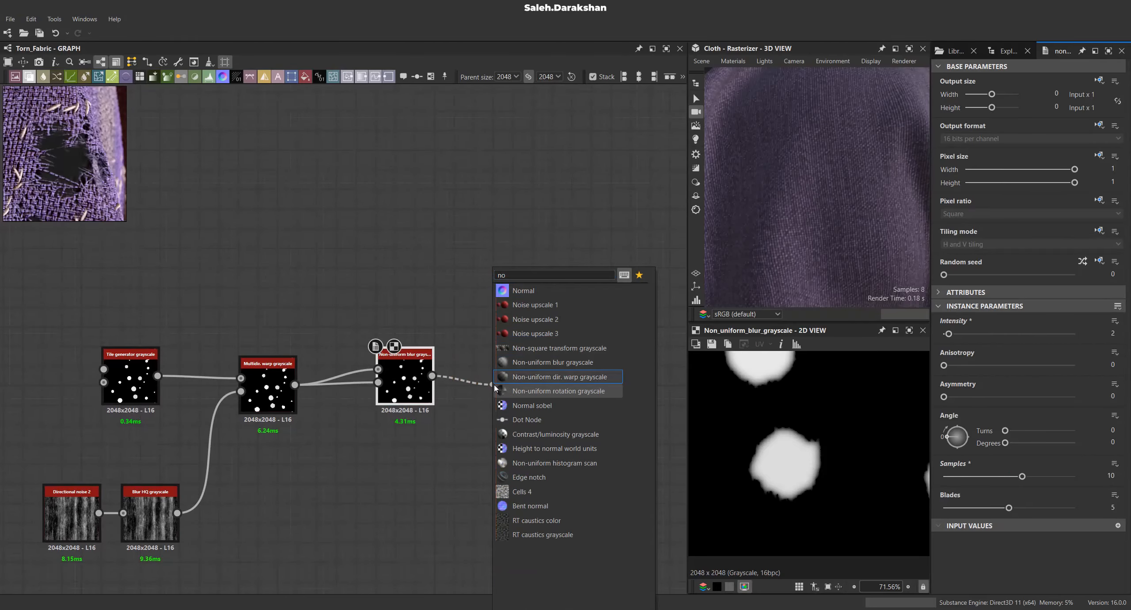
key("Return")
left_click_drag(511, 378, 570, 396)
Add a Grunge map 005 node below the Non-uniform blur and set its output size width and height to -1.
scroll(504, 403, "up", 4)
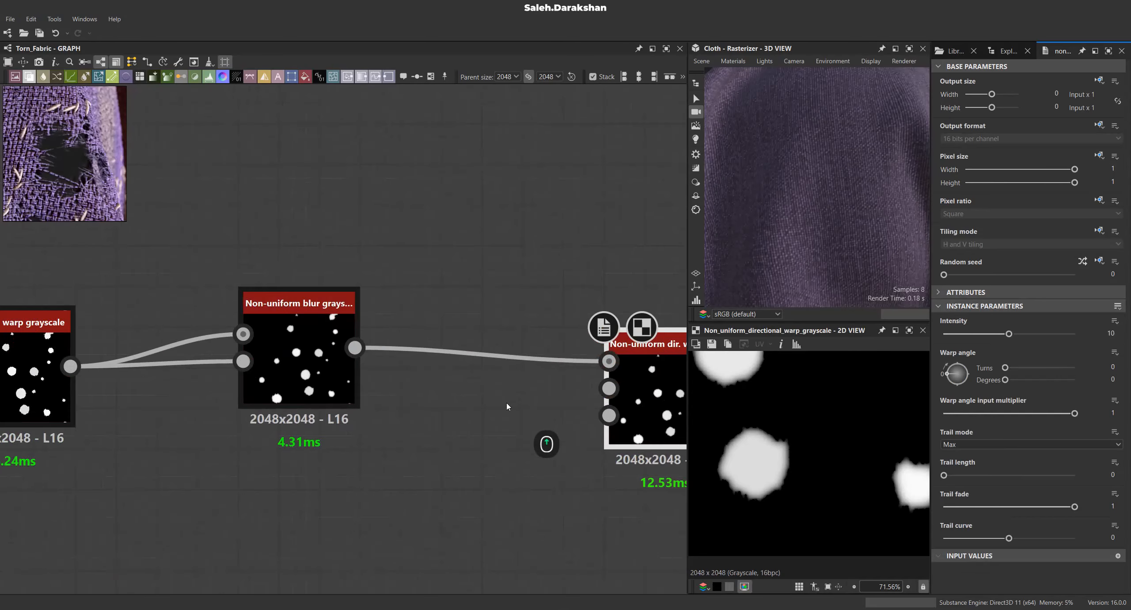
middle_click_drag(507, 404, 453, 387)
scroll(552, 394, "down", 3)
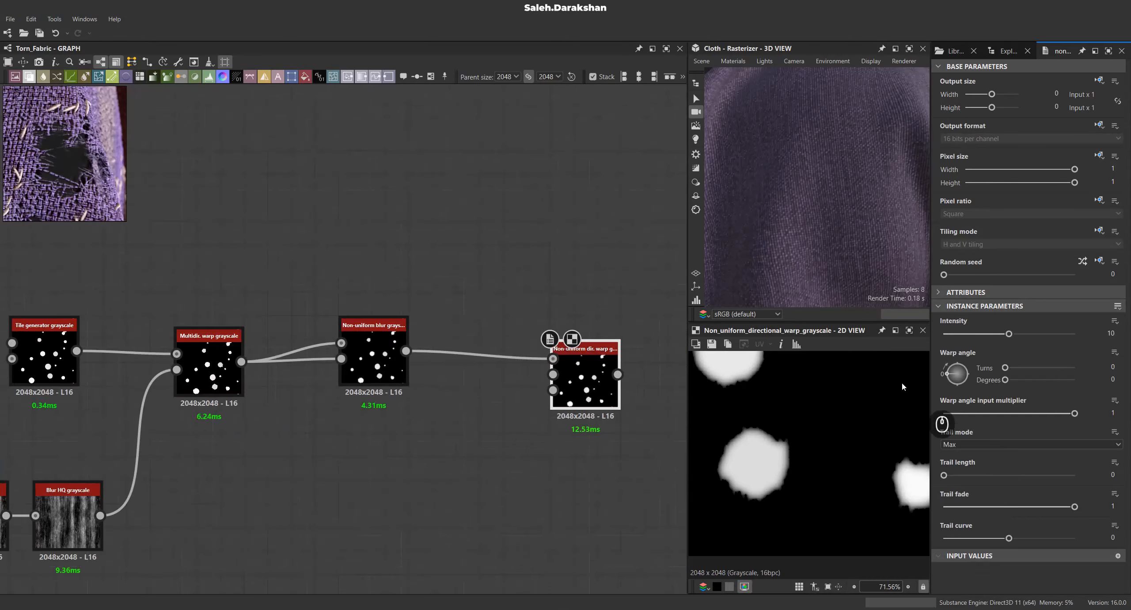
scroll(812, 410, "down", 5)
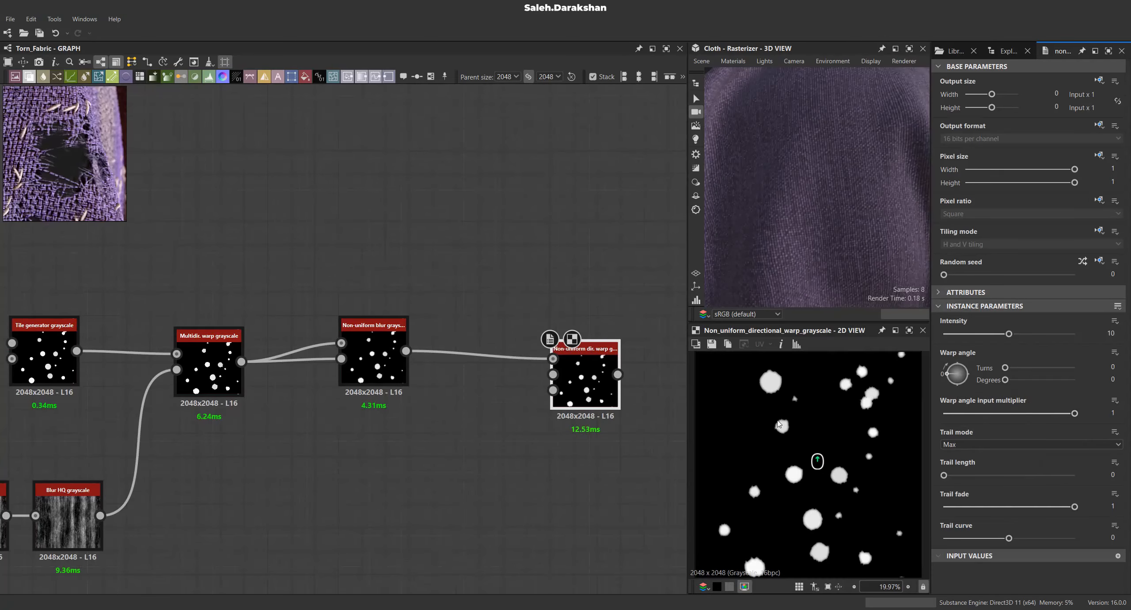
middle_click_drag(495, 451, 527, 405)
key("space")
type("gr")
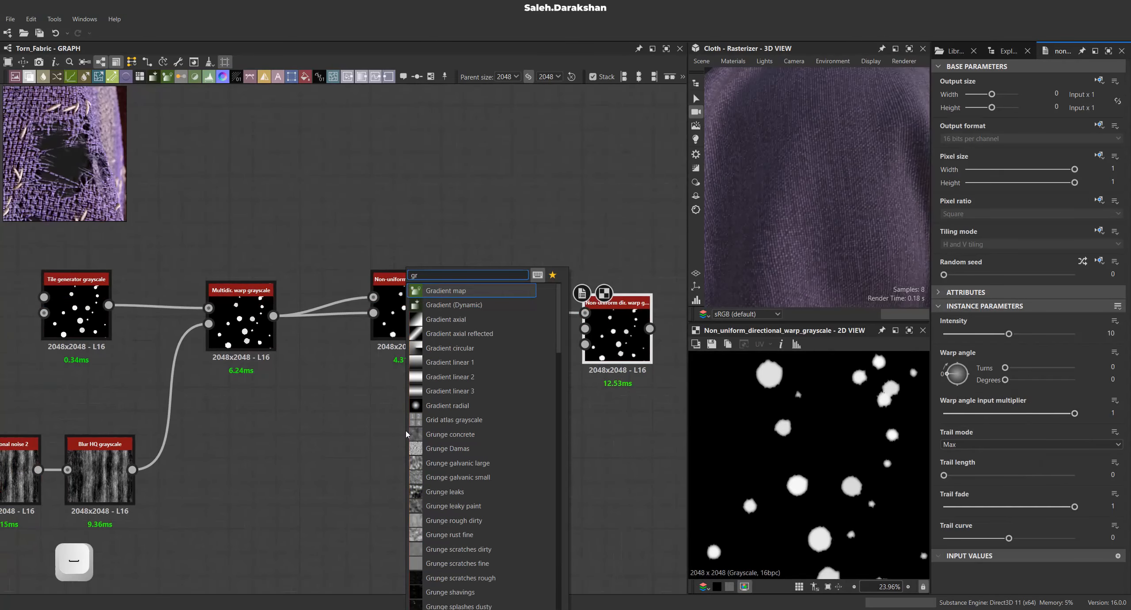
type("u")
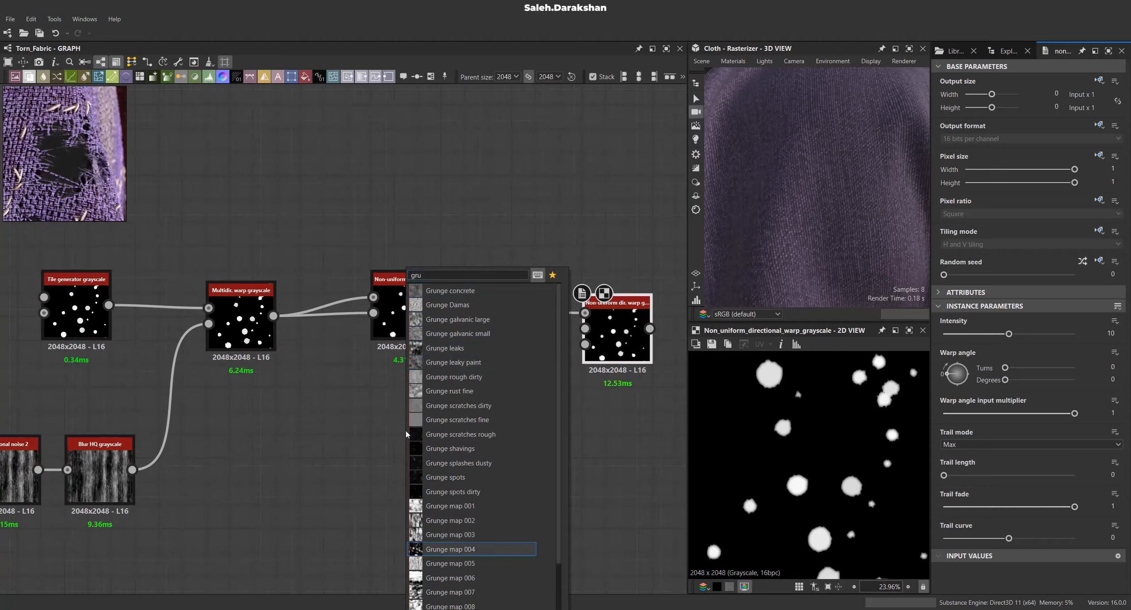
left_click(447, 563)
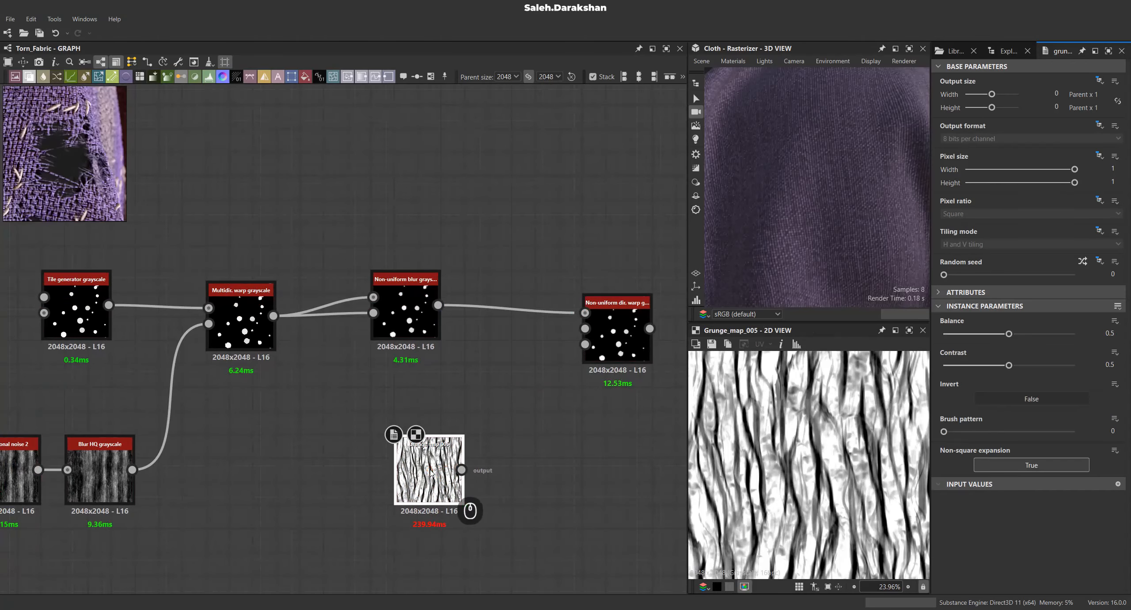
scroll(432, 472, "down", 2)
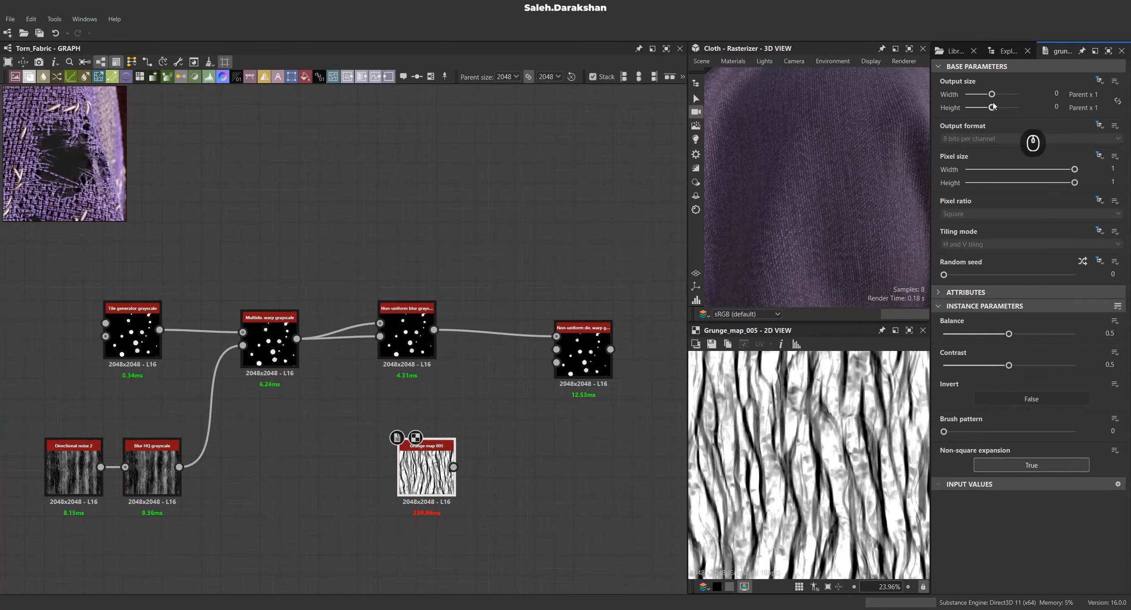
left_click_drag(993, 107, 990, 107)
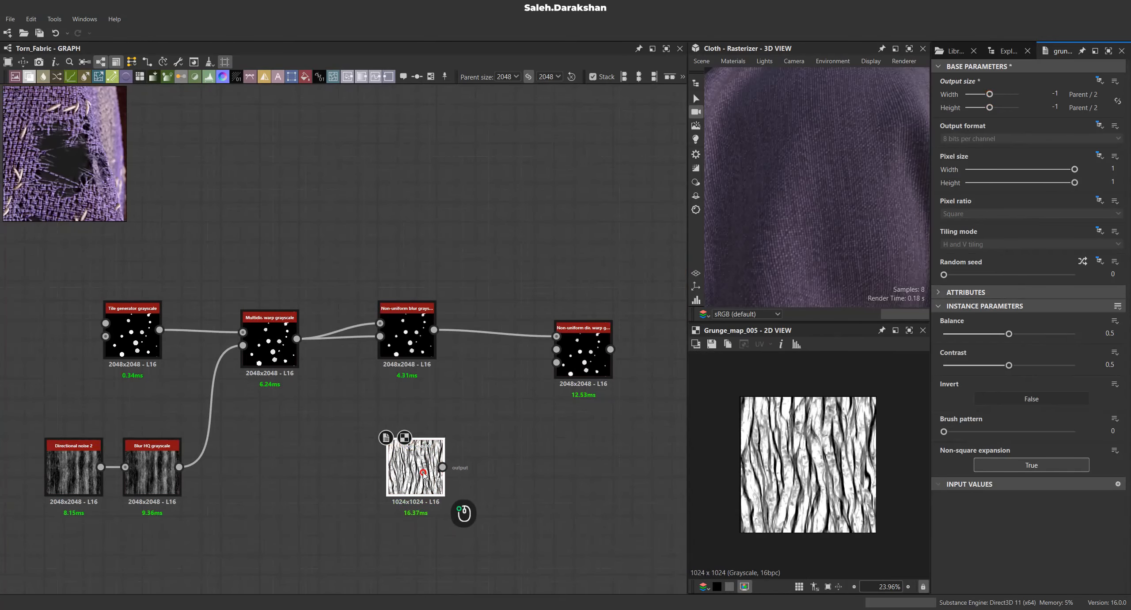
Connect Directional noise 2 to the Non-uniform dir. warp's intensity input and set the warp angle to 90 degrees.
left_click(584, 353)
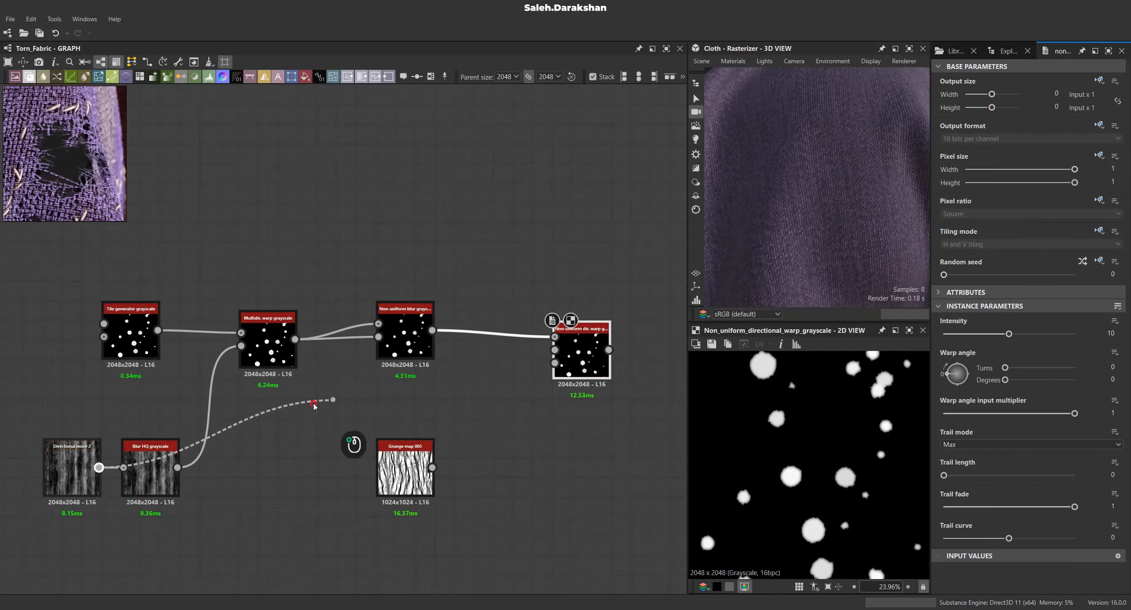
left_click_drag(313, 403, 555, 350)
scroll(813, 438, "up", 4)
left_click_drag(957, 373, 962, 347, "shift")
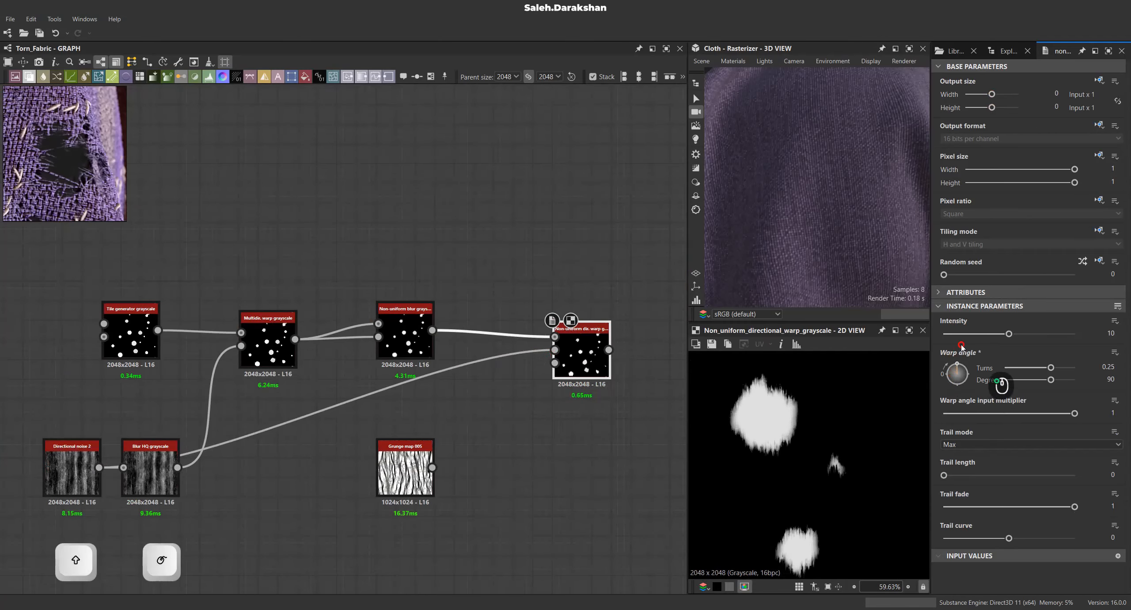
Connect Grunge map 005 to the Non-uniform dir. warp's warp angle input and inspect the resulting torn shapes.
scroll(853, 434, "down", 5)
left_click_drag(432, 467, 555, 363)
scroll(819, 503, "up", 6)
mouse_move(819, 502)
middle_mouse_down()
mouse_move(878, 444)
mouse_move(823, 491)
middle_mouse_up()
scroll(823, 492, "down", 9)
scroll(822, 490, "up", 8)
scroll(805, 473, "down", 4)
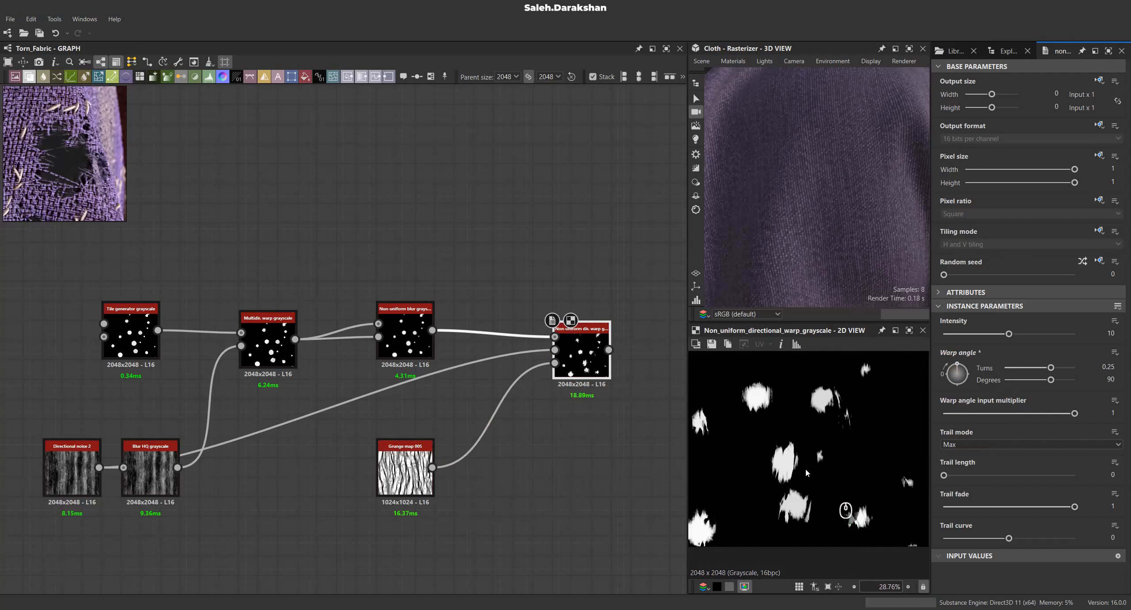
scroll(805, 473, "down", 3)
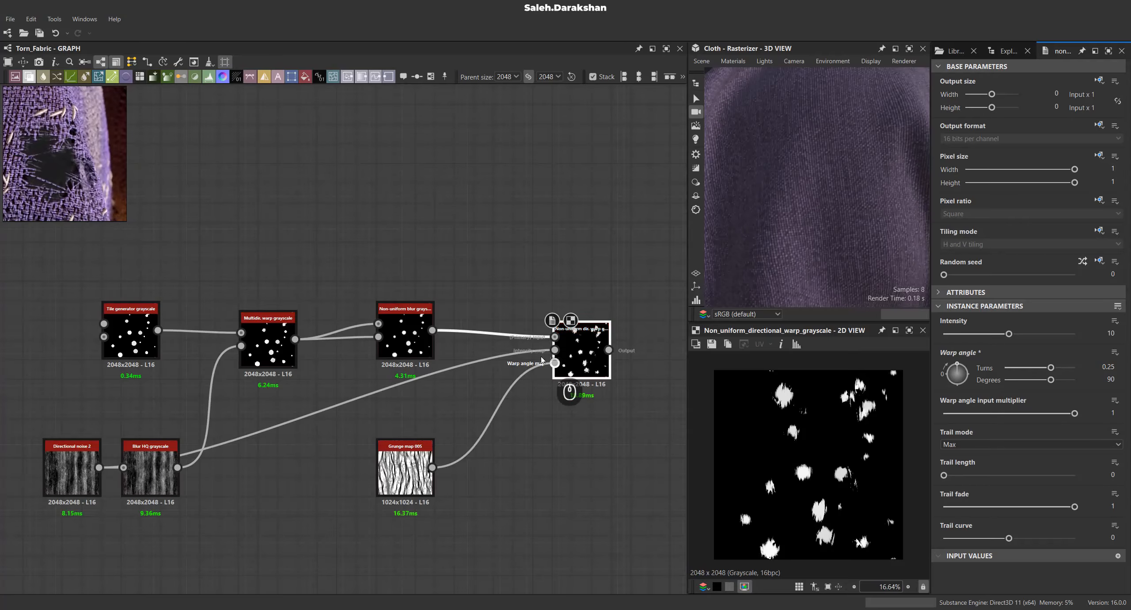
scroll(846, 530, "up", 8)
Add a Histogram scan node to the output of the Non-uniform dir. warp.
scroll(462, 425, "down", 3)
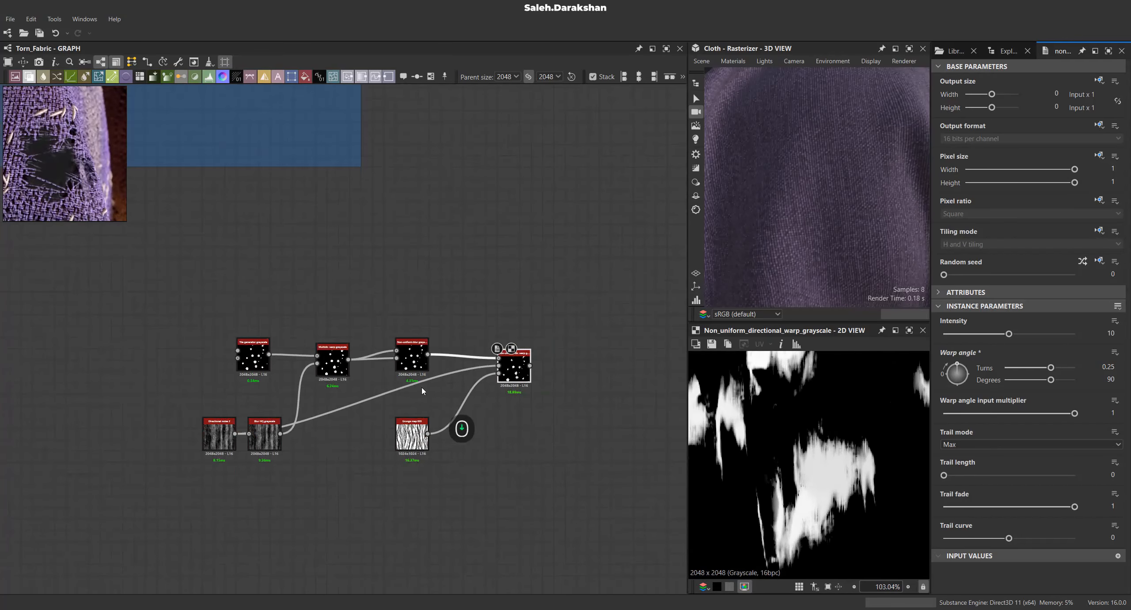
scroll(531, 373, "up", 3)
left_click_drag(394, 391, 468, 390)
type("his")
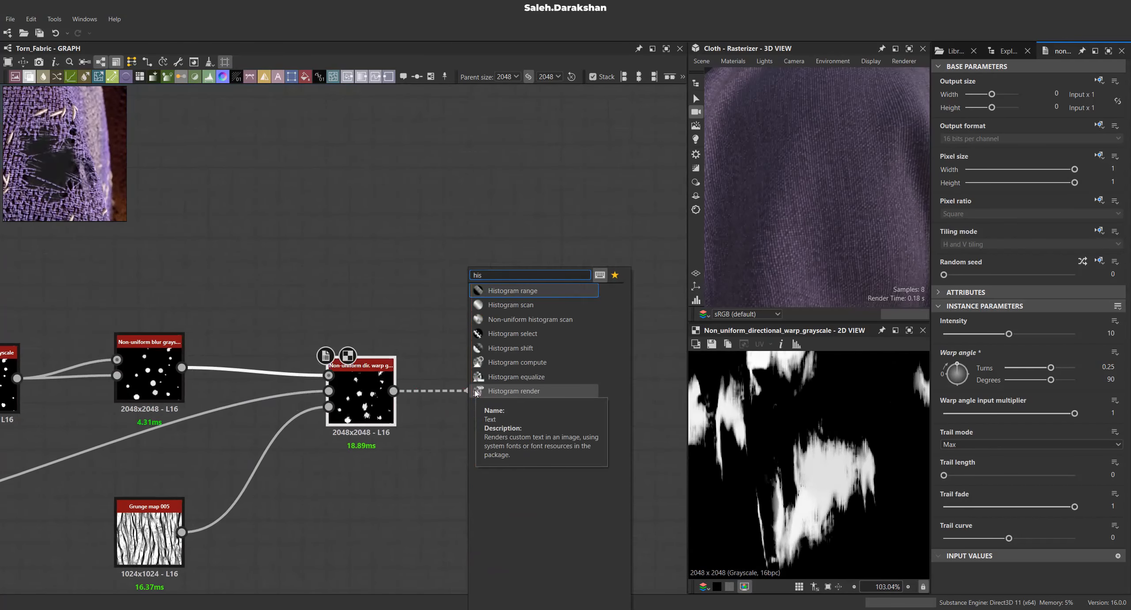
left_click(475, 392)
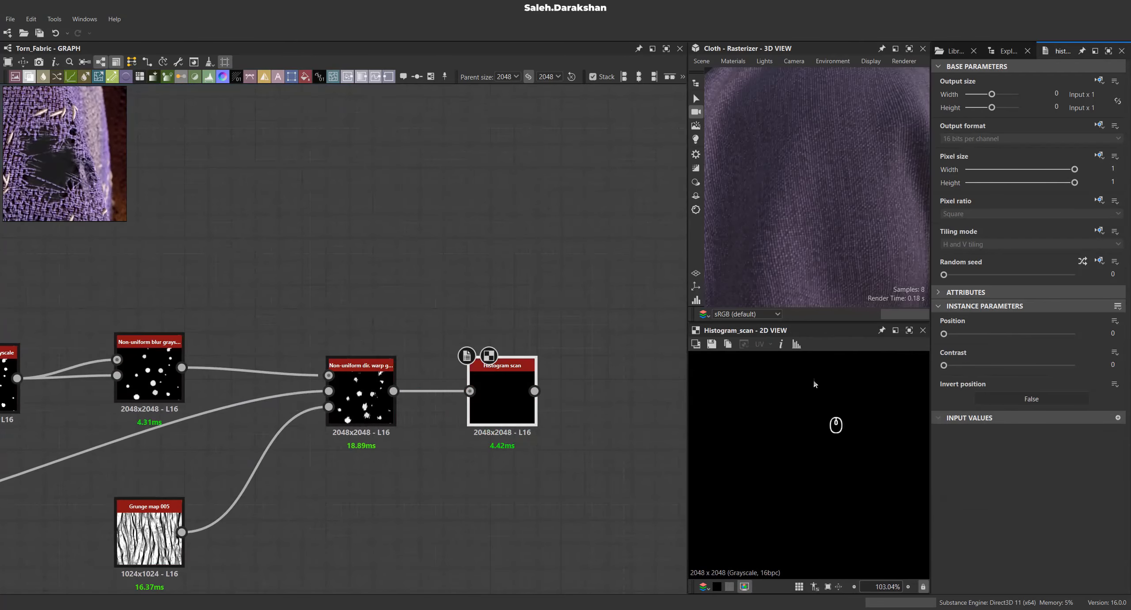
Set the Histogram scan's position to 0.7 and its contrast to 0.15.
left_click_drag(996, 334, 1034, 335)
left_click_drag(981, 367, 960, 366)
type("5")
key("Return")
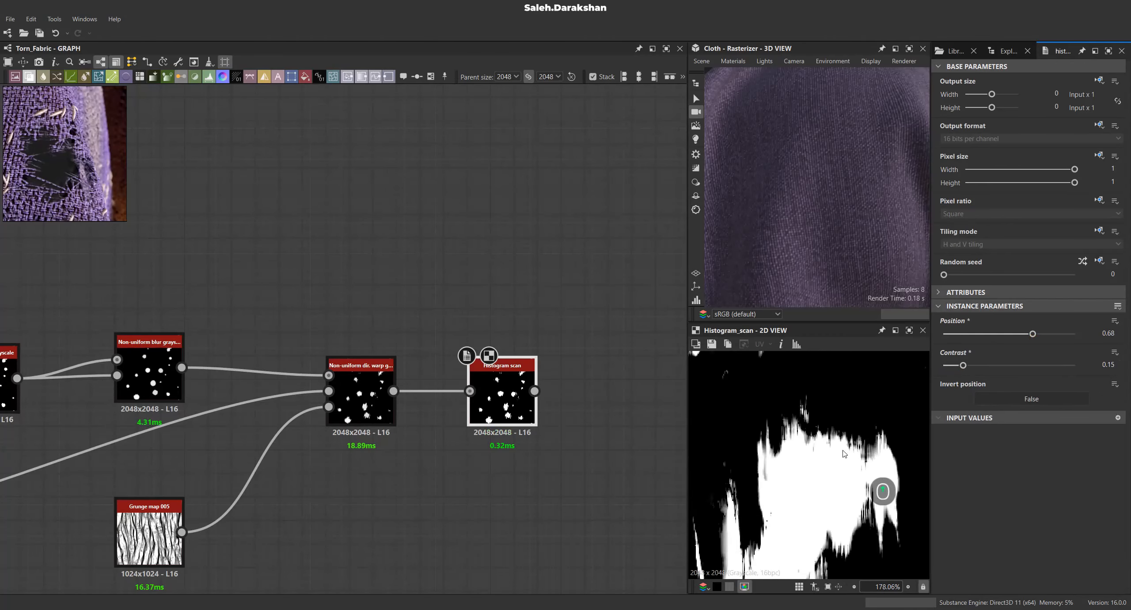
scroll(881, 492, "up", 1)
left_click_drag(1033, 335, 1042, 336)
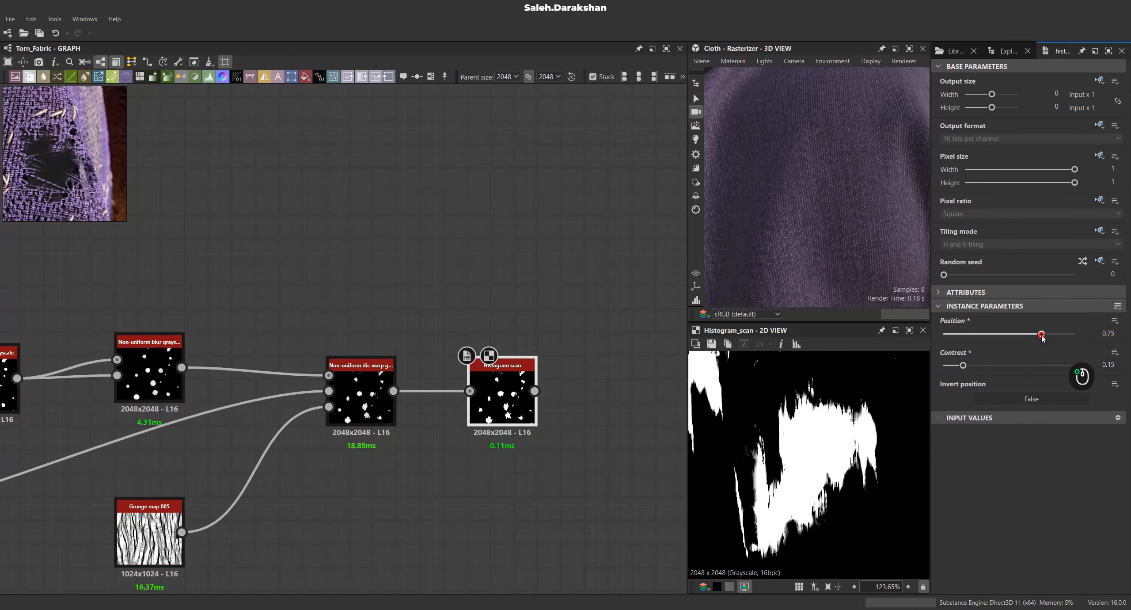
scroll(897, 464, "down", 3)
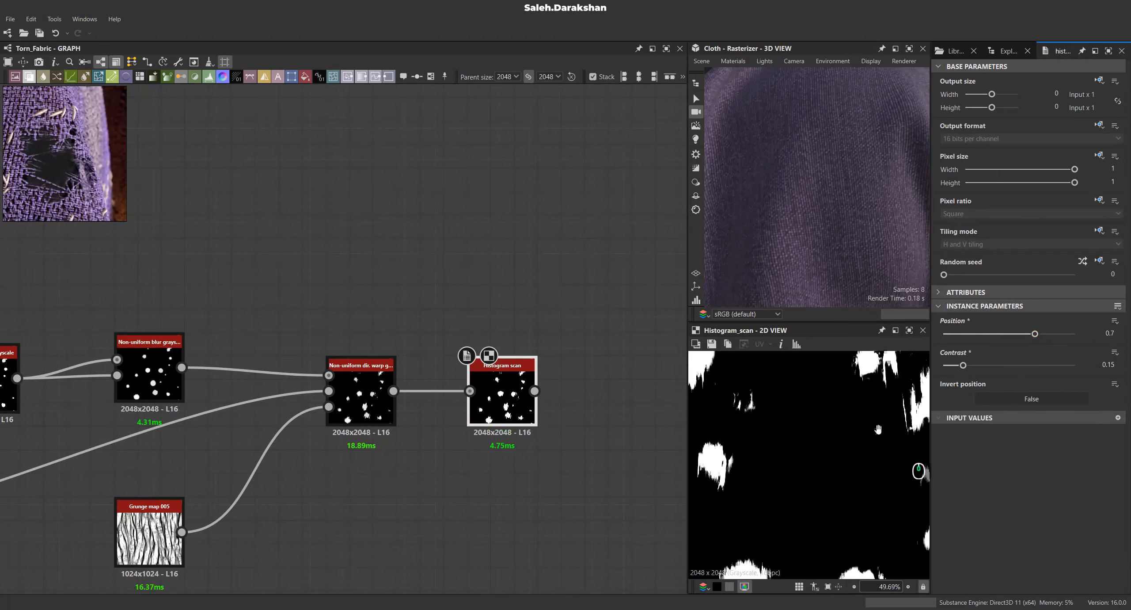
Compare the Non-uniform dir. warp output with the Histogram scan output up close.
left_click(383, 377)
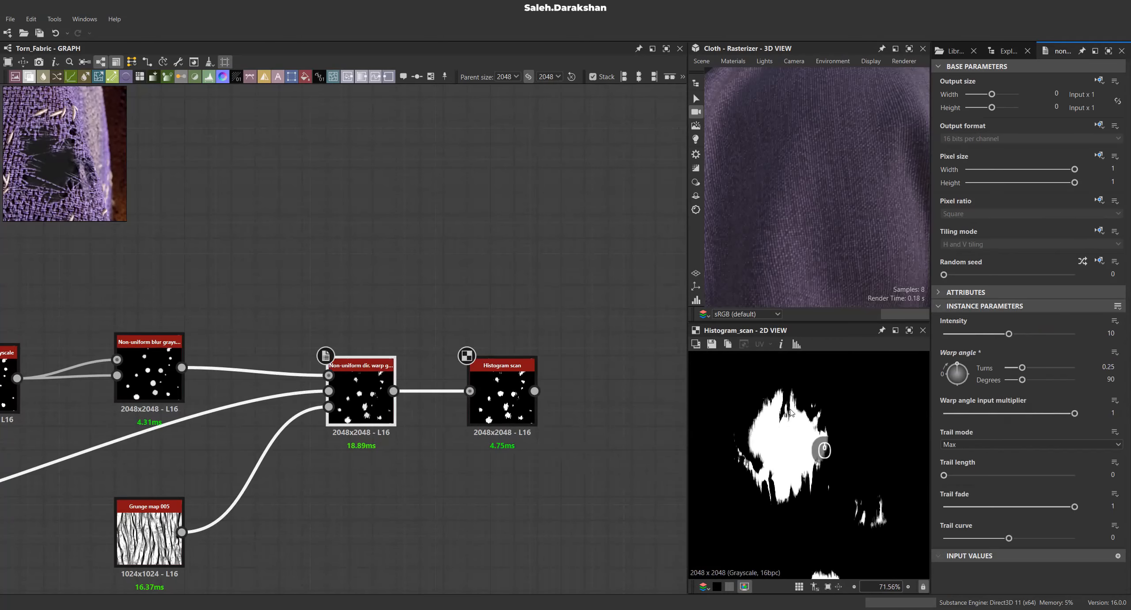
scroll(791, 412, "up", 4)
double_click(362, 380)
double_click(496, 376)
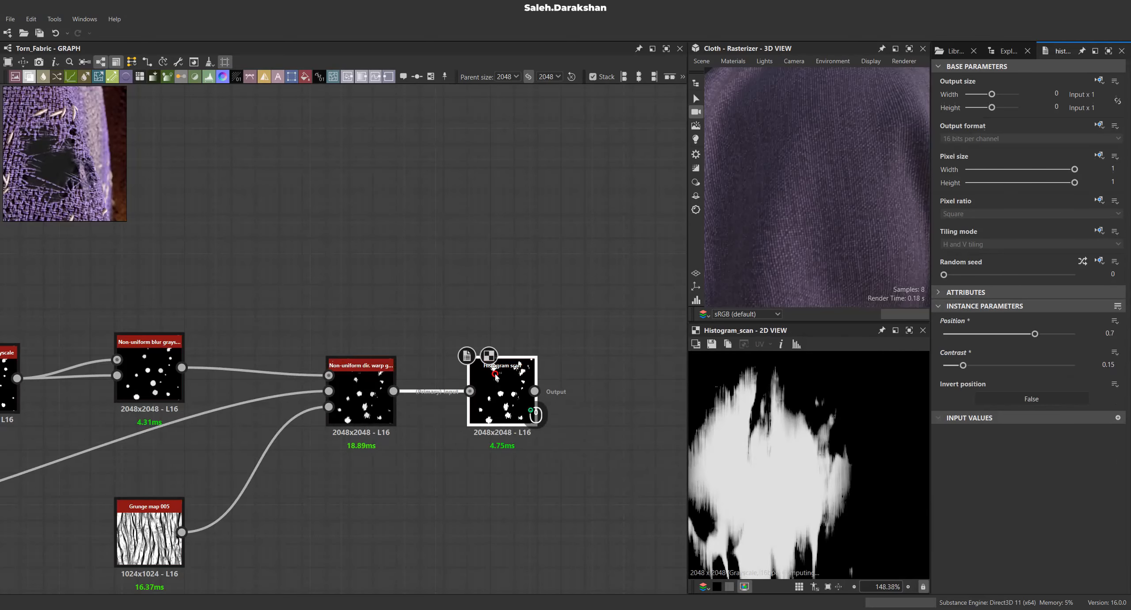
scroll(496, 375, "down", 6)
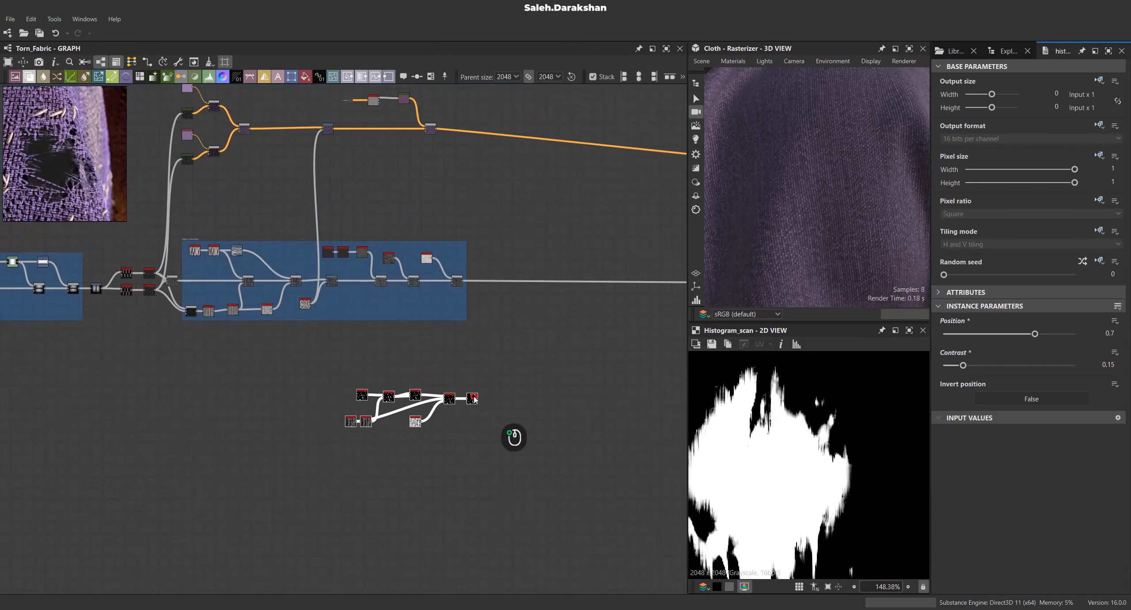
Add a Tile sampler grayscale node in the empty graph space beside the torn-hole Histogram scan.
scroll(859, 419, "down", 10)
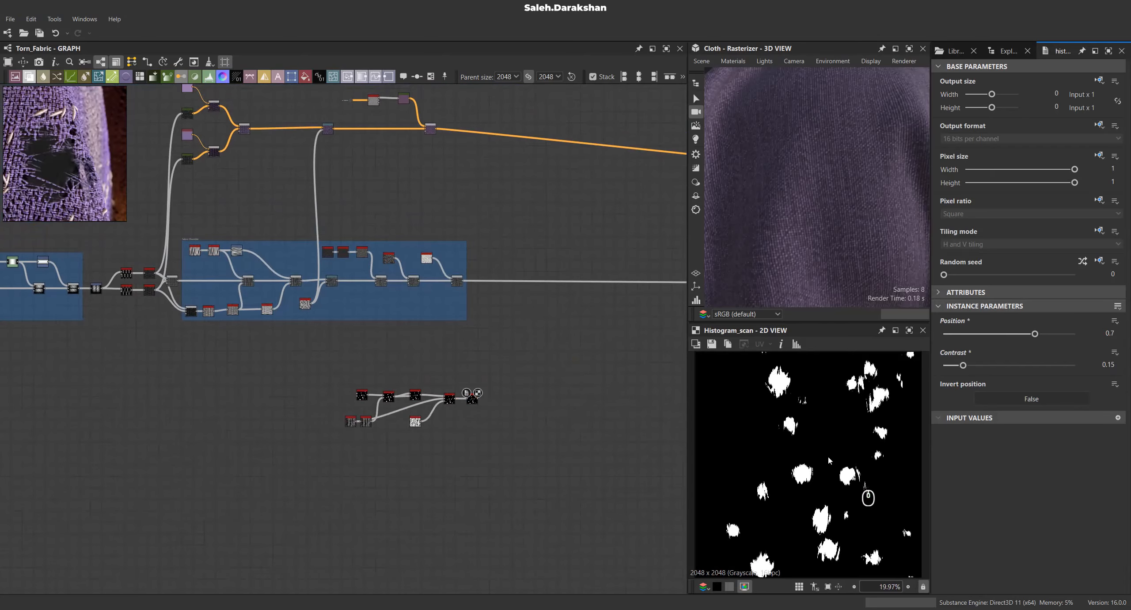
scroll(442, 411, "up", 3)
middle_click_drag(465, 389, 332, 378)
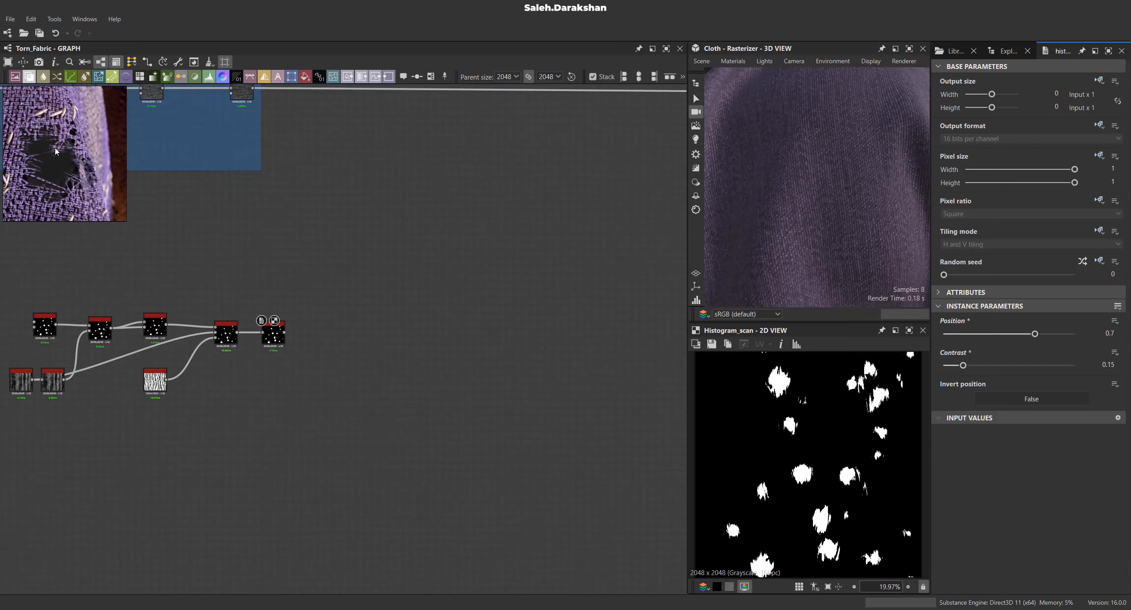
middle_click_drag(311, 355, 334, 334)
key("space")
type("til")
key("Down")
key("Down")
key("Down")
key("Down")
key("Down")
key("Down")
key("Down")
key("Down")
key("Up")
key("Down")
key("Down")
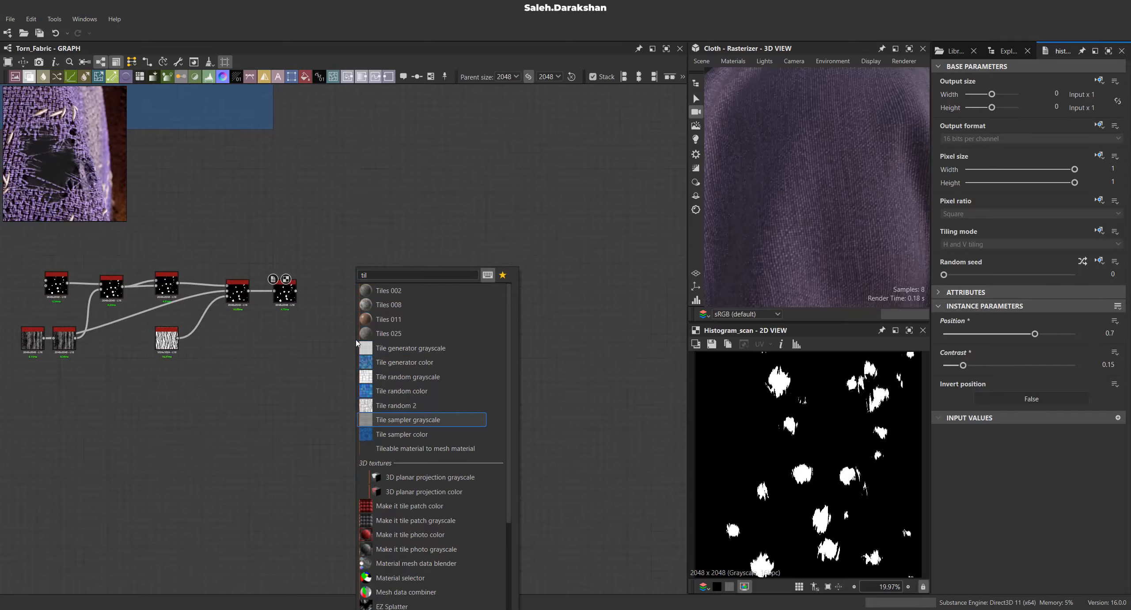
key("Return")
left_click_drag(357, 342, 435, 345)
scroll(440, 341, "up", 3)
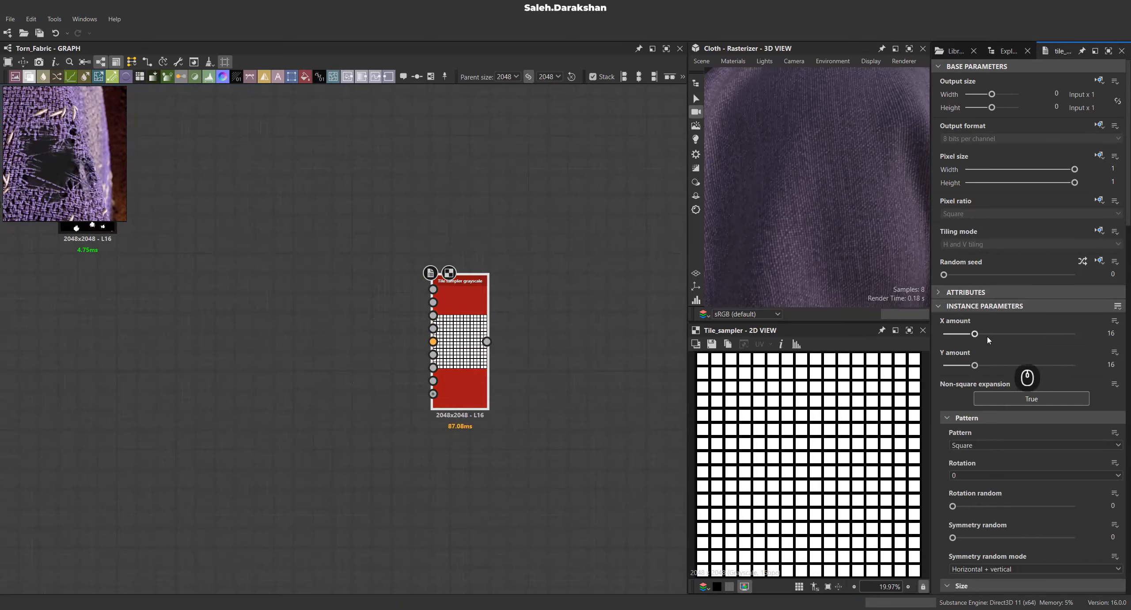
Set the Tile sampler's X amount to 800 and Y amount to 500.
left_click_drag(975, 334, 1078, 338)
type("800")
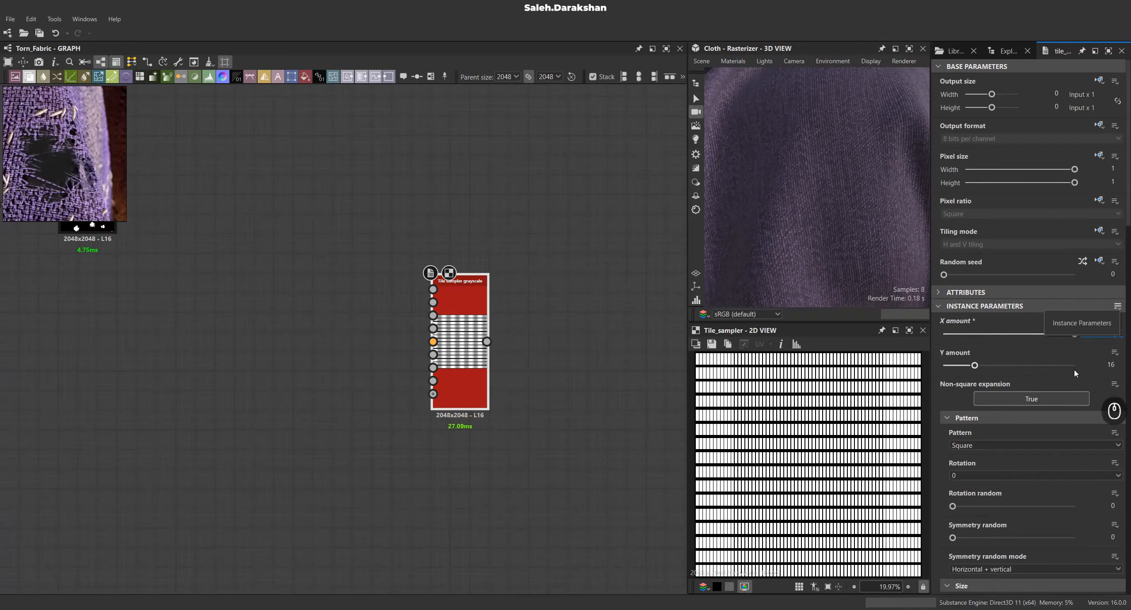
key("Return")
scroll(858, 462, "up", 15)
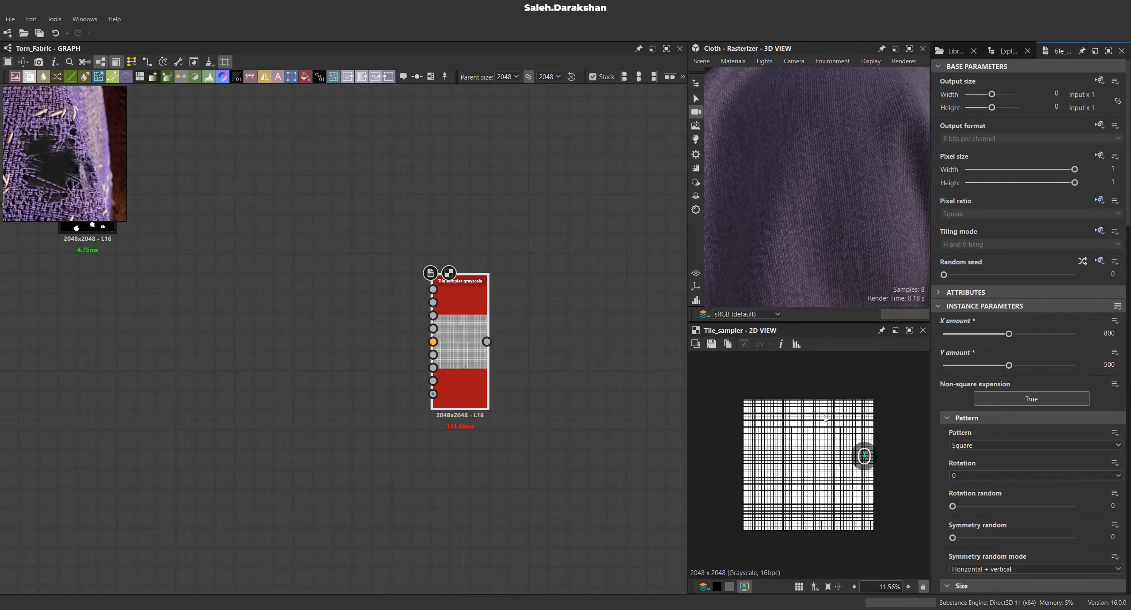
Change the Tile sampler's pattern to Gradation and its X amount to 900.
left_click(979, 446)
scroll(981, 508, "down", 2)
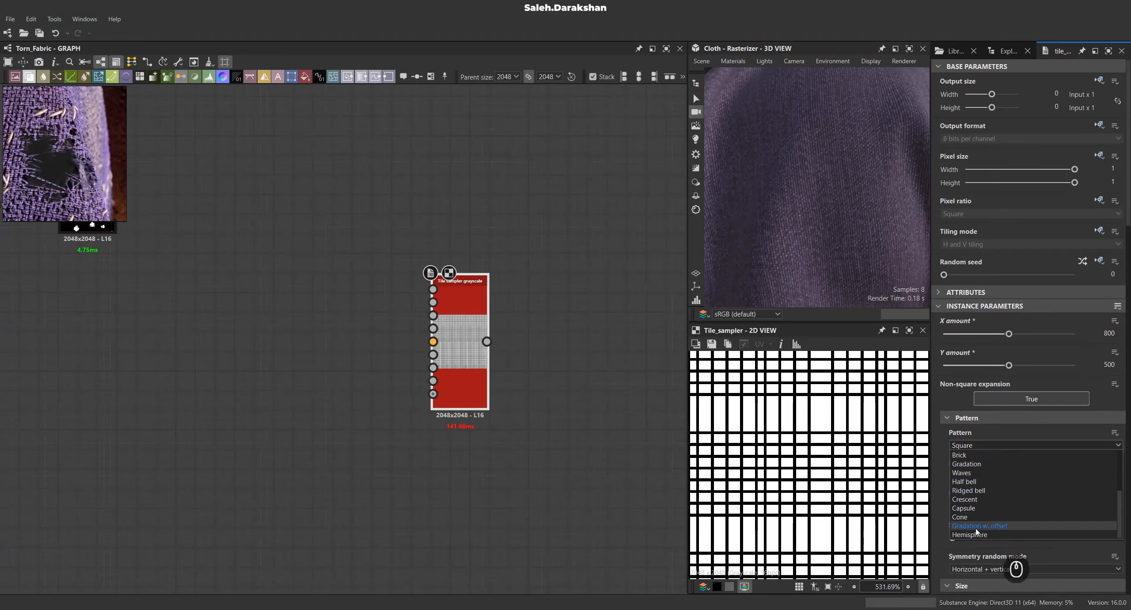
left_click(968, 463)
scroll(845, 433, "down", 6)
scroll(845, 433, "up", 8)
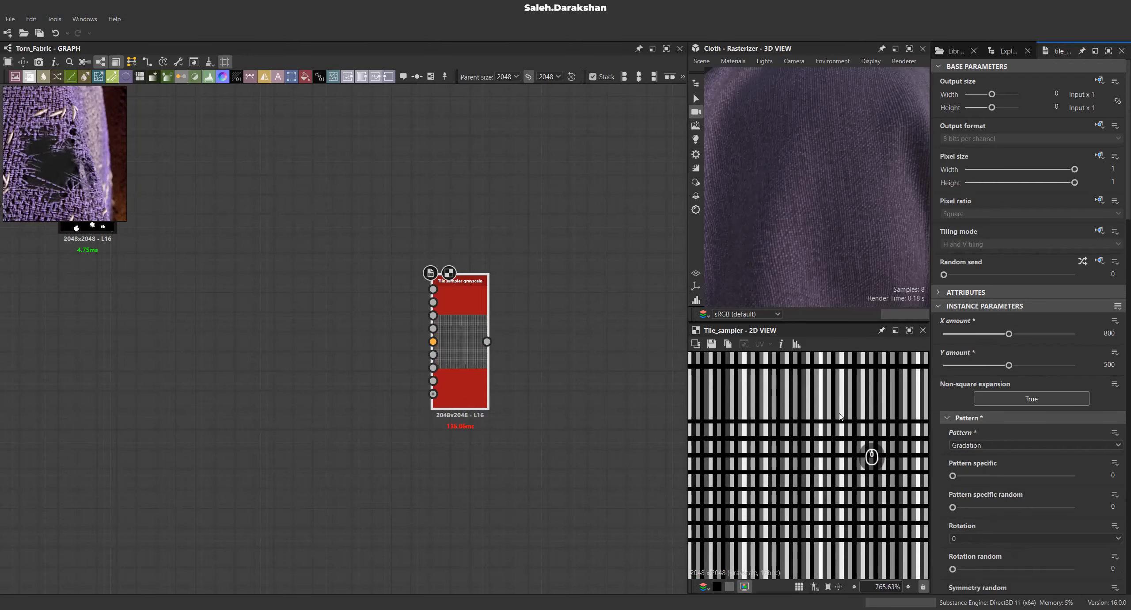
scroll(841, 451, "down", 5)
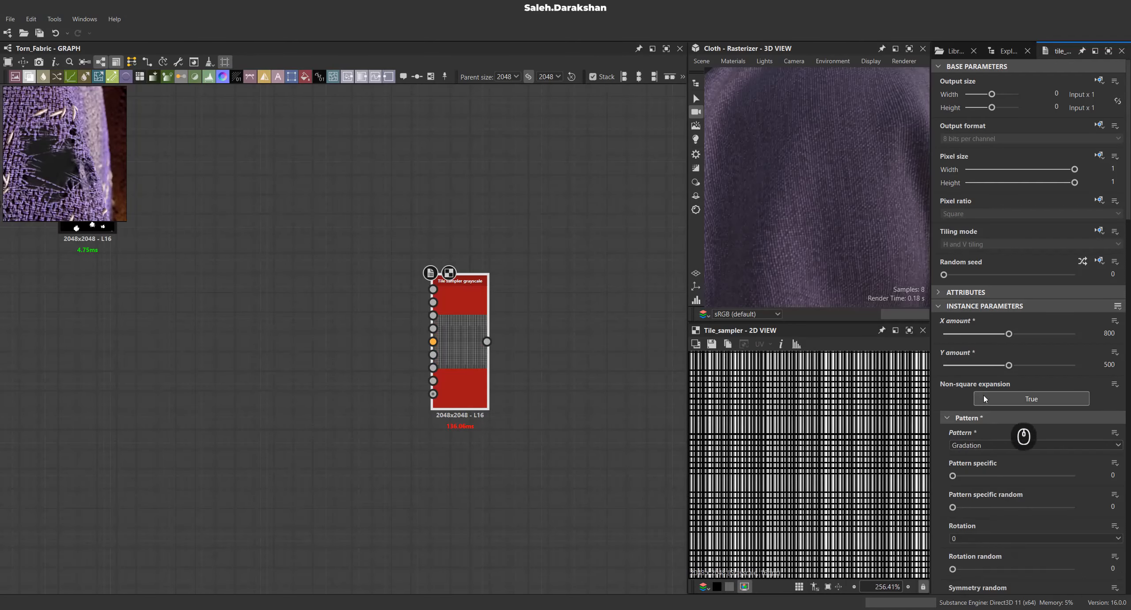
key("Return")
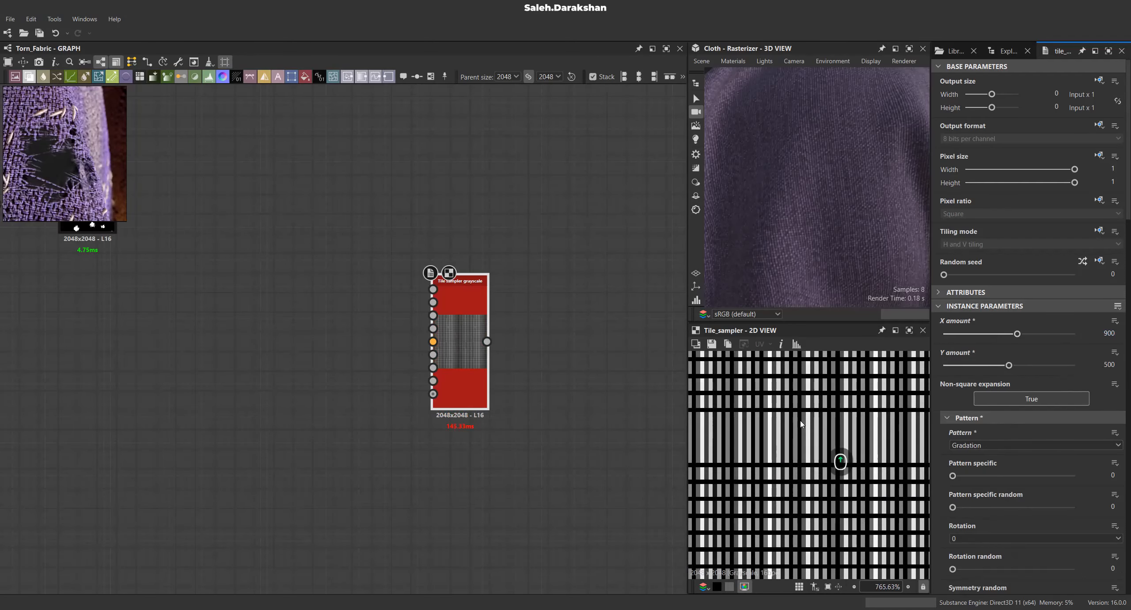
scroll(803, 420, "down", 4)
Reduce the Tile sampler's X size to 0.15 to make thin fiber strokes.
scroll(1066, 436, "down", 10)
left_click_drag(1075, 375, 980, 376)
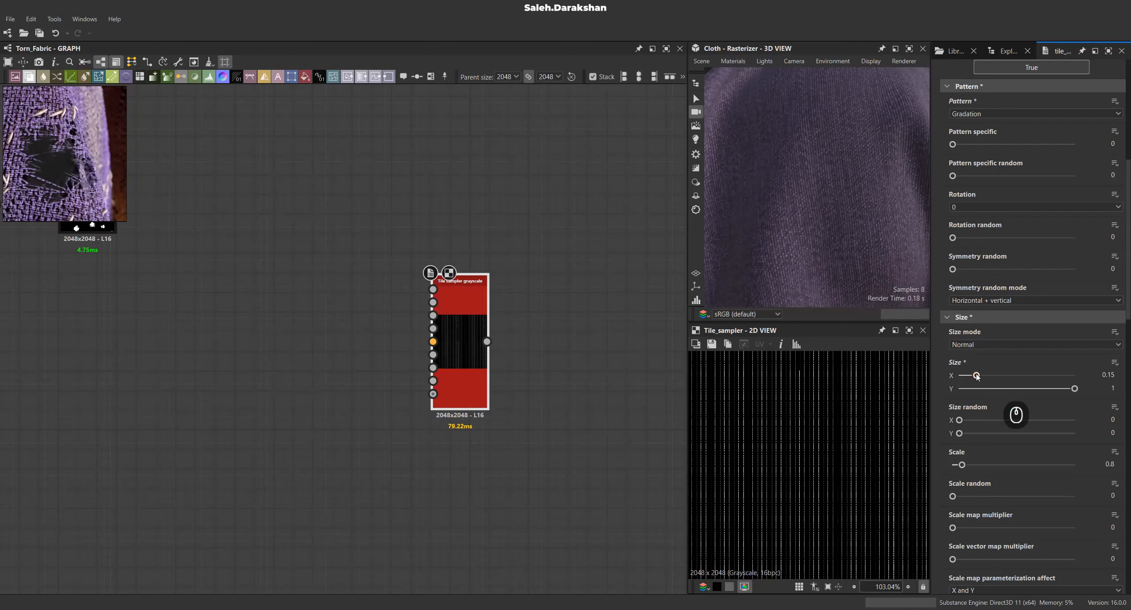
scroll(499, 379, "down", 5)
Branch a Histogram shift node off the output of the torn-hole Histogram scan.
middle_click_drag(467, 368, 495, 384)
scroll(495, 382, "up", 4)
scroll(816, 403, "up", 6)
middle_click_drag(367, 372, 420, 367)
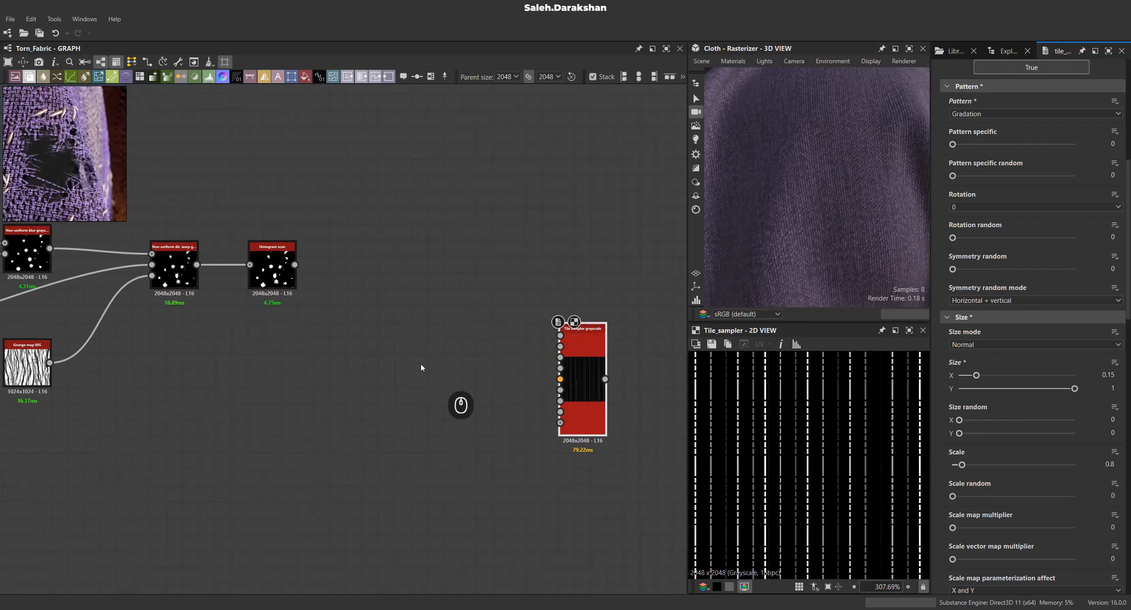
middle_click_drag(322, 366, 326, 335)
left_click_drag(298, 234, 324, 355)
type("hi")
left_click(367, 362)
Set the Histogram shift's position to 0.99 to isolate the outlines of the holes.
left_click_drag(1009, 334, 1071, 335)
scroll(853, 474, "up", 4)
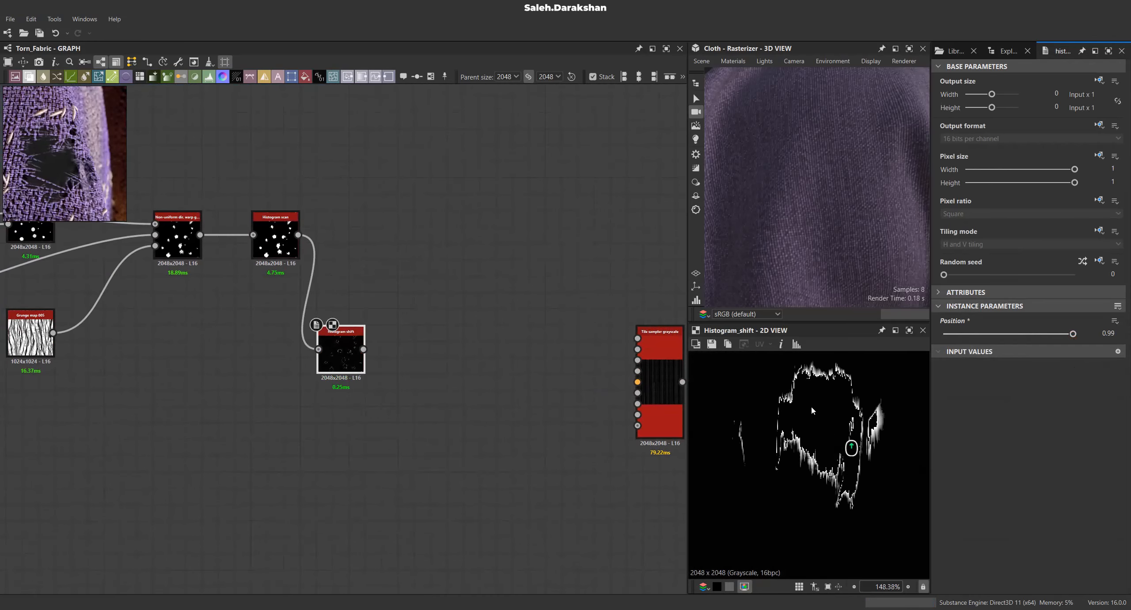
left_click_drag(1071, 336, 1074, 334)
scroll(792, 418, "down", 8)
scroll(305, 332, "up", 5)
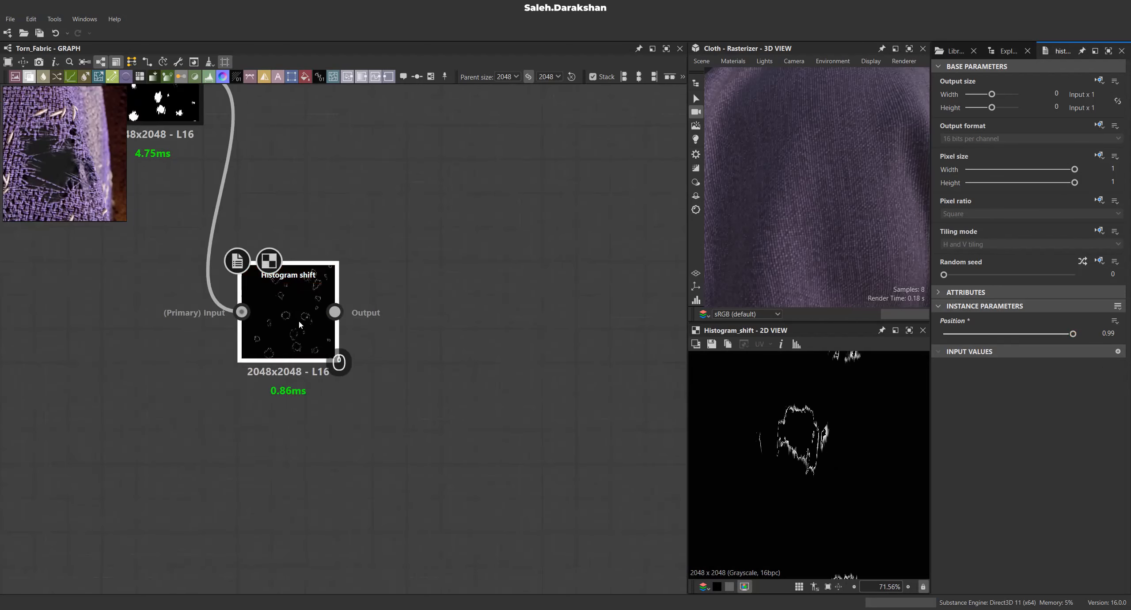
Add a Blur HQ grayscale node after the Histogram shift and set its intensity to 0.25.
middle_click_drag(305, 332, 247, 417)
left_click_drag(238, 405, 296, 406)
type("blu")
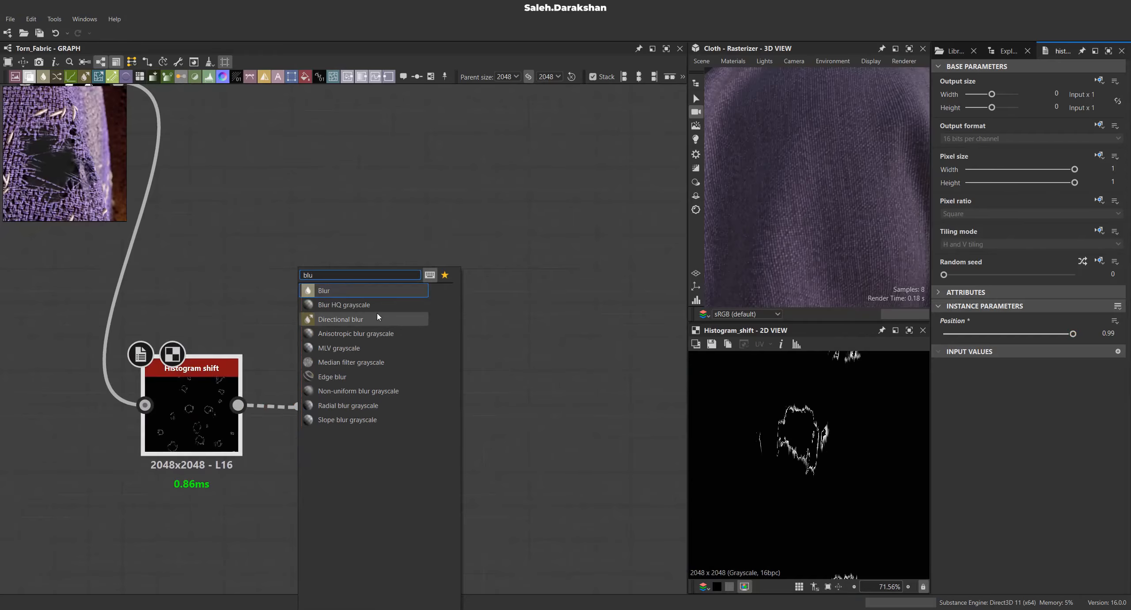
left_click(372, 305)
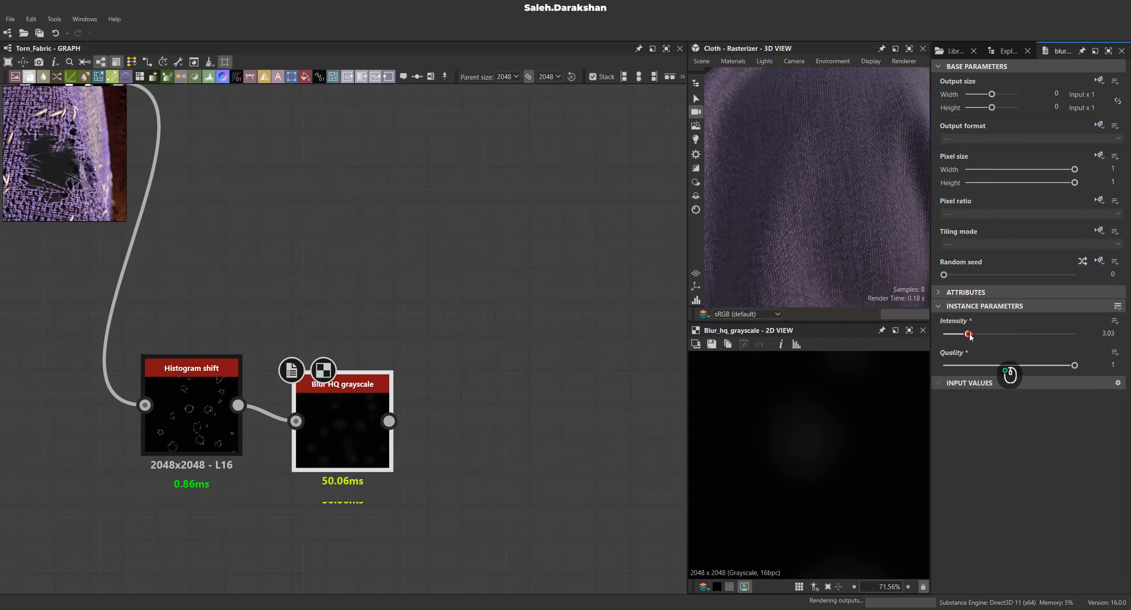
left_click_drag(977, 335, 957, 334)
type(".25")
key("Return")
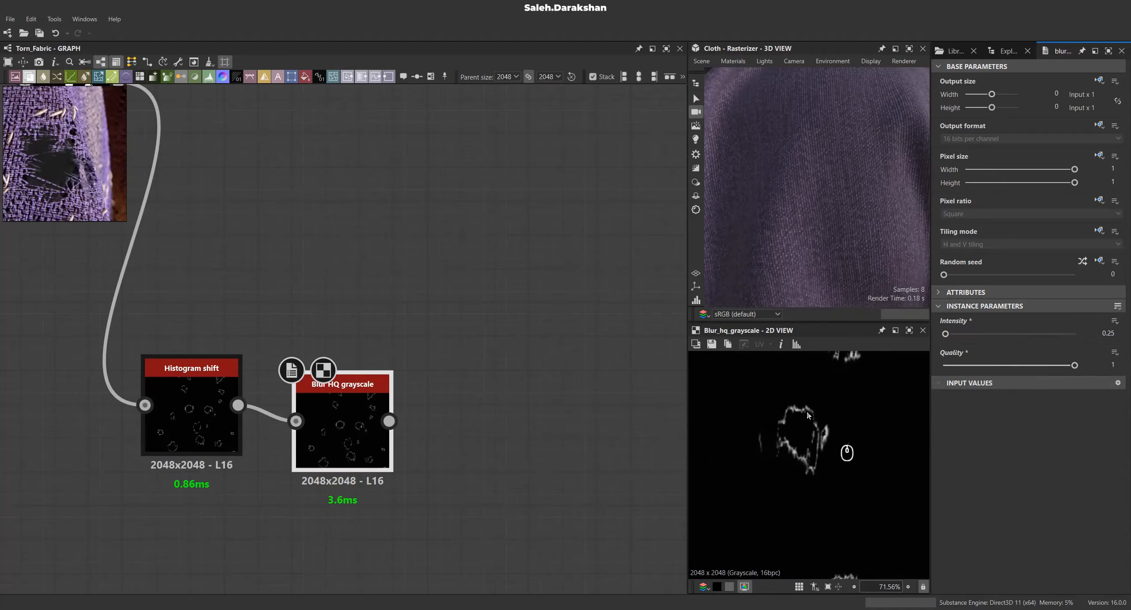
scroll(866, 430, "up", 5)
Add a Histogram scan node to the output of the Blur HQ grayscale.
left_click_drag(389, 421, 477, 425)
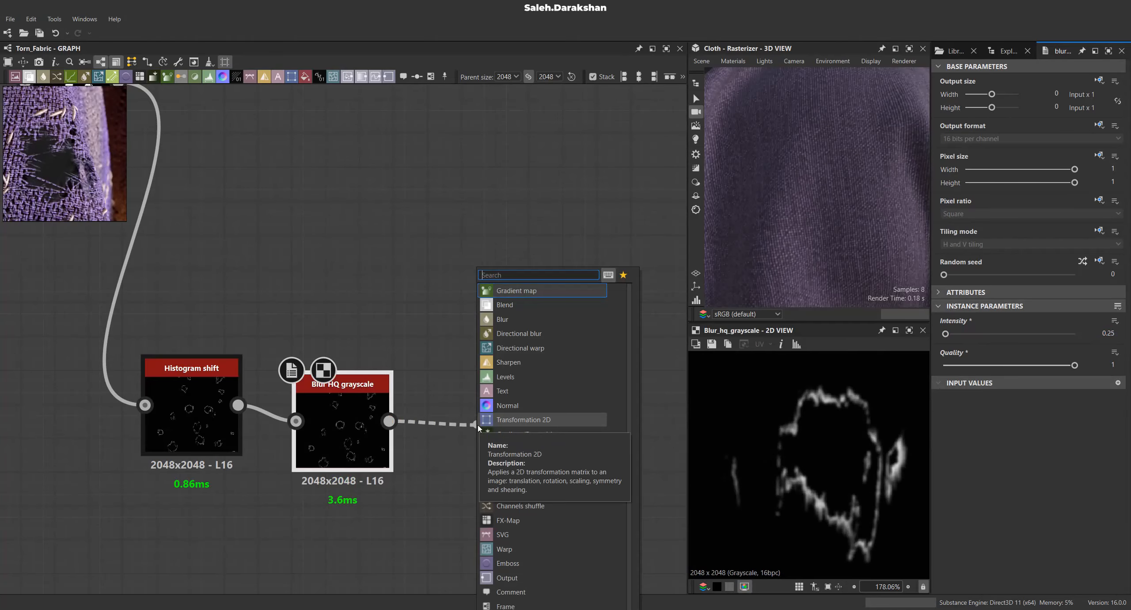
type("hid")
key("BackSpace")
type("s")
key("Down")
key("Return")
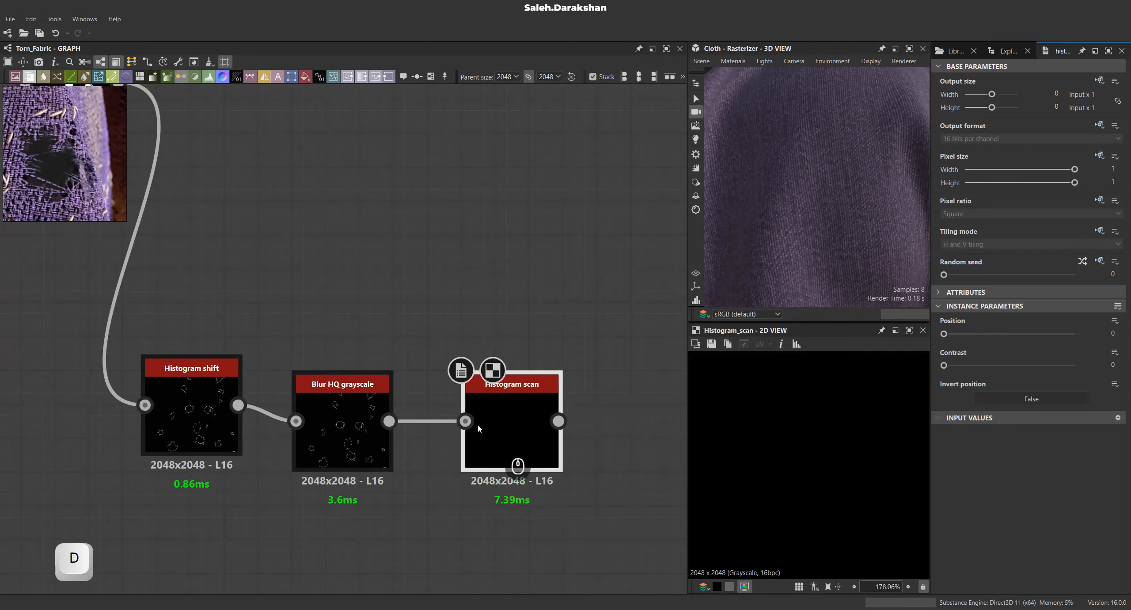
Set the new Histogram scan's position to 0.96 and its contrast to 0.57.
left_click_drag(944, 333, 867, 358)
left_click_drag(1068, 334, 1070, 334)
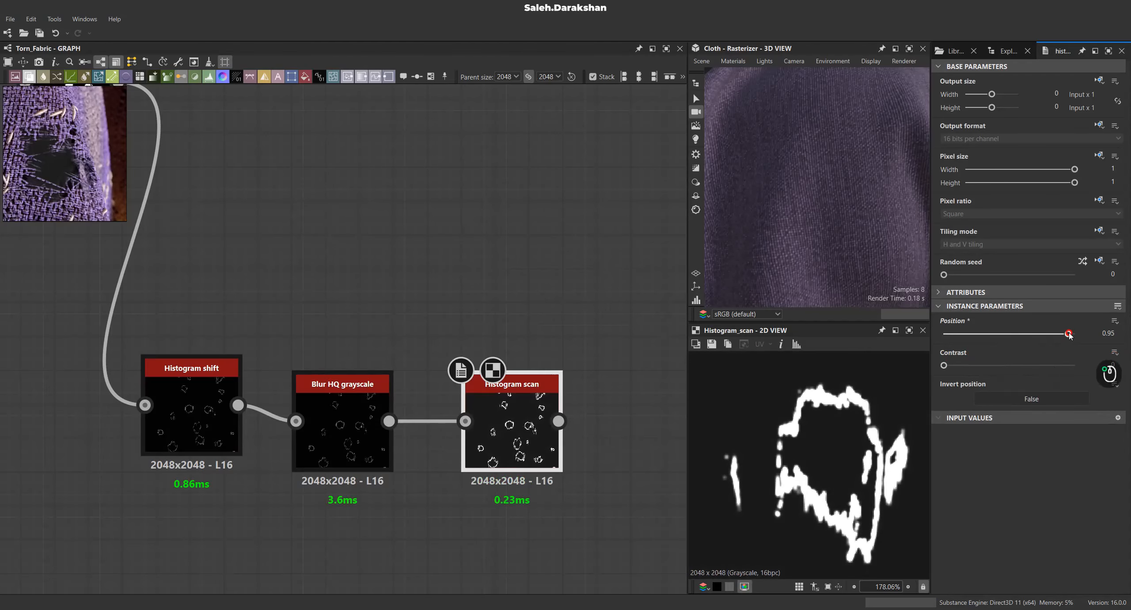
left_click_drag(944, 365, 1022, 370)
scroll(794, 425, "down", 6)
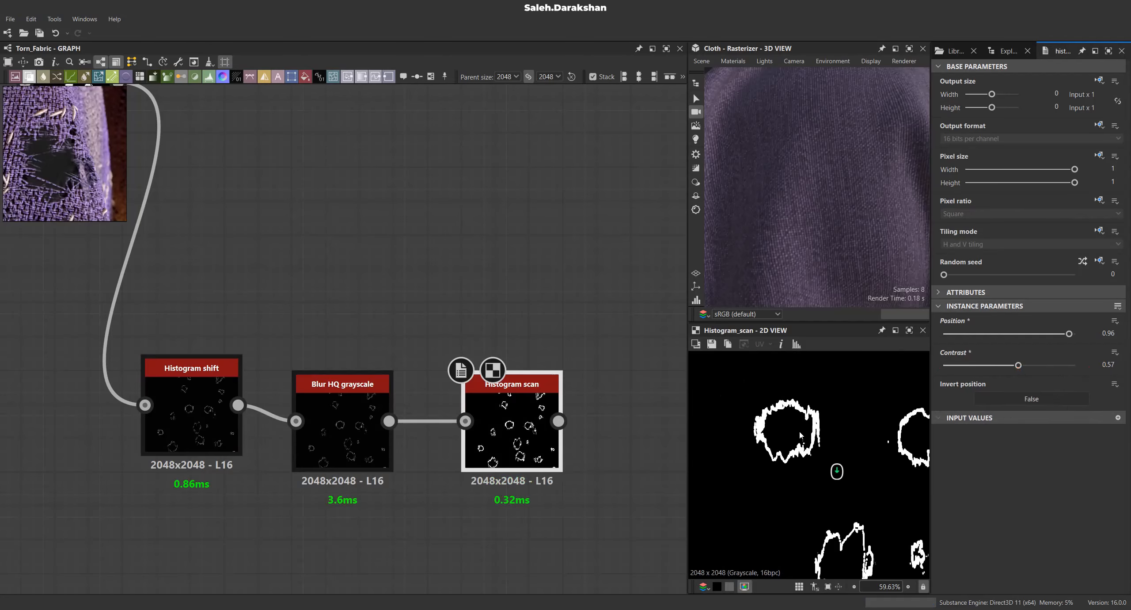
middle_click_drag(797, 431, 774, 430)
Add a Normal node to the output of the outline Histogram scan.
scroll(495, 381, "down", 6)
left_click_drag(403, 388, 400, 390)
scroll(512, 426, "up", 4)
left_click_drag(524, 363, 602, 328)
type("nor")
key("Return")
middle_click_drag(602, 328, 493, 380)
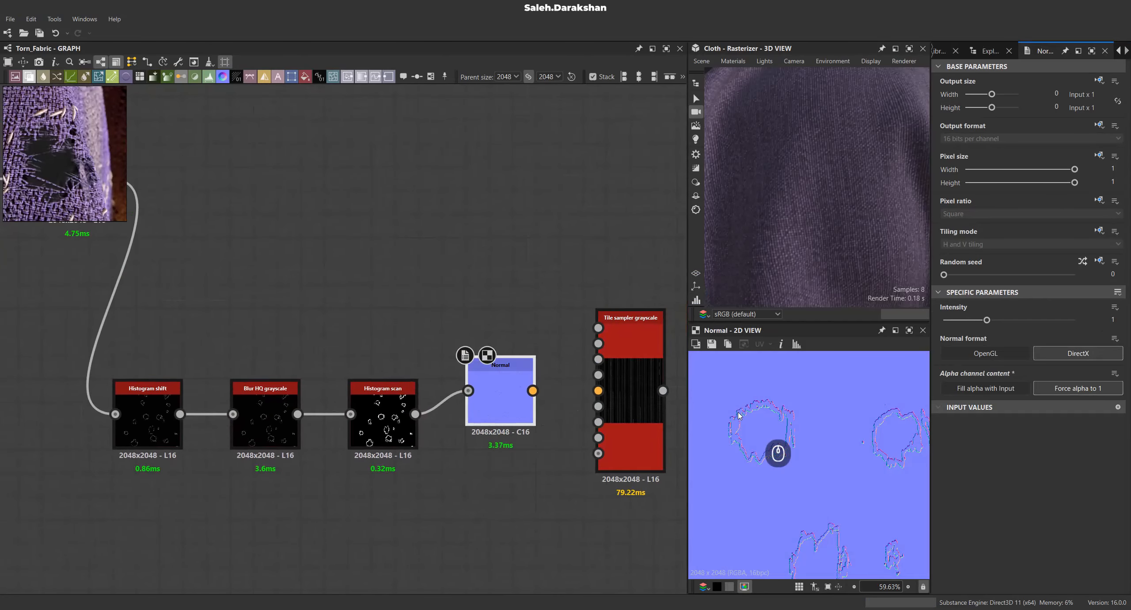
Set the Normal node's intensity to 10.
scroll(821, 455, "up", 2)
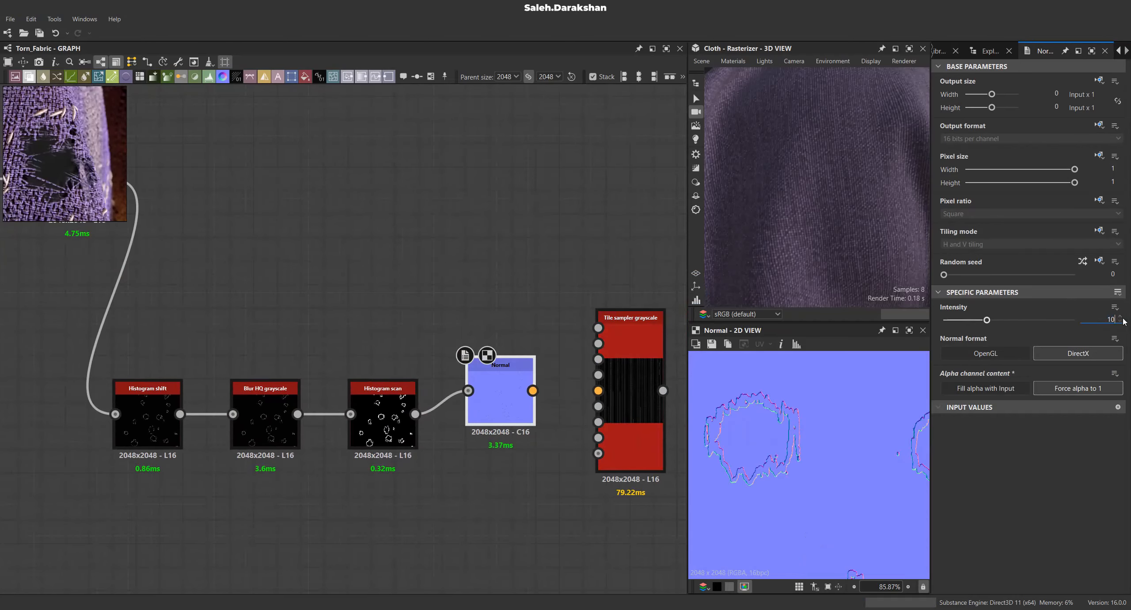
scroll(740, 411, "up", 5)
scroll(636, 355, "down", 1)
Connect the Normal node to the Tile sampler's vector map input and open the Tile sampler's parameters.
middle_click_drag(637, 354, 558, 397)
left_click_drag(559, 396, 607, 397)
scroll(492, 419, "up", 3)
left_click_drag(456, 433, 626, 432)
middle_click_drag(683, 365, 615, 353)
double_click(626, 354)
Set the Tile sampler's vector map multiplier to 1 and examine the stroke directions up close.
scroll(863, 428, "down", 3)
scroll(957, 436, "down", 8)
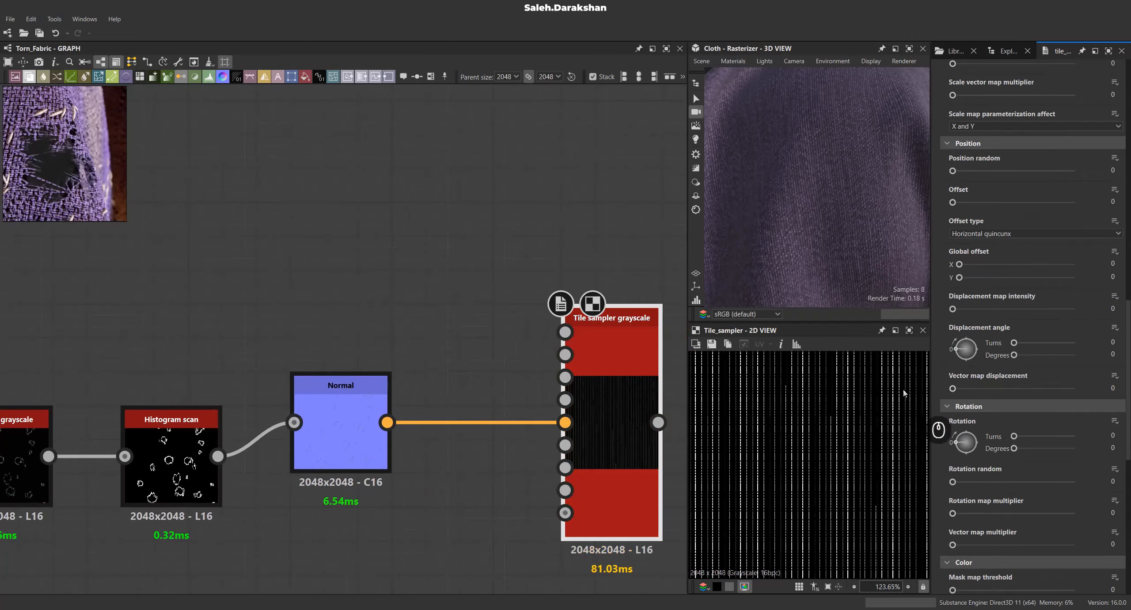
scroll(982, 401, "down", 2)
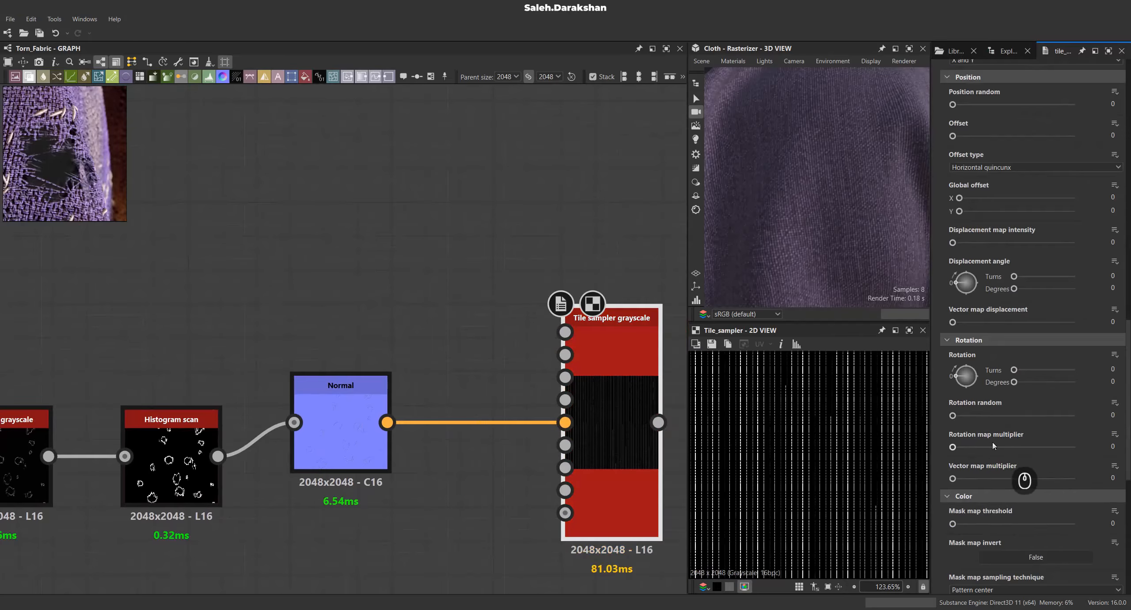
scroll(886, 479, "up", 5)
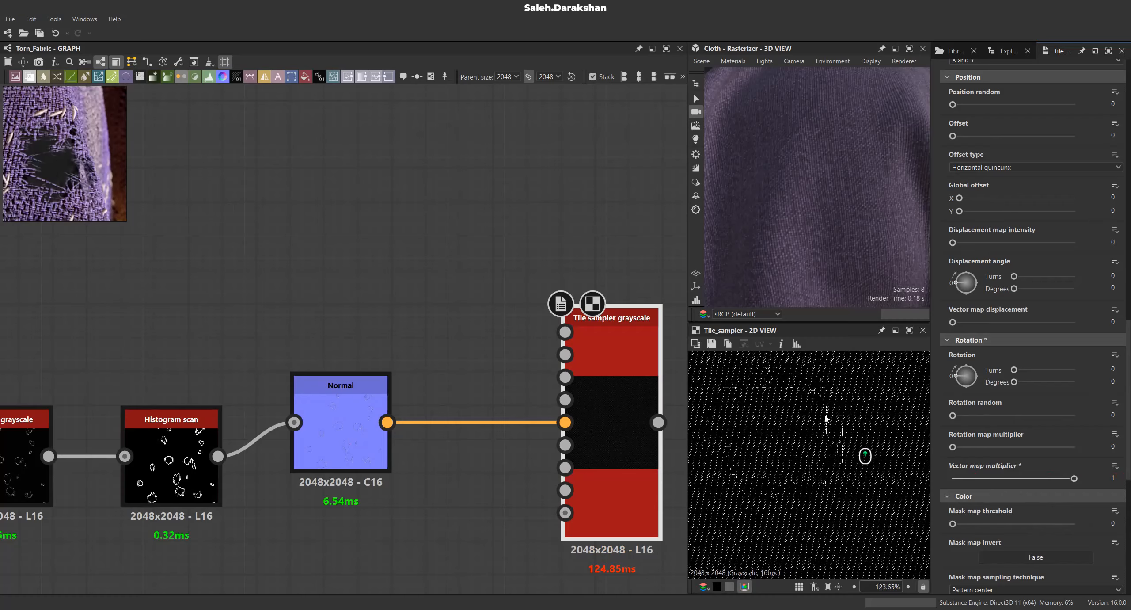
middle_click_drag(834, 436, 860, 506)
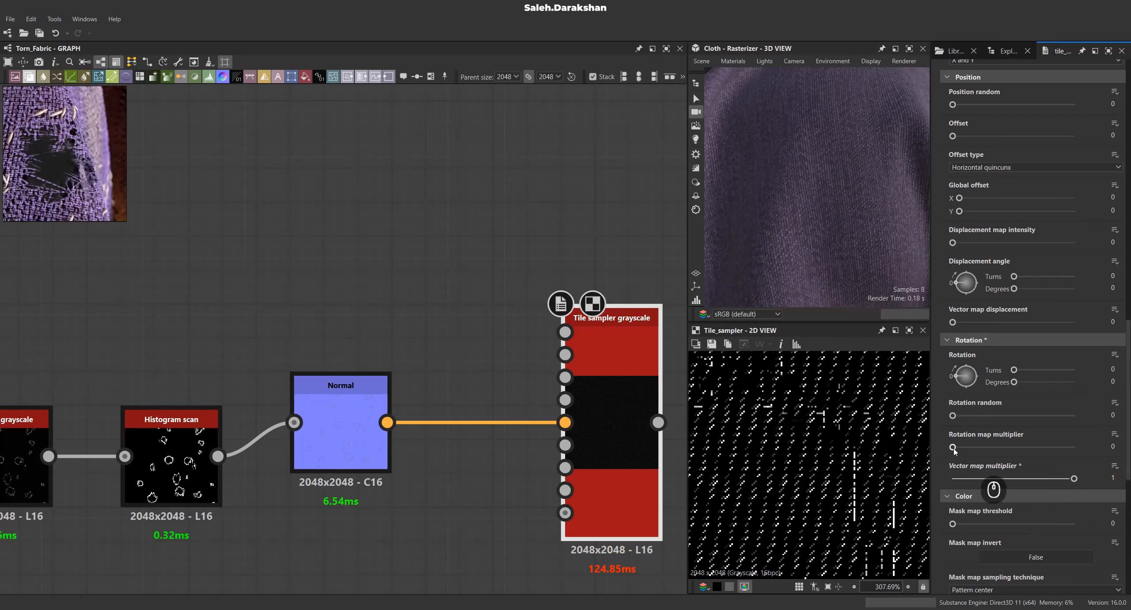
Set the Tile sampler's rotation random to 0.2 and its rotation to 90 degrees.
left_click_drag(954, 416, 978, 417)
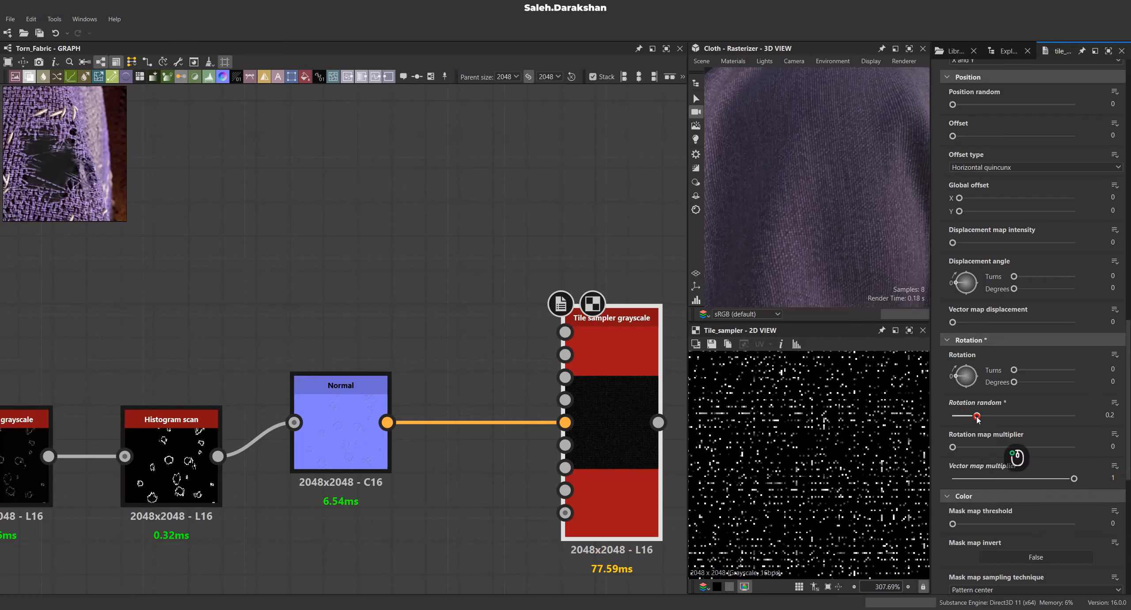
left_click_drag(966, 378, 966, 360, "shift")
scroll(877, 424, "down", 7)
scroll(819, 462, "up", 3)
scroll(601, 356, "down", 2)
Connect the outline Histogram scan to the Tile sampler's mask map input.
middle_click_drag(343, 464, 385, 357)
scroll(376, 316, "up", 1)
left_click_drag(449, 425, 668, 323)
middle_click_drag(601, 363, 406, 429)
Set the Tile sampler's mask map threshold to 0.3 and mask random to 0.15, and raise its color random.
scroll(991, 459, "down", 7)
scroll(992, 459, "up", 2)
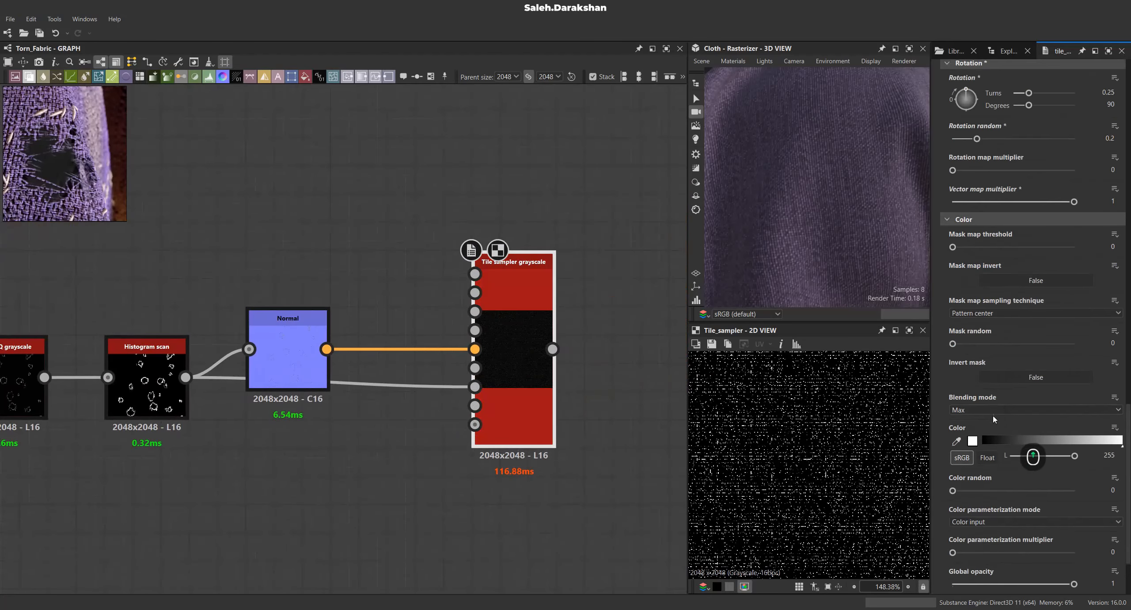
left_click_drag(953, 247, 984, 247)
scroll(795, 460, "down", 1)
middle_click_drag(794, 460, 812, 436)
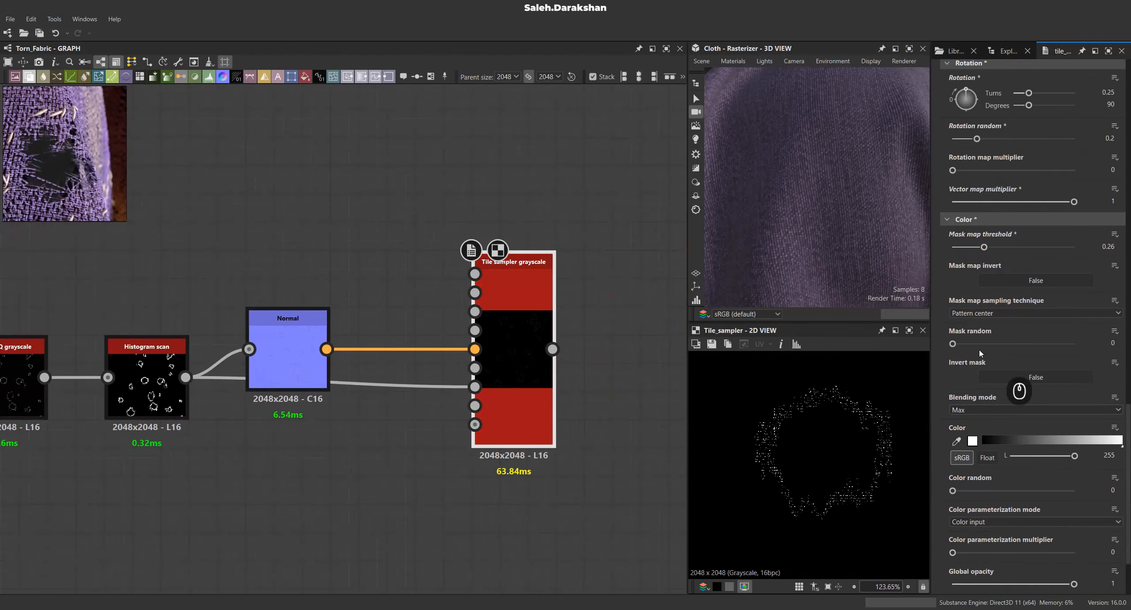
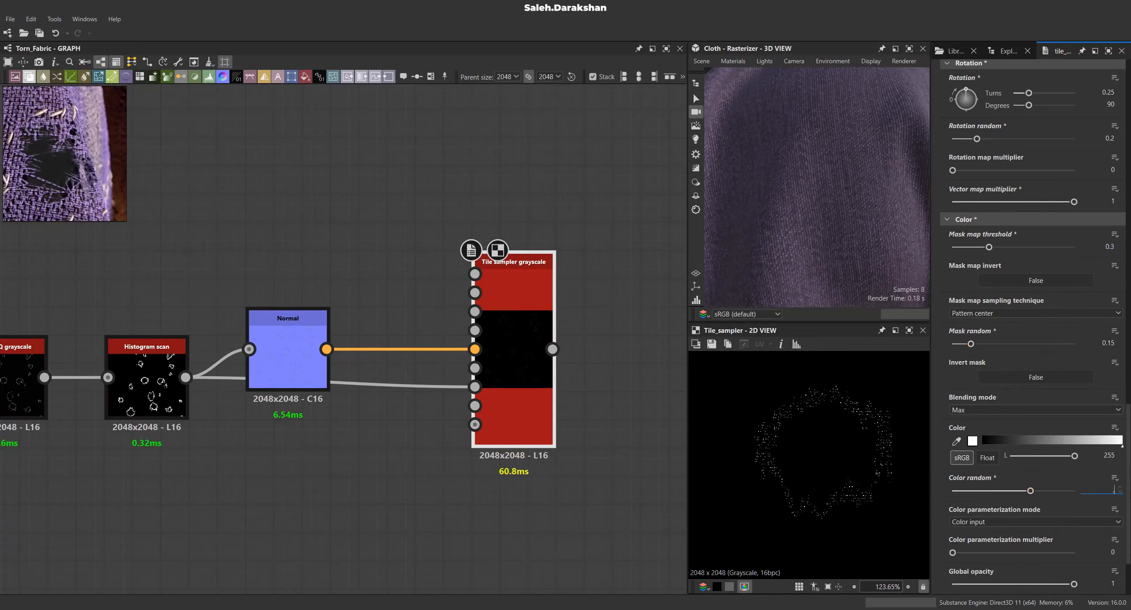
Set the Tile sampler's pattern scale to 8 so the fibers form dense strokes around the hole edges.
scroll(1001, 472, "up", 2)
scroll(864, 468, "up", 2)
scroll(1052, 491, "up", 15)
scroll(1008, 449, "down", 5)
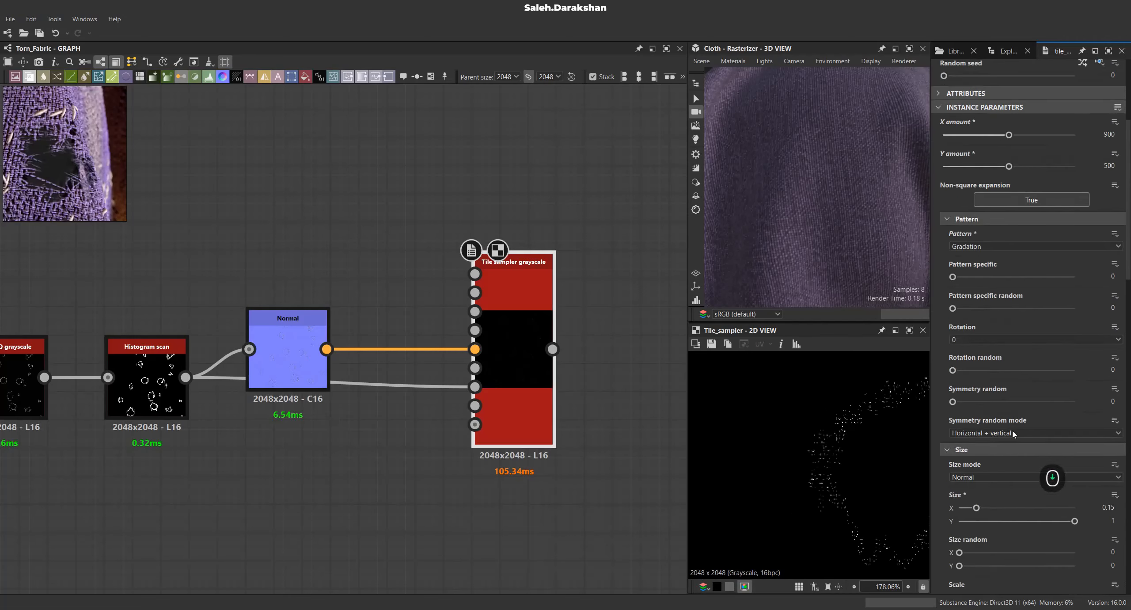
scroll(997, 385, "down", 4)
left_click_drag(965, 430, 1114, 437)
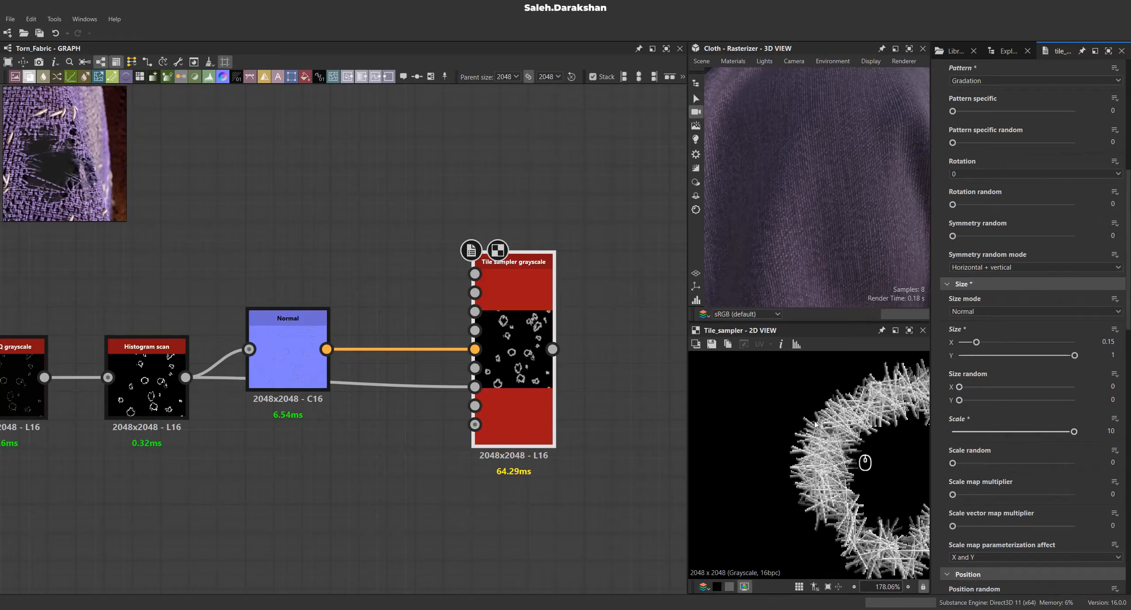
scroll(894, 432, "down", 7)
scroll(870, 455, "up", 9)
scroll(869, 457, "down", 5)
scroll(790, 455, "up", 5)
scroll(789, 454, "down", 2)
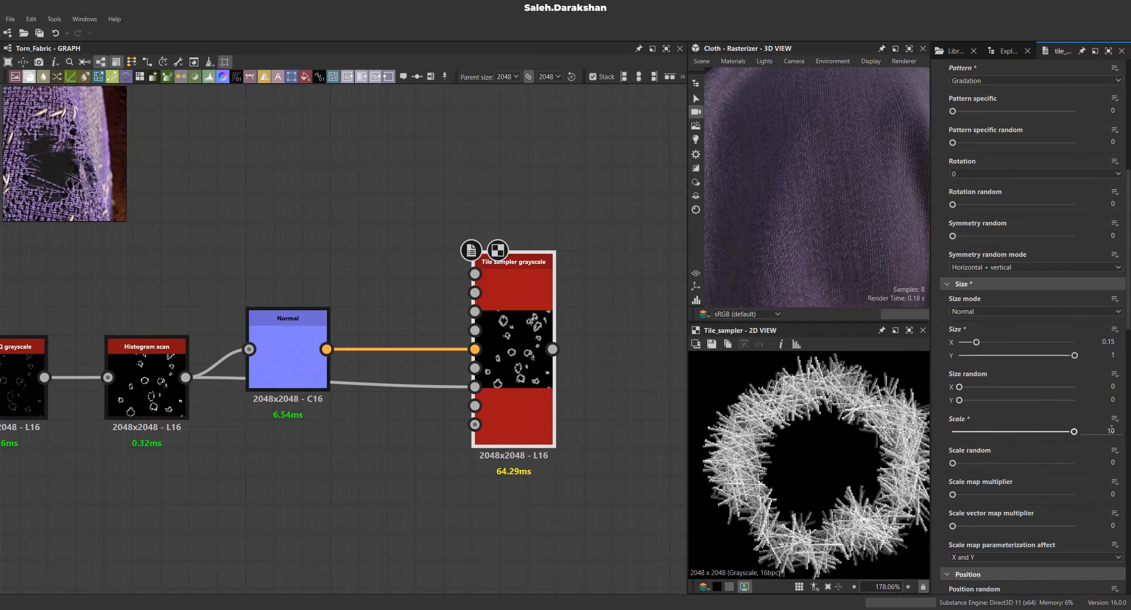
type("8")
key("Return")
Set the Tile sampler's size random to 0.4 on both X and Y.
left_click_drag(961, 388, 996, 388)
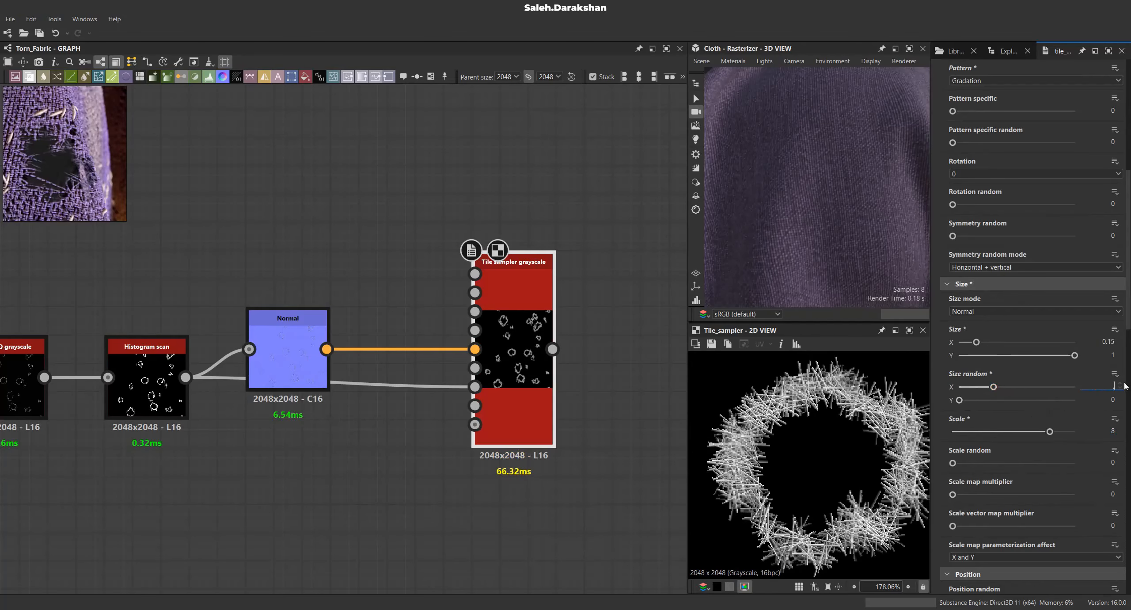
type("0.4")
key("Return")
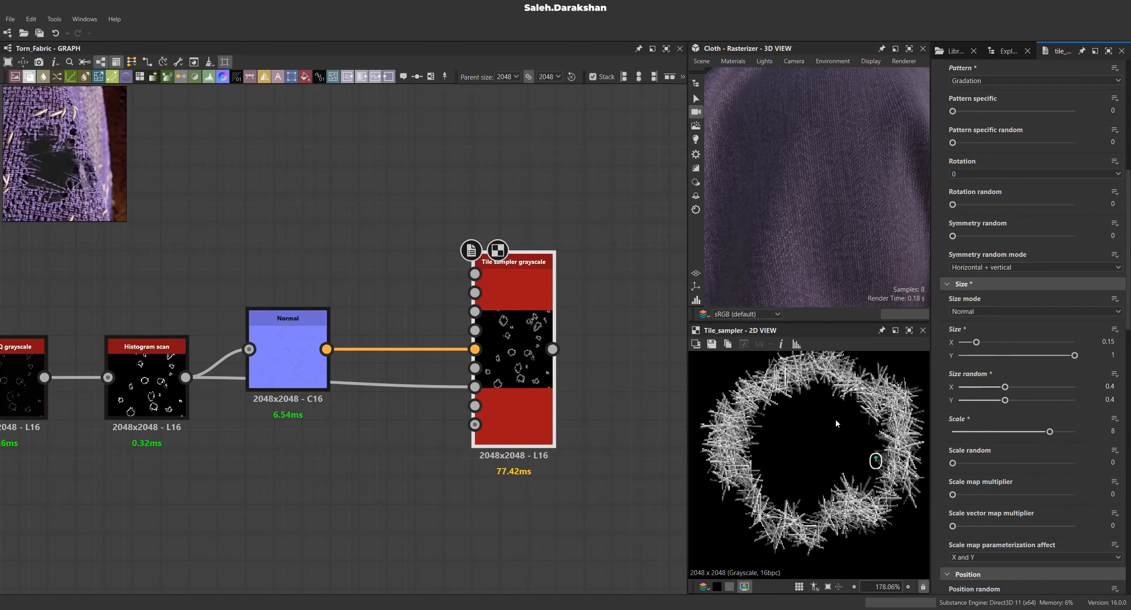
Set the Tile sampler's position random to 5.
scroll(1000, 414, "down", 5)
scroll(1000, 414, "down", 5)
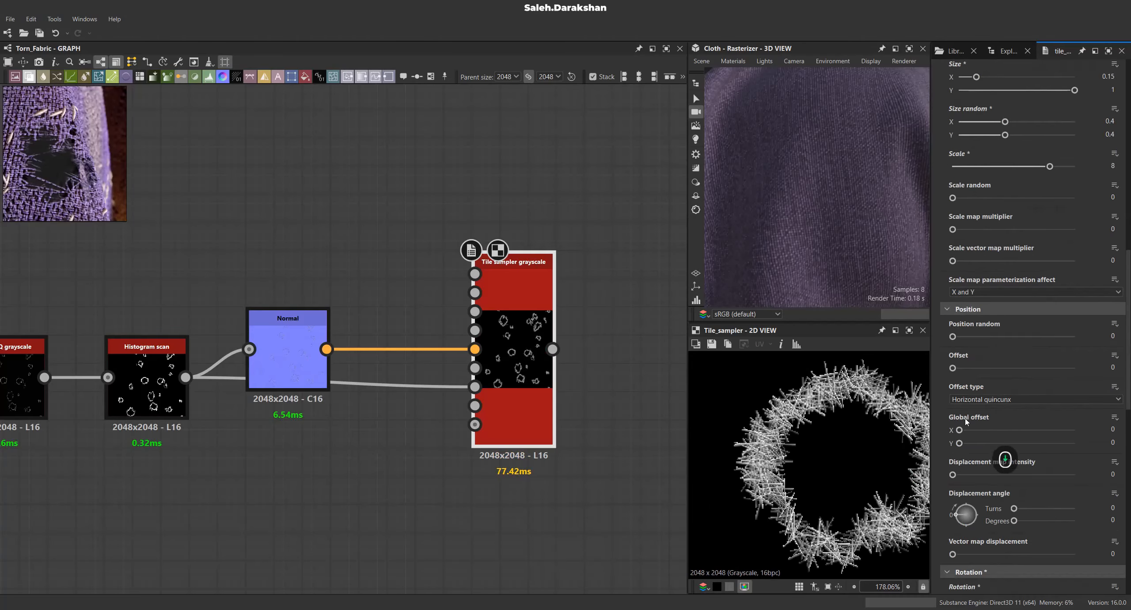
left_click_drag(968, 338, 991, 337)
left_click(1097, 337)
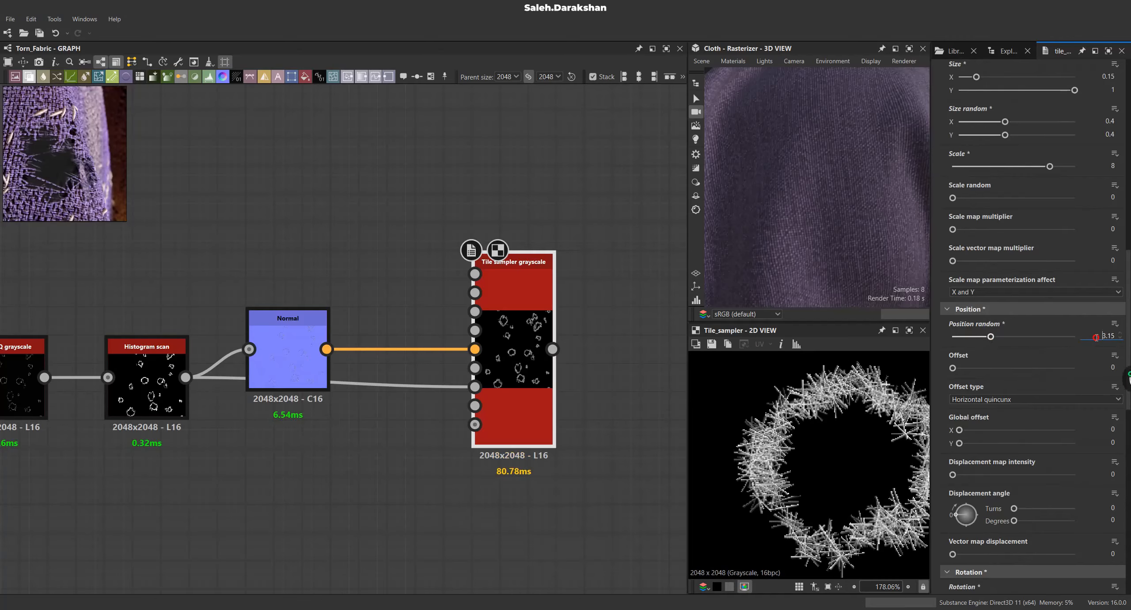
type("5")
key("Return")
scroll(834, 418, "down", 2)
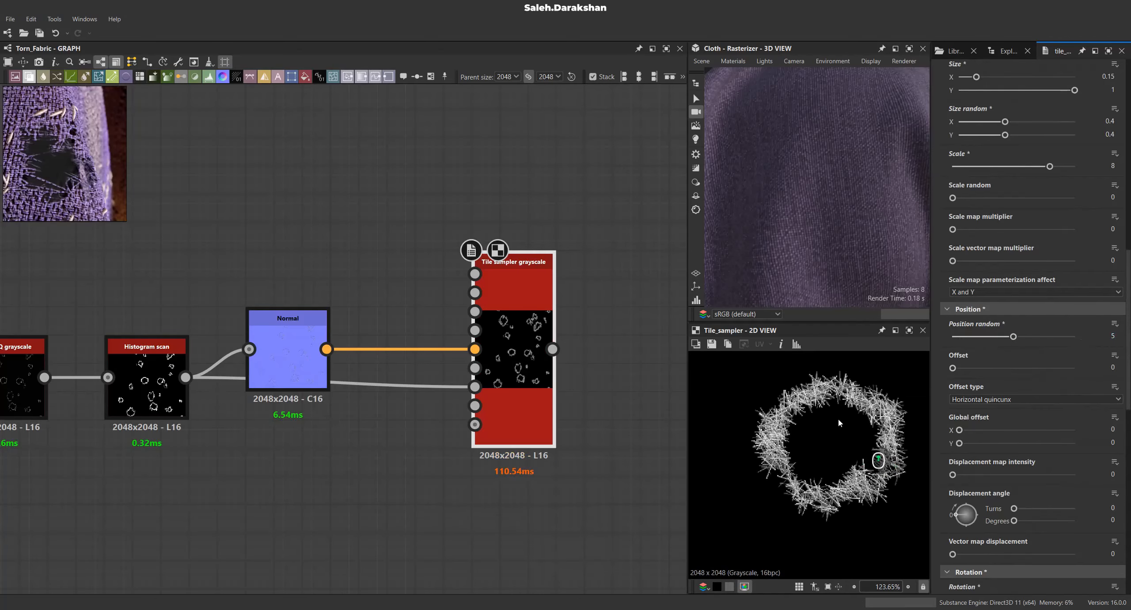
Insert a Levels node between the outline Histogram scan and the Tile sampler's mask map input, placed below the Normal node.
scroll(1012, 393, "down", 6)
scroll(1012, 393, "down", 4)
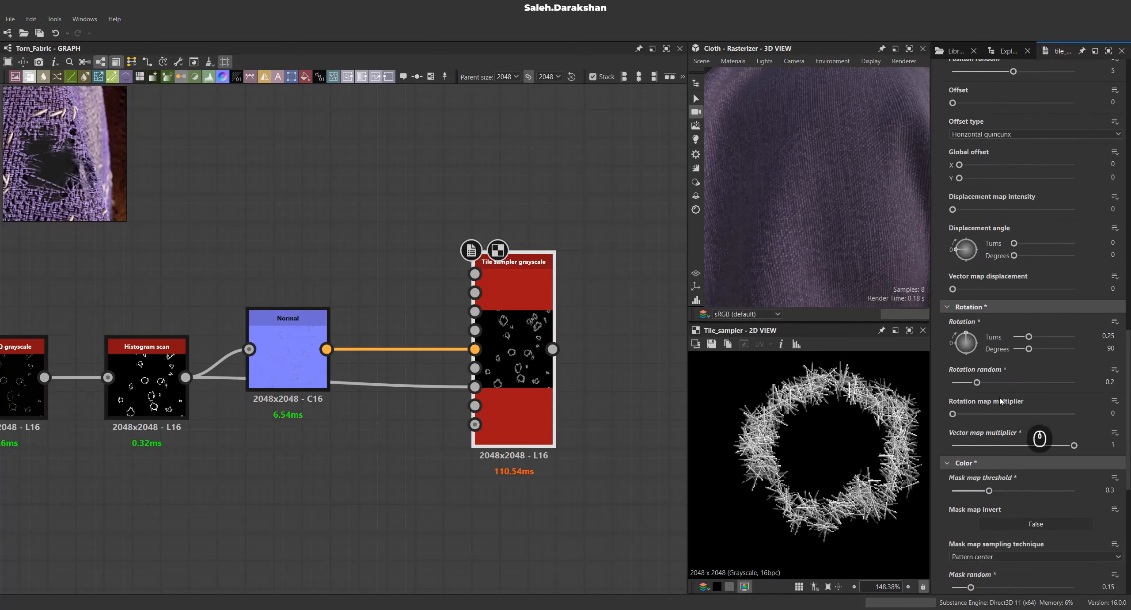
middle_click_drag(368, 388, 463, 349)
left_click(255, 345)
left_click(470, 343)
key("space")
type("le")
left_click(491, 292)
left_click_drag(436, 334, 407, 445)
Lower the white input level of the mask's Levels node to brighten the outlines while previewing the Tile sampler.
double_click(608, 276)
left_click(378, 411)
left_click_drag(1113, 337, 1053, 344)
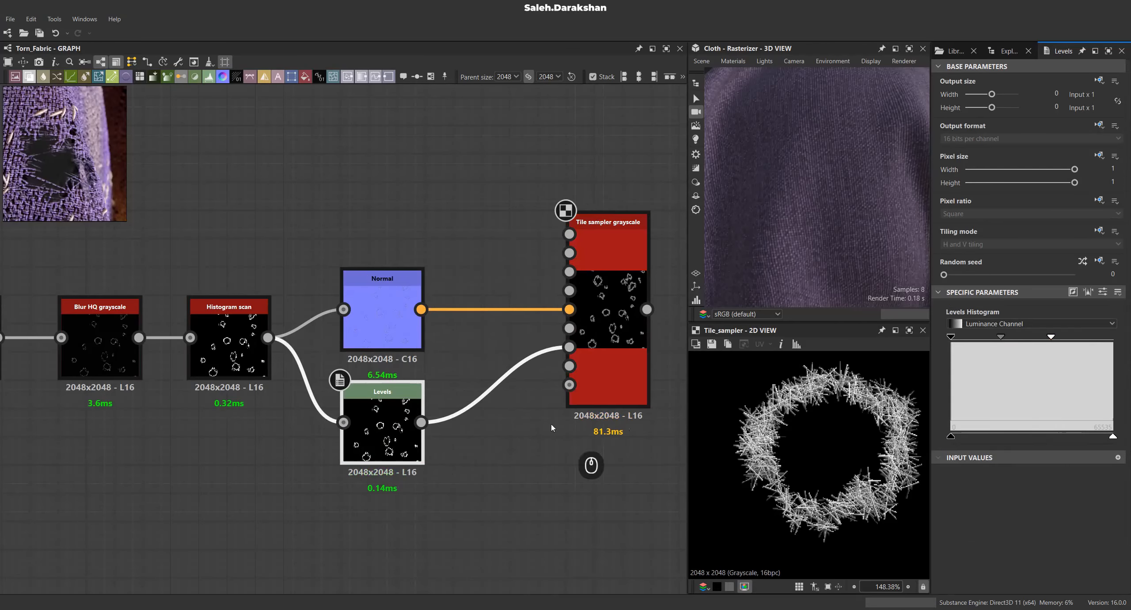
Insert a Levels node between the Histogram shift and the Blur HQ grayscale, and preview the Tile sampler.
scroll(548, 420, "down", 4)
scroll(222, 363, "up", 5)
double_click(331, 373)
left_click_drag(330, 376, 213, 383)
scroll(224, 392, "down", 5)
left_click_drag(296, 425, 274, 368)
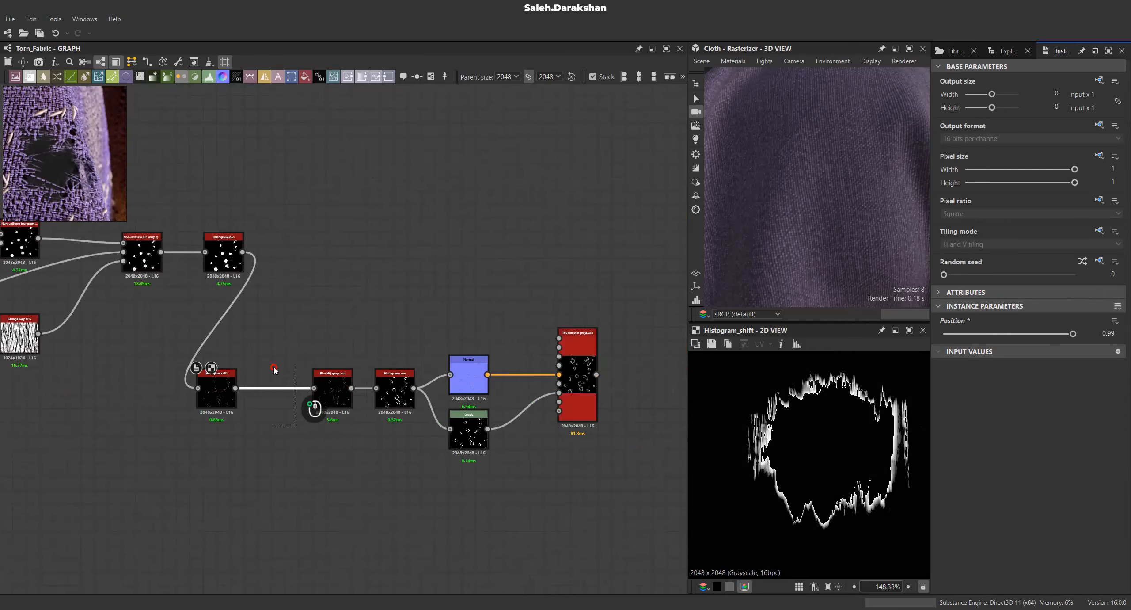
key("space")
double_click(570, 346)
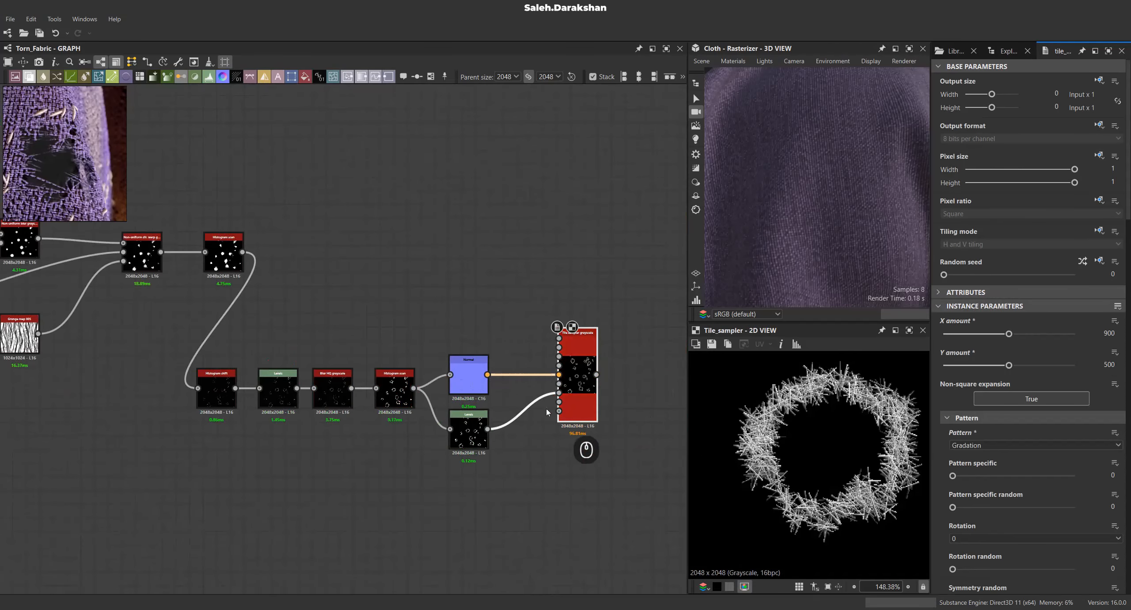
Raise the low input level of the Levels node after the Histogram shift to about 0.22 and its mid level to about 0.51.
left_click(278, 385)
left_click_drag(971, 340, 987, 347)
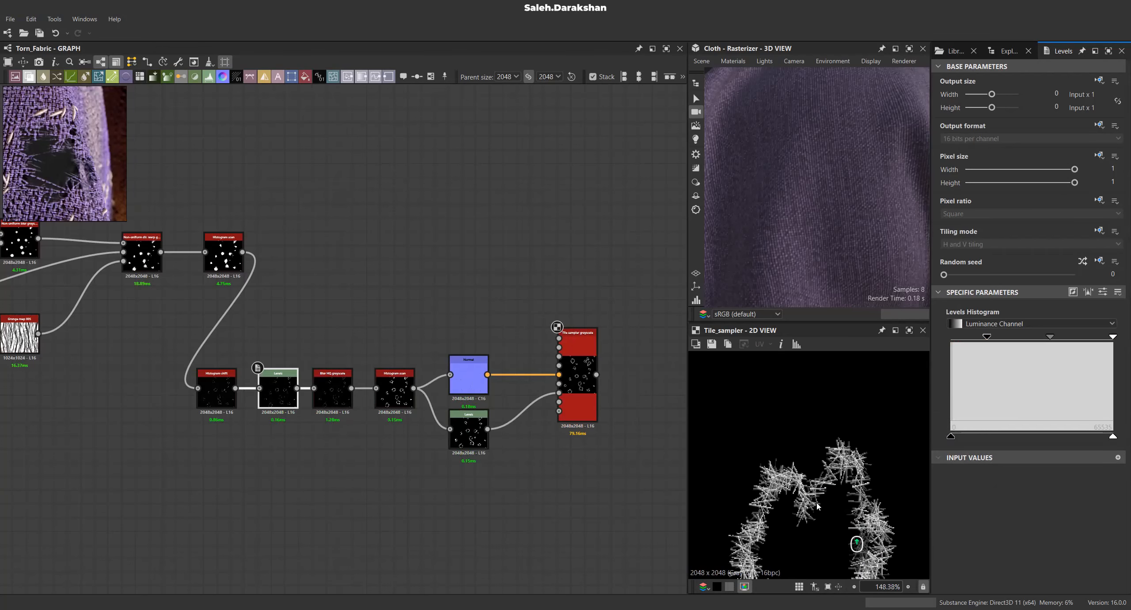
scroll(812, 463, "up", 1)
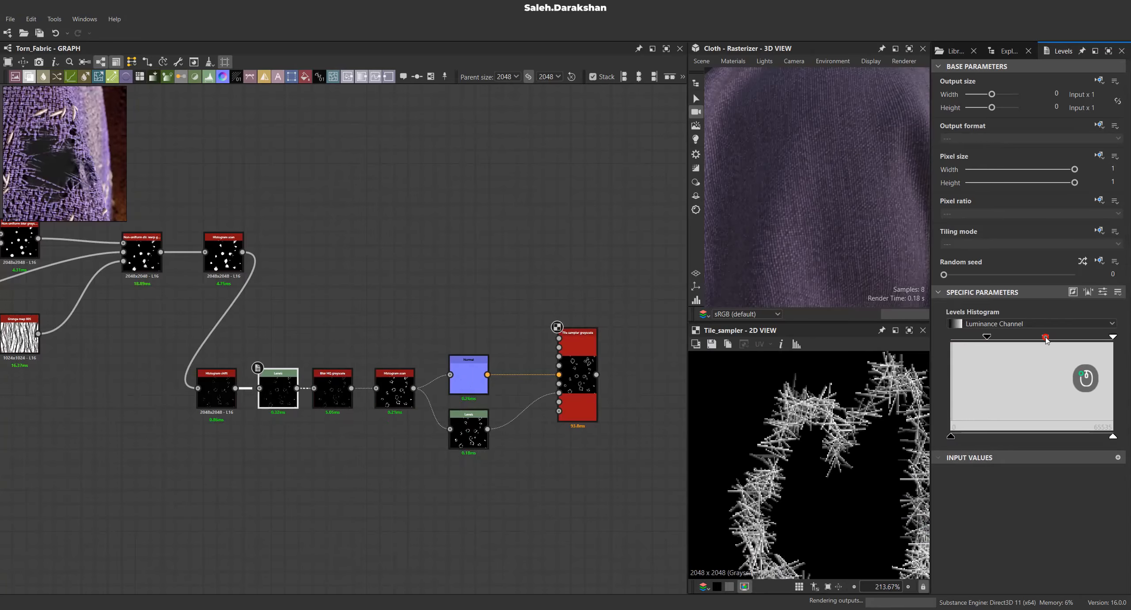
left_click(1103, 291)
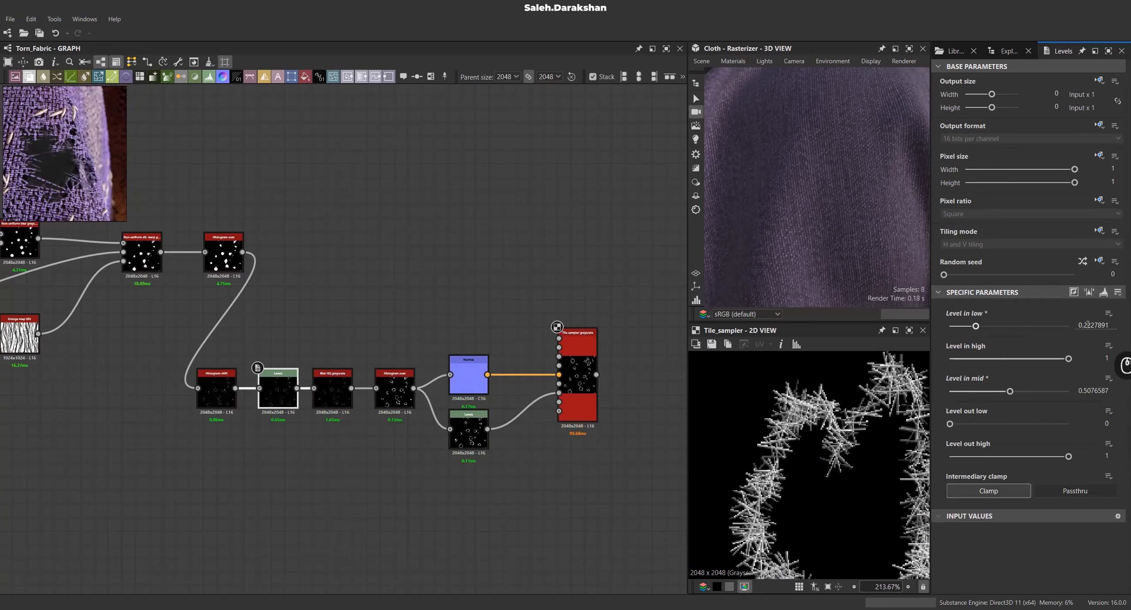
left_click(1104, 292)
Examine the scattered fibers around several holes in the Tile sampler's preview and review the node chain.
scroll(491, 380, "down", 2)
scroll(827, 486, "down", 5)
scroll(828, 487, "up", 5)
scroll(505, 446, "down", 3)
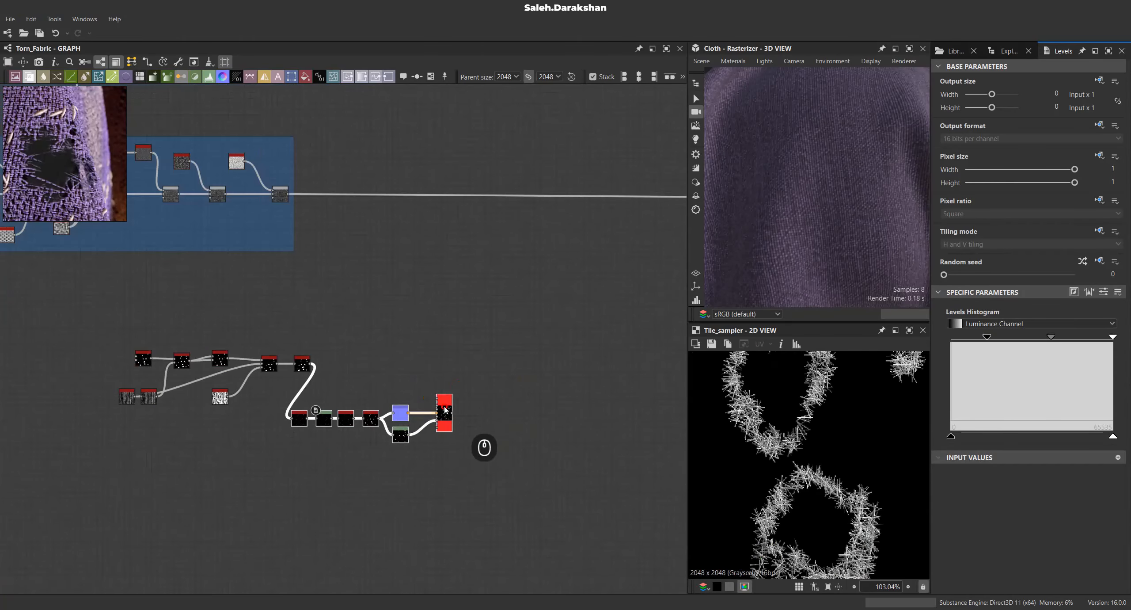
scroll(446, 411, "up", 3)
left_click(483, 469)
scroll(812, 428, "down", 5)
scroll(813, 429, "up", 7)
scroll(424, 362, "up", 3)
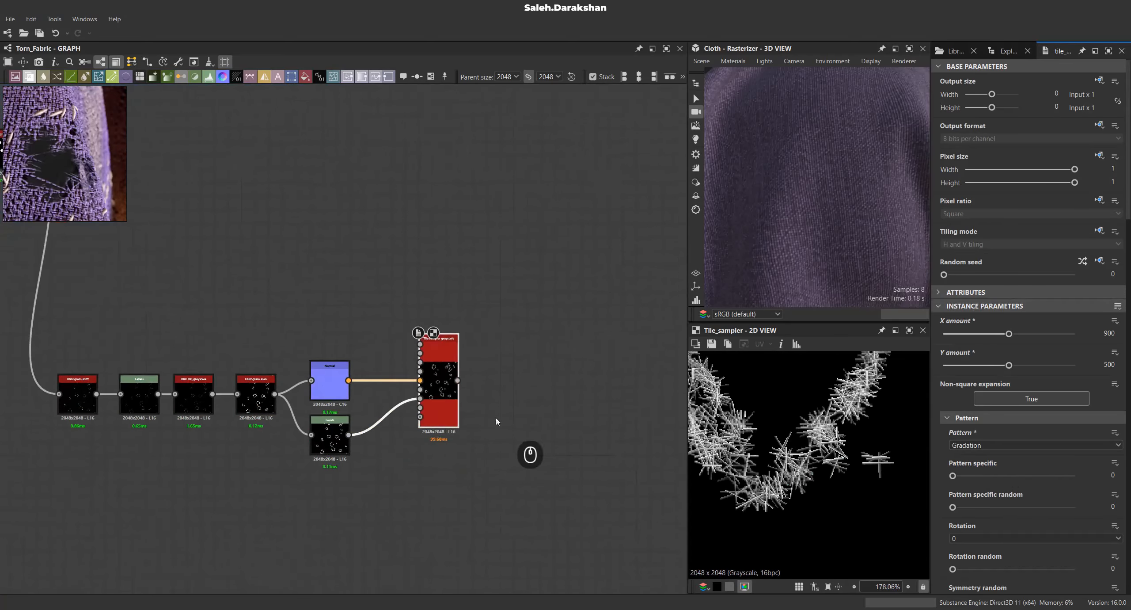
Add a Multidir. warp grayscale node after the Tile sampler.
scroll(747, 440, "down", 1)
left_click_drag(378, 308, 486, 310)
type("mul")
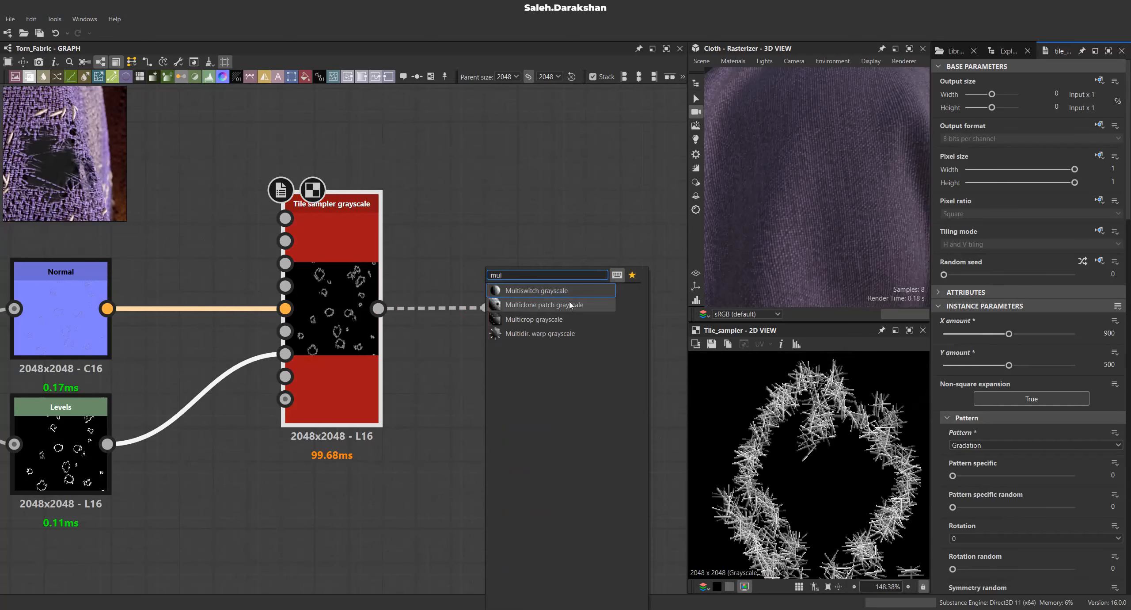
left_click(557, 333)
Connect the blurred vertical noise to the Multidir. warp's intensity input, routing the link through a dot below the node chain.
scroll(619, 375, "down", 3)
scroll(281, 283, "up", 2)
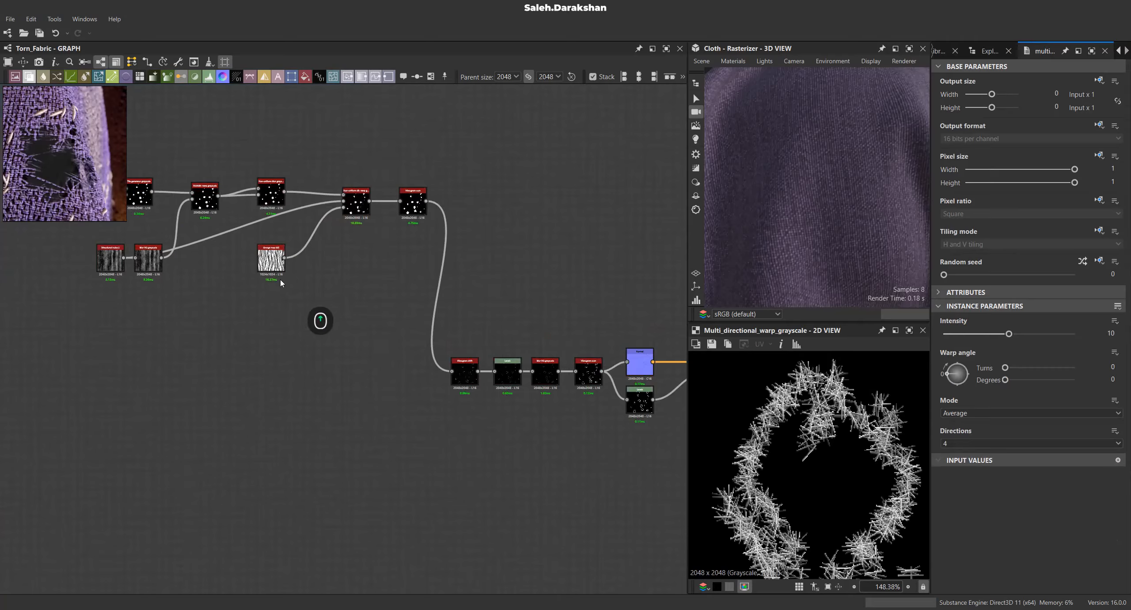
left_click_drag(162, 262, 459, 383)
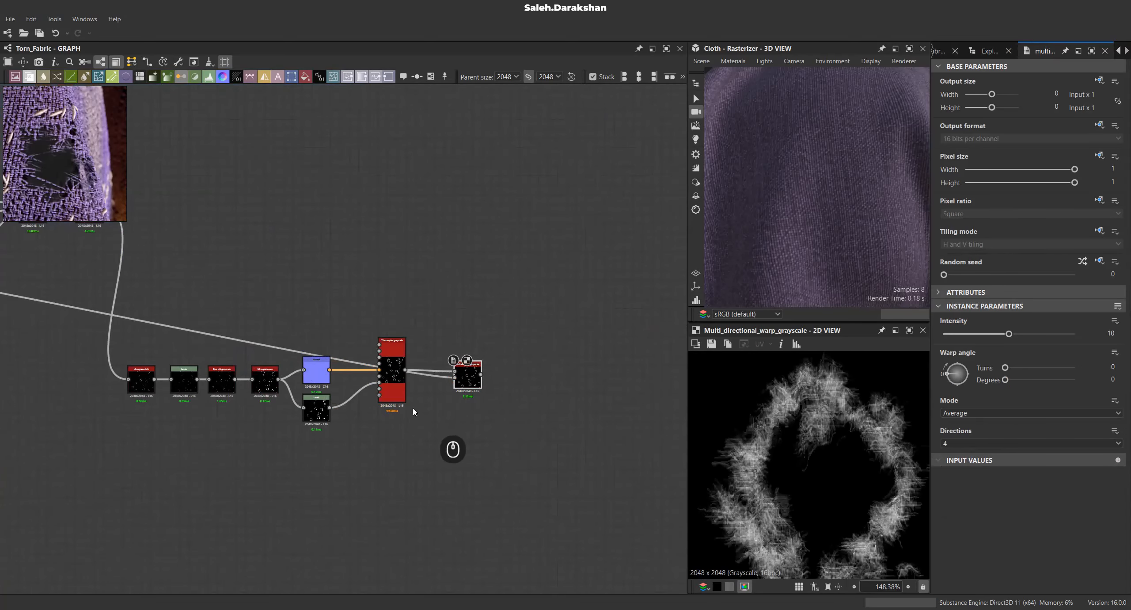
middle_click_drag(400, 433, 528, 424)
left_click_drag(229, 309, 52, 400, "alt")
scroll(107, 407, "down", 5)
scroll(86, 397, "up", 2)
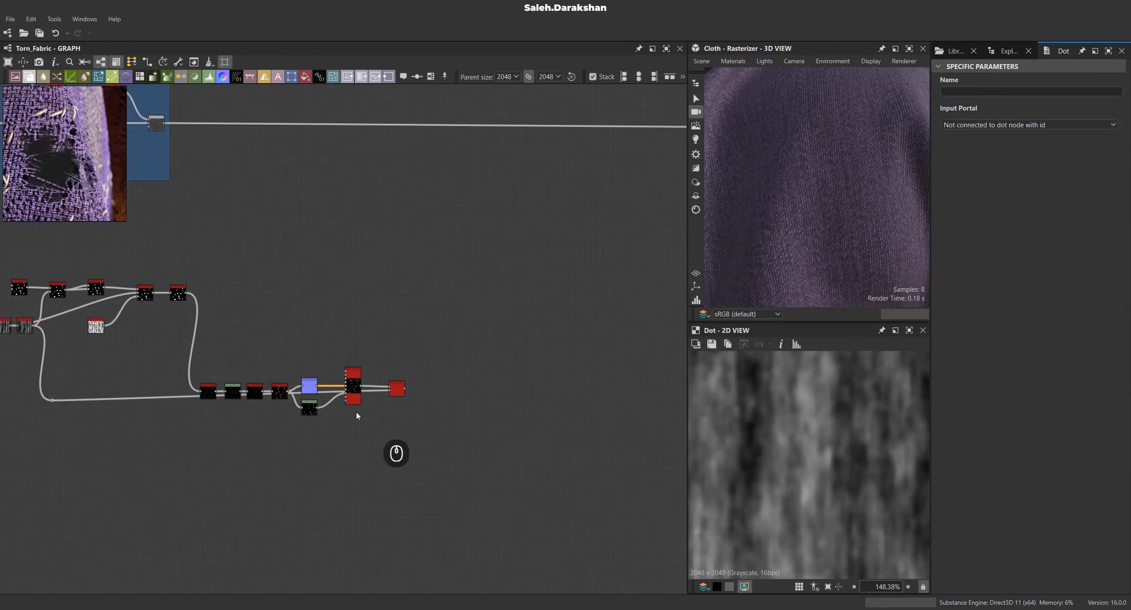
scroll(398, 389, "up", 5)
left_click_drag(401, 388, 424, 411)
Set the Multidir. warp's mode to Min and its intensity to 4.
left_click(995, 413)
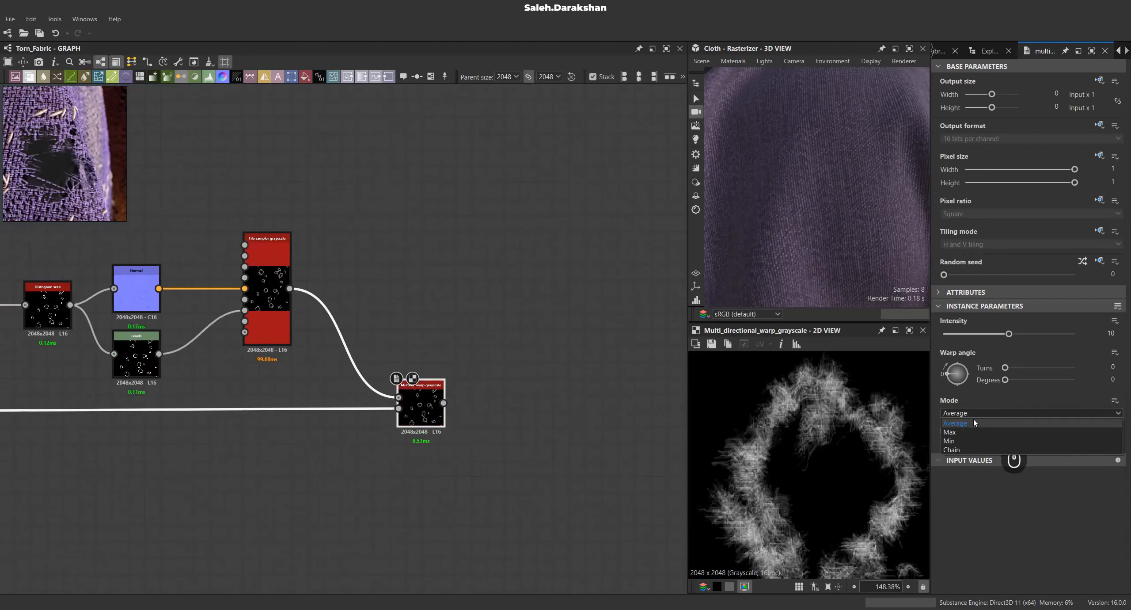
left_click(963, 440)
scroll(786, 425, "down", 1)
left_click_drag(1009, 334, 955, 335)
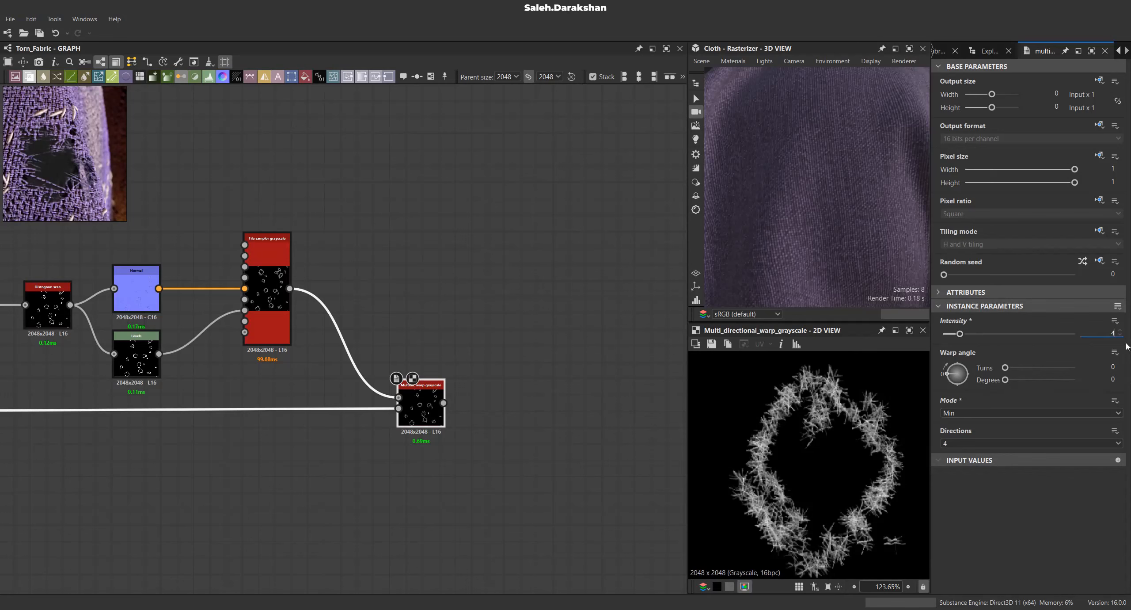
key("Return")
Set the Multidir. warp's angle to 90 degrees and its directions to 1.
scroll(828, 463, "up", 3)
left_click(956, 360)
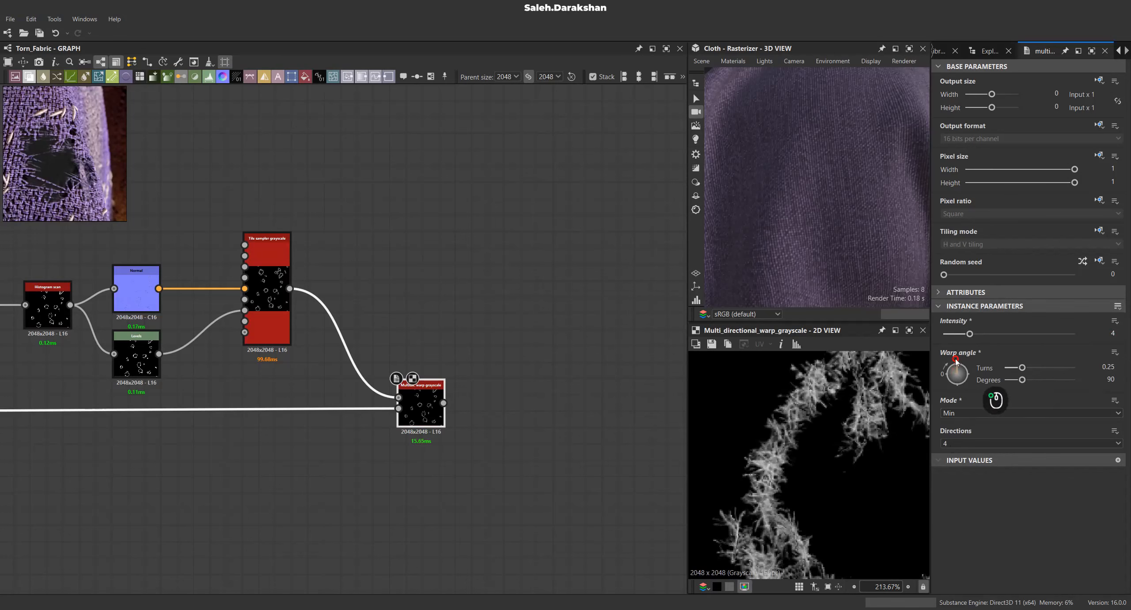
left_click(965, 447)
left_click(954, 453)
Try lower intensities on the Multidir. warp with one direction and set the intensity back to 4.
scroll(794, 418, "up", 1)
left_click_drag(971, 334, 969, 334)
left_click(953, 444)
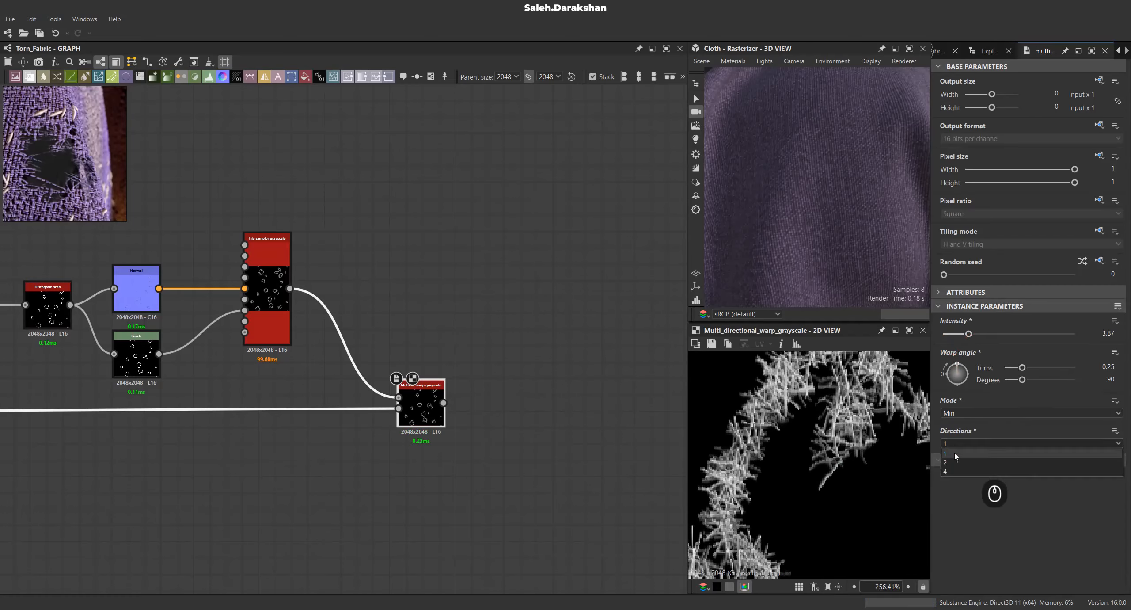
left_click(955, 456)
left_click(967, 446)
left_click(964, 453)
left_click_drag(969, 334, 963, 334)
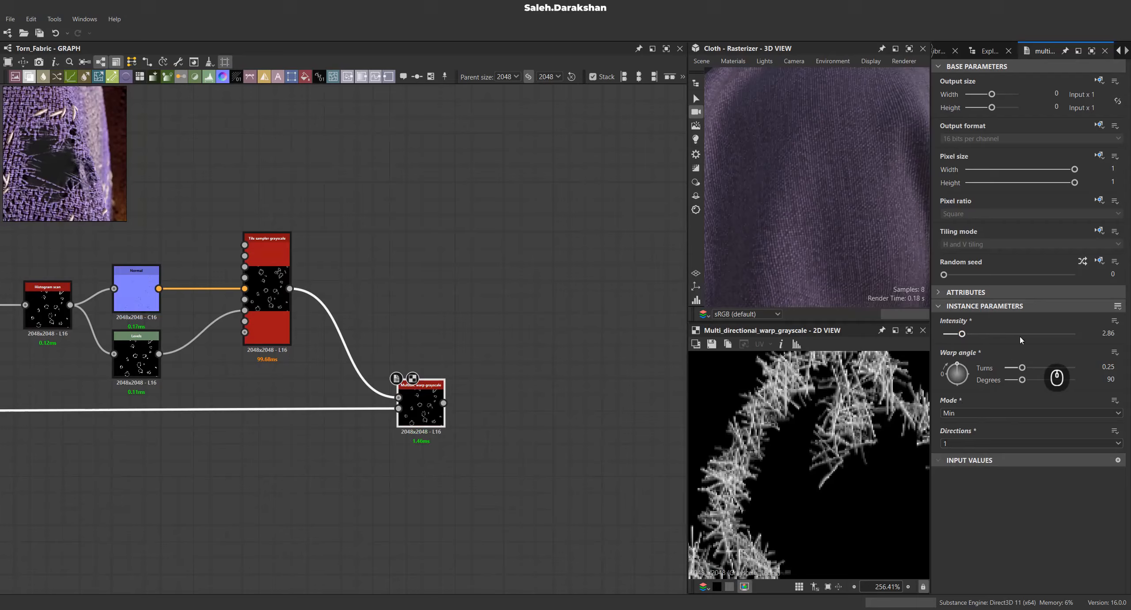
type("4")
key("Return")
Compare the fibers up close before and after the Multidir. warp in the 2D preview.
scroll(833, 458, "down", 4)
left_click(274, 276)
scroll(755, 440, "up", 5)
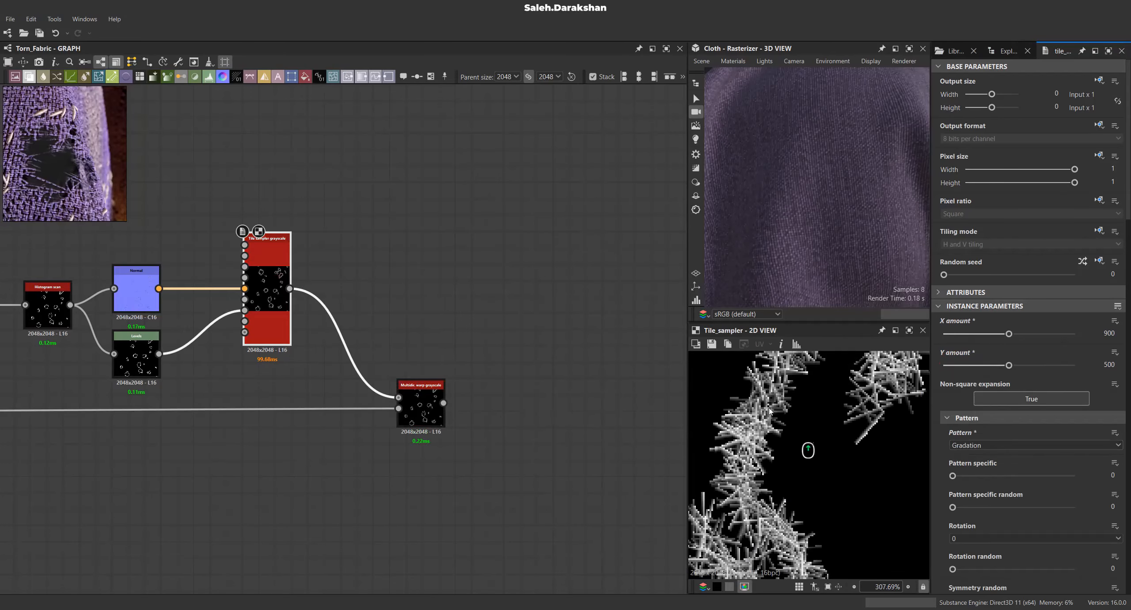
double_click(423, 397)
scroll(764, 420, "down", 3)
scroll(821, 413, "up", 3)
left_click(277, 269)
left_click(420, 400)
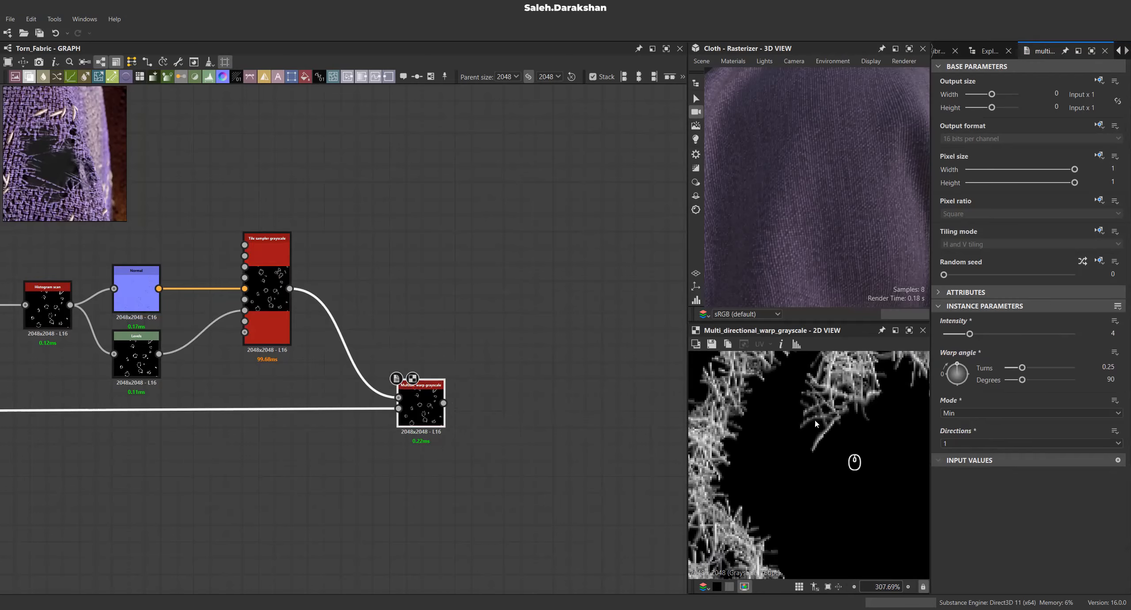
Add a Blur HQ grayscale node after the Multidir. warp and set its intensity to 0.1.
scroll(372, 416, "down", 5)
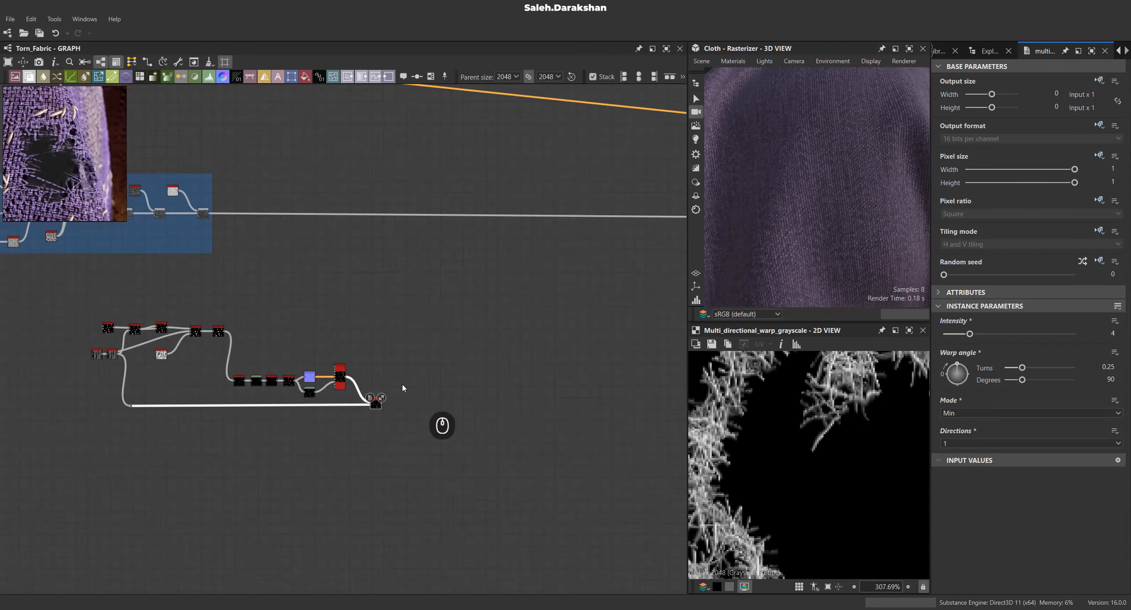
scroll(400, 411, "up", 5)
key("space")
type("bl")
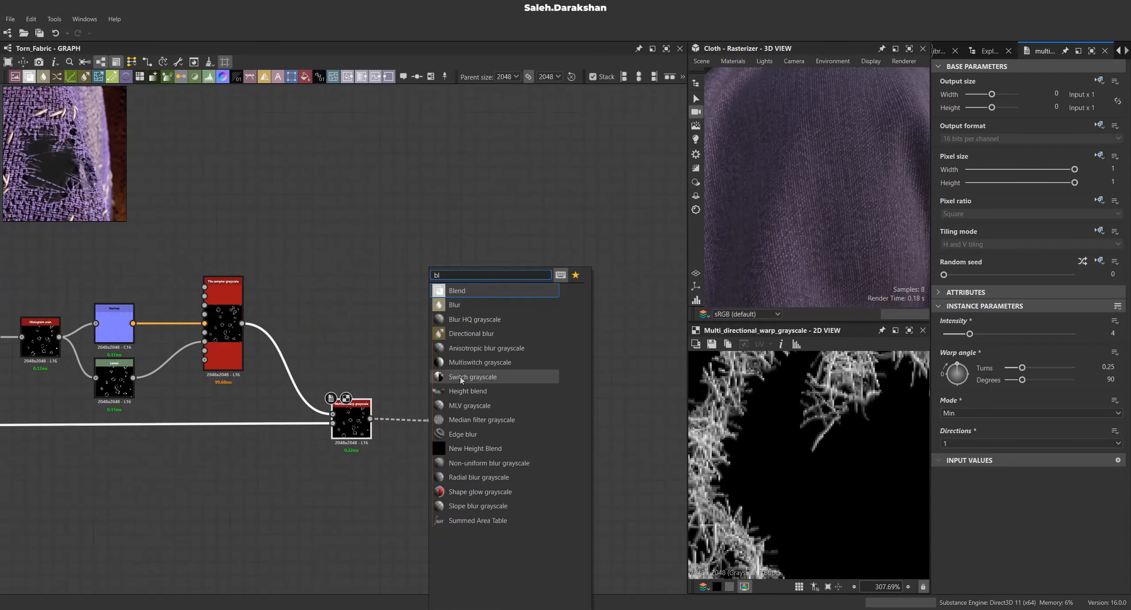
left_click(462, 320)
scroll(442, 415, "up", 3)
double_click(1110, 333)
type("0.1")
key("Return")
Add an Auto levels node after the fiber blur and tidy its placement.
scroll(784, 415, "up", 2)
left_click_drag(579, 425, 580, 424)
type("au")
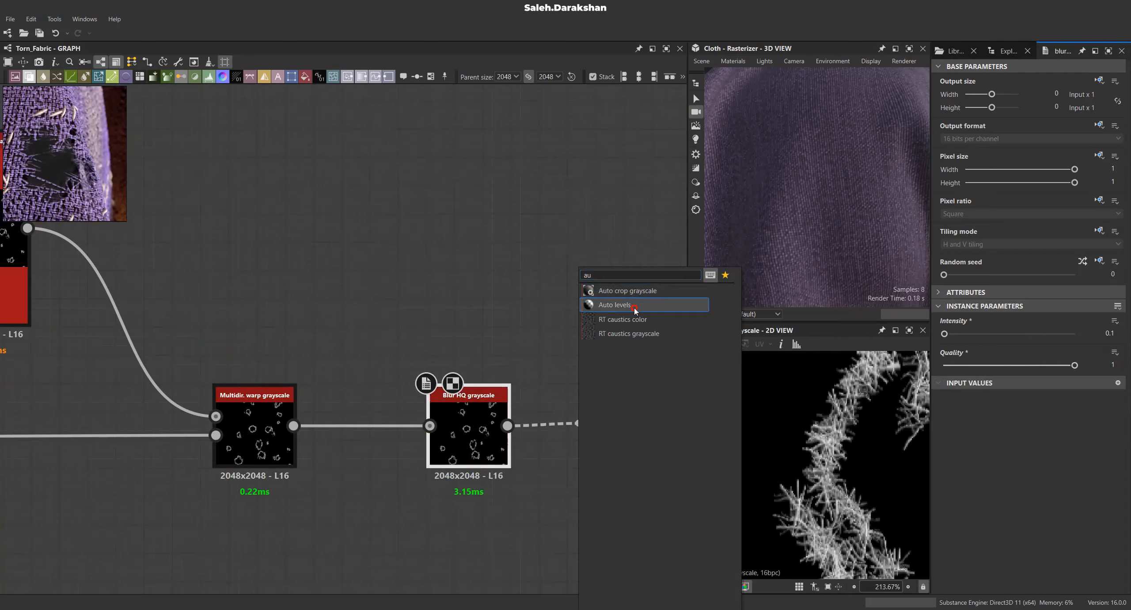
left_click(633, 305)
middle_click_drag(584, 423, 515, 432)
scroll(514, 432, "down", 4)
left_click_drag(444, 470, 530, 429)
scroll(483, 413, "down", 5)
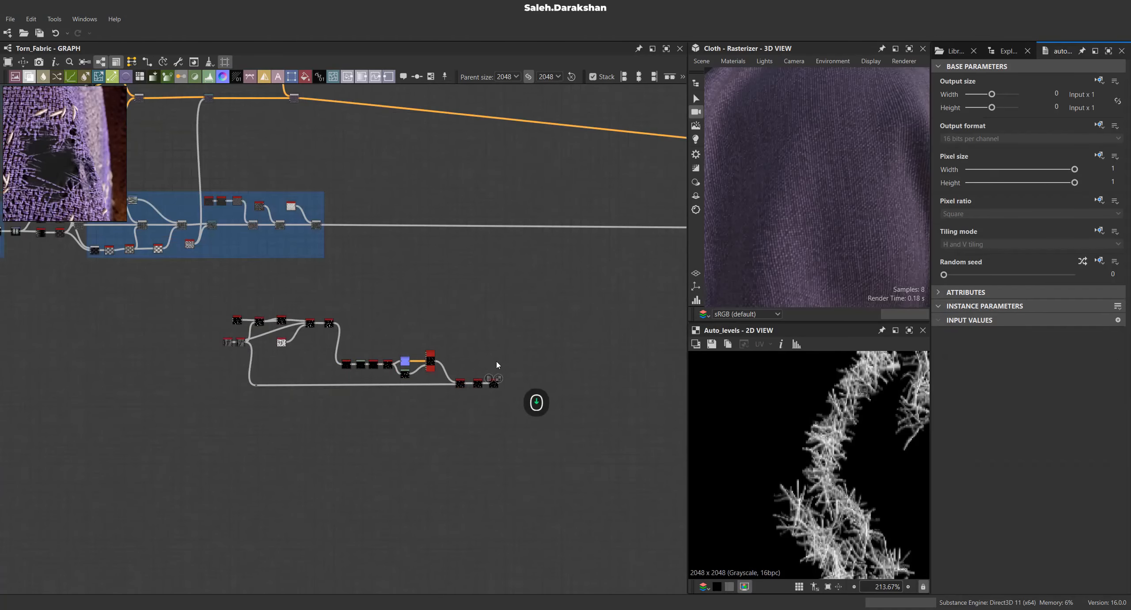
Add a Blend node with the torn-hole mask's Histogram scan as its background, and inspect the mask.
scroll(400, 323, "up", 2)
middle_click_drag(399, 323, 252, 321)
left_click_drag(218, 313, 512, 316)
type("hist")
left_click(575, 305)
scroll(631, 338, "up", 2)
scroll(631, 338, "down", 4)
scroll(748, 439, "up", 4)
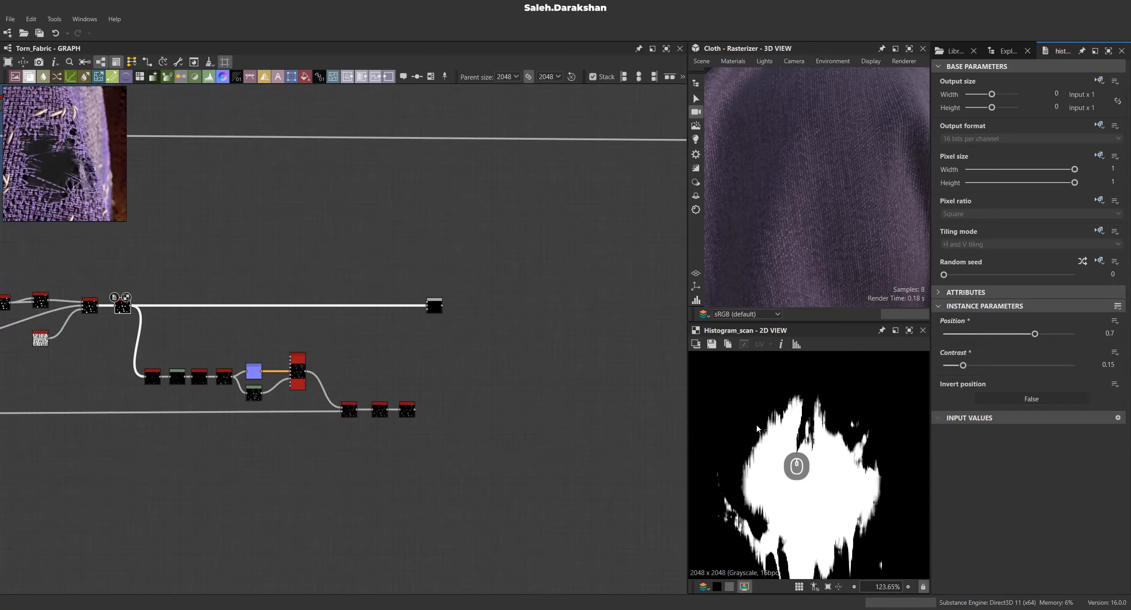
Connect the fibers' Auto levels output to the Blend's foreground and change the blending mode, checking the hole edges.
scroll(410, 447, "up", 3)
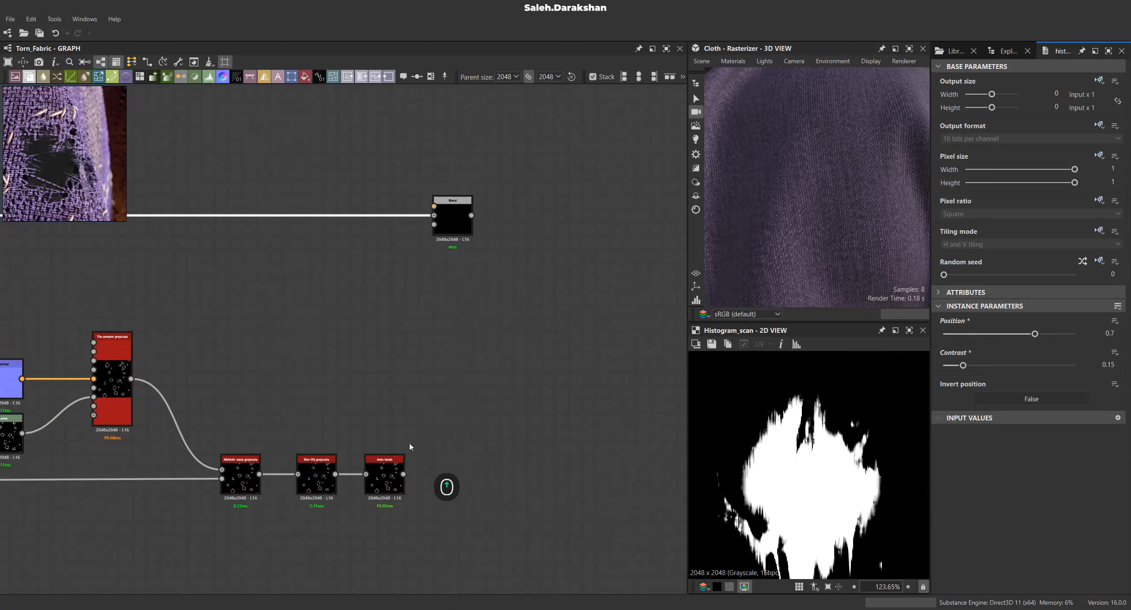
left_click_drag(405, 475, 461, 206)
double_click(473, 205)
left_click(1032, 351)
left_click(972, 375)
scroll(828, 484, "up", 3)
scroll(818, 486, "down", 3)
scroll(796, 482, "up", 3)
scroll(782, 477, "down", 3)
Chain a second Blend node after the mask Blend, with the fibers' Auto levels as foreground and the blending mode set to Subtract.
middle_click_drag(503, 233, 418, 315)
left_click_drag(460, 299, 484, 297)
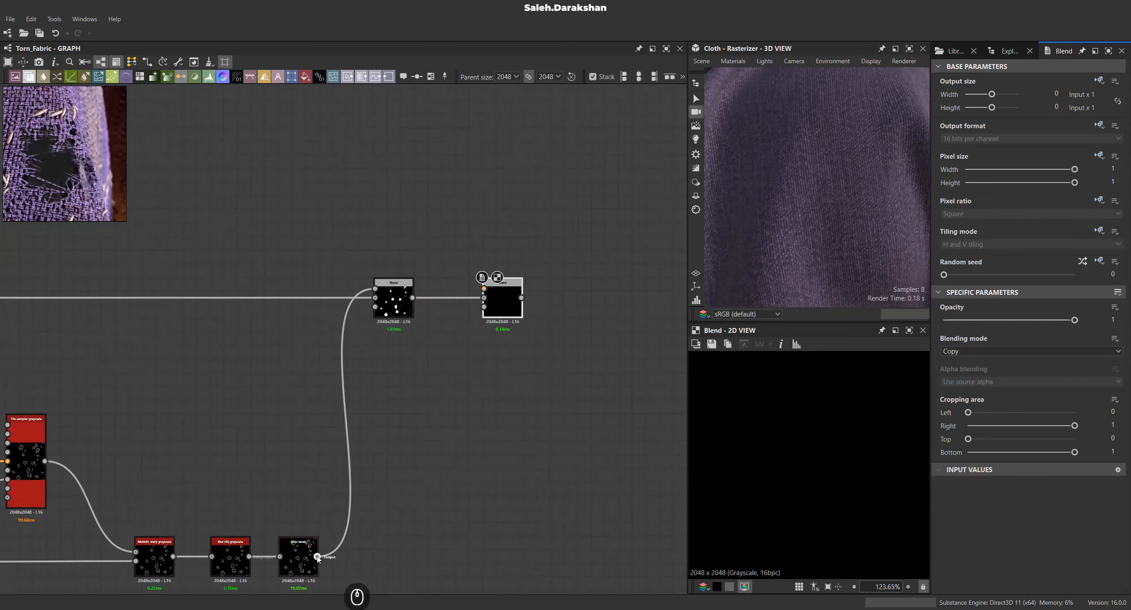
left_click(973, 351)
left_click(972, 376)
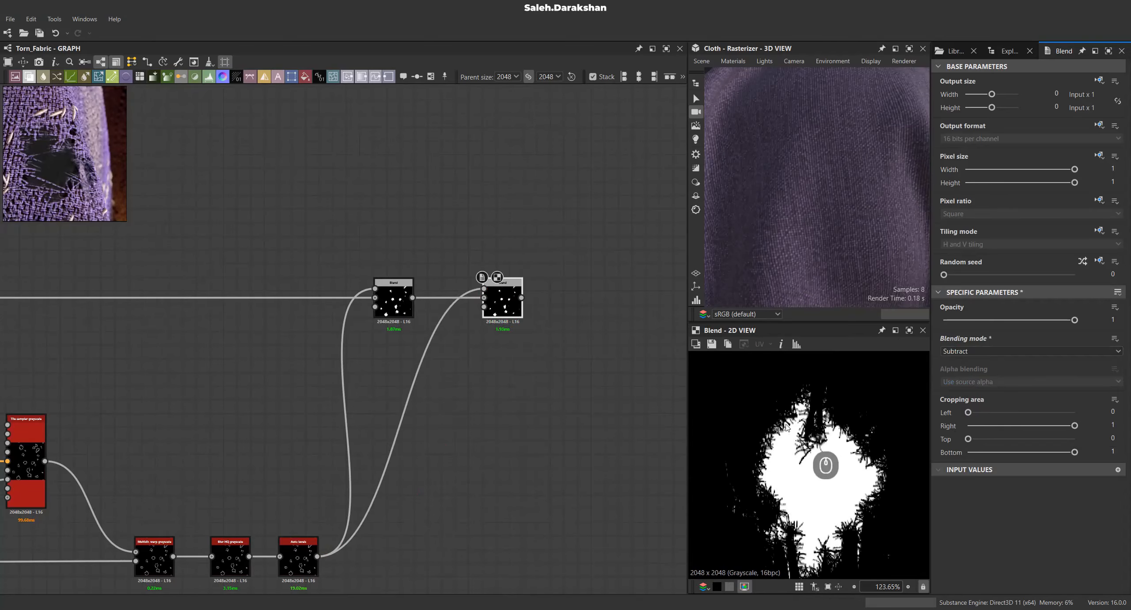
Examine the frayed hole edges in the subtracted mask up close and across the whole tile, and check the cloth preview.
scroll(795, 431, "up", 2)
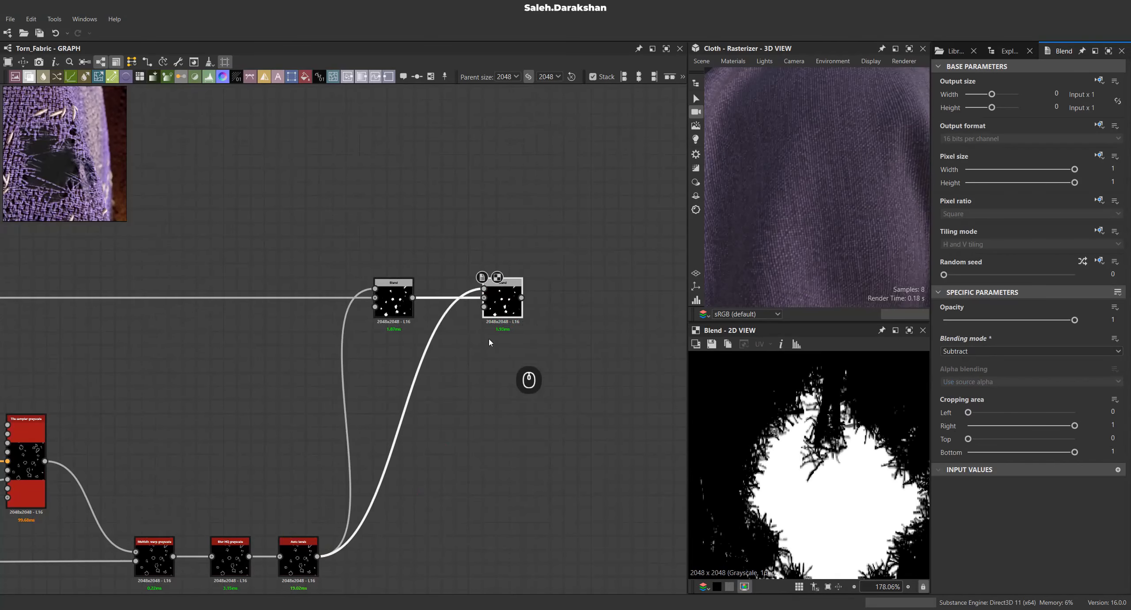
scroll(841, 479, "down", 3)
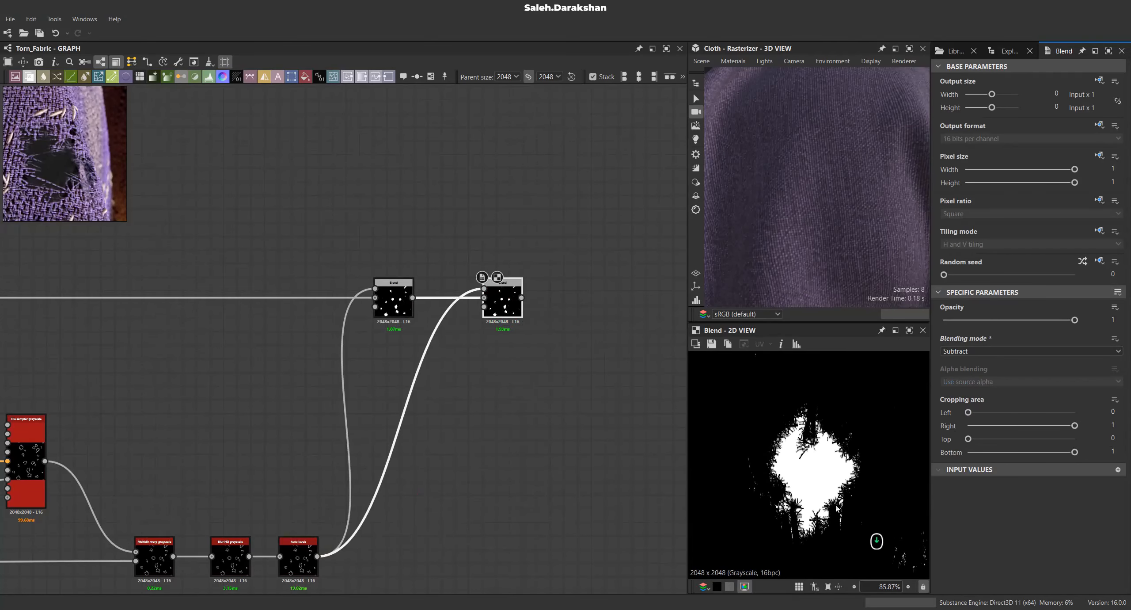
scroll(840, 479, "up", 1)
scroll(486, 381, "down", 6)
scroll(796, 190, "down", 5)
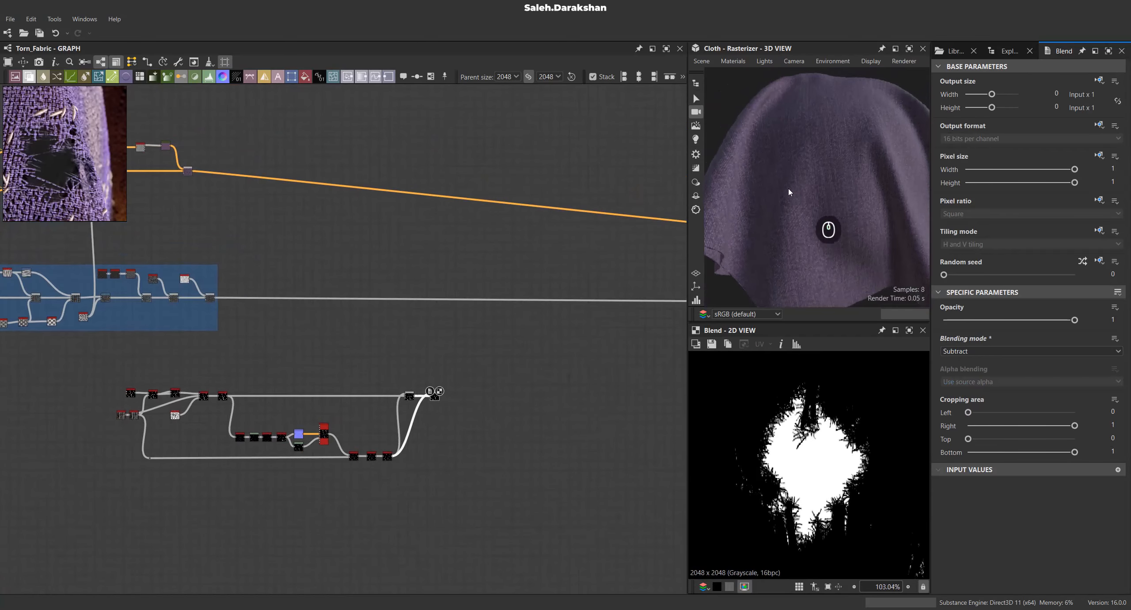
scroll(746, 449, "down", 7)
scroll(756, 464, "up", 6)
scroll(811, 462, "down", 4)
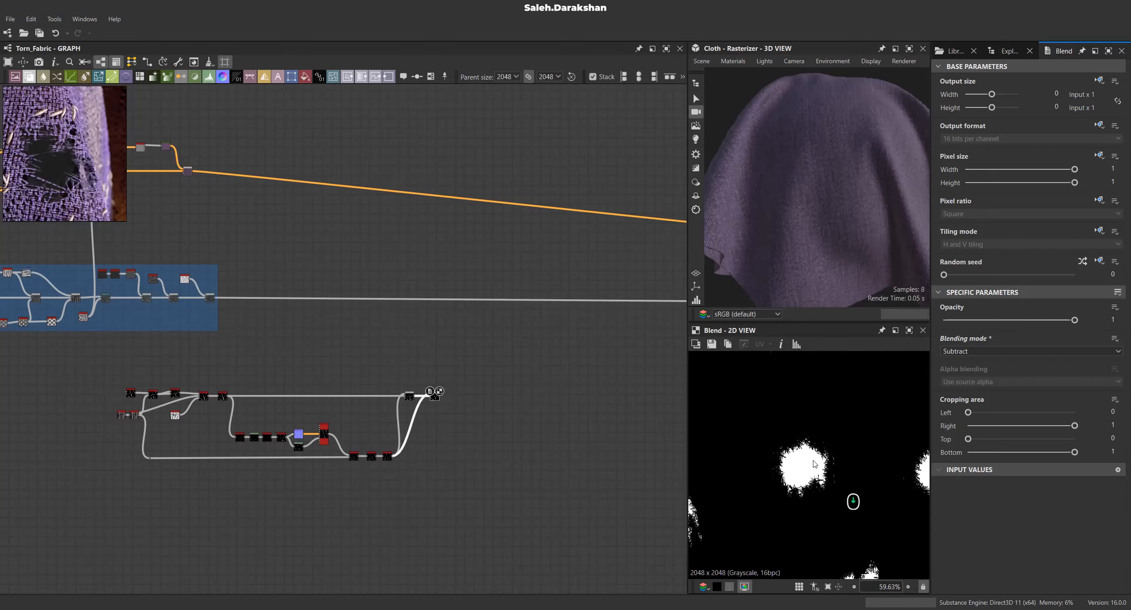
Insert a Blend node on the long connection leaving the blue-framed weave group, above the torn-hole mask nodes.
middle_click_drag(289, 297, 283, 357)
scroll(282, 357, "up", 3)
middle_click_drag(486, 407, 325, 368)
scroll(324, 368, "down", 3)
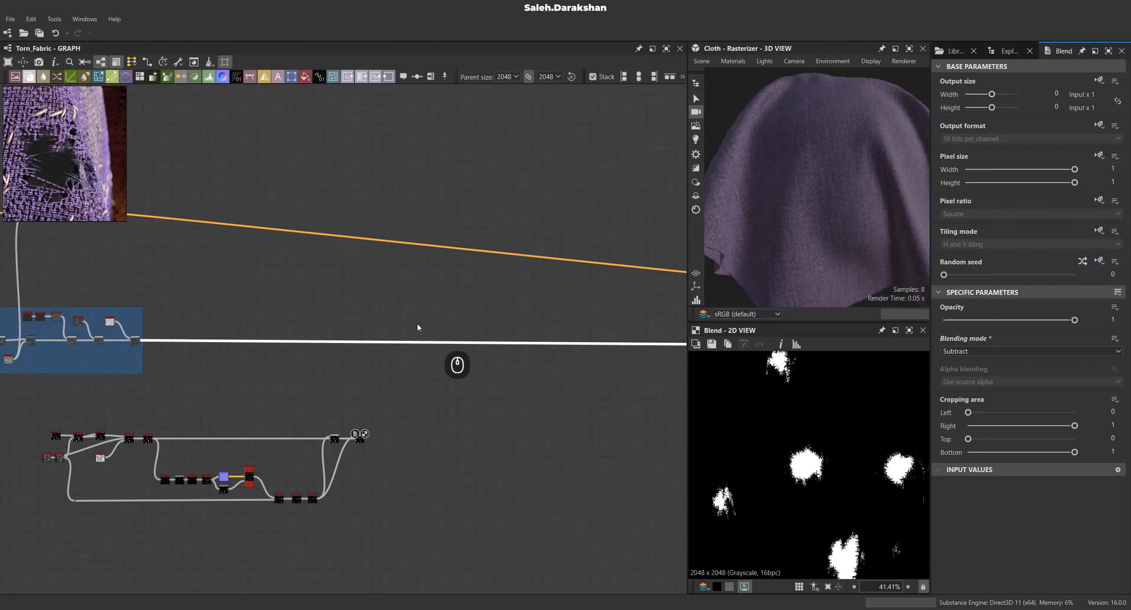
key("space")
left_click(451, 317)
scroll(412, 349, "up", 3)
middle_click_drag(412, 349, 515, 321)
scroll(515, 320, "down", 3)
scroll(480, 410, "up", 1)
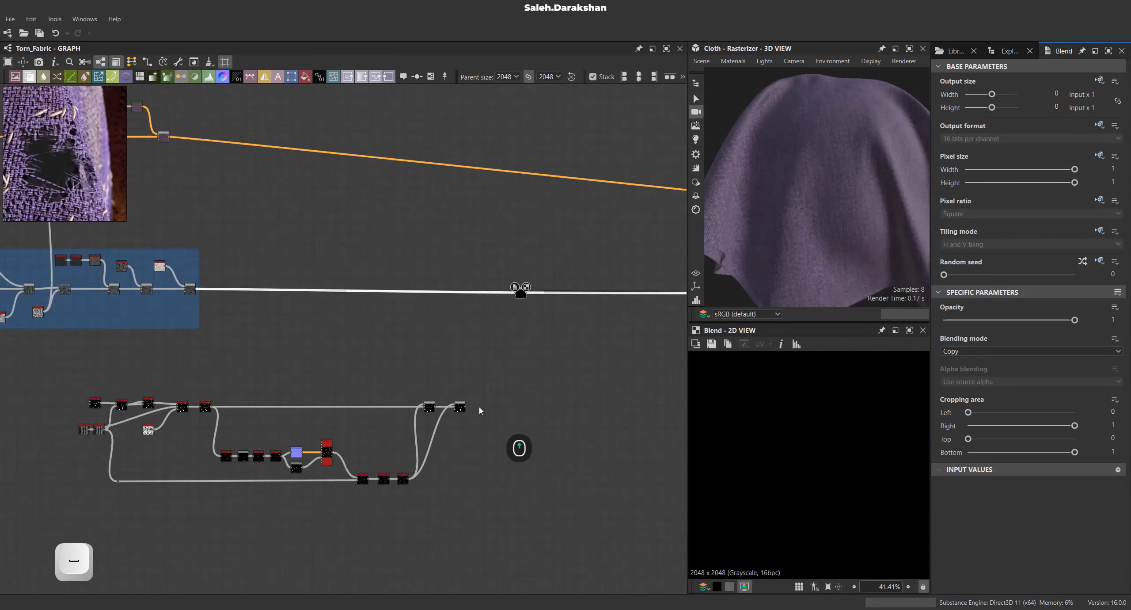
Move the weave connection on the inserted Blend from its background input to its foreground input.
scroll(481, 411, "up", 1)
middle_click_drag(478, 358, 477, 389)
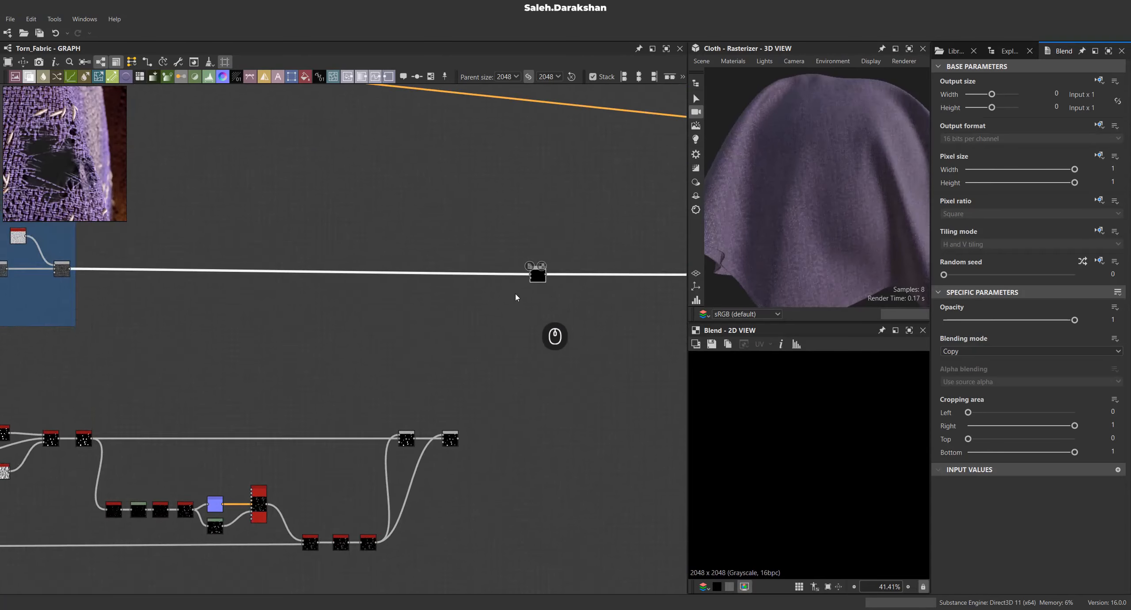
scroll(530, 265, "up", 3)
left_click_drag(530, 295, 529, 284, "shift")
scroll(492, 416, "down", 3)
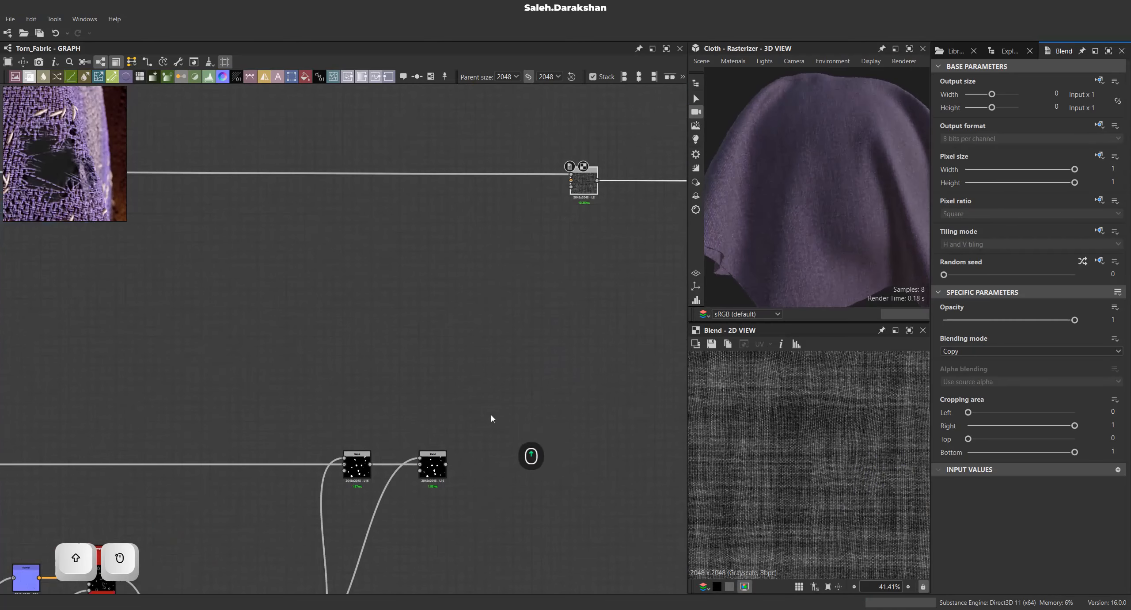
Connect the subtracted hole mask to the weave Blend's opacity input and insert an Invert grayscale node on that connection.
left_click(432, 466)
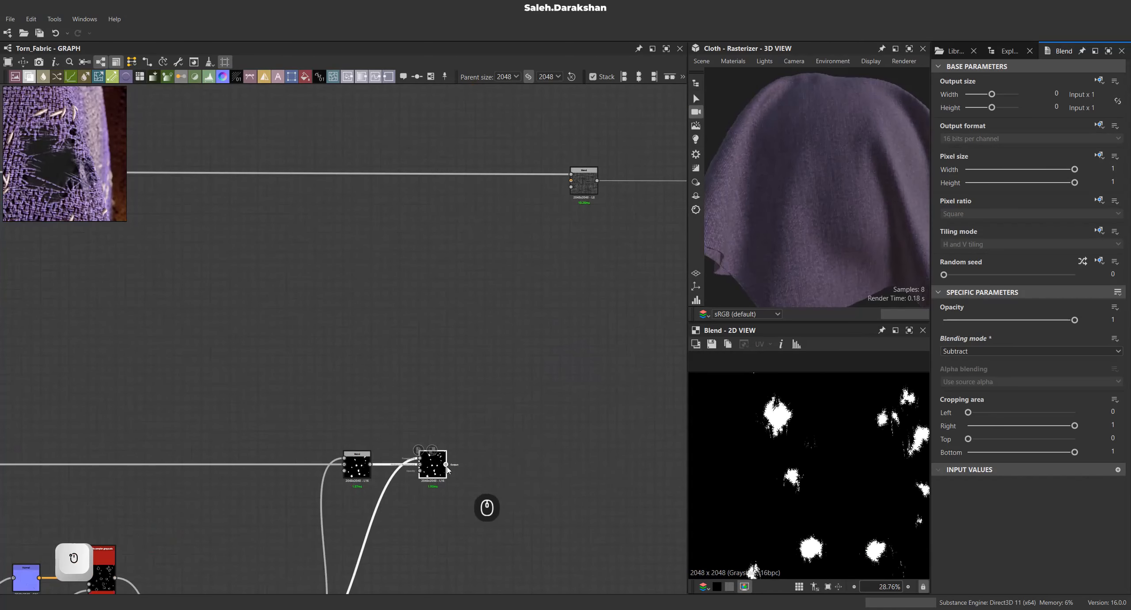
left_click_drag(446, 464, 571, 187)
middle_click_drag(611, 298, 601, 313)
key("space")
type("inv")
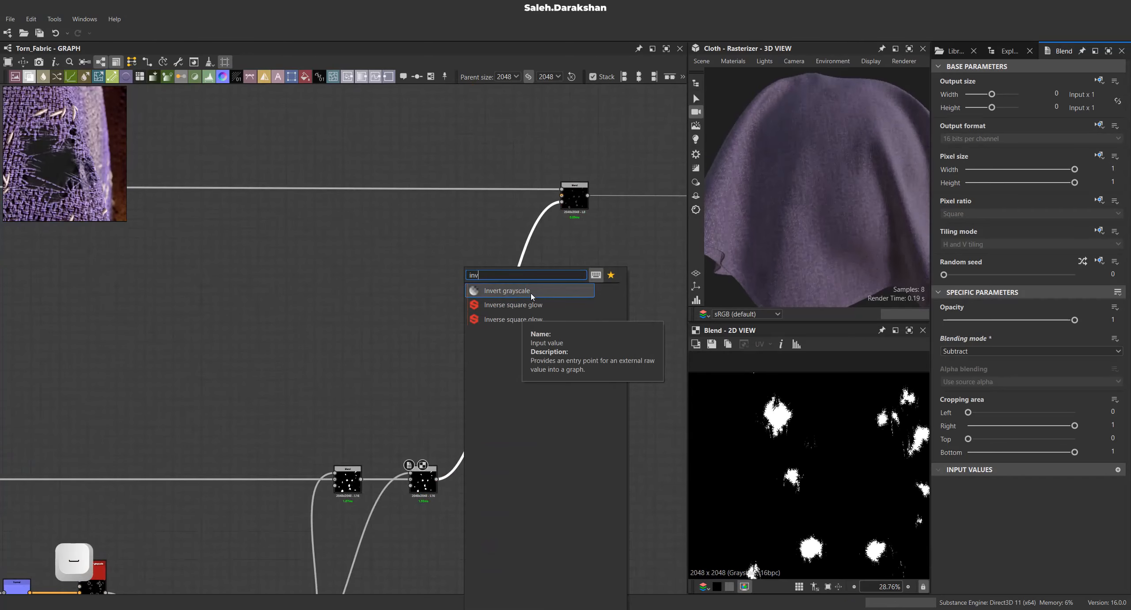
left_click(533, 294)
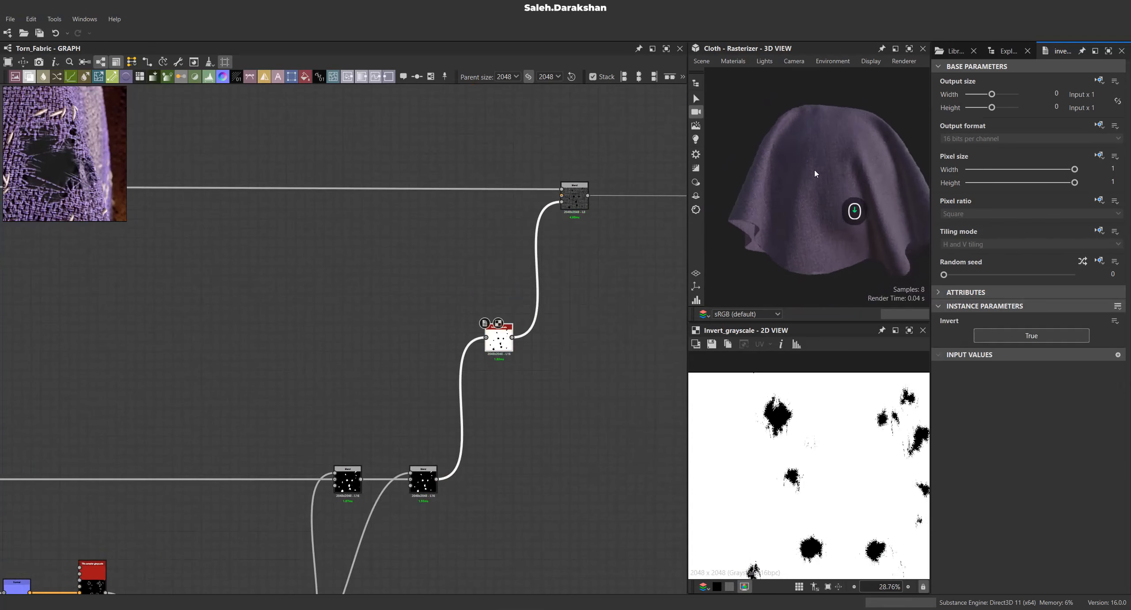
Inspect a torn hole on the cloth up close and align the Invert grayscale node beside the mask's Subtract Blend.
scroll(830, 199, "up", 3)
scroll(822, 221, "up", 5)
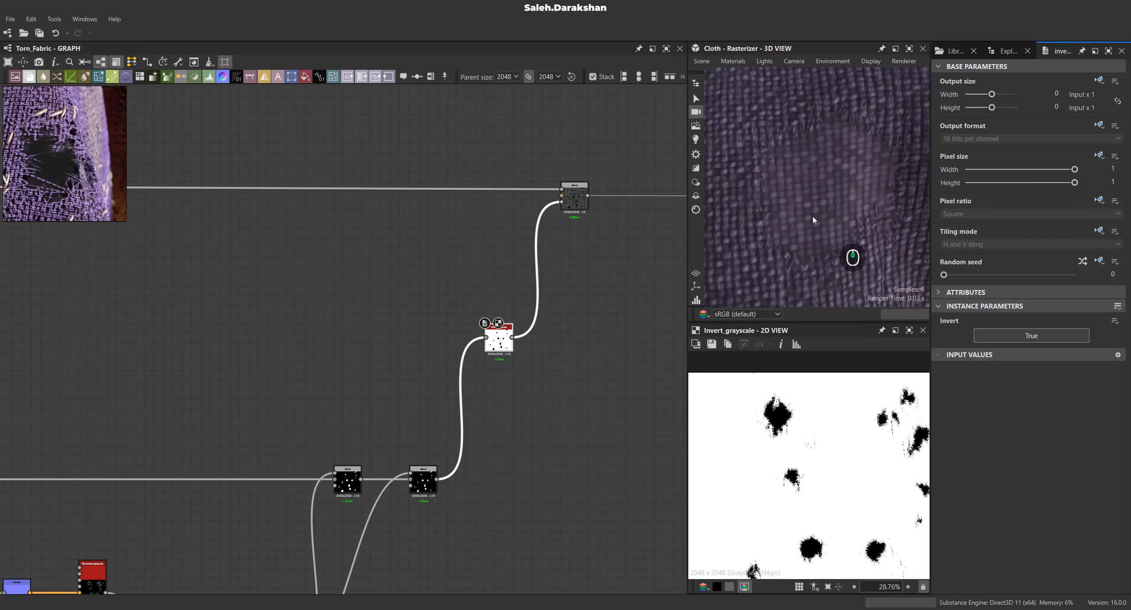
scroll(430, 299, "down", 2)
middle_click_drag(476, 331, 453, 309)
left_click_drag(453, 309, 468, 406)
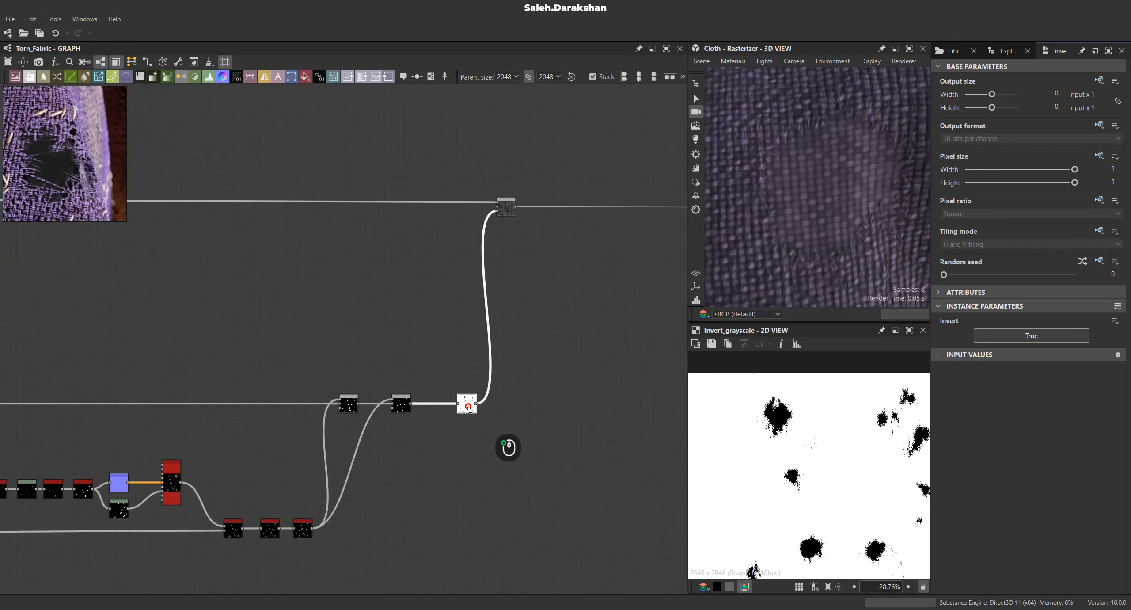
Insert a Blend node into the base color chain and align it above the height Blend node.
scroll(467, 406, "down", 3)
middle_click_drag(476, 337, 520, 430)
middle_click_drag(405, 288, 451, 330)
left_click(457, 295)
key("space")
left_click(538, 285)
scroll(460, 301, "up", 1)
left_click_drag(460, 303, 612, 280)
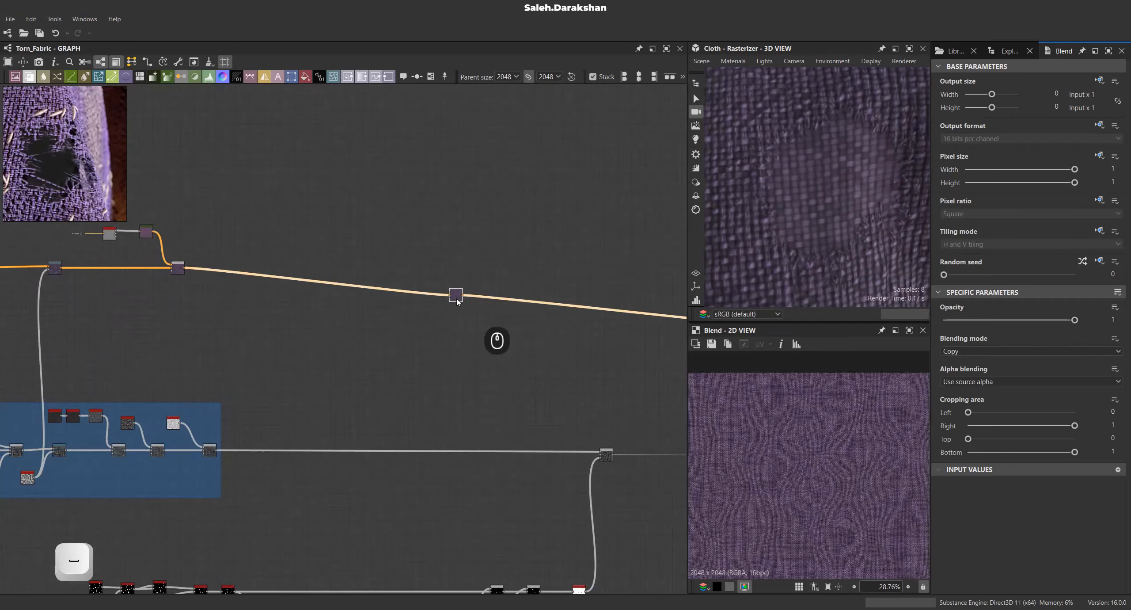
Duplicate the light purple Uniform Color node and place the copy beside the new base color Blend.
middle_click_drag(508, 226, 514, 267)
scroll(356, 271, "down", 3)
middle_click_drag(79, 265, 256, 277)
scroll(256, 278, "up", 4)
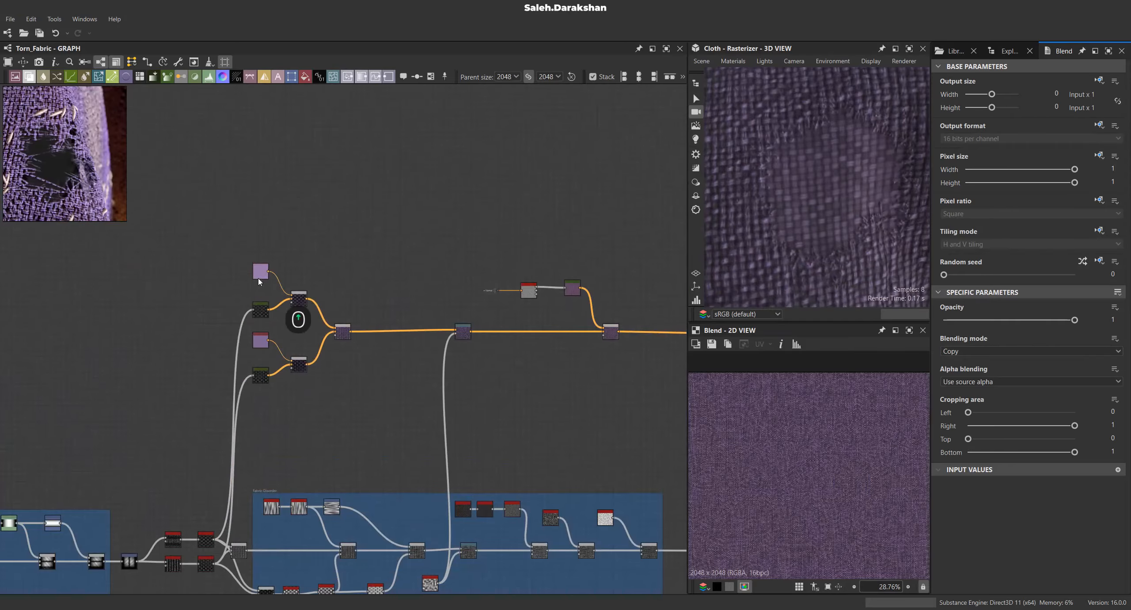
left_click(260, 274)
key("ctrl+d")
scroll(362, 256, "down", 6)
left_click_drag(267, 279, 520, 278)
scroll(652, 279, "up", 5)
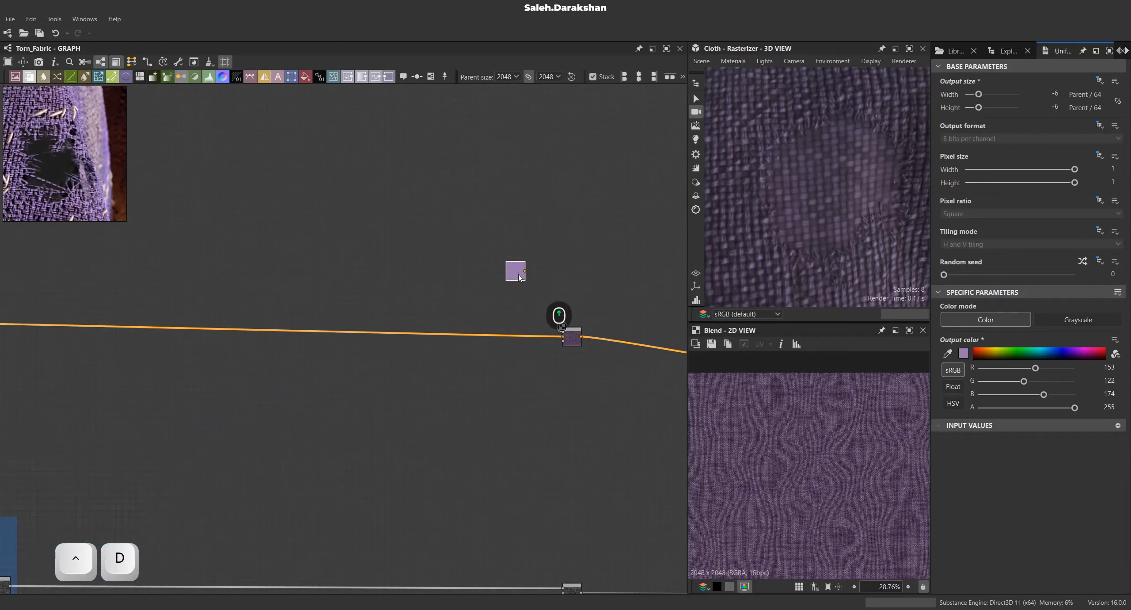
Set the duplicated Uniform Color to black and connect it to the new Blend's foreground.
left_click(964, 354)
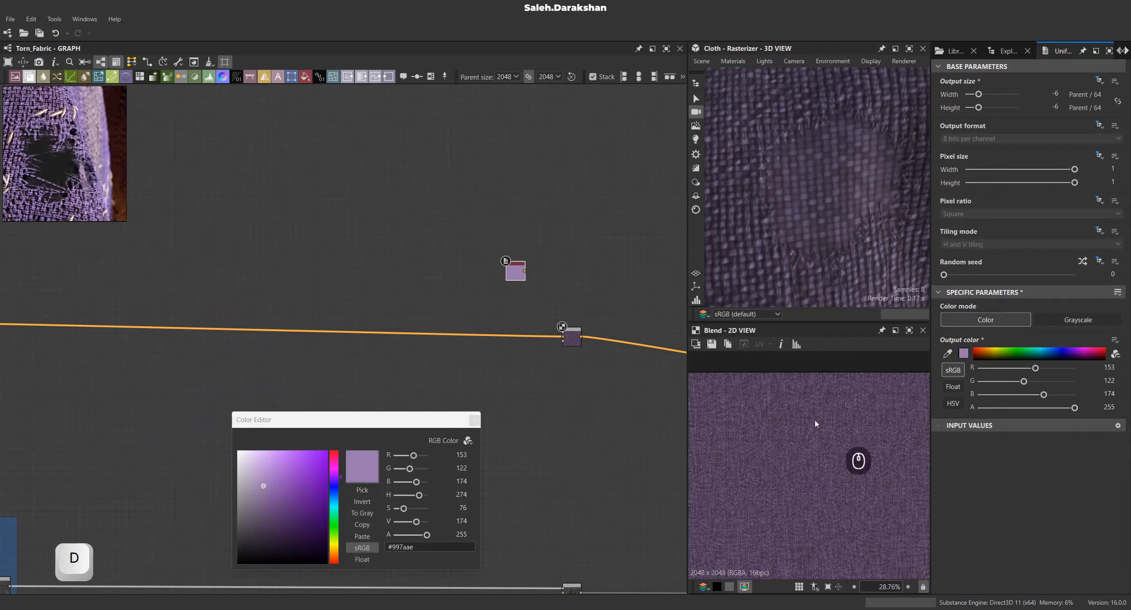
left_click(476, 425)
middle_click_drag(512, 308, 417, 306)
scroll(416, 306, "up", 3)
left_click_drag(439, 248, 507, 354)
left_click(528, 366)
Connect the final hole mask Blend's output to the opacity input of the new base color Blend.
scroll(554, 274, "down", 3)
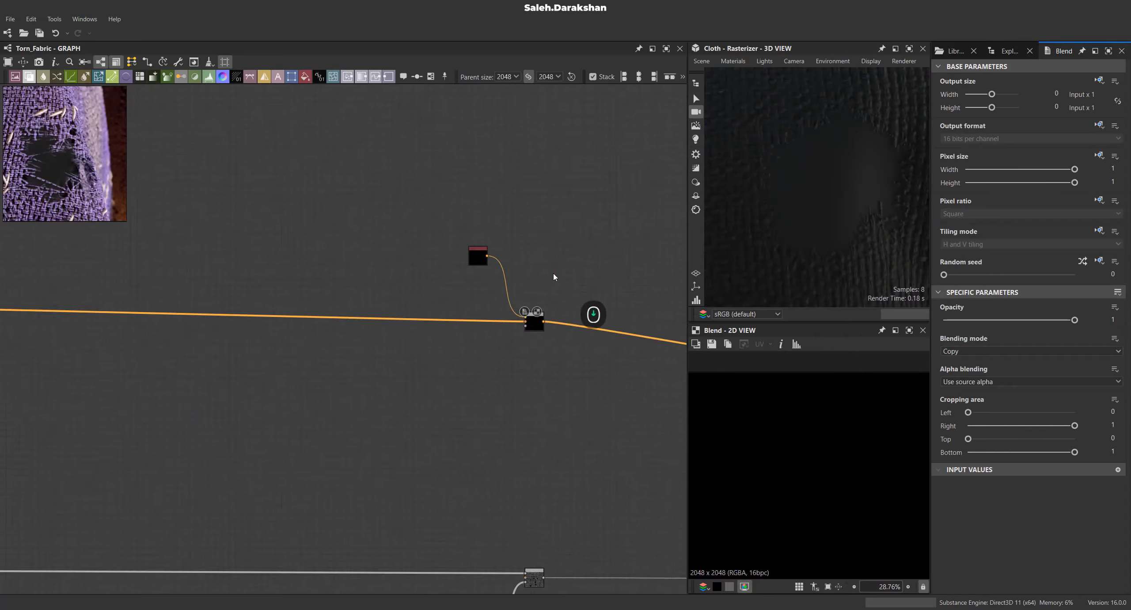
scroll(555, 274, "down", 4)
scroll(524, 441, "up", 3)
scroll(490, 375, "down", 2)
scroll(531, 234, "up", 3)
left_click_drag(476, 478, 545, 197)
scroll(536, 216, "up", 1)
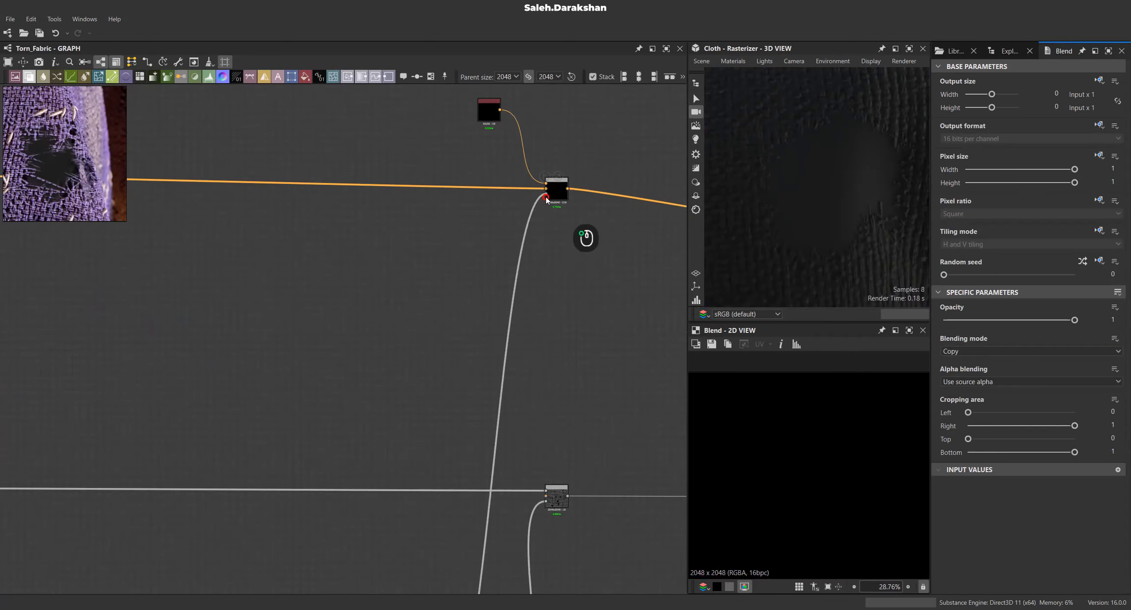
Examine the black holes and their frayed edges across the cloth in a maximized 3D view.
scroll(579, 270, "down", 4)
middle_click_drag(572, 282, 517, 268)
scroll(789, 195, "down", 5)
left_click_drag(788, 195, 813, 189)
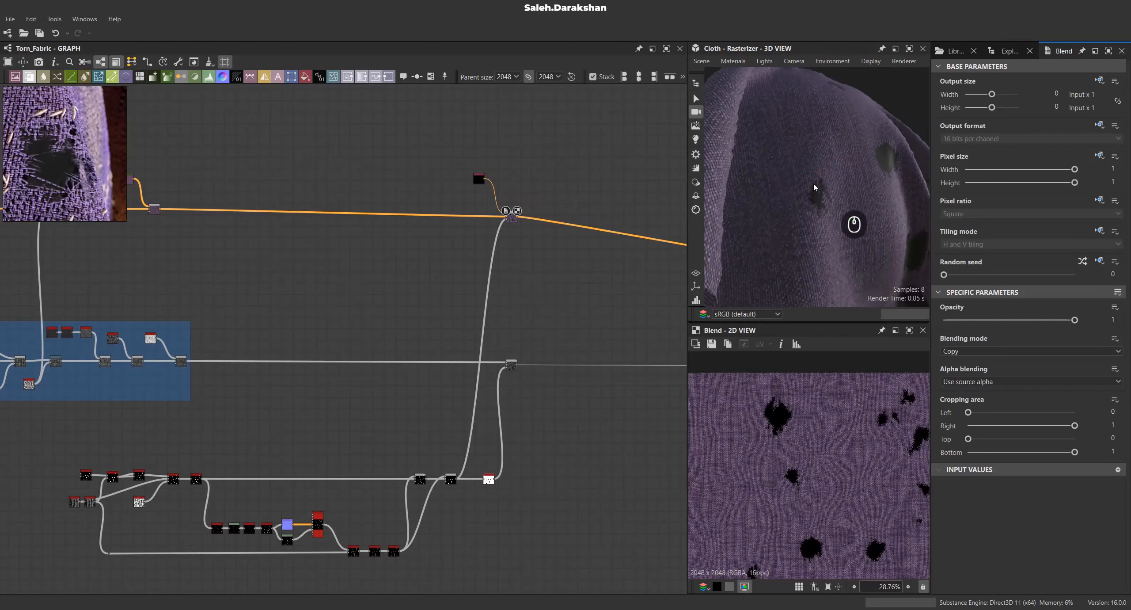
scroll(811, 200, "up", 5)
scroll(815, 199, "down", 1)
scroll(815, 198, "down", 3)
left_click(909, 48)
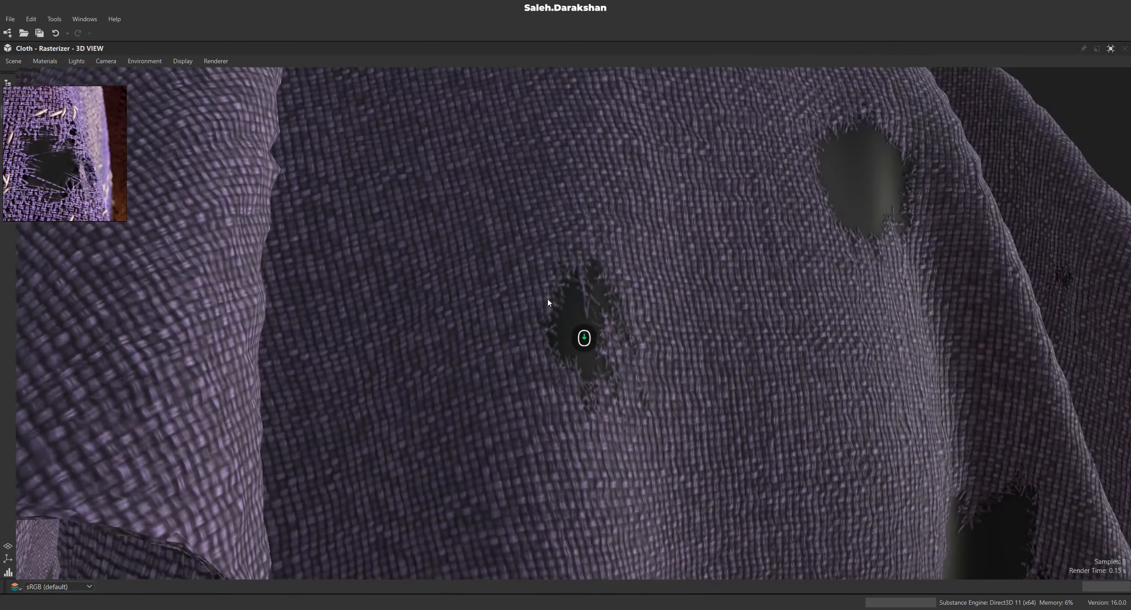
scroll(548, 302, "down", 3)
left_click_drag(548, 302, 621, 341)
scroll(621, 341, "up", 3)
middle_click_drag(380, 389, 597, 312)
scroll(597, 312, "down", 3)
left_click_drag(644, 319, 616, 327)
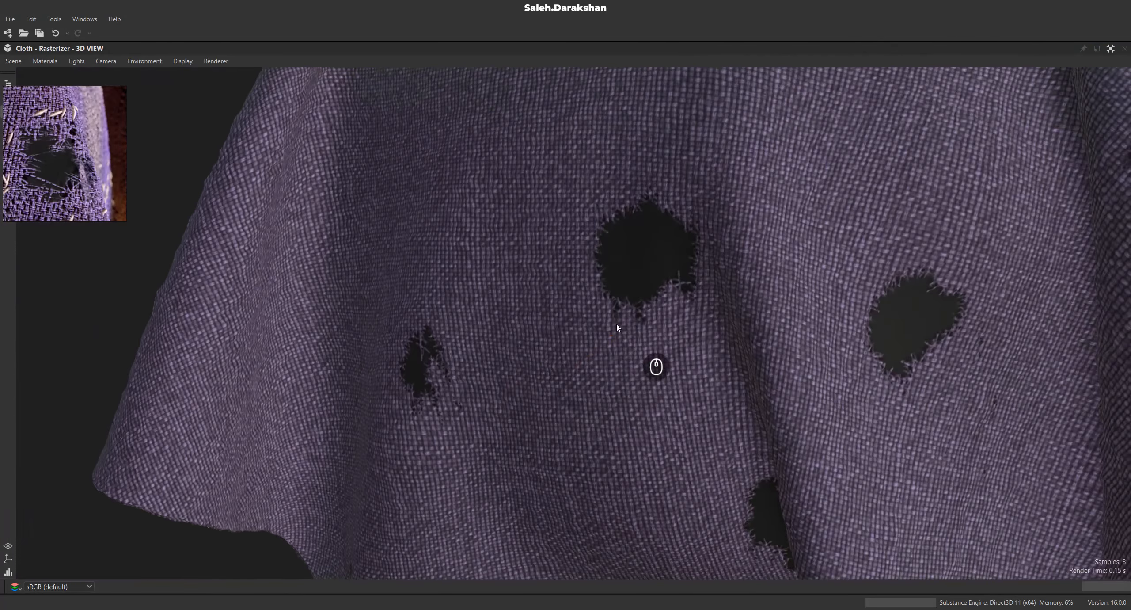
scroll(615, 326, "up", 4)
middle_click_drag(897, 366, 728, 343)
scroll(728, 342, "down", 4)
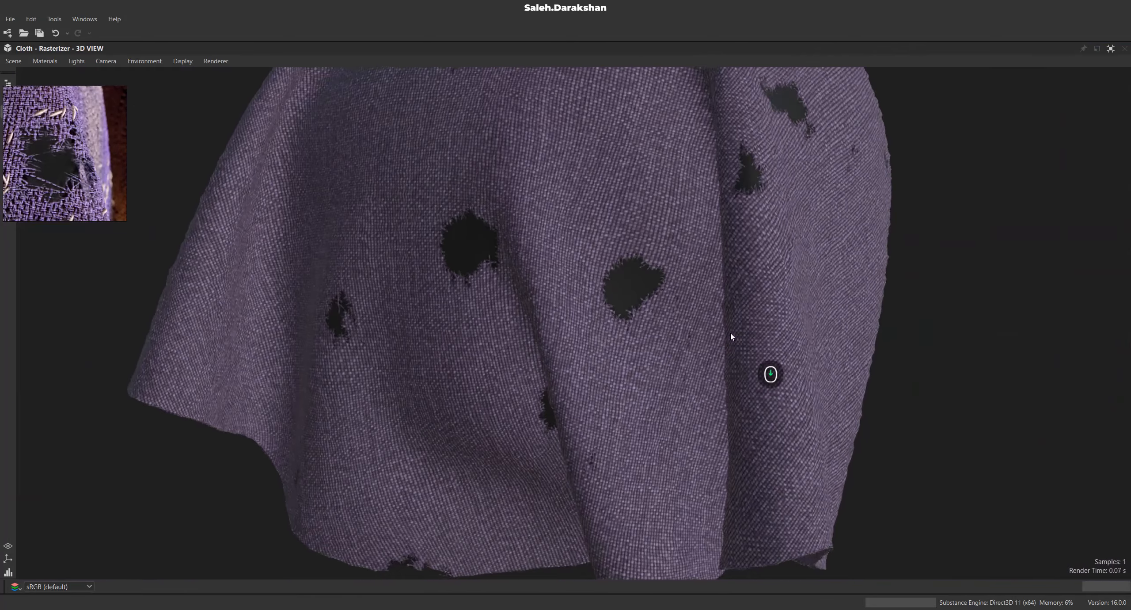
left_click_drag(729, 334, 669, 304)
scroll(674, 354, "up", 3)
scroll(674, 354, "up", 2)
left_click_drag(674, 354, 697, 296)
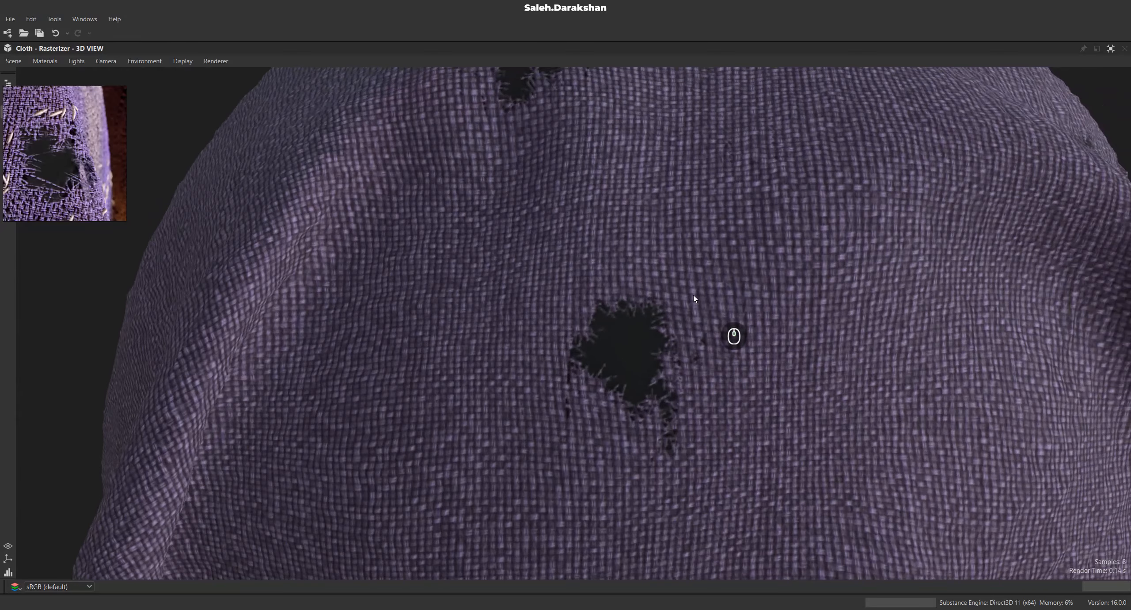
left_click(1111, 49)
Preview the height Blend node and inspect the edges of a hole up close in the 2D and 3D views.
scroll(517, 354, "up", 5)
double_click(522, 356)
scroll(523, 339, "down", 6)
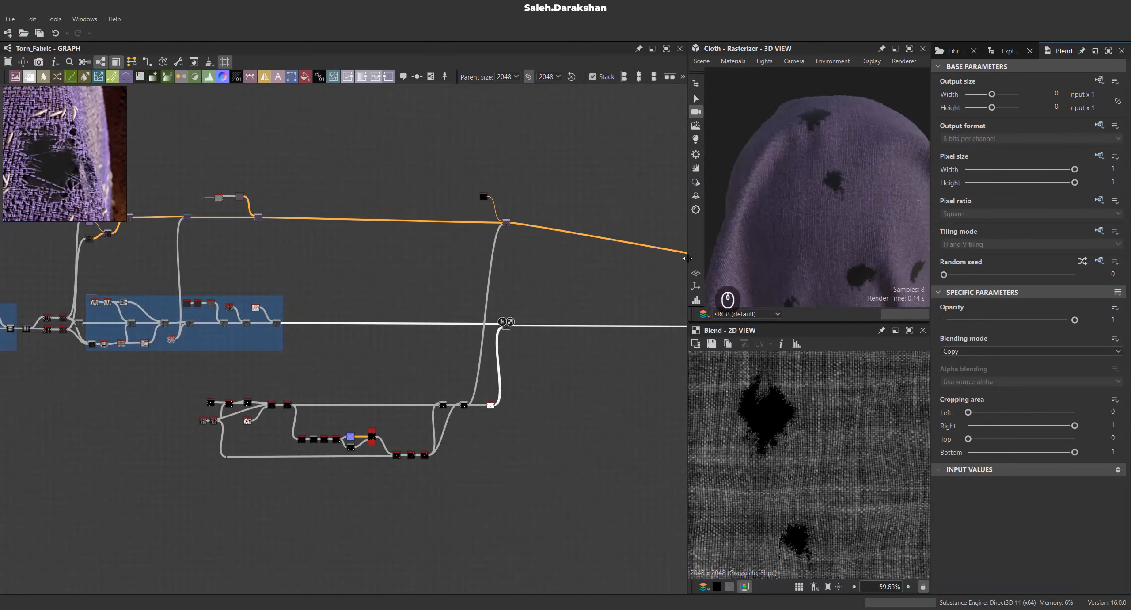
middle_click_drag(588, 367, 552, 369)
scroll(845, 189, "up", 7)
scroll(832, 191, "up", 3)
scroll(796, 404, "up", 7)
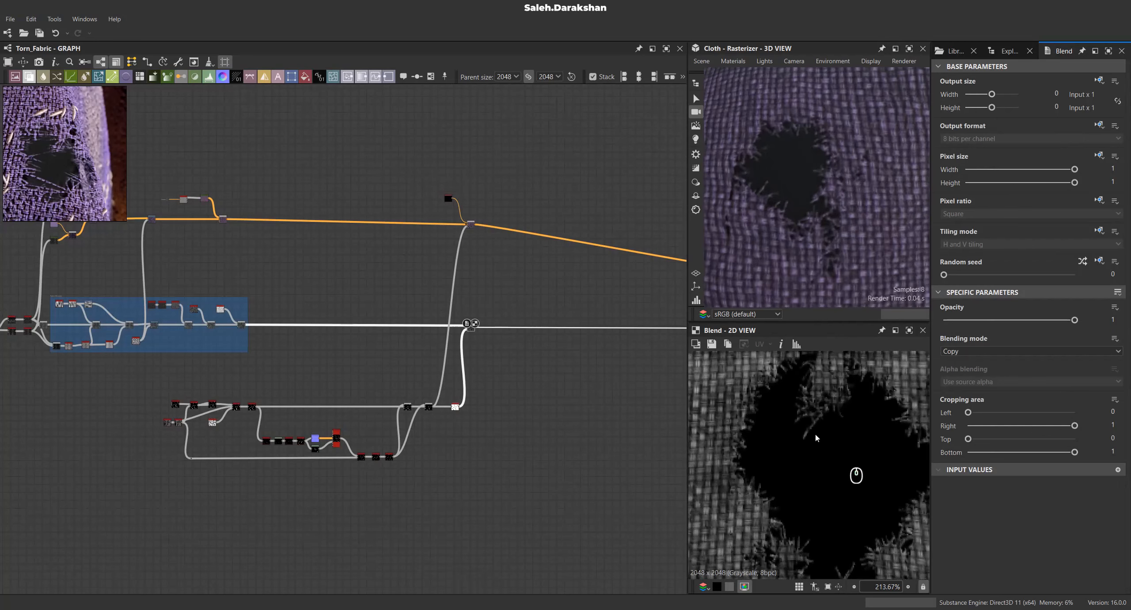
scroll(451, 398, "up", 3)
scroll(472, 424, "up", 2)
Add a Scratches Generator node with a spline number of 3000 and 256 max segments per spline.
key("space")
type("scr")
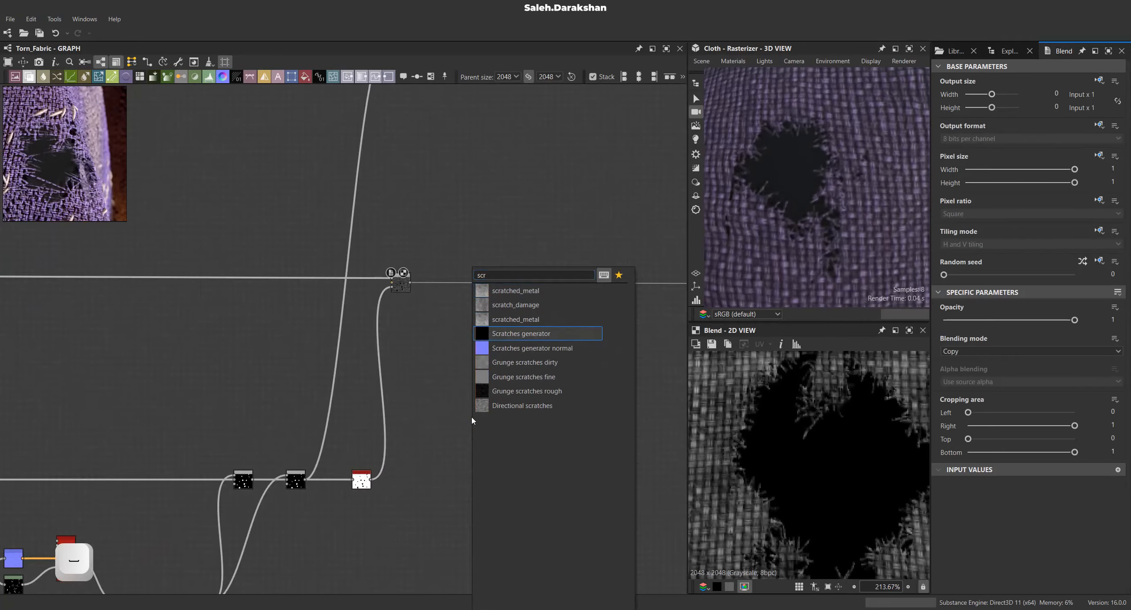
key("Return")
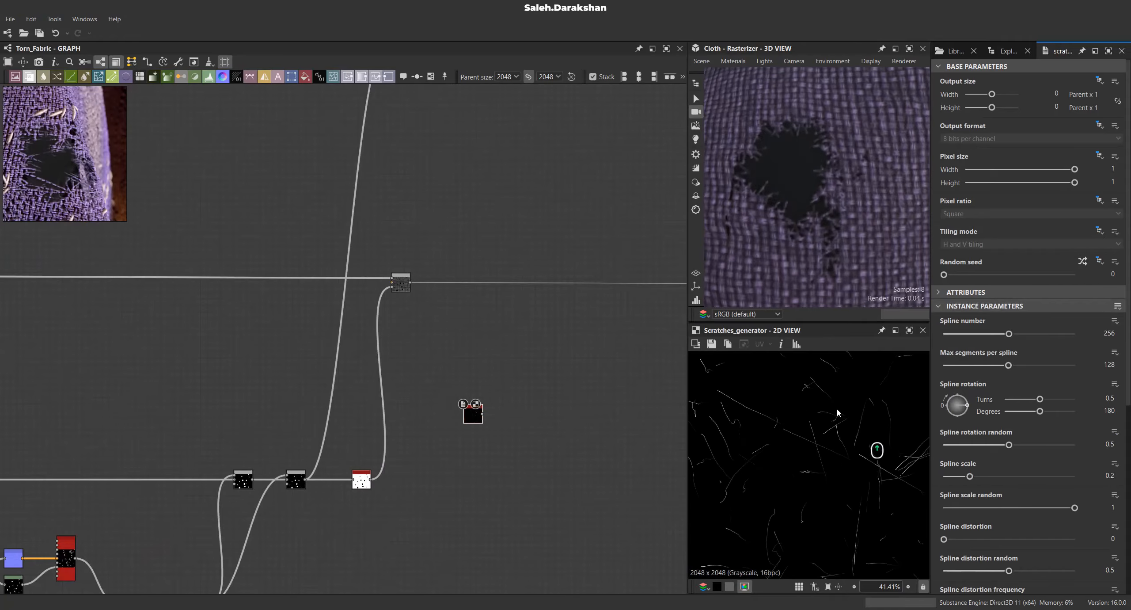
scroll(472, 419, "up", 1)
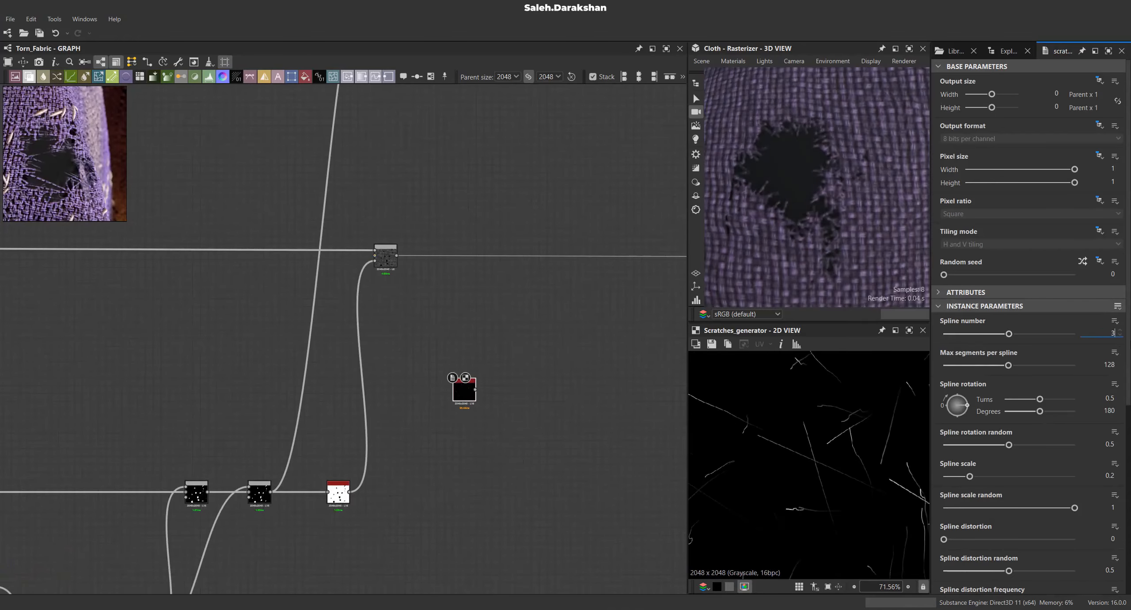
scroll(792, 442, "down", 1)
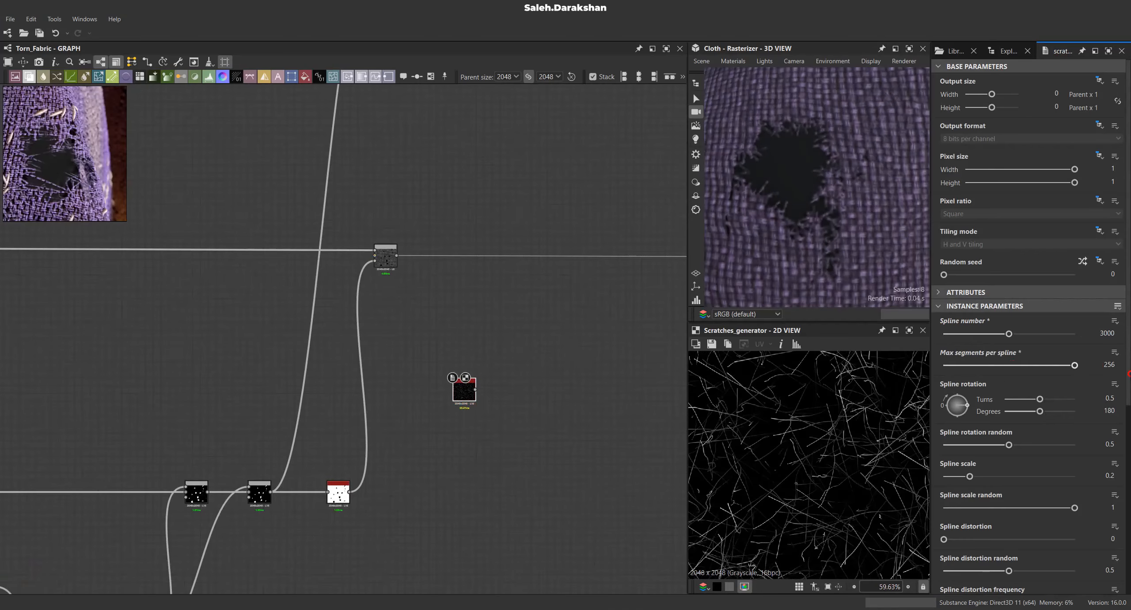
Set the scratches' spline rotation and spline rotation random to 0.
left_click(947, 405)
scroll(850, 409, "down", 2)
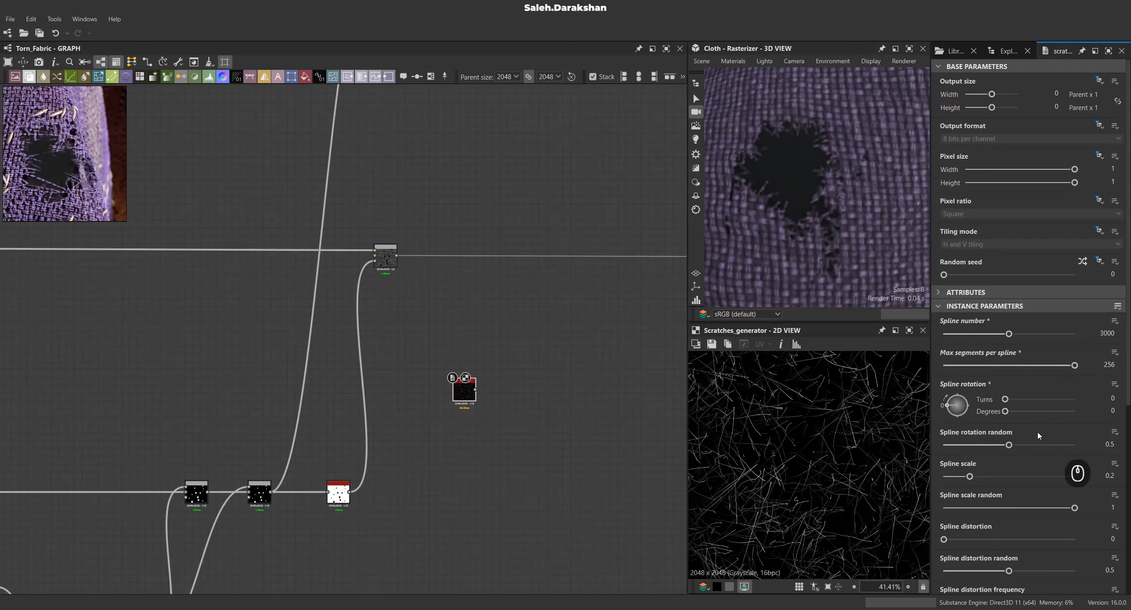
scroll(1039, 436, "down", 1)
left_click_drag(1009, 411, 905, 412)
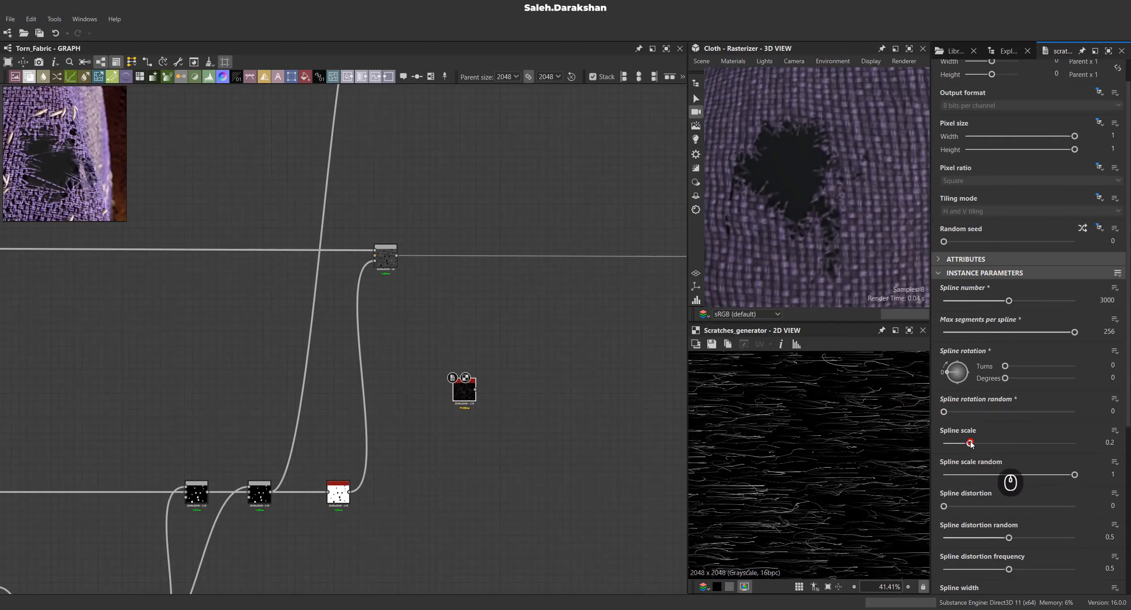
Set the scratches' spline scale to 1, spline scale random to 0.5 and spline distortion to 0.4.
left_click_drag(971, 443, 1130, 453)
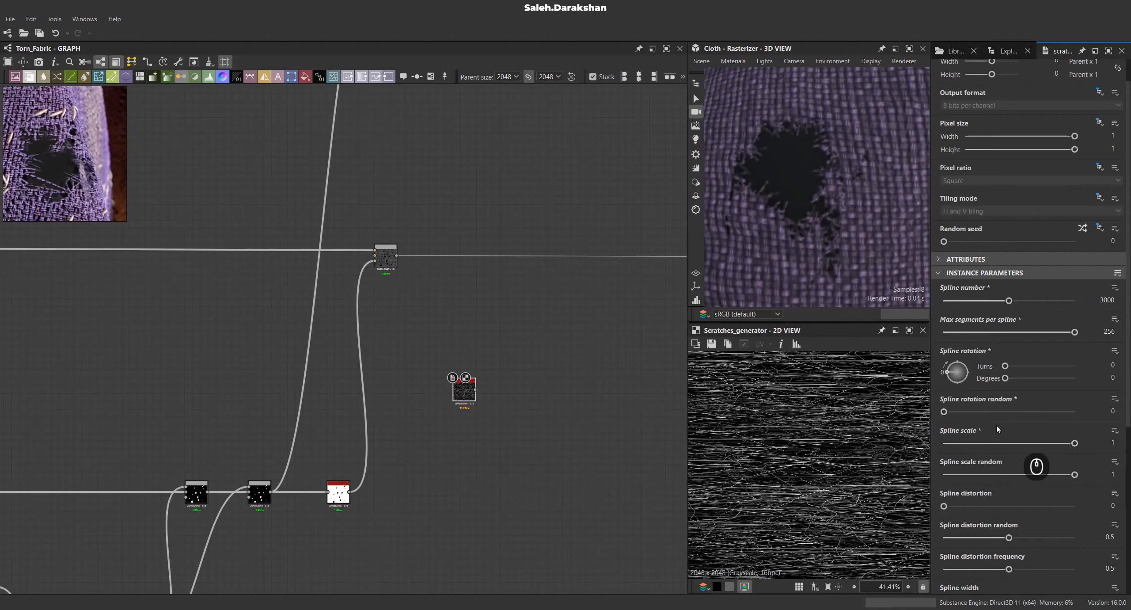
scroll(998, 429, "down", 2)
left_click_drag(1073, 408, 1011, 411)
scroll(980, 394, "down", 3)
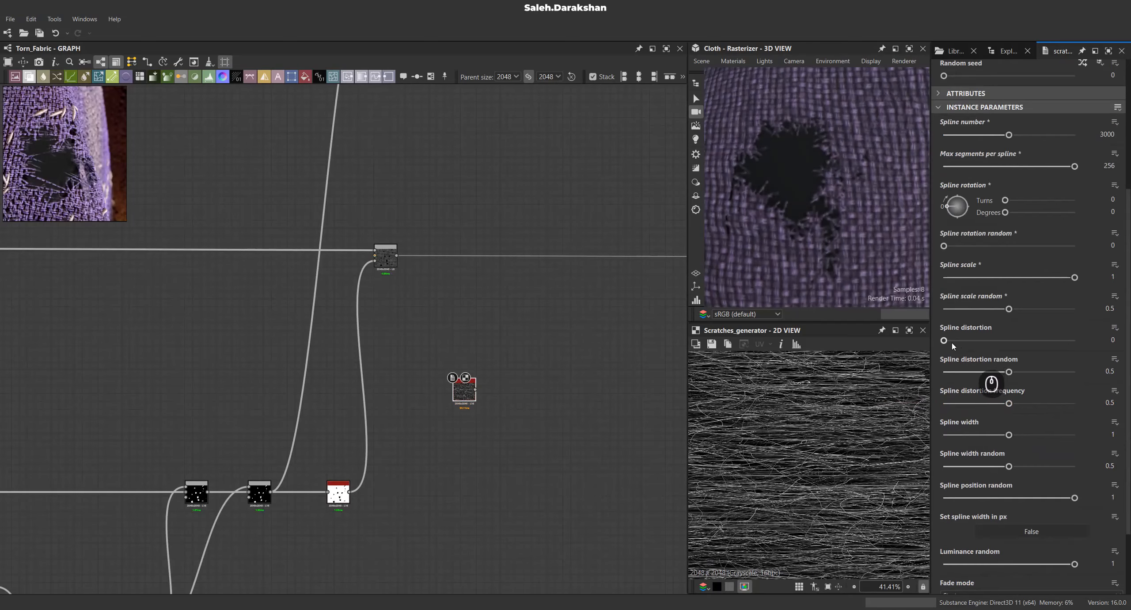
left_click_drag(951, 341, 992, 341)
key("Return")
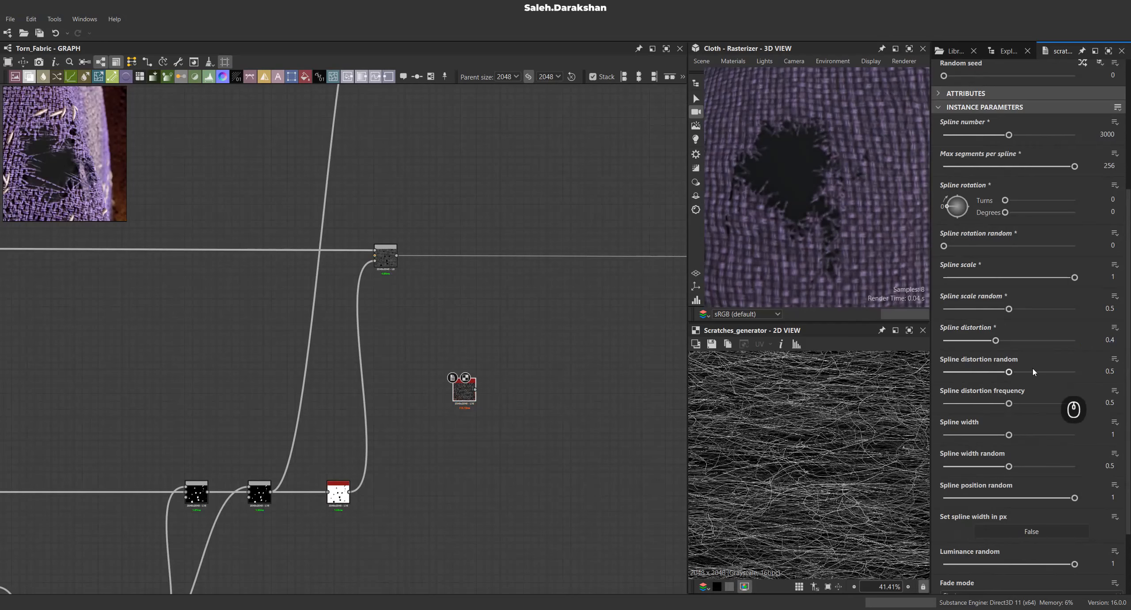
scroll(1008, 373, "down", 3)
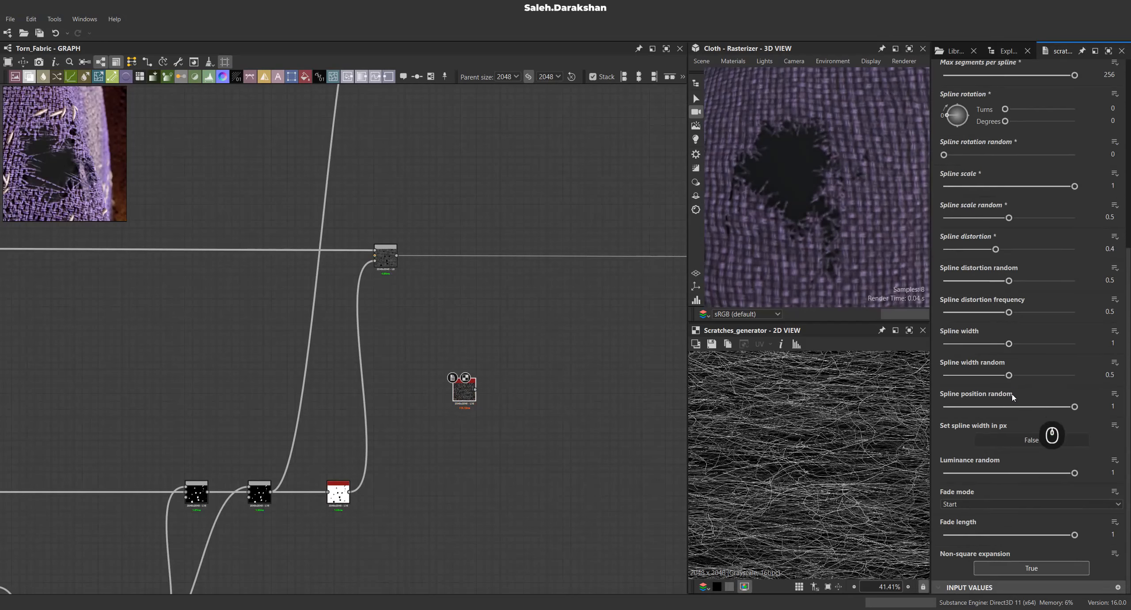
Add an Auto Levels node after the Scratches Generator and place both nodes above the hole mask chain.
scroll(494, 404, "up", 3)
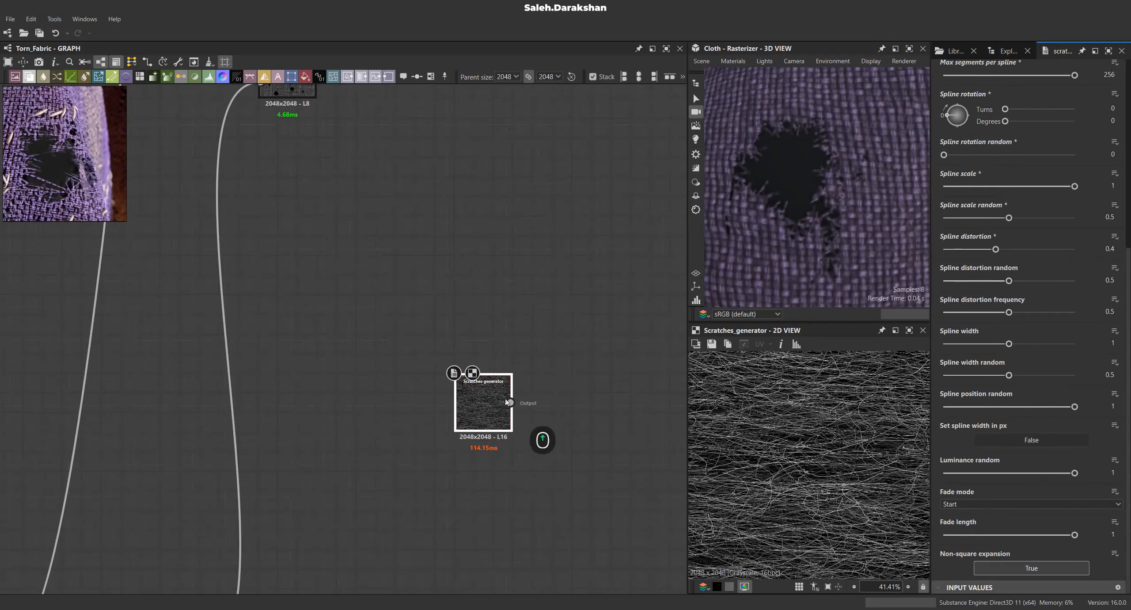
left_click_drag(511, 403, 574, 403)
type("au")
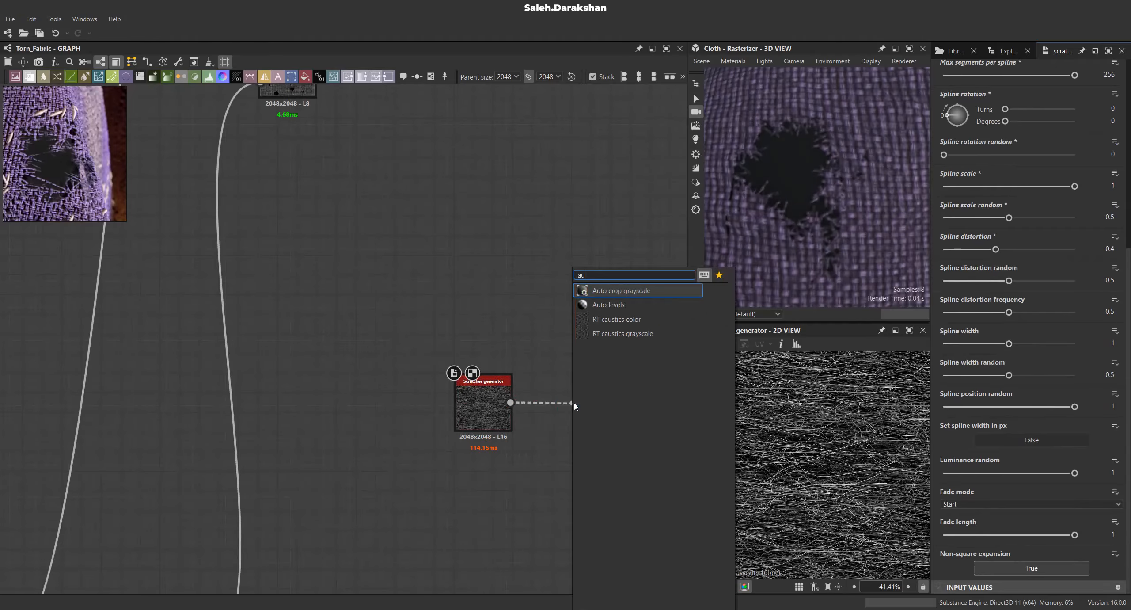
left_click(626, 308)
scroll(530, 381, "down", 5)
left_click_drag(518, 403, 596, 347)
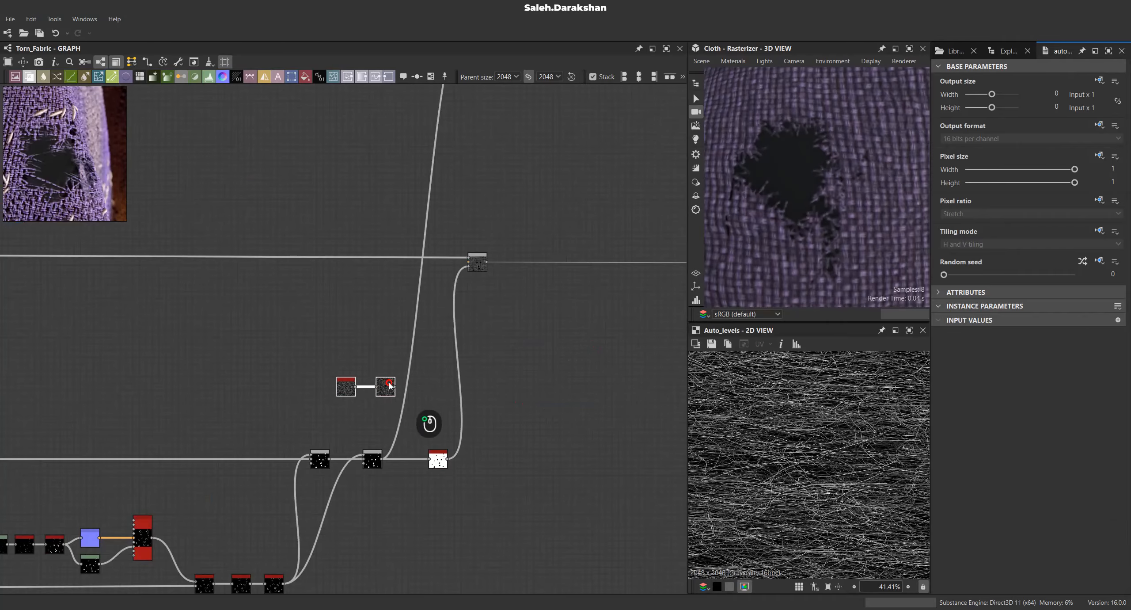
Preview the final hole mask Blend and move the Invert Grayscale node farther along to make room after the mask.
scroll(376, 469, "up", 4)
double_click(372, 440)
scroll(803, 409, "up", 5)
middle_click_drag(748, 399, 814, 452)
scroll(777, 429, "up", 2)
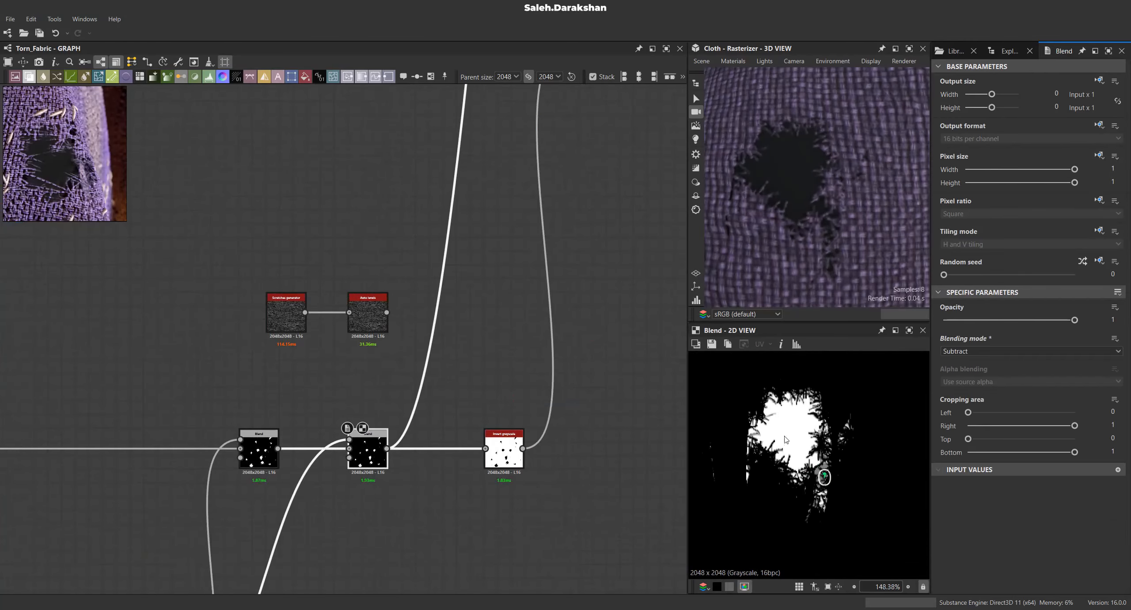
middle_click_drag(510, 444, 389, 439)
left_click_drag(391, 443, 651, 439)
middle_click_drag(238, 494, 447, 433)
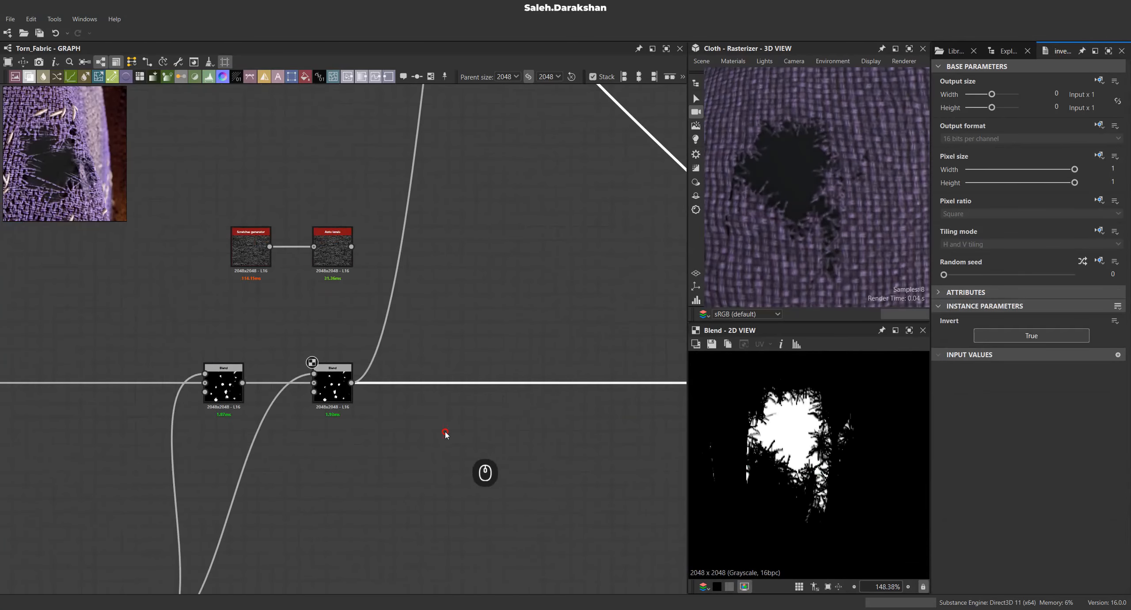
Insert a Blend node after the hole mask, with Auto Levels as foreground, to subtract the scratches from the mask.
left_click(495, 383)
key("space")
left_click(549, 311)
left_click_drag(490, 352, 491, 374)
left_click(1017, 351)
left_click(972, 369)
Insert a second Blend node after it, feed Auto Levels into its foreground and set the blending mode to Subtract.
scroll(790, 431, "up", 3)
middle_click_drag(616, 433, 537, 445)
key("space")
left_click(593, 304)
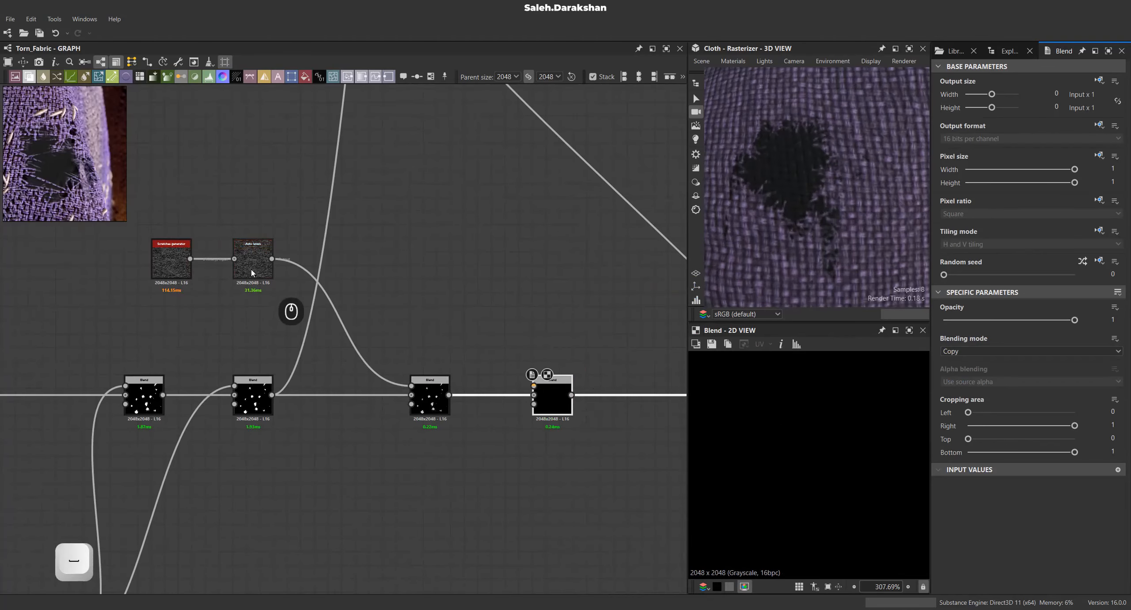
left_click_drag(505, 332, 569, 398)
left_click(967, 353)
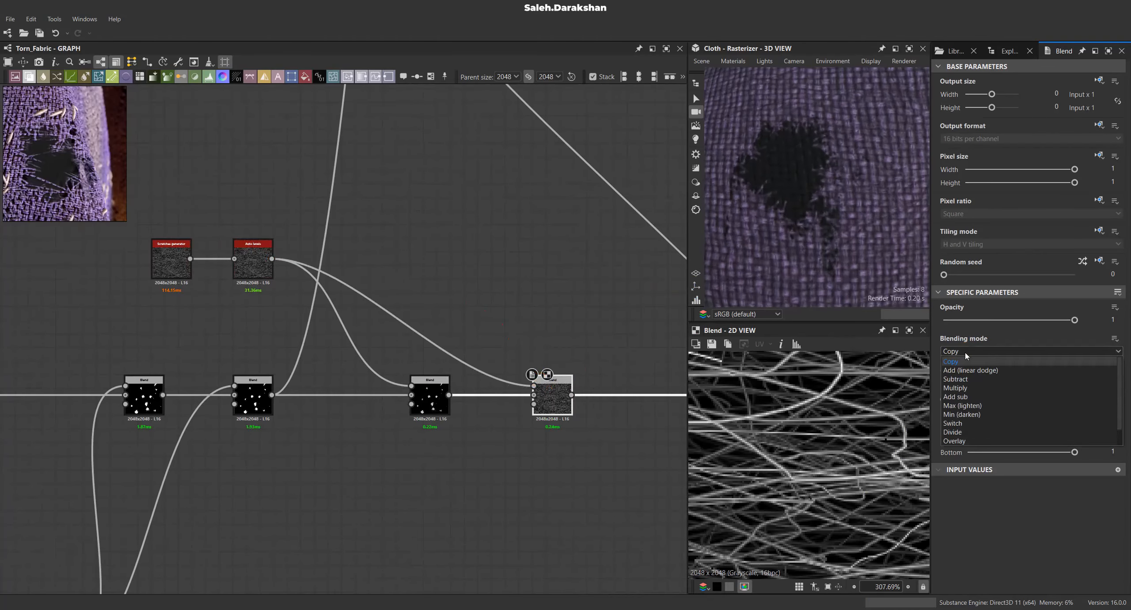
left_click(955, 379)
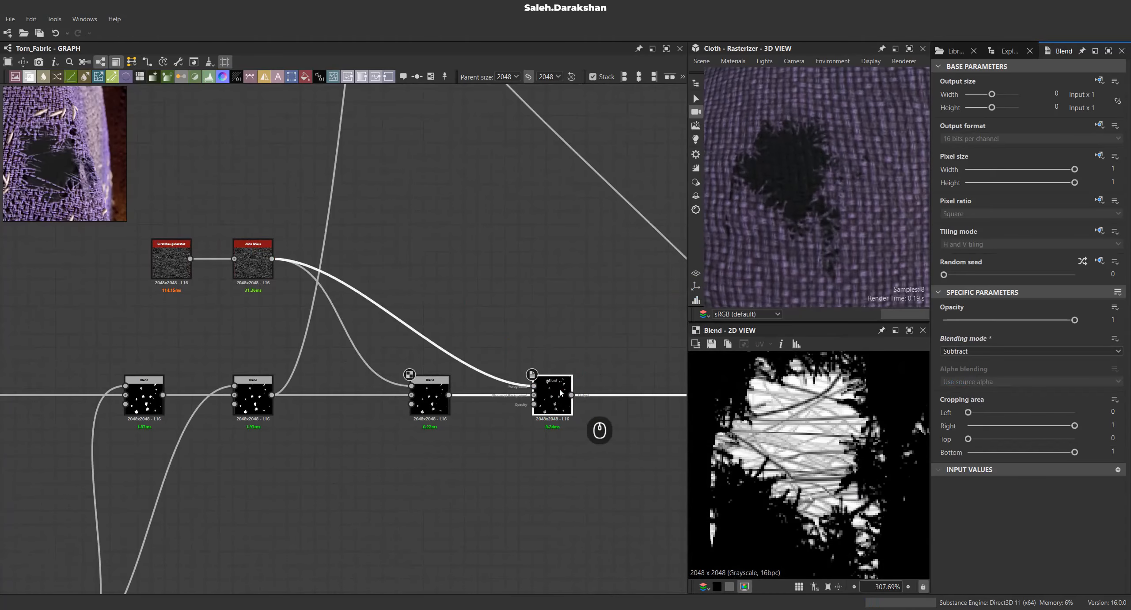
Move the height Blend farther along its chain and connect the scratch-subtracted hole mask to the base color Blend's opacity.
scroll(762, 214, "down", 3)
scroll(552, 327, "down", 5)
middle_click_drag(552, 327, 519, 361)
left_click_drag(476, 233, 654, 239)
scroll(463, 460, "up", 2)
middle_click_drag(469, 342, 537, 409)
scroll(503, 417, "down", 3)
scroll(558, 472, "up", 2)
scroll(613, 366, "down", 4)
left_click_drag(559, 471, 557, 160)
scroll(559, 195, "up", 5)
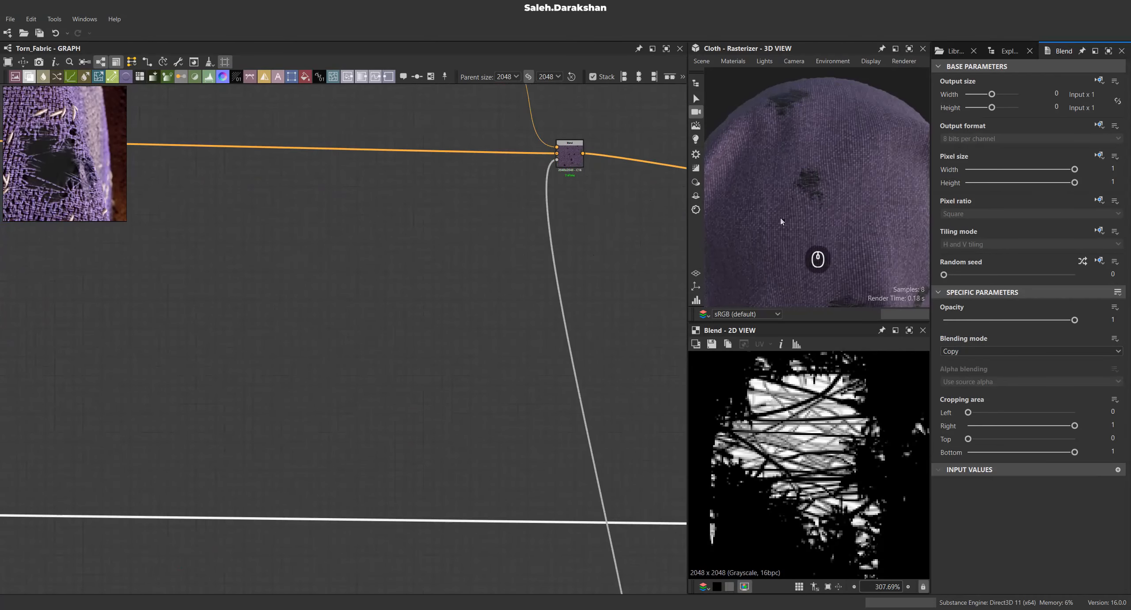
Inspect the threads crossing the cloth's holes in the 3D view, up close and from a distance.
scroll(814, 216, "up", 5)
scroll(820, 190, "down", 4)
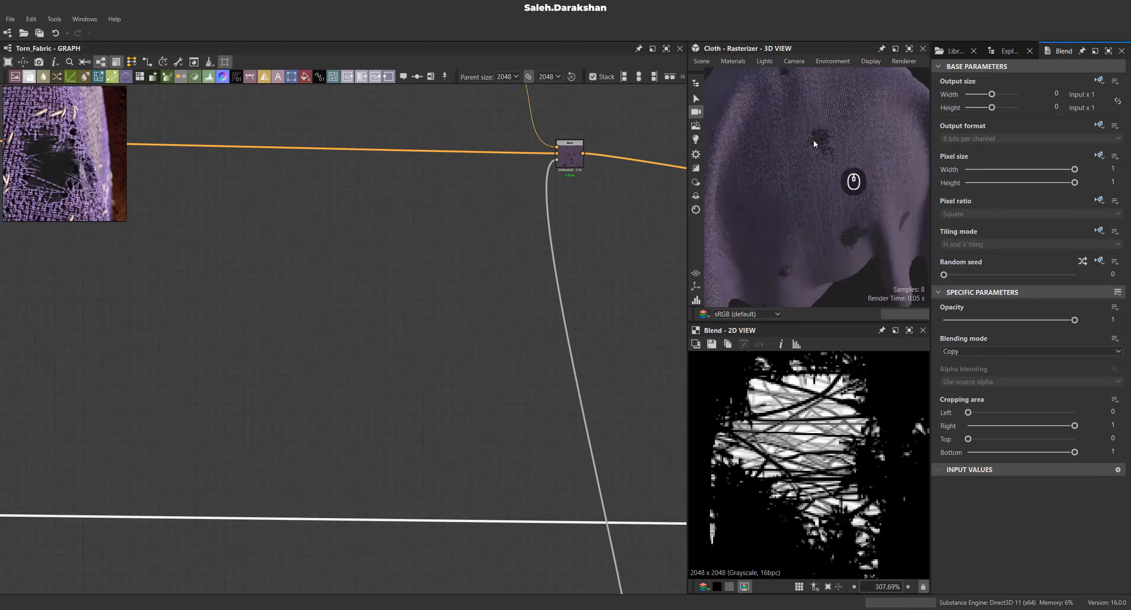
scroll(817, 168, "up", 7)
left_click_drag(818, 185, 830, 136)
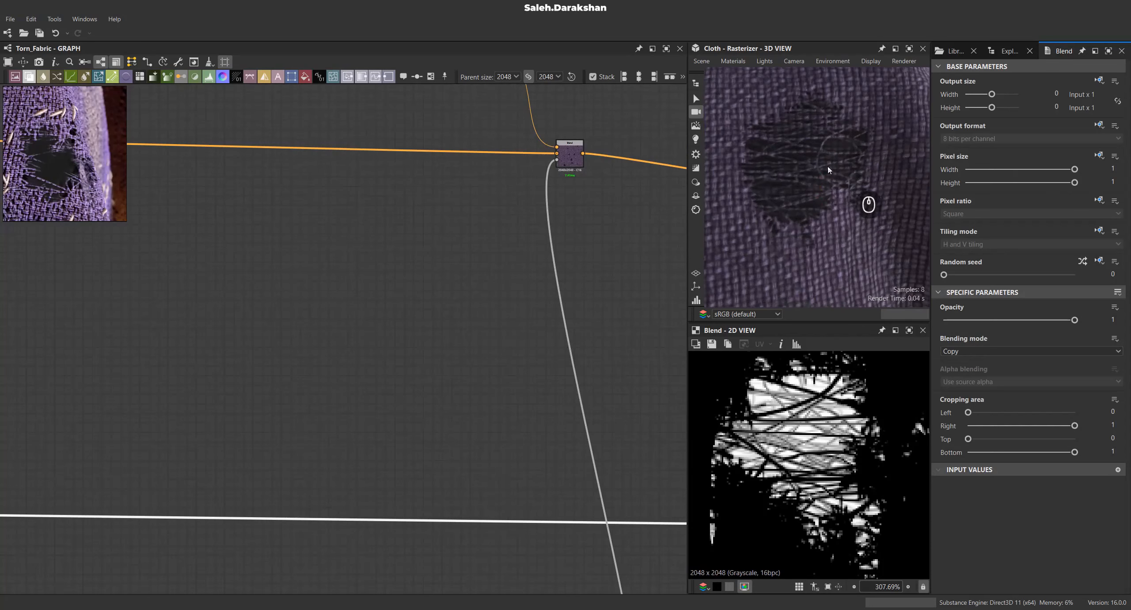
scroll(768, 195, "down", 5)
left_click_drag(769, 193, 811, 222)
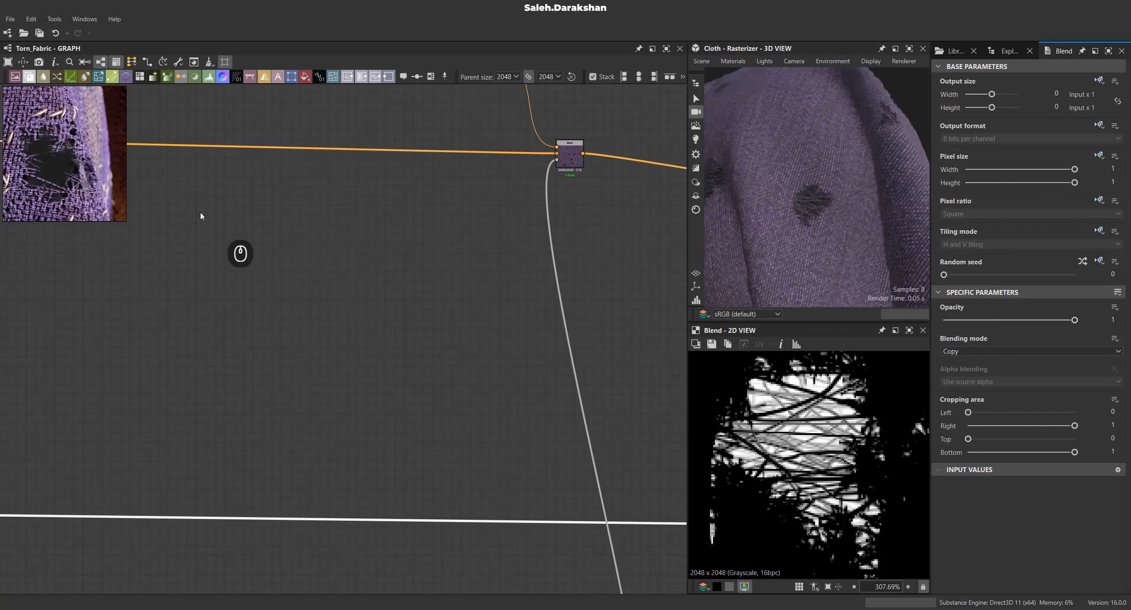
Try a scale of 1.38 on the Tile Sampler that scatters the holes and undo the change.
scroll(826, 197, "up", 3)
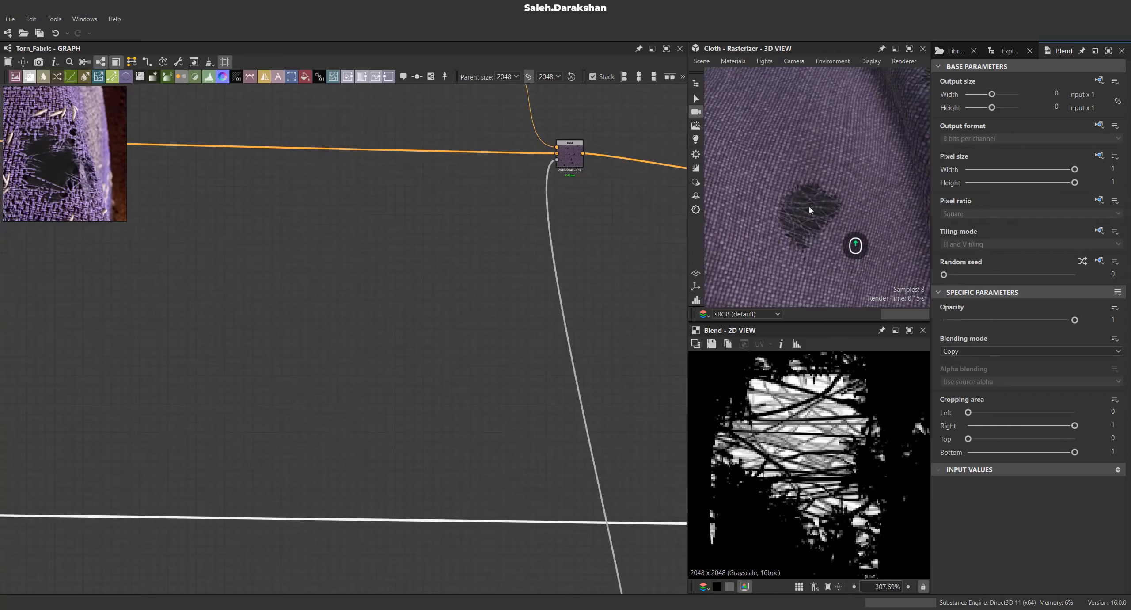
scroll(553, 226, "down", 5)
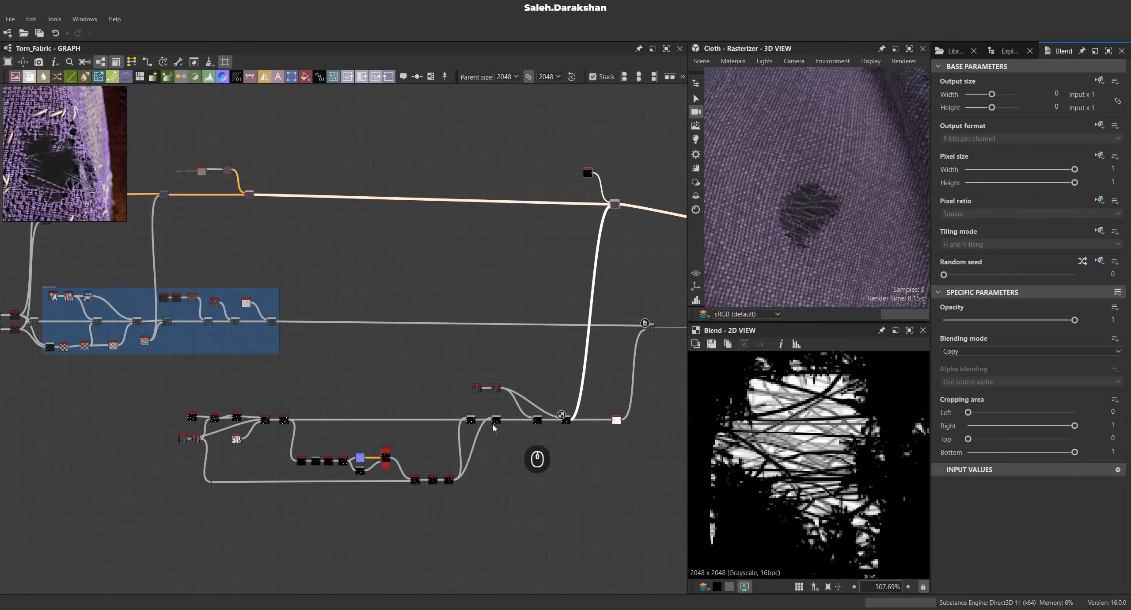
scroll(545, 384, "up", 5)
scroll(388, 350, "down", 3)
scroll(193, 320, "up", 3)
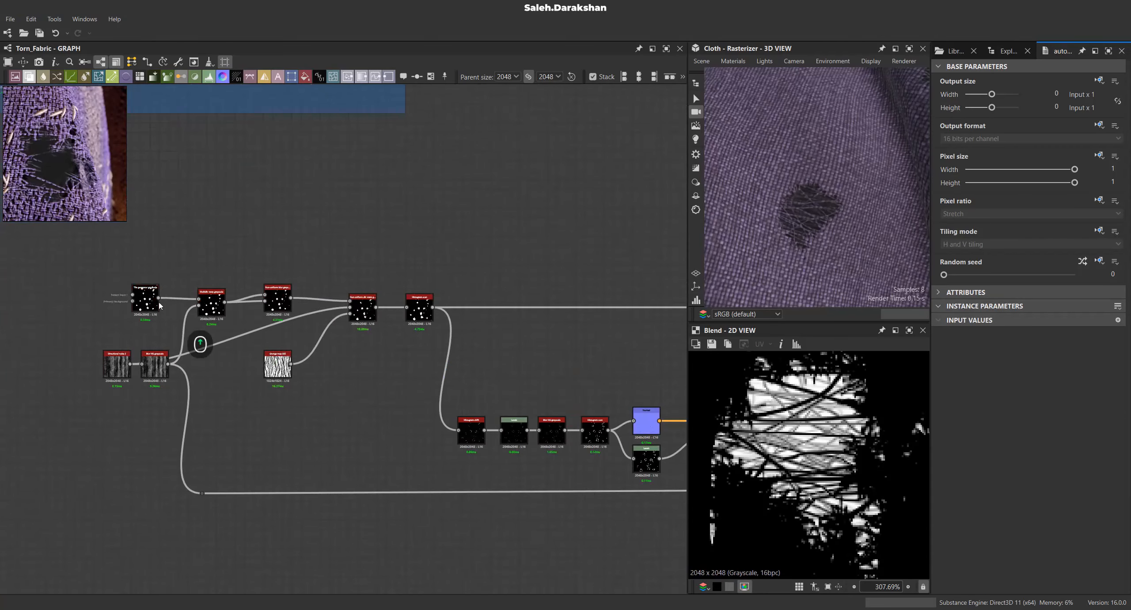
left_click(145, 301)
scroll(982, 422, "down", 5)
scroll(982, 422, "down", 3)
left_click_drag(1014, 497, 1028, 497)
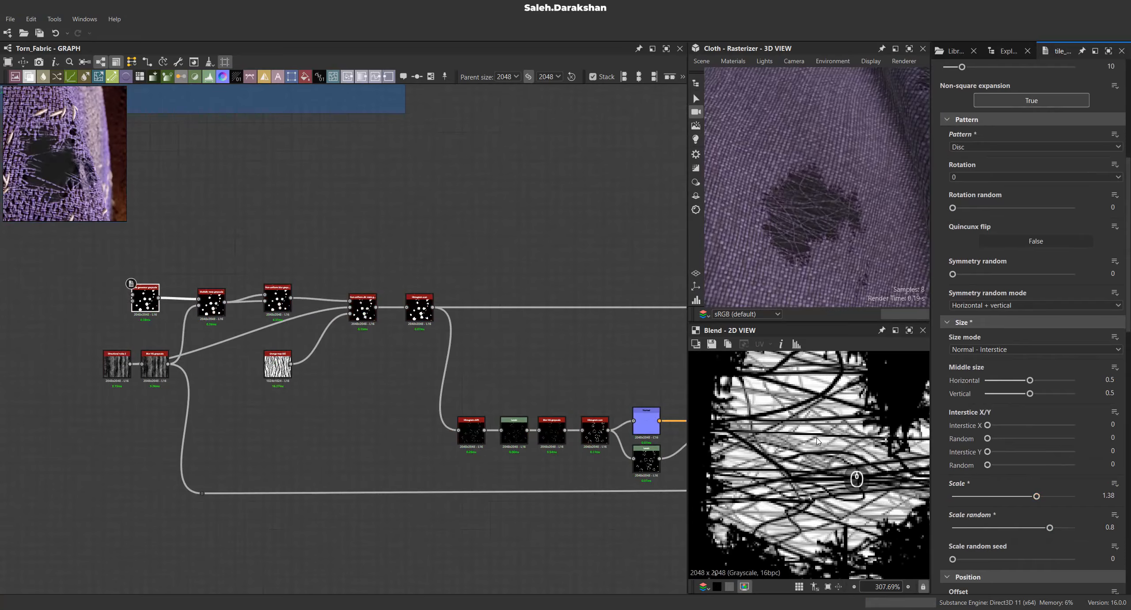
scroll(817, 440, "down", 3)
key("ctrl+z")
Add a Bevel Smooth node fed by the frayed hole-mask Blend that precedes the scratch subtraction.
scroll(497, 379, "down", 5)
scroll(491, 362, "up", 5)
scroll(287, 351, "up", 1)
scroll(297, 331, "up", 2)
left_click(354, 323)
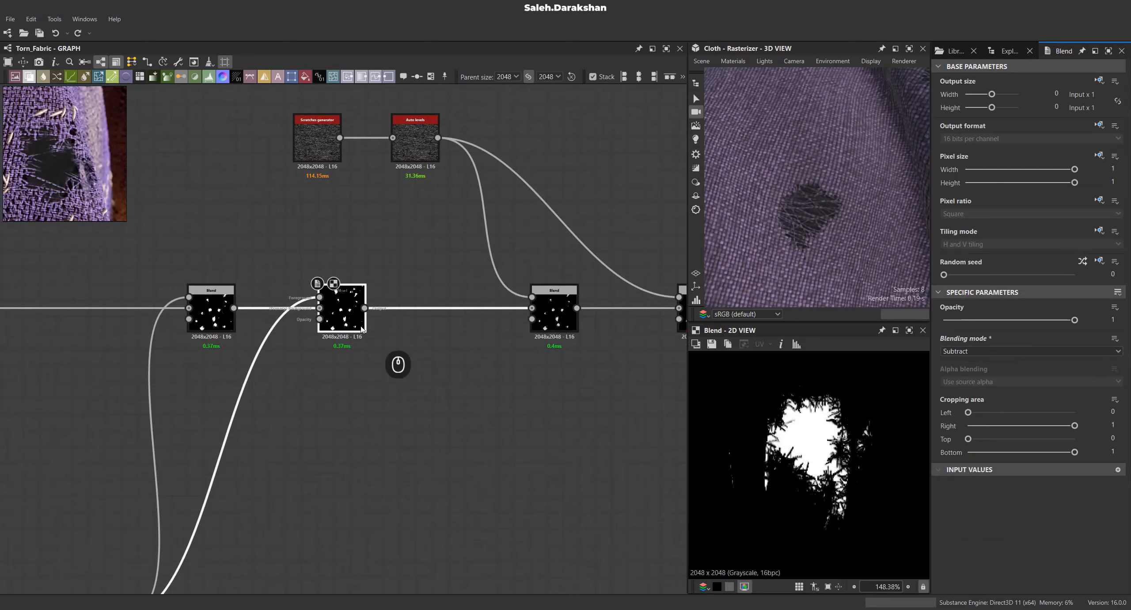
middle_click_drag(354, 323, 327, 270)
type("b")
left_click_drag(322, 270, 398, 400)
type("evel")
left_click(388, 305)
Set the Bevel Smooth's output mode to Dilation and its direction to In.
left_click(1034, 333)
left_click(1021, 346)
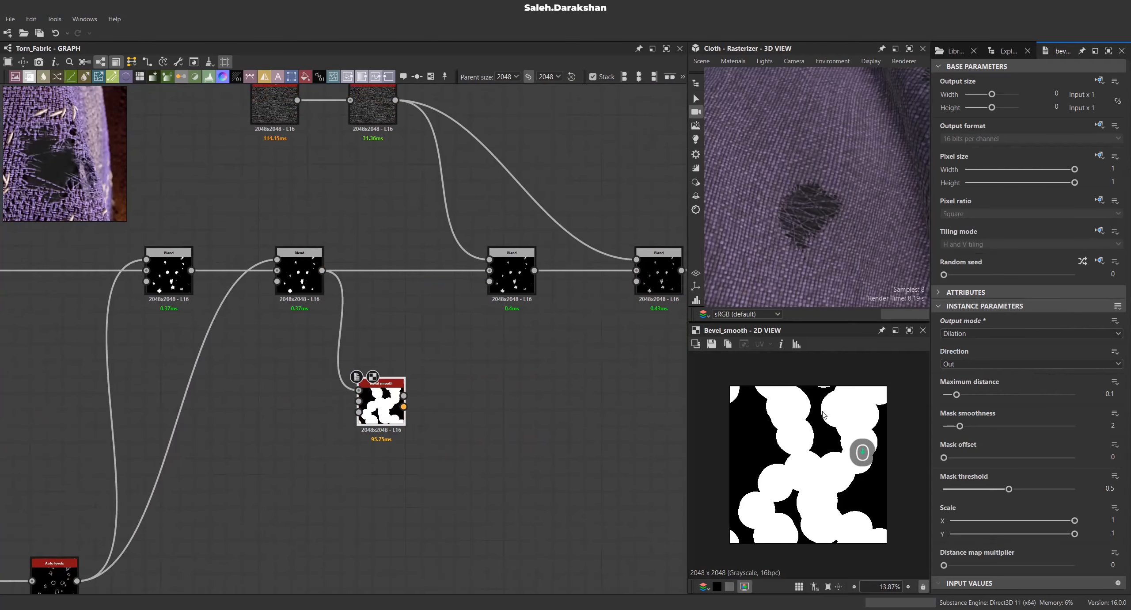
left_click(992, 364)
left_click(992, 383)
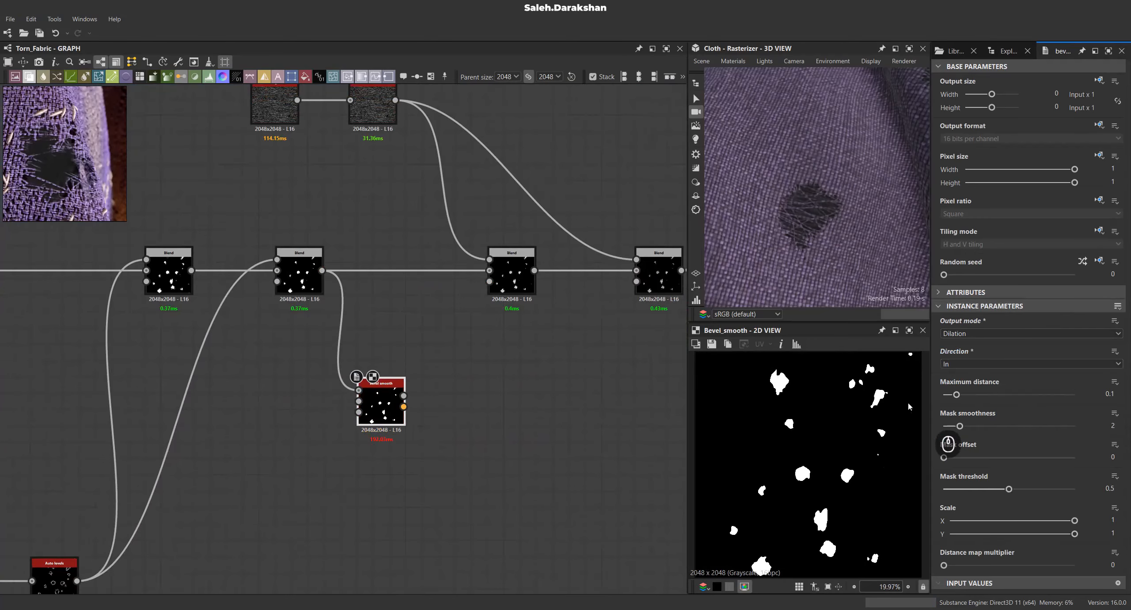
Set the Bevel Smooth's maximum distance to 0.01, mask smoothness and mask threshold to 0, and scale to X 0.3, Y 0.6.
left_click(309, 276)
scroll(778, 411, "up", 5)
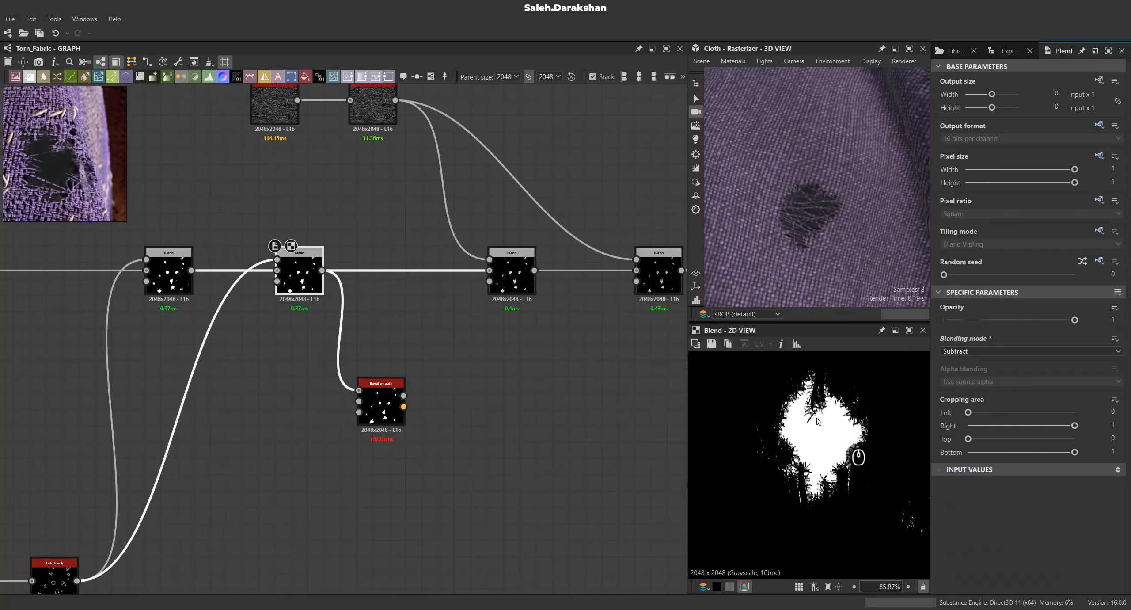
left_click(376, 399)
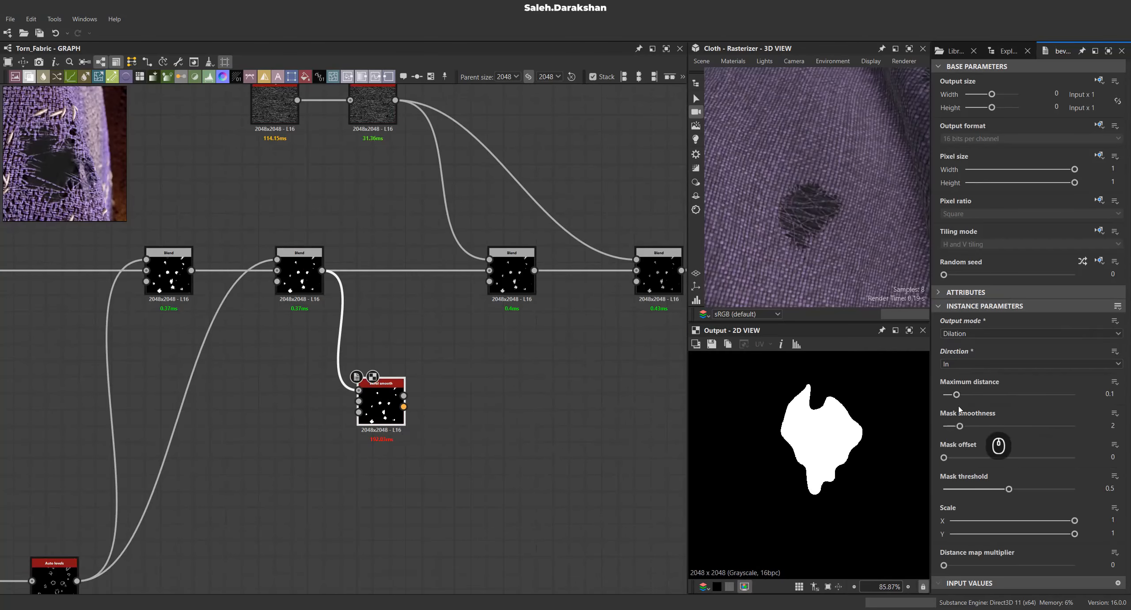
left_click_drag(960, 427, 937, 425)
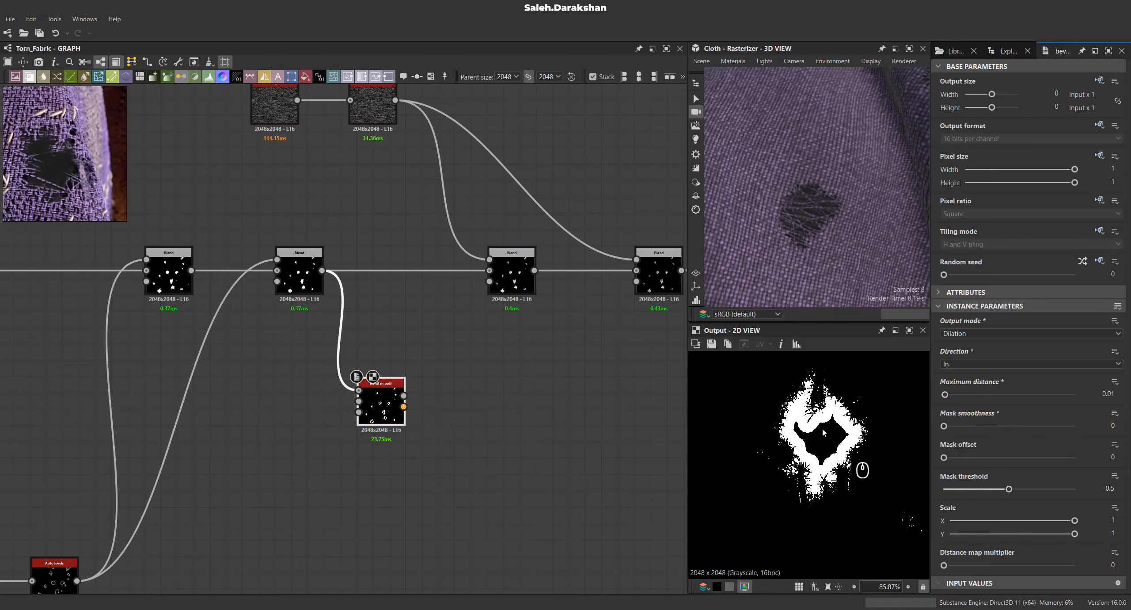
left_click_drag(1027, 491, 906, 490)
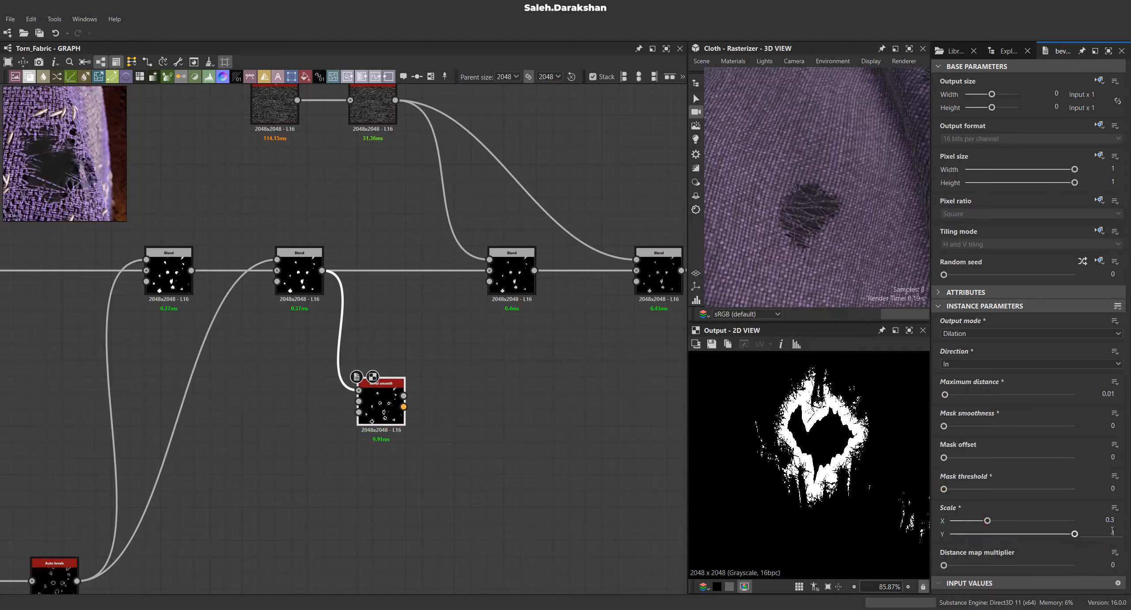
left_click_drag(1056, 535, 1040, 537)
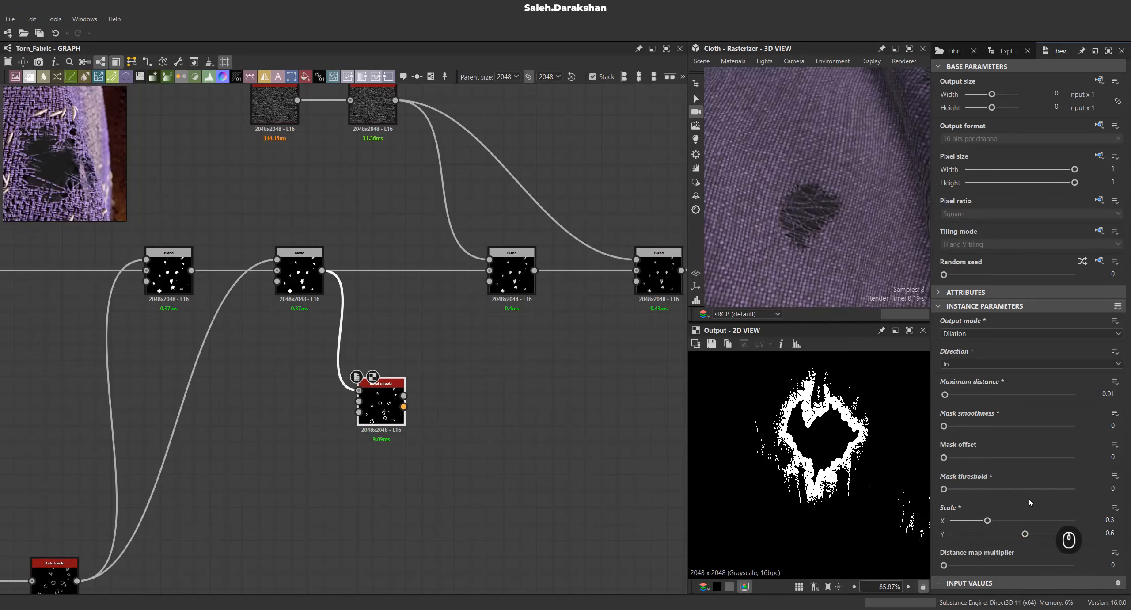
Add a Blend node in Subtract mode with Bevel Smooth as foreground and the frayed hole mask as background.
left_click_drag(371, 400, 374, 447)
middle_click_drag(437, 431, 396, 404)
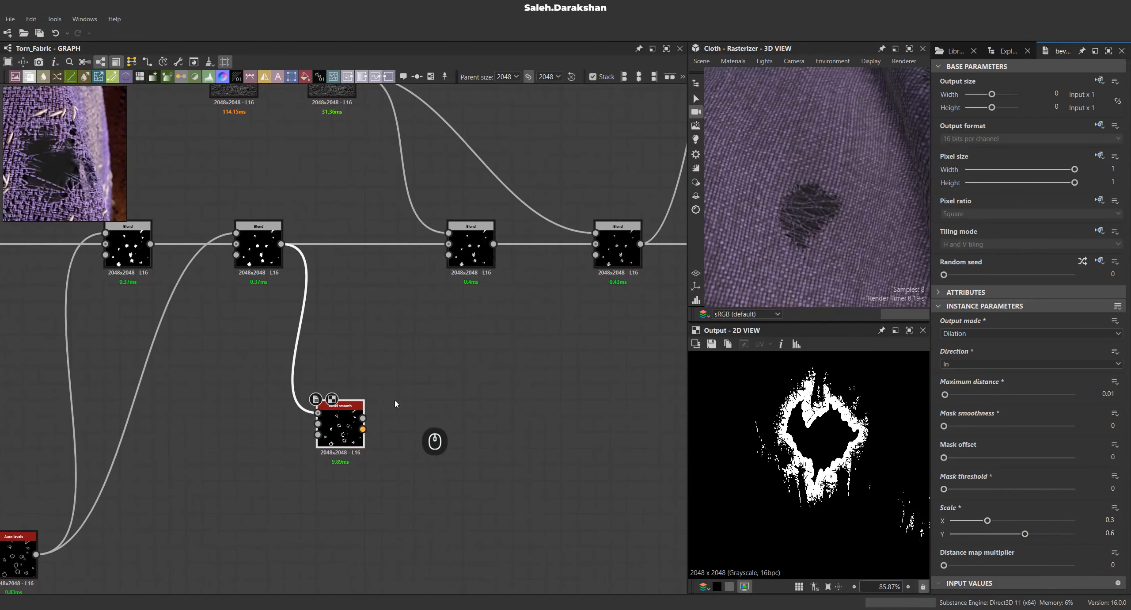
scroll(396, 404, "up", 3)
left_click_drag(341, 415, 492, 420)
left_click(481, 306)
middle_click_drag(492, 419, 563, 412)
scroll(562, 412, "down", 2)
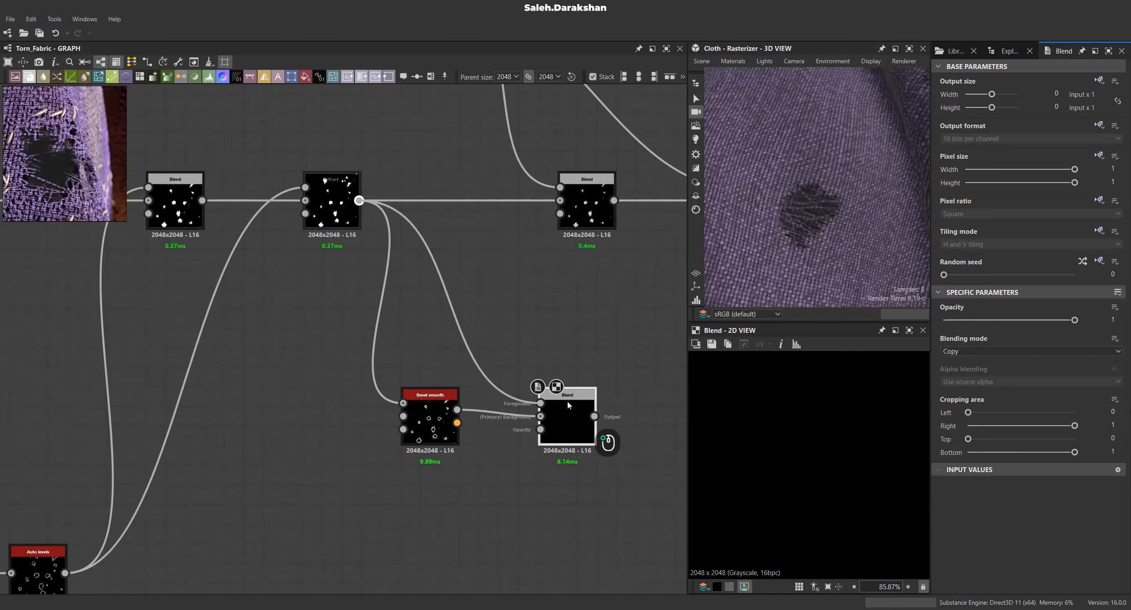
key("x")
left_click(1025, 353)
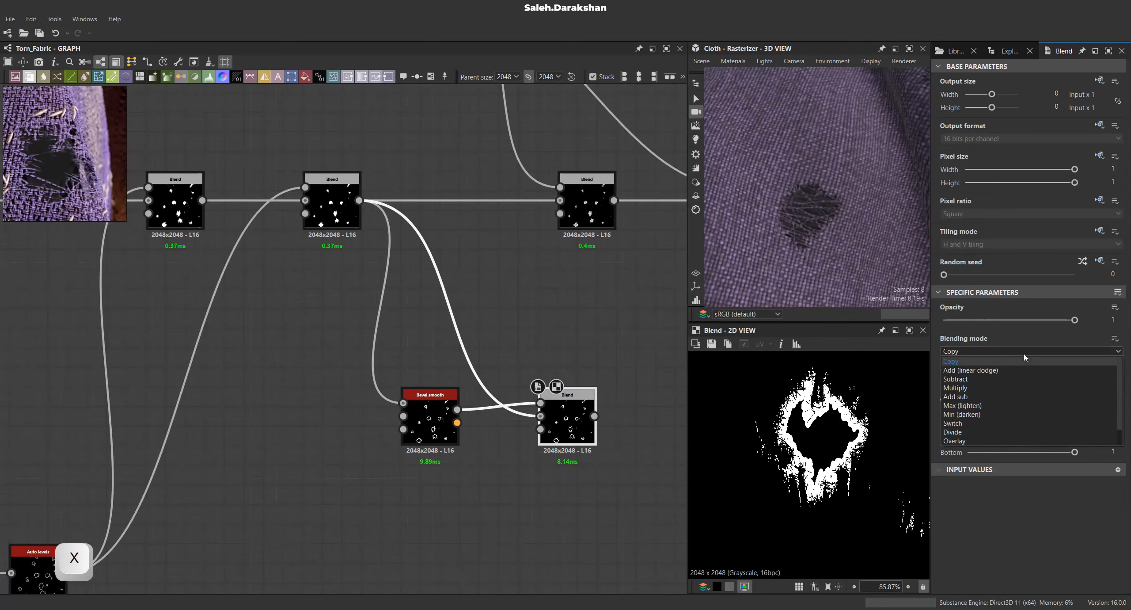
left_click(1016, 379)
Add an Invert Grayscale node after the Blend that subtracts the beveled rim.
scroll(594, 414, "up", 1)
middle_click_drag(594, 413, 431, 454)
left_click_drag(431, 455, 522, 458)
type("inv")
key("Return")
middle_click_drag(544, 451, 395, 466)
scroll(402, 481, "up", 1)
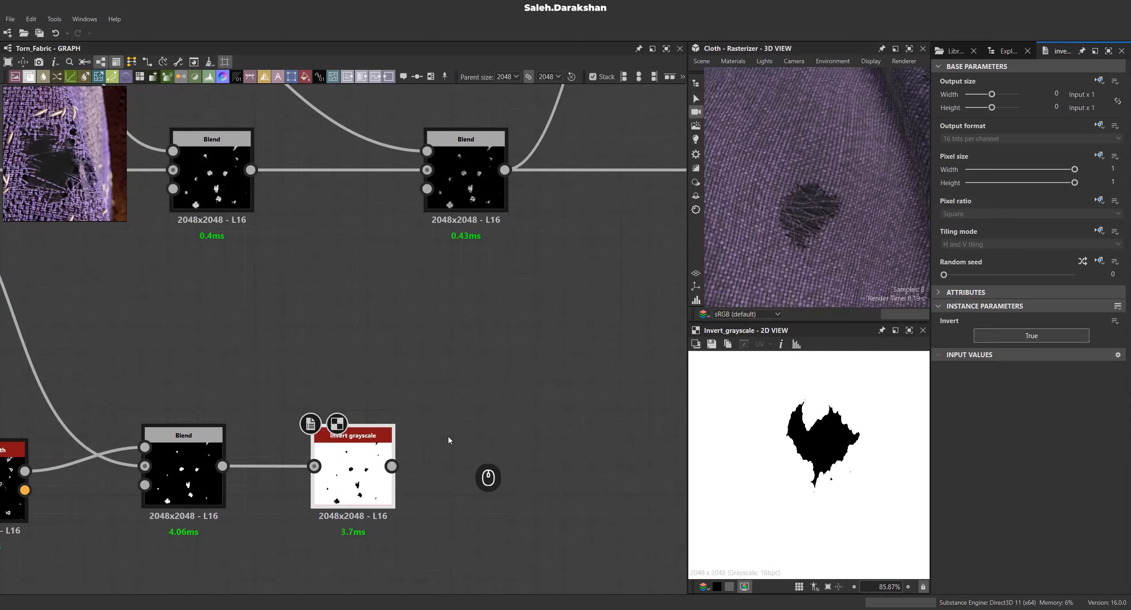
Add a Blend node with the scratches' Auto Levels as foreground and Invert Grayscale as the opacity mask.
scroll(449, 440, "down", 1)
scroll(287, 347, "down", 1)
scroll(287, 347, "up", 1)
left_click_drag(250, 307, 395, 269)
left_click(366, 323)
scroll(366, 323, "up", 2)
scroll(477, 475, "down", 2)
left_click_drag(482, 512, 422, 265, "shift")
scroll(829, 480, "up", 3)
middle_click_drag(451, 258, 500, 267)
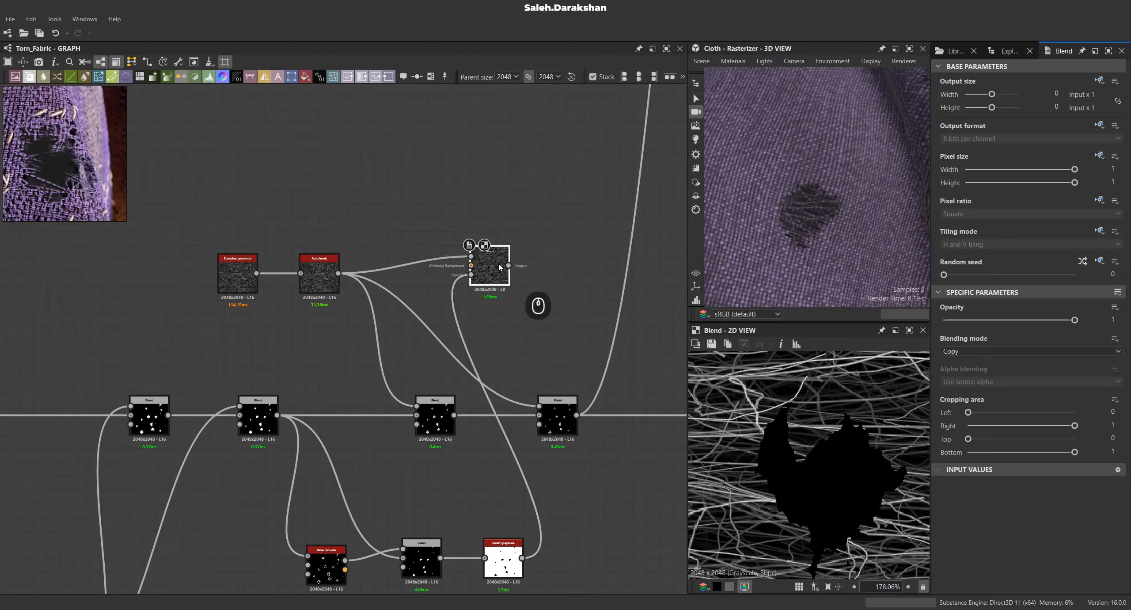
Feed both scratch-subtracting Blends from the masked scratches Blend instead of Auto Levels, and check the hole in the 3D view.
left_click_drag(510, 271, 552, 411)
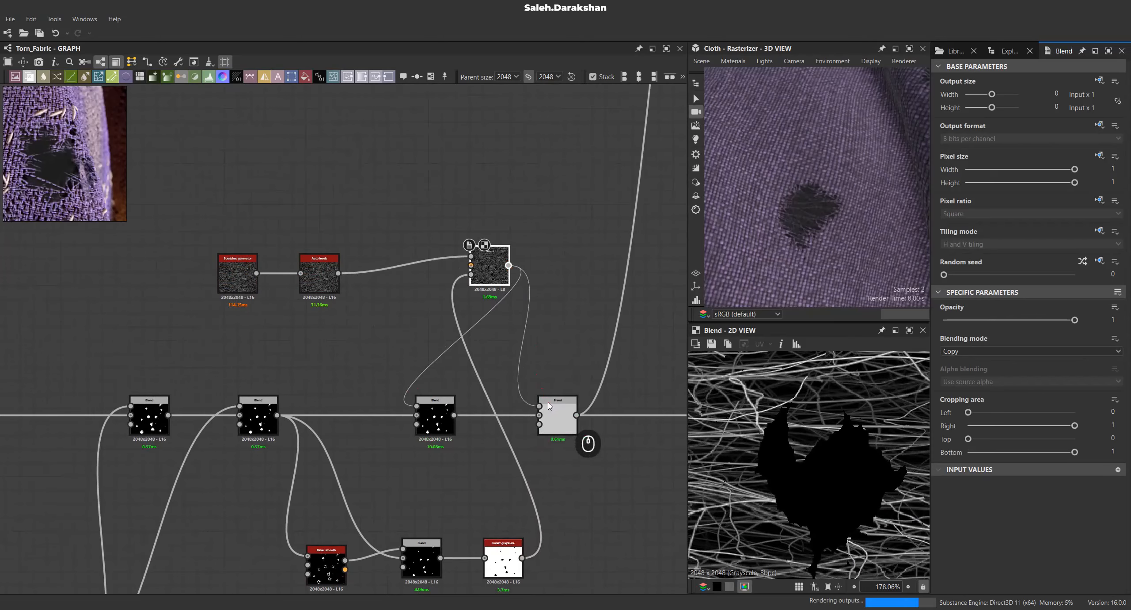
scroll(820, 228, "down", 5)
mouse_move(790, 229)
left_mouse_down()
mouse_move(808, 214)
mouse_move(805, 187)
mouse_move(798, 211)
left_mouse_up()
scroll(803, 204, "up", 5)
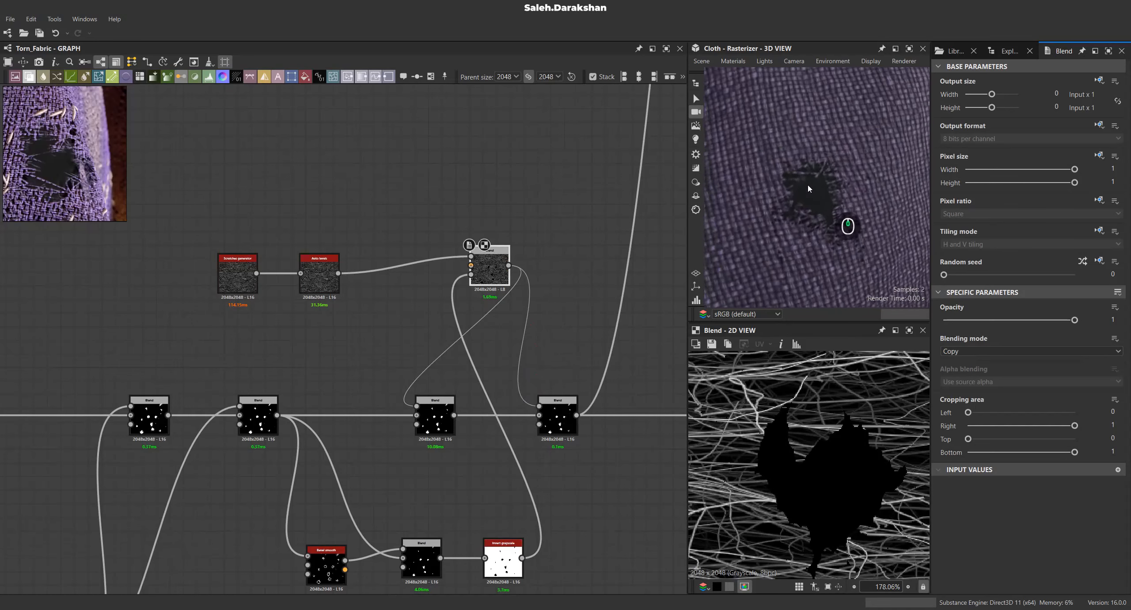
scroll(465, 316, "up", 3)
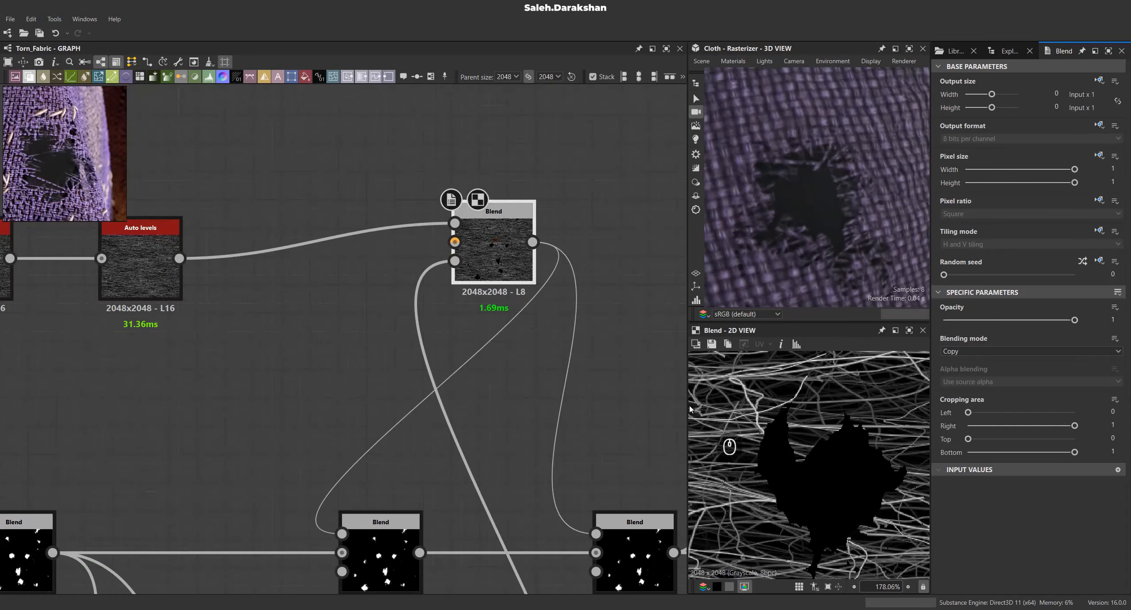
Add a Multi Directional Warp Grayscale node after Invert Grayscale, with the Scratches Generator driving its intensity input.
scroll(549, 425, "down", 5)
scroll(537, 456, "up", 3)
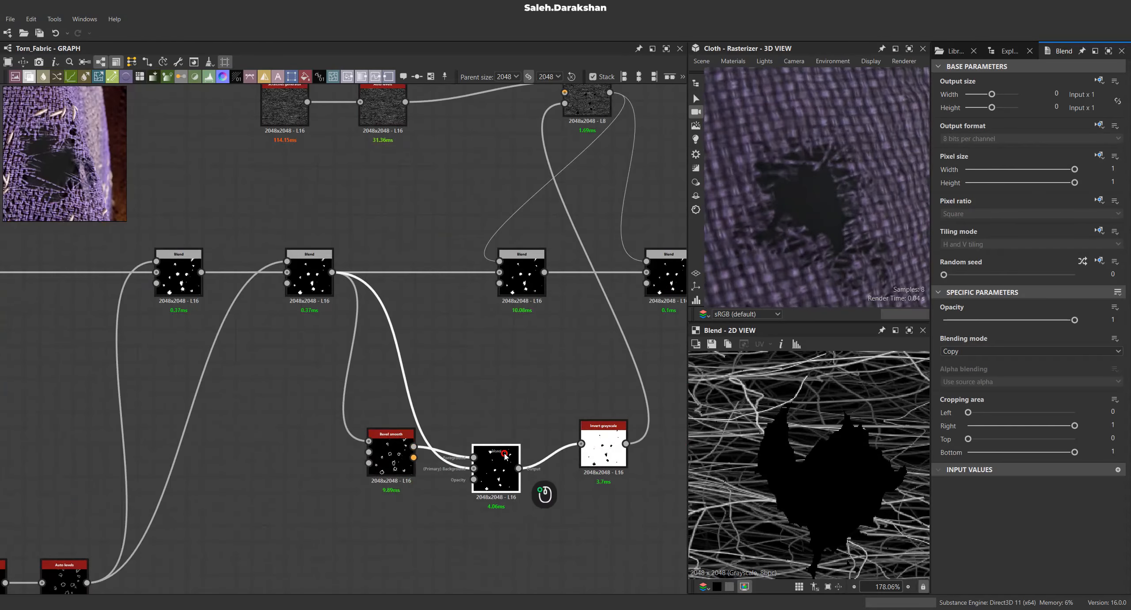
middle_click_drag(429, 484, 329, 435)
left_click_drag(354, 470, 486, 367)
type("mu")
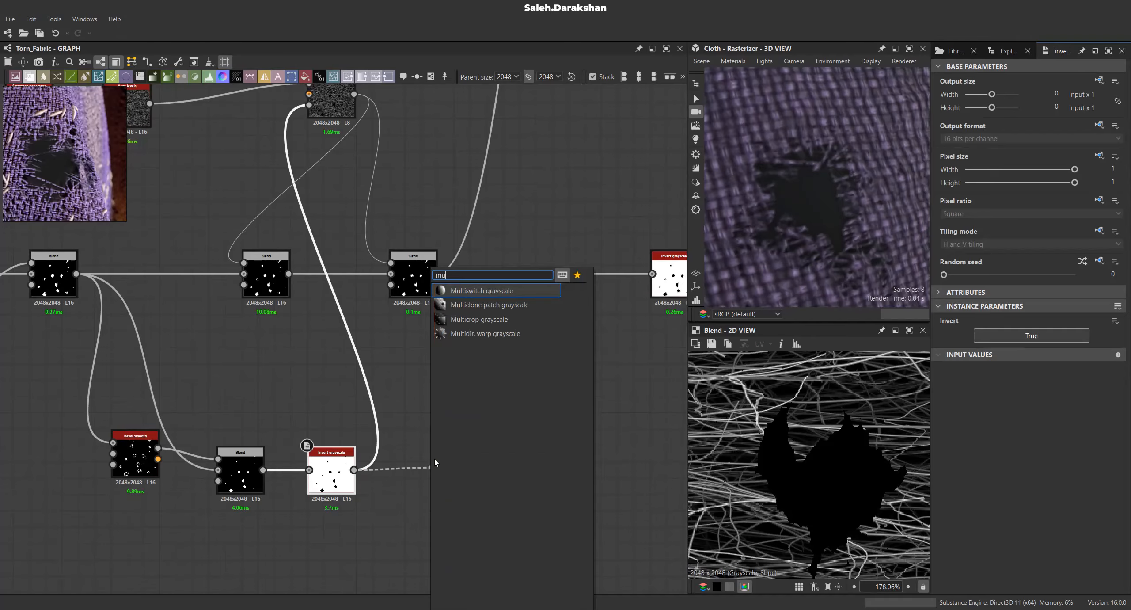
left_click(514, 332)
scroll(416, 420, "down", 3)
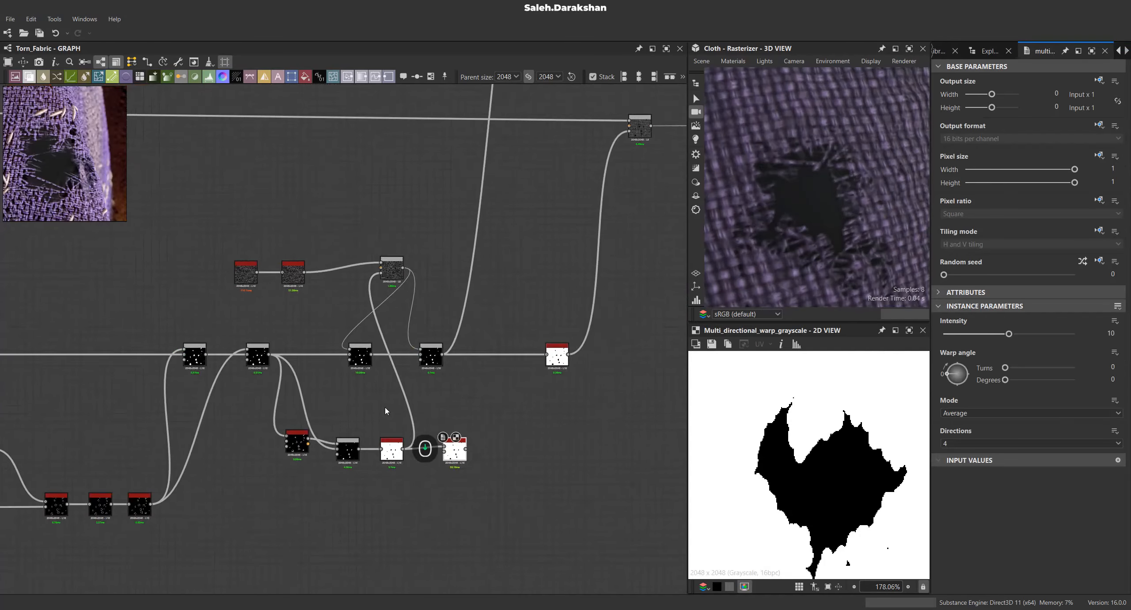
scroll(251, 255, "up", 2)
scroll(491, 279, "down", 4)
scroll(532, 439, "up", 4)
left_click_drag(248, 237, 602, 441)
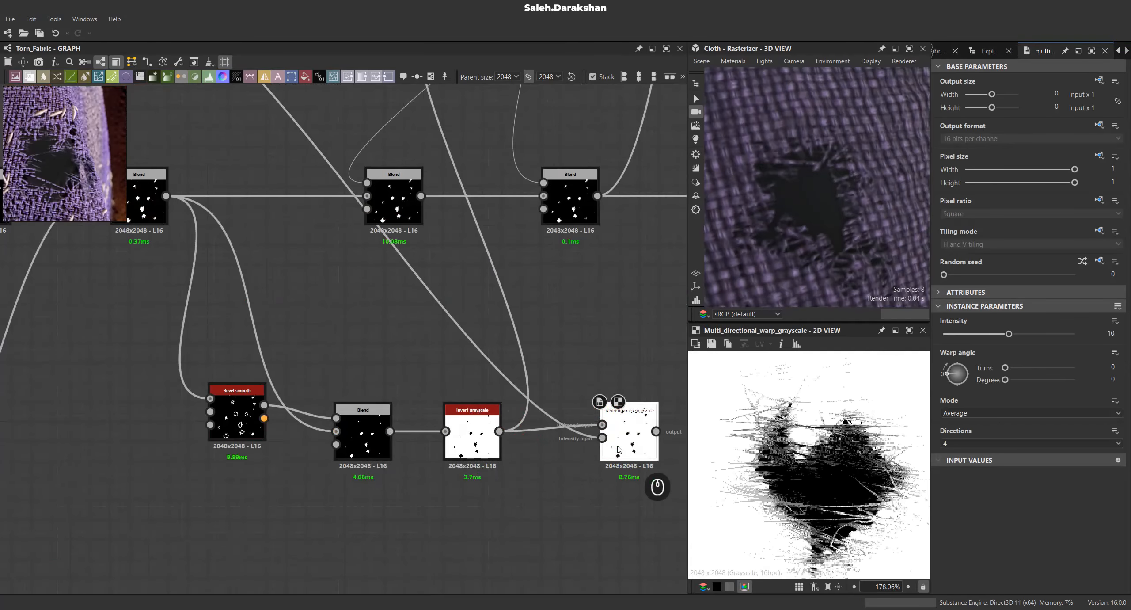
Align the warp node with its chain and set its intensity to 2.
middle_click_drag(616, 446, 496, 437)
left_click_drag(500, 425, 481, 425)
left_click_drag(956, 338, 969, 334)
left_click(1101, 333)
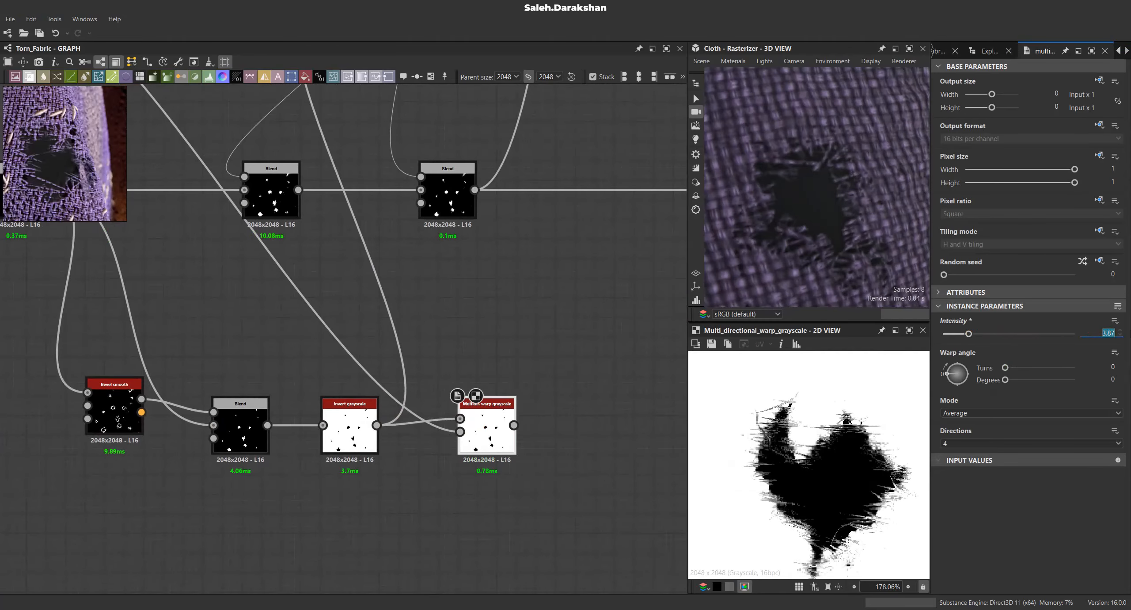
type("2")
key("Return")
Transfer the masked scratches Blend's opacity connection from Invert Grayscale to the Multi Directional Warp output.
scroll(833, 489, "up", 2)
scroll(495, 424, "down", 2)
left_click_drag(484, 402, 521, 417, "shift")
Examine the masked threads in the 2D view and the hole's frayed edges on the cloth in the 3D view.
scroll(827, 203, "down", 4)
left_click_drag(828, 205, 791, 207)
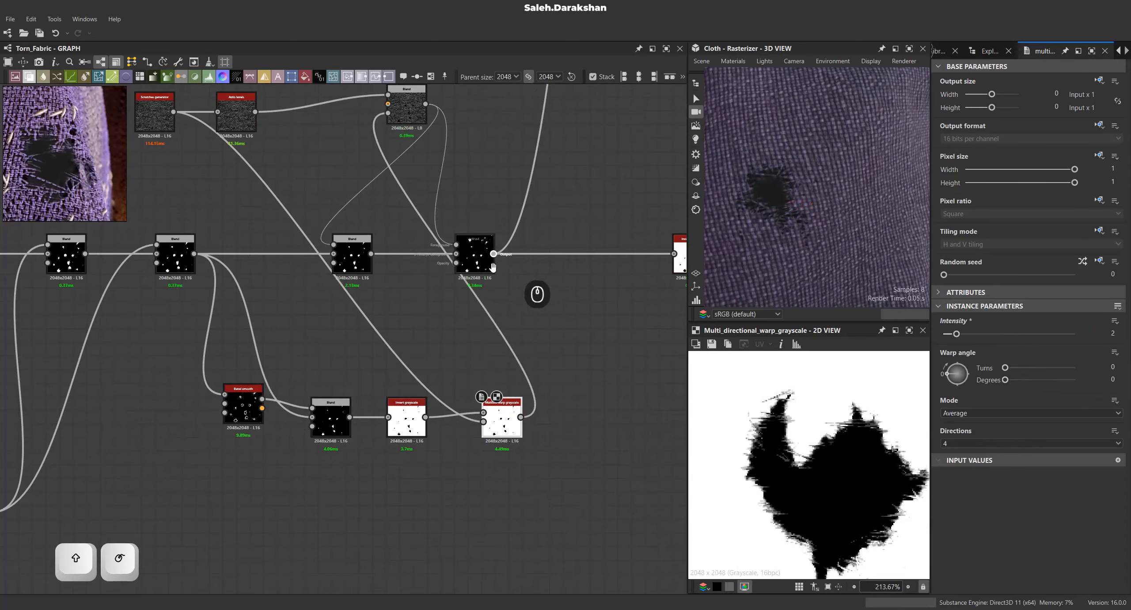
middle_click_drag(495, 253, 497, 350)
double_click(399, 193)
scroll(800, 460, "up", 2)
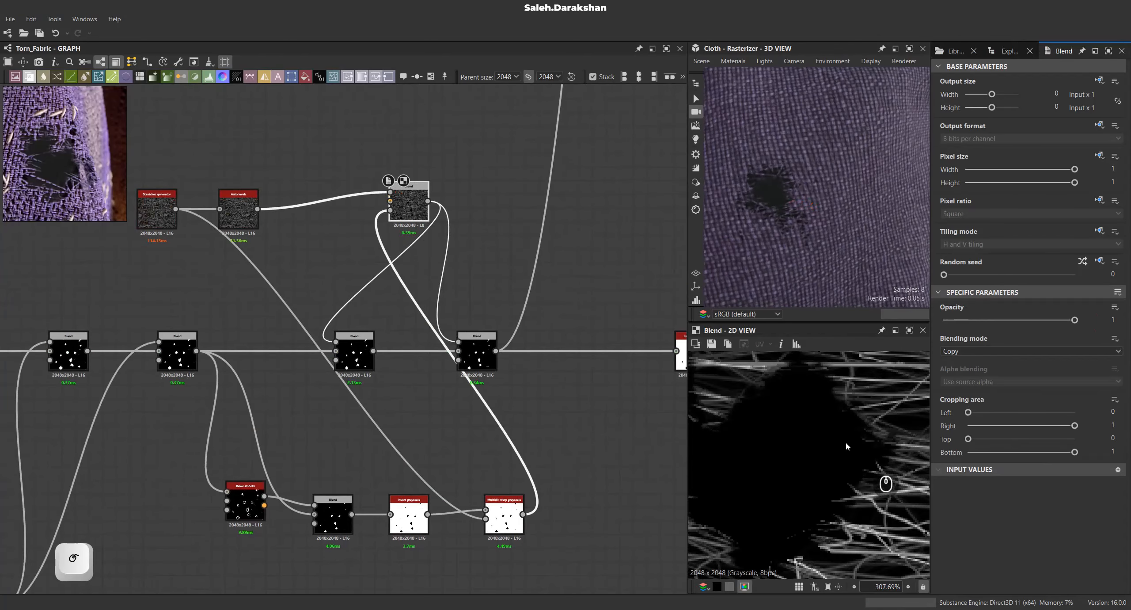
scroll(783, 211, "up", 3)
left_click_drag(783, 211, 793, 215)
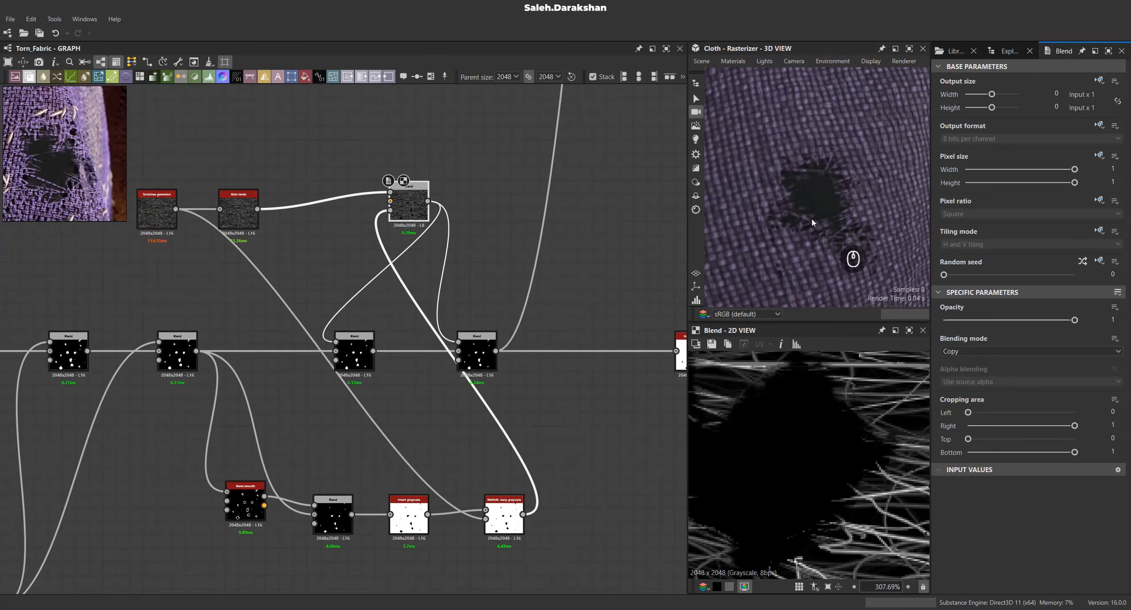
scroll(814, 219, "down", 3)
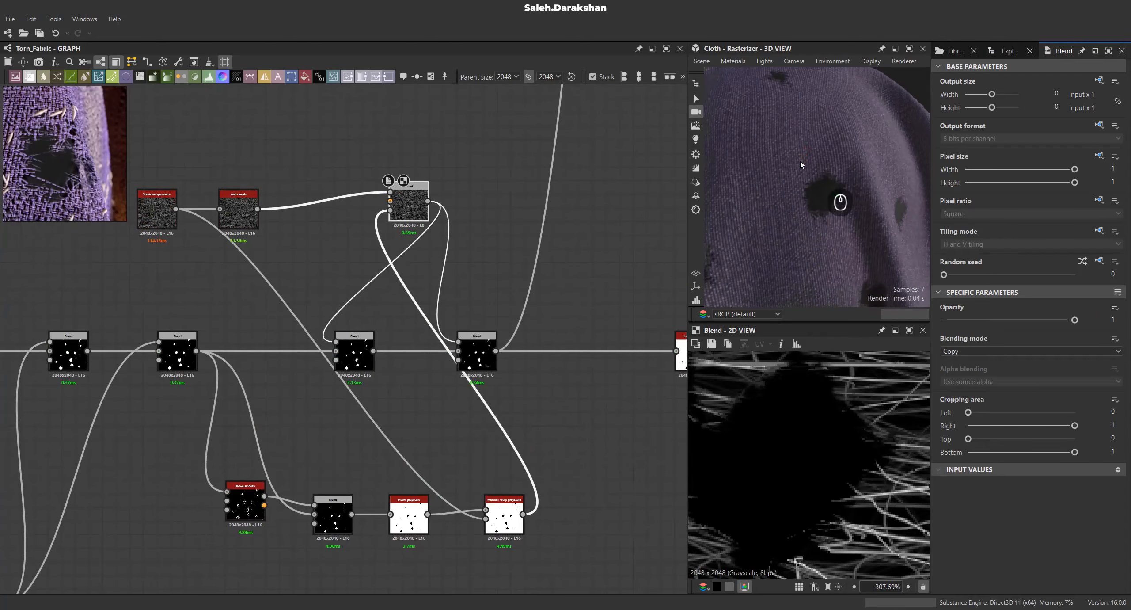
scroll(486, 381, "down", 2)
Rearrange the thread-mask and scratches nodes into a more compact layout around the hole-mask chain, undoing the last two moves.
left_click_drag(363, 484, 500, 434)
left_click(450, 488)
scroll(329, 417, "up", 4)
left_click_drag(365, 436, 380, 450)
scroll(383, 445, "down", 2)
scroll(406, 427, "down", 2)
middle_click_drag(406, 426, 247, 479)
left_click_drag(615, 232, 253, 409)
left_click_drag(329, 396, 438, 396)
left_click_drag(211, 315, 318, 316)
scroll(283, 491, "up", 2)
left_click(285, 500)
left_click_drag(274, 502, 401, 496)
middle_click_drag(511, 263, 505, 299)
scroll(505, 298, "up", 1)
left_click_drag(502, 305, 445, 314)
left_click_drag(453, 494, 540, 424)
left_click_drag(451, 437, 551, 437)
left_click(496, 425)
left_click_drag(443, 314, 465, 331)
left_click_drag(355, 317, 373, 316)
left_click_drag(285, 317, 297, 317)
key("ctrl+z")
key("ctrl+z")
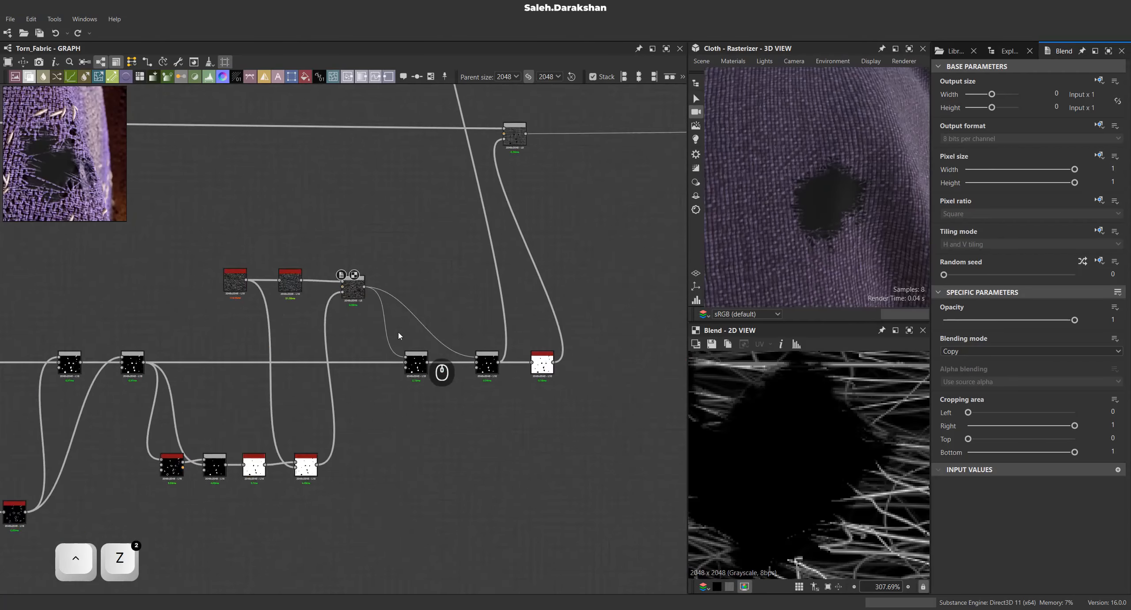
Move the base color and height Blend nodes farther along their chains, clear of the hole-mask nodes.
scroll(398, 336, "down", 4)
middle_click_drag(398, 336, 376, 436)
left_click_drag(506, 104, 343, 346)
left_click_drag(431, 338, 495, 338)
scroll(495, 337, "down", 4)
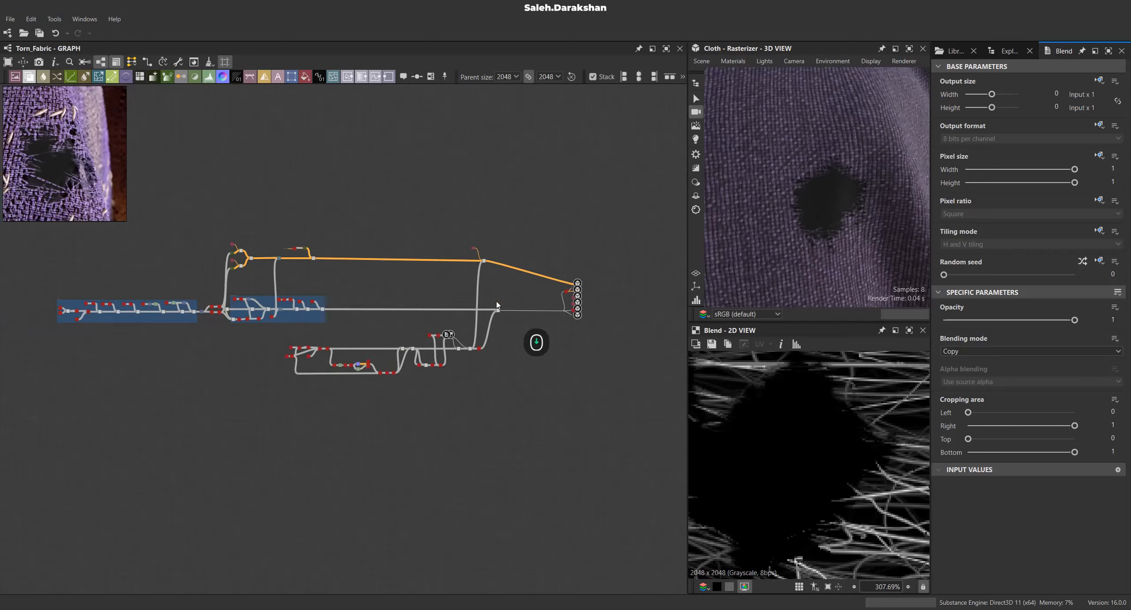
Add a Blend node after the height Blend, using the height as its background.
left_click(1006, 50)
scroll(482, 298, "up", 3)
scroll(483, 397, "up", 3)
scroll(402, 364, "up", 3)
left_click_drag(402, 361, 482, 323)
left_click(534, 313)
scroll(335, 442, "down", 3)
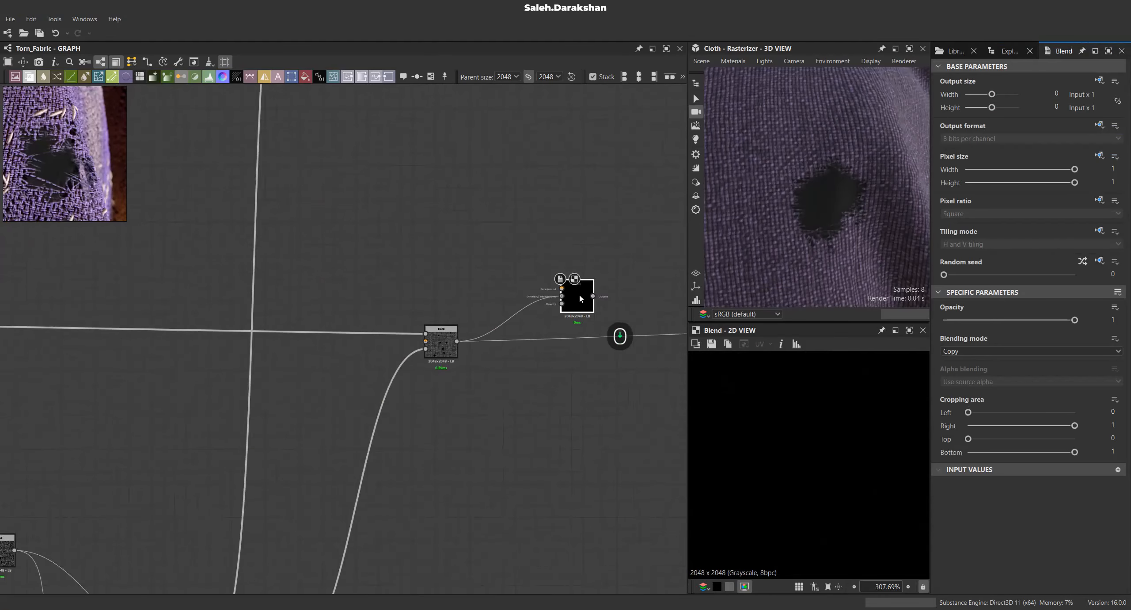
Connect the Auto Levels of the frayed edge fibers to the new height Blend's foreground.
scroll(403, 469, "up", 3)
left_click(394, 473)
scroll(693, 445, "down", 4)
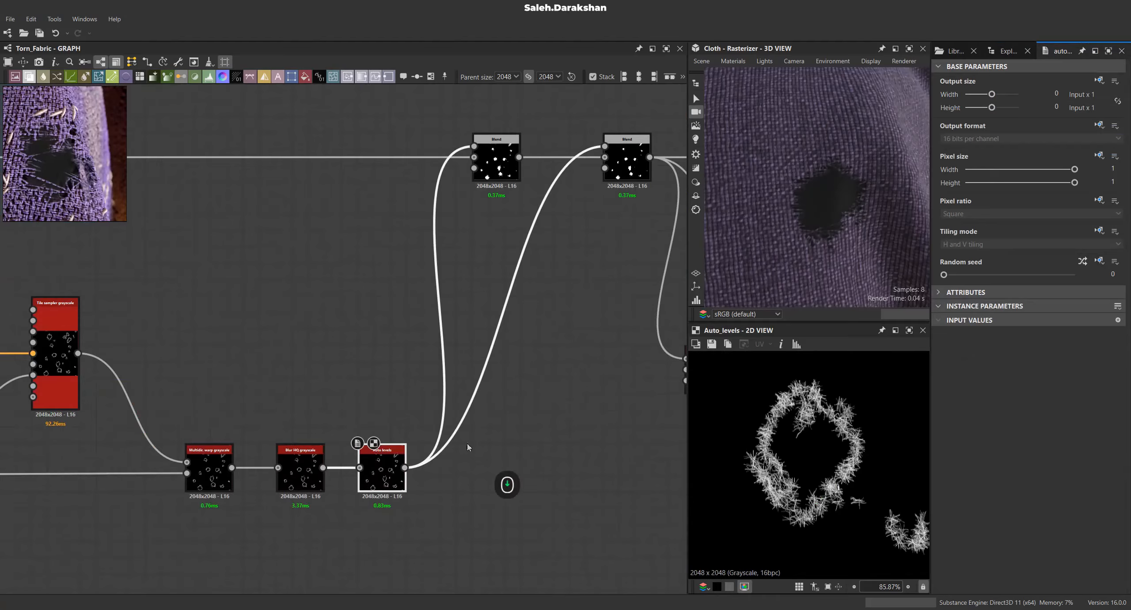
scroll(435, 404, "down", 5)
left_click_drag(451, 376, 642, 324)
scroll(632, 289, "up", 5)
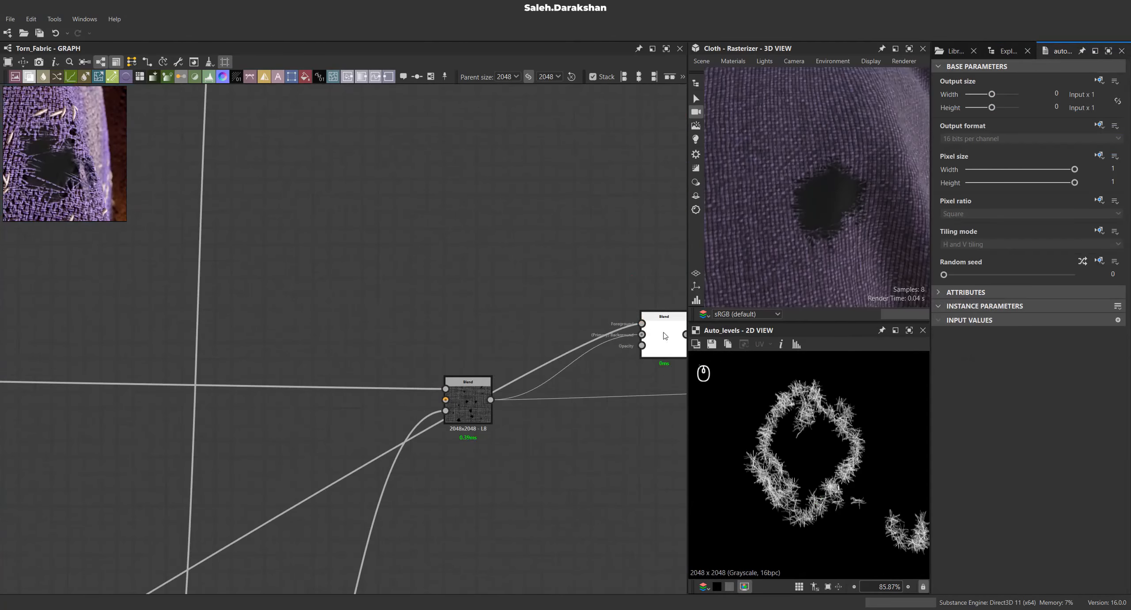
Set the new height Blend's blending mode to Max (lighten).
scroll(823, 170, "up", 4)
scroll(823, 170, "up", 5)
double_click(664, 329)
left_click(1003, 352)
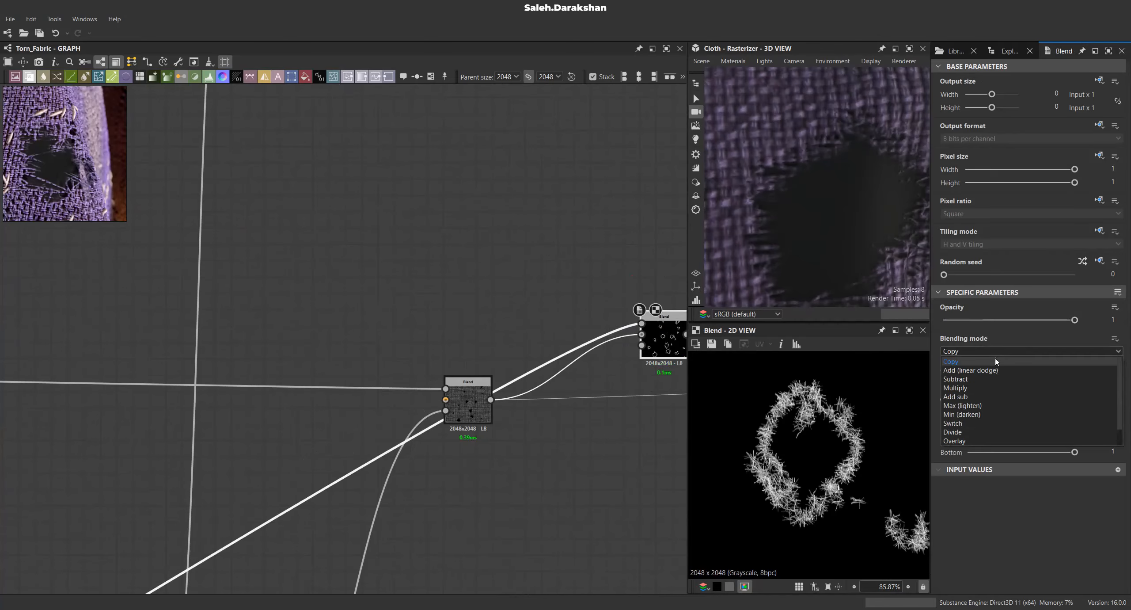
left_click(975, 407)
Transfer the outgoing connections of the earlier height Blend to the output of the new height Blend.
scroll(780, 403, "up", 3)
middle_click_drag(608, 384, 484, 382)
left_click_drag(366, 398, 563, 333, "shift")
scroll(790, 187, "down", 5)
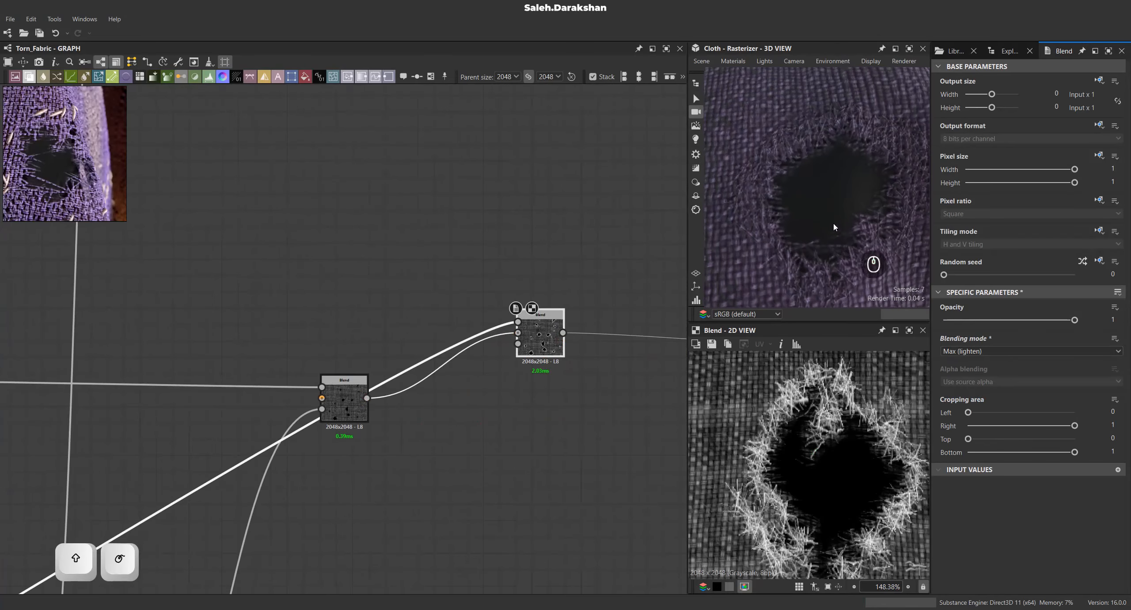
left_click_drag(820, 206, 826, 215)
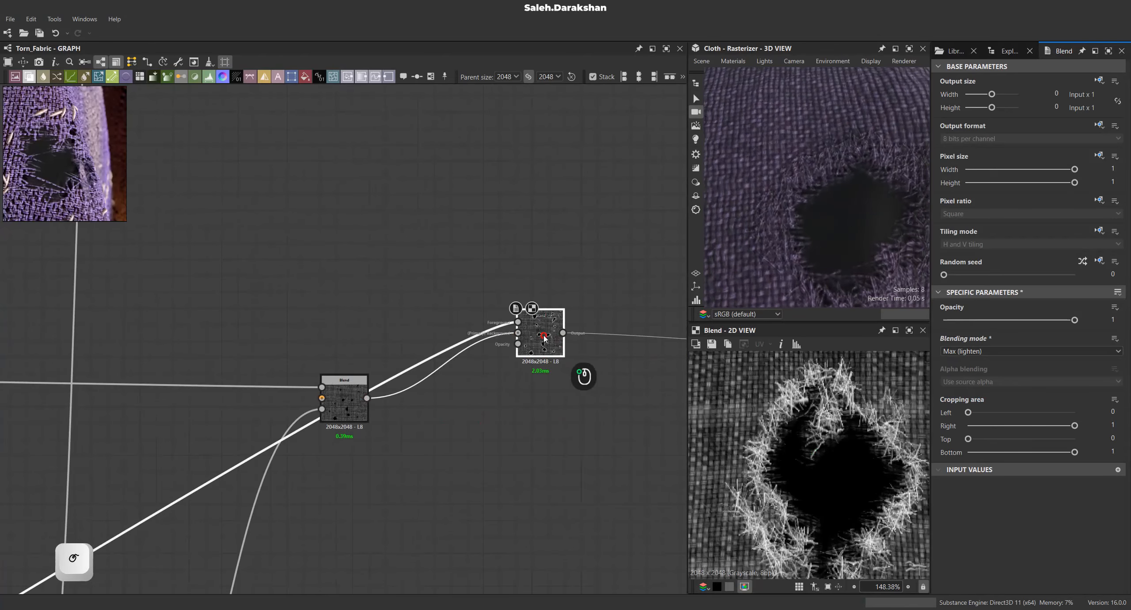
Set the new height Blend's opacity to 0.2 and compare its result with the preceding Blend.
key("Return")
left_click_drag(846, 243, 823, 216)
scroll(780, 406, "up", 2)
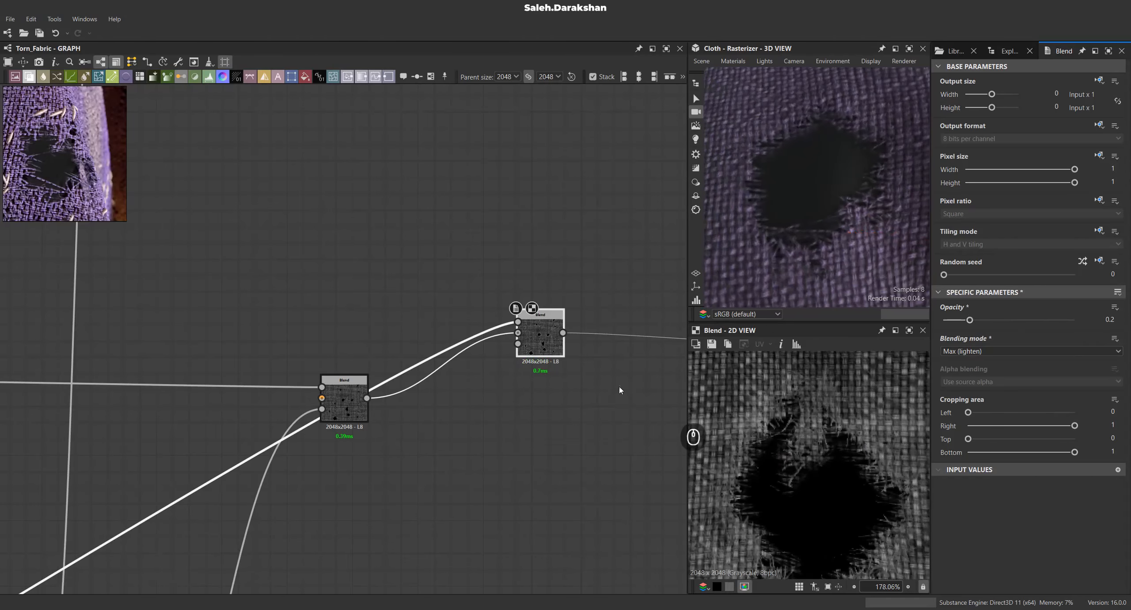
double_click(358, 390)
double_click(533, 343)
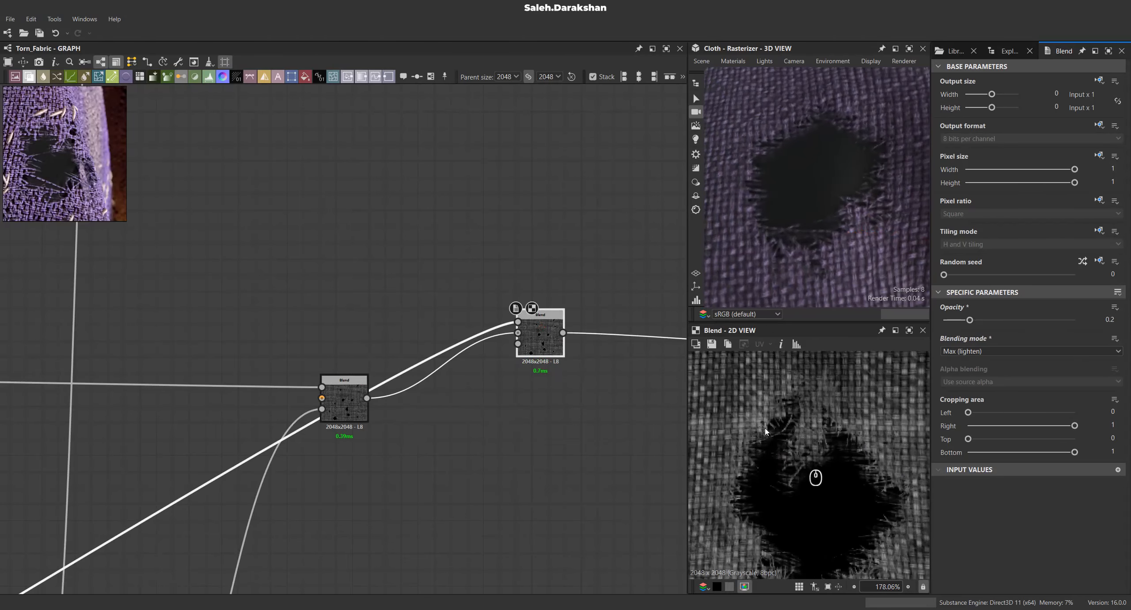
Route the edge-fiber link to the new height Blend through a Dot node placed just above the height line.
scroll(506, 371, "down", 3)
scroll(355, 432, "down", 3)
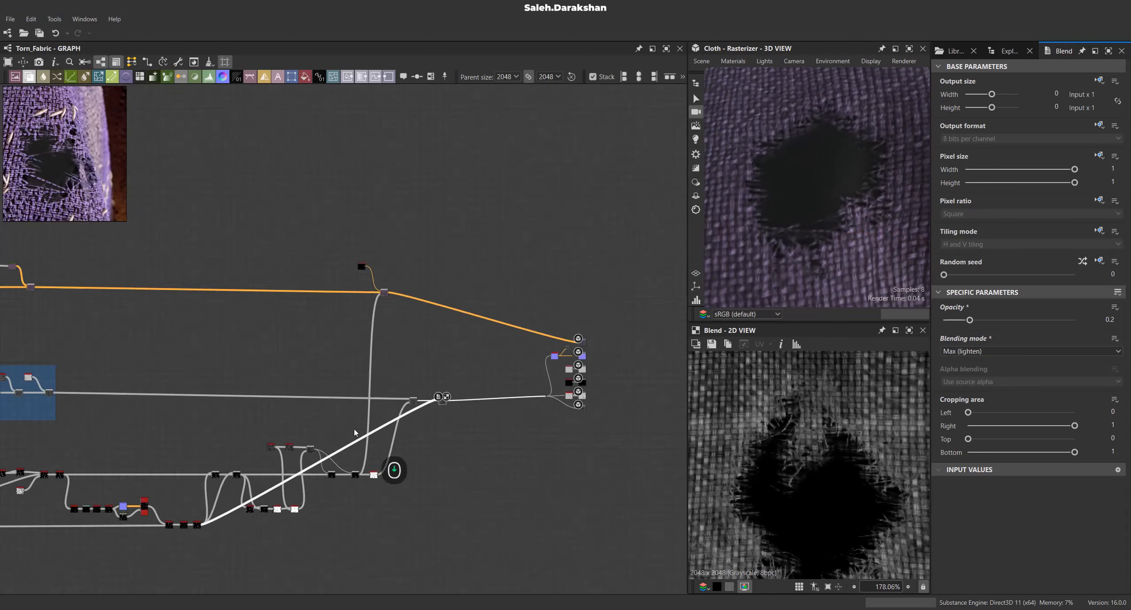
scroll(283, 486, "up", 3)
left_click(290, 478, "alt")
left_click_drag(290, 478, 206, 282)
scroll(309, 402, "down", 1)
scroll(190, 268, "up", 1)
scroll(613, 311, "up", 3)
middle_click_drag(606, 305, 574, 338)
left_click_drag(573, 336, 574, 313)
scroll(568, 368, "down", 6)
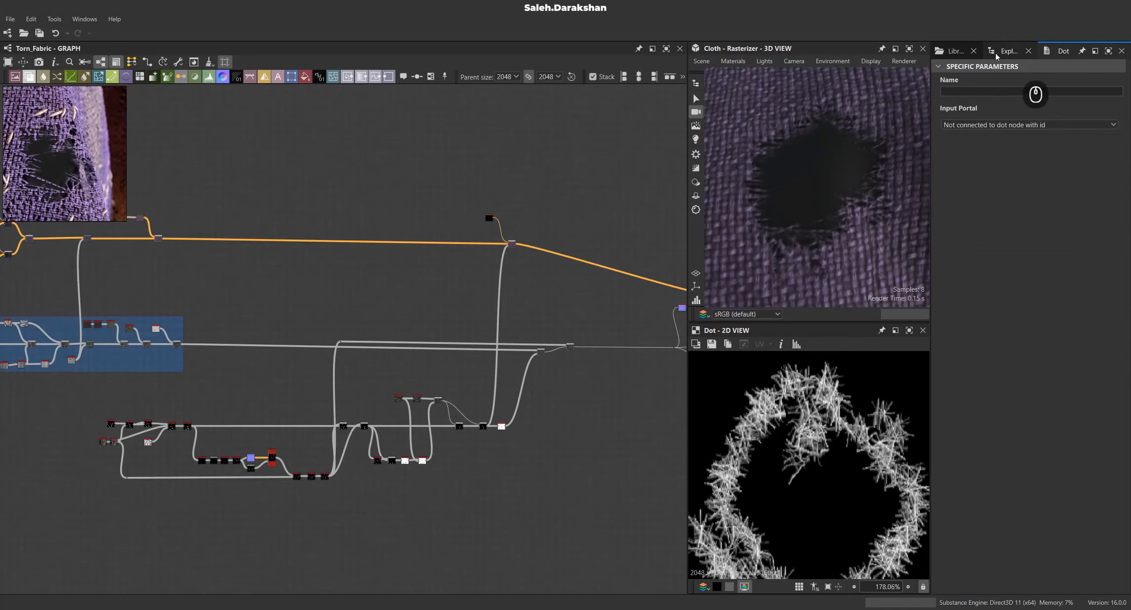
Enclose the whole hole-mask node chain in a yellow frame titled "Torn Mask".
left_click(993, 55)
scroll(407, 413, "up", 3)
middle_click_drag(370, 464, 369, 478)
middle_click_drag(532, 428, 450, 406)
scroll(450, 407, "down", 2)
scroll(287, 407, "down", 1)
left_click_drag(121, 485, 635, 360)
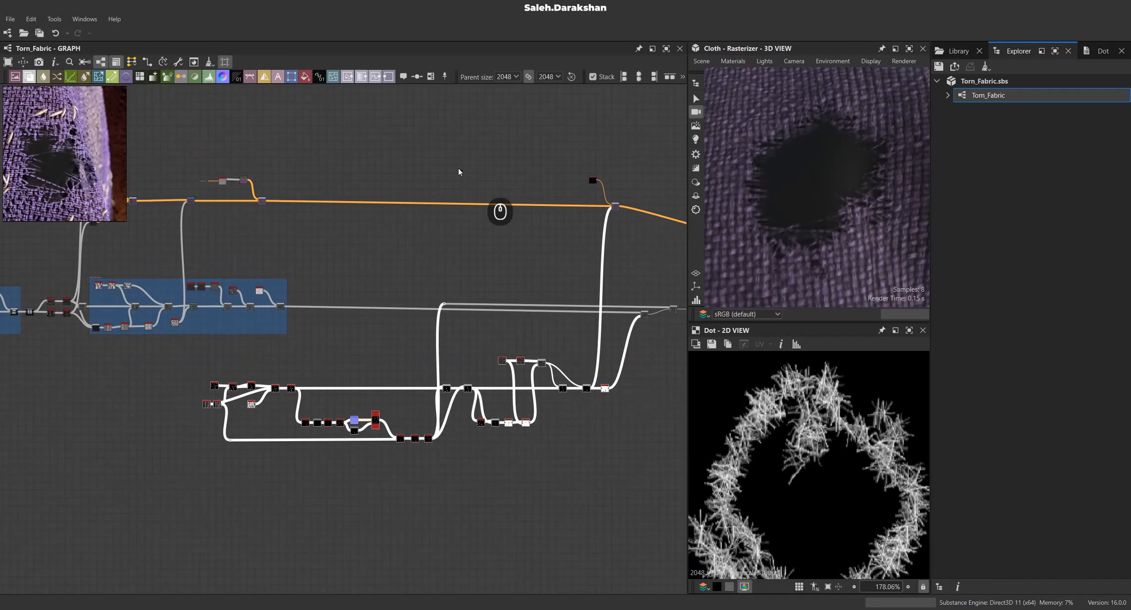
left_click(432, 78)
left_click_drag(1005, 154, 996, 148)
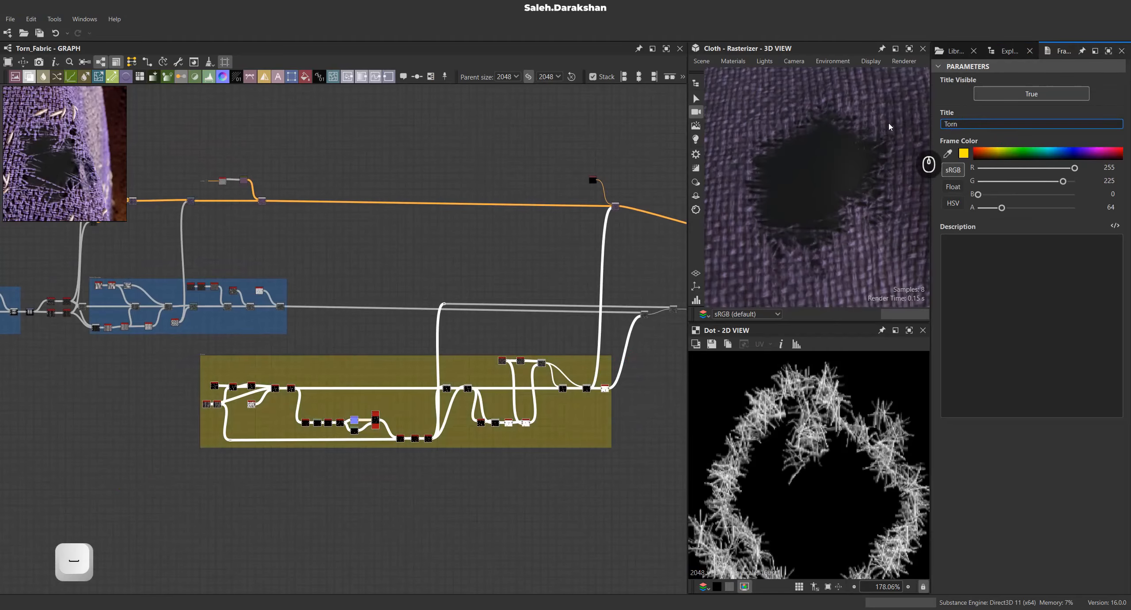
scroll(490, 350, "up", 8)
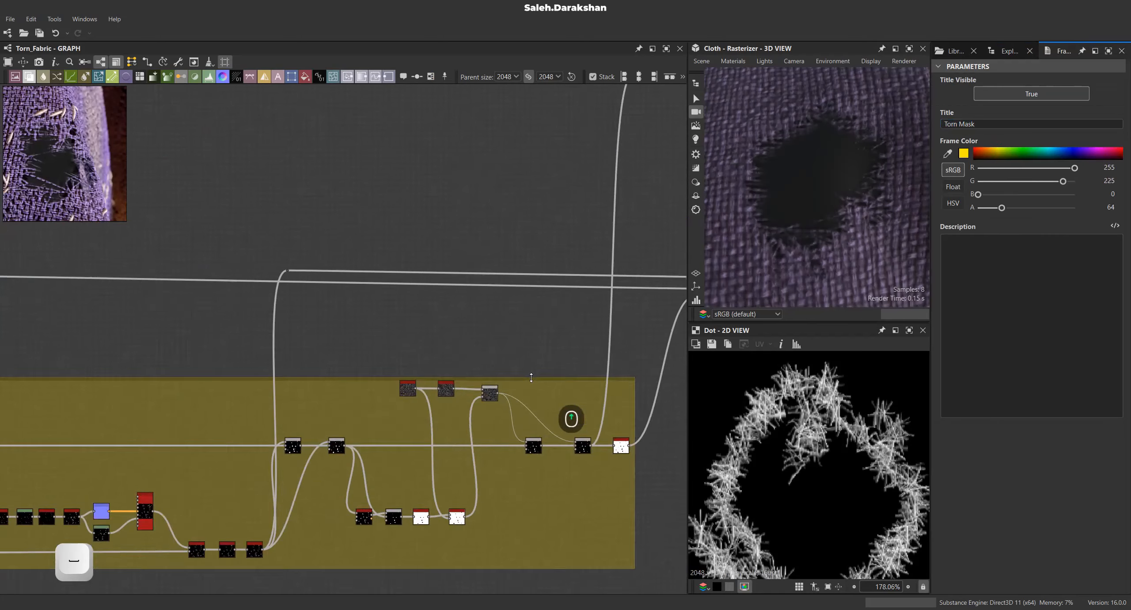
scroll(491, 350, "down", 8)
scroll(428, 482, "up", 3)
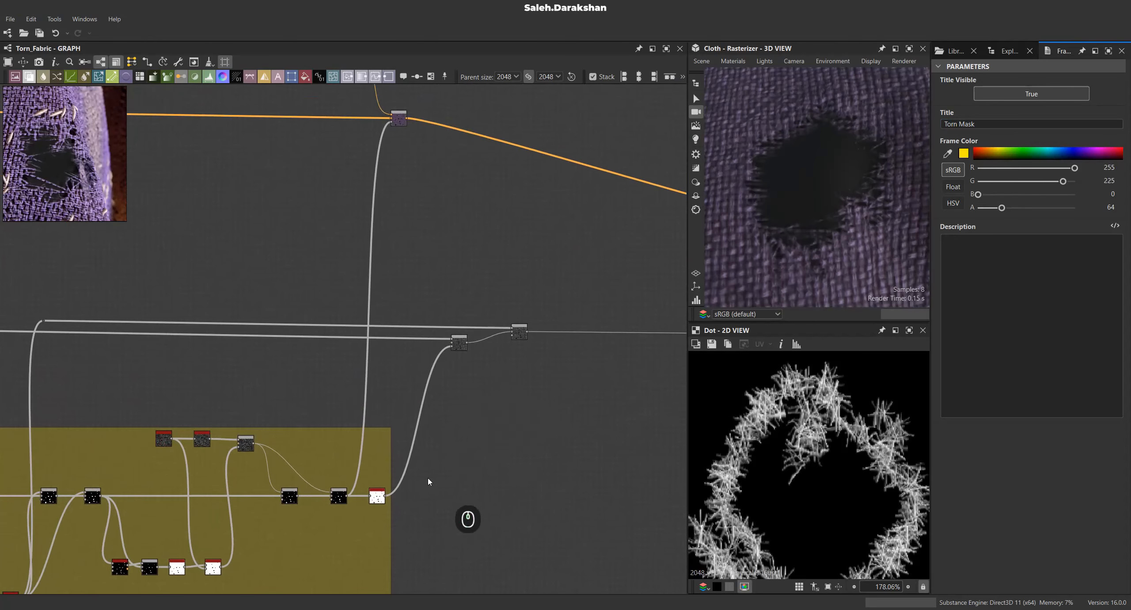
Add a Grunge splashes dusty node in the empty area between the base color line and the height line.
left_click(997, 51)
scroll(507, 303, "down", 2)
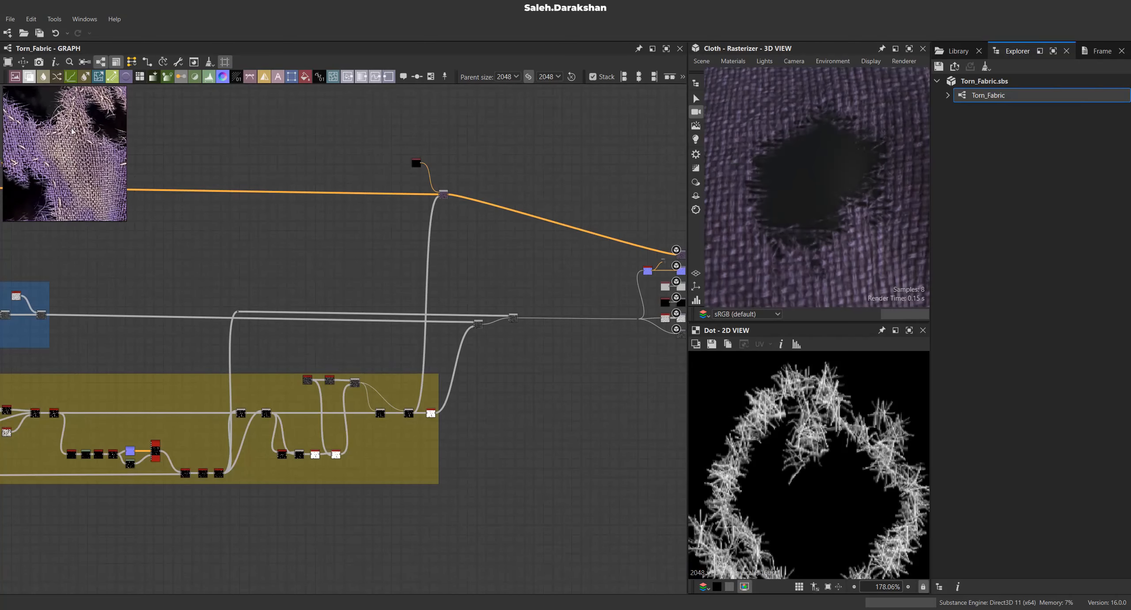
middle_click_drag(360, 277, 399, 303)
scroll(369, 295, "down", 5)
scroll(356, 263, "up", 6)
middle_click_drag(251, 316, 379, 295)
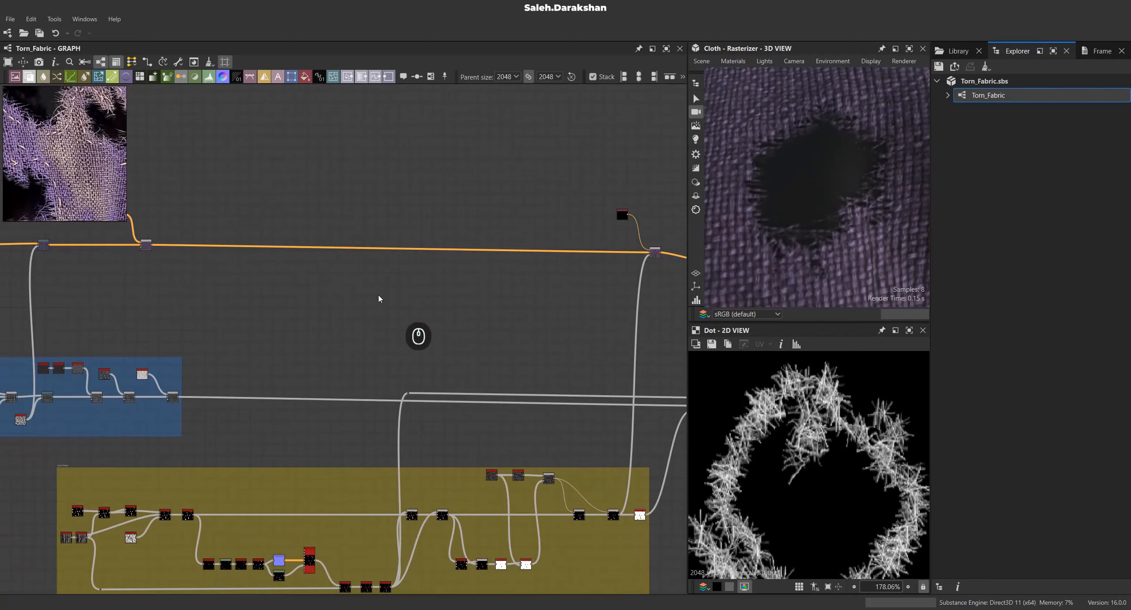
key("space")
type("grun")
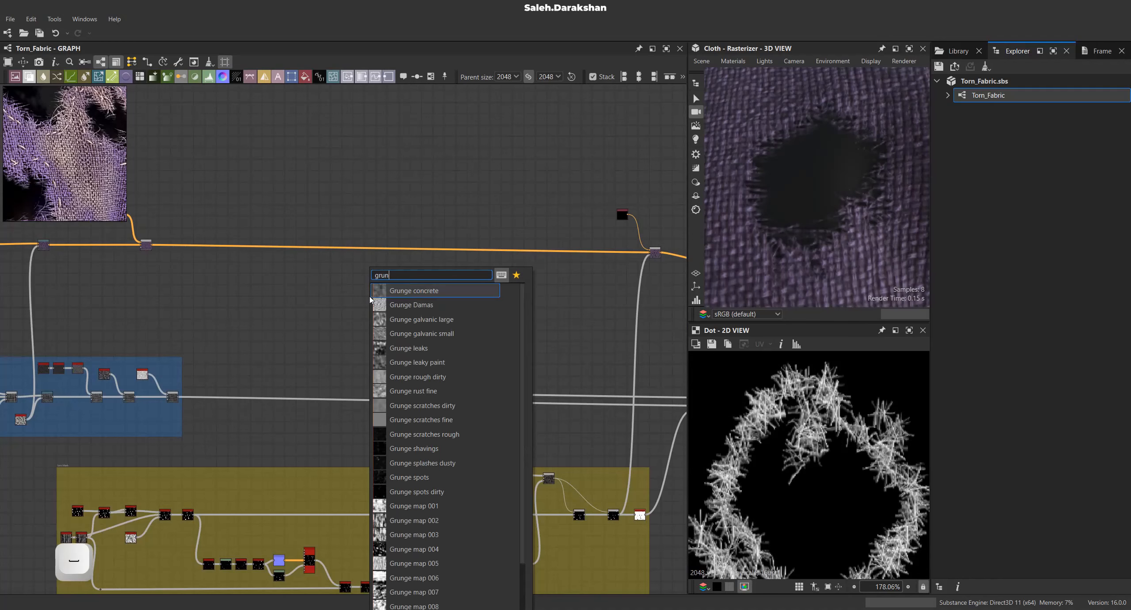
type("g spl")
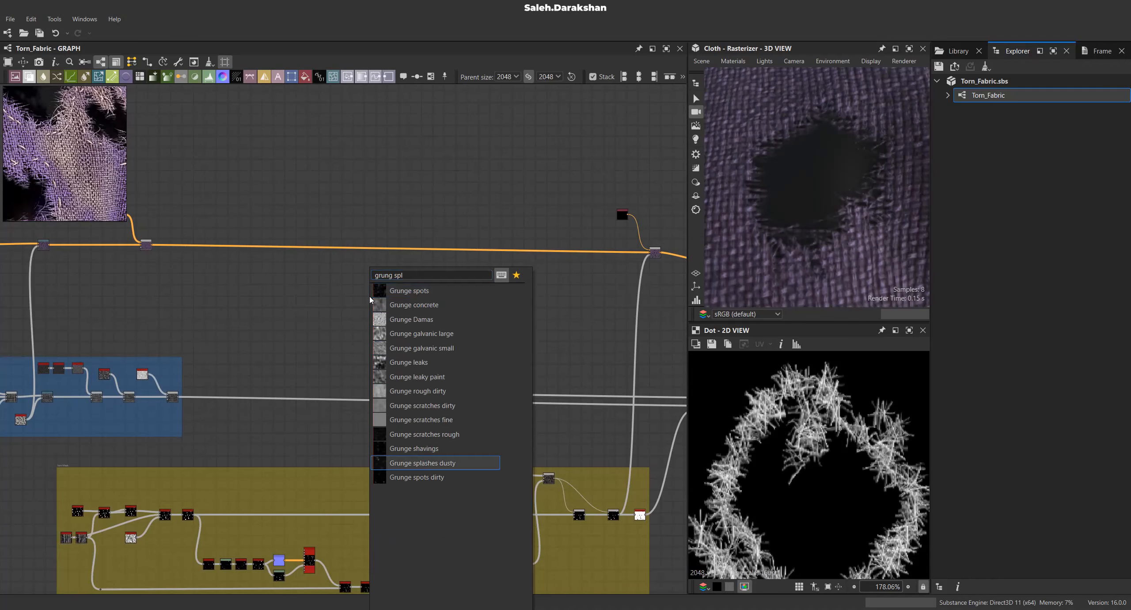
key("Return")
double_click(372, 299)
Set the grunge's splashes quantity to 0, splashes distortion to 0.59, splash/dirt ratio to 0.86 and dirt spread to 0.52.
scroll(376, 307, "up", 8)
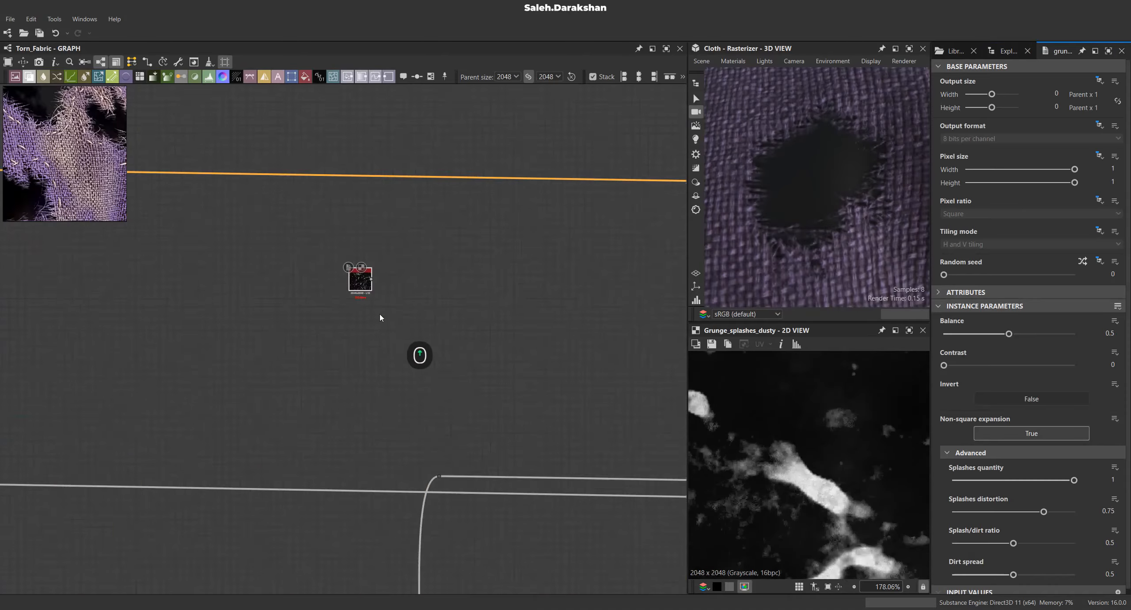
scroll(812, 445, "down", 10)
left_click_drag(1074, 476, 1082, 477)
left_click_drag(964, 478, 950, 476)
mouse_move(1044, 507)
left_mouse_down()
mouse_move(937, 499)
mouse_move(1045, 503)
left_mouse_up()
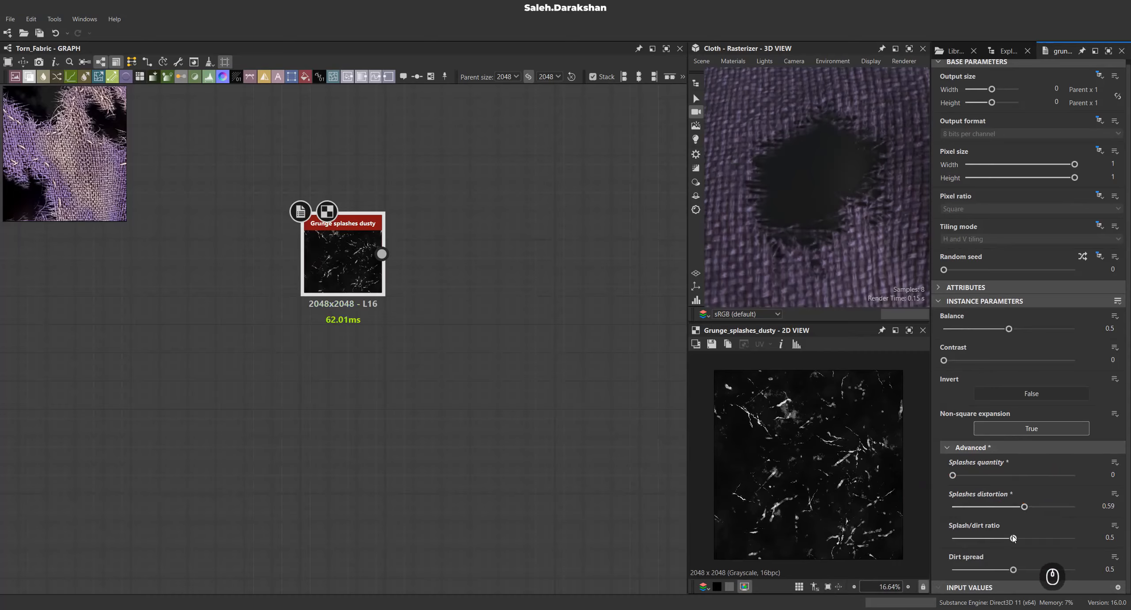
left_click_drag(948, 538, 1073, 539)
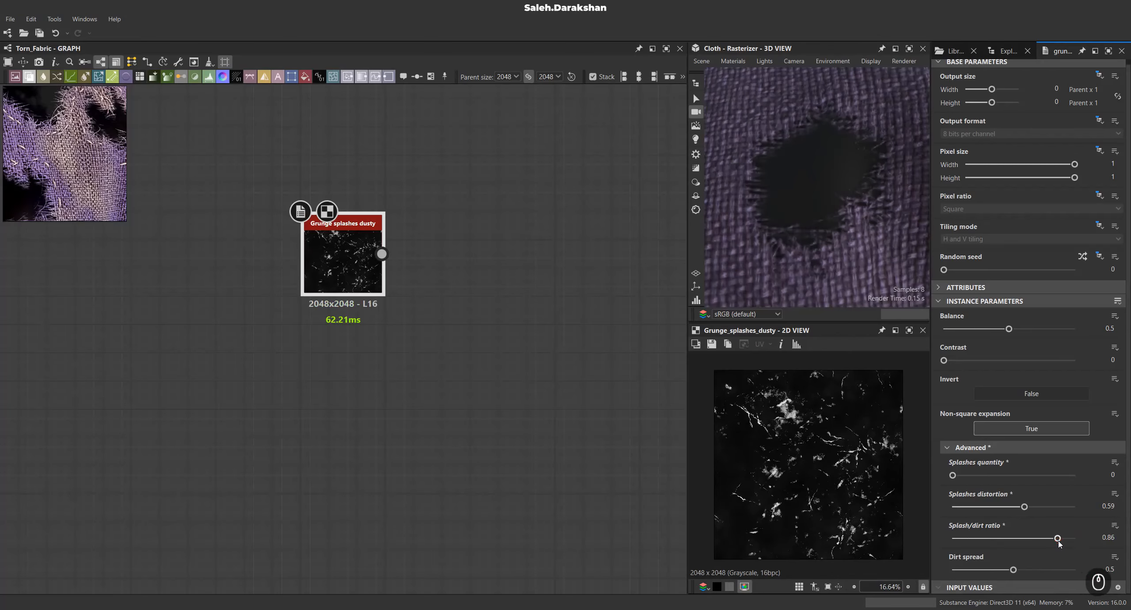
left_click_drag(989, 569, 1017, 570)
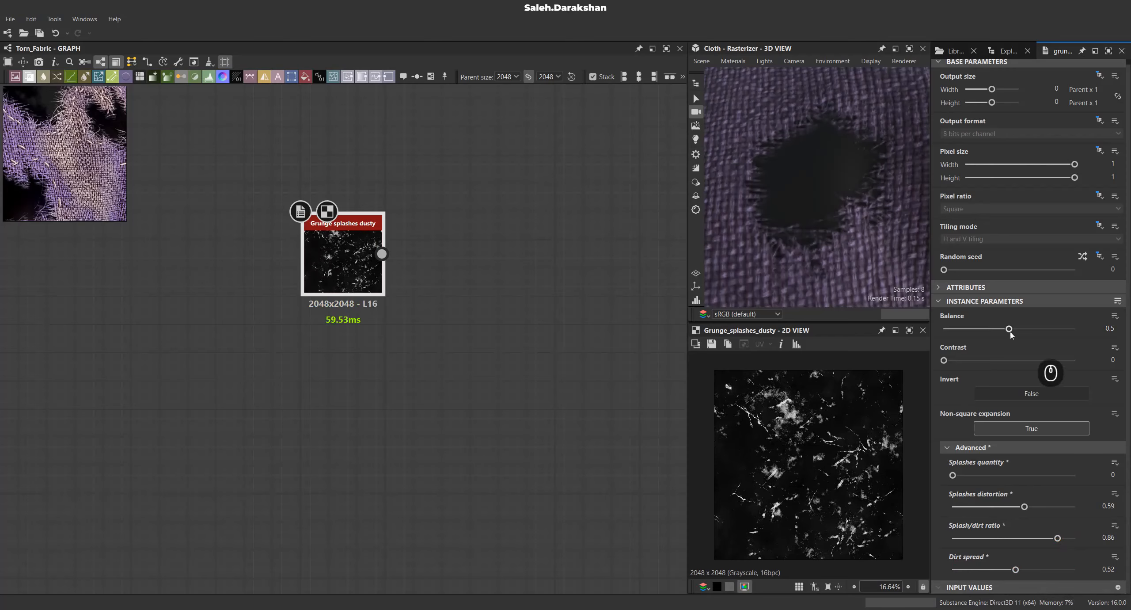
left_click_drag(1022, 331, 1009, 332)
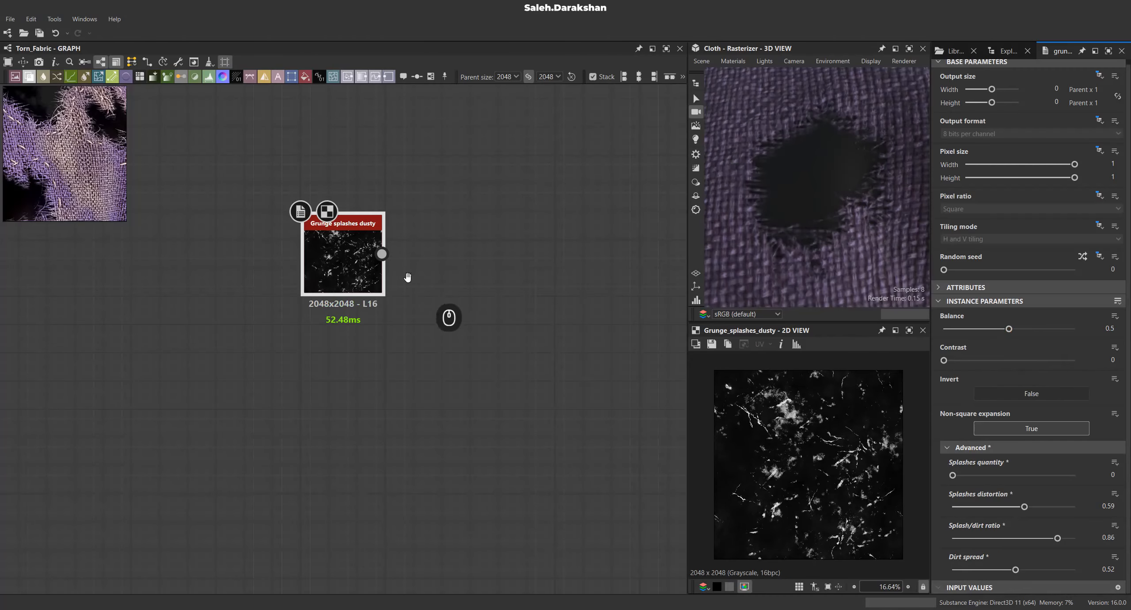
Add a Non-uniform blur grayscale node fed by the Grunge splashes dusty output.
middle_click_drag(408, 277, 389, 373)
left_click(330, 343)
scroll(370, 340, "up", 2)
left_click_drag(361, 356, 444, 326)
type("non")
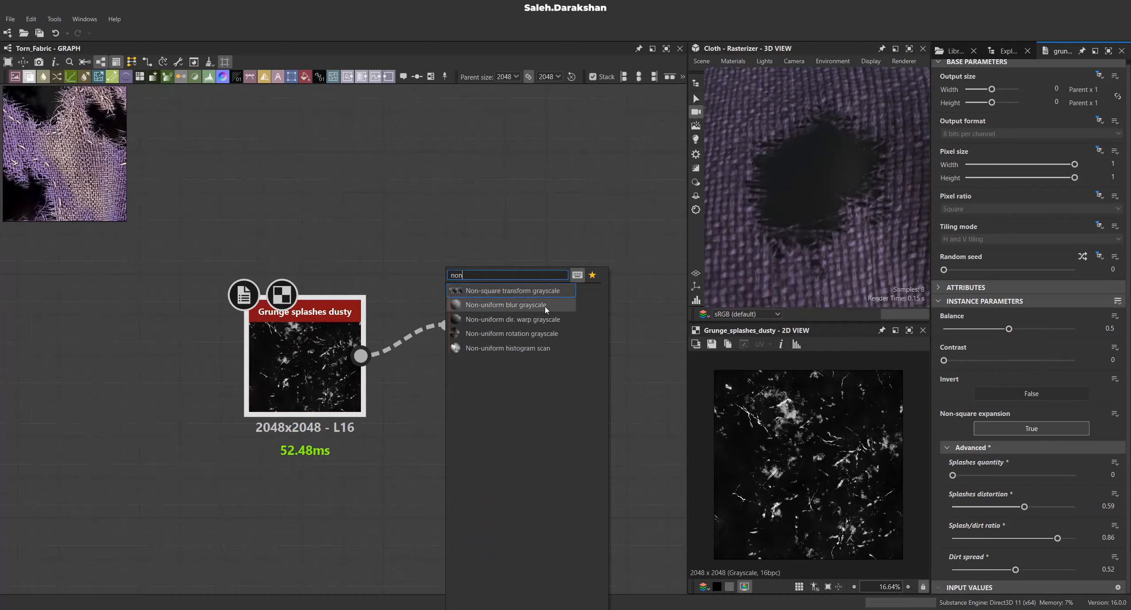
left_click(544, 305)
Set the Non-uniform blur's intensity to 18, anisotropy to 0.5 and angle to 45 degrees.
scroll(833, 464, "up", 4)
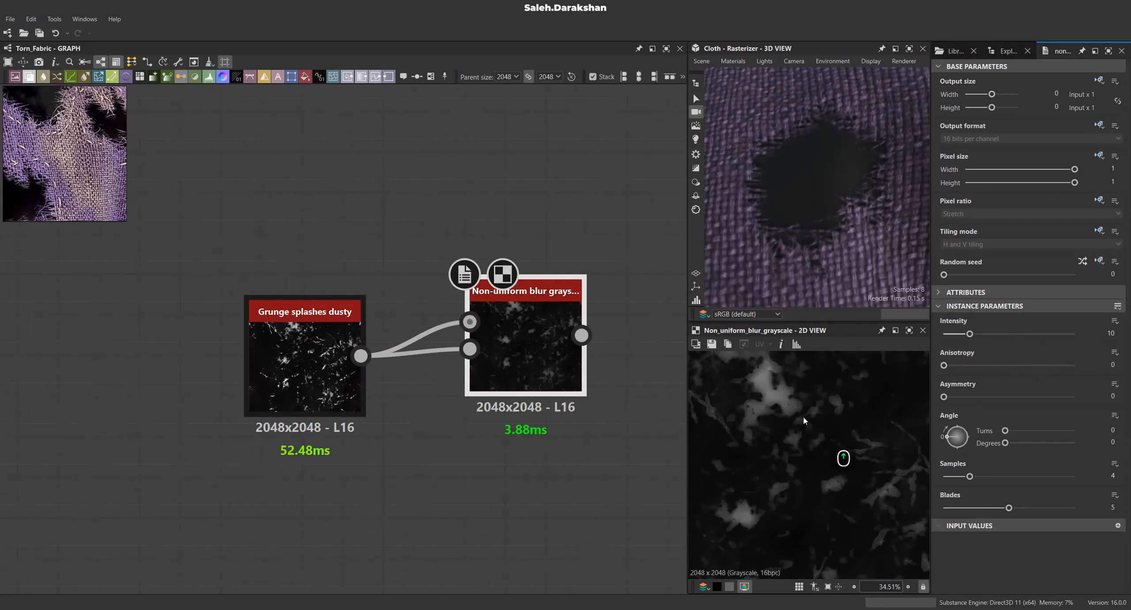
left_click_drag(1012, 366, 1016, 371)
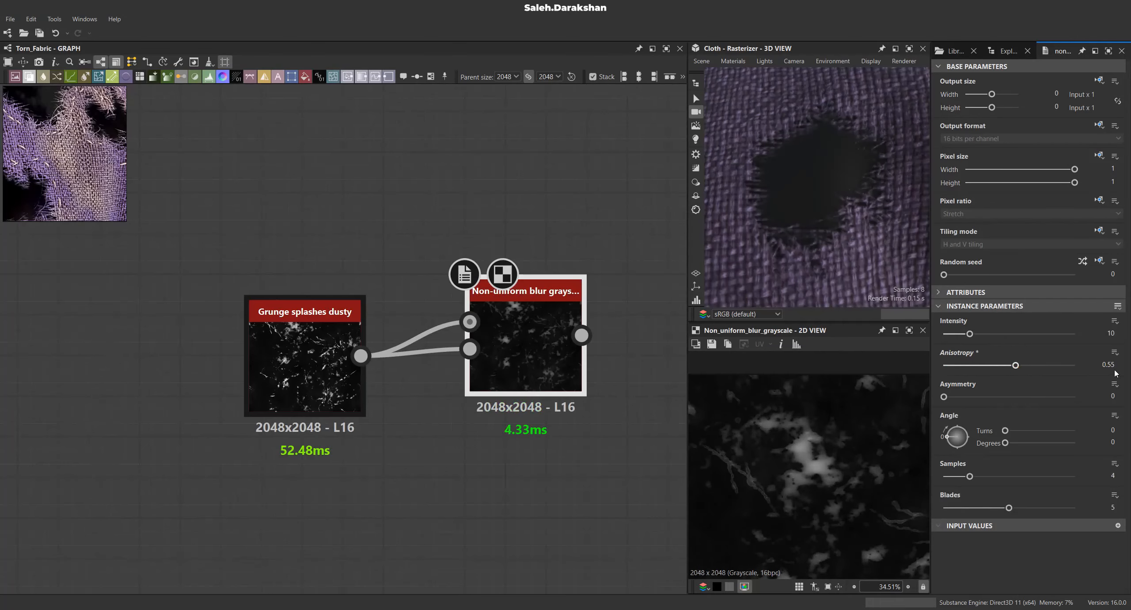
left_click_drag(1013, 335, 1030, 334)
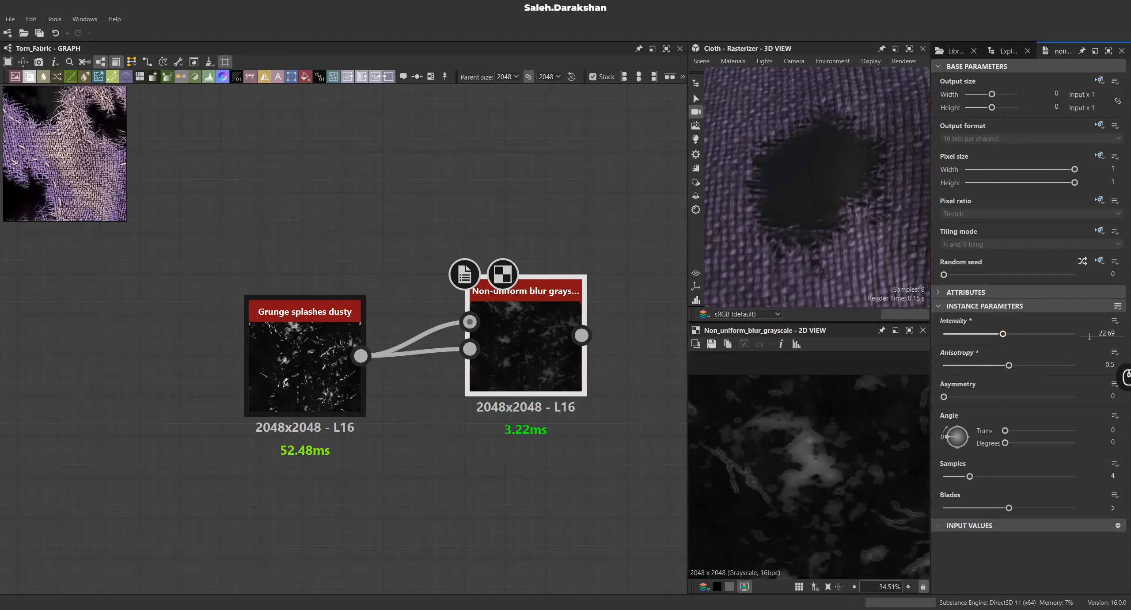
type("8")
key("Return")
scroll(839, 523, "down", 2)
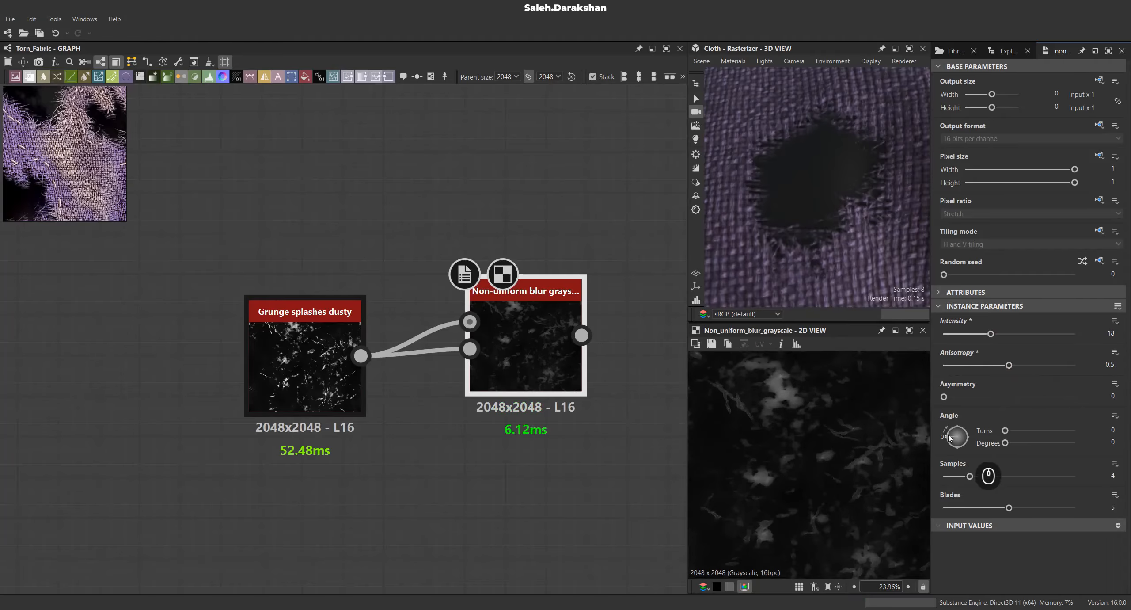
scroll(840, 465, "down", 1)
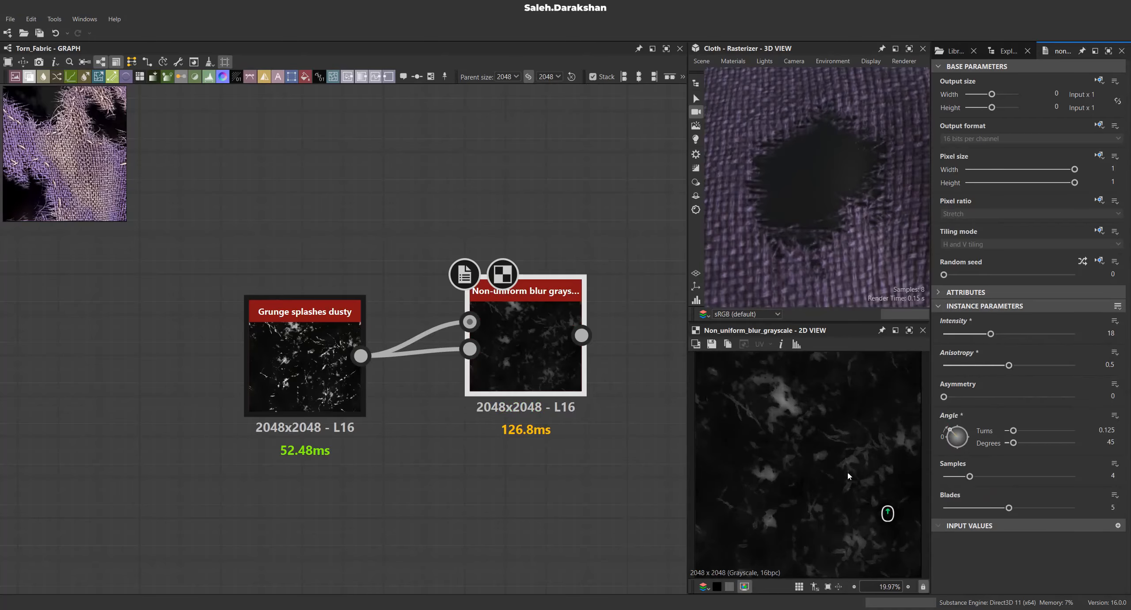
Set the Non-uniform blur's samples to 16 and blades to 3, trying lower blade counts for comparison.
left_click_drag(994, 508, 829, 460)
scroll(829, 459, "up", 9)
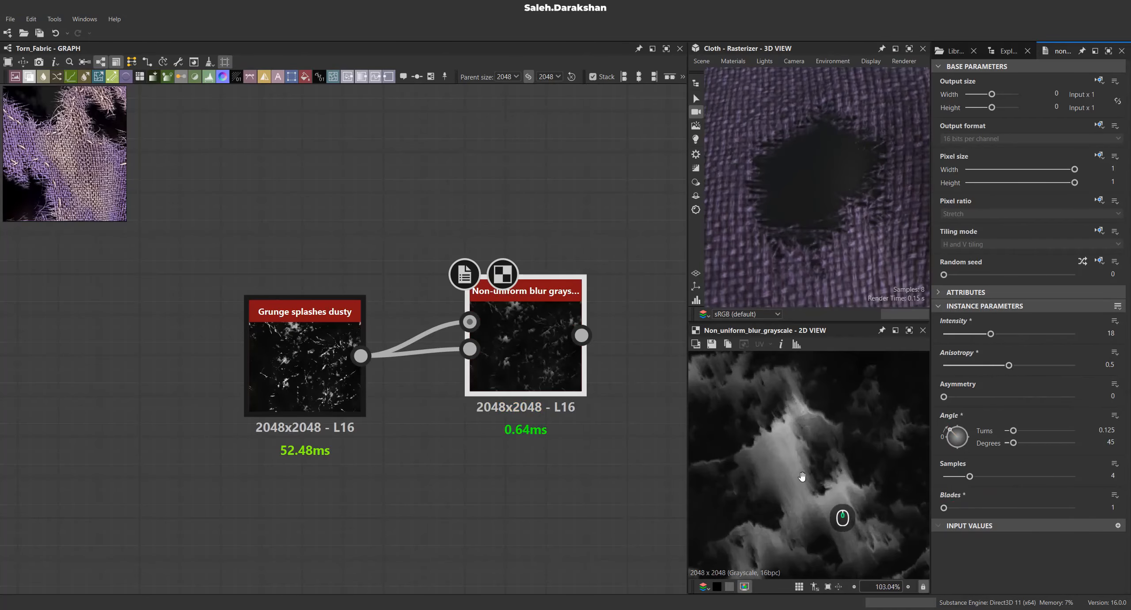
left_click_drag(970, 476, 1078, 476)
left_click_drag(944, 507, 1002, 502)
scroll(779, 451, "down", 8)
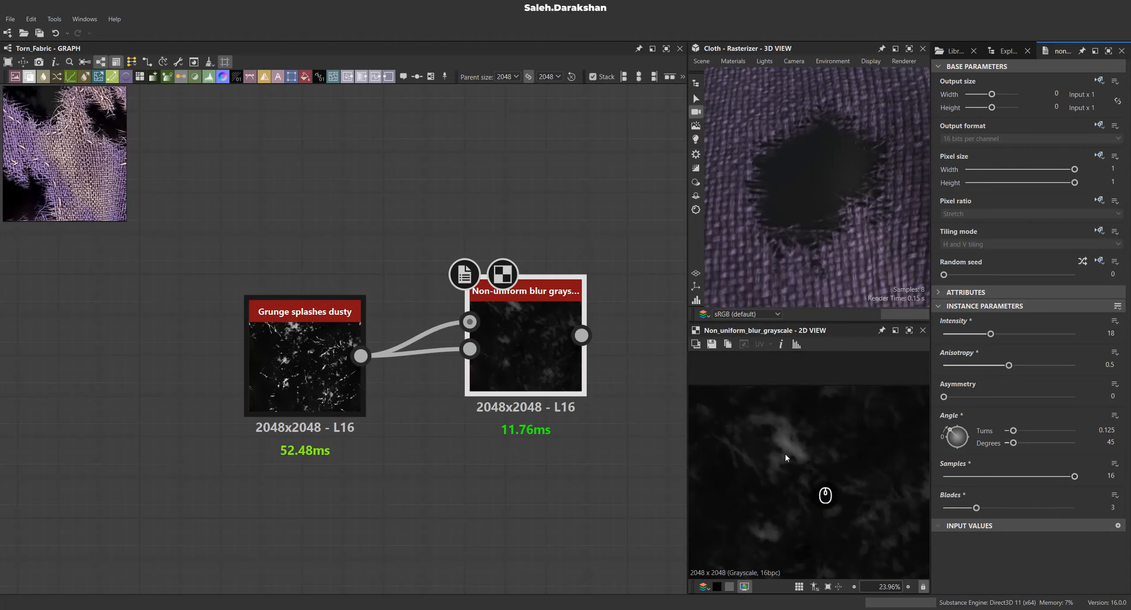
scroll(786, 457, "up", 6)
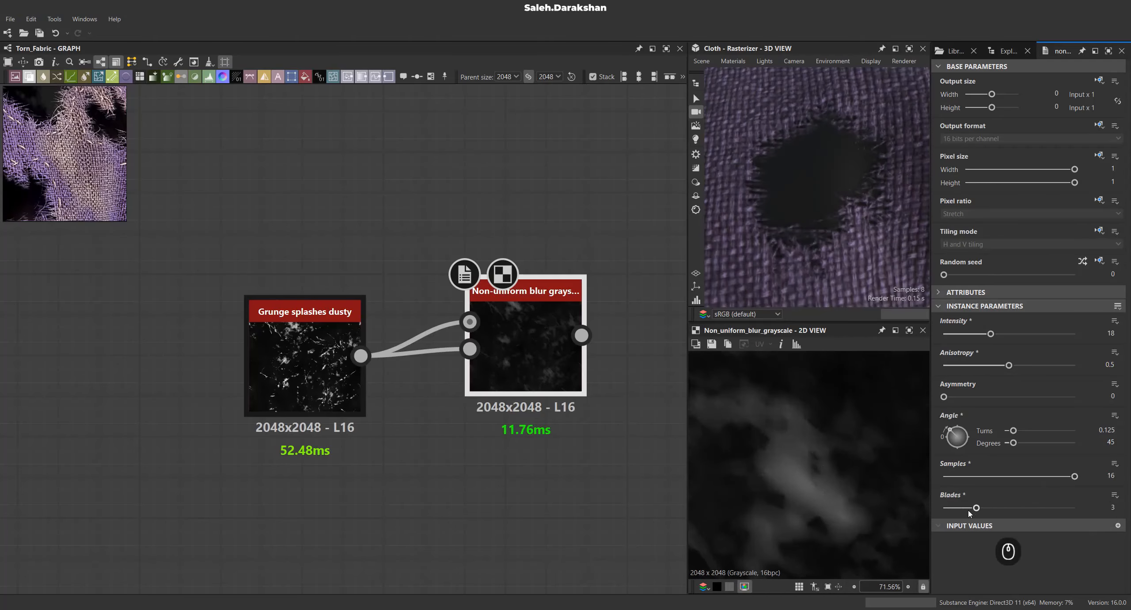
left_click_drag(975, 507, 963, 509)
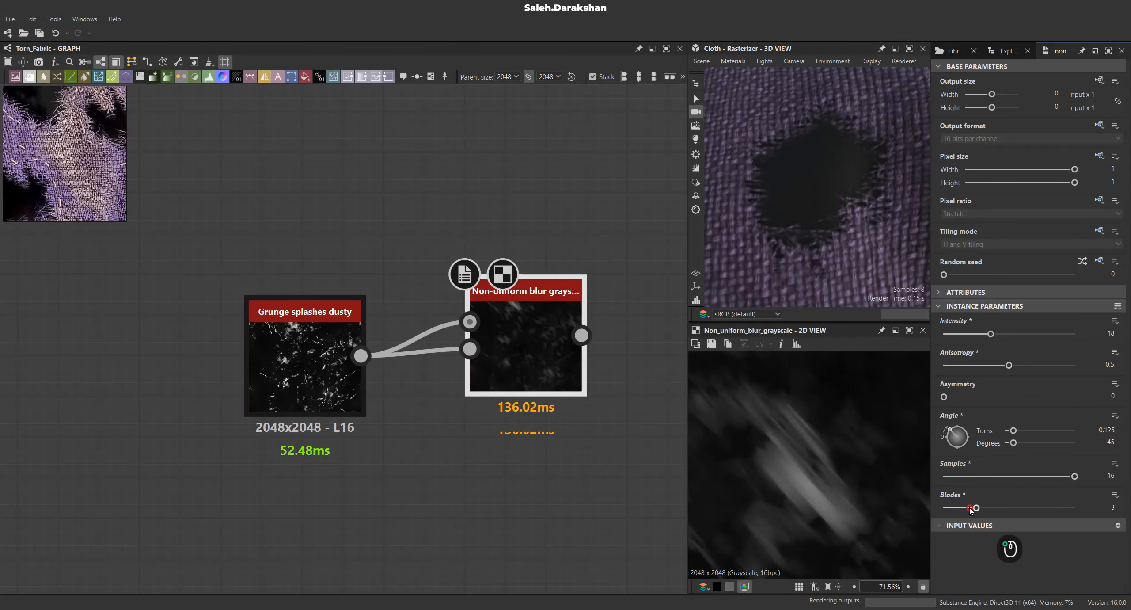
scroll(786, 463, "down", 9)
Add a Histogram scan node after the Non-uniform blur grayscale.
middle_click_drag(551, 408, 427, 416)
left_click_drag(393, 336, 532, 360)
type("his")
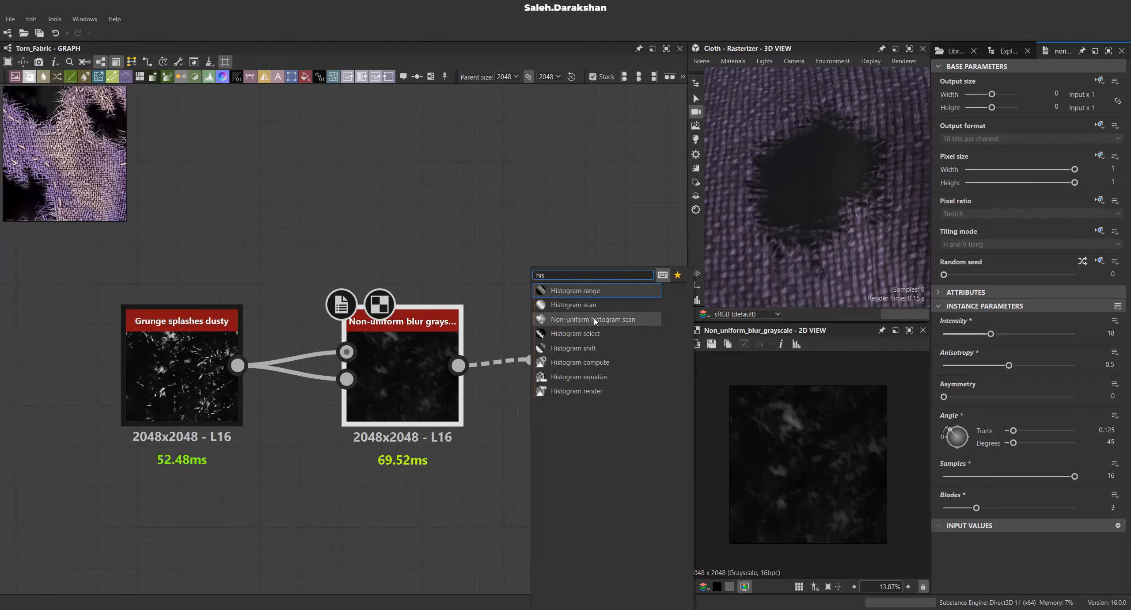
left_click(573, 305)
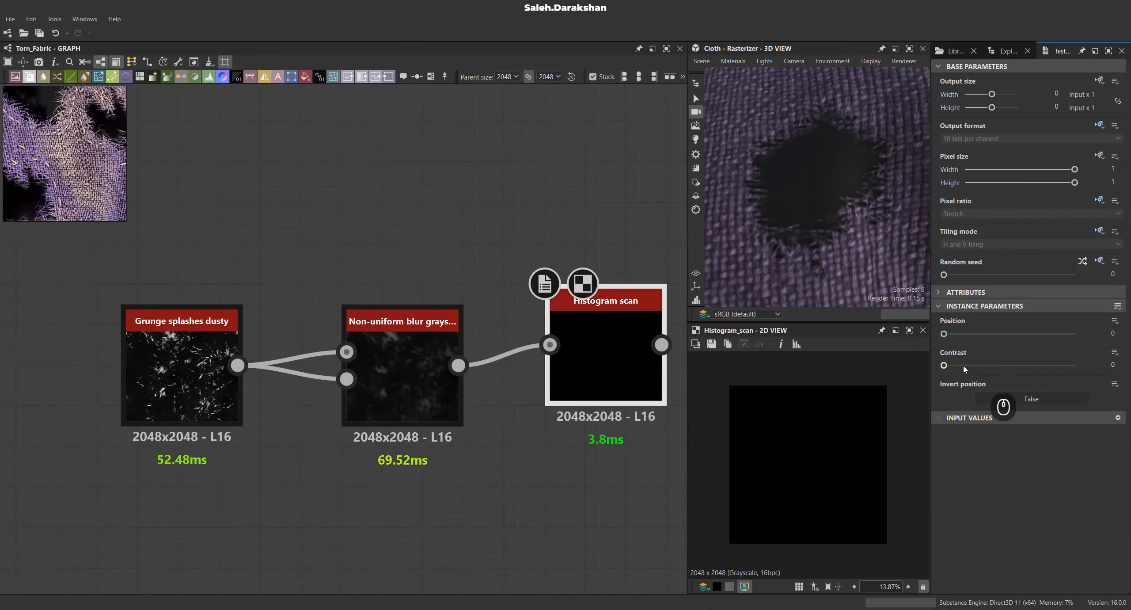
Set the Histogram scan's position to 0.88 and contrast to 0.39.
left_click_drag(944, 334, 1059, 334)
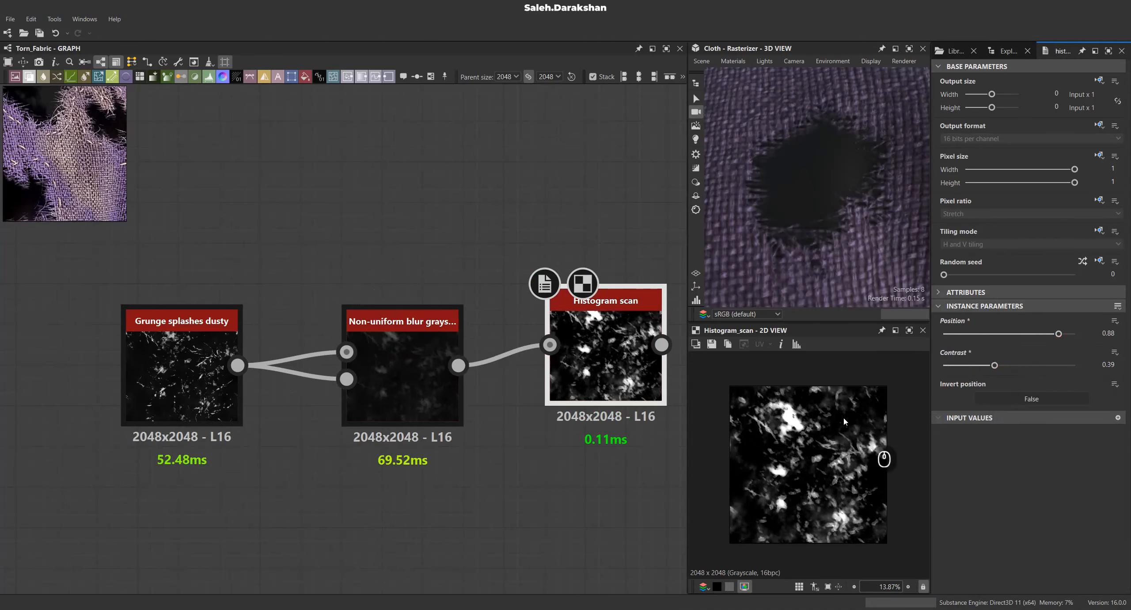
scroll(844, 422, "up", 4)
left_click_drag(995, 365, 984, 366)
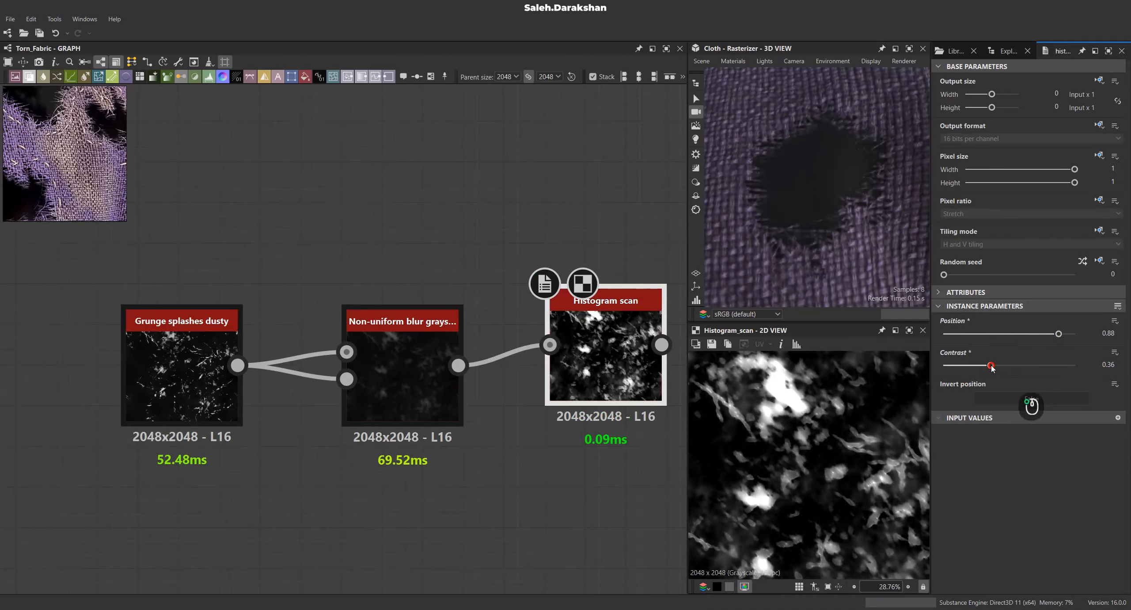
scroll(508, 409, "down", 3)
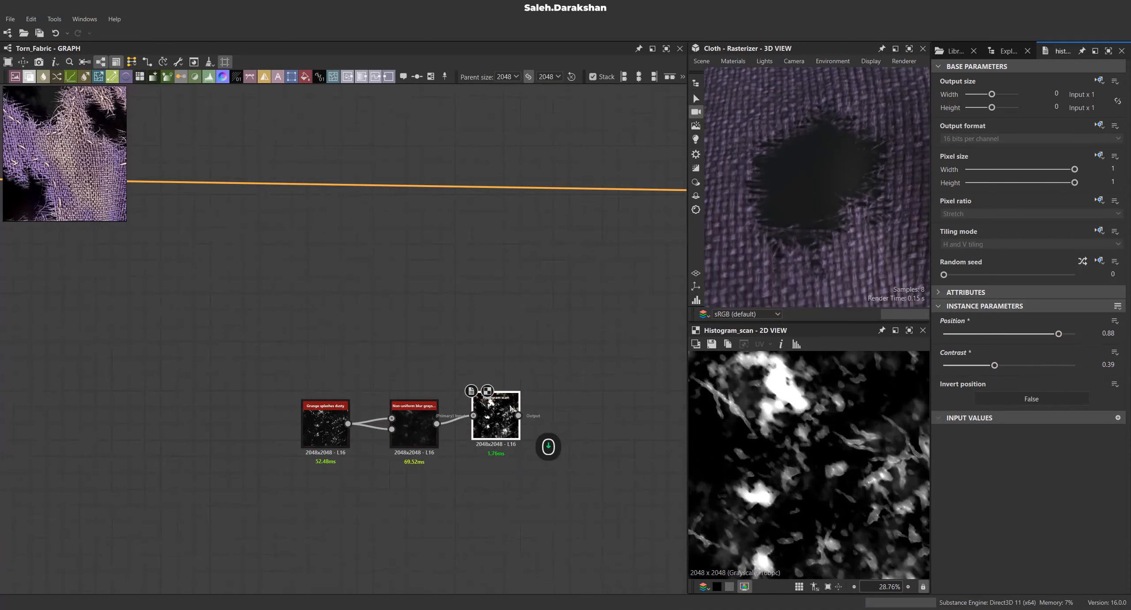
Add a Grunge map 004 node above the splashes and blur chain.
scroll(422, 439, "down", 2)
scroll(422, 440, "up", 1)
scroll(781, 429, "down", 3)
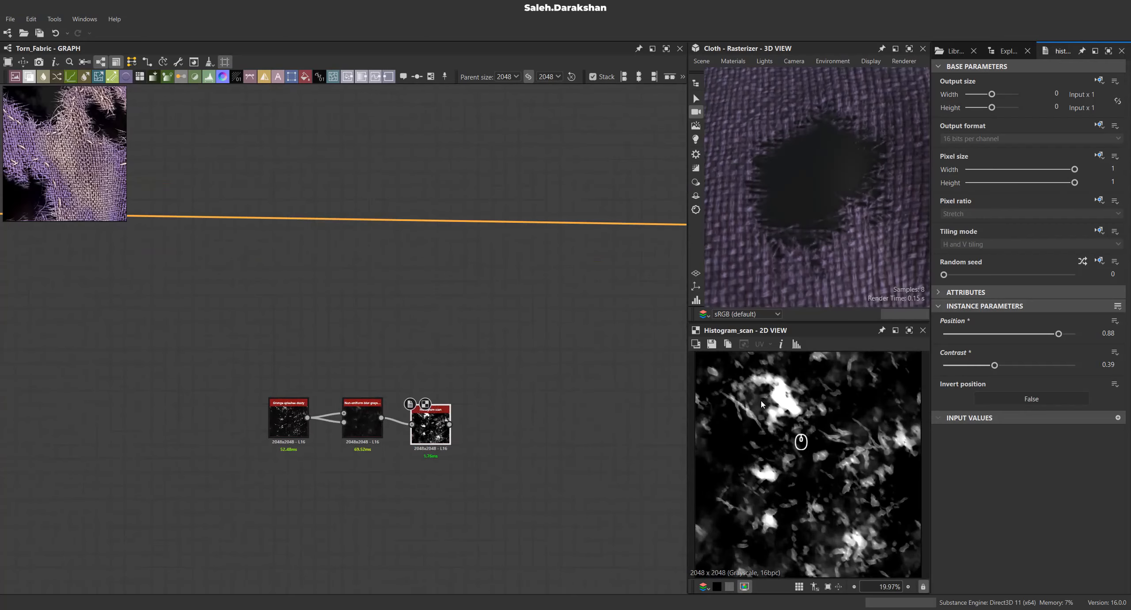
scroll(348, 397, "up", 1)
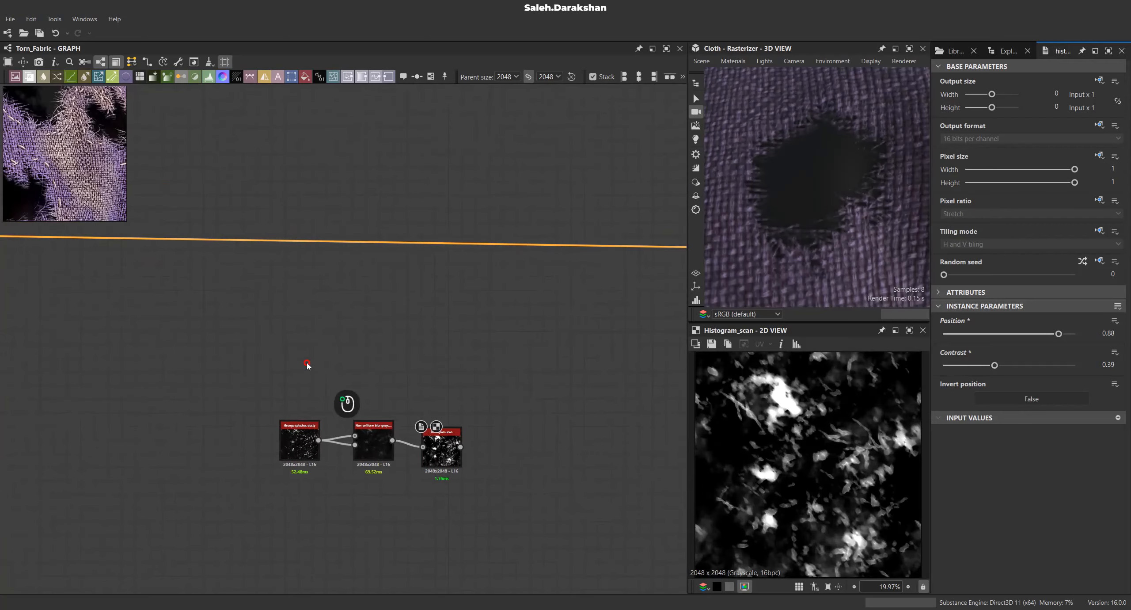
key("space")
type("gru")
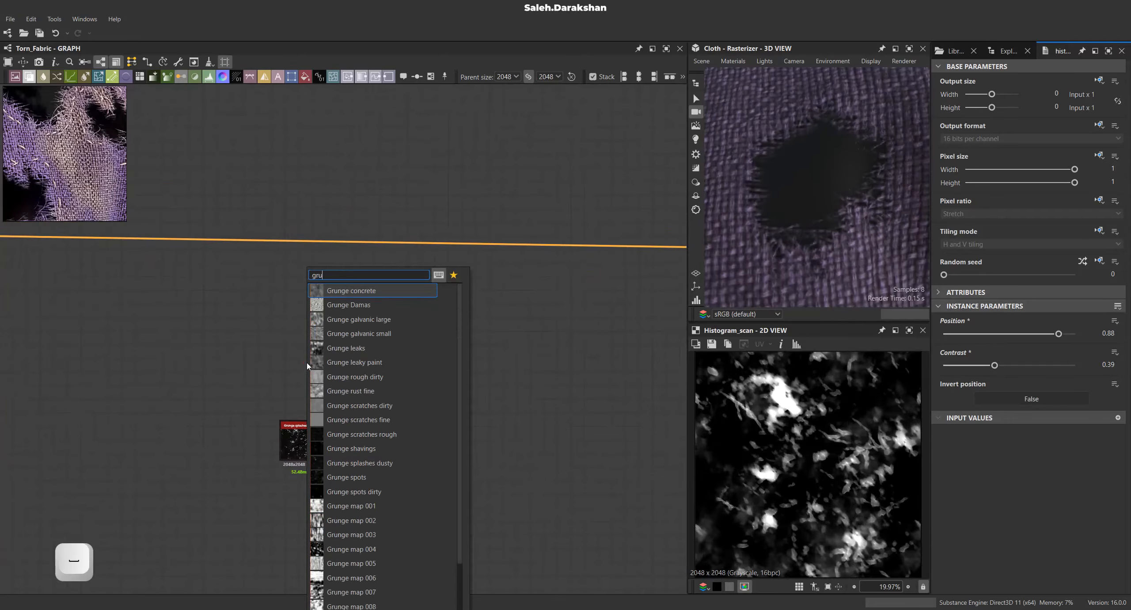
key("Down")
key("Down")
key("Down")
key("Down")
key("Down")
key("Down")
key("Down")
key("Down")
key("Down")
key("Down")
key("Down")
key("Down")
key("Return")
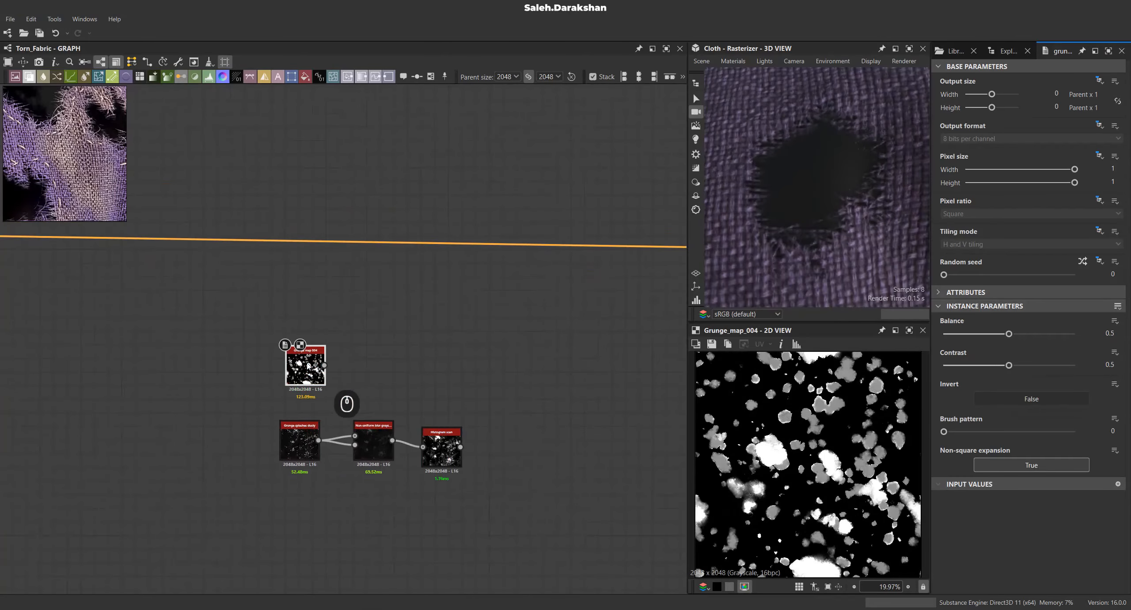
Invert Grunge map 004 and set its balance to 0.38 and contrast to 0.63.
left_click(1036, 396)
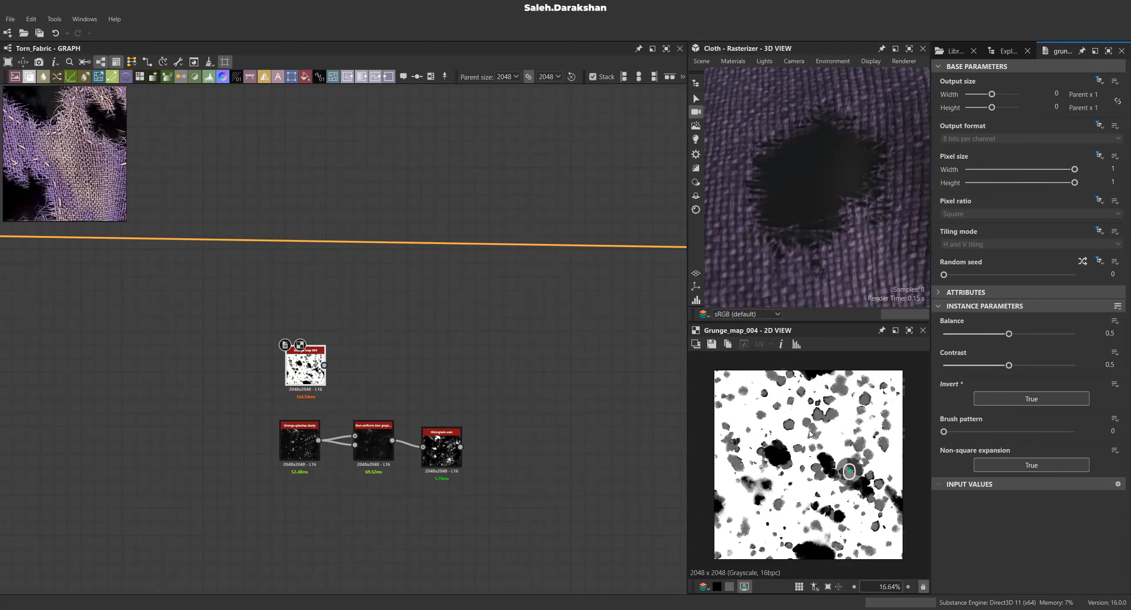
mouse_move(1006, 335)
left_mouse_down()
mouse_move(983, 335)
mouse_move(995, 336)
left_mouse_up()
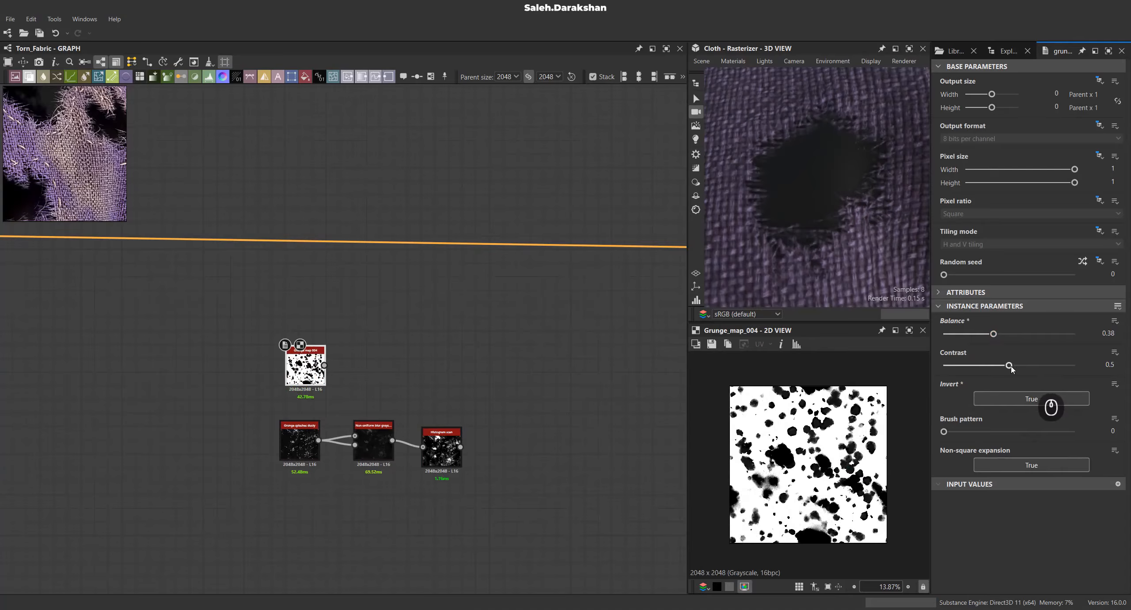
scroll(712, 449, "up", 10)
mouse_move(1024, 366)
left_mouse_down()
mouse_move(1008, 365)
mouse_move(1026, 366)
left_mouse_up()
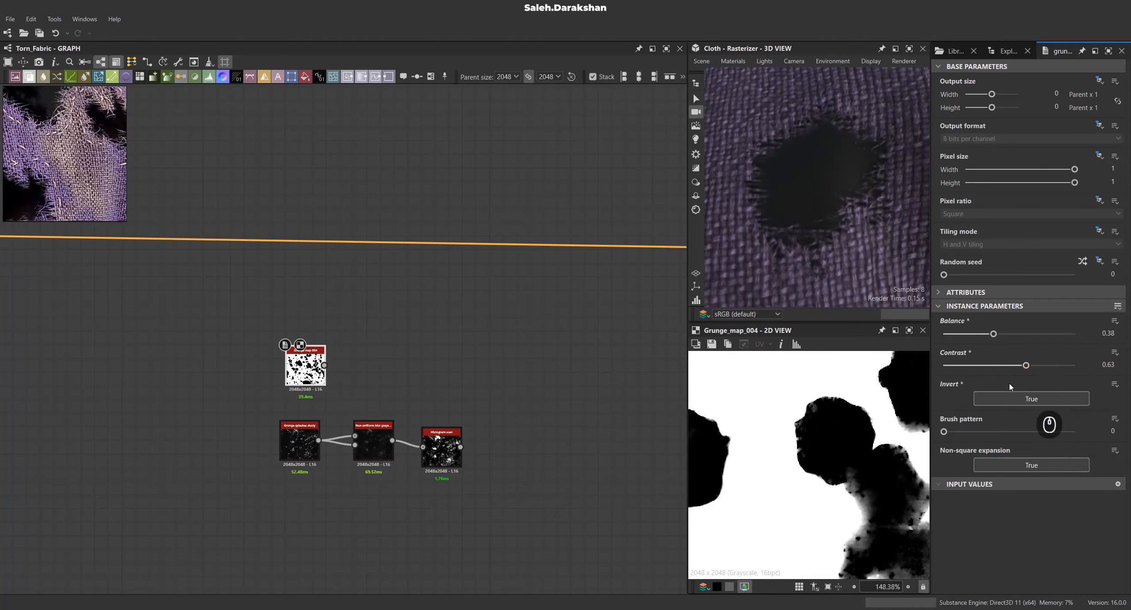
Add a Blur node after Grunge map 004 and lower its intensity.
middle_click_drag(356, 387, 344, 407)
scroll(321, 397, "up", 3)
left_click_drag(304, 376, 348, 374)
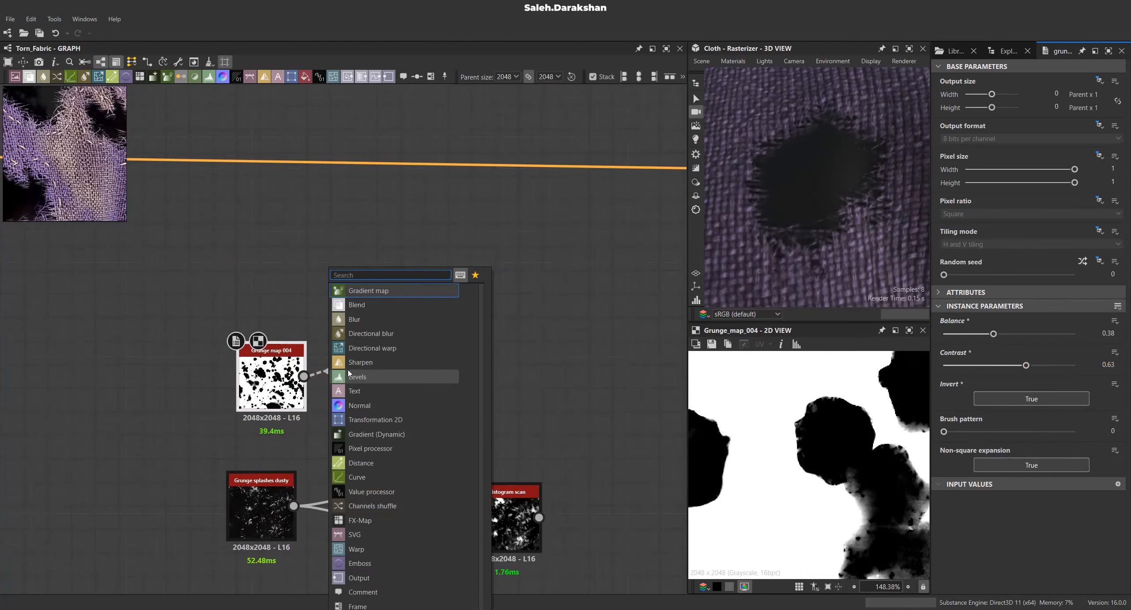
type("blur")
key("Return")
left_click_drag(976, 322, 963, 321)
Add a Histogram scan node after the Blur with position 0.39 and contrast 0.53.
middle_click_drag(546, 398, 438, 415)
scroll(438, 415, "down", 3)
scroll(809, 438, "down", 5)
scroll(752, 436, "up", 2)
scroll(371, 398, "up", 3)
left_click_drag(365, 402, 393, 403)
type("hist")
left_click(468, 320)
left_click_drag(944, 334, 1014, 366)
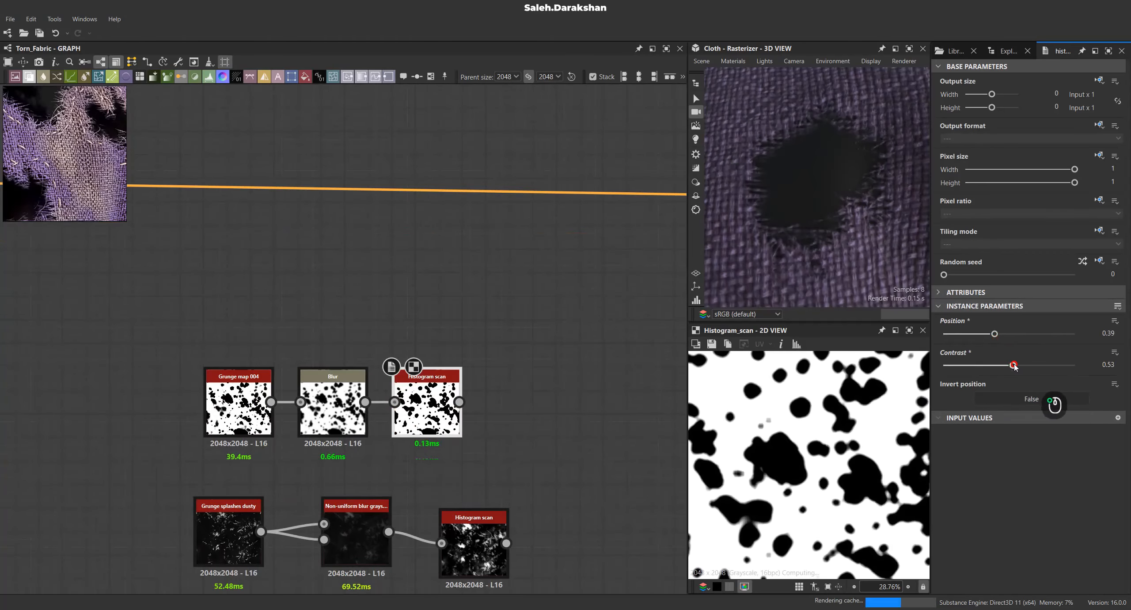
Blend the Grunge map 004 chain over the splashes chain with a new Blend node in Soft light mode.
scroll(486, 389, "down", 3)
scroll(846, 480, "down", 2)
scroll(530, 464, "up", 3)
left_click_drag(411, 454, 468, 398)
left_click(537, 322)
left_click_drag(375, 338, 497, 410)
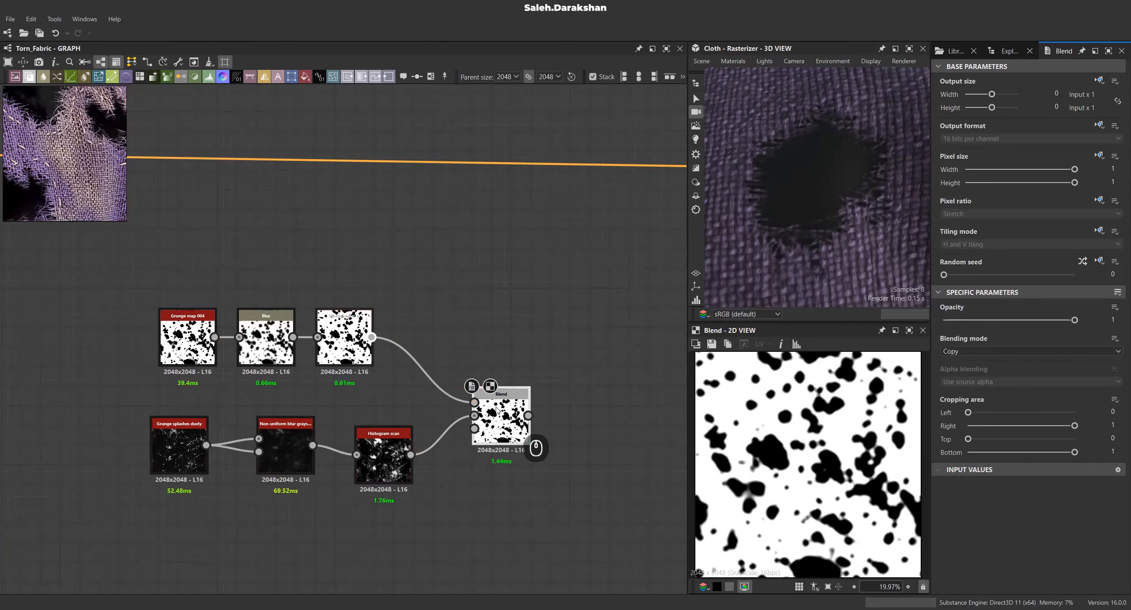
left_click(990, 351)
scroll(968, 425, "down", 1)
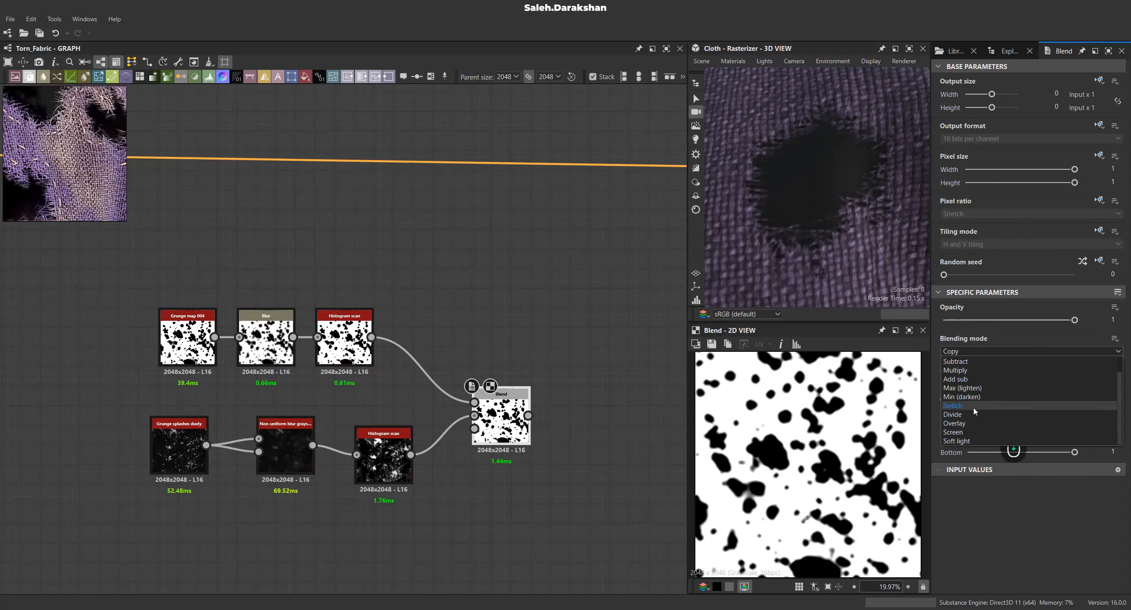
left_click(966, 441)
scroll(808, 465, "up", 3)
Set the upper Histogram scan's position and contrast to 0.5, comparing the lower scan with the Blend result.
left_click(344, 340)
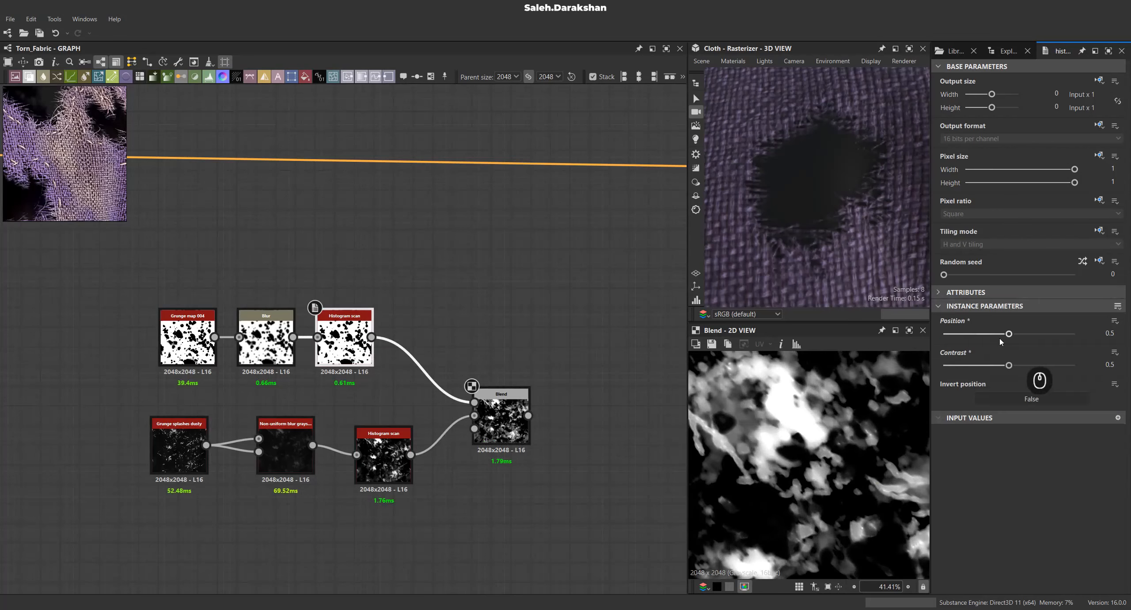
left_click_drag(1001, 334, 1007, 366)
left_click(1008, 365)
scroll(839, 414, "down", 3)
scroll(818, 442, "up", 1)
left_click(485, 437)
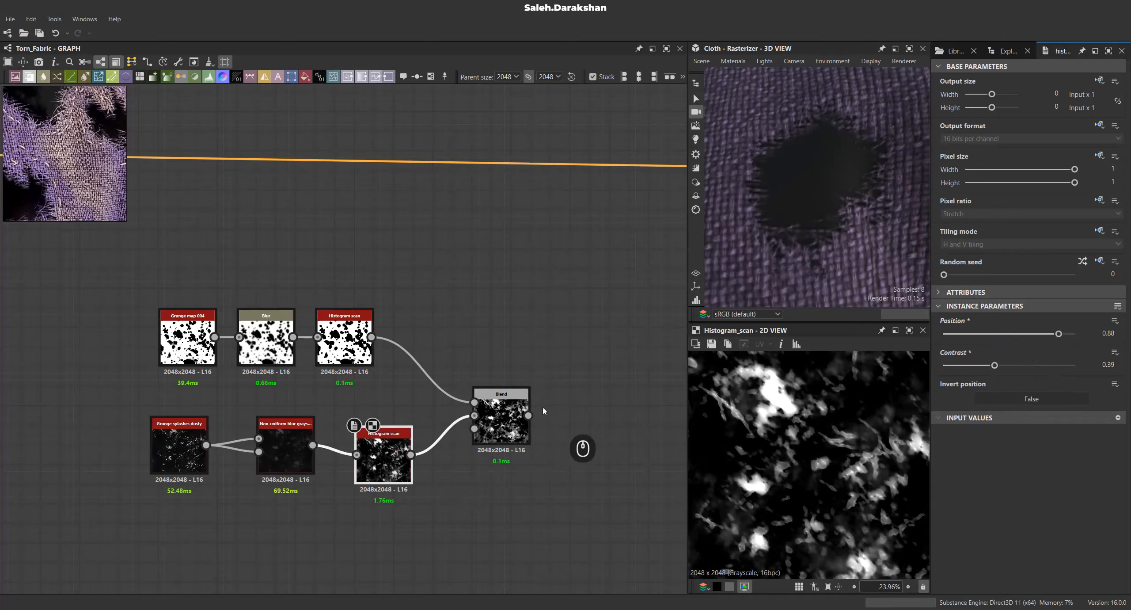
scroll(735, 450, "up", 5)
scroll(847, 414, "down", 7)
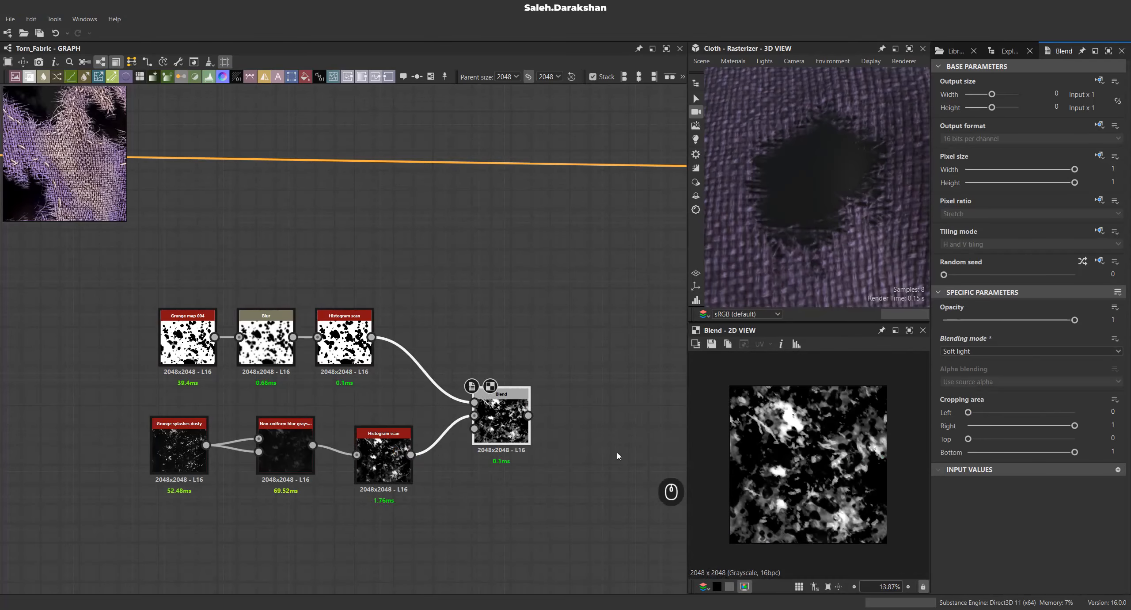
Preview the Ambient occlusion (HBAO) node and shift it and its input dot away from the output nodes.
scroll(288, 471, "down", 4)
scroll(462, 425, "down", 6)
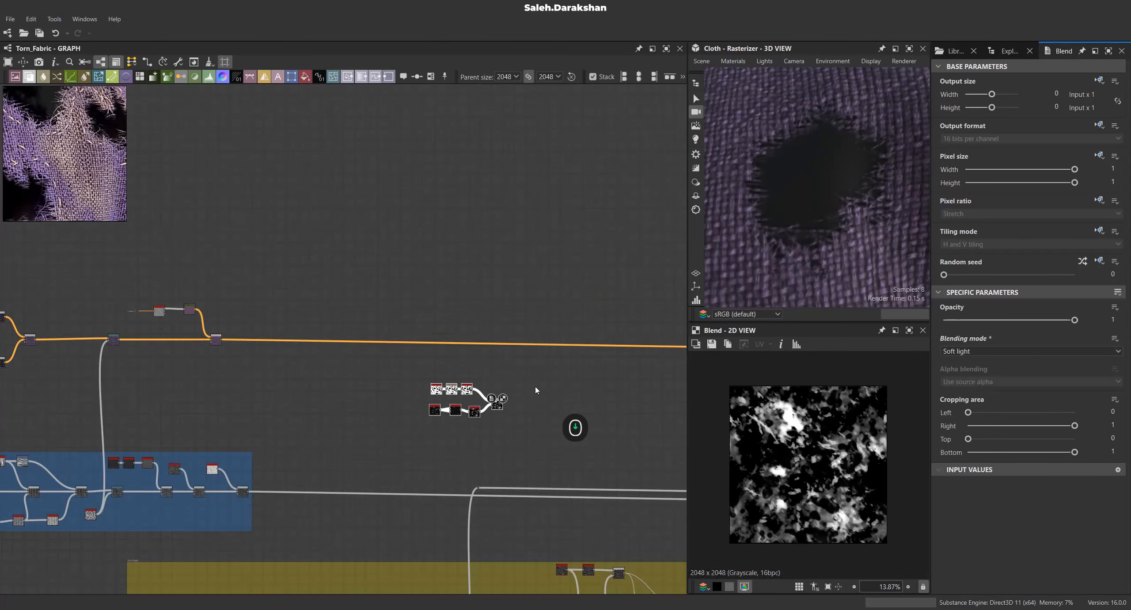
scroll(534, 392, "up", 7)
scroll(420, 332, "down", 4)
scroll(420, 332, "down", 5)
mouse_move(482, 364)
middle_mouse_down()
mouse_move(262, 339)
mouse_move(474, 383)
middle_mouse_up()
scroll(463, 364, "up", 4)
middle_click_drag(324, 356, 176, 359)
scroll(538, 364, "up", 4)
scroll(586, 368, "up", 4)
double_click(622, 362)
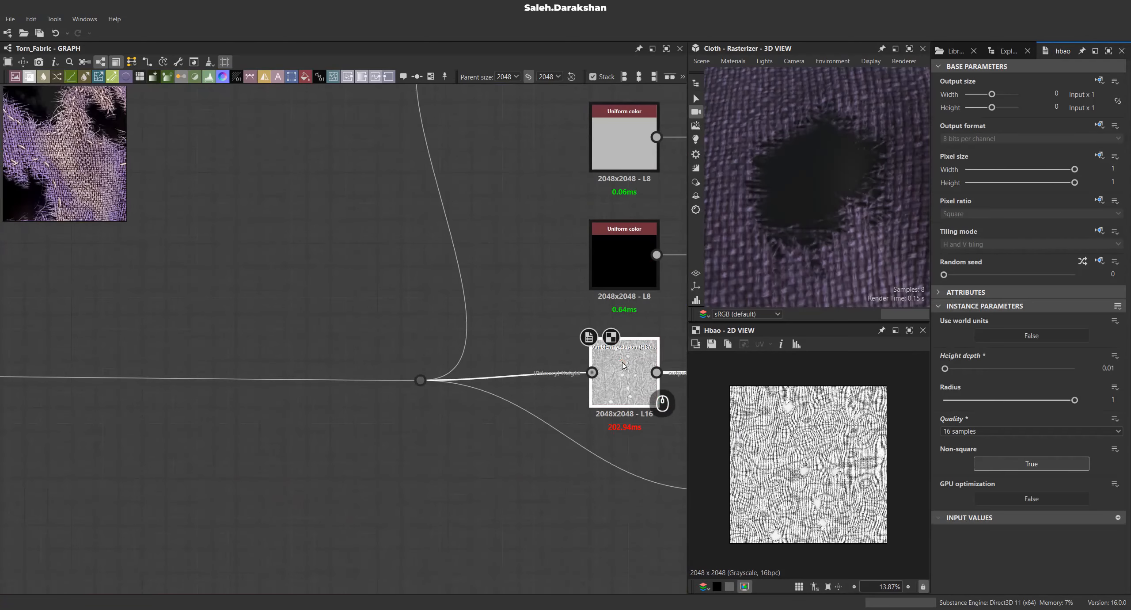
scroll(796, 433, "up", 10)
middle_click_drag(664, 369, 509, 356)
left_click_drag(464, 366, 393, 366)
scroll(394, 370, "down", 4)
left_click_drag(313, 391, 269, 372)
Branch a dot node off the Ambient occlusion (HBAO) output and name it AO.
left_click_drag(411, 367, 465, 417)
scroll(366, 367, "up", 3)
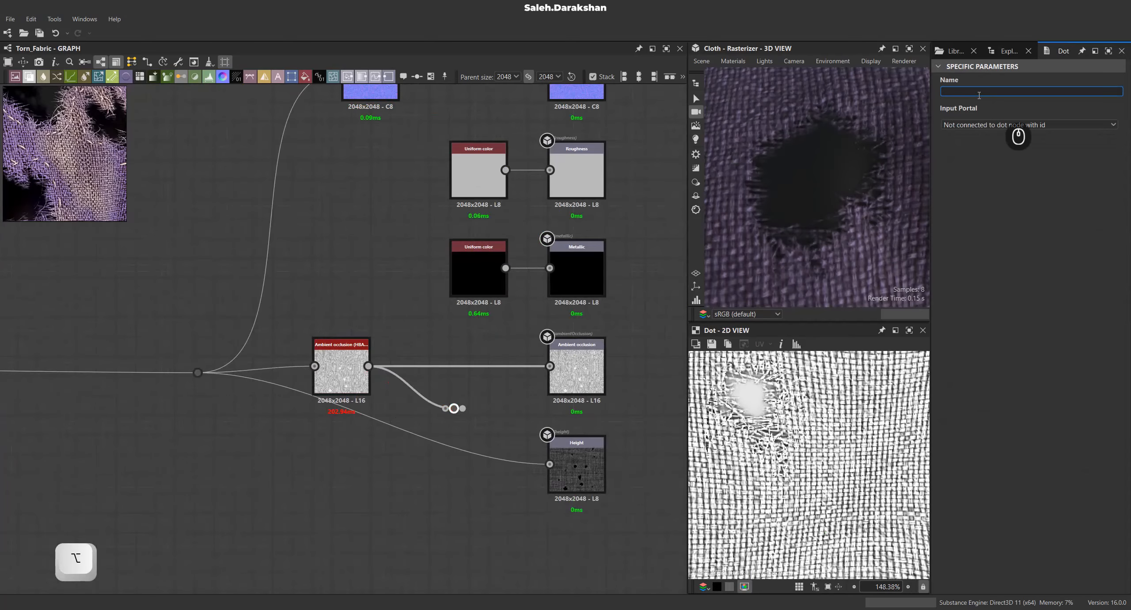
scroll(485, 304, "down", 5)
scroll(287, 265, "up", 6)
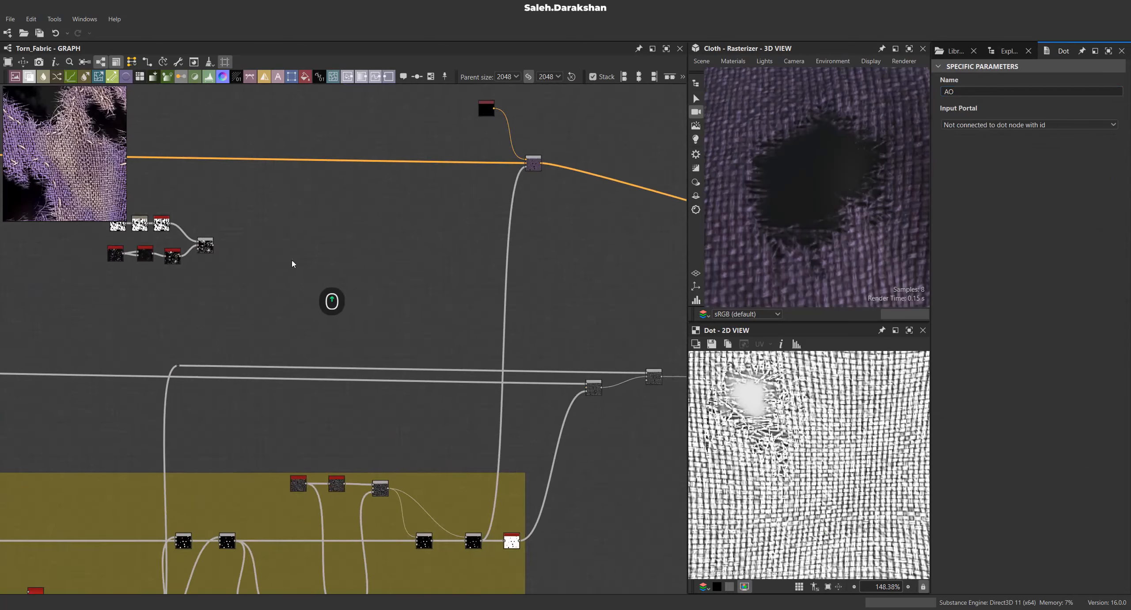
Add a dot node below the grunge Blend and set its input portal to AO.
left_click(278, 282)
scroll(280, 285, "up", 3)
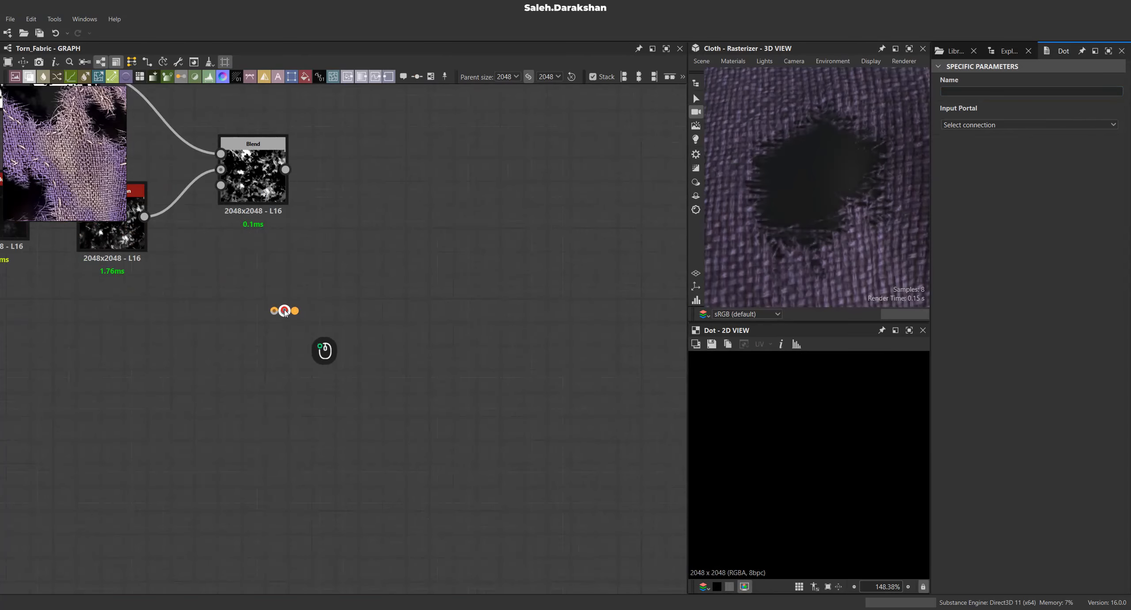
left_click(971, 137)
middle_click_drag(376, 310, 353, 400)
Combine the grunge Blend with the AO portal in a new Blend node set to Multiply and inspect the result.
left_click_drag(272, 401, 374, 372)
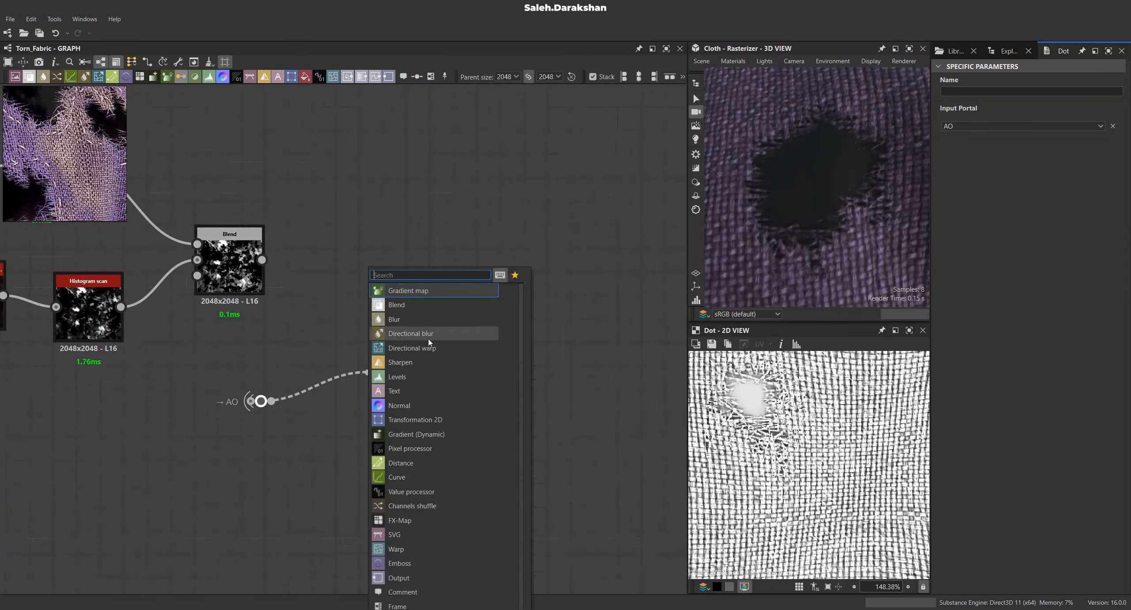
left_click(426, 304)
middle_click_drag(492, 397, 600, 412)
left_click_drag(479, 399, 541, 329)
left_click(1017, 351)
left_click(972, 382)
scroll(777, 424, "down", 3)
scroll(758, 404, "up", 6)
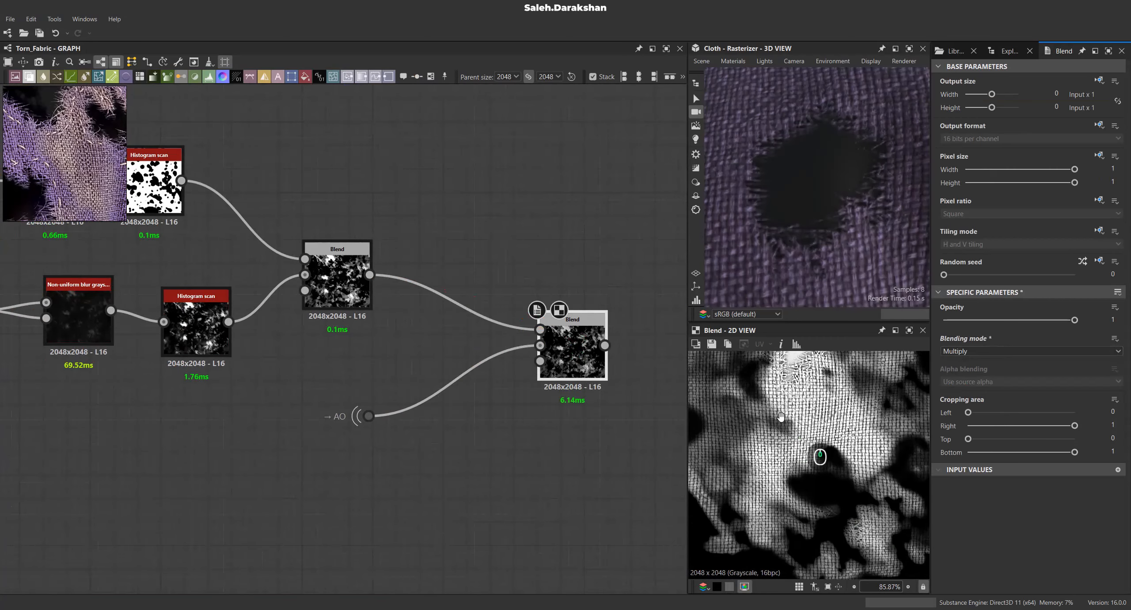
scroll(69, 162, "up", 4)
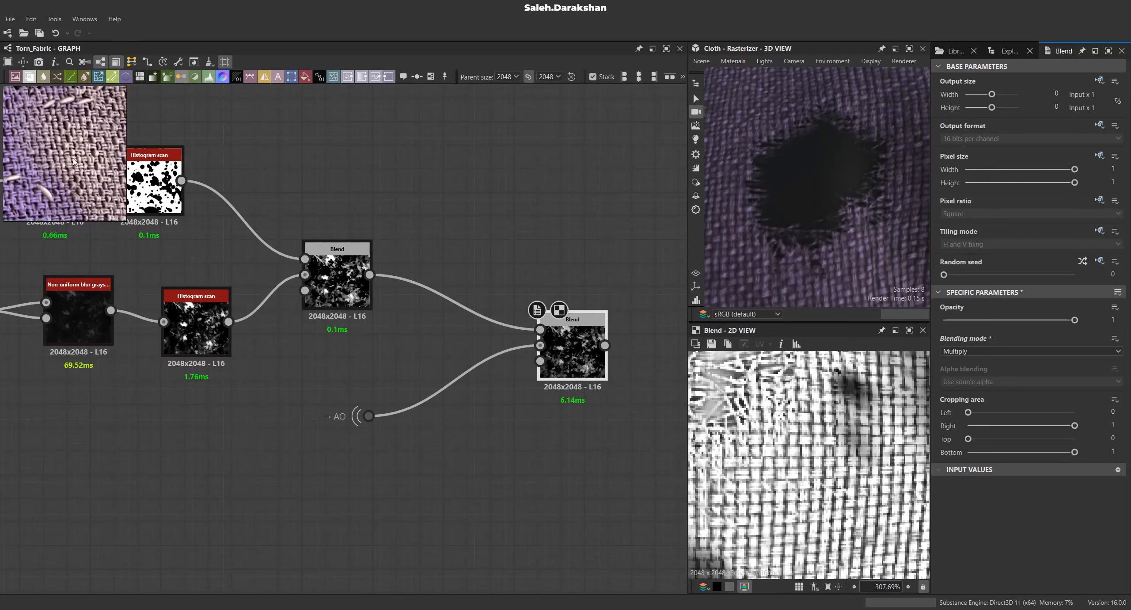
scroll(96, 153, "up", 3)
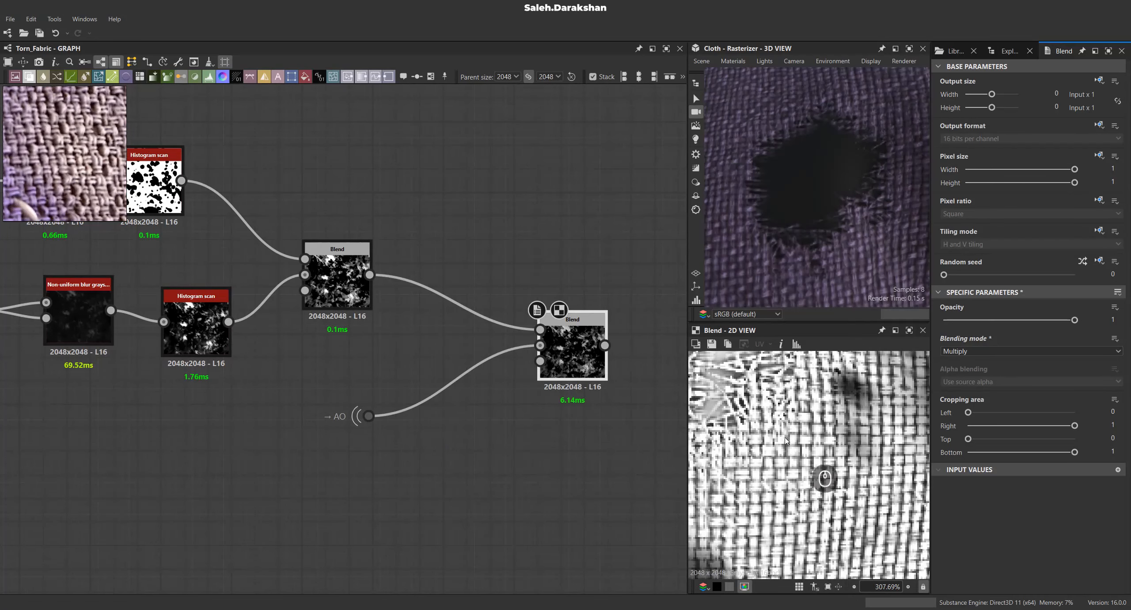
Insert a Blend node into the base color connection and use the AO-multiplied grunge as its opacity mask.
scroll(809, 439, "down", 5)
scroll(389, 406, "down", 8)
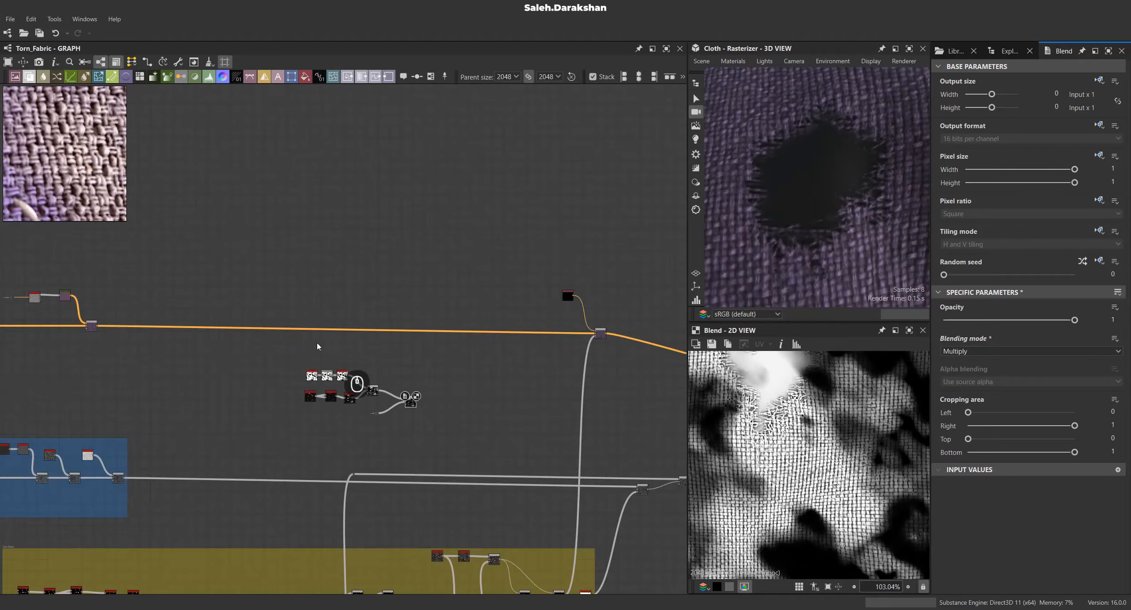
scroll(405, 342, "up", 3)
left_click(425, 322)
key("space")
left_click(479, 293)
left_click_drag(344, 320, 523, 321)
left_click(410, 437)
middle_click_drag(409, 437, 396, 455)
scroll(395, 455, "up", 2)
left_click_drag(412, 467, 542, 294)
Duplicate the black Uniform color node, connect the copy as the new Blend's foreground, and check the result in 3D.
middle_click_drag(541, 358, 528, 455)
scroll(467, 306, "down", 3)
scroll(642, 306, "up", 3)
left_click(642, 311)
key("ctrl+d")
scroll(347, 328, "up", 2)
left_click_drag(374, 317, 443, 420)
scroll(769, 455, "up", 5)
scroll(789, 470, "down", 4)
left_click(486, 411)
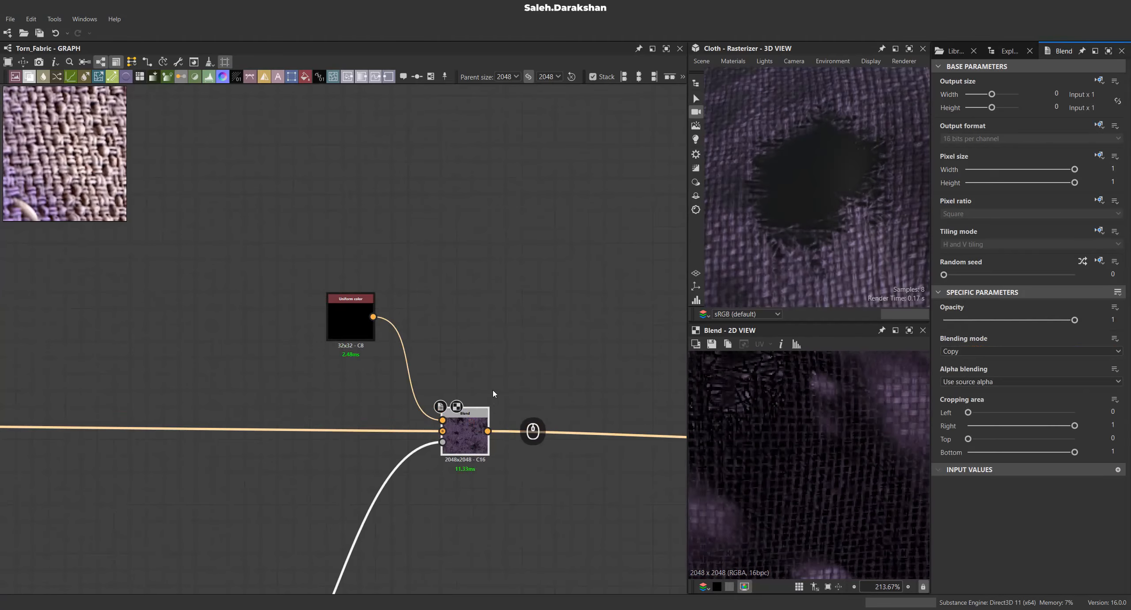
middle_click_drag(494, 393, 465, 357)
scroll(800, 214, "down", 5)
scroll(822, 216, "up", 5)
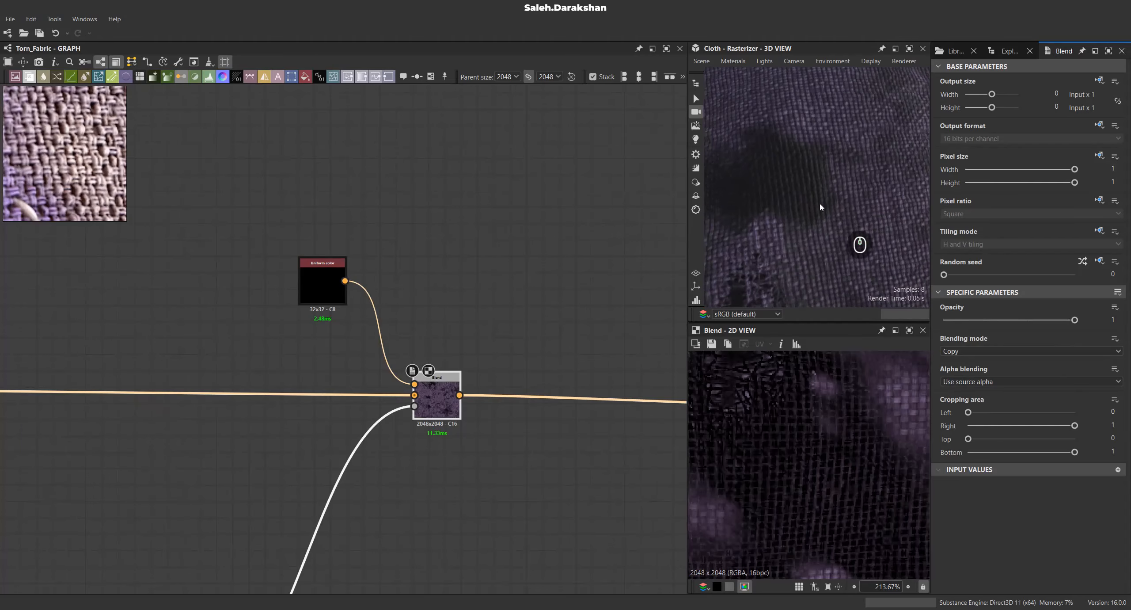
scroll(460, 361, "down", 1)
Insert a second Blend node after the first stain Blend and connect the same grunge mask to its opacity.
left_click(525, 382)
key("space")
left_click(560, 291)
scroll(480, 359, "down", 3)
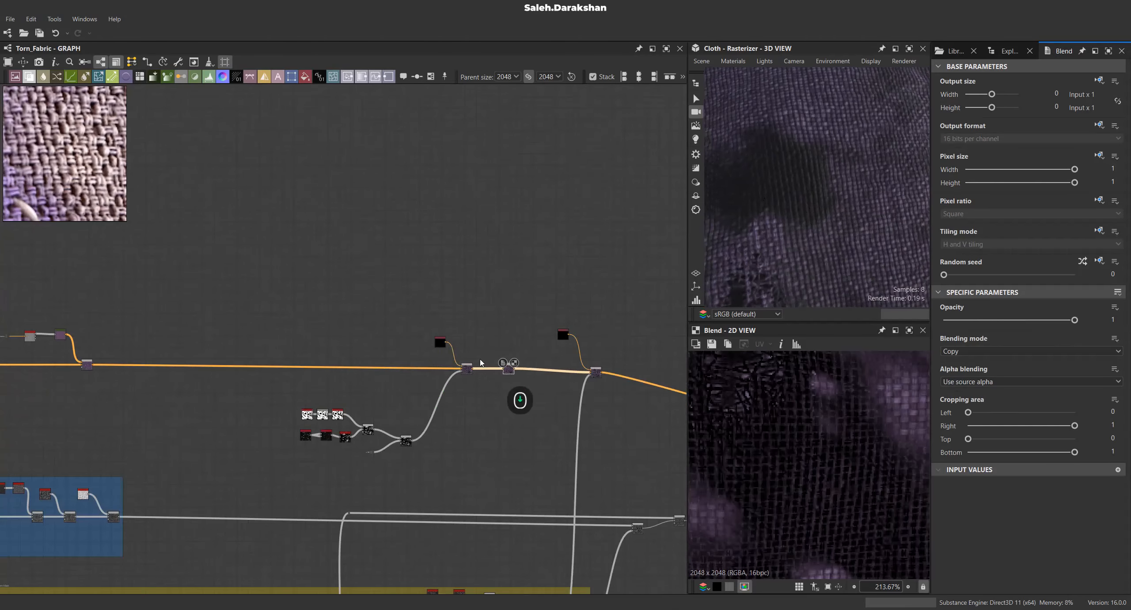
scroll(437, 437, "up", 2)
middle_click_drag(538, 367, 514, 420)
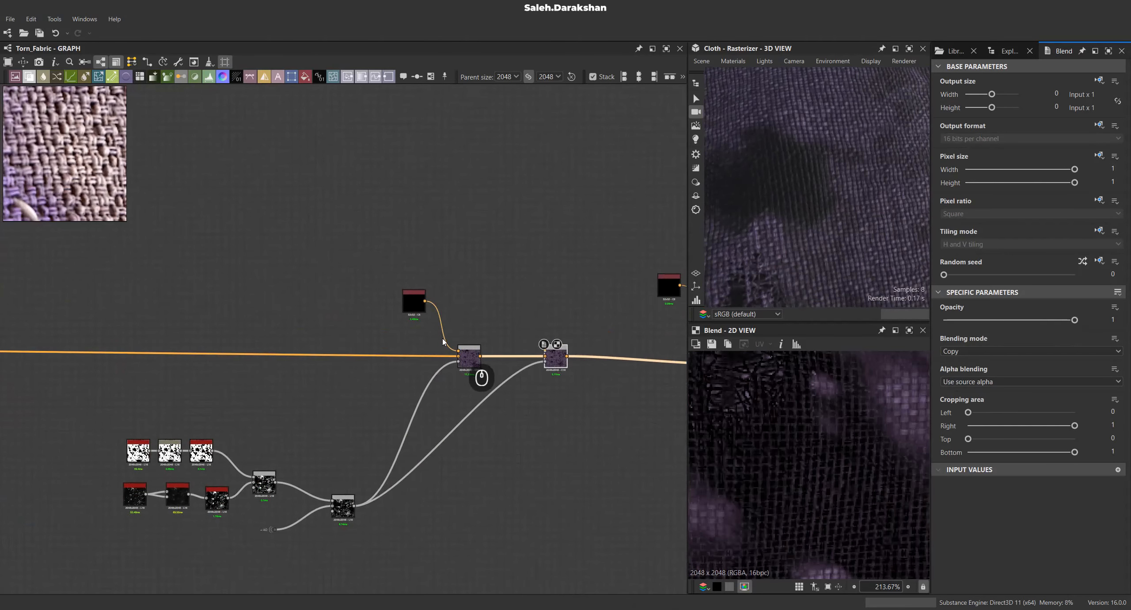
scroll(443, 342, "down", 3)
scroll(336, 354, "down", 2)
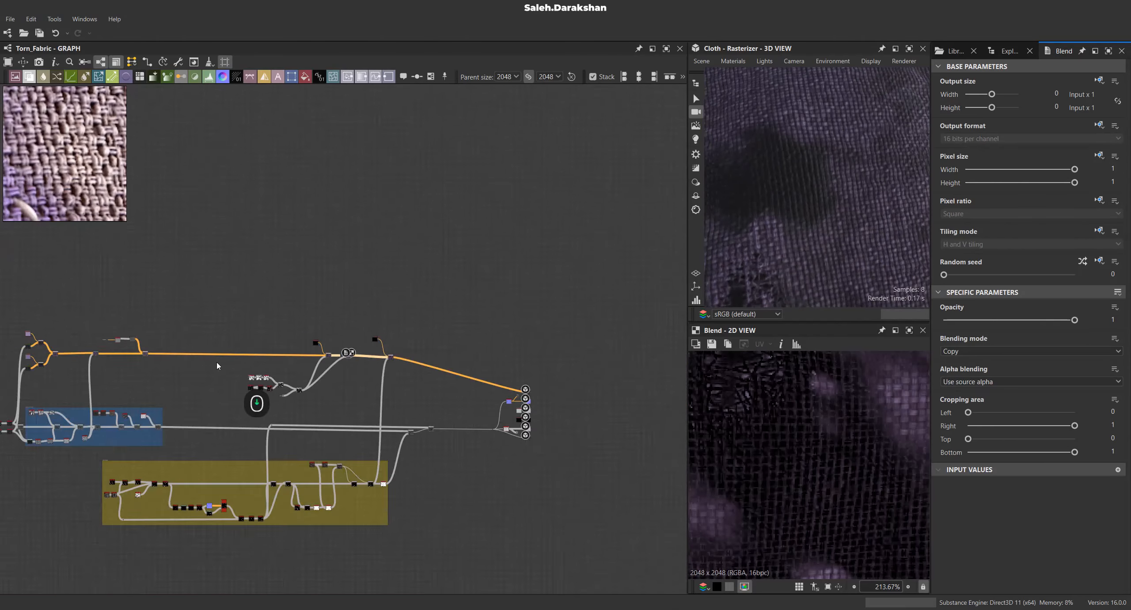
Duplicate the existing purple Gradient map node and place the copy above the two new Blend nodes.
scroll(148, 315, "up", 5)
left_click(231, 303)
key("ctrl+d")
scroll(326, 239, "down", 5)
left_click_drag(291, 311, 330, 370)
scroll(330, 275, "down", 2)
scroll(668, 267, "up", 3)
scroll(669, 270, "down", 1)
scroll(512, 346, "up", 3)
Sample a gradient for the copied Gradient map from the light threads in the reference image with precision 0.92.
left_click(959, 390)
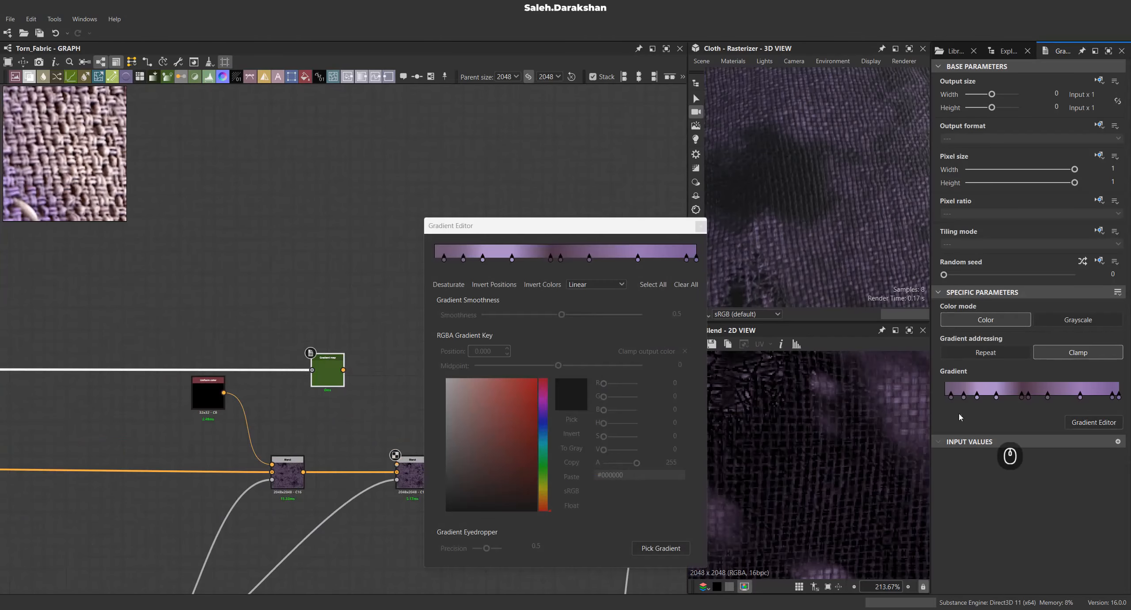
left_click(663, 548)
left_click_drag(78, 137, 94, 129)
scroll(95, 121, "down", 5)
scroll(95, 121, "up", 4)
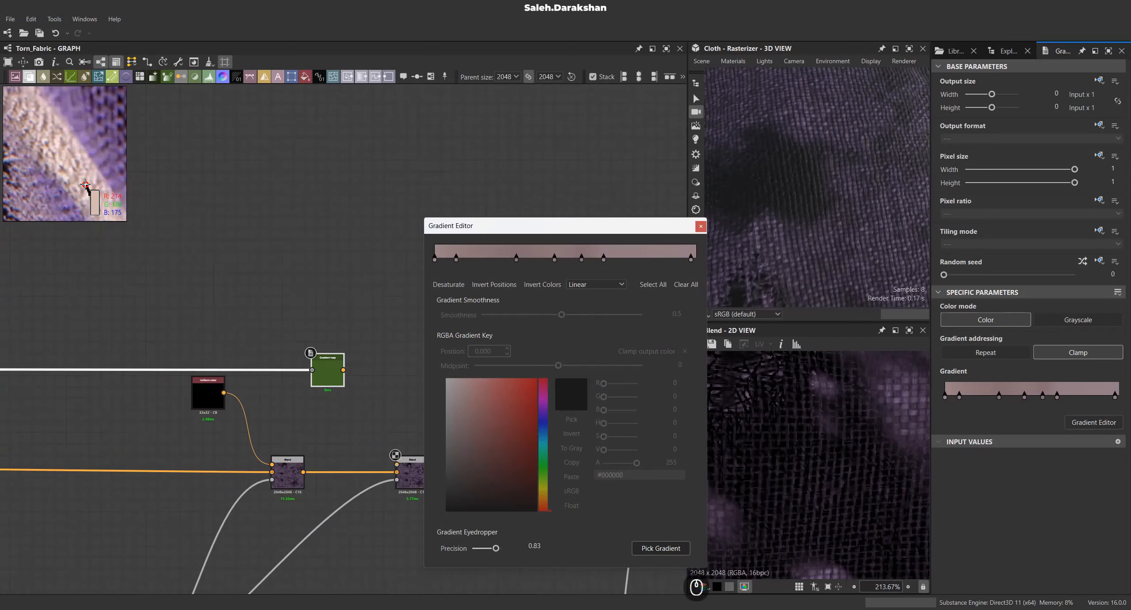
left_click_drag(85, 185, 128, 190)
Reposition the copied Gradient map and sample its gradient from the brown fabric reference with precision 0.96.
left_click_drag(331, 380, 348, 347)
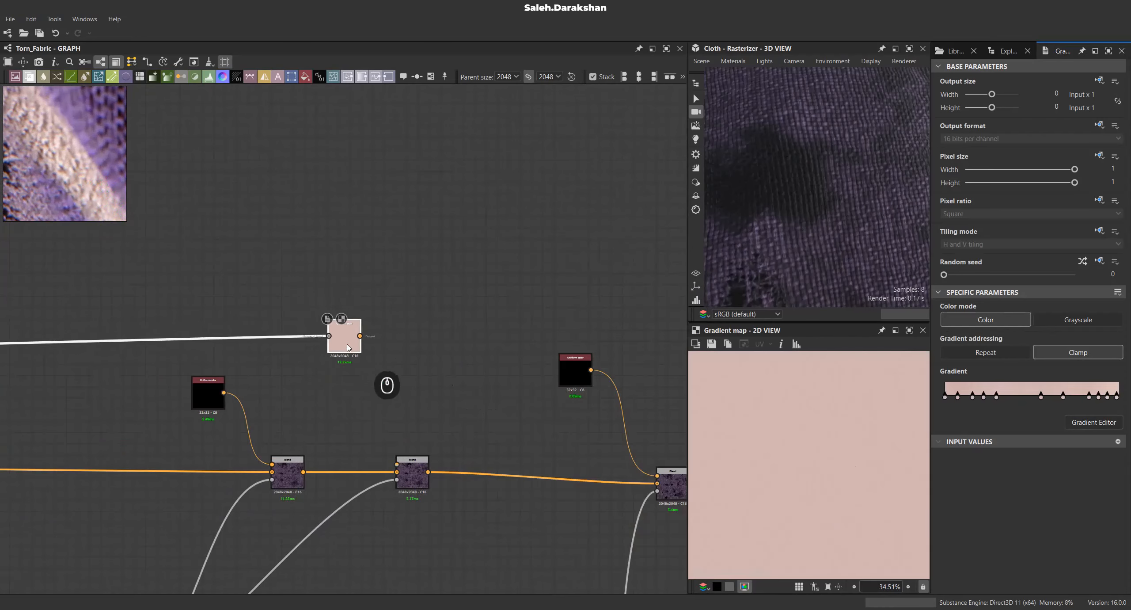
middle_click_drag(347, 347, 496, 353)
scroll(82, 169, "down", 5)
scroll(82, 172, "down", 5)
scroll(85, 140, "up", 5)
scroll(86, 140, "up", 5)
scroll(93, 146, "down", 3)
scroll(100, 151, "up", 4)
left_click(1091, 422)
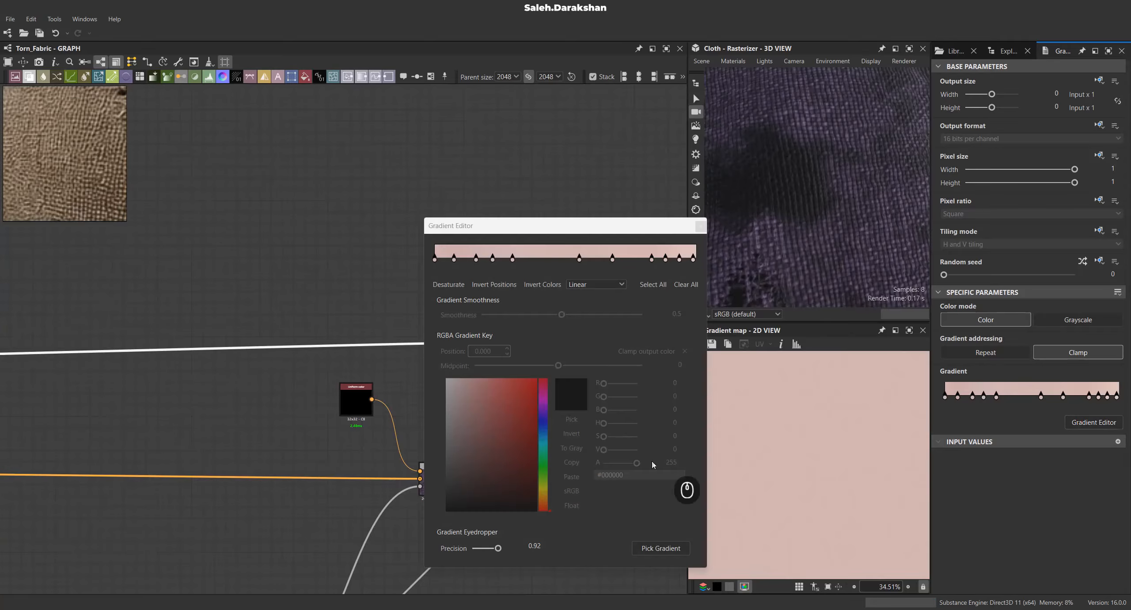
left_click_drag(82, 178, 82, 179)
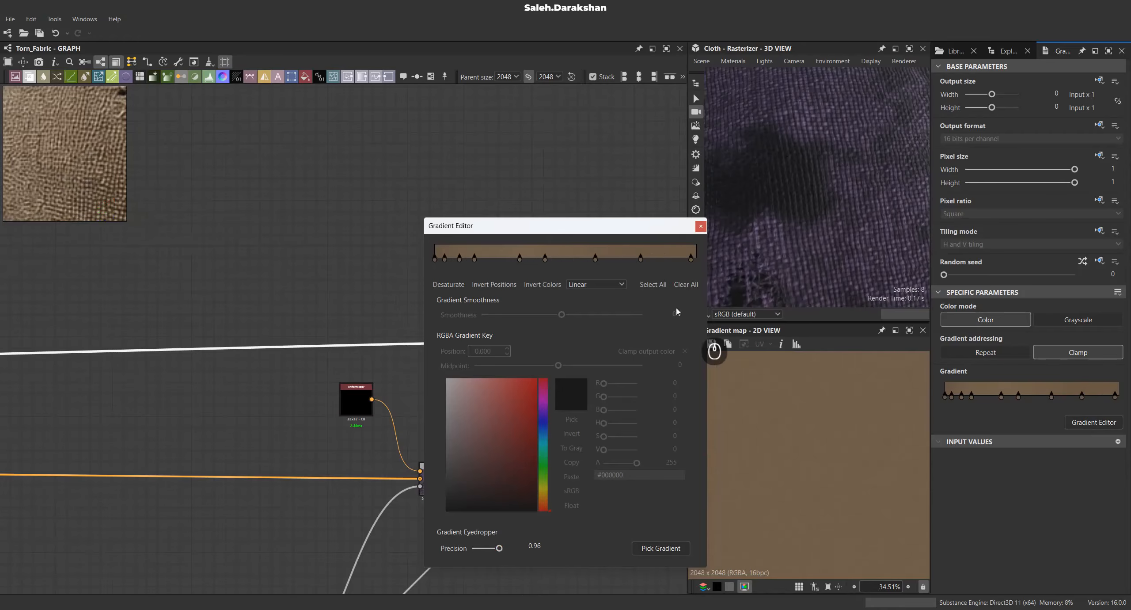
left_click(701, 226)
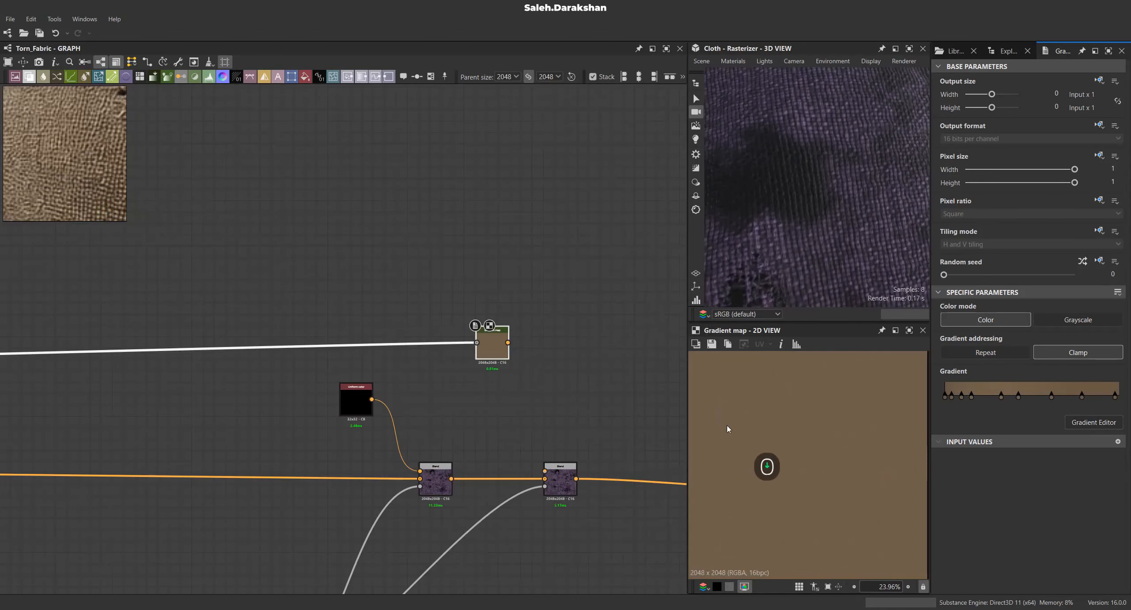
Connect the brown Gradient map to the second stain Blend's foreground and compare its output with the first stain Blend.
left_click_drag(487, 339, 545, 471)
double_click(562, 480)
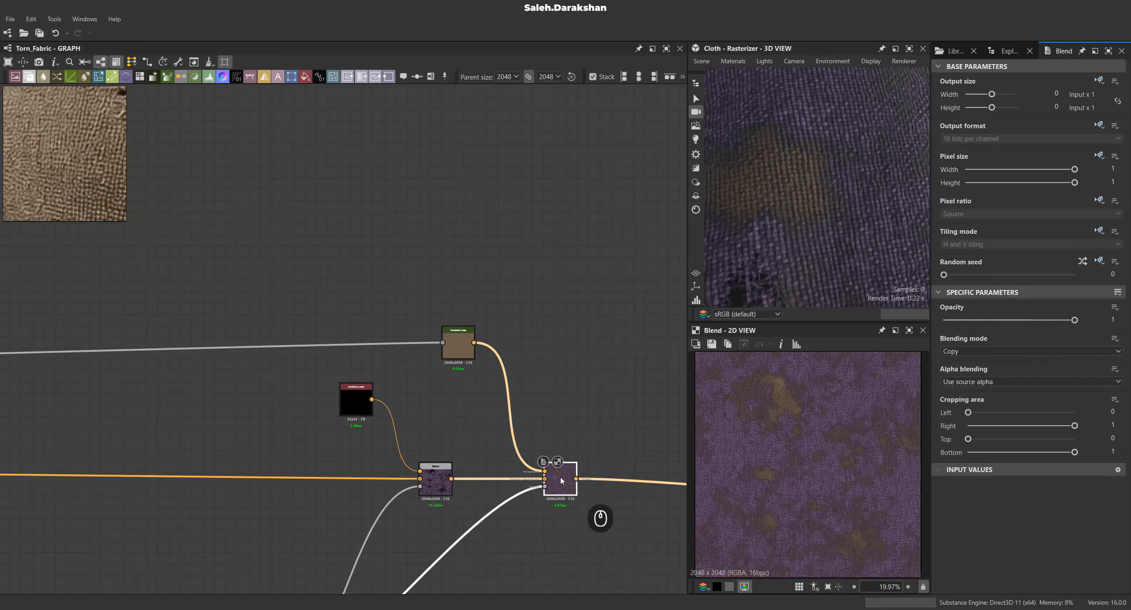
scroll(812, 402, "up", 6)
double_click(440, 478)
double_click(563, 479)
scroll(784, 442, "up", 4)
scroll(455, 446, "down", 2)
middle_click_drag(455, 451, 456, 366)
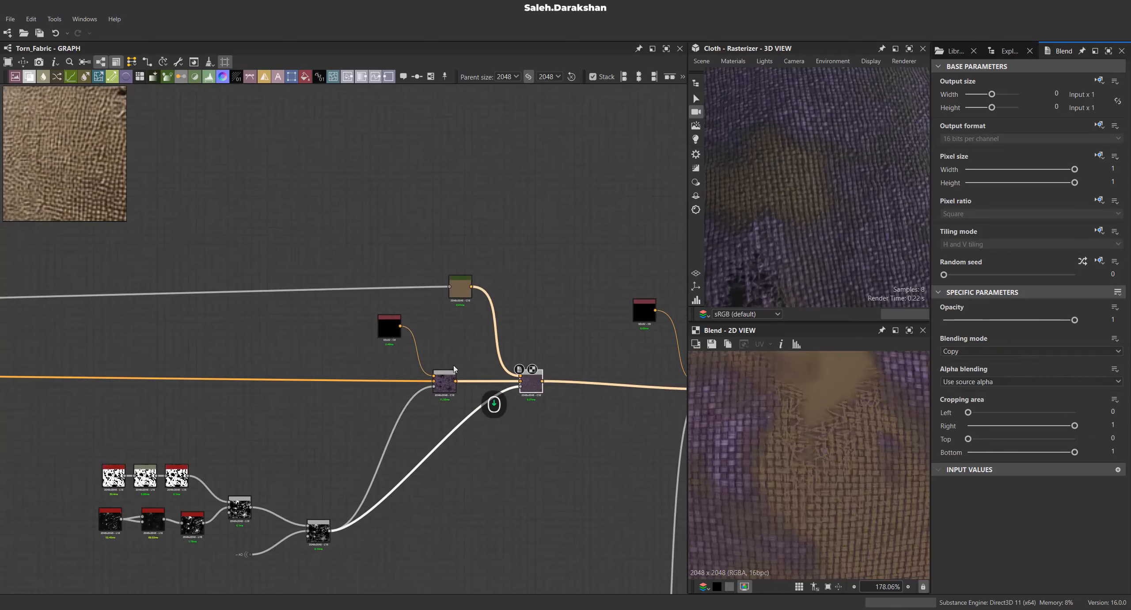
scroll(446, 381, "up", 3)
left_click_drag(429, 381, 584, 381, "shift")
scroll(768, 442, "down", 5)
scroll(799, 453, "up", 4)
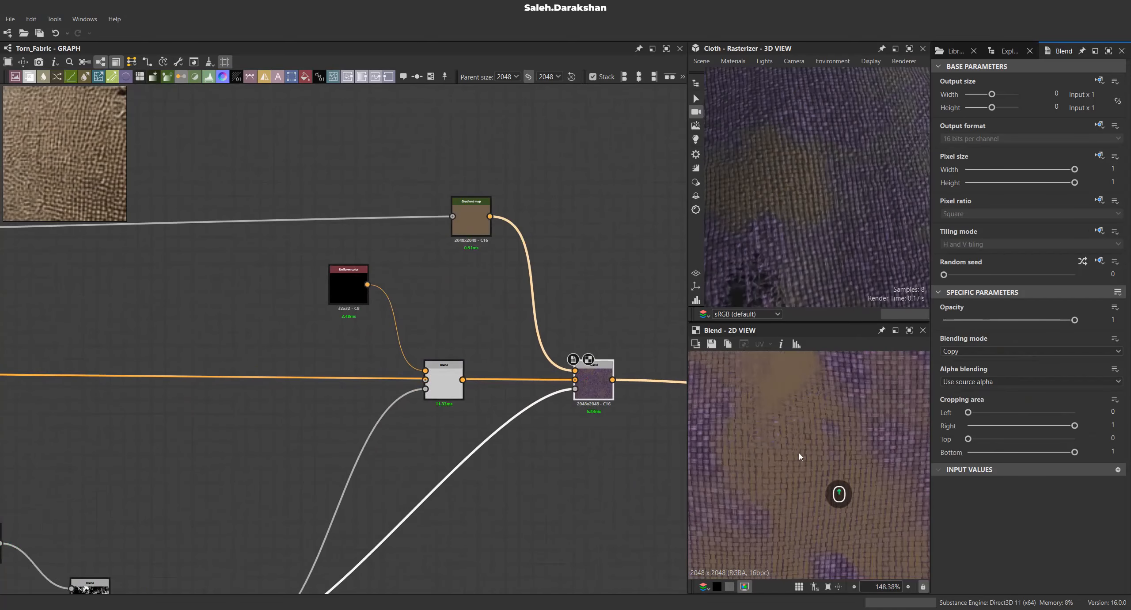
double_click(449, 373)
left_click_drag(440, 381, 441, 338)
double_click(599, 373)
scroll(806, 429, "down", 5)
scroll(804, 431, "up", 7)
key("ctrl+z")
key("ctrl+z")
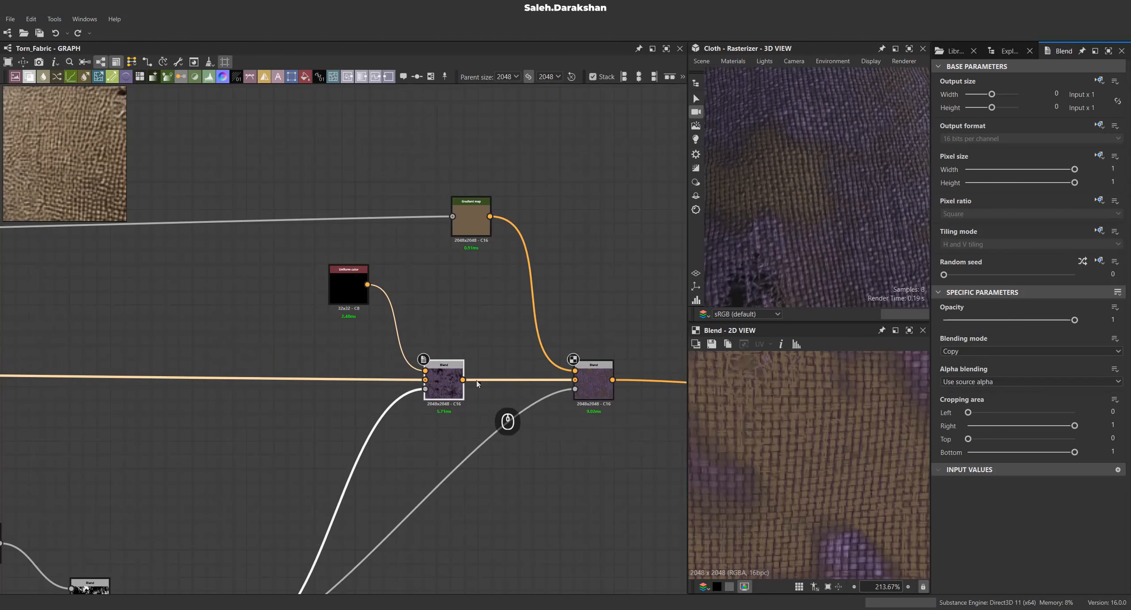
Examine the brown and dark stains across the base color texture and on the draped cloth.
scroll(818, 424, "down", 5)
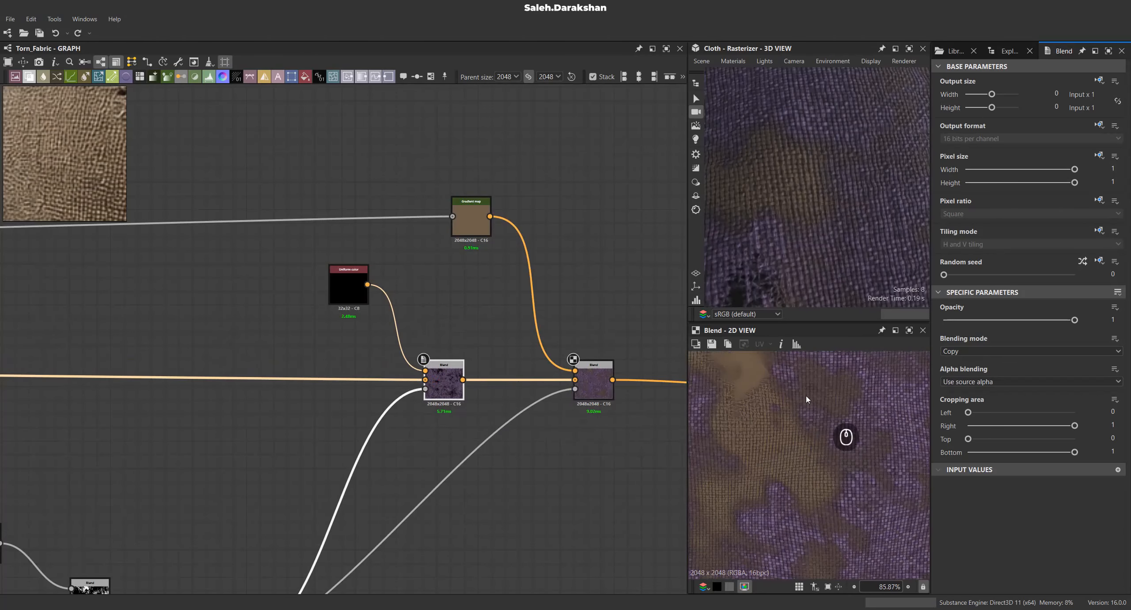
scroll(808, 399, "down", 5)
scroll(787, 216, "up", 5)
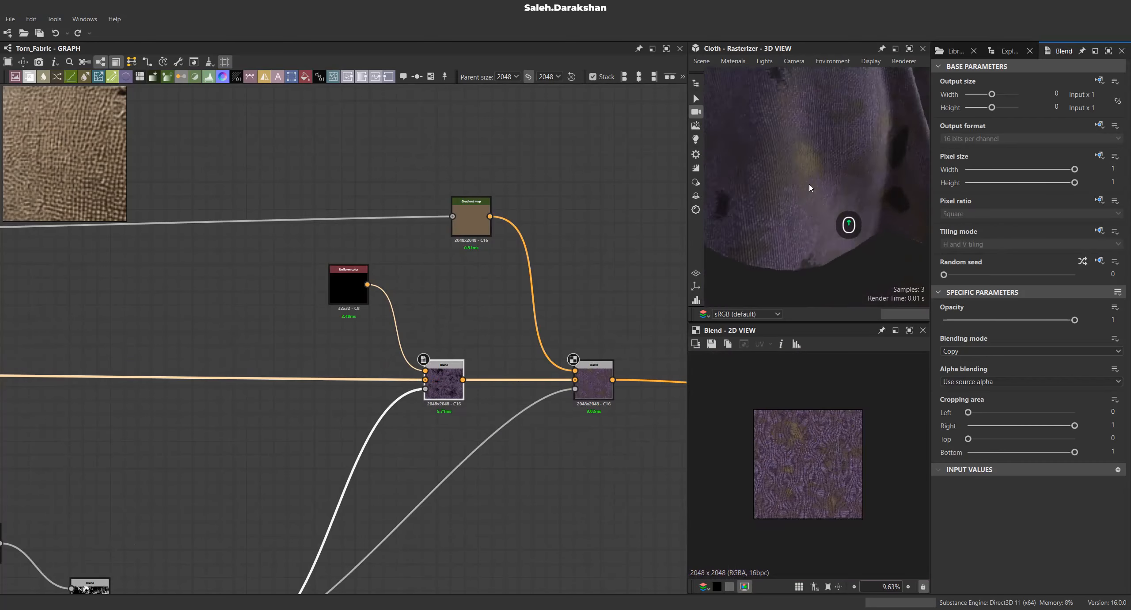
scroll(809, 185, "up", 5)
mouse_move(834, 213)
left_mouse_down()
mouse_move(818, 243)
mouse_move(826, 204)
left_mouse_up()
scroll(826, 204, "up", 3)
scroll(490, 301, "down", 8)
scroll(248, 311, "up", 8)
Sample a darker purple, RGB 70, 50, 93, for the lower Uniform color node from the purple fabric reference.
left_click(316, 285)
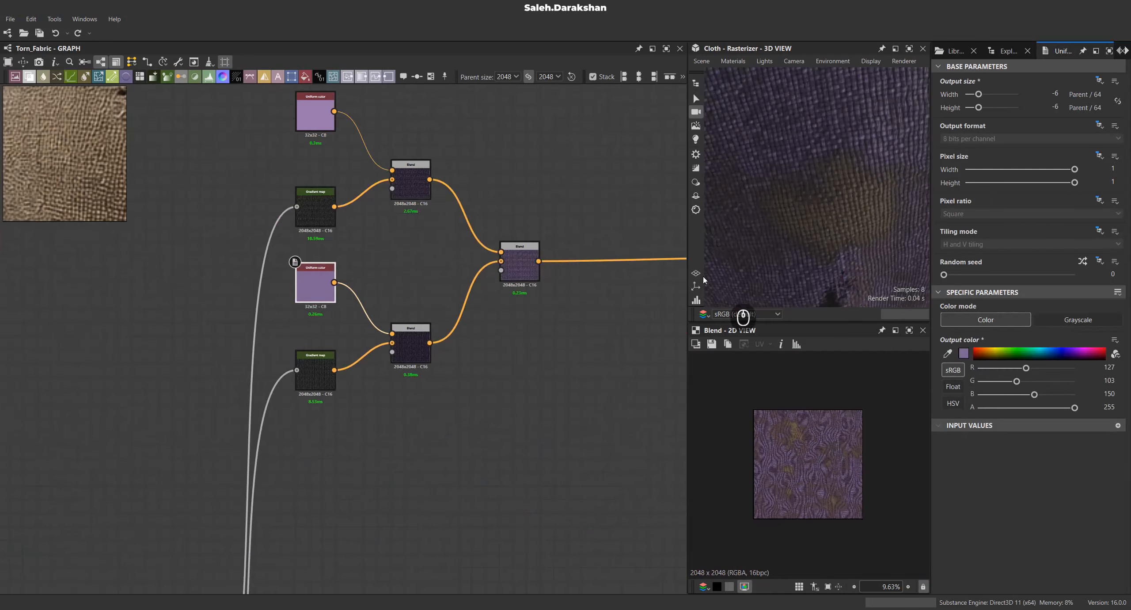
scroll(99, 179, "down", 5)
middle_click_drag(61, 149, 85, 154)
scroll(76, 158, "up", 5)
scroll(765, 441, "up", 10)
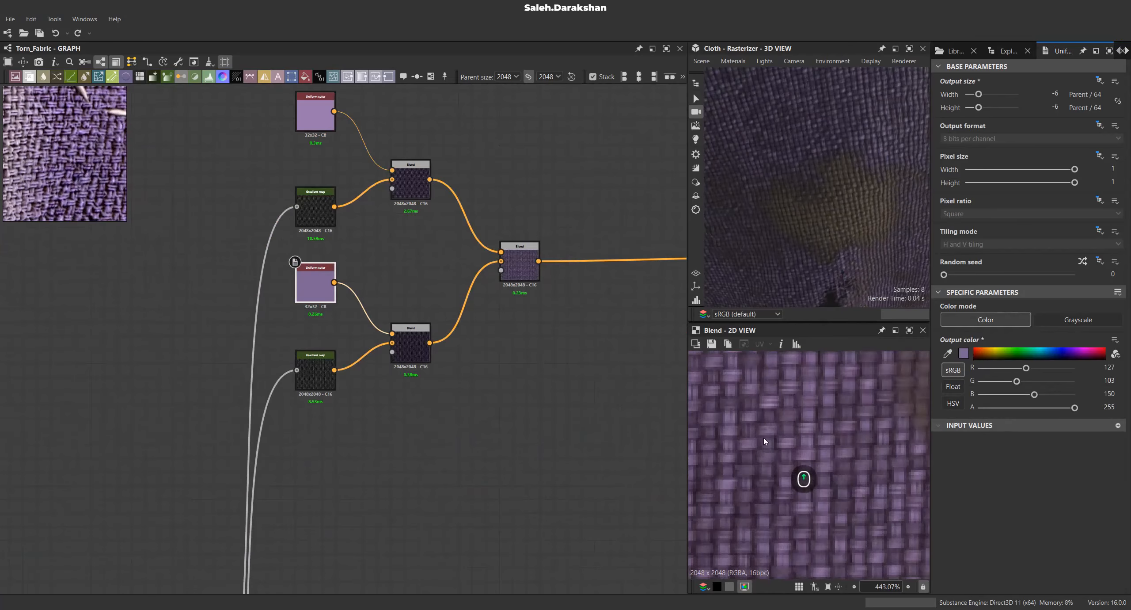
left_click(81, 168)
scroll(818, 209, "down", 5)
left_click_drag(818, 209, 864, 170)
scroll(864, 169, "up", 6)
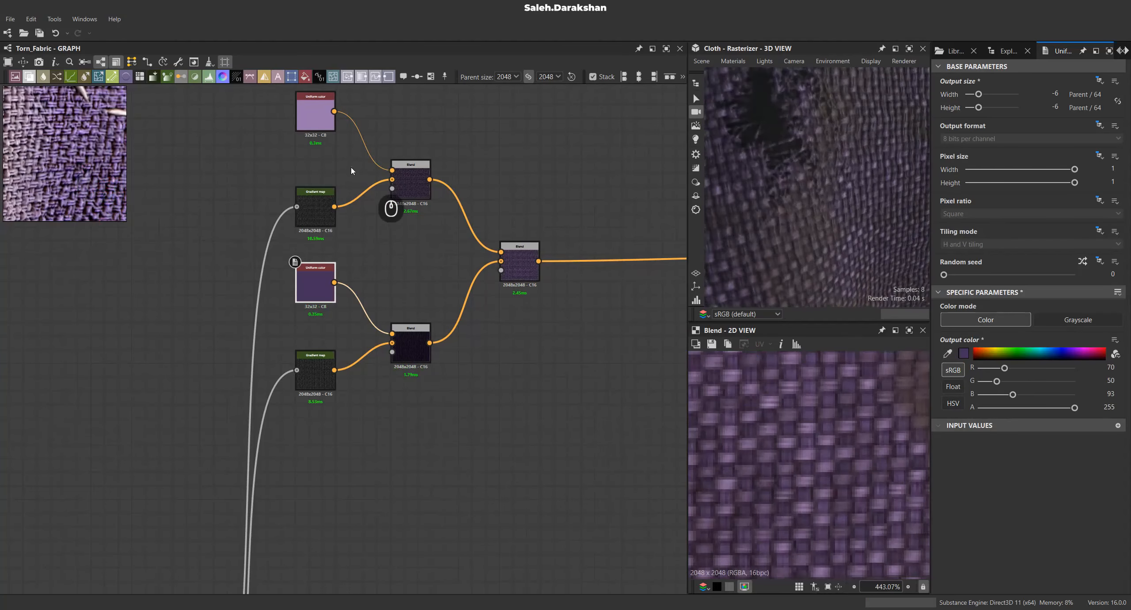
Sample a dark reddish purple, RGB 59, 38, 54, for the upper Uniform color node from the purple fabric reference.
middle_click_drag(352, 172, 356, 241)
left_click(326, 188)
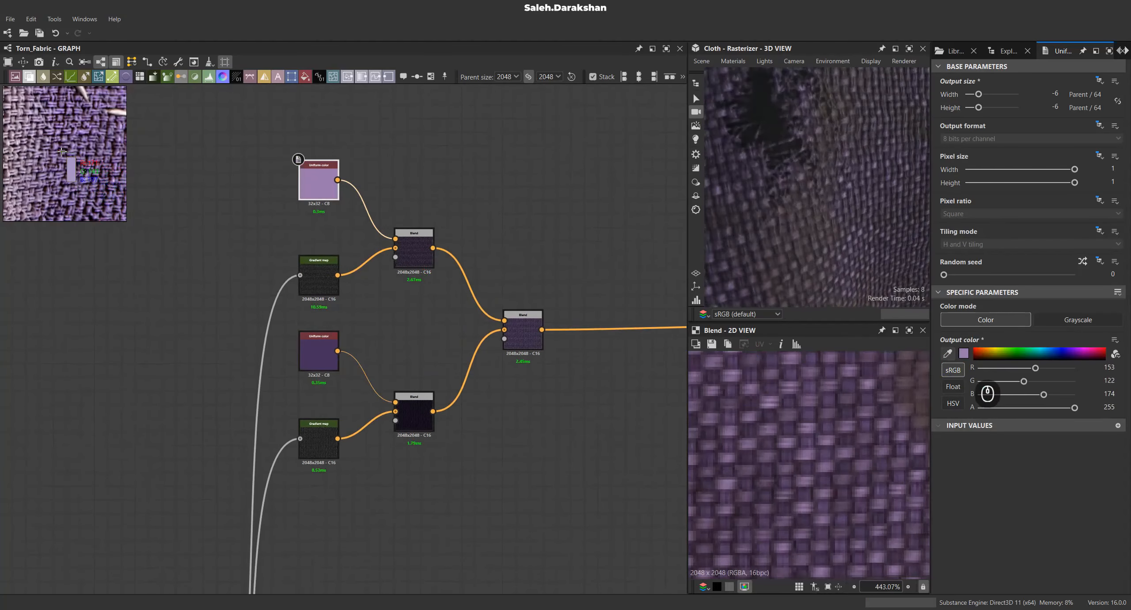
scroll(788, 227, "up", 5)
middle_click_drag(788, 227, 805, 170)
scroll(806, 170, "down", 7)
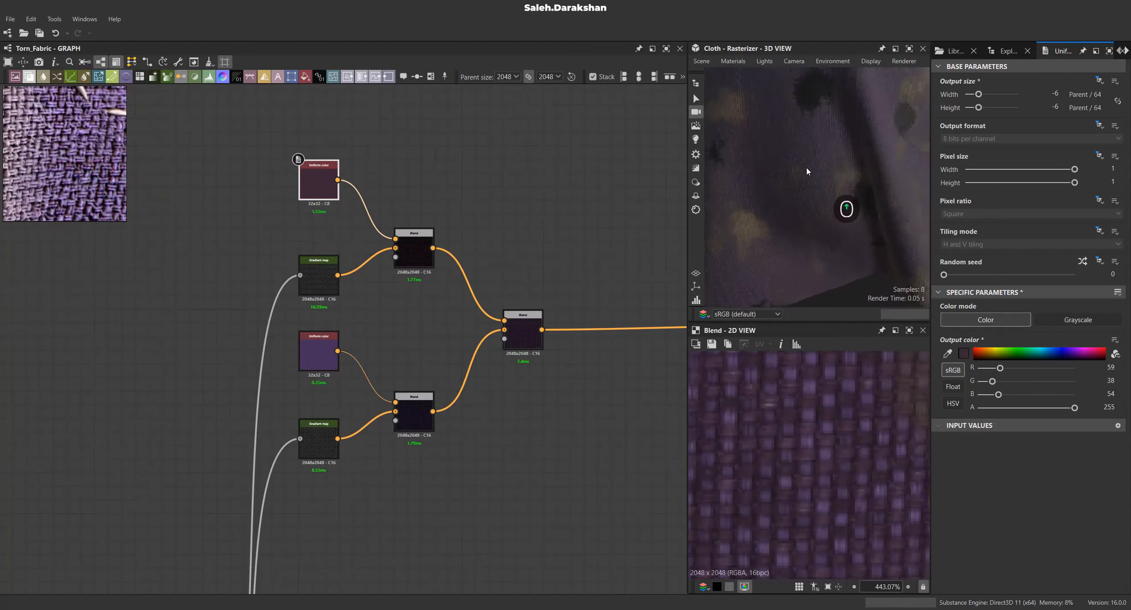
Inspect the recolored weave, stains and frayed hole on the 3D cloth from several distances and angles.
scroll(827, 182, "up", 5)
scroll(818, 204, "down", 3)
right_click_drag(818, 204, 813, 198, "shift")
scroll(814, 200, "up", 6)
left_click_drag(814, 200, 825, 190)
scroll(825, 189, "down", 4)
middle_click_drag(826, 189, 778, 199)
scroll(778, 199, "down", 3)
left_click_drag(778, 199, 802, 208)
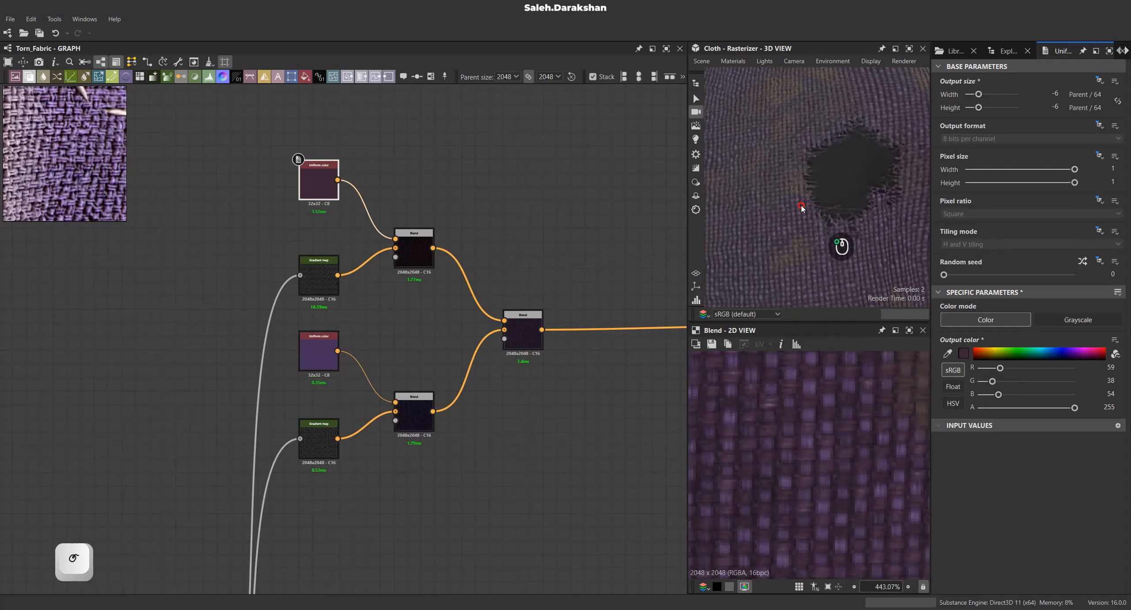
scroll(802, 208, "up", 5)
Add a Curvature smooth node in the free space below the base color connection.
key("space")
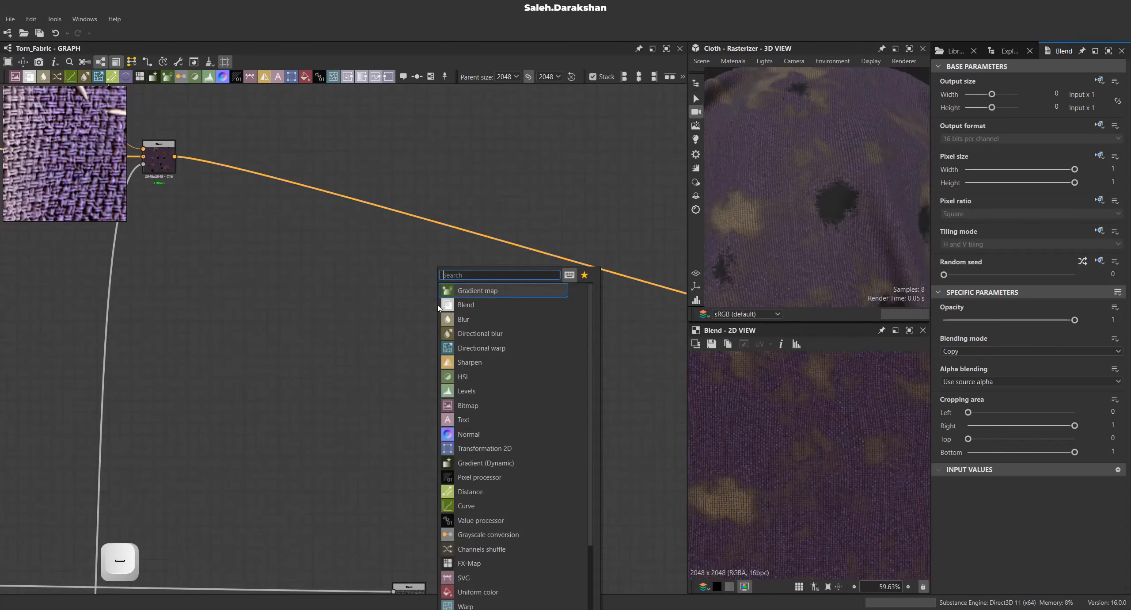
type("cur")
key("Down")
key("Down")
key("Return")
left_click(949, 333)
left_click(954, 343)
scroll(366, 332, "up", 3)
Place a Dot node linked to the Normal portal at the Curvature smooth node's input and view the curvature result.
left_click_drag(416, 79, 509, 335)
scroll(369, 334, "up", 2)
left_click(1005, 126)
left_click(1005, 145)
double_click(510, 336)
scroll(869, 513, "up", 5)
Add an Auto levels node on the first output of the Curvature smooth node.
middle_click_drag(464, 383, 284, 468)
scroll(284, 468, "down", 2)
left_click_drag(381, 423, 437, 427)
type("au")
left_click(487, 306)
scroll(731, 424, "up", 1)
middle_click_drag(496, 454, 432, 471)
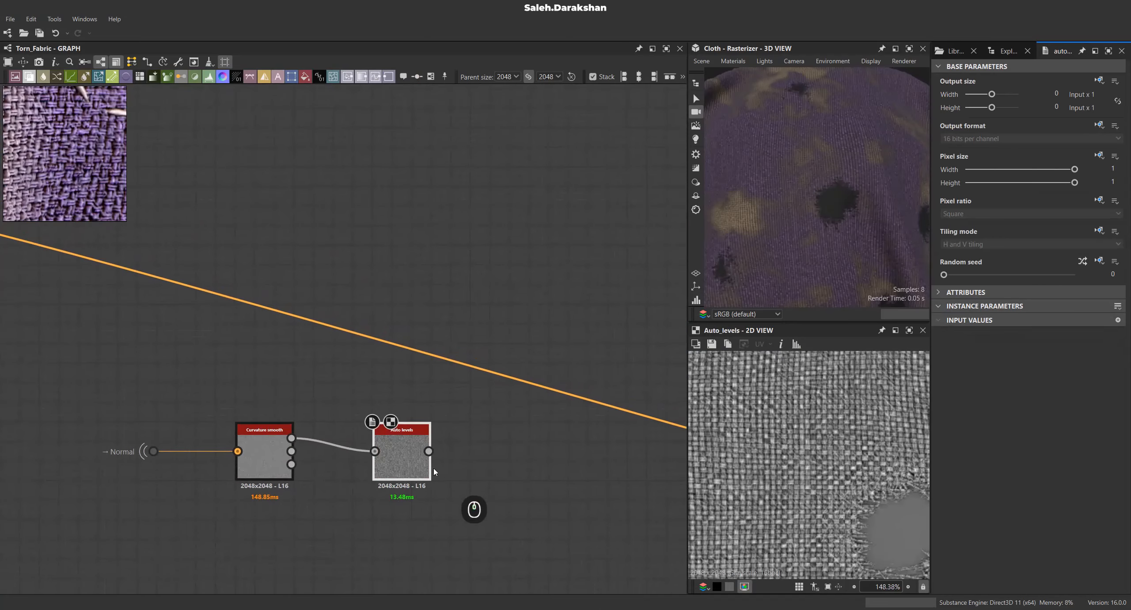
Add a Gradient map node after Auto levels to convert the curvature to color.
left_click_drag(429, 452, 491, 445)
type("gra")
left_click(546, 290)
scroll(424, 462, "down", 2)
Insert a Blend node into the base color connection and connect the curvature Gradient map to its foreground.
left_click(442, 401)
key("space")
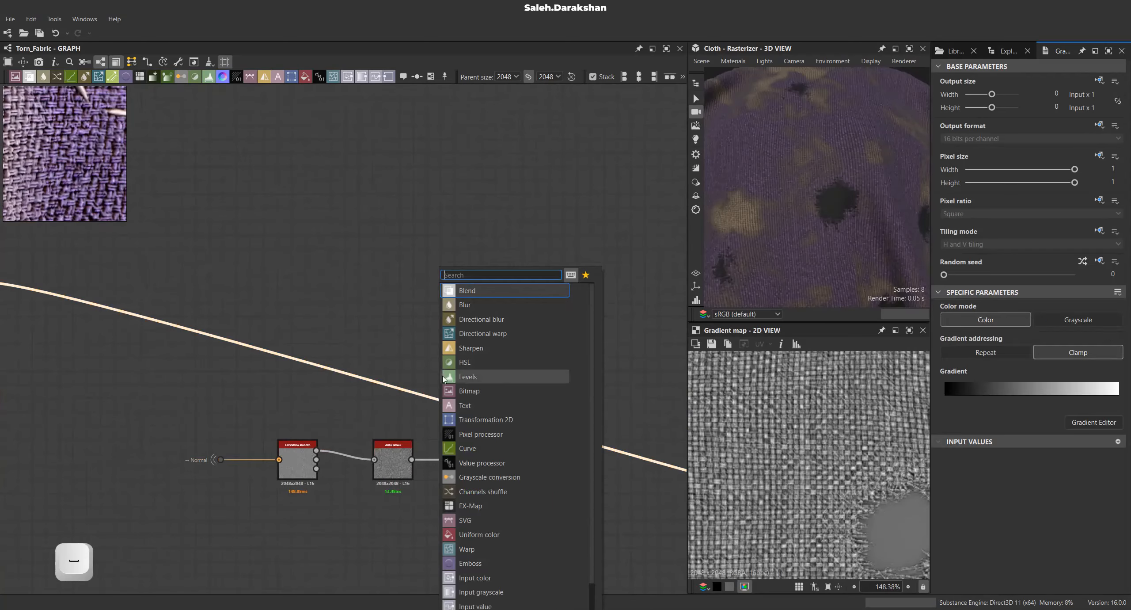
left_click(512, 289)
left_click_drag(341, 379, 544, 368)
left_click_drag(494, 459, 525, 355)
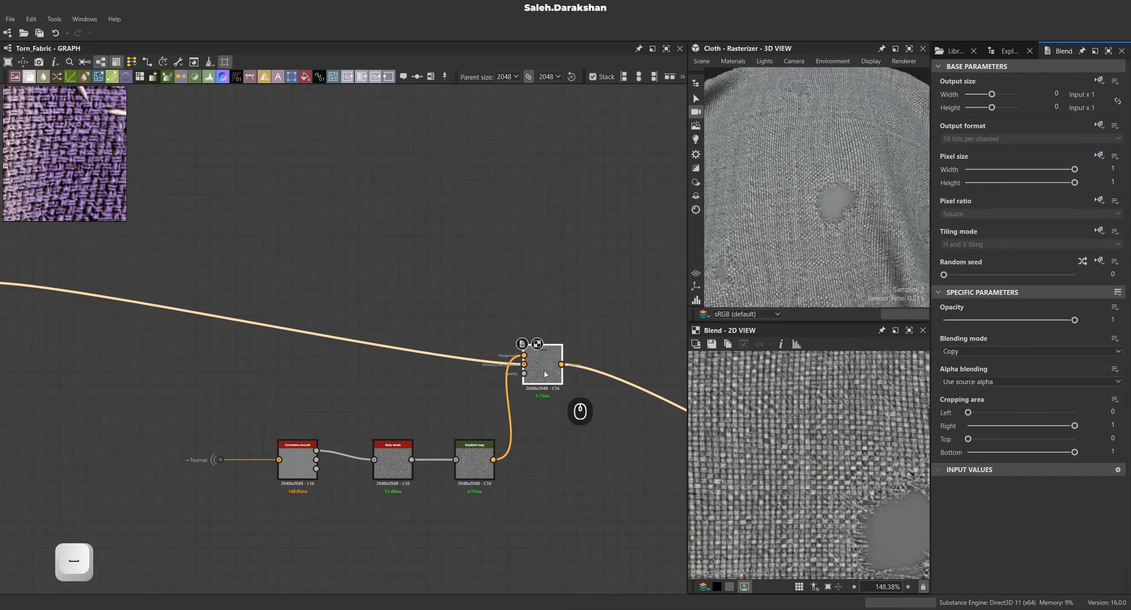
Set the curvature Blend to Overlay mode with an opacity of 0.3.
left_click(976, 356)
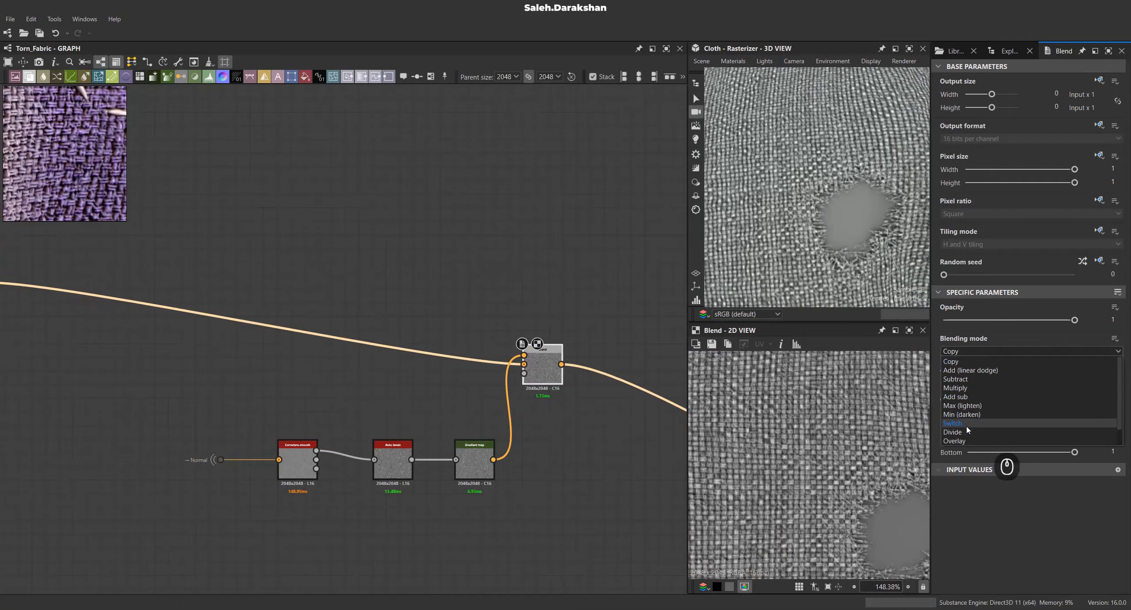
left_click(970, 427)
left_click_drag(1061, 318, 982, 321)
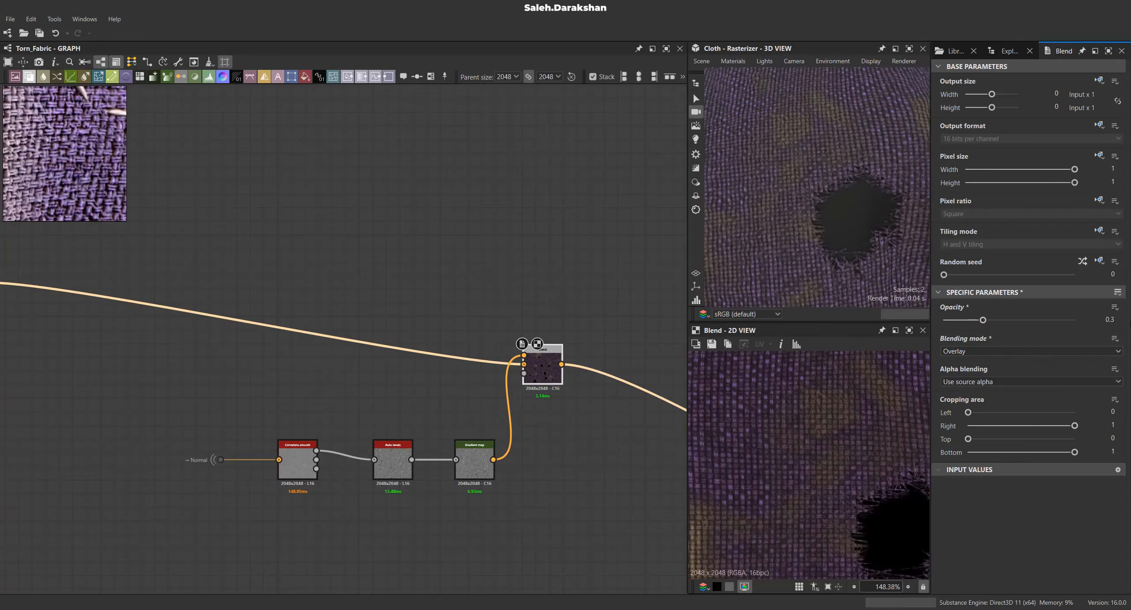
Compare the curvature-overlaid base color with the preceding Blend around the torn hole.
scroll(796, 421, "up", 3)
scroll(509, 367, "down", 5)
scroll(335, 340, "up", 5)
double_click(239, 315)
scroll(790, 428, "up", 1)
middle_click_drag(918, 451, 861, 439)
middle_click_drag(641, 394, 387, 346)
scroll(790, 470, "down", 5)
scroll(818, 417, "up", 5)
scroll(828, 419, "down", 3)
scroll(804, 460, "up", 3)
scroll(207, 330, "down", 4)
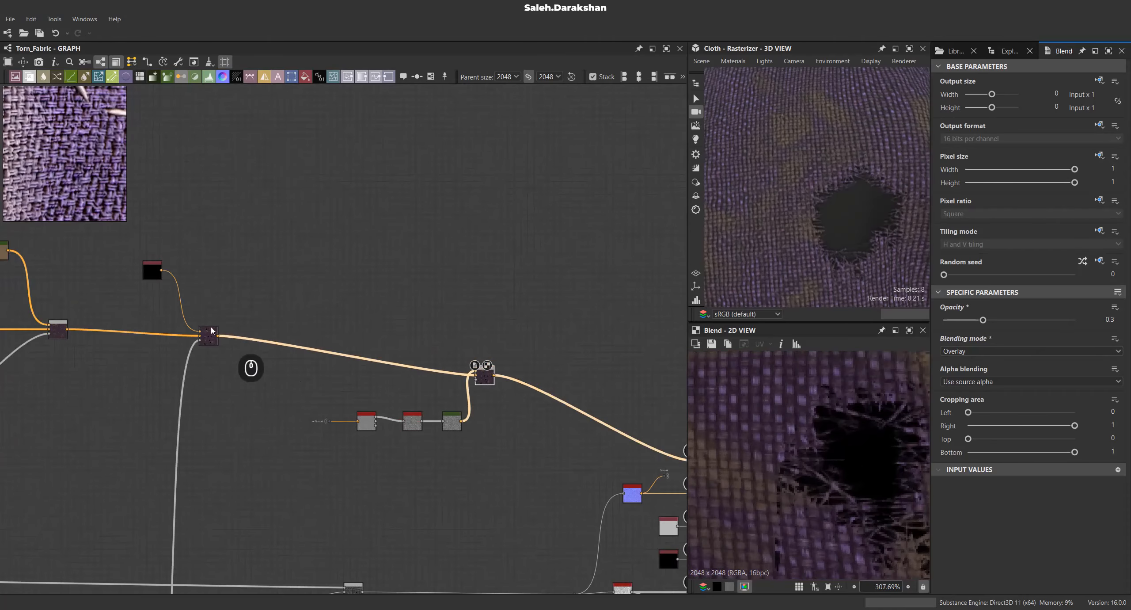
Move the base color output node up, roughly level with the curvature Blend.
scroll(530, 398, "down", 2)
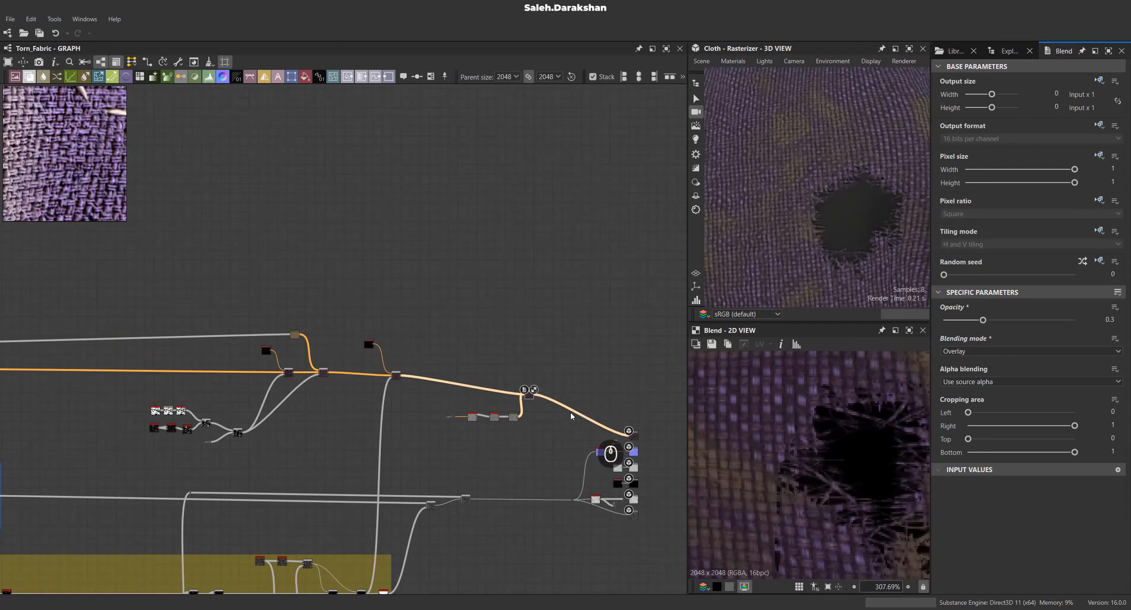
scroll(561, 416, "down", 2)
scroll(530, 442, "up", 5)
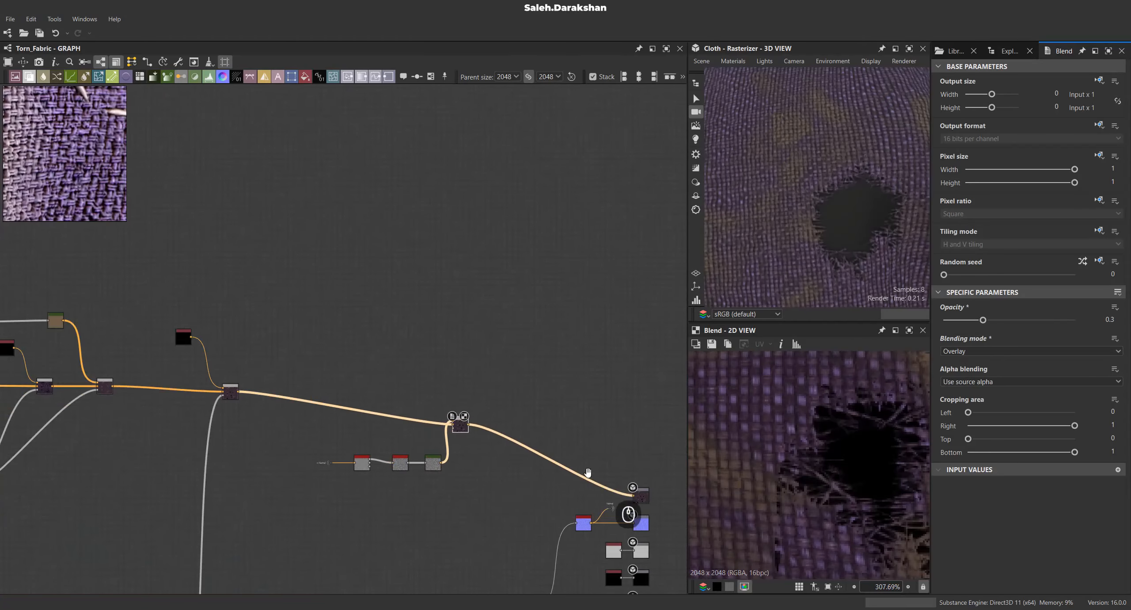
scroll(469, 432, "down", 2)
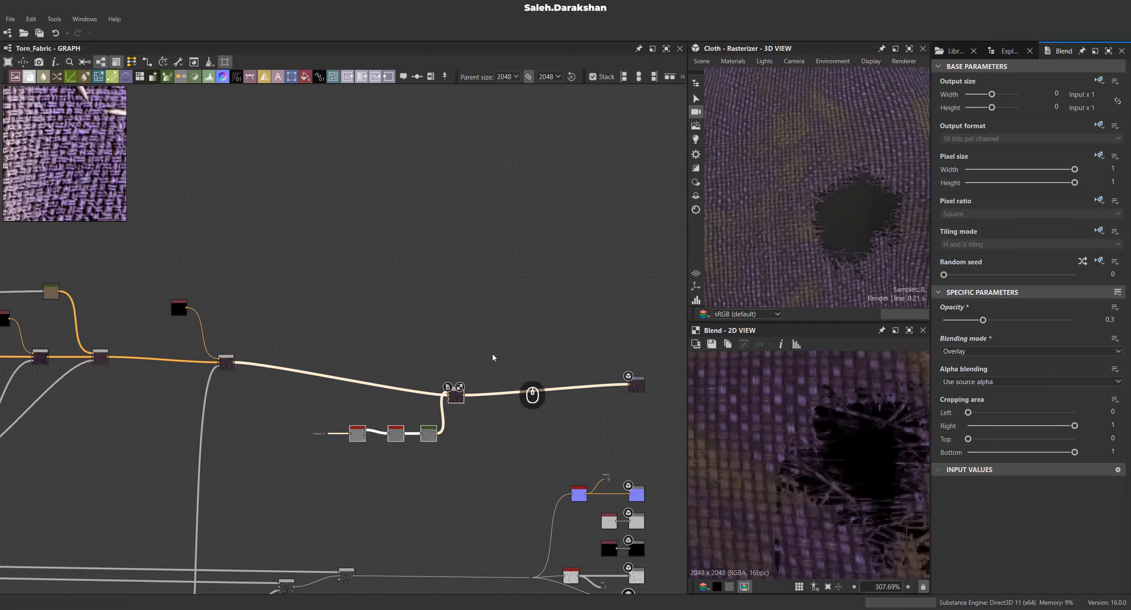
scroll(486, 397, "up", 4)
Add a Dust mask generator node near the curvature Blend.
key("space")
type("du")
key("Down")
key("Down")
key("Return")
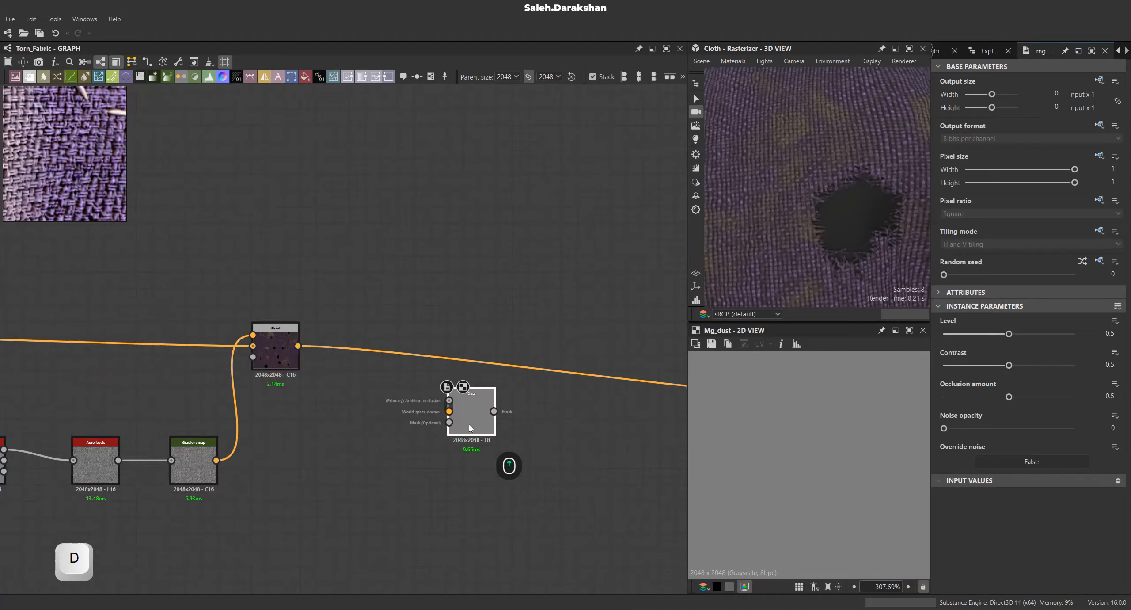
Connect the Normal portal to the Dust node's World space normal input and place the node above the base color chain.
scroll(509, 407, "up", 2)
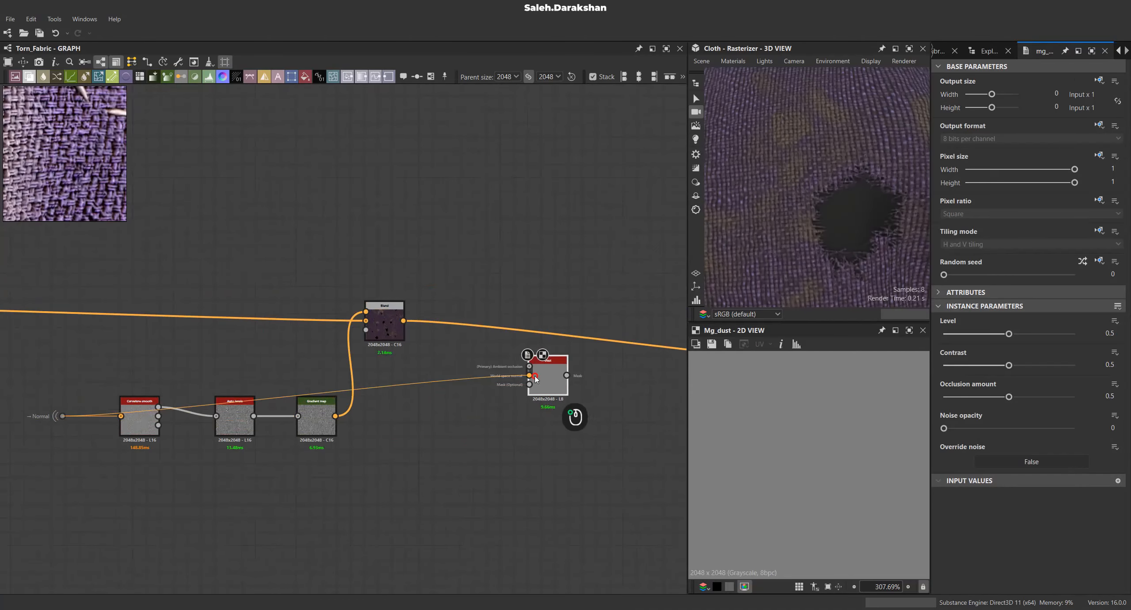
left_click_drag(536, 379, 252, 225)
middle_click_drag(252, 225, 340, 311)
scroll(341, 311, "up", 3)
scroll(526, 313, "down", 3)
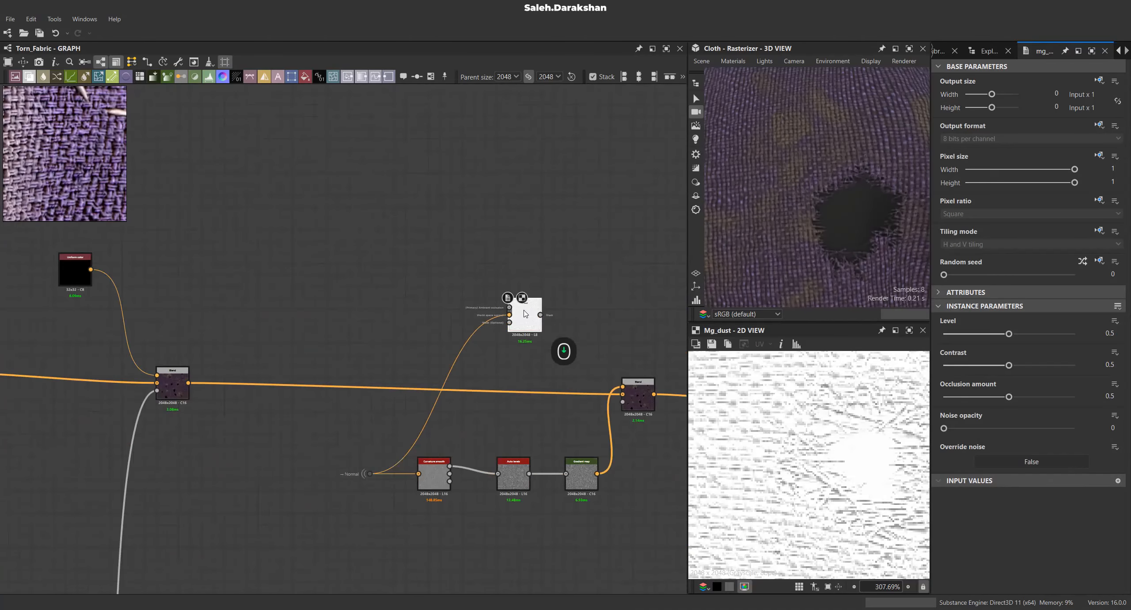
Add a Dot node linked to the AO portal and connect it to the Dust node's Ambient occlusion input.
key("space")
left_click(433, 289)
scroll(451, 285, "up", 3)
left_click(998, 124)
left_click(997, 138)
left_click_drag(584, 319, 583, 317)
double_click(613, 336)
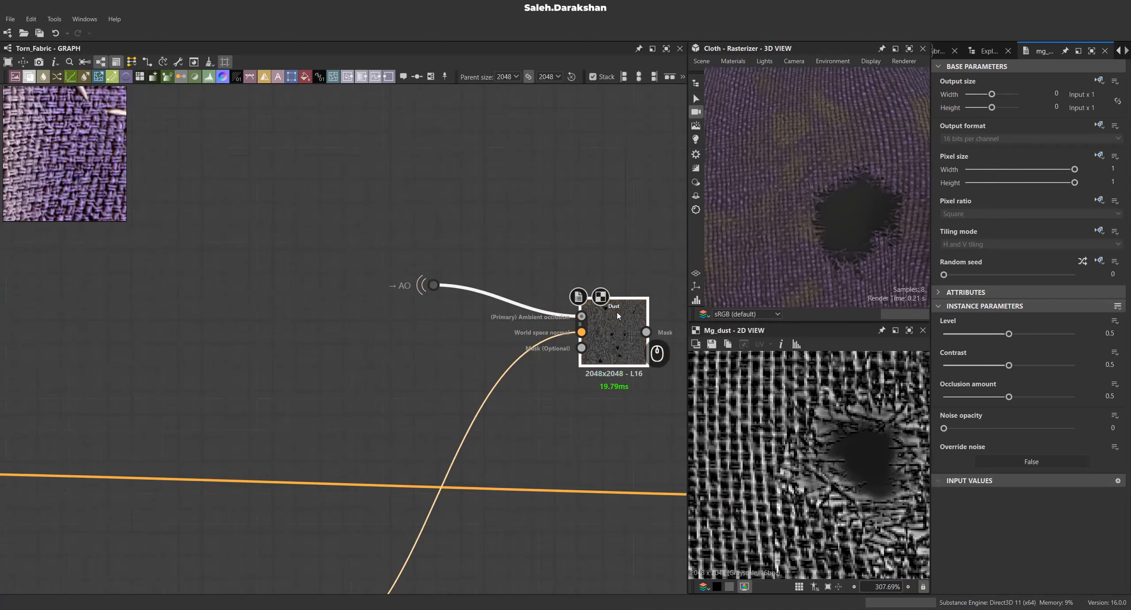
Set the Dust node's level to 0.65 and its contrast to 0.75.
left_click_drag(1009, 334, 1024, 334)
type(".65")
key("Return")
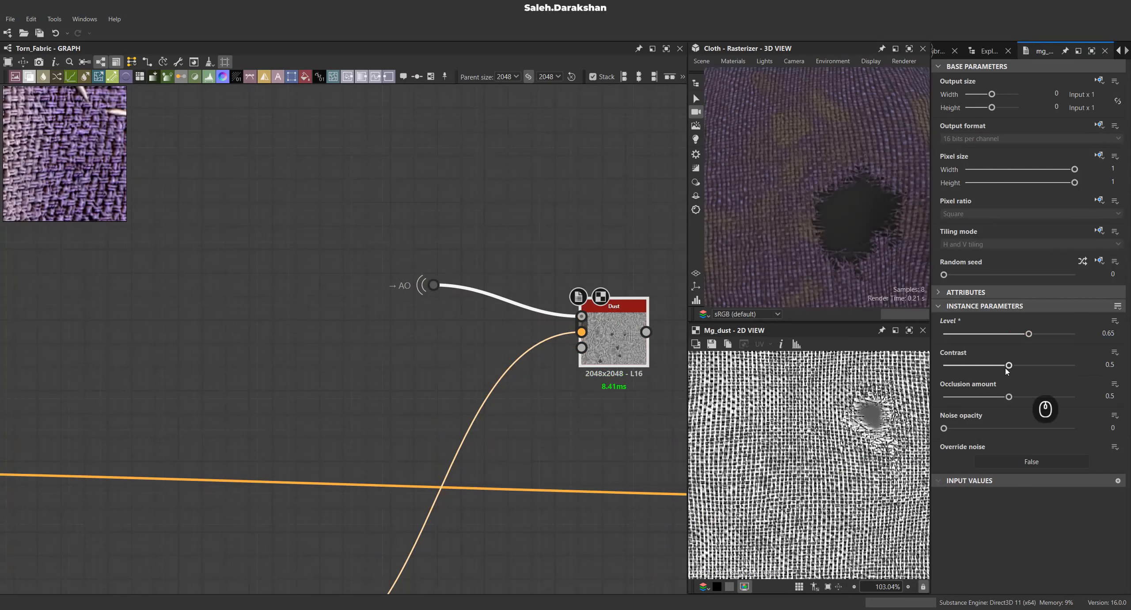
left_click_drag(1012, 369, 1016, 372)
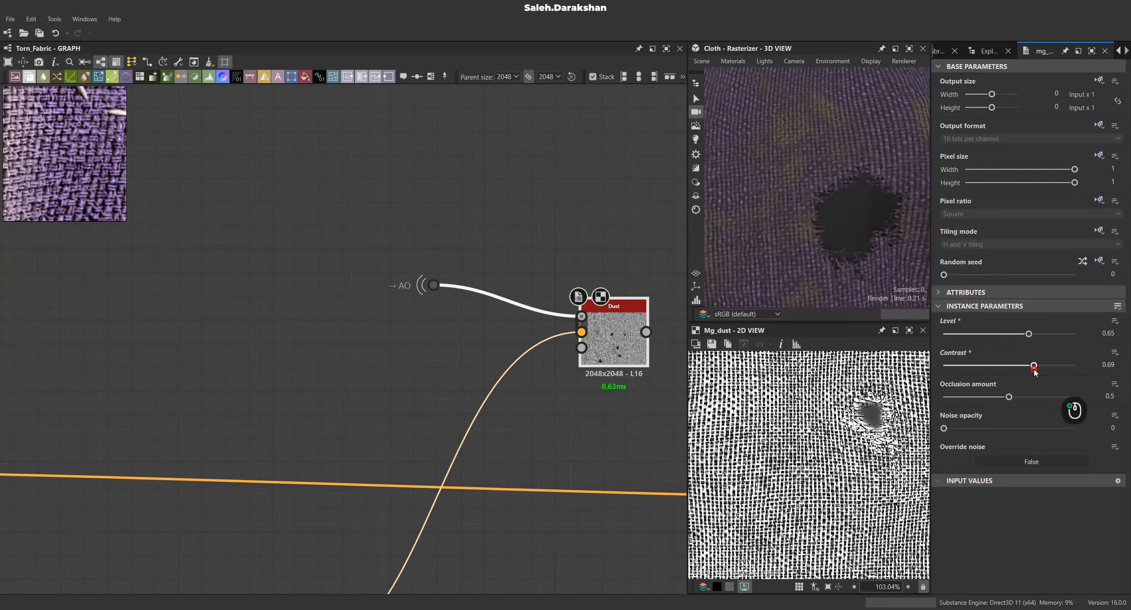
left_click(1124, 365)
type(".75")
key("Return")
middle_click_drag(574, 349, 327, 388)
scroll(464, 451, "down", 4)
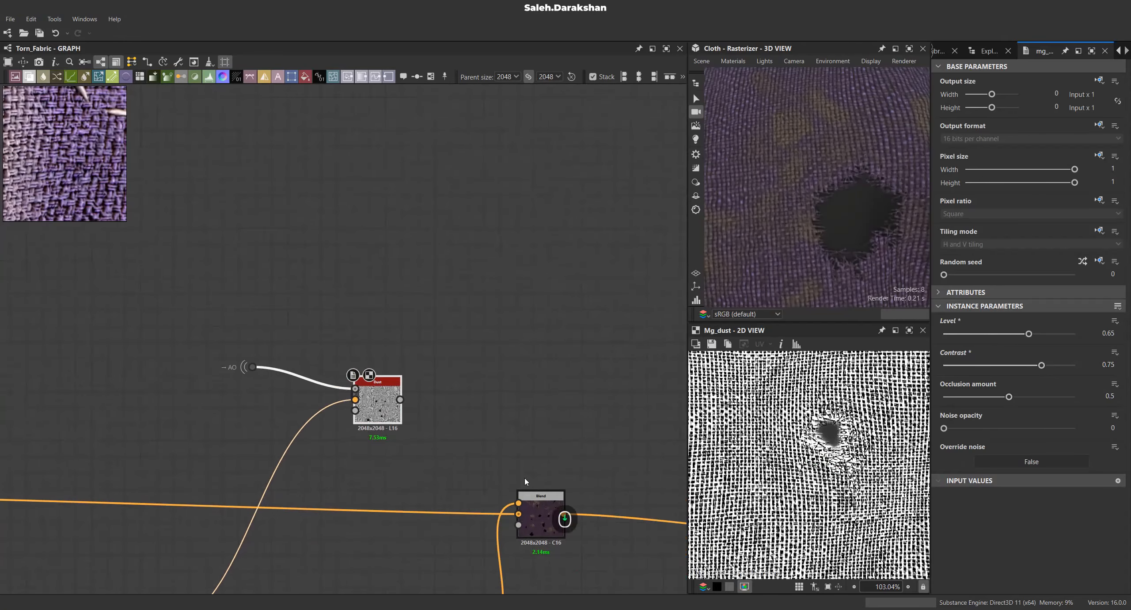
Create a Blend node fed by the curvature Blend's output and connect the Dust mask to its opacity.
left_click_drag(462, 457, 524, 277)
left_click(574, 291)
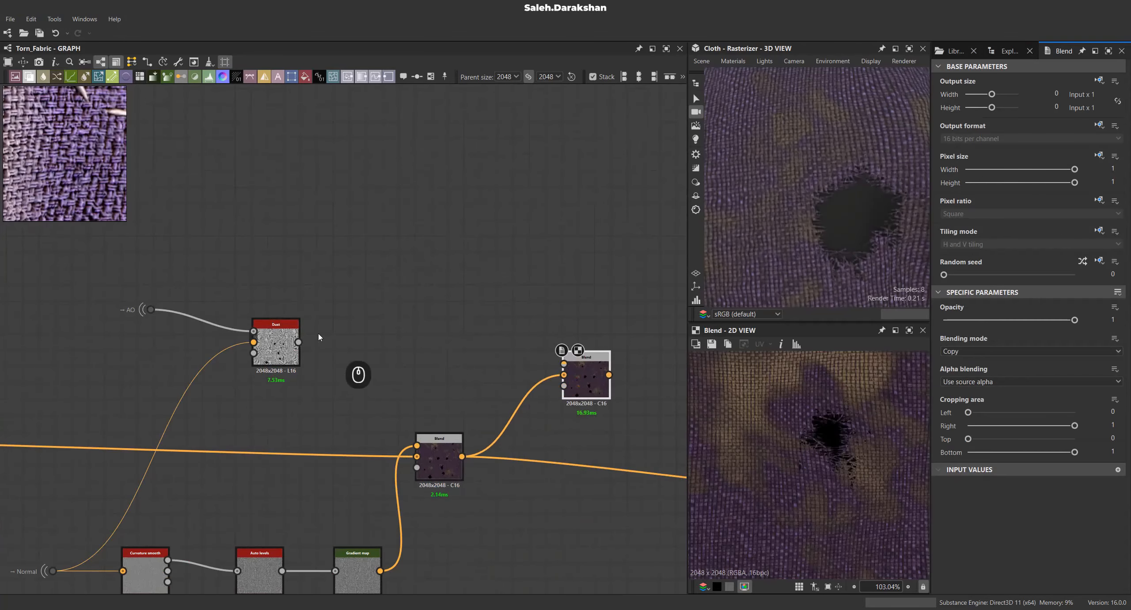
scroll(319, 291, "down", 5)
middle_click_drag(298, 309, 490, 298)
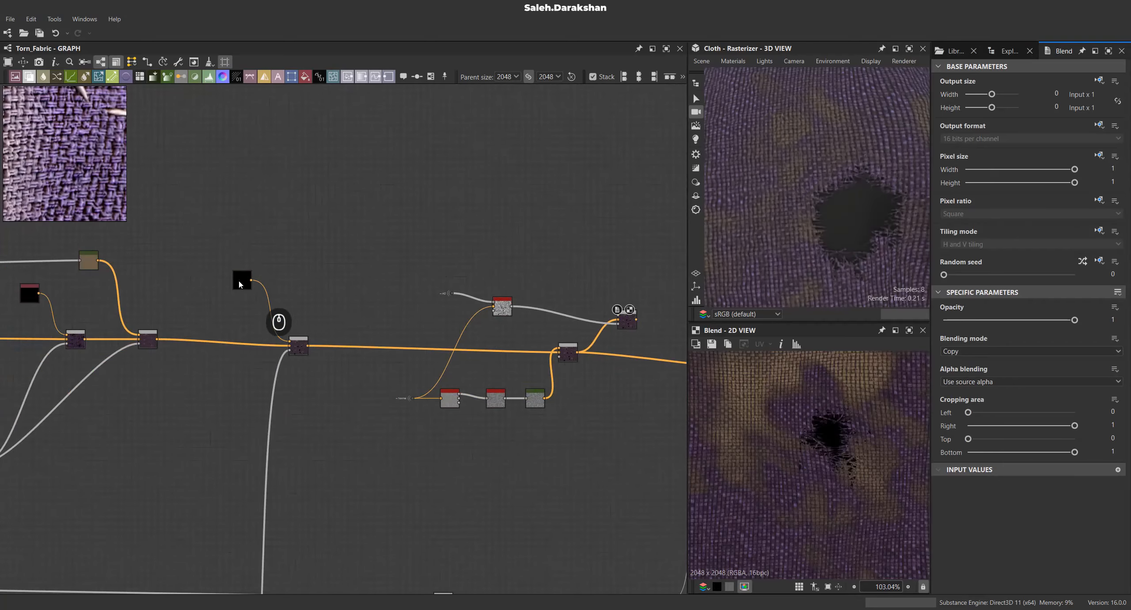
Duplicate the black Uniform color node and place the copy above the new dust Blend.
left_click(240, 282)
key("ctrl+d")
scroll(590, 282, "up", 5)
left_click_drag(639, 191, 591, 261)
middle_click_drag(603, 315, 456, 354)
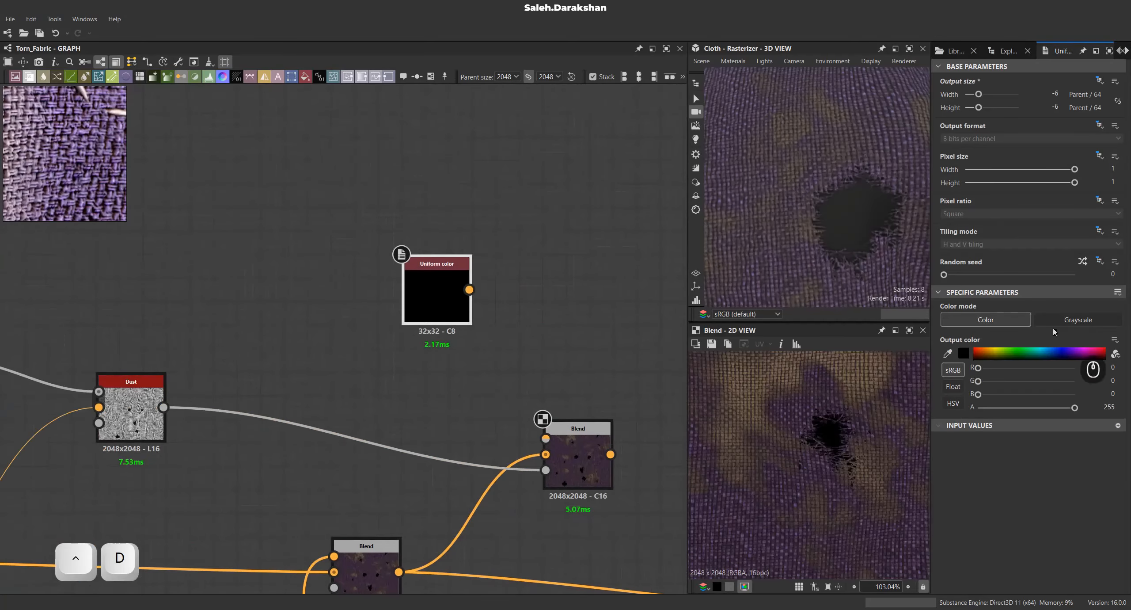
Pick the beige cloth color from the reference photo for the copied Uniform color and connect it to the dust Blend's foreground.
left_click(959, 355)
left_click(335, 568)
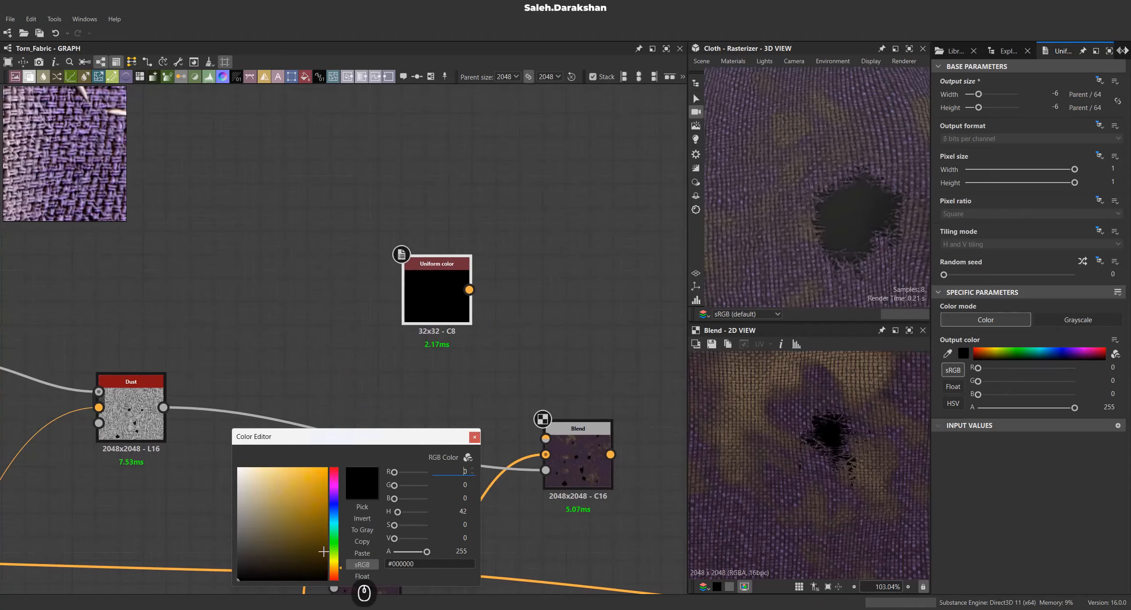
scroll(77, 188, "down", 6)
middle_click_drag(76, 188, 12, 186)
scroll(100, 172, "up", 5)
scroll(95, 168, "up", 4)
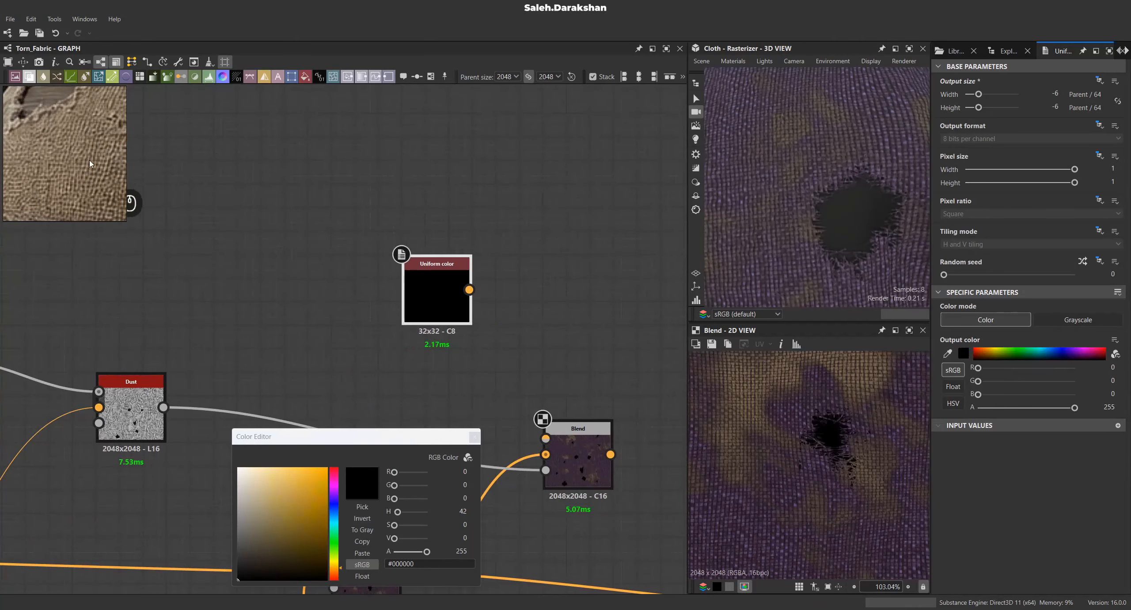
middle_click_drag(291, 378, 333, 343)
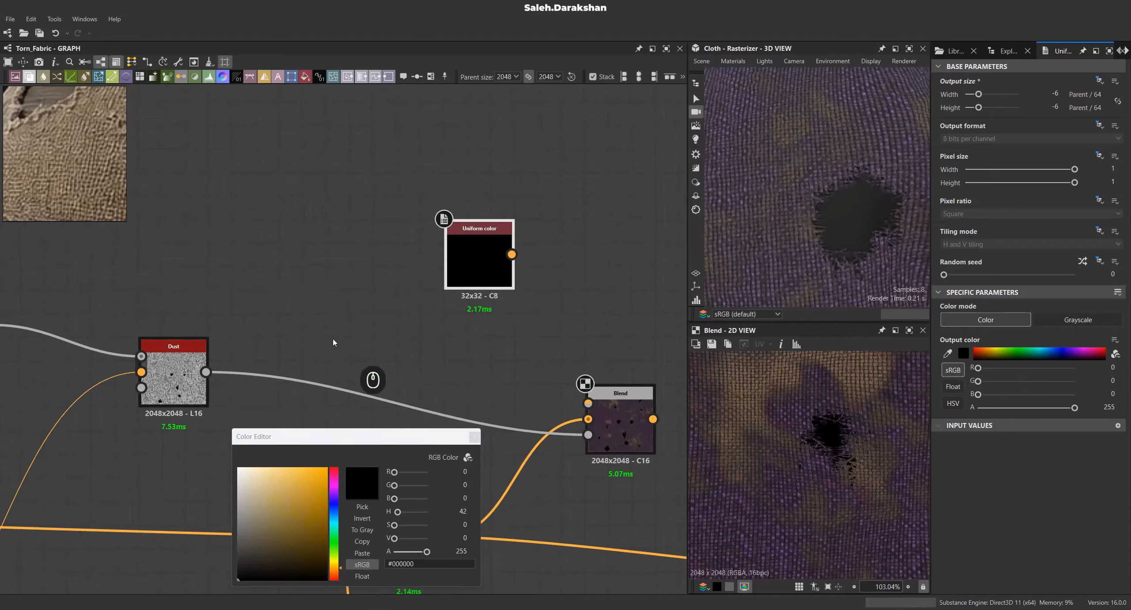
left_click(52, 153)
left_click(474, 436)
left_click_drag(511, 254, 588, 403)
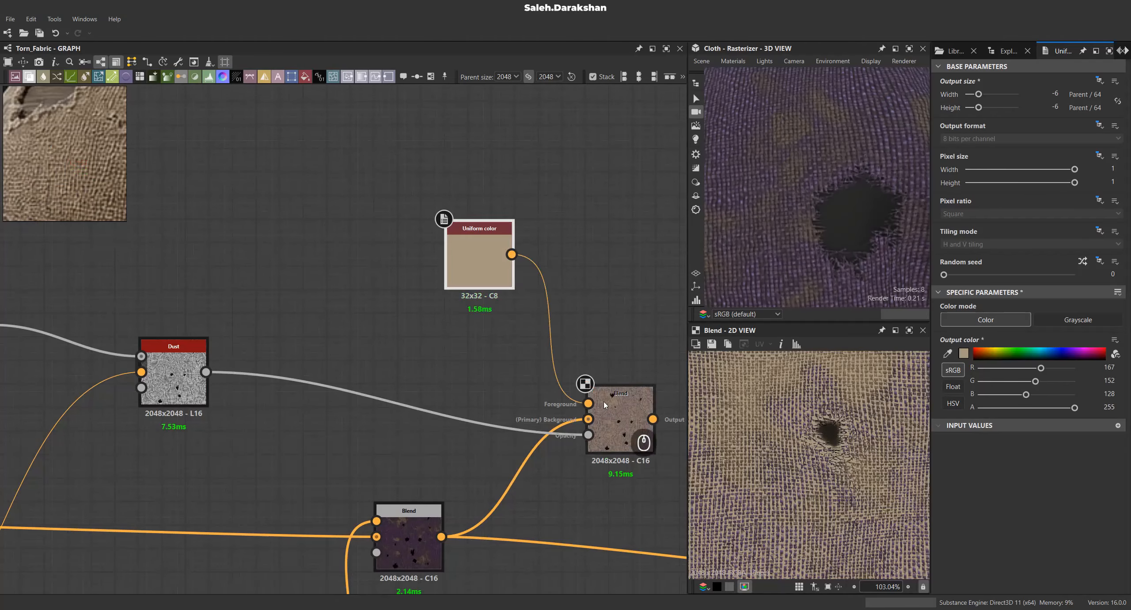
Set the dust Blend's opacity to 0.2 and compare it with the curvature Blend in the 2D view.
left_click(614, 400)
left_click(1111, 319)
type("0.2")
key("Return")
left_click(404, 513)
left_click(623, 398)
scroll(791, 442, "down", 4)
scroll(791, 441, "down", 3)
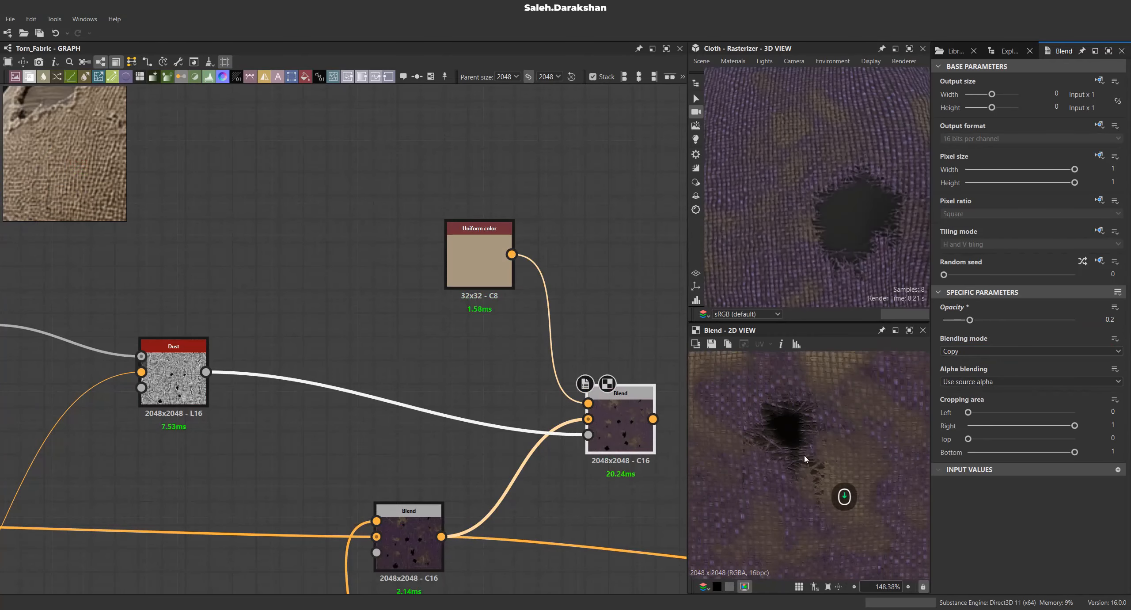
scroll(816, 436, "up", 10)
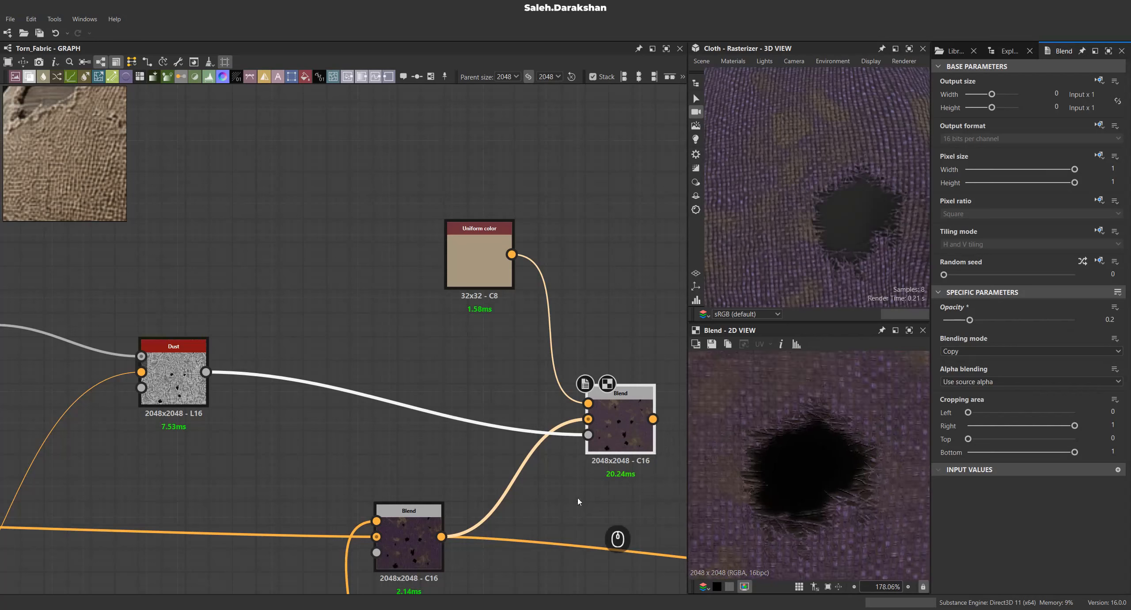
Reroute the base color output to come from the dust Blend instead of the curvature Blend.
scroll(835, 437, "down", 5)
scroll(480, 412, "down", 5)
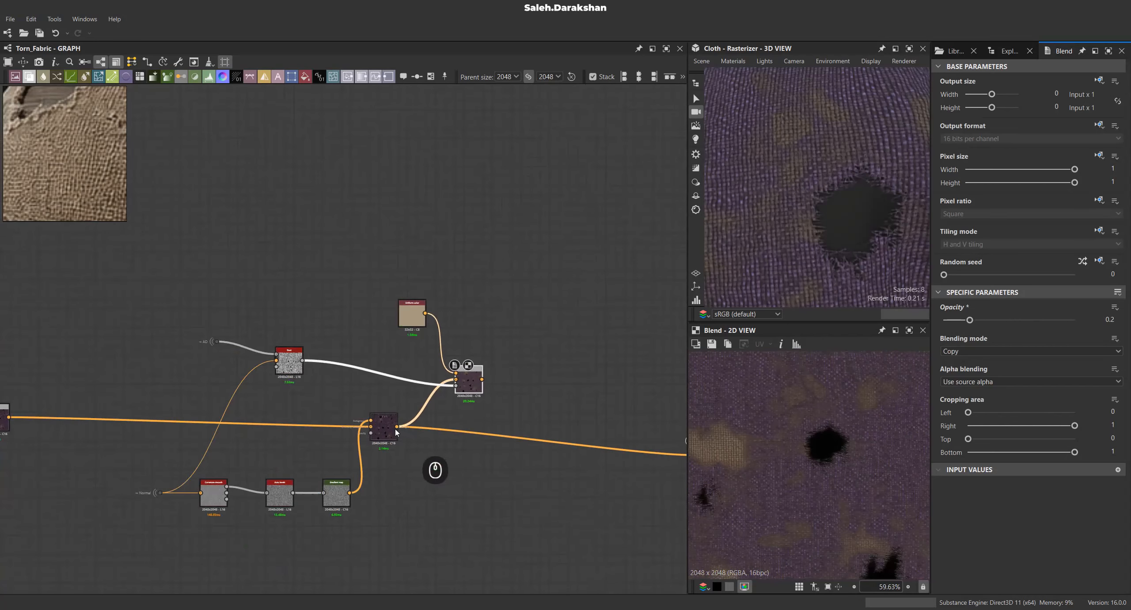
scroll(815, 157, "down", 3)
scroll(822, 183, "up", 5)
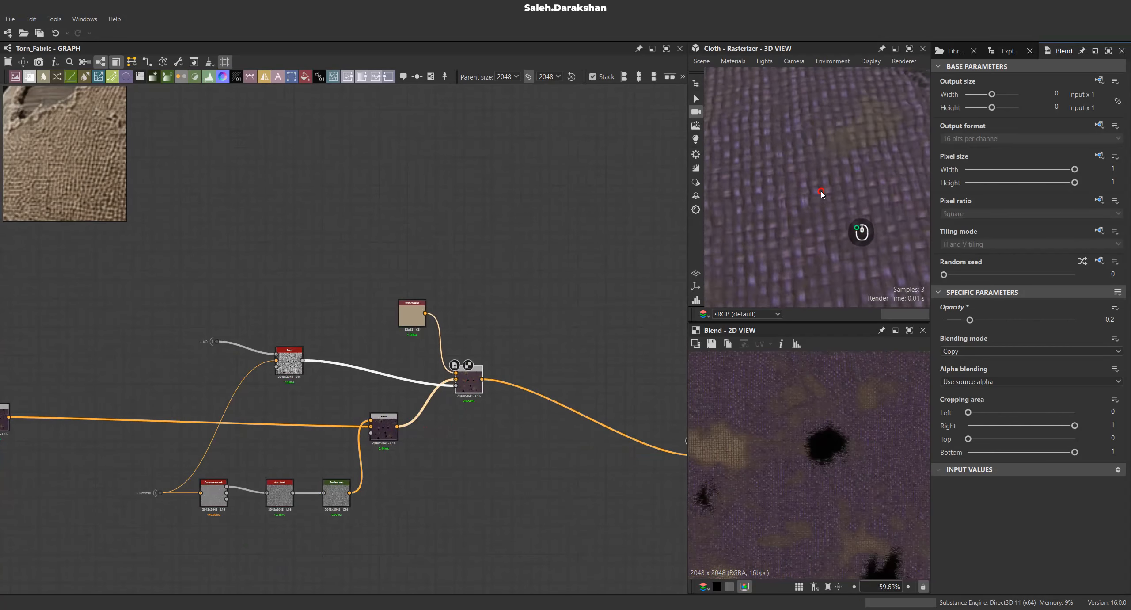
Darken and desaturate the dust Uniform color to #6c675e and set the dust Blend's opacity to 0.15.
double_click(408, 324)
left_click_drag(417, 555, 406, 558)
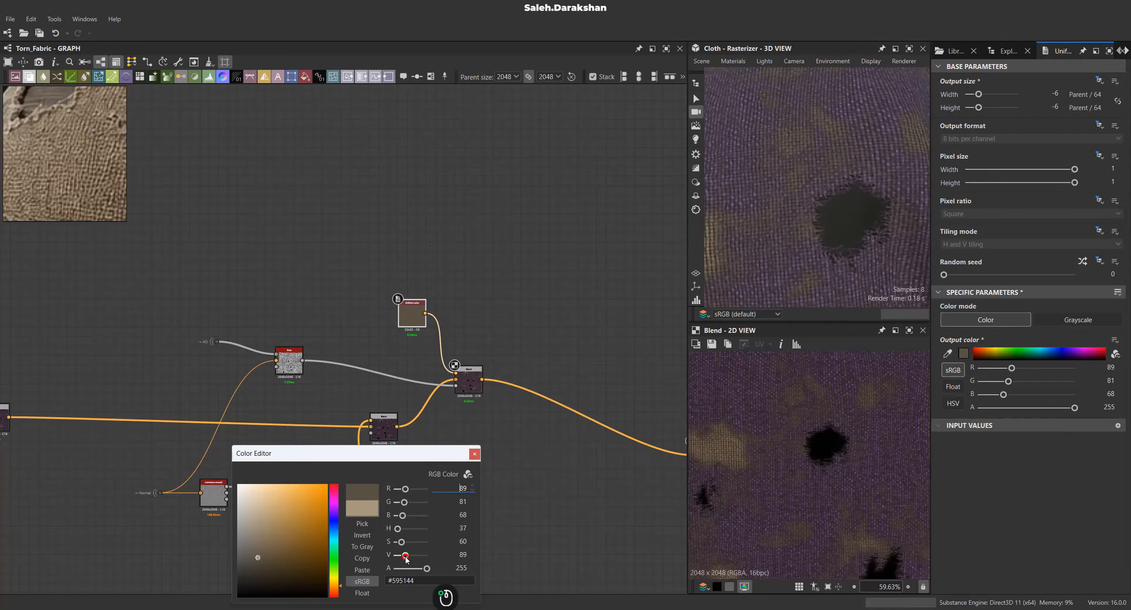
left_click_drag(258, 556, 249, 549)
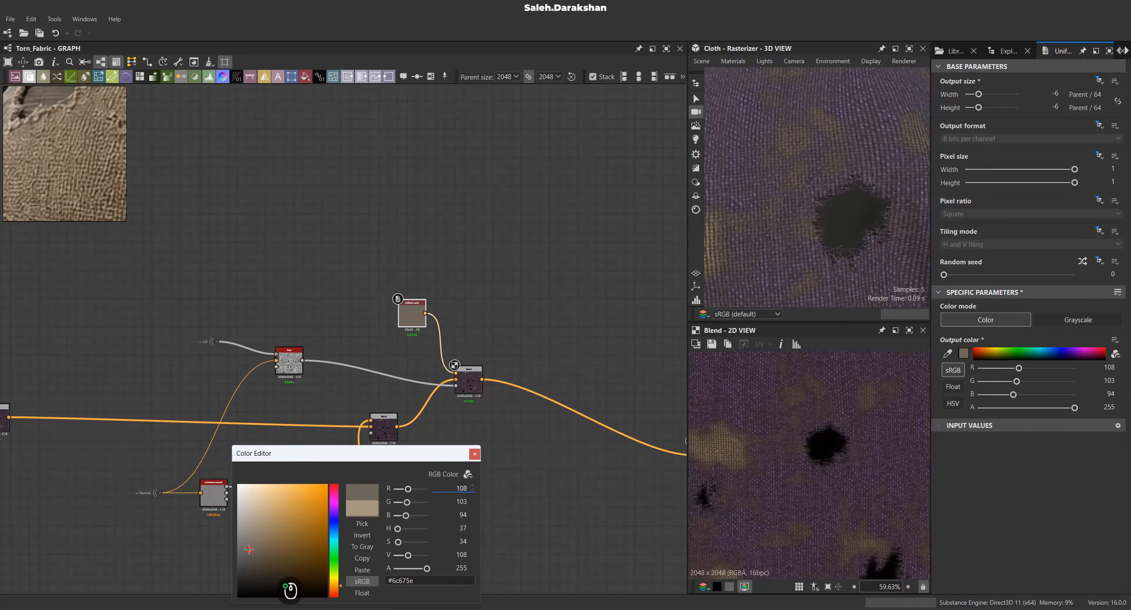
left_click(474, 454)
left_click(469, 382)
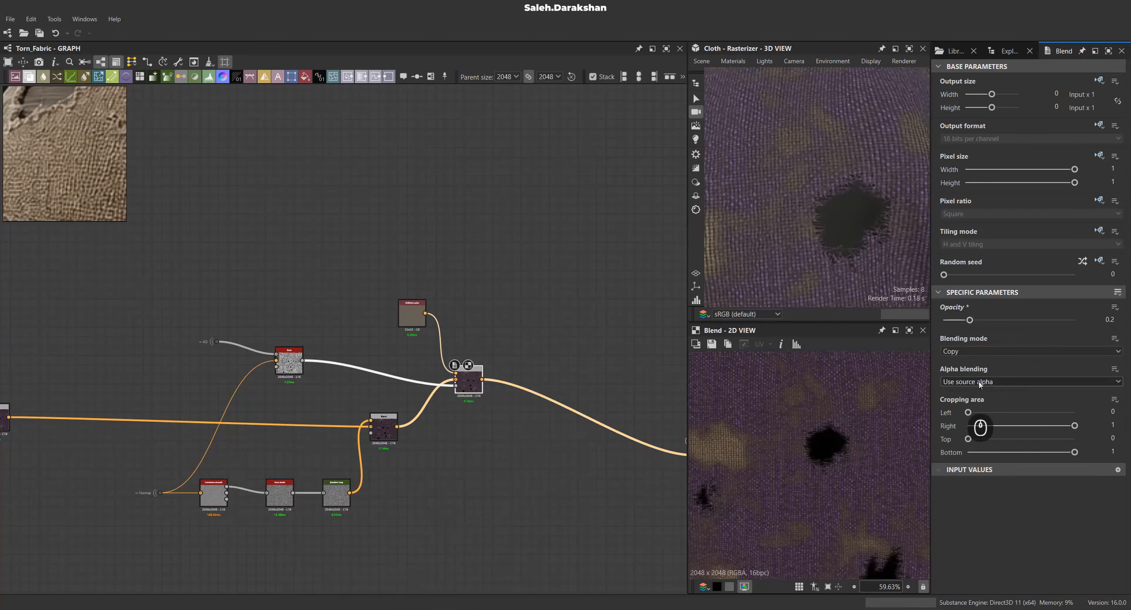
key("Return")
Examine the dusted cloth in the 3D and 2D views and review the surrounding node graph.
scroll(830, 186, "up", 5)
scroll(832, 194, "down", 6)
mouse_move(833, 203)
middle_mouse_down()
mouse_move(840, 240)
mouse_move(843, 215)
middle_mouse_up()
scroll(840, 230, "down", 5)
scroll(824, 204, "up", 6)
scroll(825, 204, "down", 4)
scroll(468, 396, "up", 3)
scroll(473, 392, "down", 5)
left_click_drag(580, 432, 587, 384)
scroll(553, 389, "down", 4)
middle_click_drag(419, 394, 498, 303)
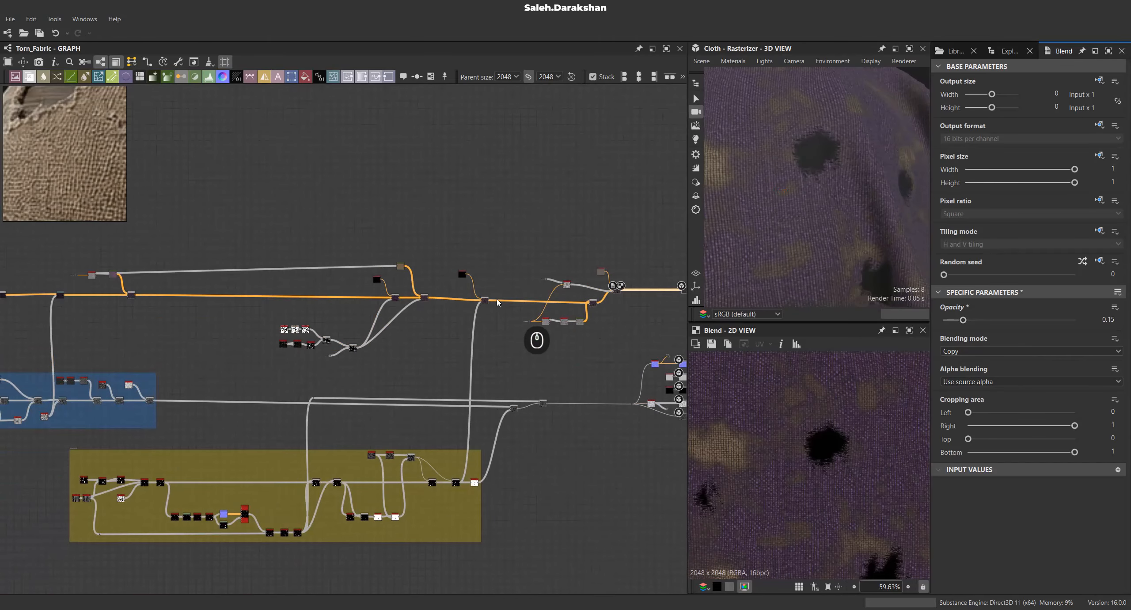
scroll(776, 237, "down", 3)
scroll(792, 429, "up", 6)
middle_click_drag(813, 431, 802, 464)
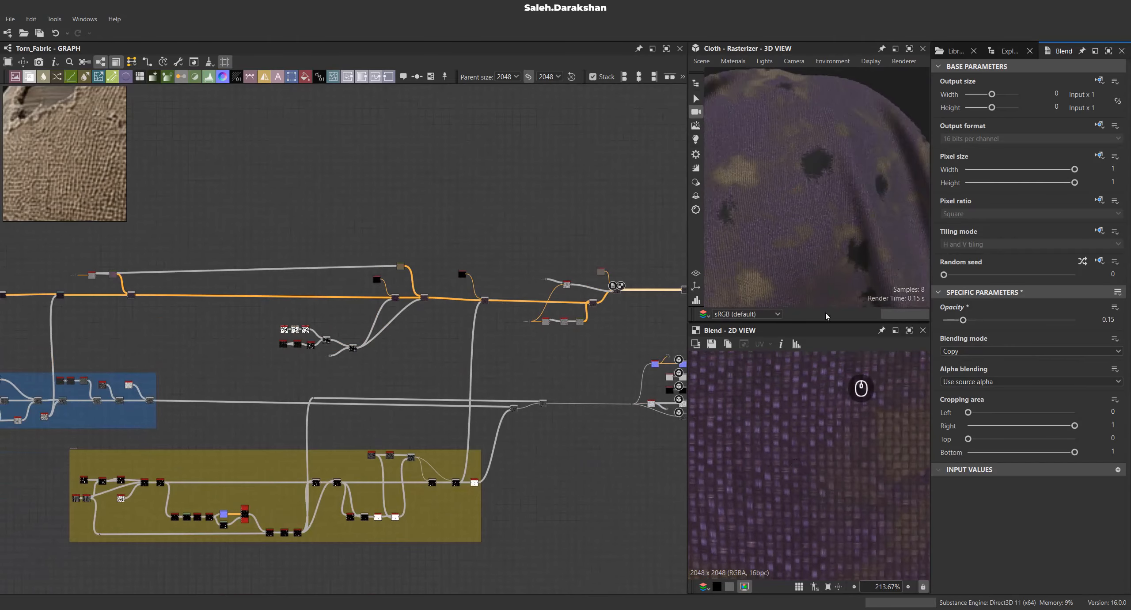
scroll(811, 210, "up", 4)
scroll(804, 201, "down", 2)
scroll(362, 393, "down", 3)
scroll(202, 407, "up", 5)
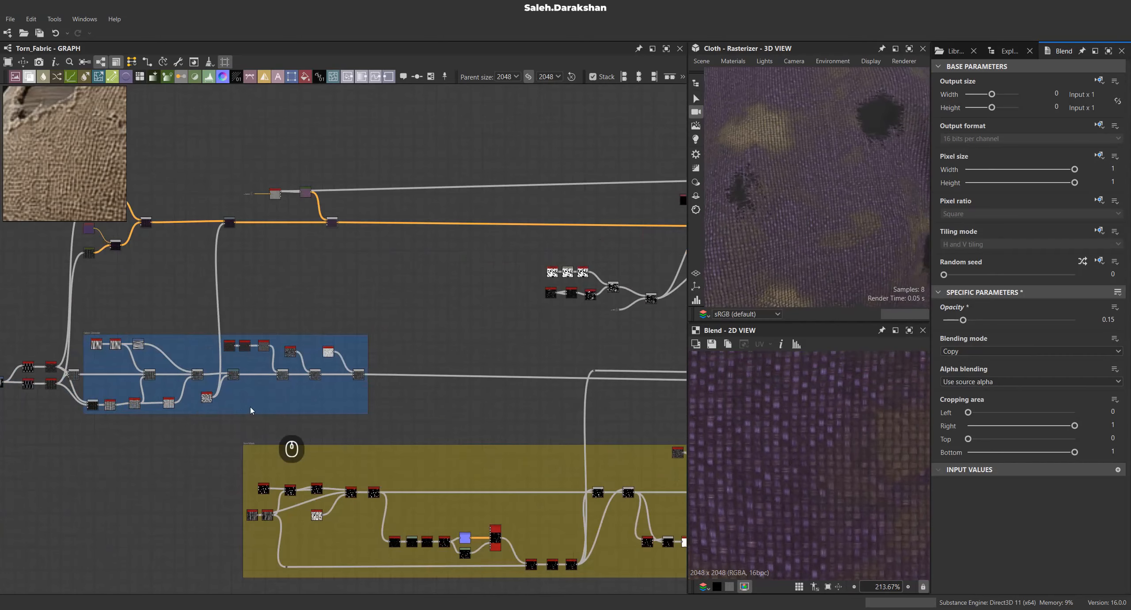
Add an Anisotropic noise node below the Tile generator and Safe transform grayscale nodes of the weave.
scroll(372, 346, "up", 5)
left_click(420, 360)
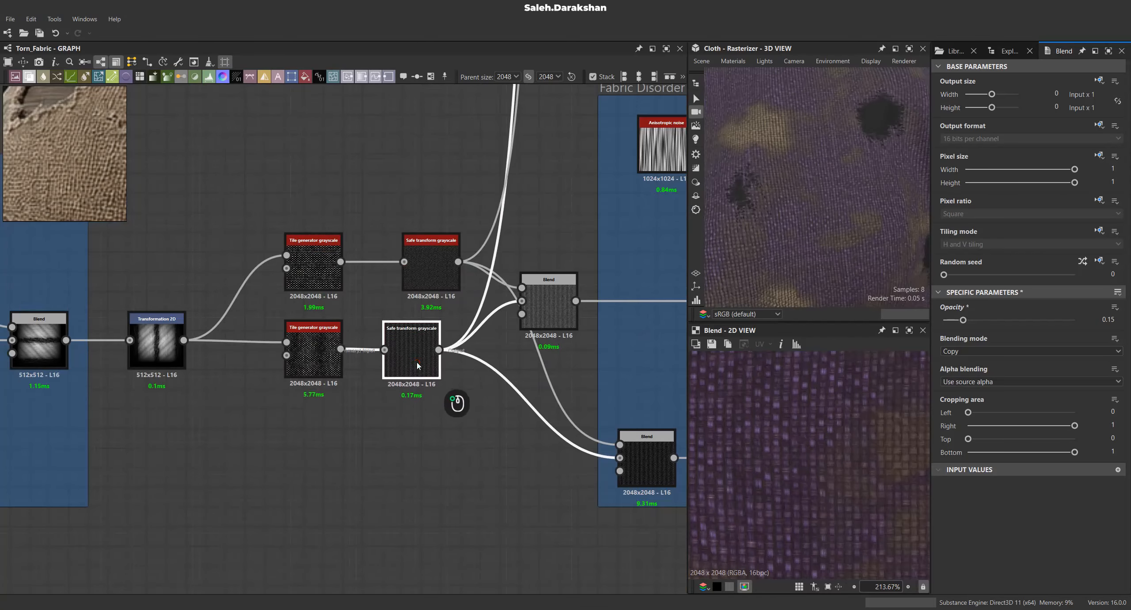
left_click(285, 481)
key("space")
type("ani")
key("Down")
key("Down")
key("Down")
key("Down")
key("Return")
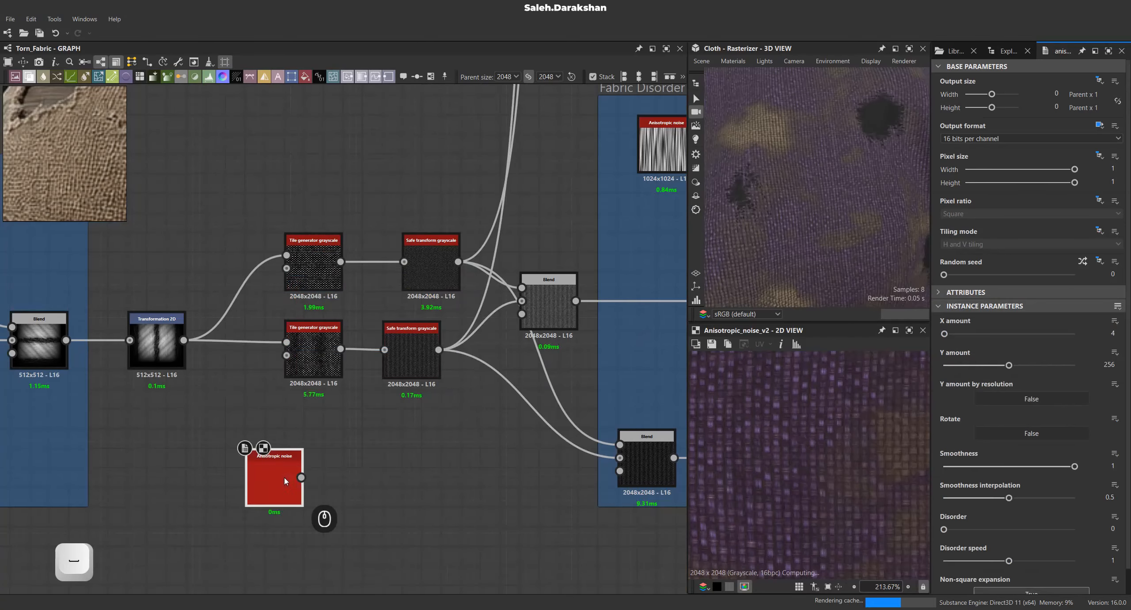
Enable Rotate on the Anisotropic noise and set its Y amount to 300.
left_click(1015, 432)
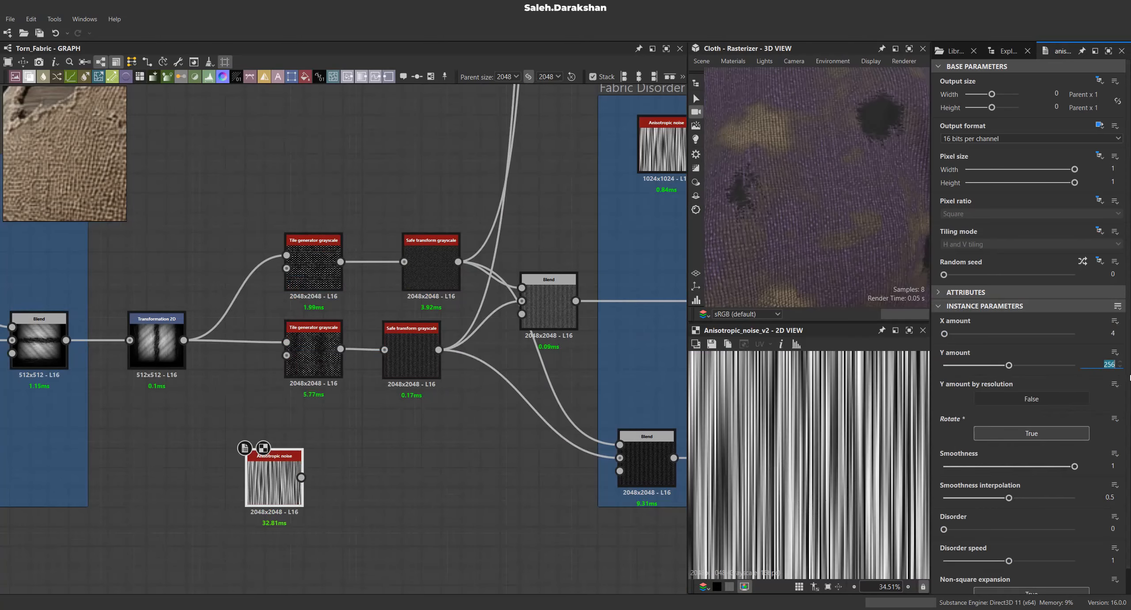
type("300")
key("Return")
Feed the Anisotropic noise into a Blur HQ grayscale node with an intensity of 0.8.
scroll(296, 462, "up", 3)
left_click_drag(301, 477, 331, 470)
type("blu")
left_click(428, 309)
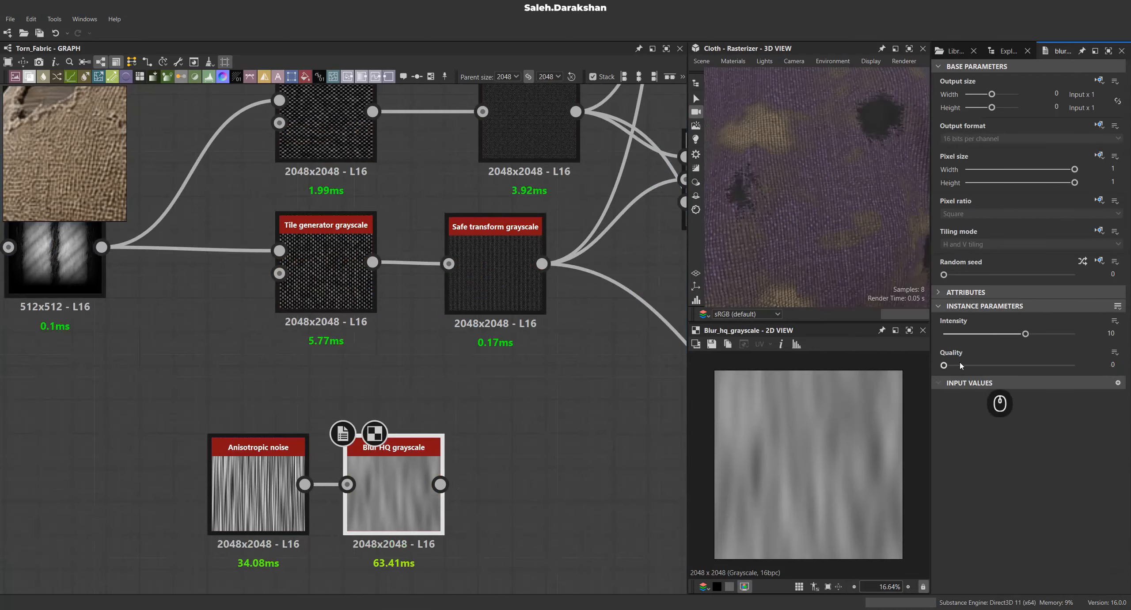
type("1")
key("Return")
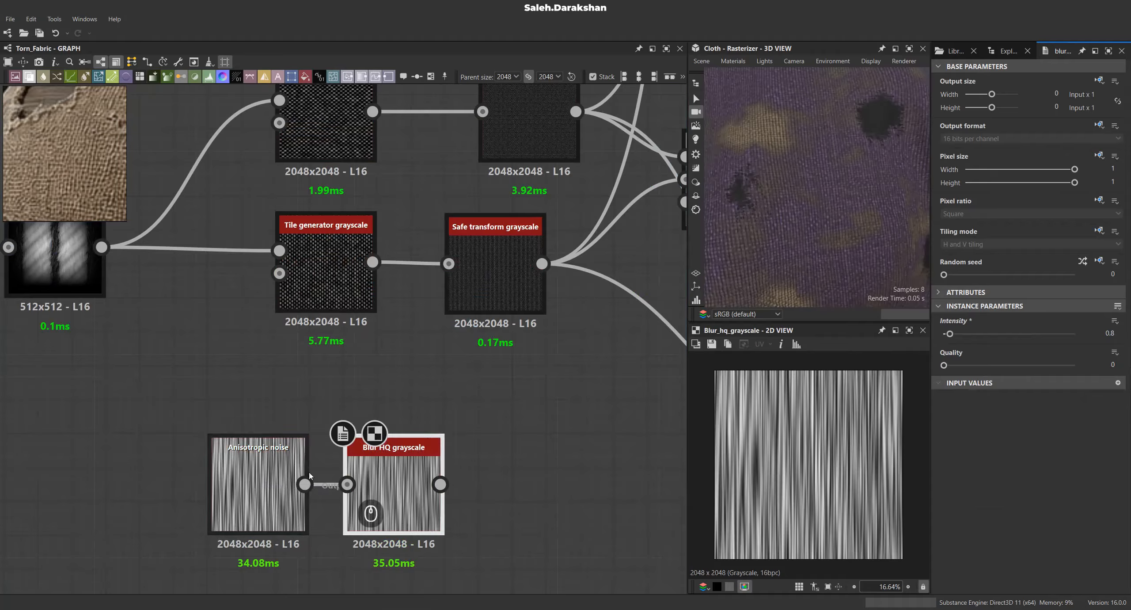
left_click(274, 480)
scroll(1063, 449, "down", 1)
left_click(431, 455)
scroll(436, 442, "down", 4)
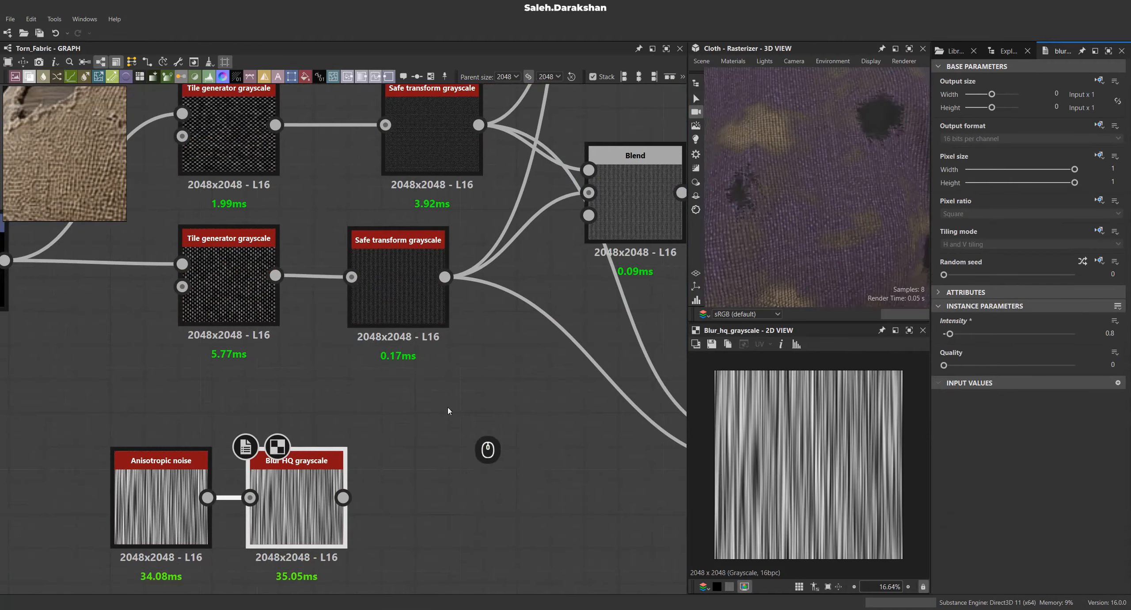
Add a Warp node fed by the lower Safe transform grayscale and connect the blurred noise as its gradient input.
left_click_drag(445, 329, 490, 420)
type("w")
left_click(521, 291)
scroll(490, 386, "up", 3)
left_click_drag(312, 509, 456, 419)
scroll(807, 418, "up", 10)
Set the Warp intensity to 0.002 and compare its result with the unwarped Safe transform grayscale.
left_click_drag(1075, 319, 946, 322)
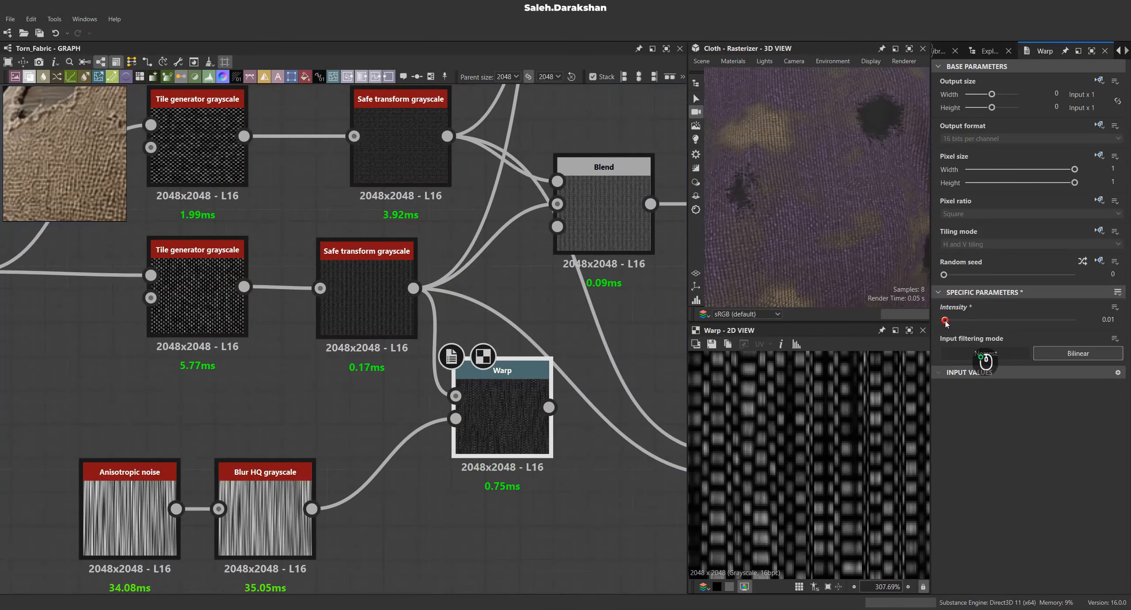
scroll(854, 433, "down", 1)
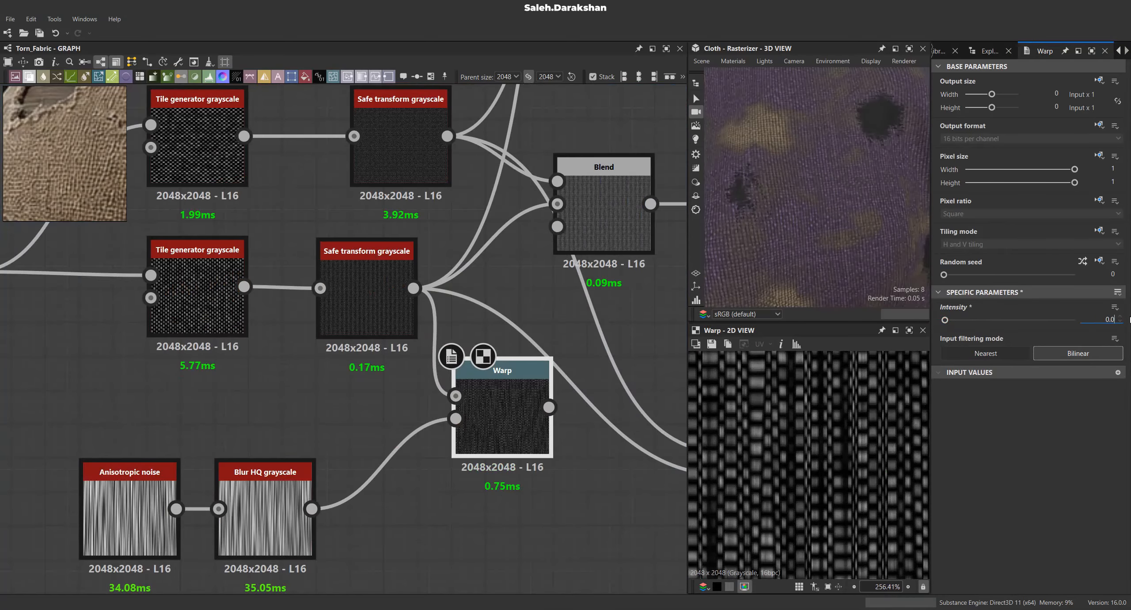
key("Return")
scroll(820, 418, "down", 2)
double_click(381, 289)
scroll(861, 417, "up", 3)
double_click(493, 375)
double_click(398, 304)
double_click(514, 393)
left_click_drag(514, 394, 494, 413)
Transfer the lower Safe transform's downstream connections to the Warp node's output and check the cloth in 3D.
left_click_drag(411, 292, 505, 435, "shift")
scroll(831, 207, "down", 3)
left_click_drag(831, 207, 843, 197)
scroll(844, 197, "up", 4)
mouse_move(530, 425)
left_mouse_down("shift")
mouse_move(462, 304)
mouse_move(413, 288)
mouse_move(542, 366)
mouse_move(530, 424)
mouse_move(435, 310)
mouse_move(464, 298)
mouse_move(415, 289)
mouse_move(530, 425)
left_mouse_up("shift")
scroll(854, 191, "up", 3)
scroll(845, 233, "down", 3)
scroll(845, 234, "down", 2)
scroll(829, 203, "up", 3)
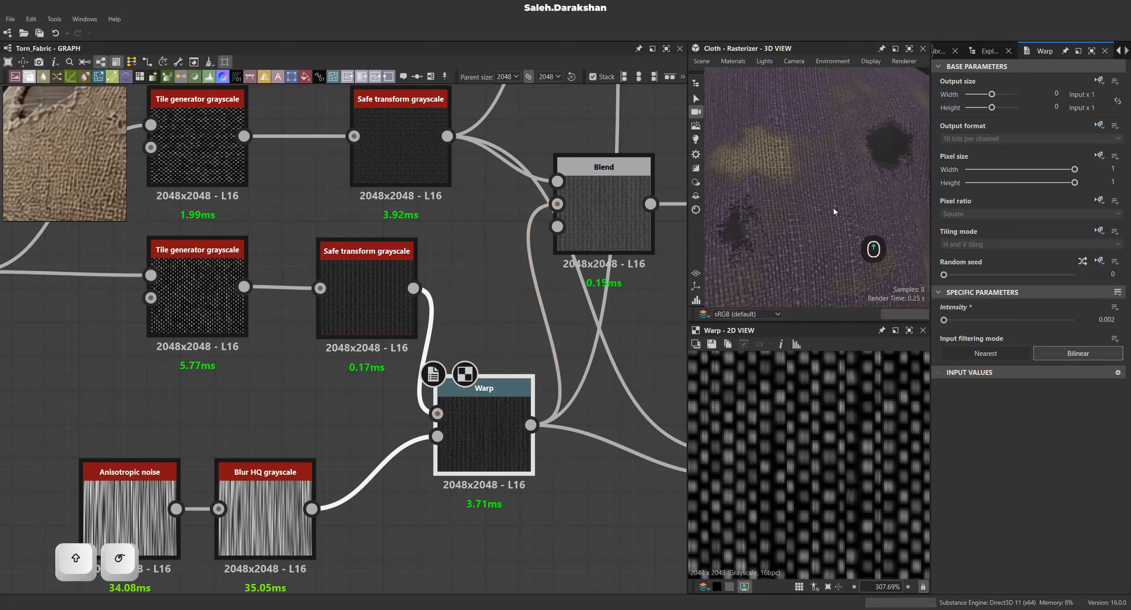
Tidy the Tile generator, Safe transform, noise, blur, Warp and Blend nodes ahead of the Fabric Disorder frame.
scroll(498, 365, "down", 3)
middle_click_drag(499, 366, 329, 374)
scroll(329, 374, "down", 4)
middle_click_drag(248, 389, 371, 387)
scroll(372, 387, "up", 2)
left_click_drag(383, 391, 349, 373)
left_click_drag(400, 364, 377, 363)
left_click_drag(355, 285, 377, 304)
left_click(418, 364)
mouse_move(477, 340)
left_mouse_down()
mouse_move(535, 339)
mouse_move(489, 337)
left_mouse_up()
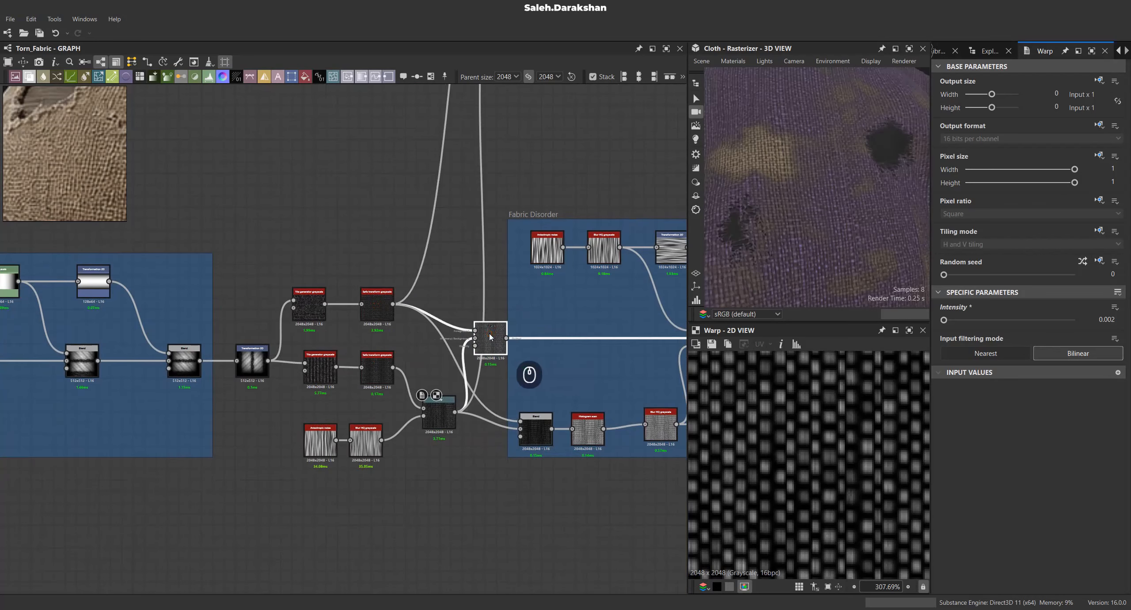
Shift the Fabric Disorder frame away from the weave nodes and re-space the Blend and Warp nodes before it.
middle_click_drag(484, 337, 187, 343)
left_click_drag(193, 345, 183, 345)
left_click_drag(292, 221, 350, 222)
left_click_drag(186, 346, 231, 346)
left_click_drag(146, 422, 152, 382)
Review the complete node graph and the reference photo of the torn hole with its surrounding stitches.
scroll(193, 438, "down", 9)
middle_click_drag(359, 451, 268, 443)
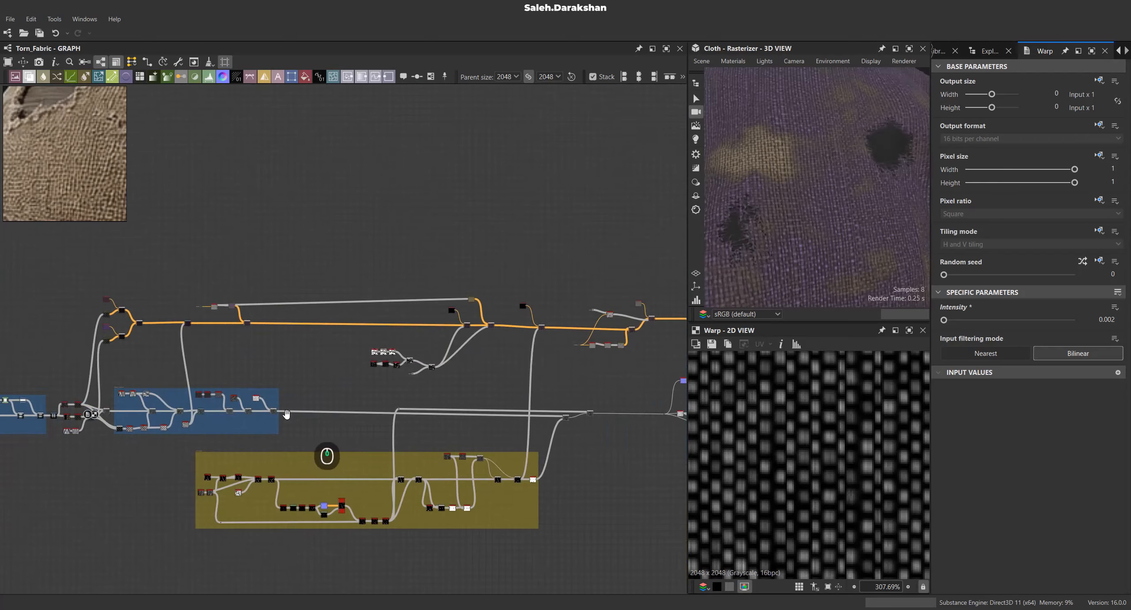
middle_click_drag(435, 408, 284, 385)
scroll(283, 386, "down", 1)
left_click(995, 50)
middle_click_drag(357, 349, 448, 334)
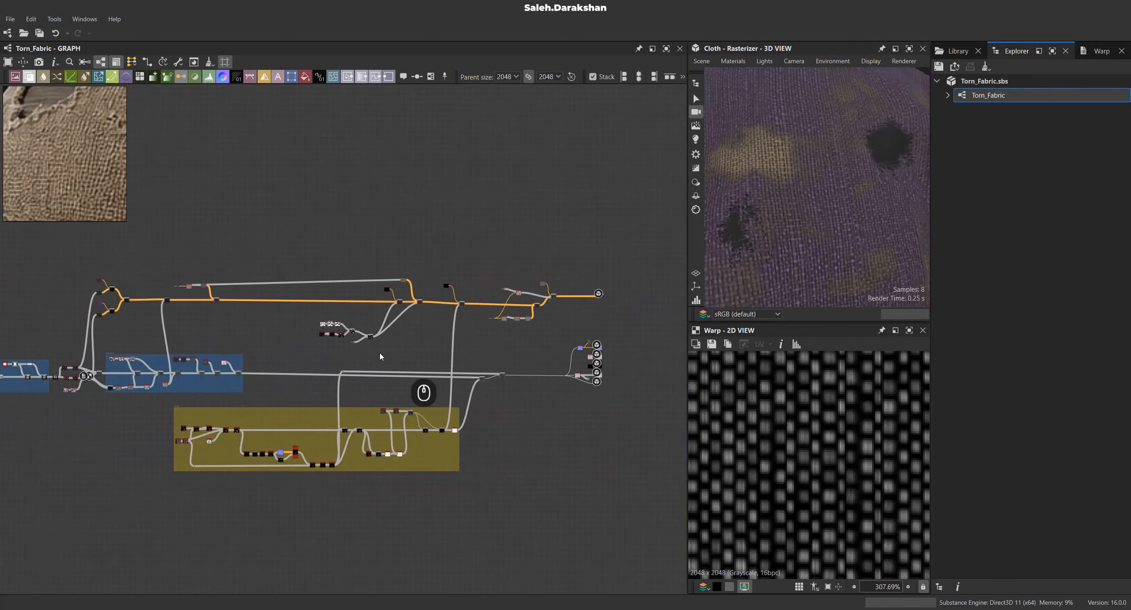
middle_click_drag(349, 375, 406, 365)
scroll(427, 372, "up", 6)
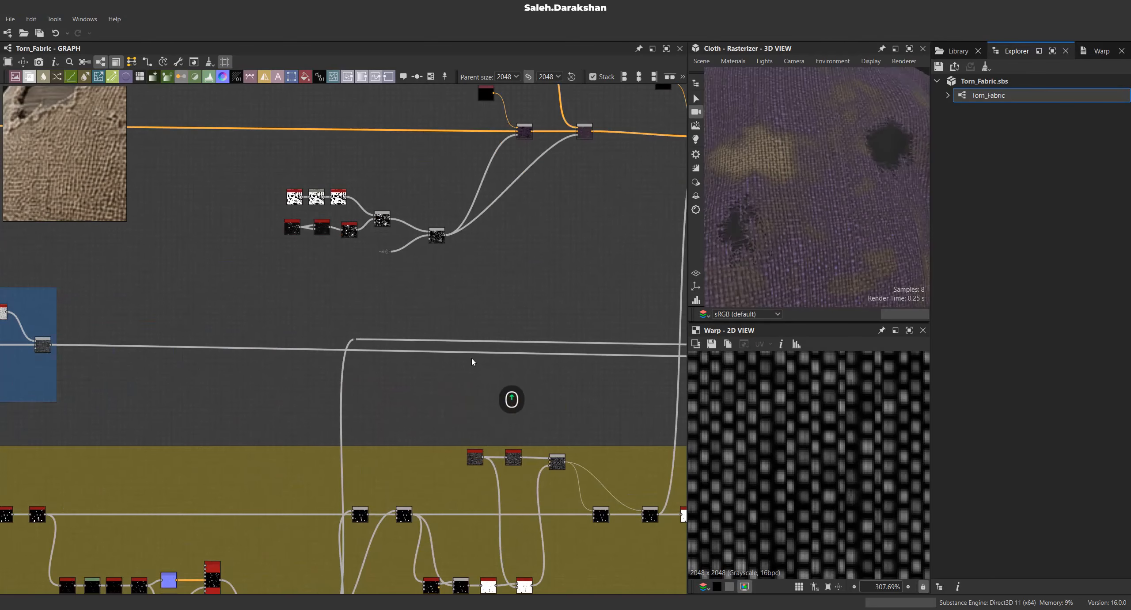
scroll(397, 364, "down", 6)
scroll(94, 169, "down", 6)
scroll(87, 157, "down", 5)
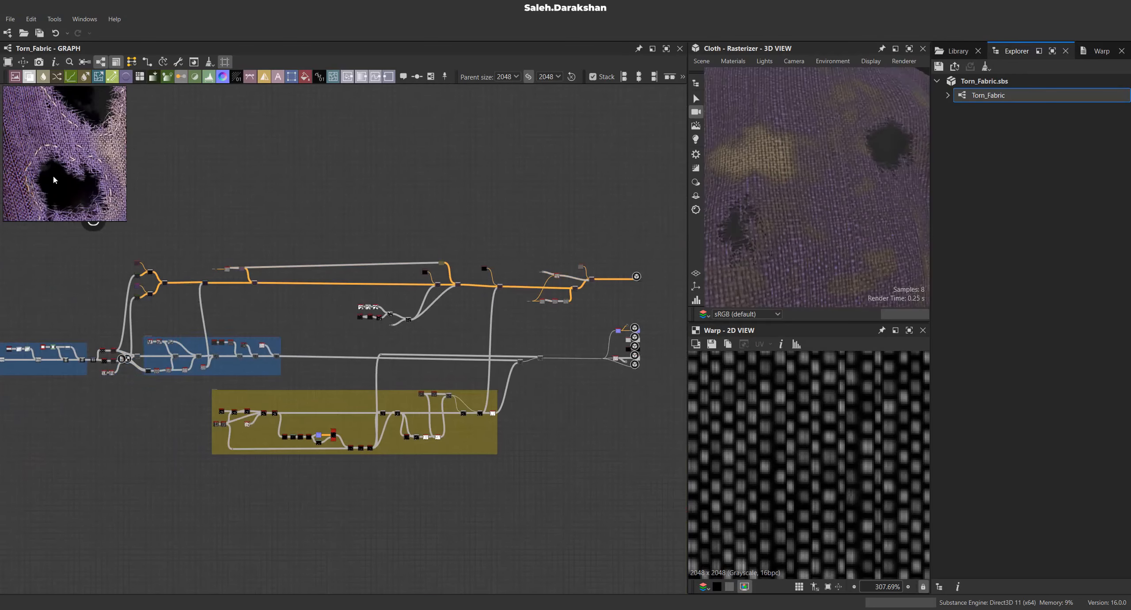
Add a Mask to paths node above the Torn Mask frame, fed by the hole mask's Histogram scan.
scroll(354, 418, "up", 8)
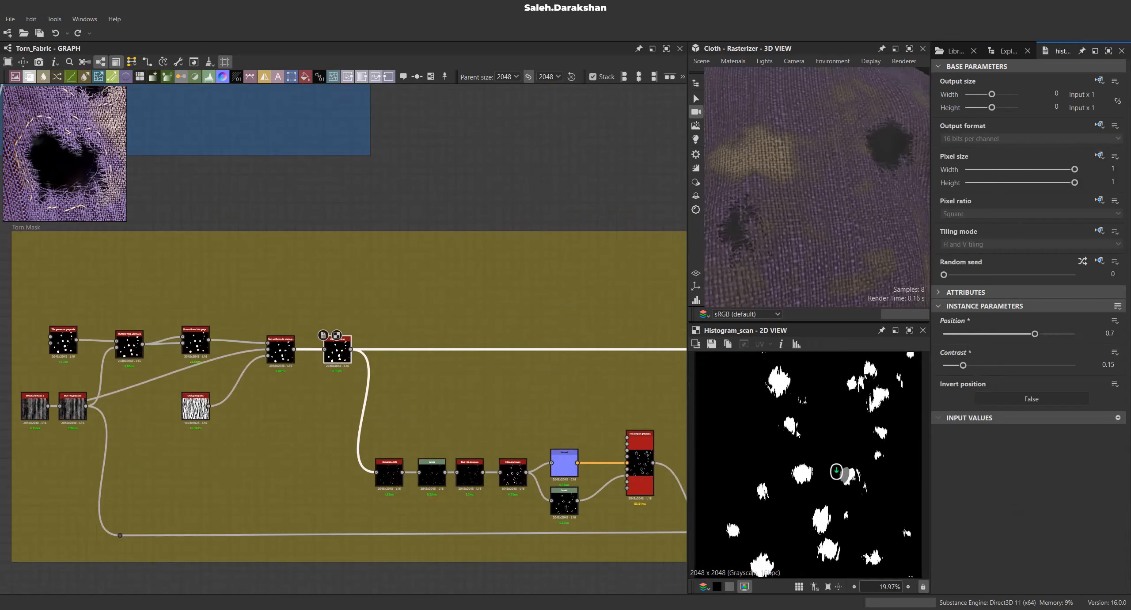
scroll(831, 464, "up", 4)
scroll(389, 429, "up", 3)
left_click_drag(346, 403, 447, 197)
type("mas")
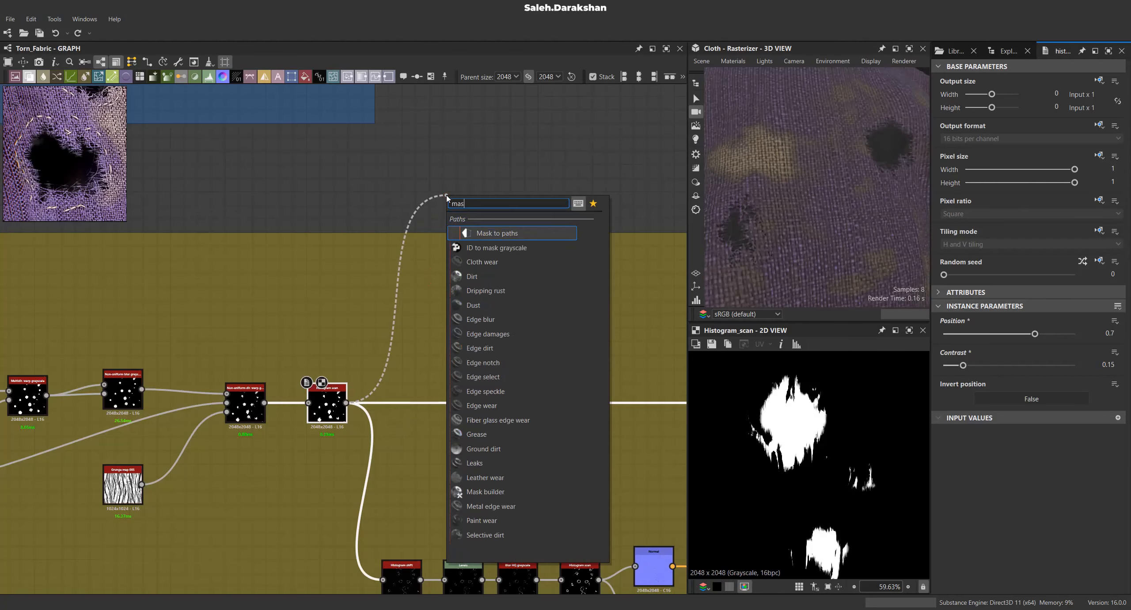
key("Return")
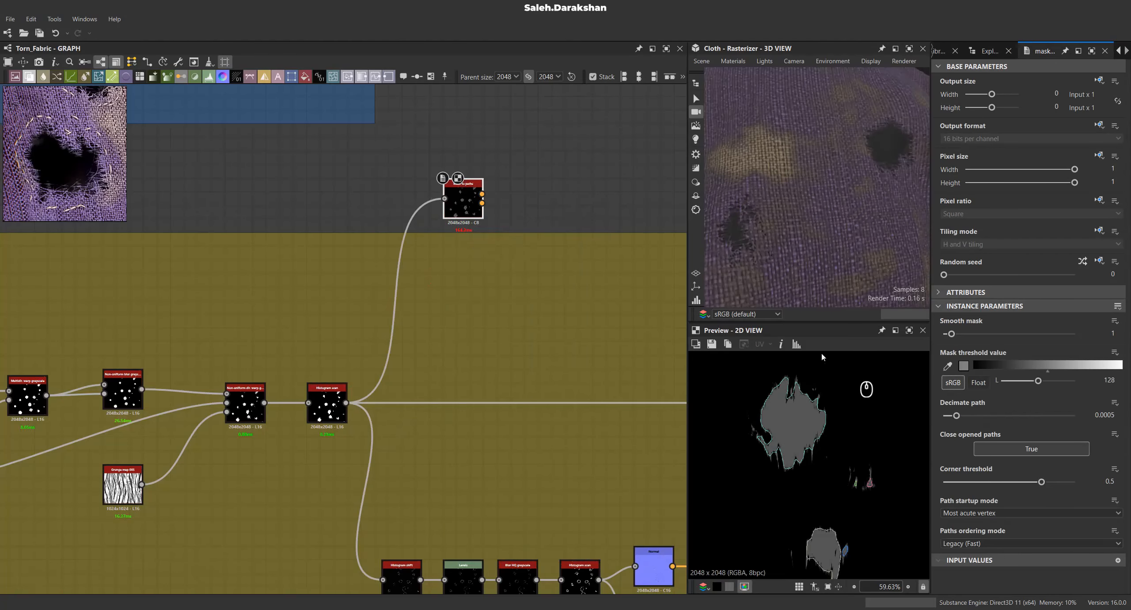
Set the Mask to paths threshold value to 185 and Smooth mask to 1.8 so the paths outline the holes.
scroll(800, 420, "up", 3)
scroll(799, 417, "up", 1)
middle_click_drag(792, 384, 808, 470)
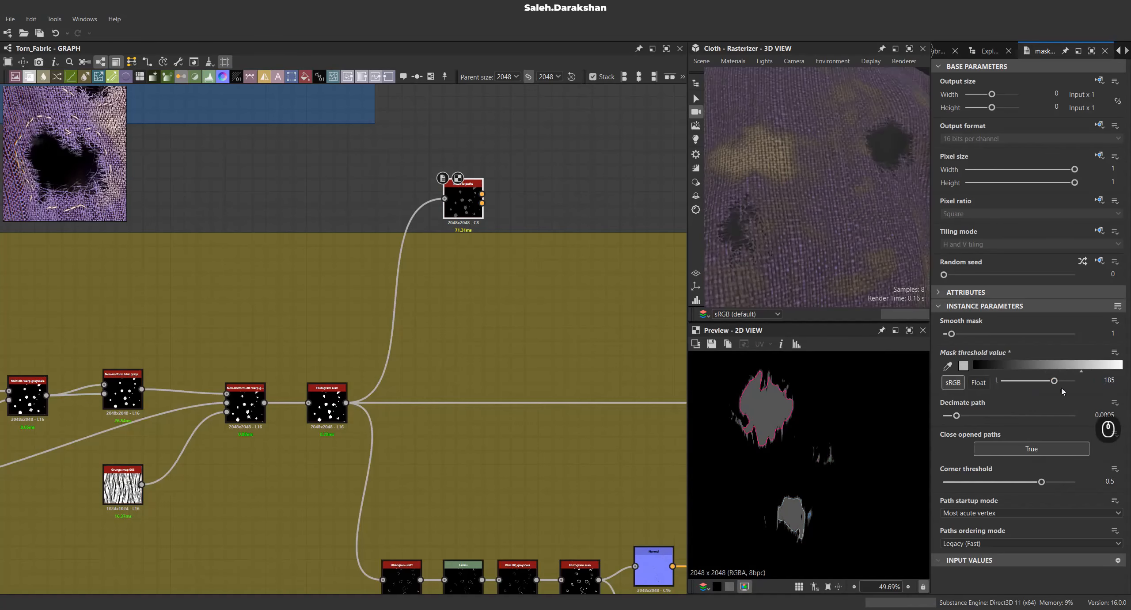
scroll(455, 191, "up", 7)
left_click_drag(952, 334, 1072, 334)
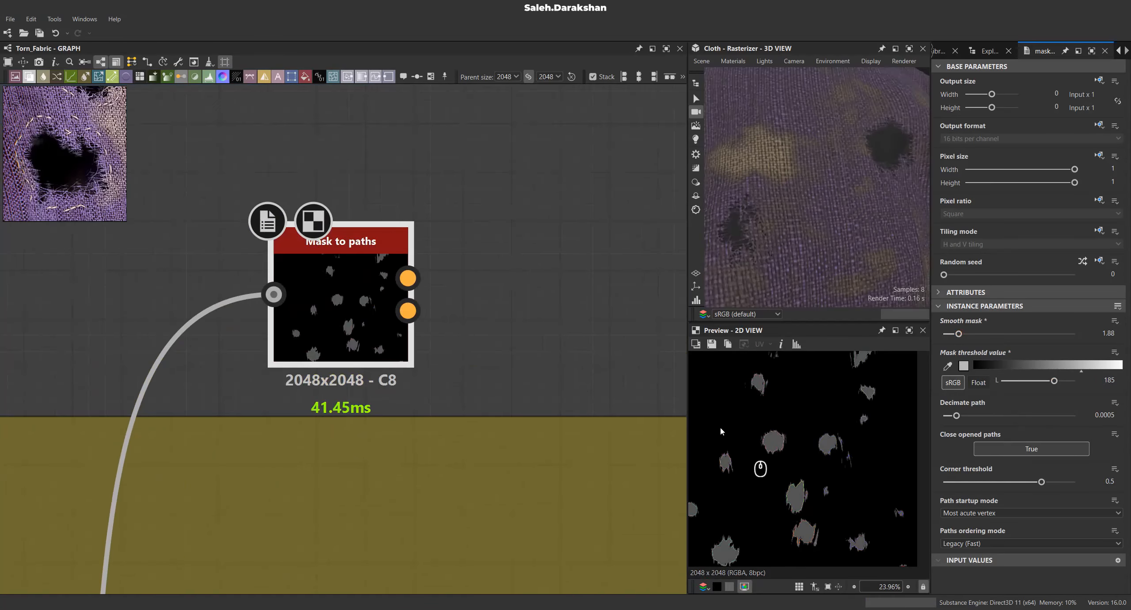
scroll(823, 429, "up", 7)
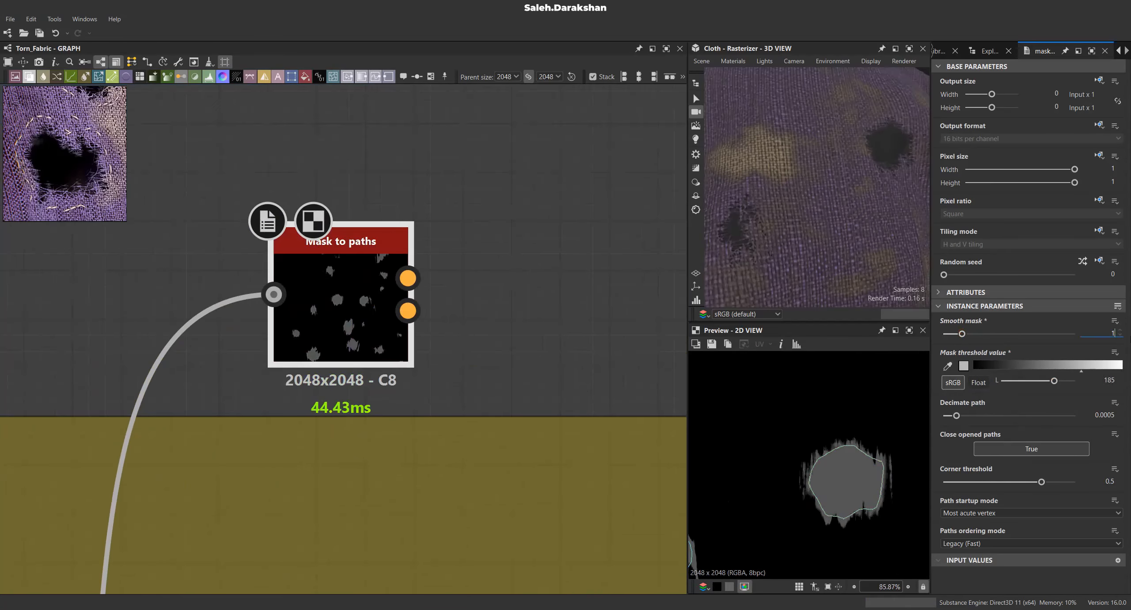
Add a Paths to spline node fed by the paths output of the Mask to paths node.
middle_click_drag(429, 276, 252, 275)
left_click_drag(220, 276, 359, 274)
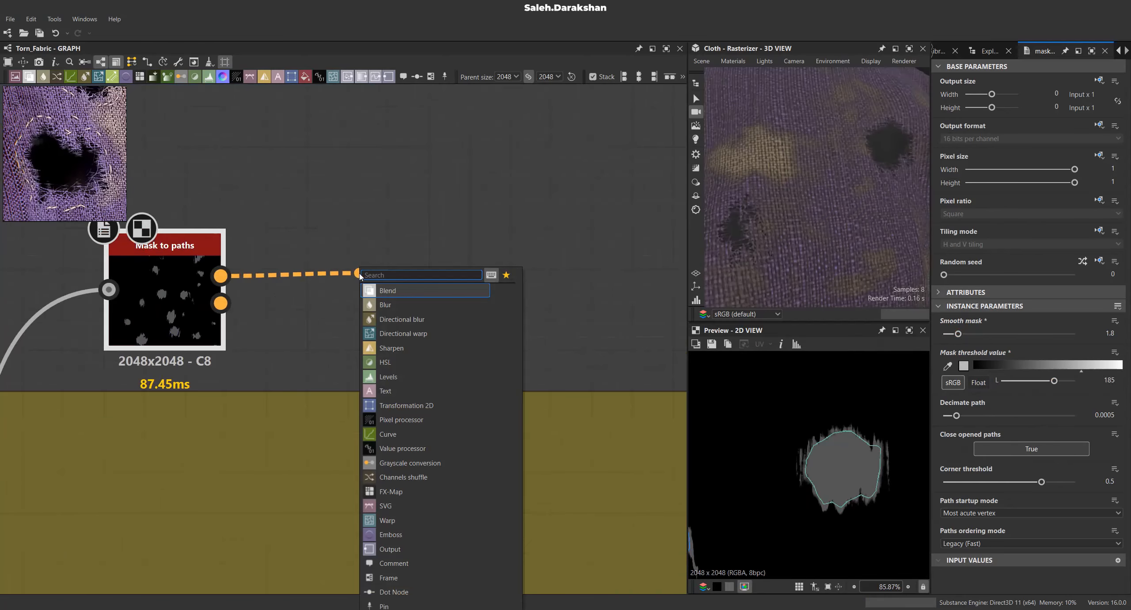
type("path")
key("Return")
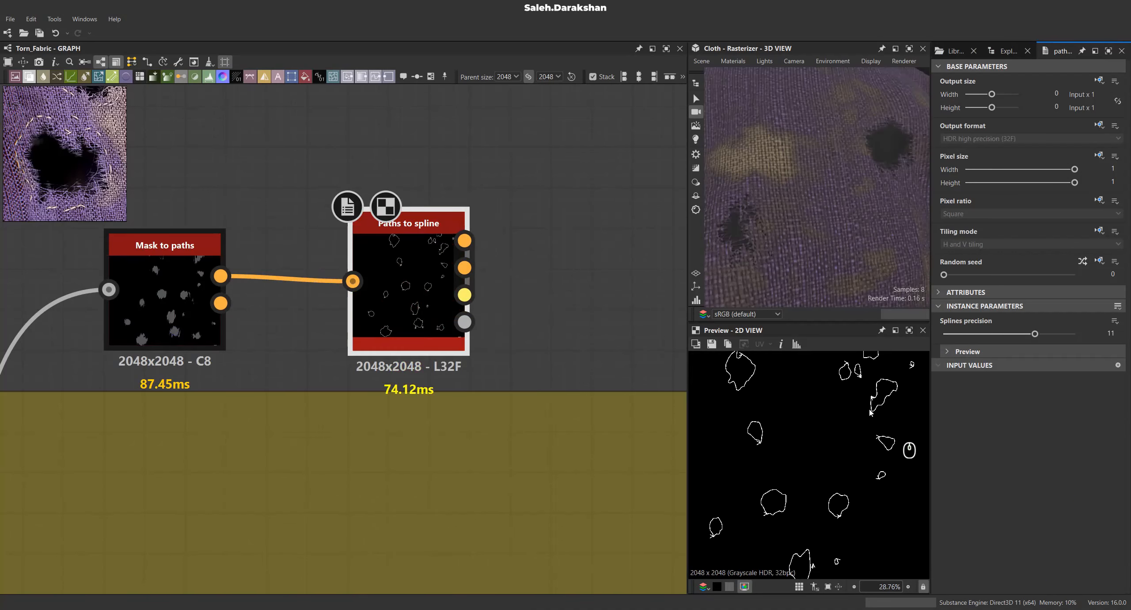
Compare the hole mask in the Histogram scan with the outlines generated by the Paths to spline node.
scroll(812, 431, "down", 1)
scroll(214, 274, "down", 5)
double_click(65, 476)
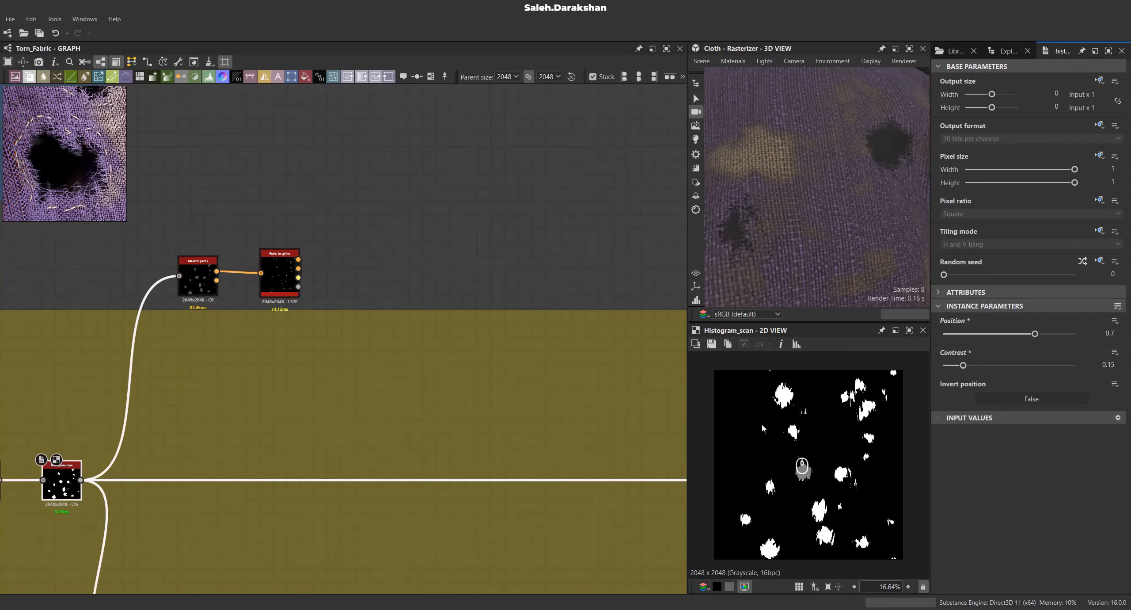
scroll(789, 428, "up", 3)
middle_click_drag(789, 428, 754, 470)
double_click(283, 261)
left_click(971, 351)
left_click(971, 351)
middle_click_drag(319, 274, 308, 283)
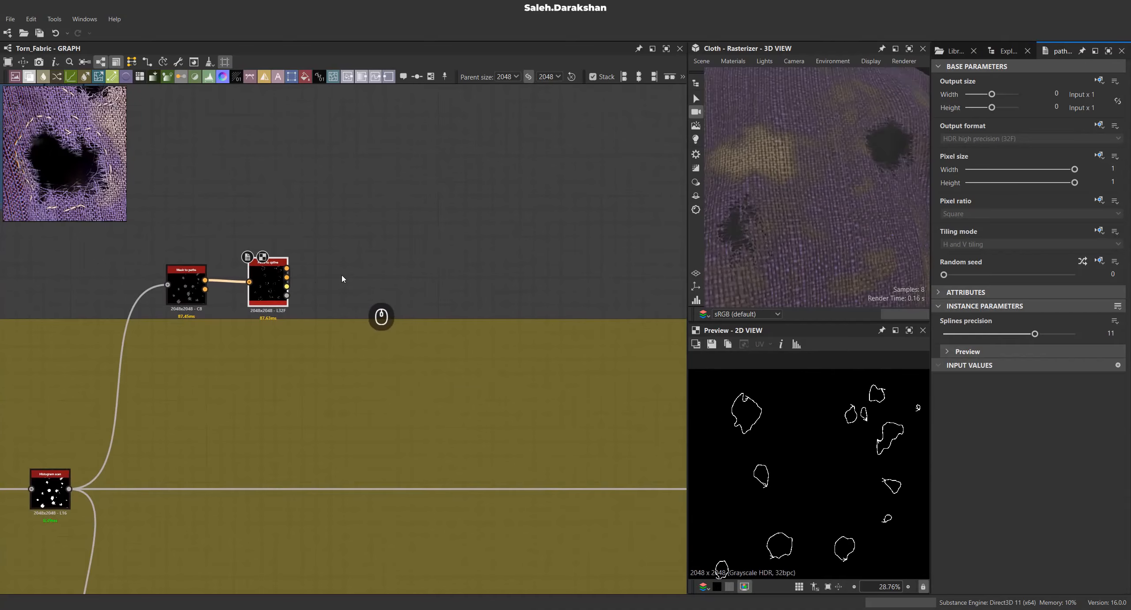
key("space")
type("sca")
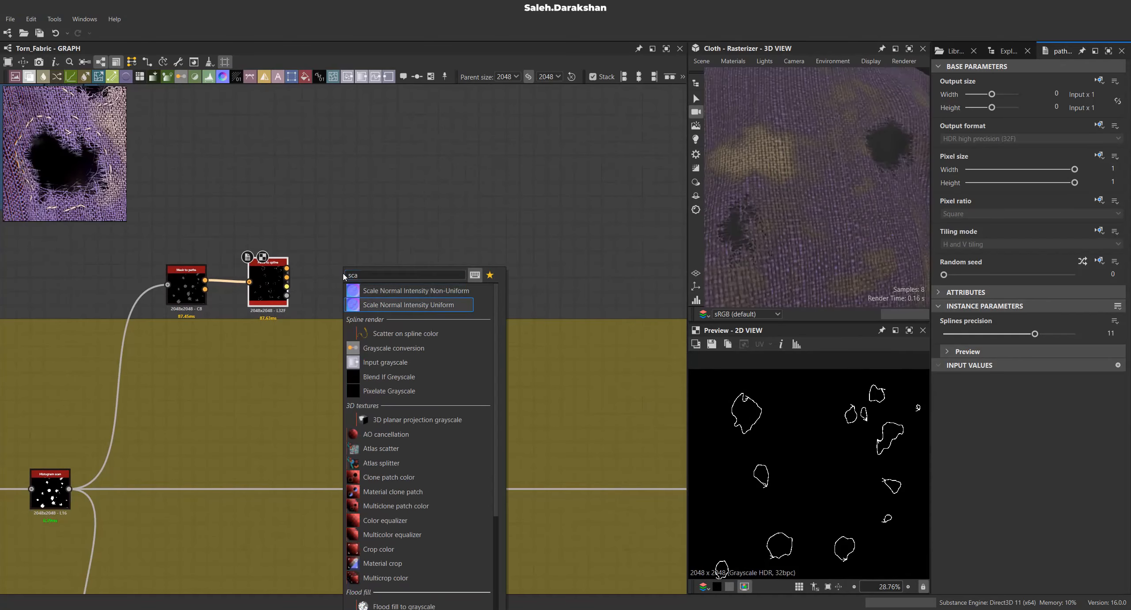
key("Down")
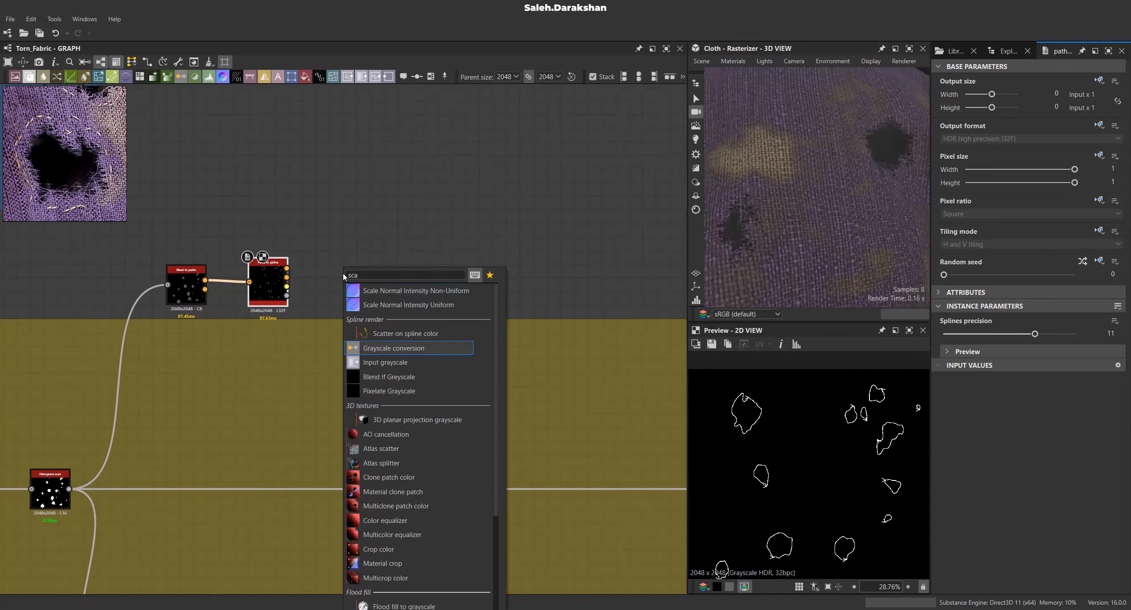
key("Up")
key("Escape")
Add a Scatter on spline grayscale node and connect the spline outputs of the Paths to spline node to it.
key("space")
type("scateron")
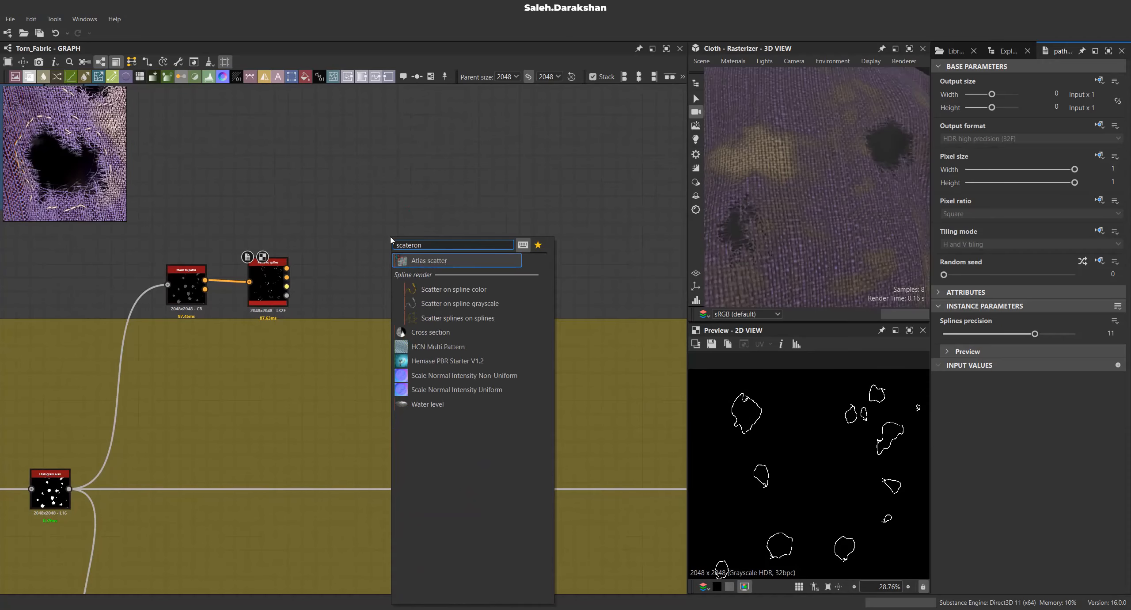
left_click(470, 301)
scroll(362, 240, "up", 4)
left_click_drag(406, 219, 407, 276)
left_click_drag(207, 297, 382, 228)
scroll(788, 413, "up", 5)
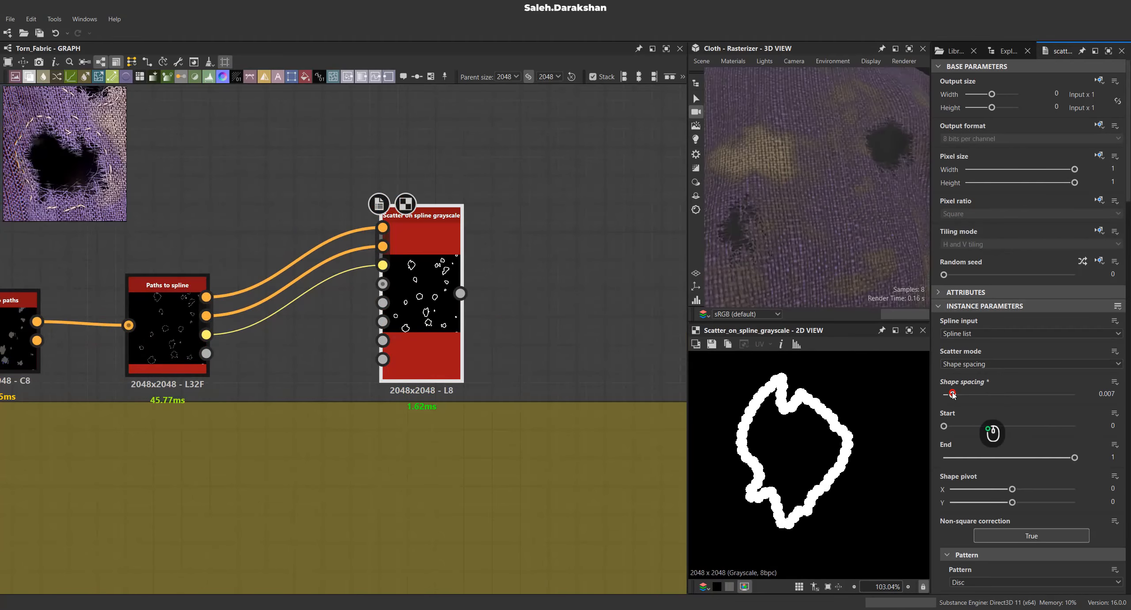
Set the spline scatter's shape spacing to 0.008, start to 0.05 and end to 0.9.
scroll(1013, 388, "down", 1)
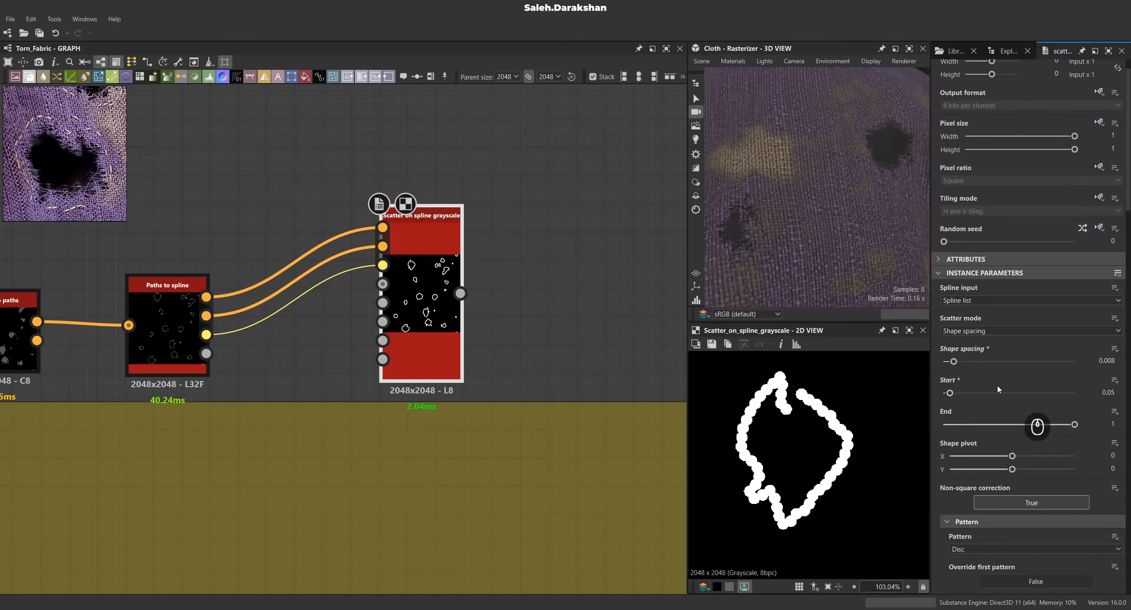
scroll(1012, 391, "down", 1)
left_click_drag(1075, 391, 1062, 391)
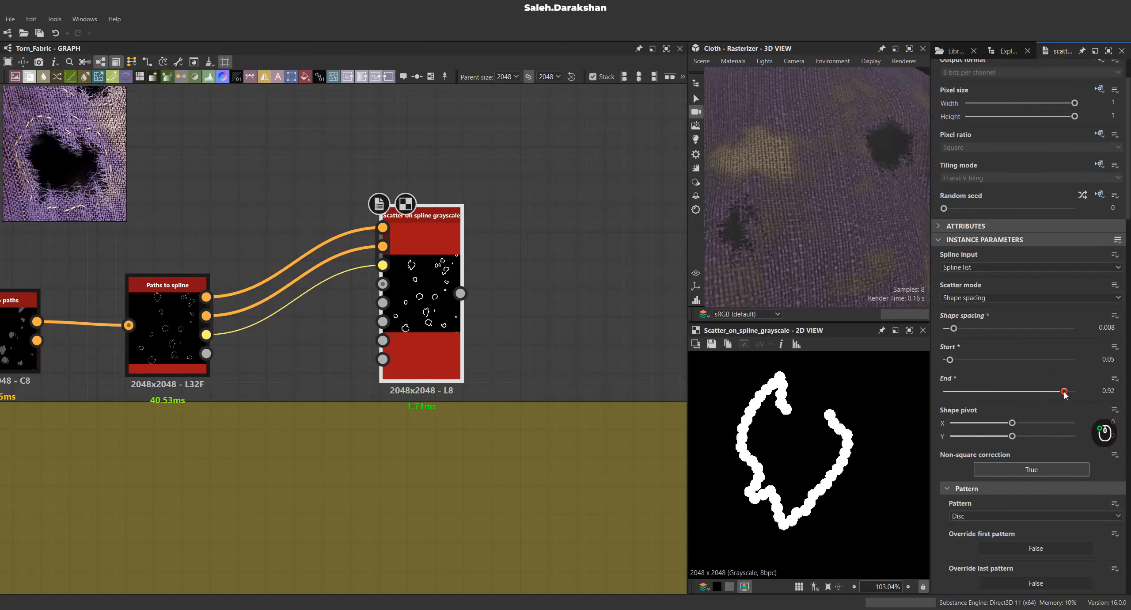
scroll(991, 385, "down", 1)
scroll(993, 388, "down", 1)
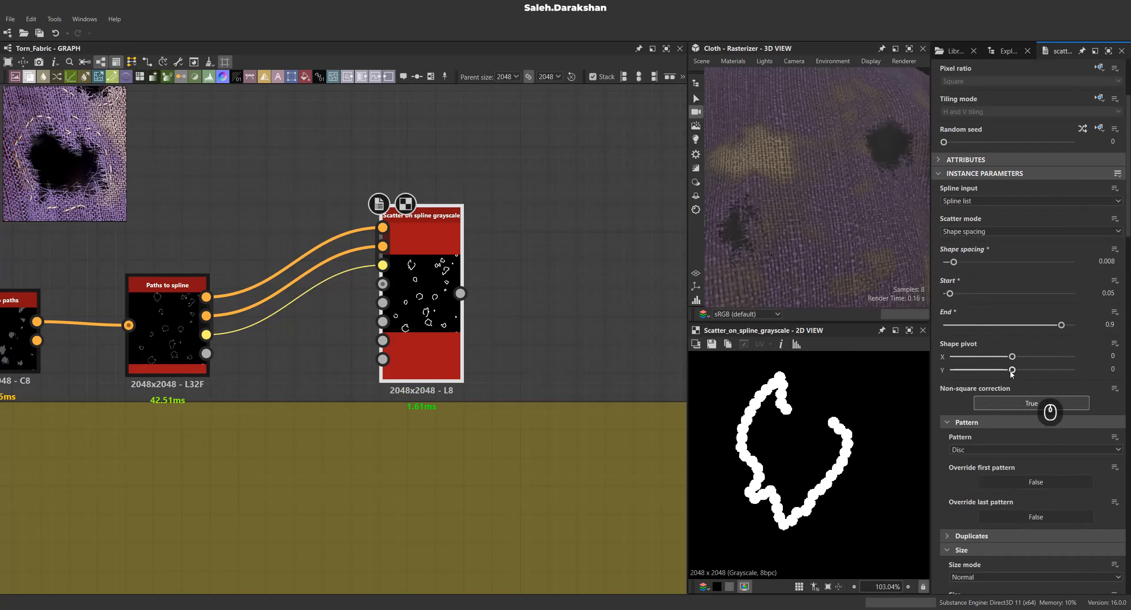
Set the scatter's shape pivot Y to -0.5 and change its pattern to Paraboloid.
left_click_drag(1012, 370, 920, 372)
scroll(1049, 373, "down", 3)
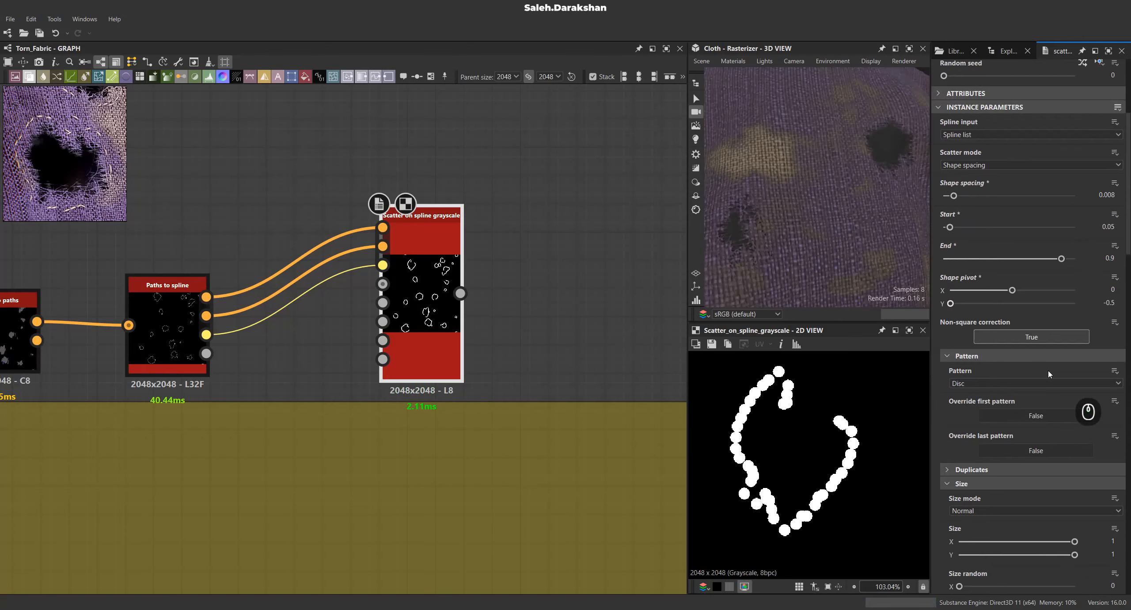
left_click(1001, 317)
left_click(989, 352)
Narrow the scattered shapes into stitches with a Y size of 0.25, and set size random X and Y to 0.2.
scroll(1005, 384, "down", 2)
left_click(1006, 353)
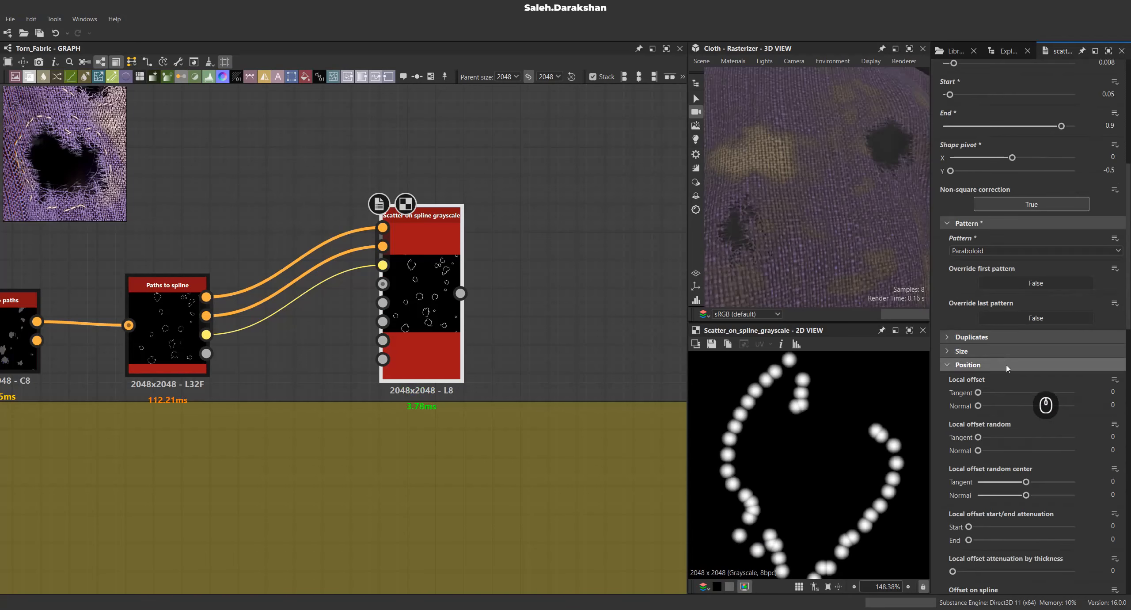
left_click(1006, 350)
scroll(1026, 273, "down", 2)
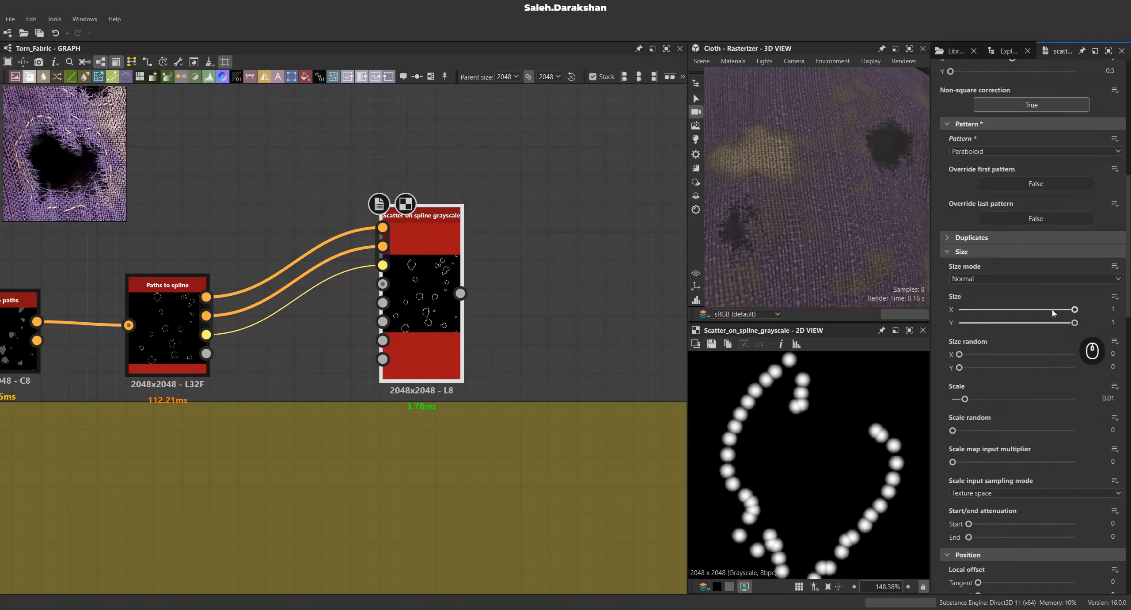
left_click_drag(1075, 309, 987, 310)
key("ctrl+z")
left_click_drag(1075, 323, 993, 332)
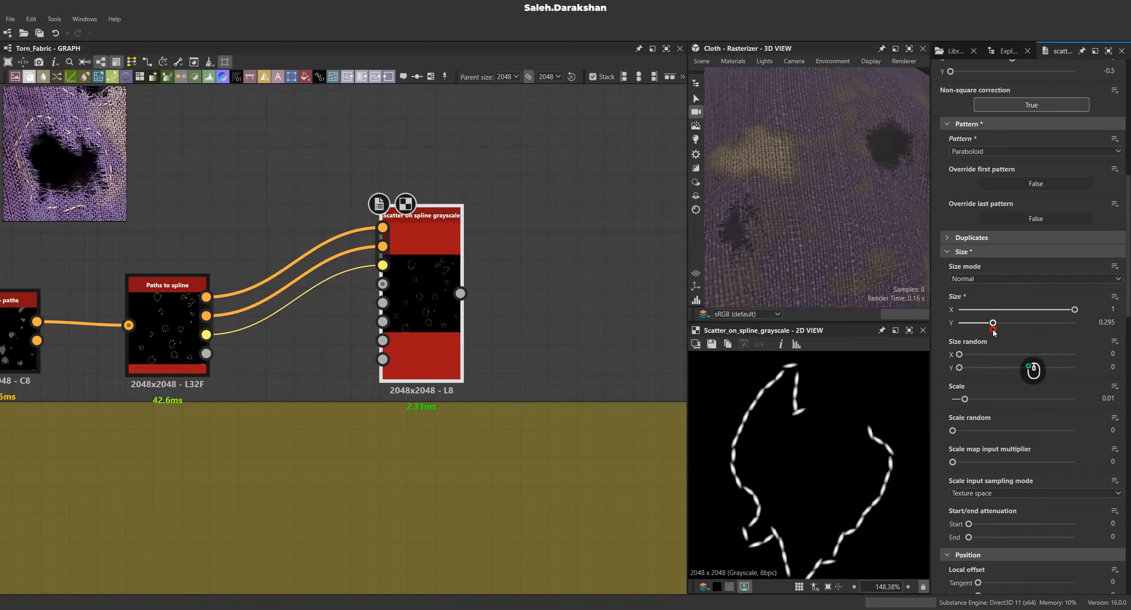
scroll(794, 492, "up", 2)
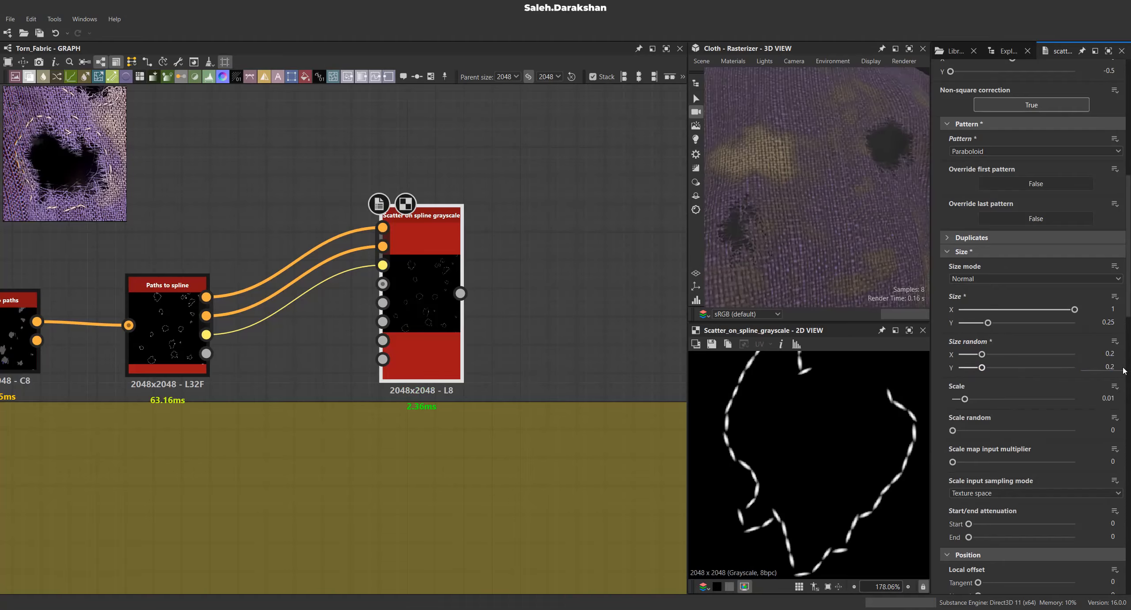
Set scale to 0.015, scale random to 0.21, scale map input multiplier to 0.32, and size random to X 0.26 and Y 0.19.
middle_click_drag(811, 408, 791, 386)
scroll(1014, 404, "down", 2)
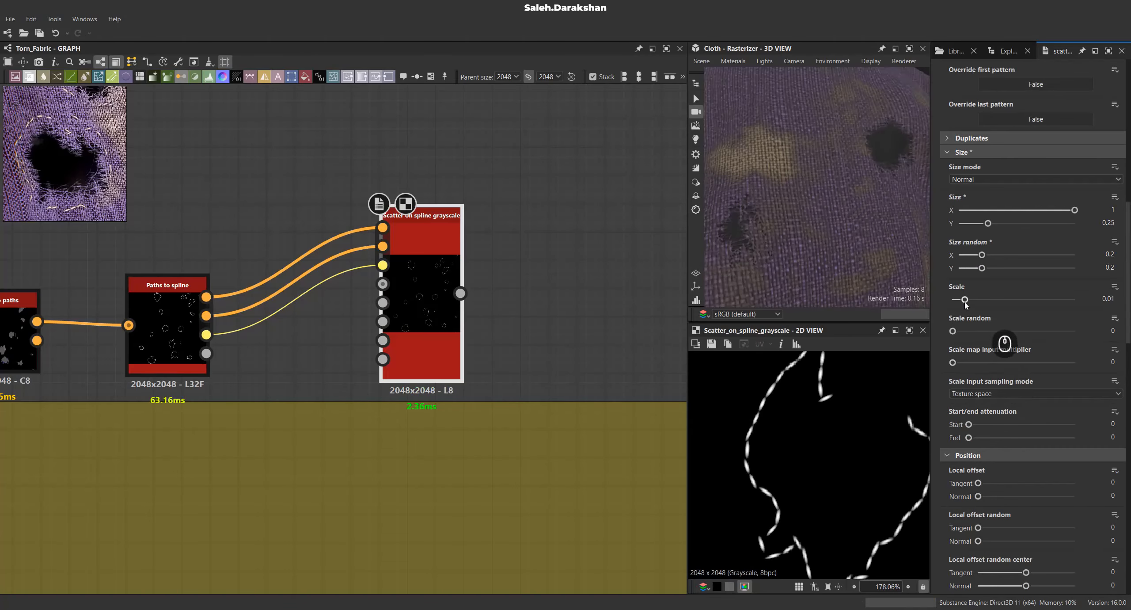
left_click_drag(966, 300, 970, 300)
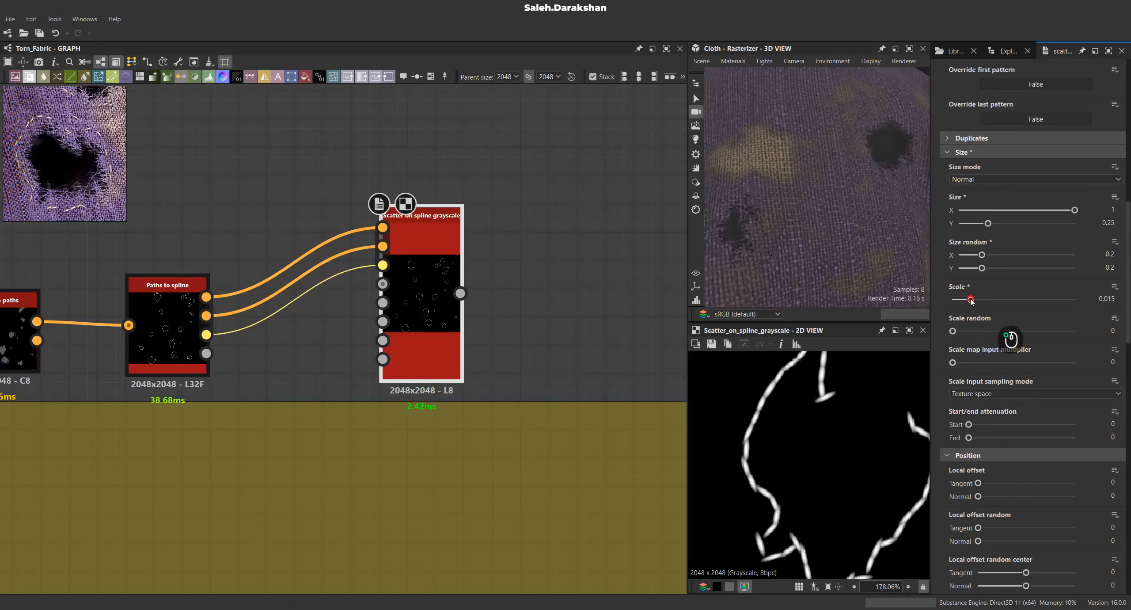
left_click(981, 332)
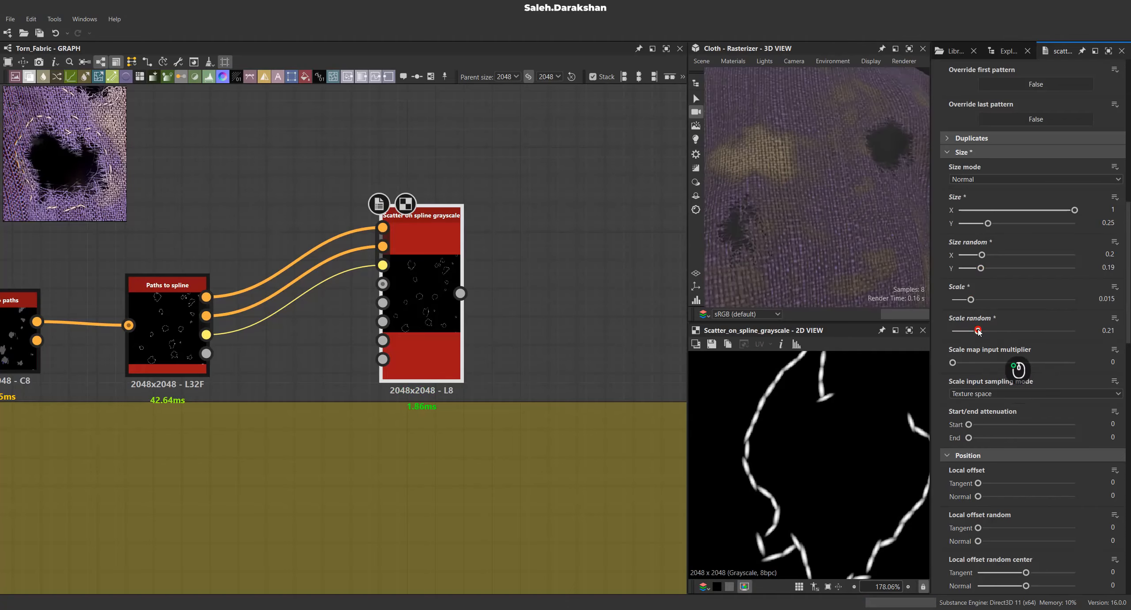
left_click_drag(953, 363, 993, 364)
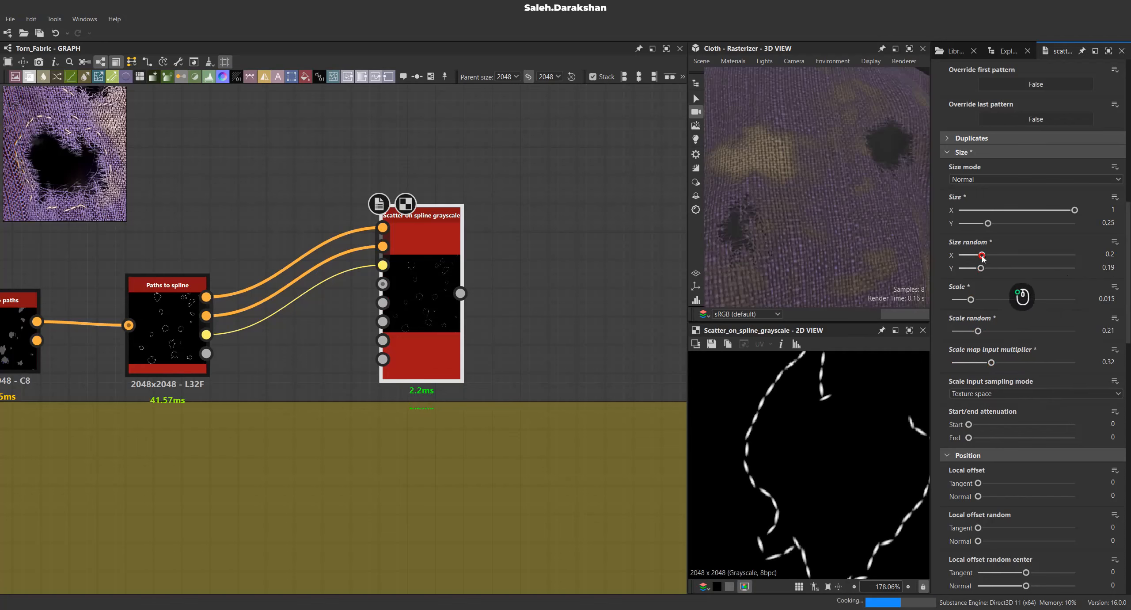
Add slight rotation variation to the stitches with a random pivot rotation of about 0.06.
scroll(881, 402, "down", 3)
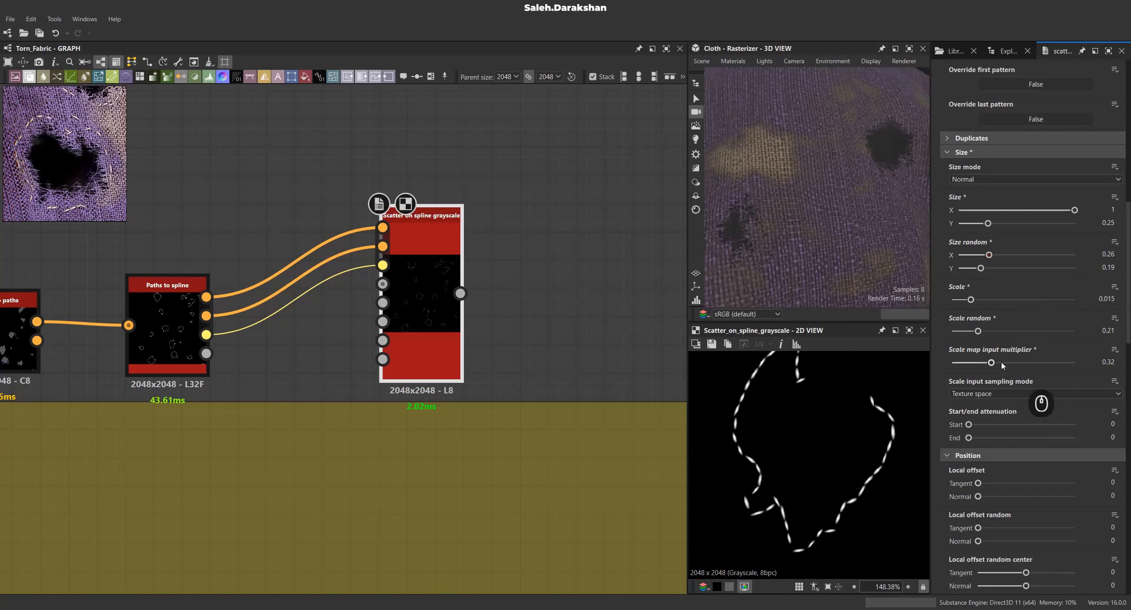
scroll(1002, 365, "down", 3)
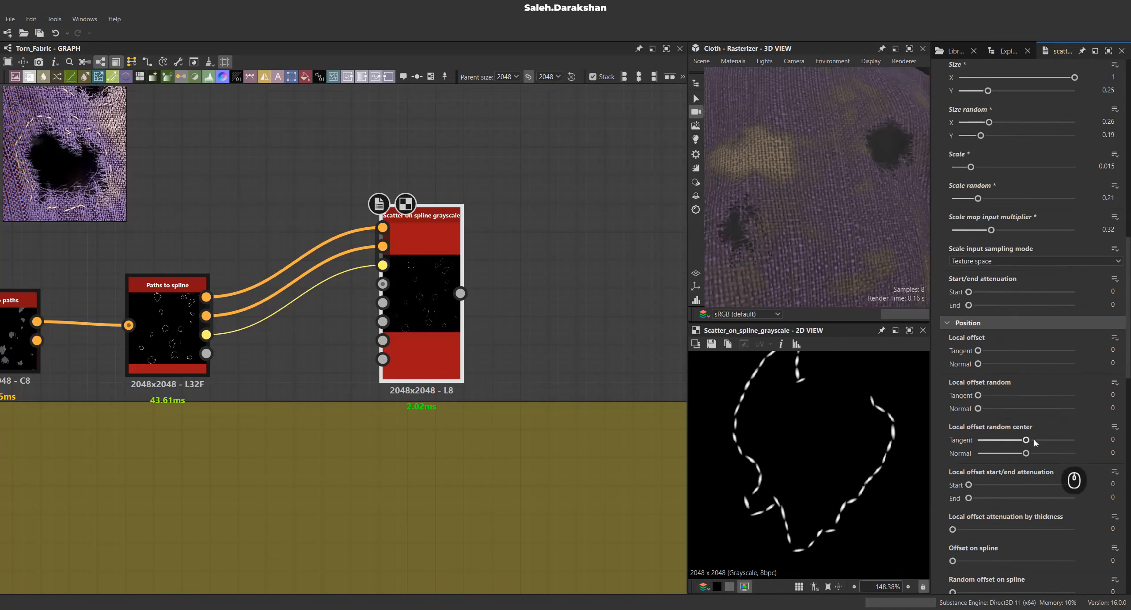
scroll(1037, 431, "down", 7)
left_click_drag(960, 460, 956, 460)
left_click_drag(960, 350, 955, 350, "shift")
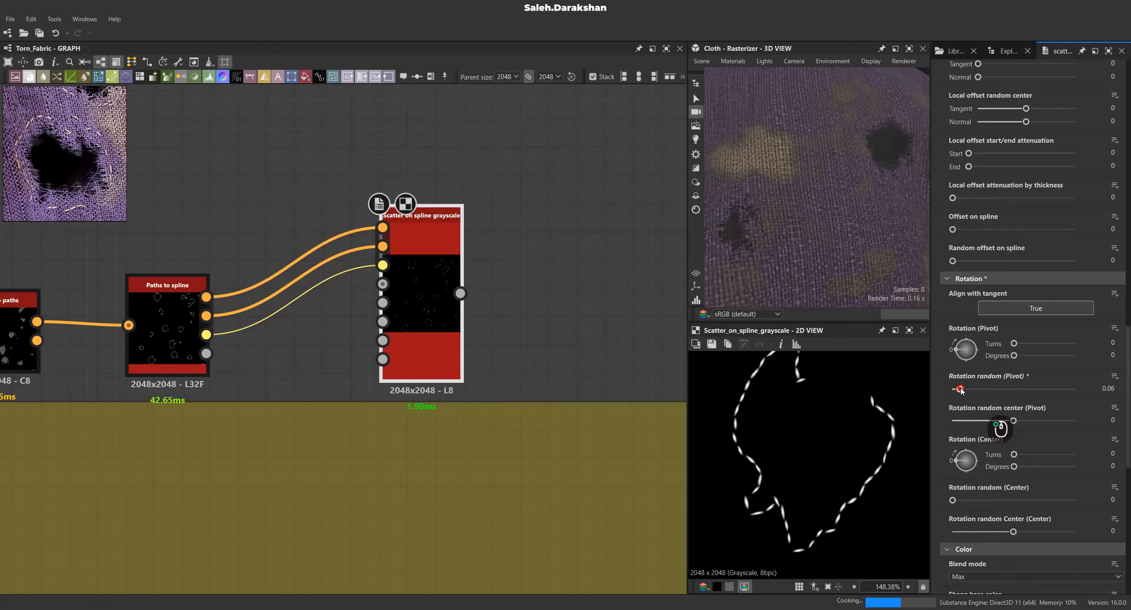
Set the stitches' random luminance to 0.21 and mask random to 0.15, and check them around several holes.
scroll(1007, 381, "down", 10)
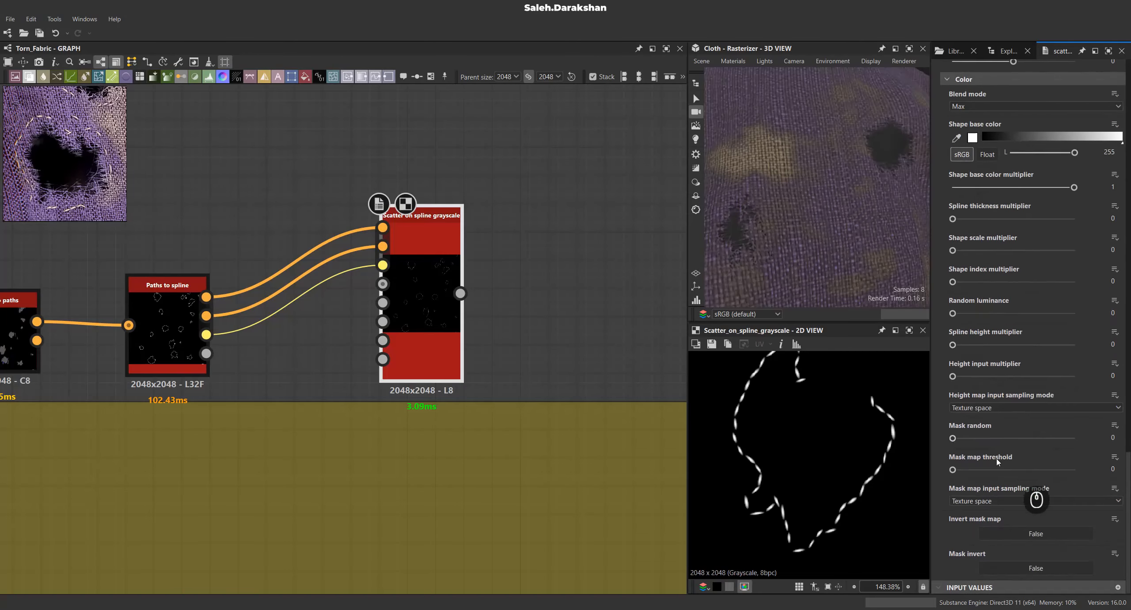
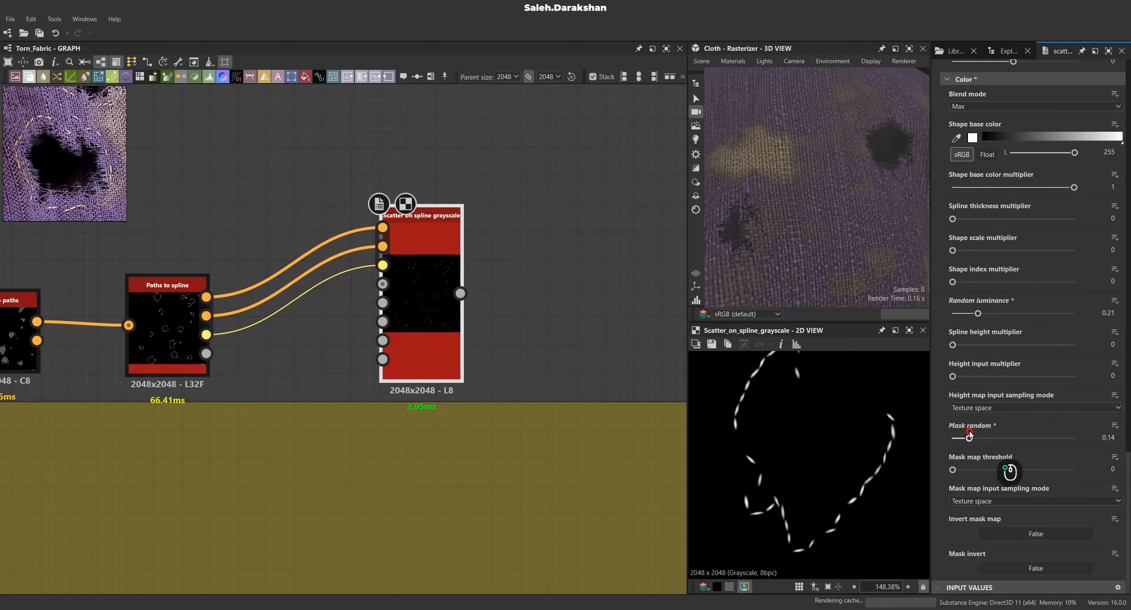
scroll(812, 459, "down", 9)
scroll(801, 469, "up", 6)
middle_click_drag(801, 469, 769, 441)
scroll(809, 465, "down", 3)
scroll(743, 518, "up", 4)
scroll(887, 454, "up", 3)
middle_click_drag(888, 454, 822, 510)
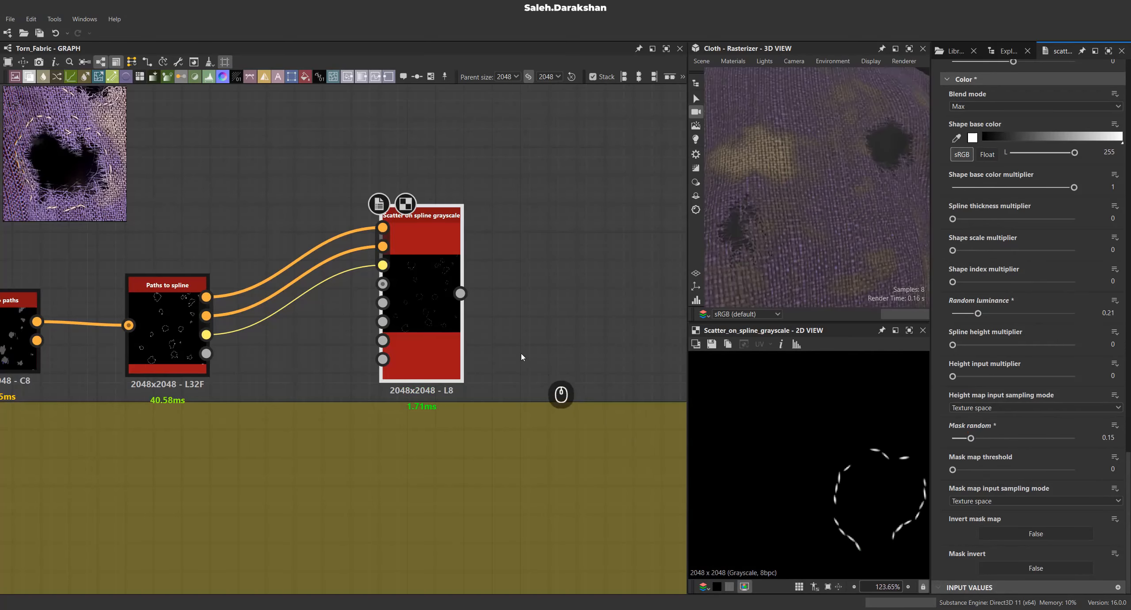
Add a Blend node after the AO-fed mask Blend and combine the scattered stitches into it with Max (lighten) mode.
scroll(509, 349, "down", 5)
scroll(473, 336, "up", 2)
scroll(484, 341, "down", 2)
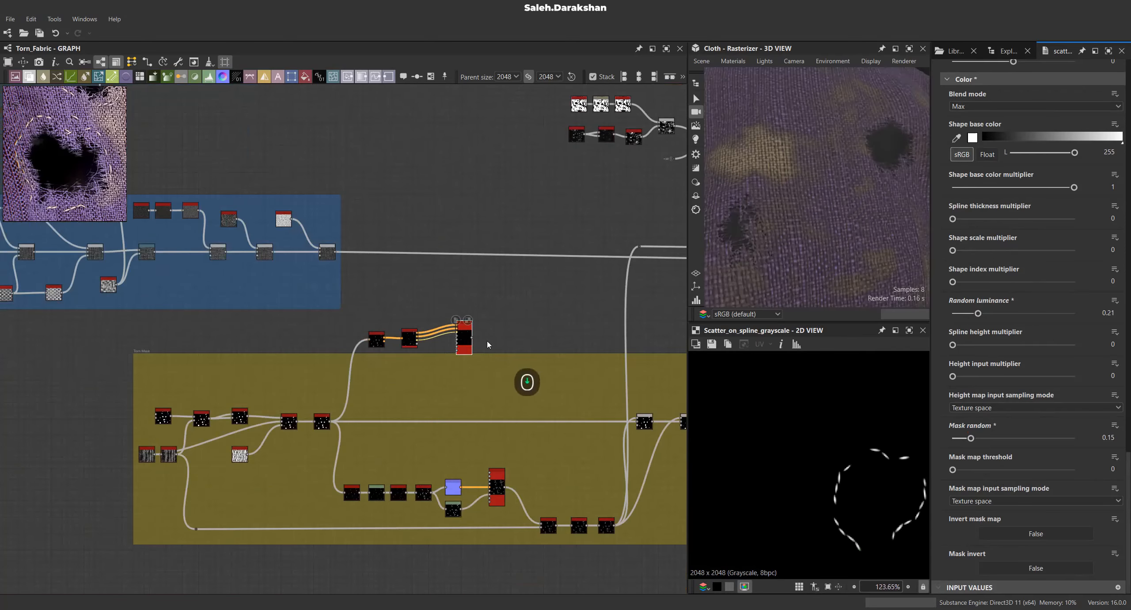
middle_click_drag(485, 341, 330, 416)
scroll(574, 214, "up", 4)
right_click(589, 236)
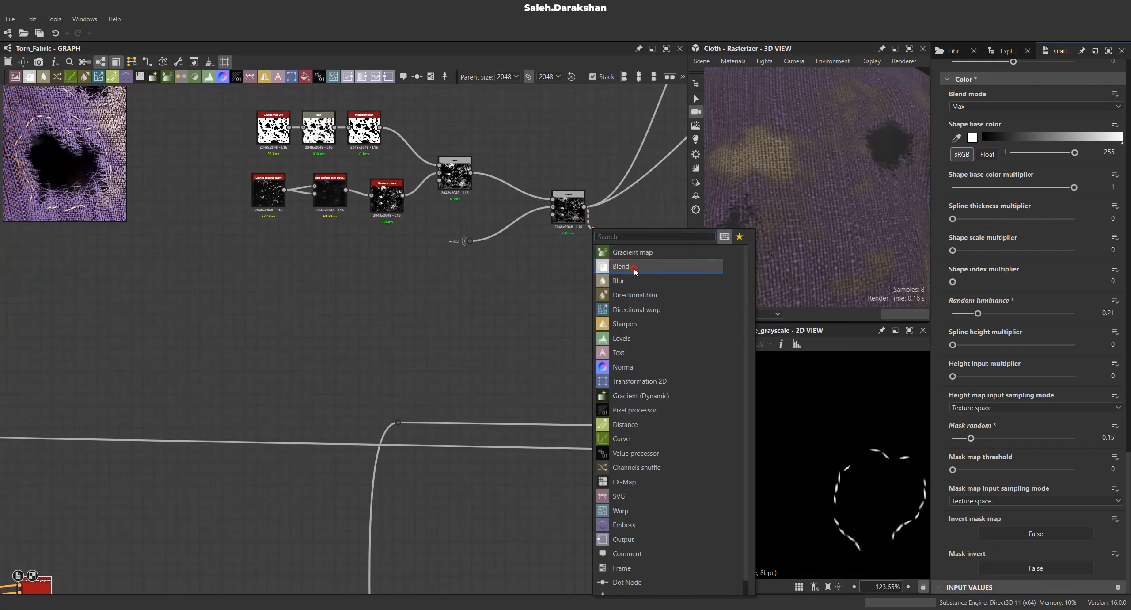
left_click(630, 261)
scroll(556, 243, "down", 2)
left_click(1030, 350)
left_click(959, 428)
scroll(927, 430, "up", 1)
Inspect a torn hole up close in the 3D view and line up the new Blend node with the preceding one.
middle_click_drag(677, 160, 518, 288)
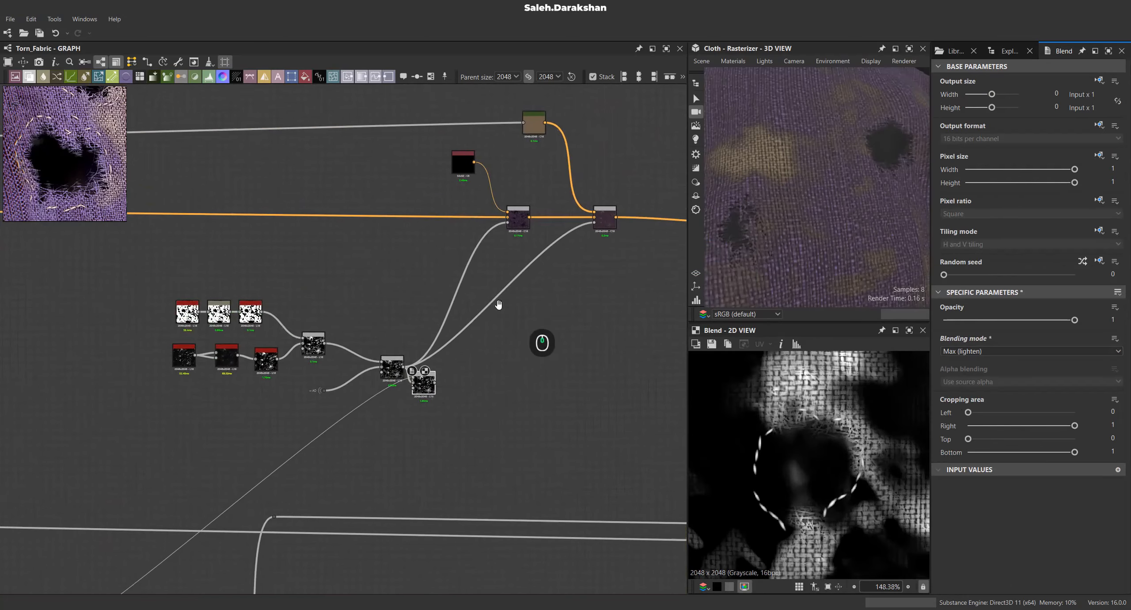
scroll(518, 288, "up", 3)
scroll(815, 221, "down", 3)
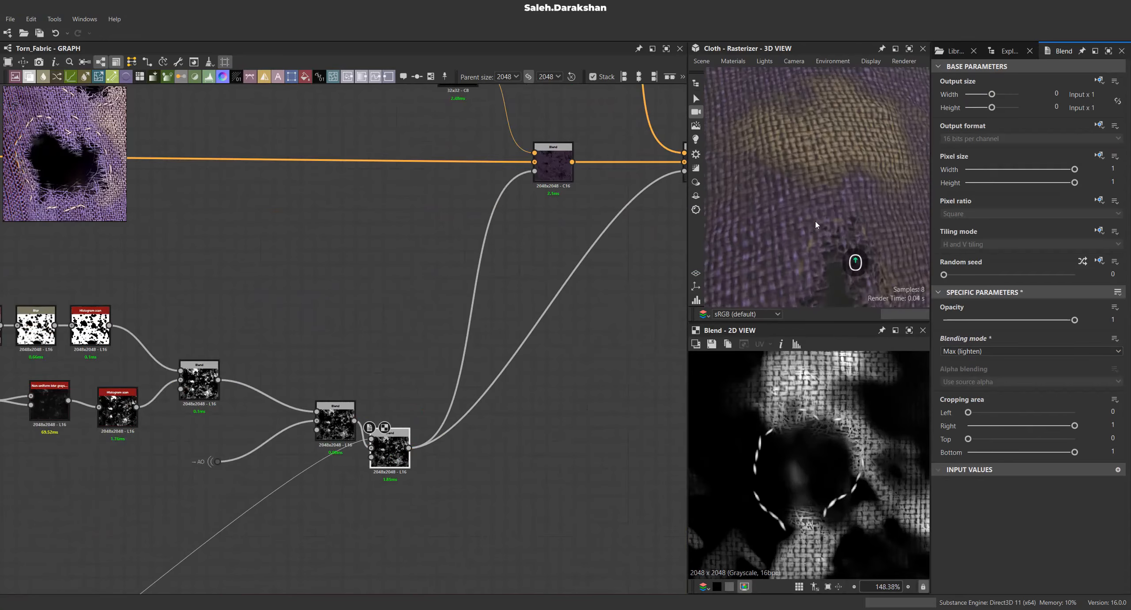
scroll(808, 177, "up", 5)
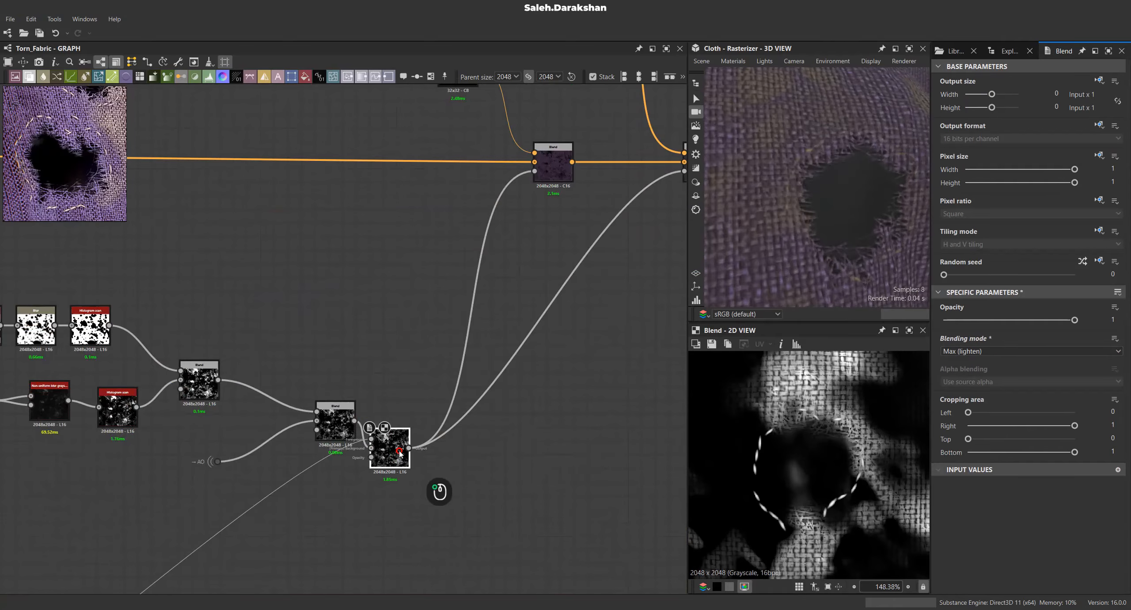
left_click_drag(400, 453, 468, 420)
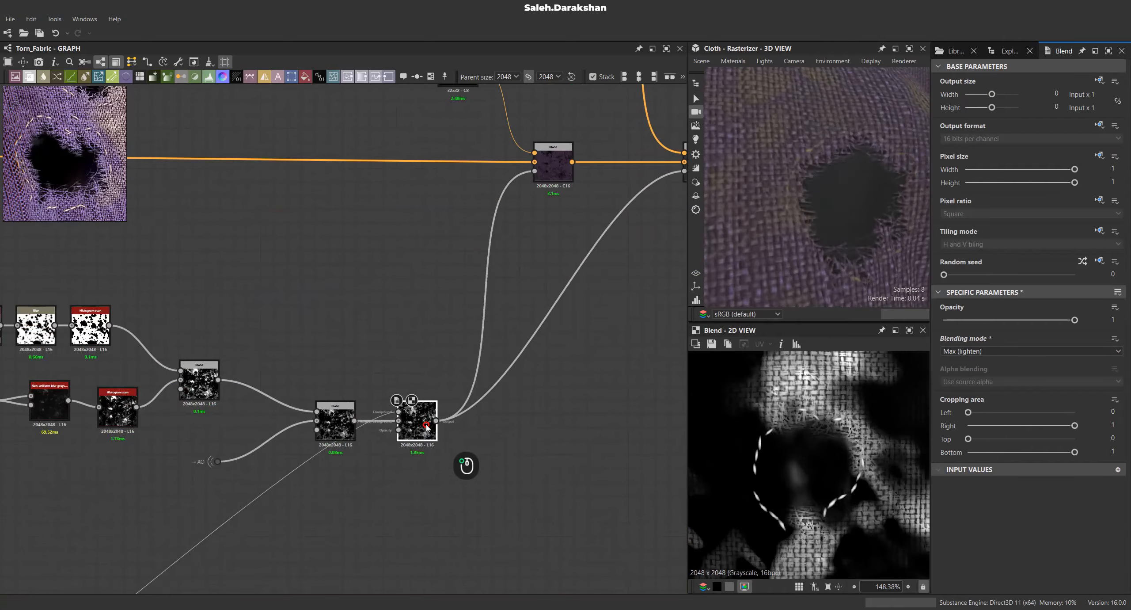
Insert a Height blend node after the last Blend on the height line leading to the outputs.
scroll(289, 445, "down", 6)
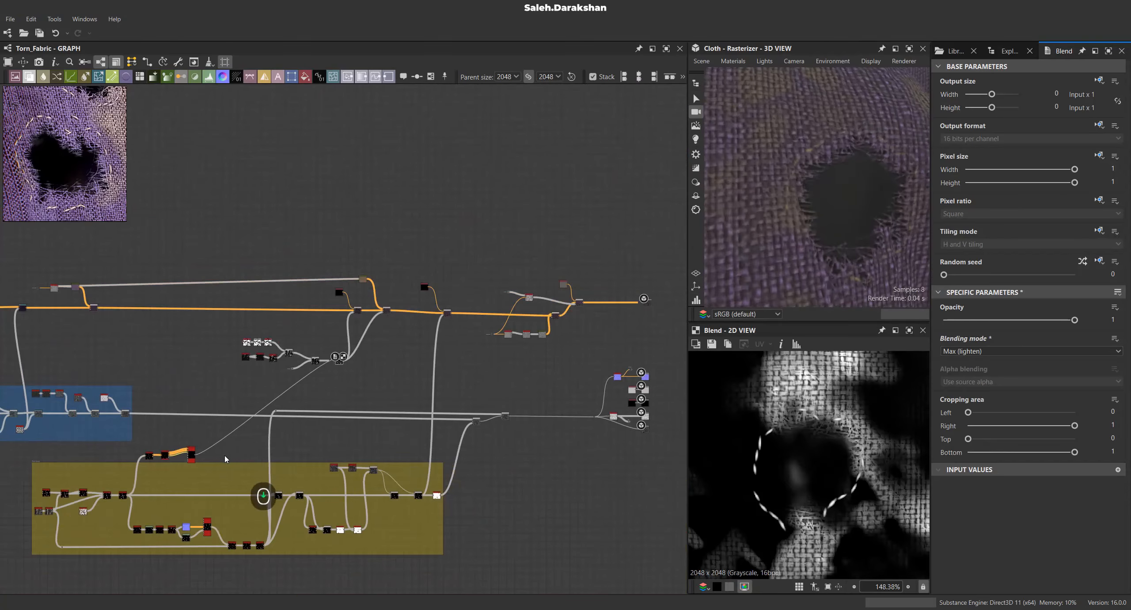
scroll(467, 455, "up", 6)
key("space")
type("he")
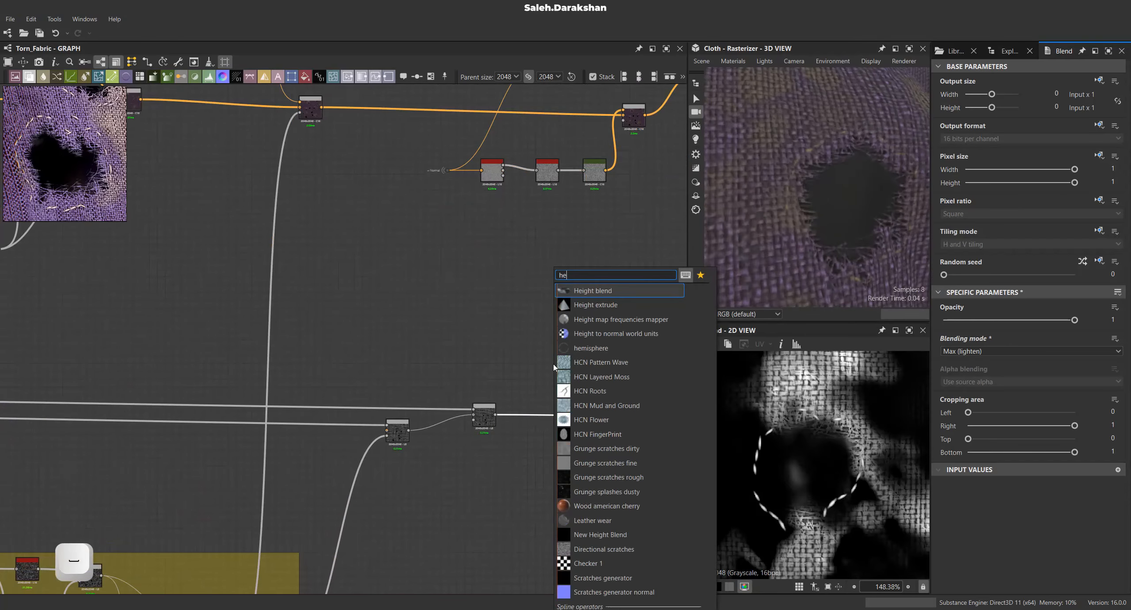
key("Return")
scroll(614, 424, "up", 3)
scroll(631, 449, "down", 8)
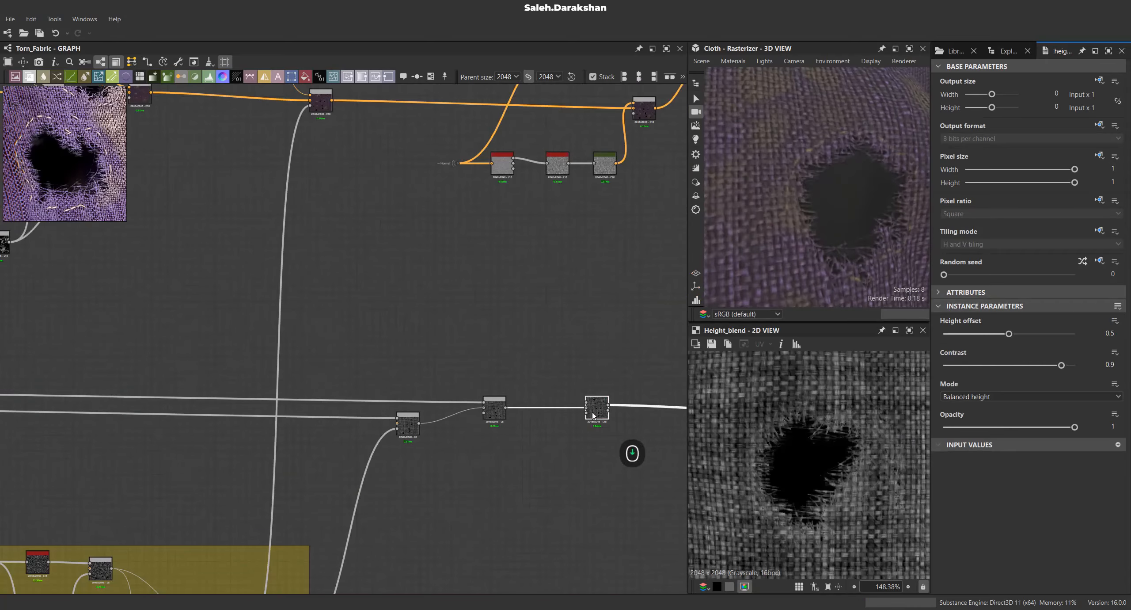
Connect the scattered stitches to the Height blend node's top height input and preview the blended height around a torn hole.
scroll(319, 443, "down", 3)
scroll(559, 420, "up", 7)
left_click_drag(316, 444, 558, 394)
double_click(562, 400)
scroll(797, 190, "up", 3)
scroll(799, 192, "down", 3)
scroll(550, 422, "up", 4)
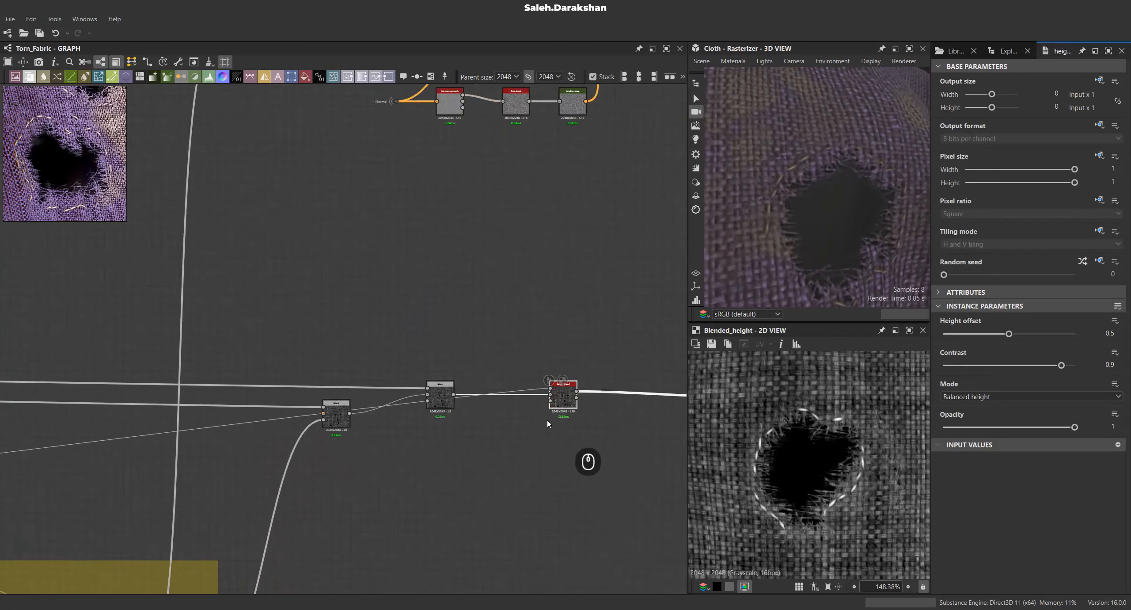
Set the Height blend's height offset to 0.3 and check the stitches around the holes in the 2D and 3D views.
left_click_drag(1009, 333, 985, 332)
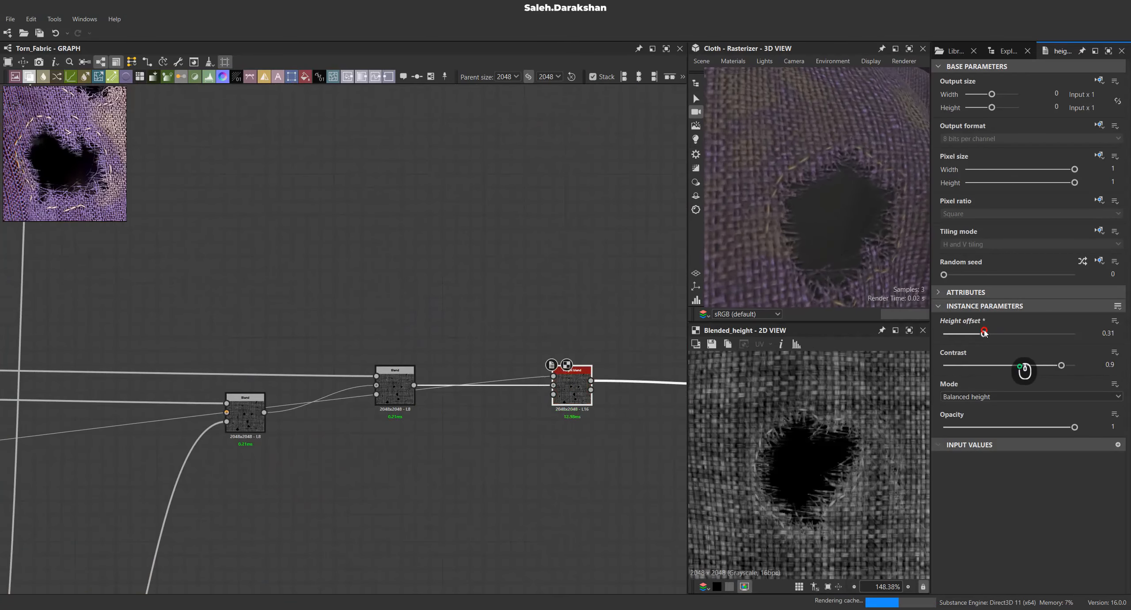
scroll(780, 450, "down", 2)
scroll(835, 420, "up", 4)
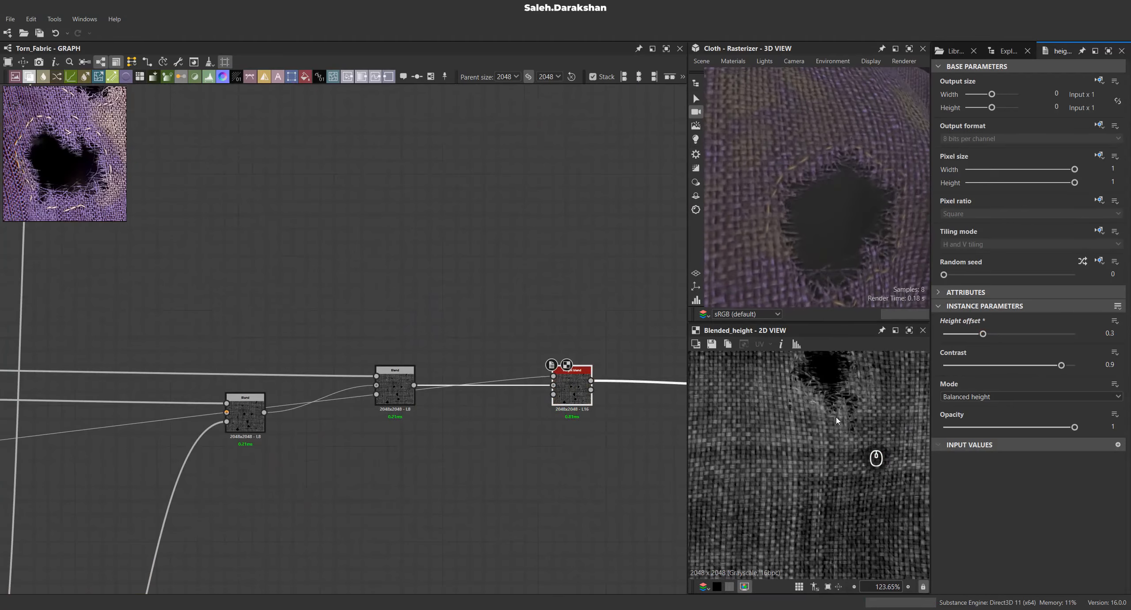
scroll(809, 268, "down", 2)
scroll(804, 257, "down", 2)
scroll(787, 274, "up", 6)
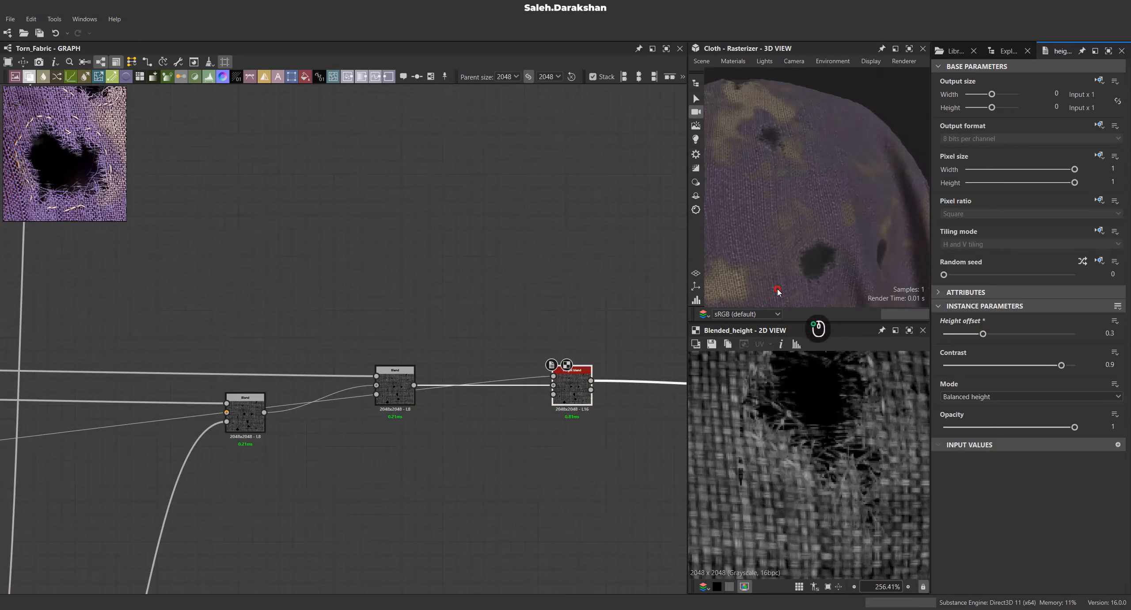
scroll(796, 190, "up", 2)
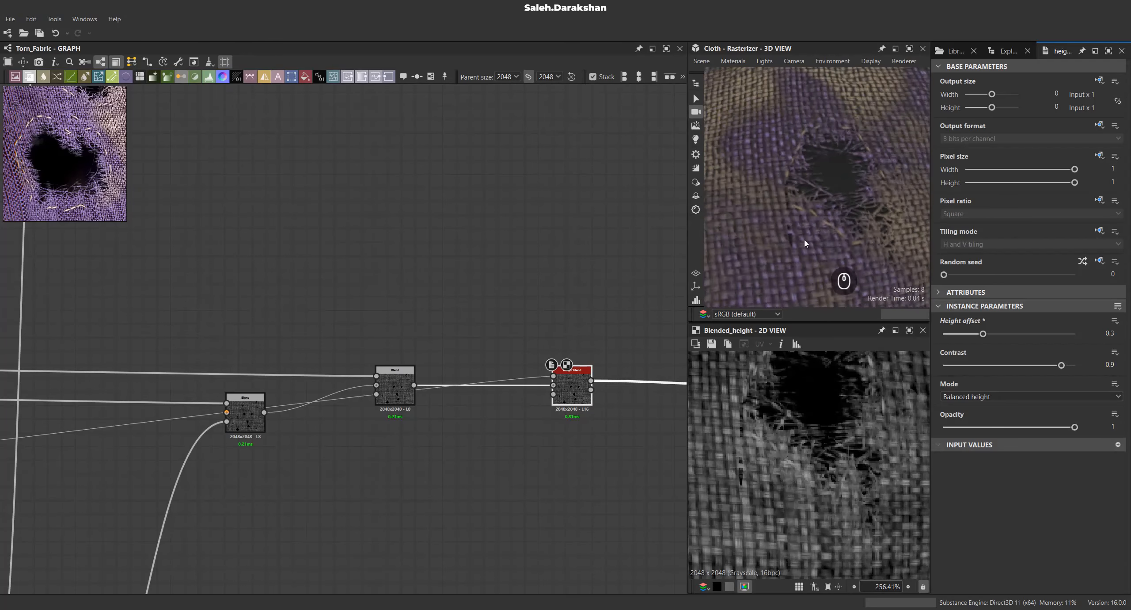
scroll(433, 334, "down", 3)
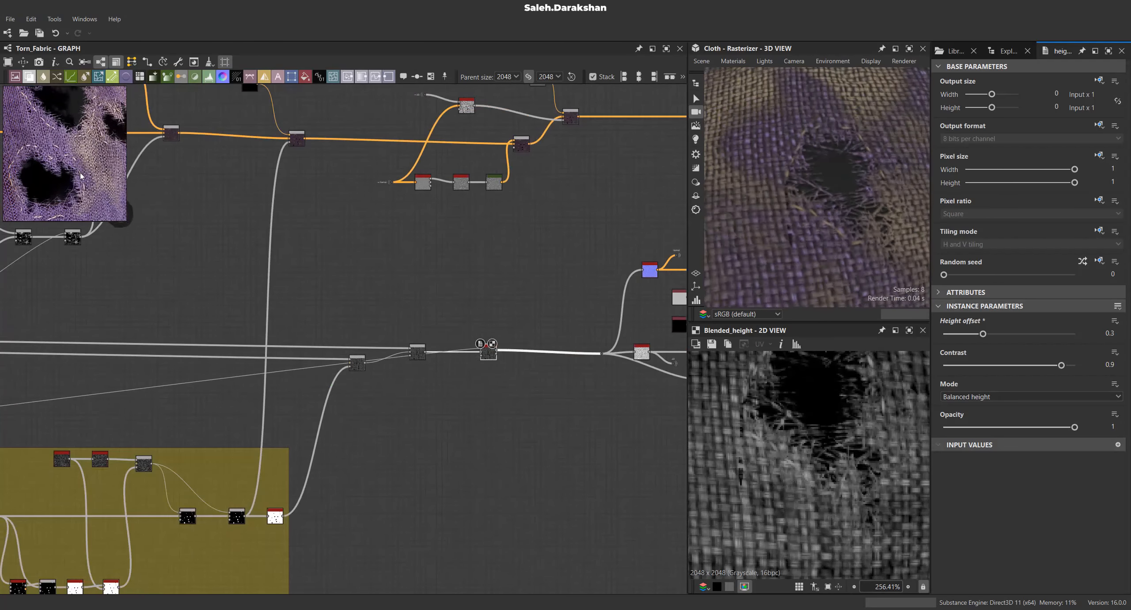
Insert a Paths select node between Mask to paths and Paths to spline.
scroll(537, 294, "down", 3)
scroll(272, 327, "up", 5)
scroll(389, 329, "up", 5)
scroll(430, 417, "down", 1)
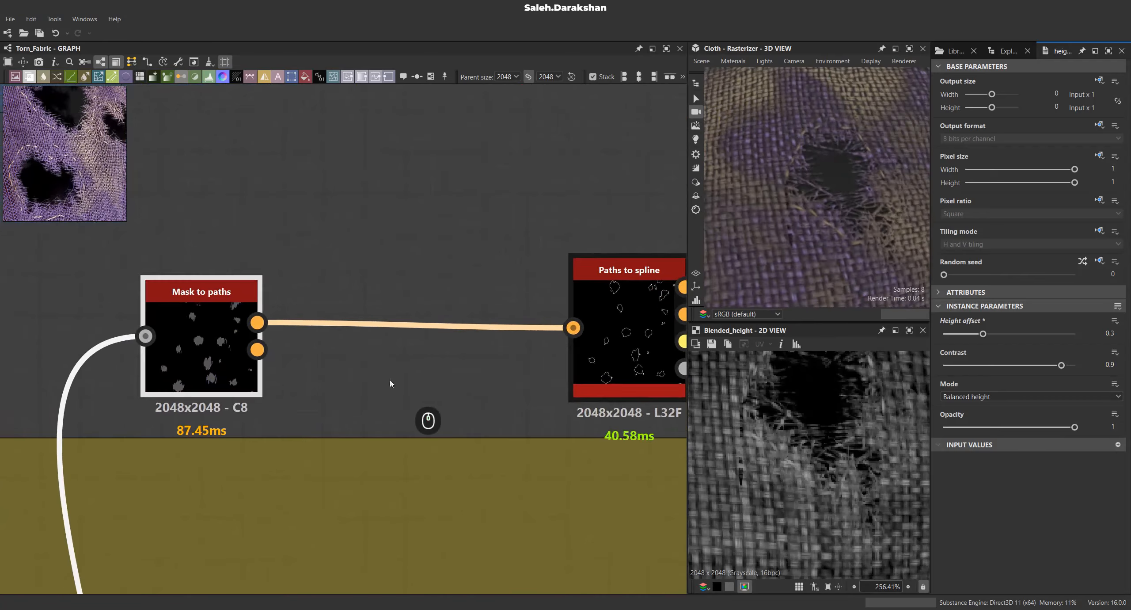
left_click(440, 379)
key("space")
type("sel")
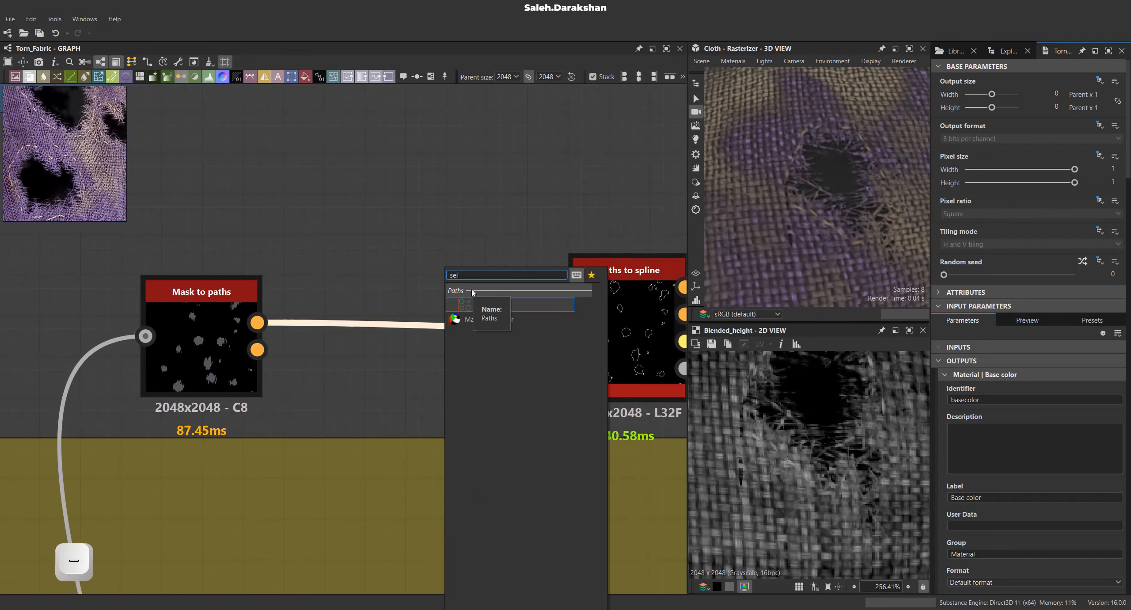
left_click(515, 309)
scroll(424, 329, "down", 5)
mouse_move(426, 330)
left_mouse_down()
mouse_move(432, 321)
mouse_move(426, 330)
left_mouse_up()
scroll(500, 309, "down", 2)
scroll(603, 304, "up", 4)
Preview the Scatter on spline grayscale node and set the Paths select node's selection mode to By length.
double_click(627, 297)
key("f")
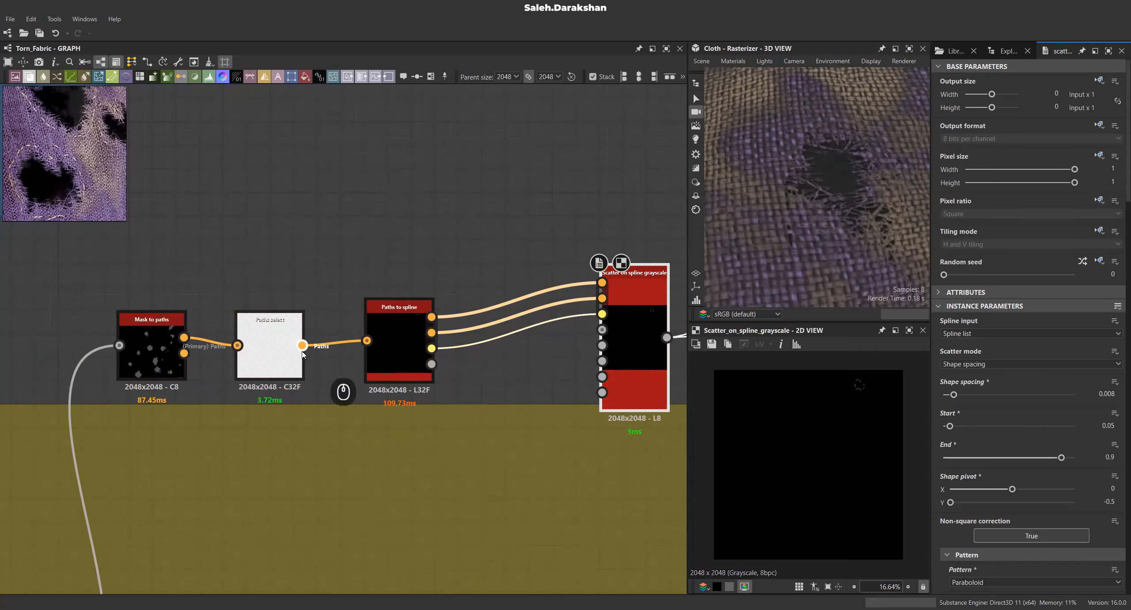
left_click(291, 352)
left_click(972, 333)
left_click(972, 359)
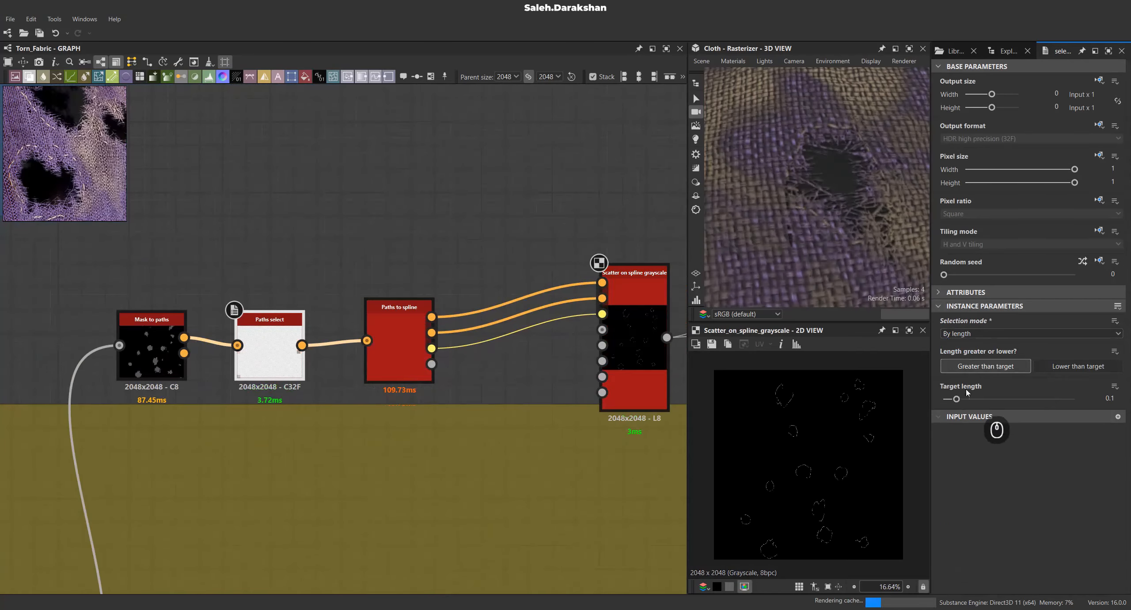
Try a target length of 0.3 for the path selection and check which holes carry stitches on the cloth.
mouse_move(954, 399)
left_mouse_down()
mouse_move(1004, 399)
mouse_move(908, 399)
mouse_move(968, 400)
left_mouse_up()
key("Return")
left_click_drag(1098, 400, 1128, 401)
type(".3")
key("Return")
left_click_drag(865, 231, 835, 162)
scroll(830, 204, "down", 5)
scroll(776, 180, "up", 4)
scroll(776, 180, "down", 3)
scroll(803, 187, "up", 3)
scroll(803, 187, "down", 4)
middle_click_drag(831, 238, 828, 226)
scroll(827, 222, "down", 3)
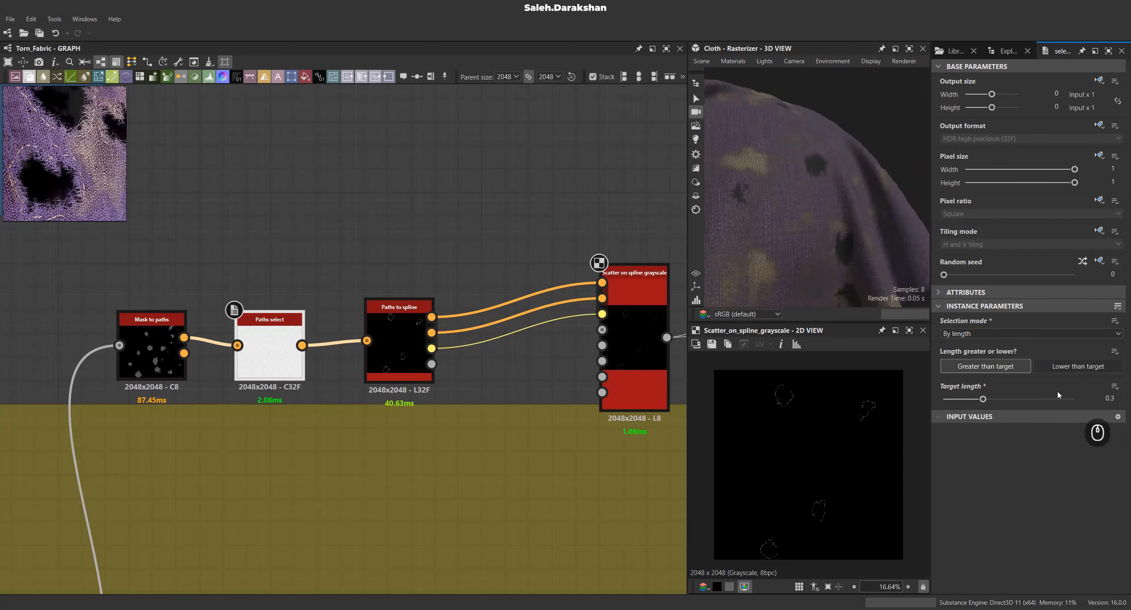
Set the Paths select target length to 0.2 and check the stitched holes up close on the cloth.
key("Return")
scroll(791, 190, "up", 3)
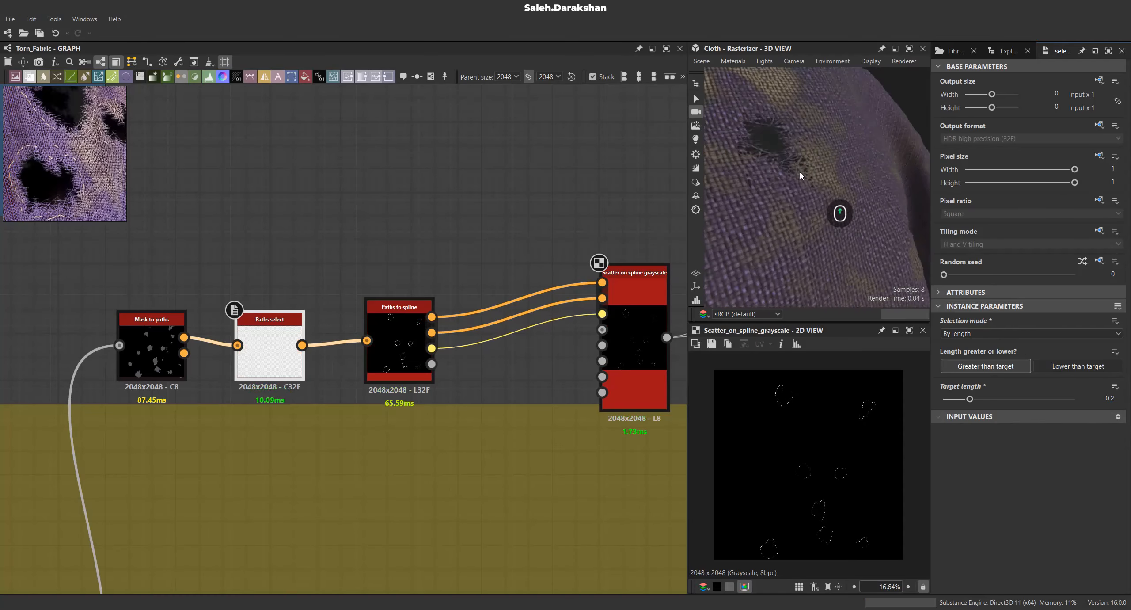
scroll(796, 182, "up", 5)
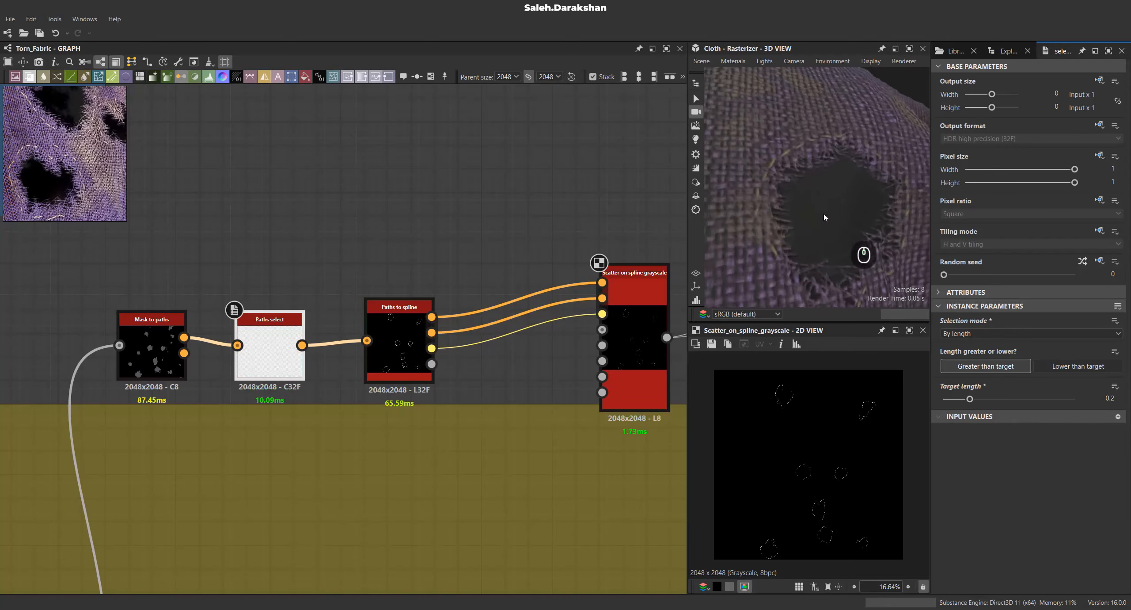
scroll(387, 316, "down", 5)
scroll(398, 327, "up", 4)
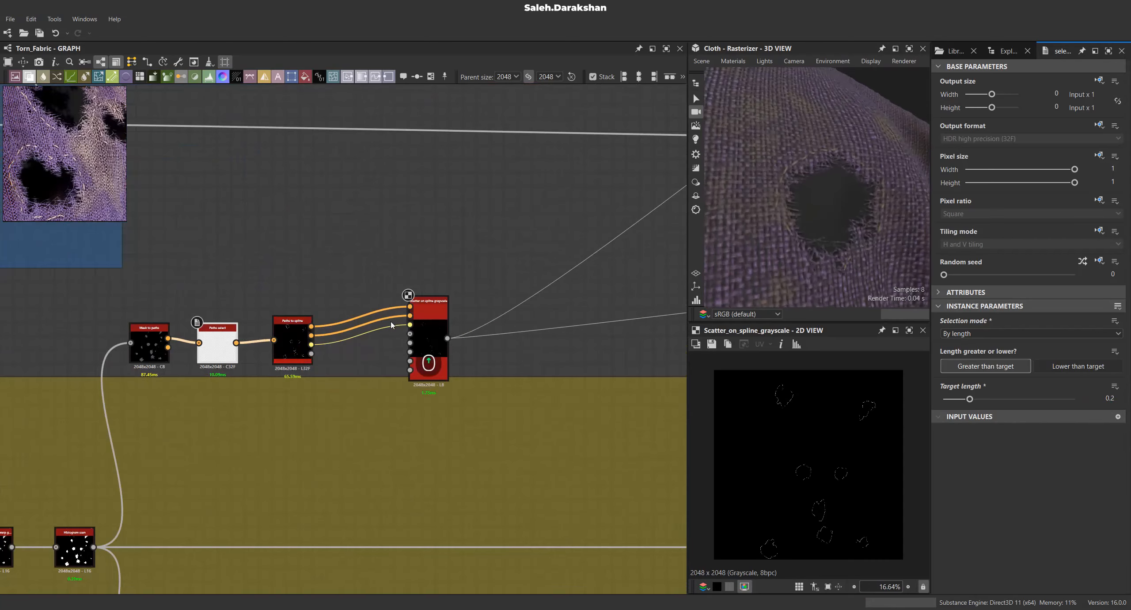
Line up the Paths select node with the neighbouring Mask to paths and Paths to spline nodes.
middle_click_drag(283, 347, 376, 348)
left_click_drag(309, 341, 315, 341)
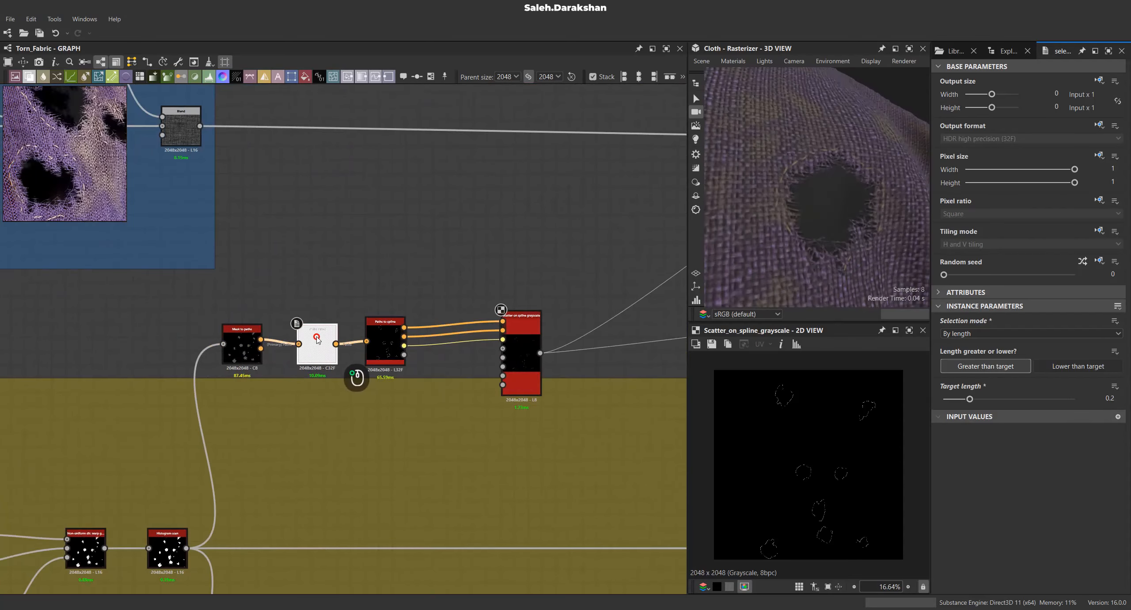
left_click(242, 342)
Add a Dot node on the link from the stitch scatter to the Height blend and place it above the horizontal height lines.
scroll(253, 330, "down", 6)
middle_click_drag(407, 312, 296, 339)
scroll(558, 327, "up", 6)
left_click(558, 314)
scroll(557, 315, "down", 5)
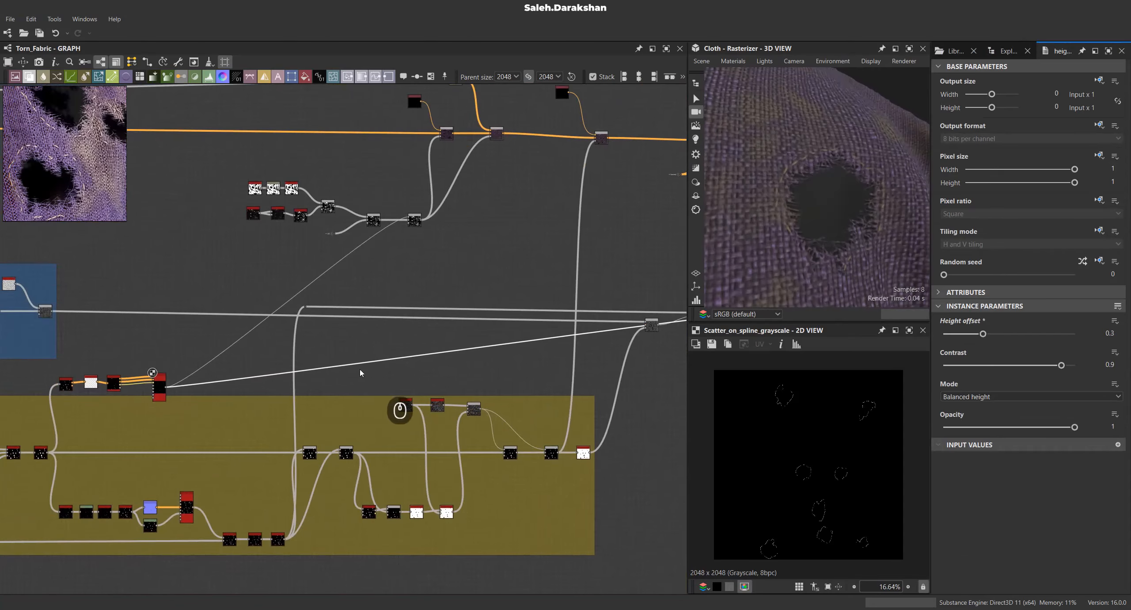
left_click(356, 365)
scroll(355, 365, "up", 4)
scroll(353, 245, "down", 5)
left_click_drag(355, 366, 272, 231)
scroll(314, 235, "up", 1)
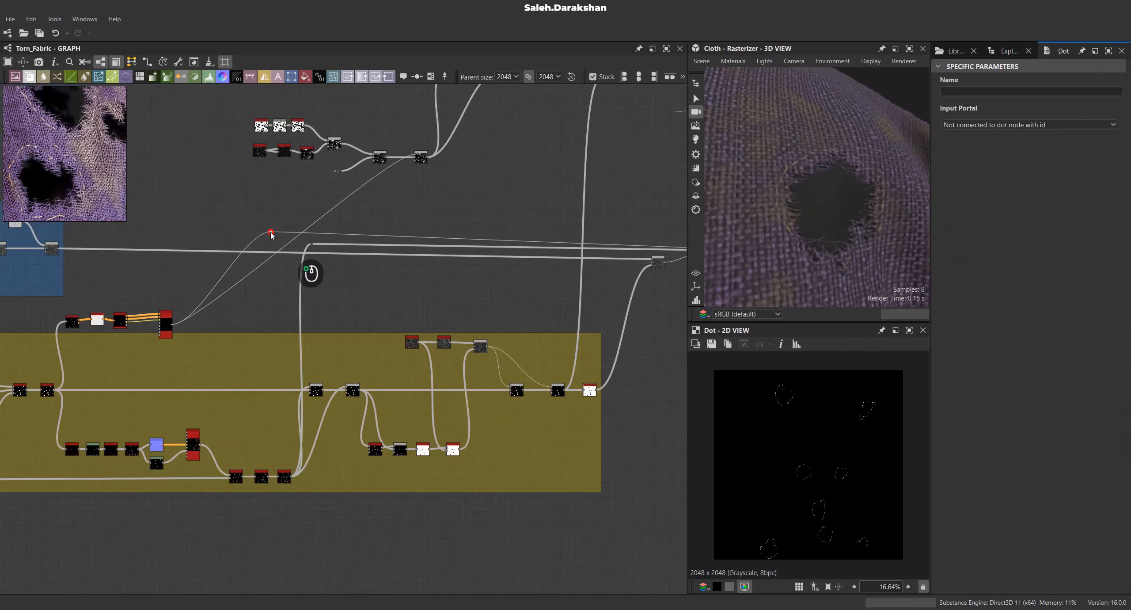
scroll(270, 233, "up", 3)
middle_click_drag(270, 231, 225, 334)
left_click_drag(515, 175, 520, 179)
Shift the Height blend node slightly upward to straighten the incoming stitch link.
scroll(379, 283, "down", 2)
middle_click_drag(378, 283, 146, 285)
scroll(565, 330, "down", 2)
scroll(617, 338, "up", 1)
left_click_drag(620, 344, 619, 328)
Move the material output nodes and the nodes feeding them as a group so they line up with the Height blend node.
scroll(599, 332, "down", 3)
middle_click_drag(589, 368, 331, 427)
scroll(588, 339, "up", 3)
left_click_drag(306, 490, 449, 300)
left_click(362, 449)
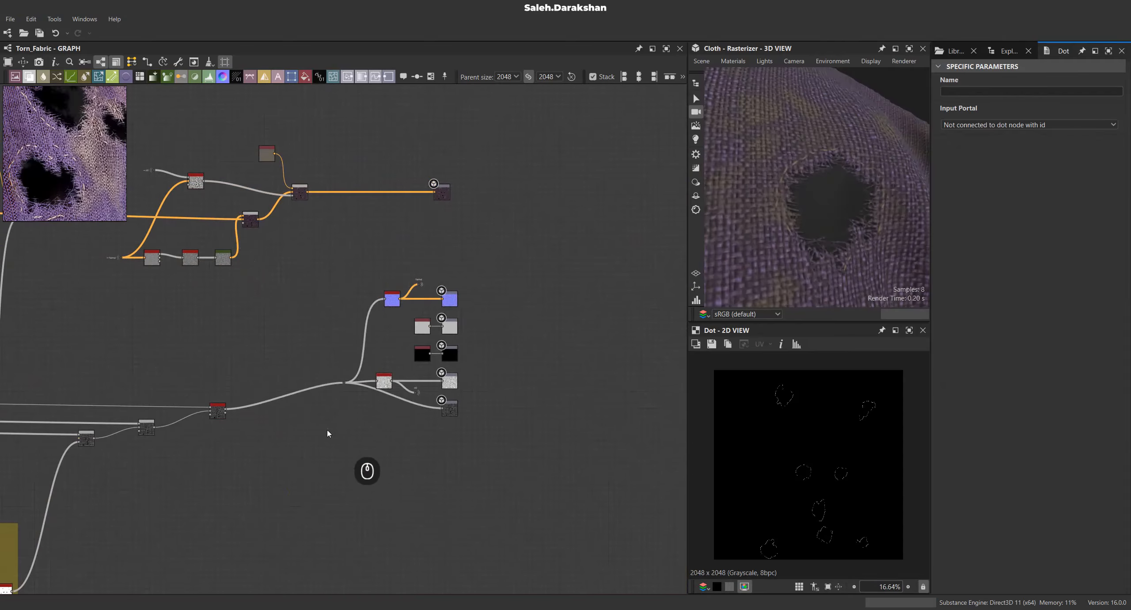
scroll(344, 404, "up", 1)
scroll(347, 405, "down", 5)
middle_click_drag(288, 420, 395, 453)
scroll(539, 381, "up", 5)
left_click_drag(405, 463, 656, 180)
left_click_drag(587, 252, 589, 288)
left_click(326, 335)
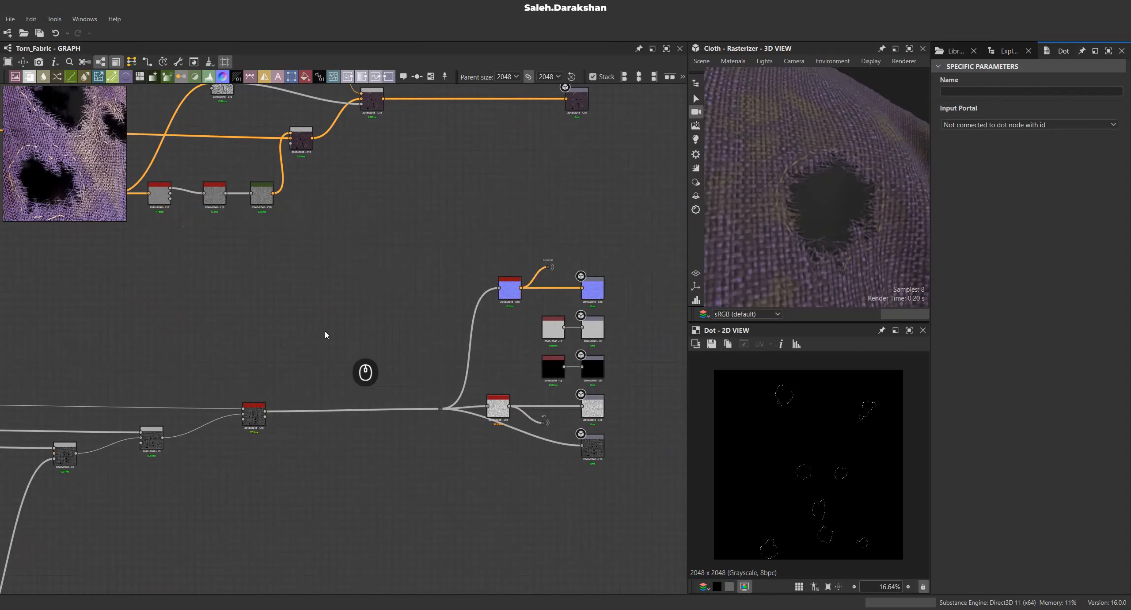
Locate the curvature branch near the base color line and preview the Curvature smooth node.
scroll(588, 329, "up", 3)
scroll(593, 339, "down", 5)
scroll(561, 361, "up", 4)
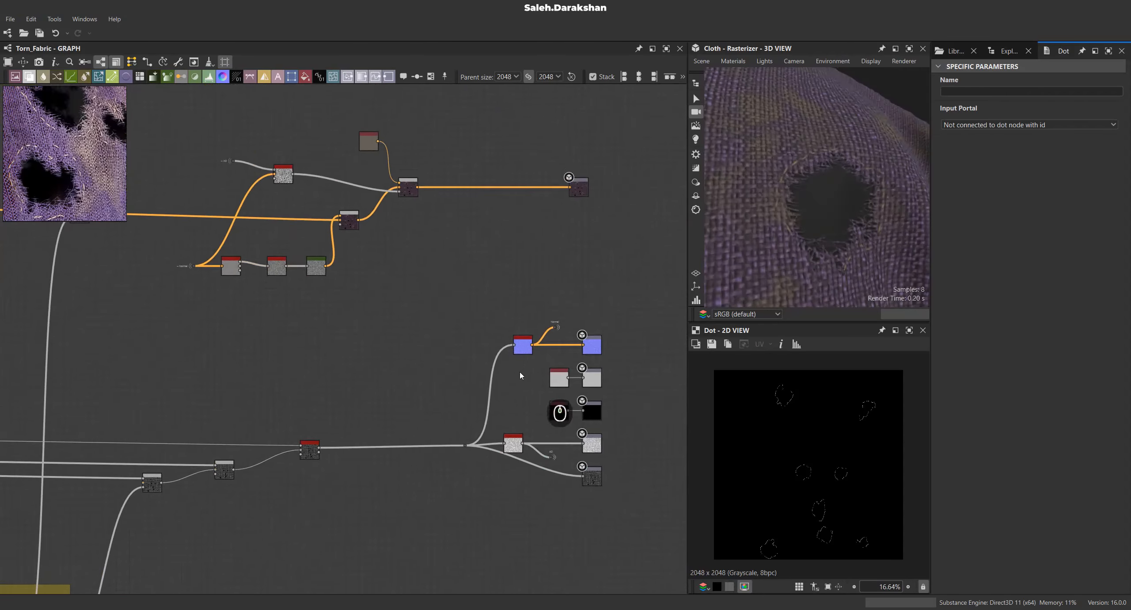
scroll(484, 349, "down", 3)
scroll(212, 214, "up", 4)
scroll(219, 223, "up", 2)
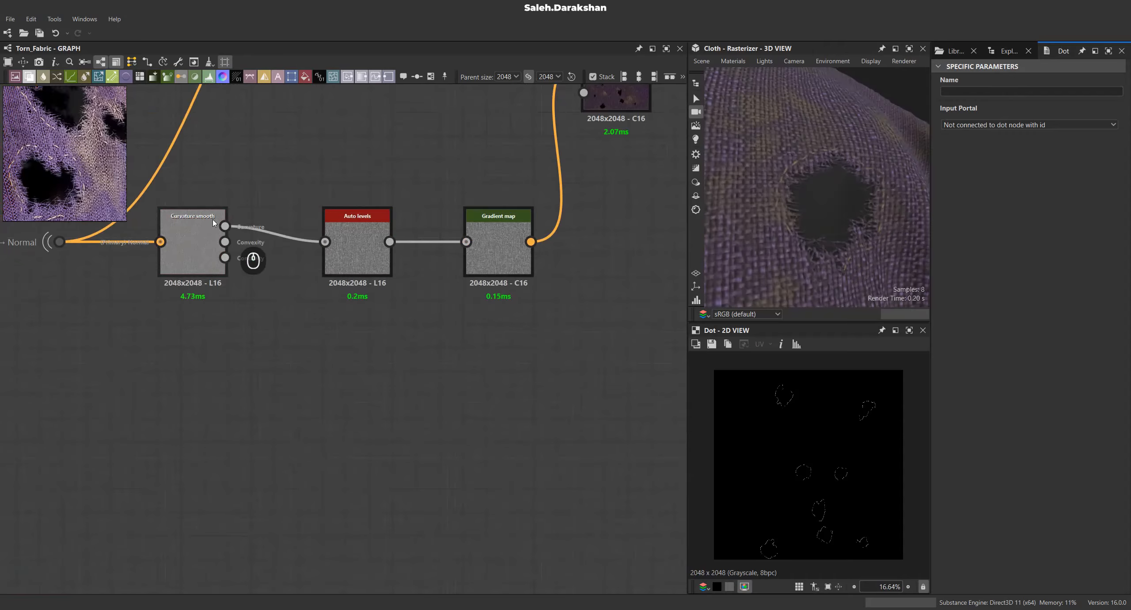
double_click(216, 230)
scroll(721, 405, "up", 5)
Branch an Invert grayscale node off the Auto levels node of the curvature branch and preview it.
left_click_drag(224, 226, 393, 405)
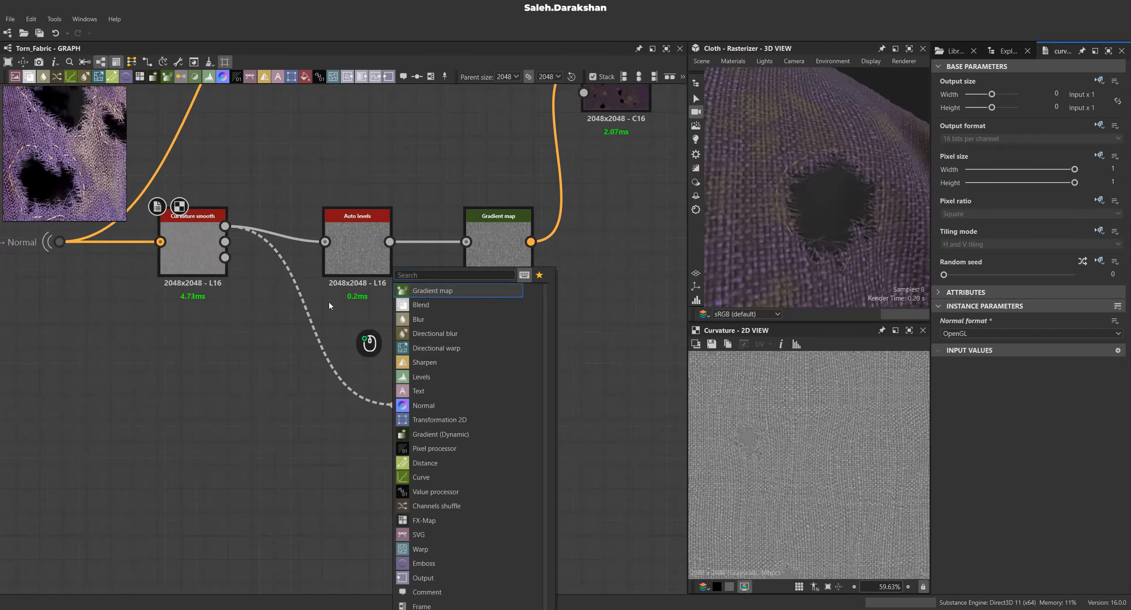
double_click(358, 247)
left_click_drag(390, 241, 470, 437)
type("in")
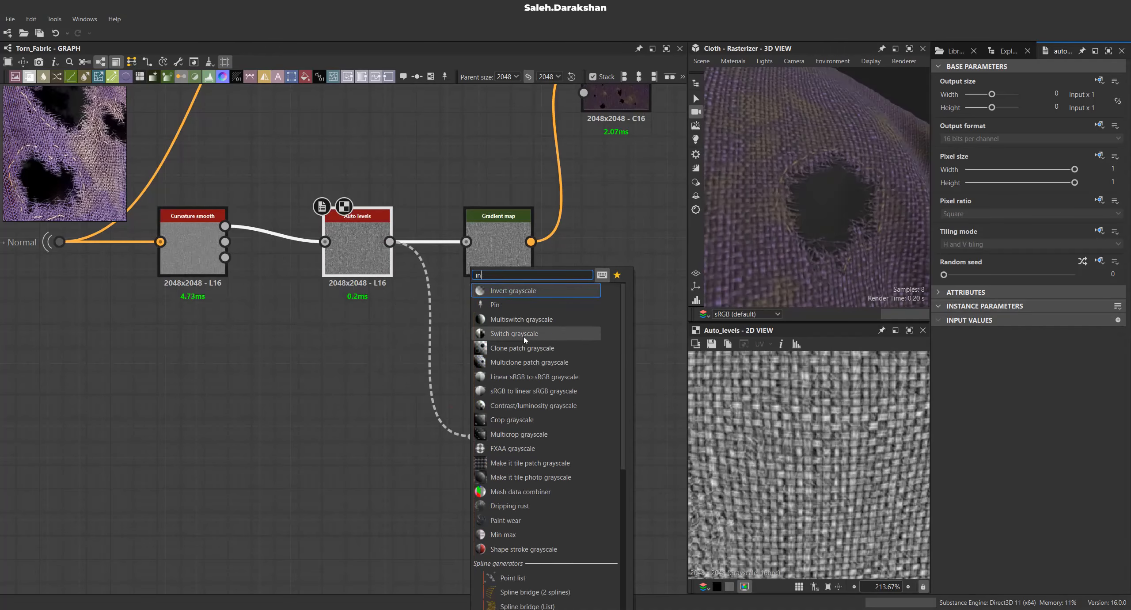
left_click(513, 290)
double_click(508, 437)
Place the Invert grayscale node near the Roughness output and add a Levels node after it, spacing both beside the Uniform color.
scroll(532, 416, "down", 3)
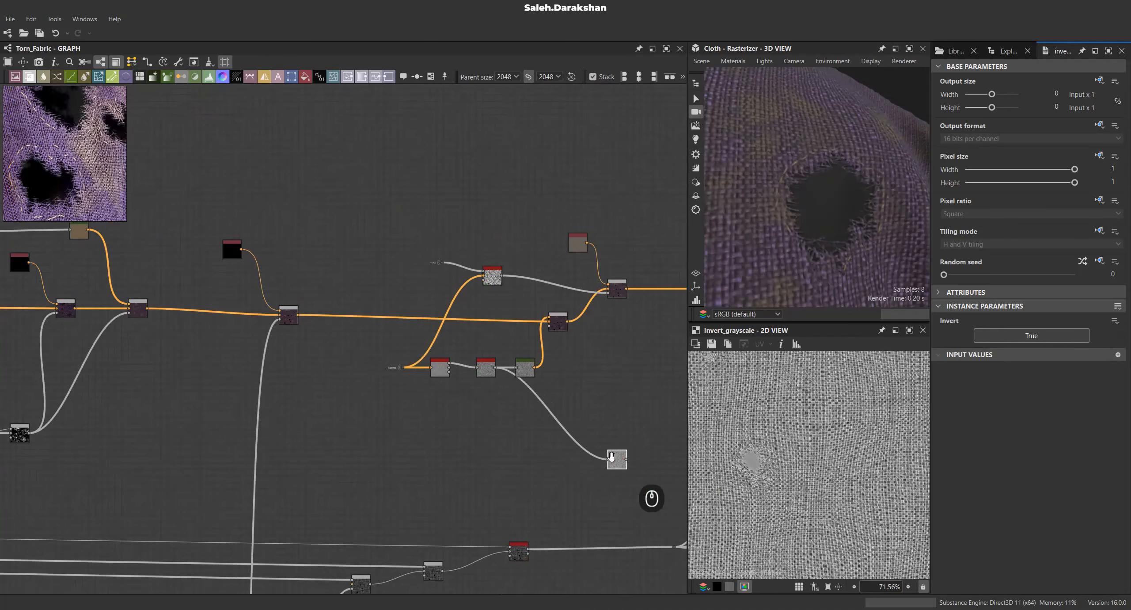
middle_click_drag(611, 456, 271, 389)
scroll(324, 414, "up", 3)
left_click_drag(242, 379, 490, 412)
scroll(440, 415, "up", 5)
type("lev")
left_click(520, 290)
double_click(532, 422)
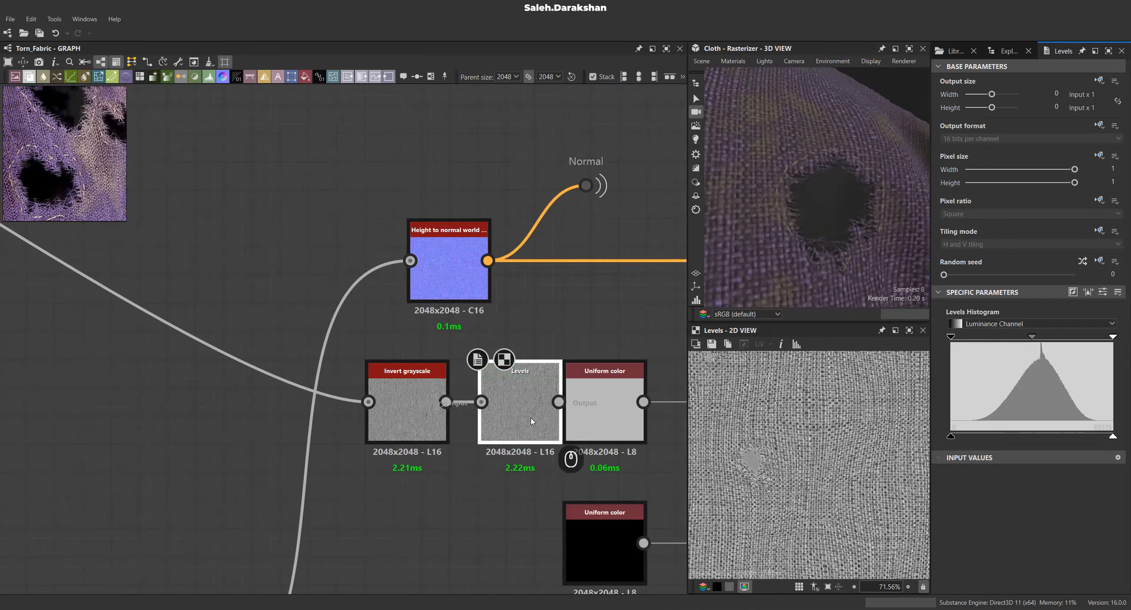
left_click_drag(417, 397, 361, 396)
left_click_drag(491, 389, 463, 389)
Show the Levels node's numeric parameters and set Level in mid to 0.3.
left_click(1103, 291)
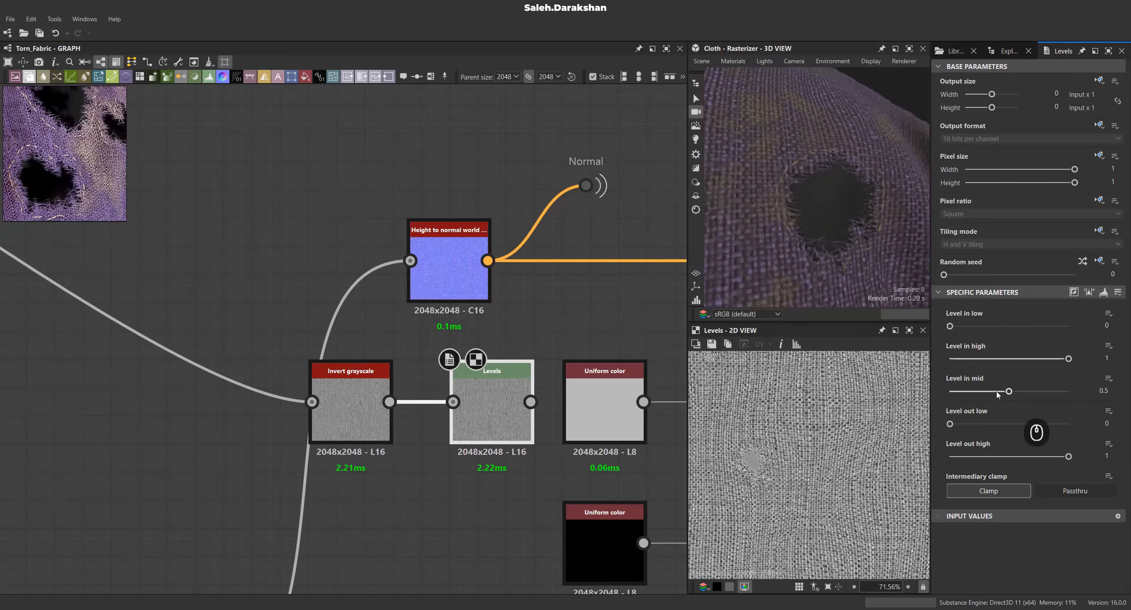
left_click_drag(1008, 392, 995, 391)
type("0.3")
key("Return")
scroll(859, 421, "up", 5)
scroll(357, 375, "down", 6)
middle_click_drag(363, 384, 447, 406)
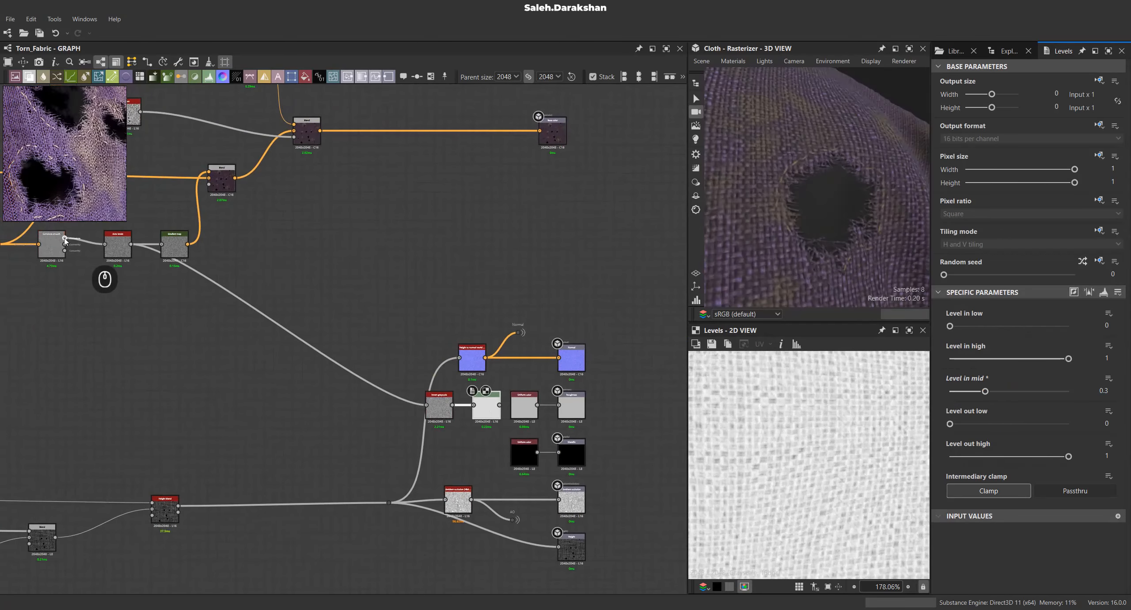
Connect the Levels node to the Roughness output and delete the Uniform color that fed it.
scroll(402, 427, "up", 5)
scroll(777, 436, "down", 4)
scroll(870, 417, "up", 5)
scroll(474, 355, "down", 5)
scroll(169, 435, "up", 6)
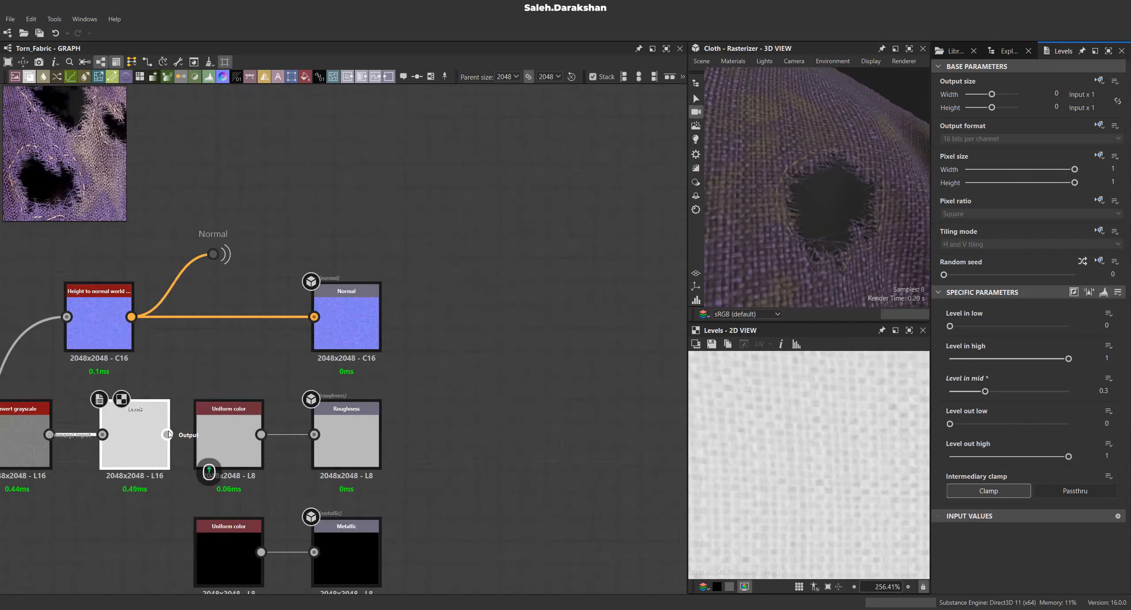
left_click_drag(322, 431, 321, 432)
scroll(793, 267, "down", 5)
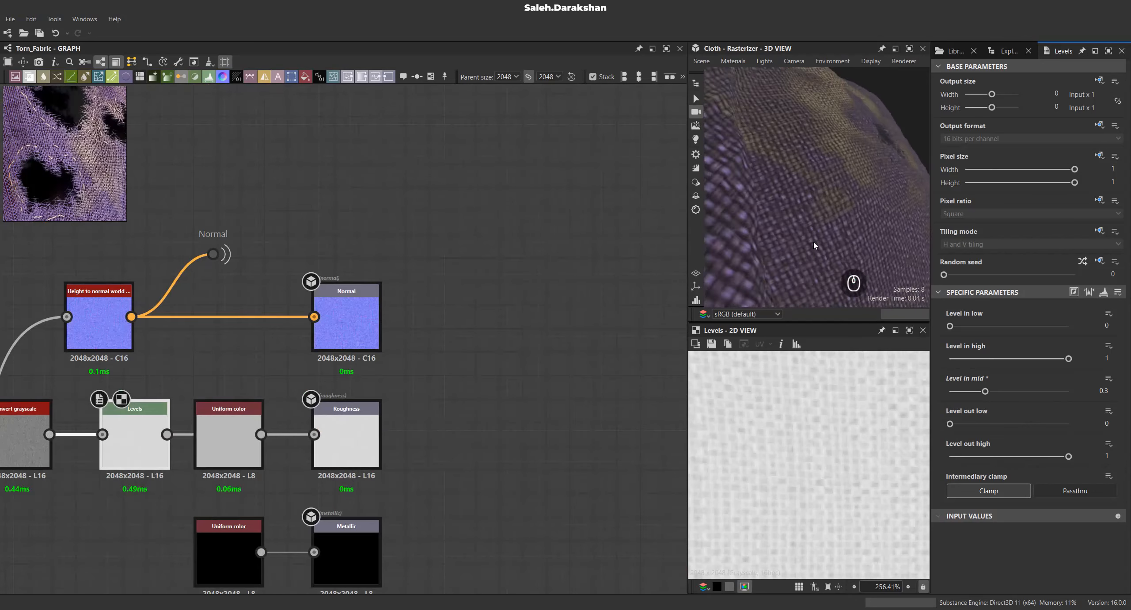
left_click_drag(239, 422, 266, 373)
key("Delete")
Move the Invert grayscale and Levels nodes closer to the Roughness output.
middle_click_drag(233, 393, 358, 370)
scroll(357, 370, "down", 5)
scroll(277, 420, "up", 3)
left_click_drag(277, 420, 414, 363)
Insert a Histogram range node on the link to the Height output and place it below the Ambient occlusion node.
scroll(414, 364, "down", 5)
scroll(391, 441, "up", 4)
middle_click_drag(391, 441, 458, 404)
left_click(467, 418)
key("space")
type("h")
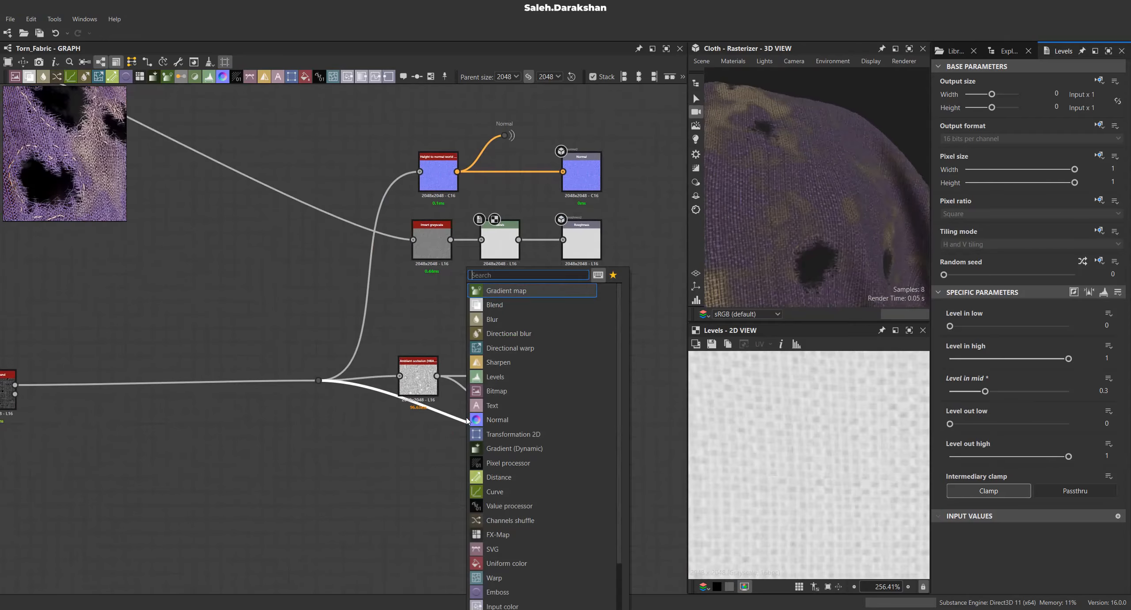
type("is")
left_click(532, 292)
scroll(488, 412, "up", 3)
left_click_drag(432, 405, 361, 475)
middle_click_drag(120, 488, 260, 437)
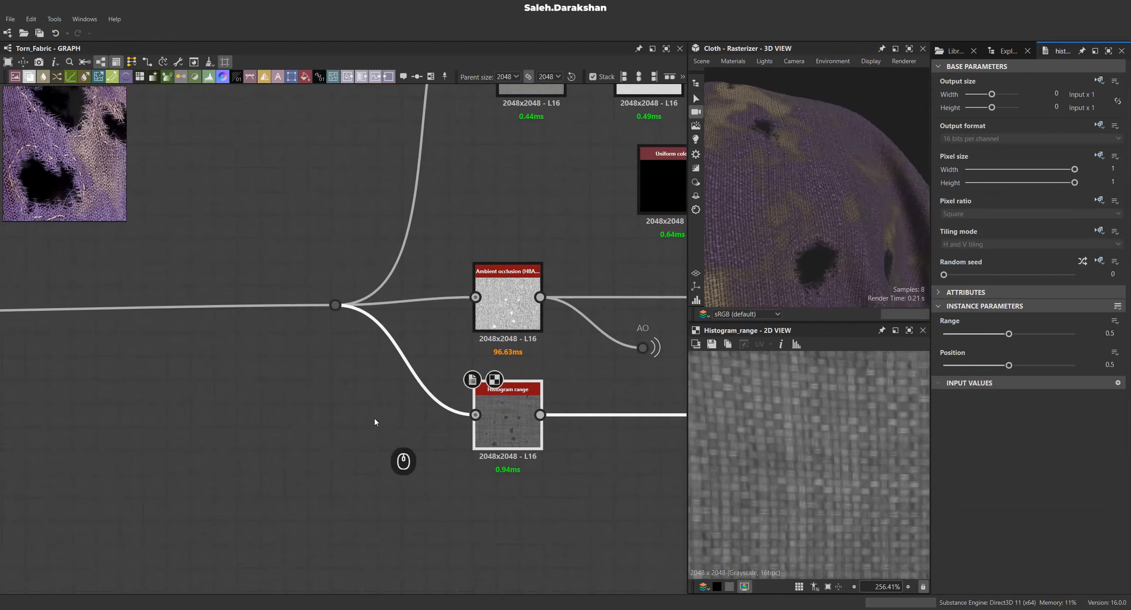
Insert an Auto levels node before the Histogram range, line it up, and preview the leveled height.
left_click(403, 355)
key("space")
type("au")
left_click(454, 304)
left_click_drag(433, 361, 411, 410)
left_click(333, 308)
left_click(389, 400)
scroll(814, 435, "down", 3)
Set the Histogram range's range to 0.1 and check the cloth up close in the 3D view.
left_click(526, 409)
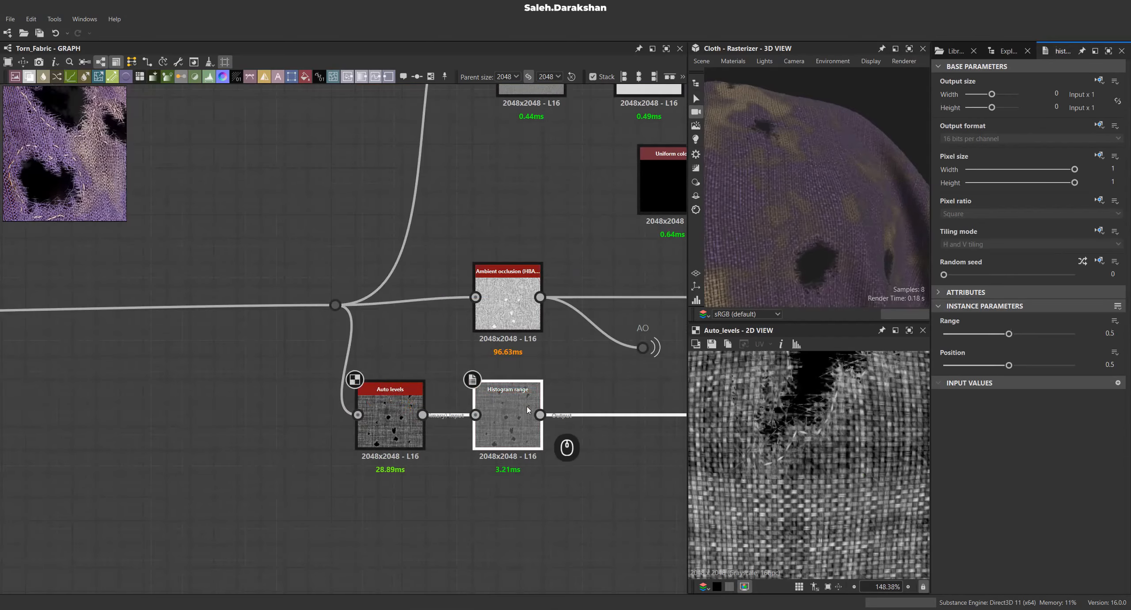
key("Return")
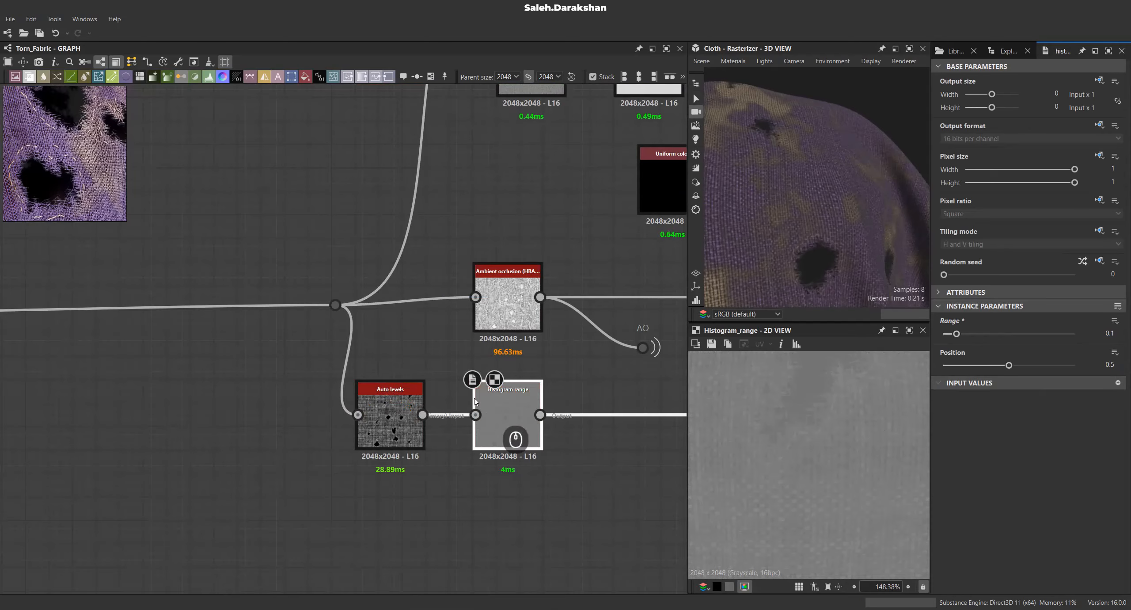
scroll(492, 406, "down", 3)
scroll(809, 228, "up", 6)
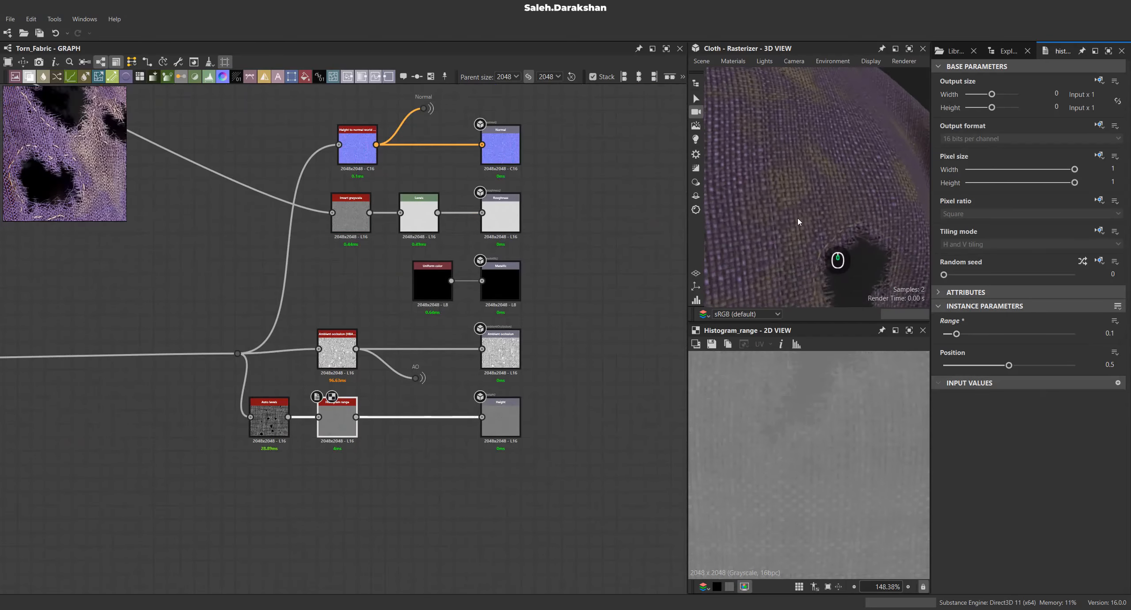
middle_click_drag(799, 218, 801, 181)
scroll(344, 358, "up", 4)
Preview the Ambient occlusion node and move the Dot that splits the height line further away from the output nodes.
double_click(344, 356)
scroll(764, 467, "down", 9)
scroll(486, 330, "down", 4)
scroll(304, 376, "up", 2)
middle_click_drag(306, 375, 400, 435)
left_click_drag(419, 380, 368, 380)
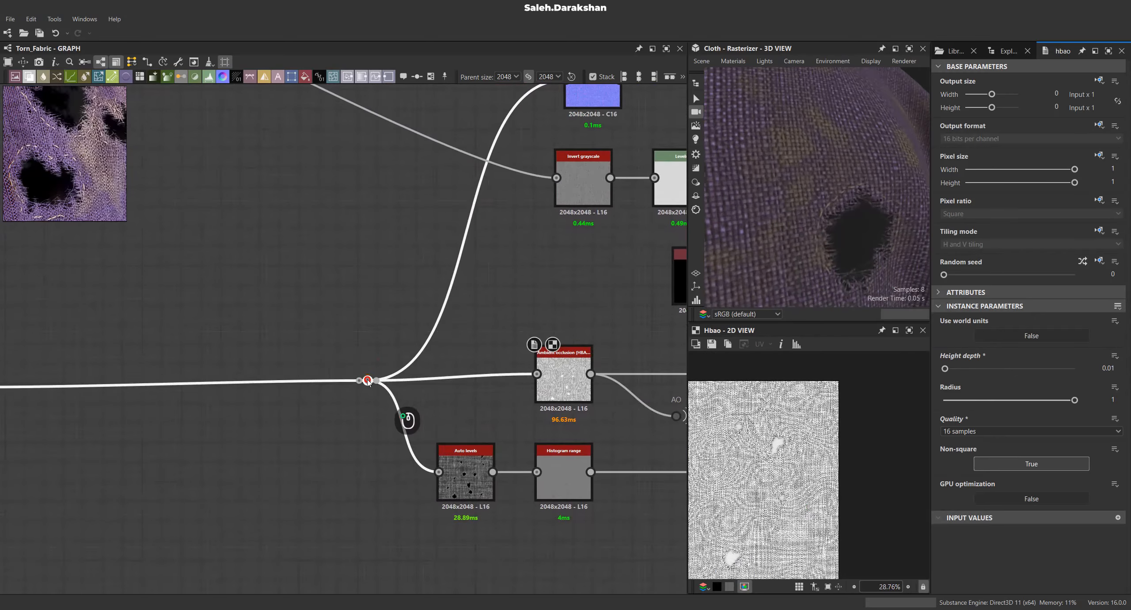
Review the node graph and examine the whole cloth's holes and stains in an enlarged 3D view.
scroll(368, 380, "down", 5)
left_click(1013, 52)
middle_click_drag(414, 358, 405, 361)
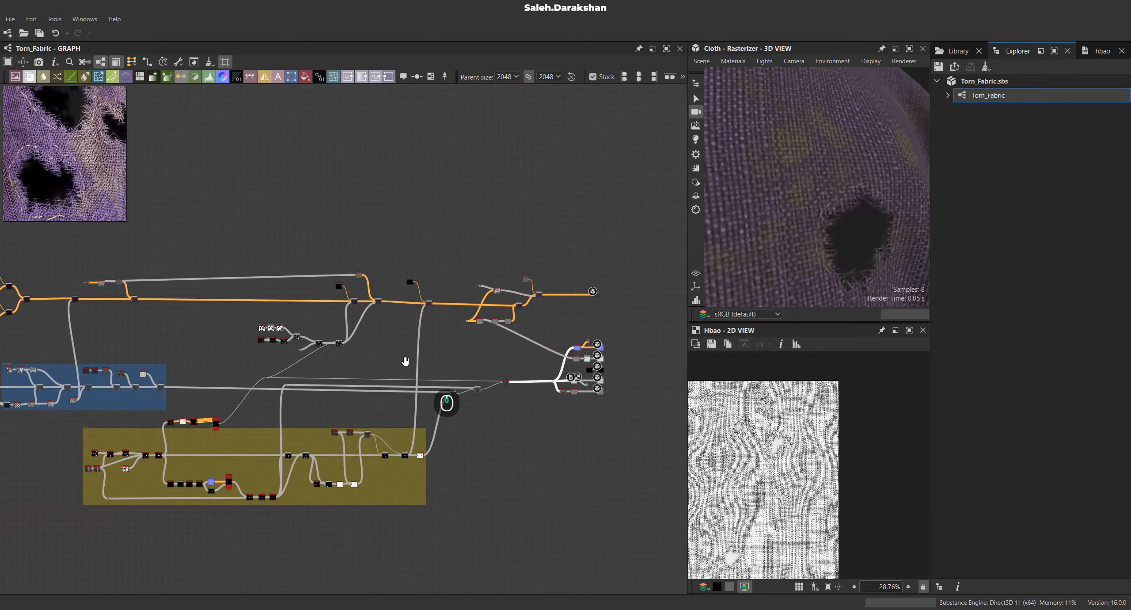
middle_click_drag(294, 368, 401, 358)
scroll(376, 363, "down", 3)
scroll(384, 366, "up", 2)
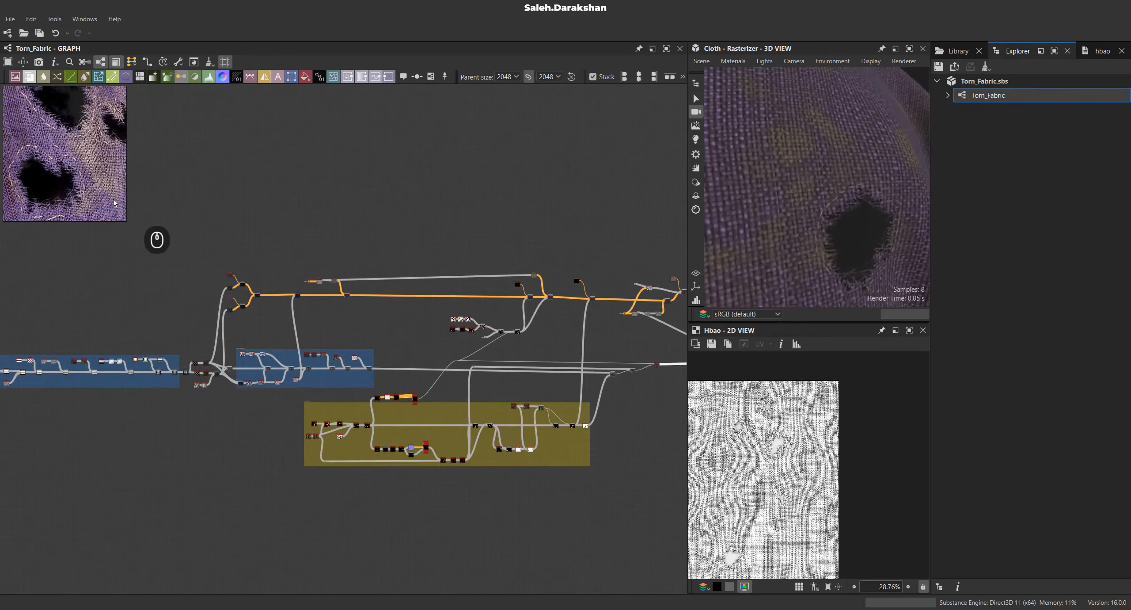
scroll(812, 221, "down", 5)
left_click_drag(813, 221, 810, 208)
right_click_drag(862, 221, 883, 206, "shift")
left_click(909, 49)
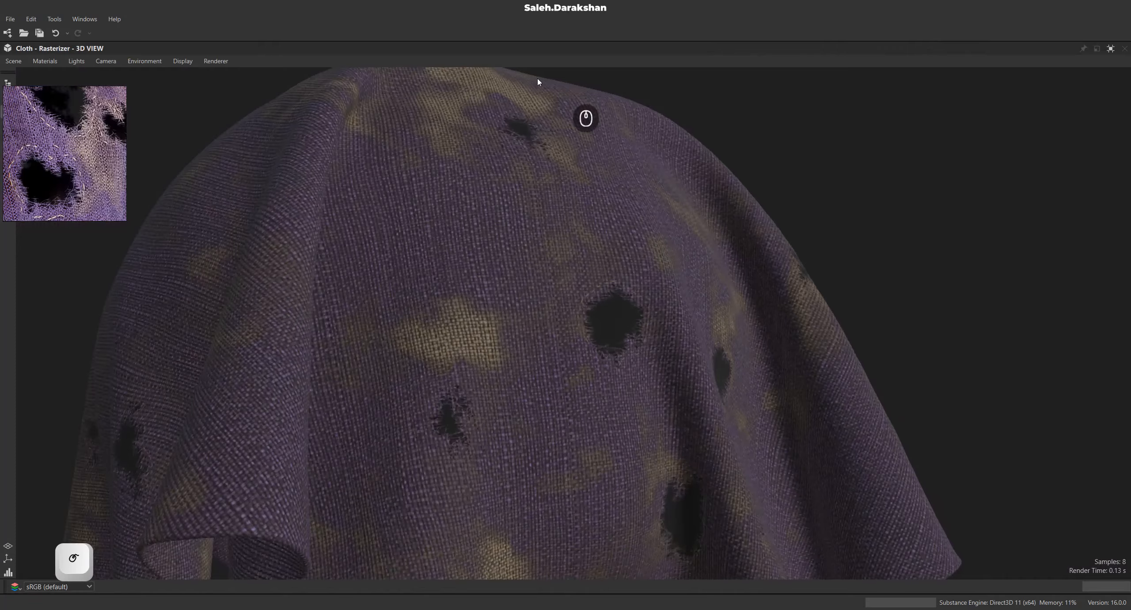
left_click(1110, 48)
Inspect the cloth in the 3D view with the graph's parent size at 4096, and return the size to 2048.
left_click(505, 166)
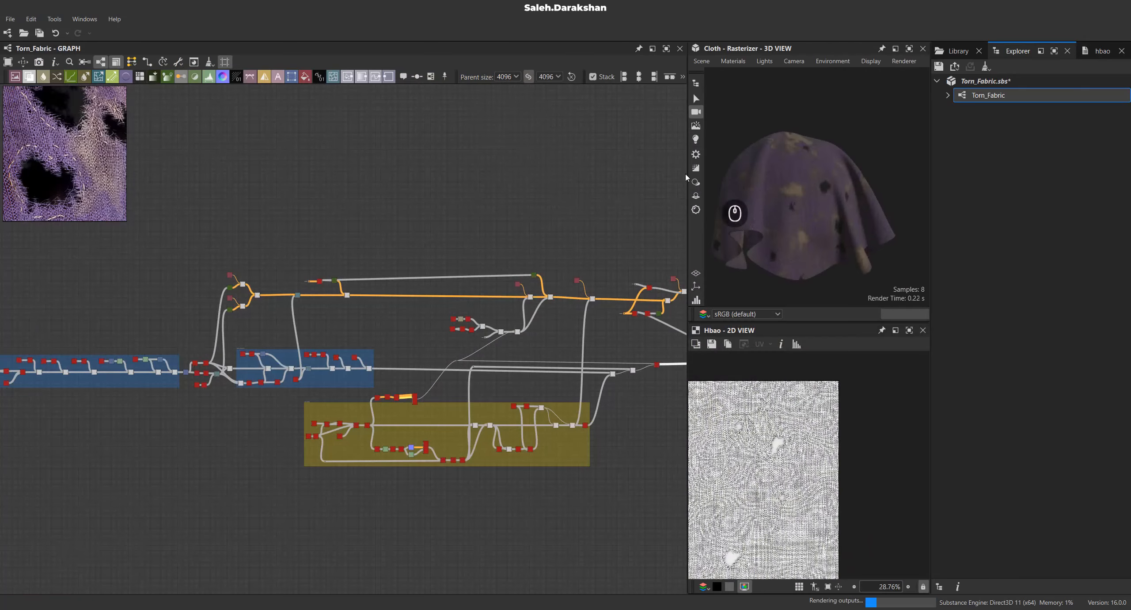
scroll(821, 210, "up", 5)
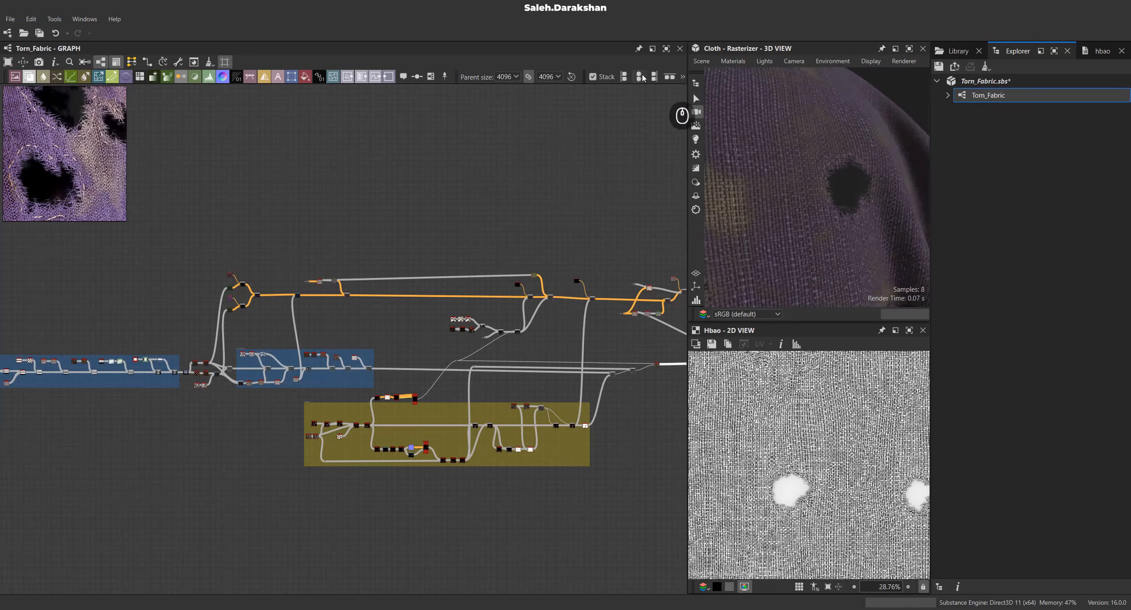
scroll(535, 323, "down", 5)
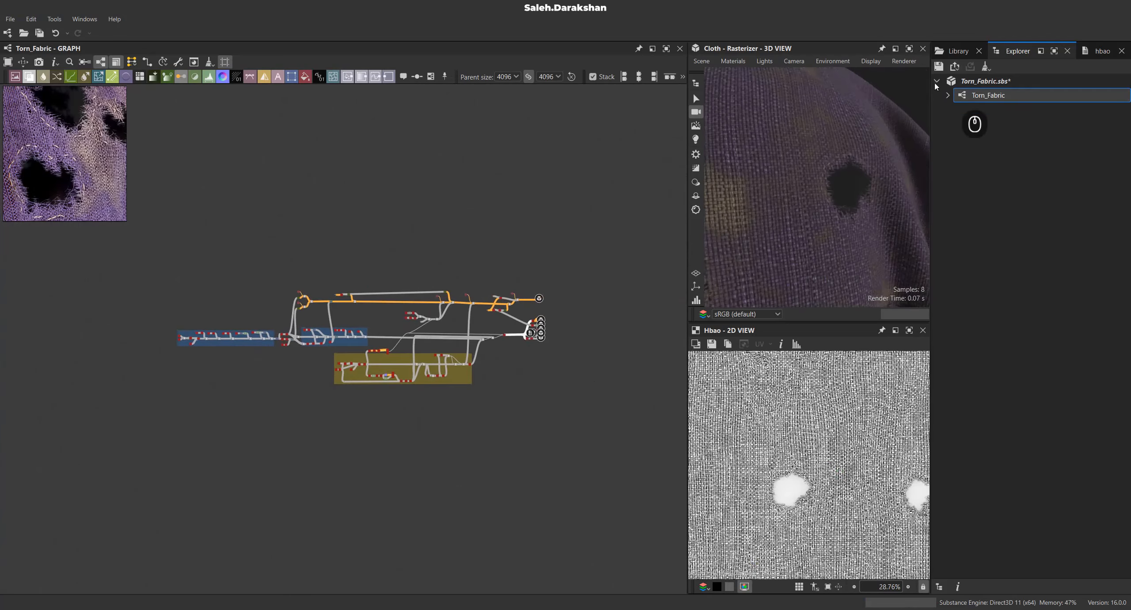
left_click(910, 49)
scroll(531, 309, "down", 6)
left_click_drag(556, 356, 486, 386)
scroll(485, 387, "up", 4)
middle_click_drag(508, 371, 562, 339)
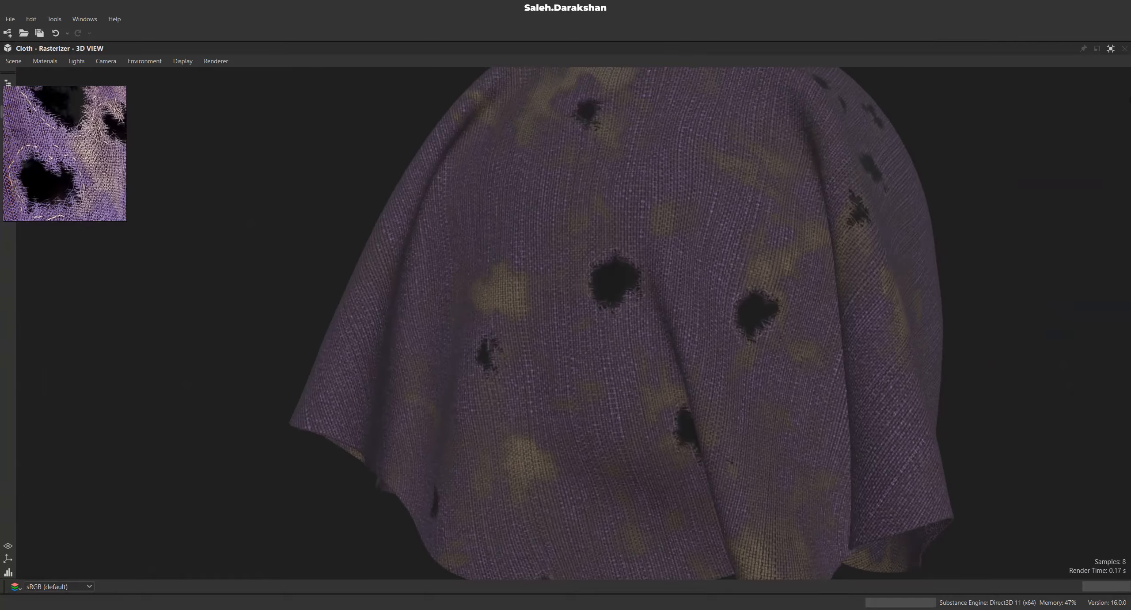
left_click(1111, 48)
scroll(528, 318, "up", 5)
left_click(507, 76)
left_click(512, 162)
Branch a new Blend node off the Invert grayscale output and place it outside the yellow frame.
scroll(525, 353, "up", 2)
scroll(431, 392, "up", 5)
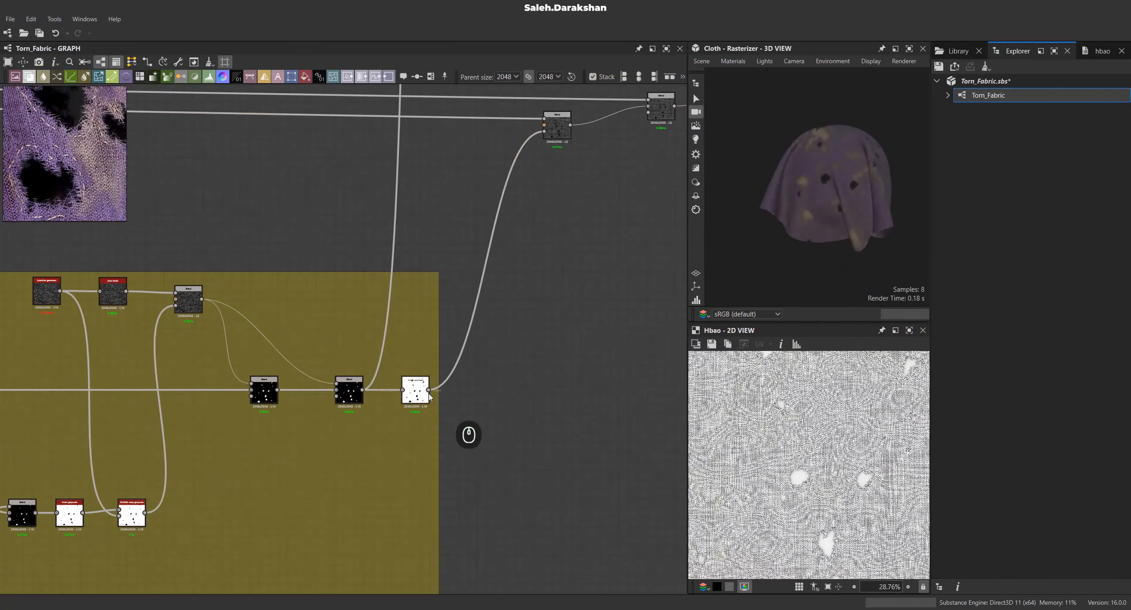
middle_click_drag(430, 392, 409, 306)
left_click_drag(407, 303, 601, 427)
key("Down")
key("Return")
middle_click_drag(397, 389, 468, 380)
Branch a Levels node off the loose-thread Blend and brighten it by moving the white input point to about the histogram's middle.
left_click_drag(249, 202, 501, 438)
left_click(483, 354)
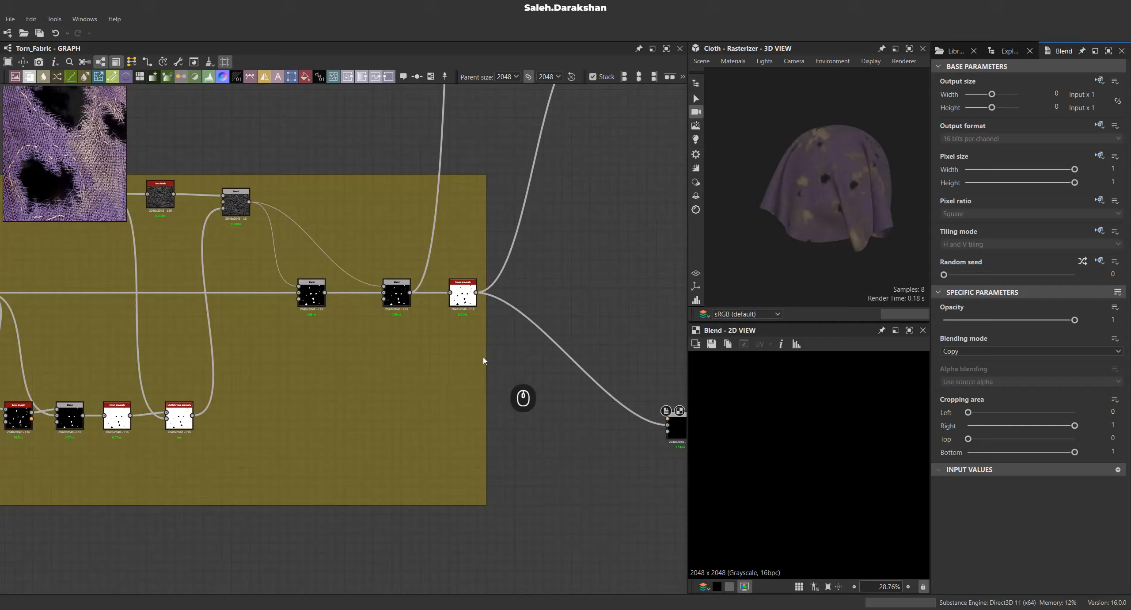
left_click(236, 197)
scroll(797, 451, "up", 5)
left_click_drag(250, 202, 513, 475)
left_click(561, 383)
scroll(537, 480, "up", 3)
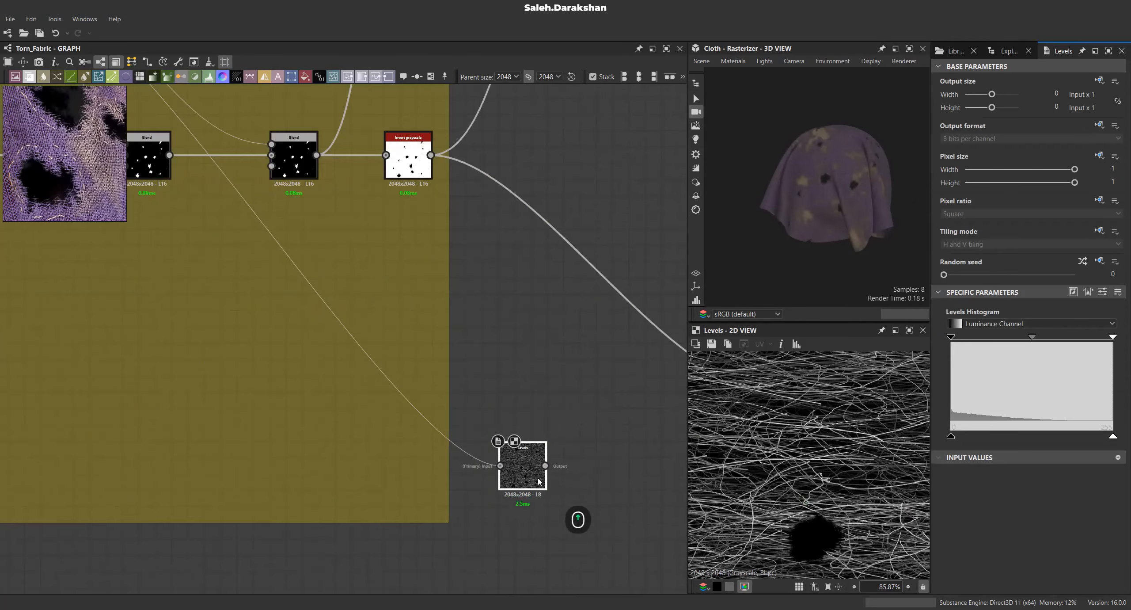
left_click_drag(1114, 336, 1035, 341)
scroll(415, 418, "down", 3)
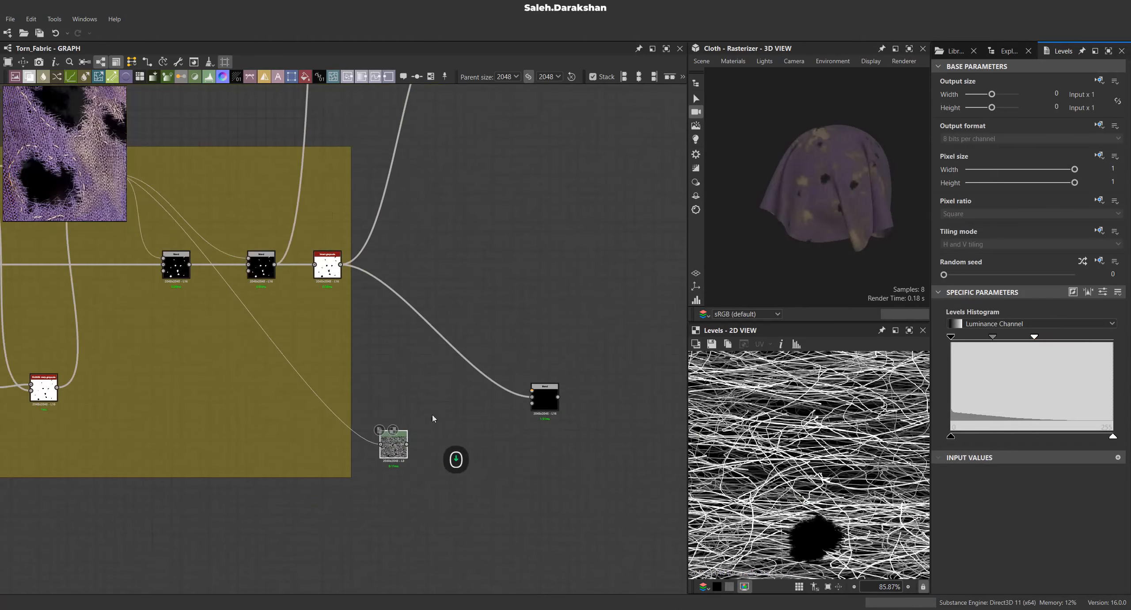
Connect the Levels output as the new Blend's foreground and the black hole mask as its opacity, and check the hole edges.
scroll(531, 398, "up", 2)
left_click_drag(354, 469, 556, 397)
double_click(556, 397)
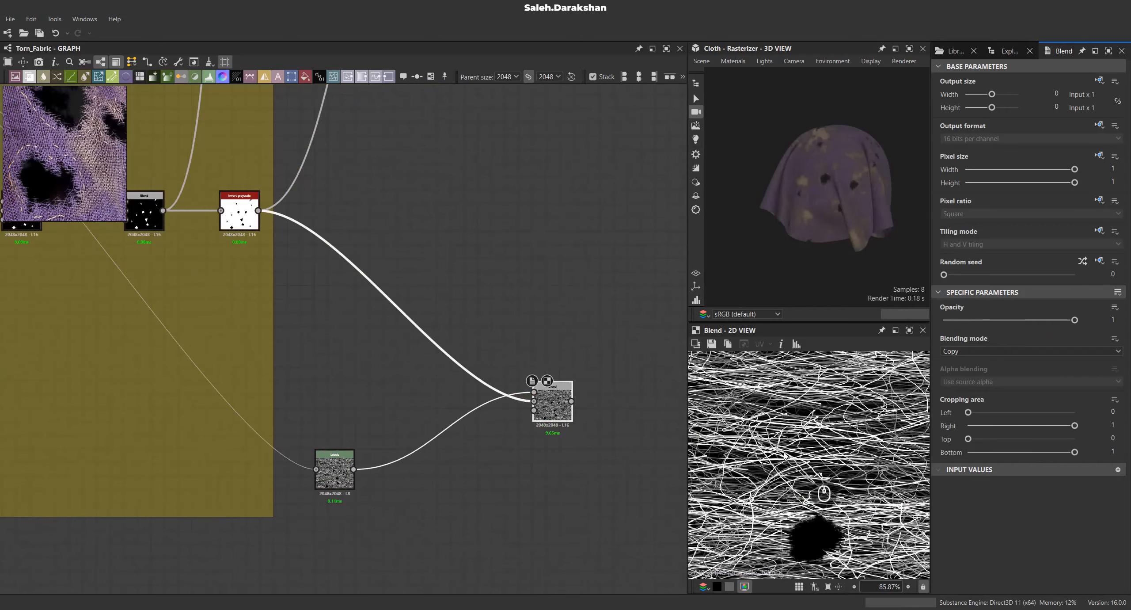
left_click_drag(164, 210, 534, 410)
scroll(833, 500, "down", 1)
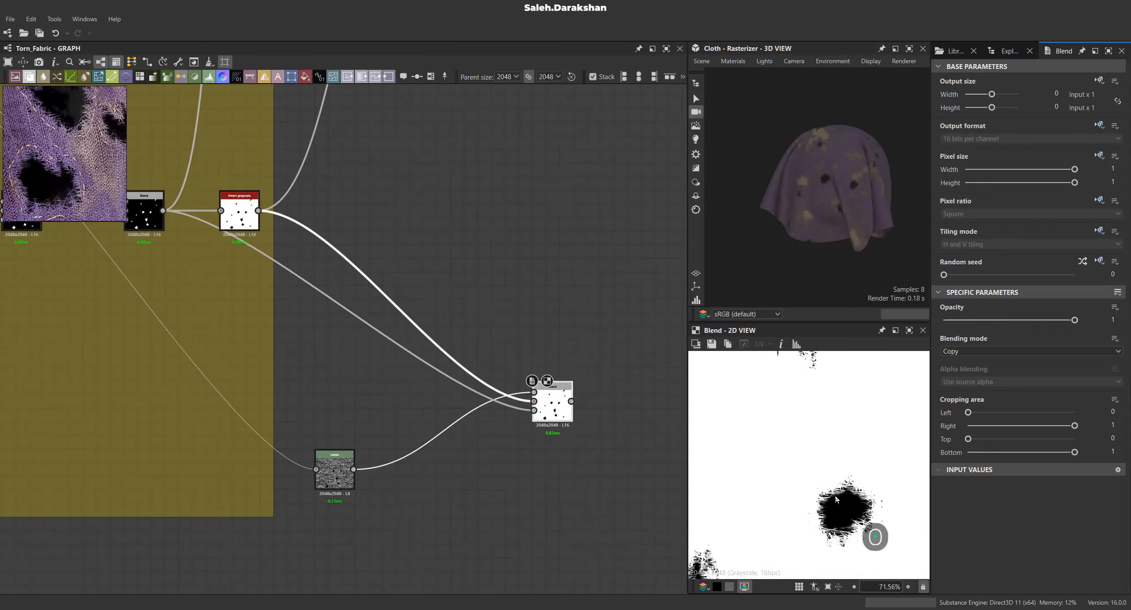
scroll(833, 500, "up", 4)
Set the new Blend's blending mode to Add (linear dodge) and compare its result with the Invert grayscale node.
double_click(246, 200)
double_click(550, 405)
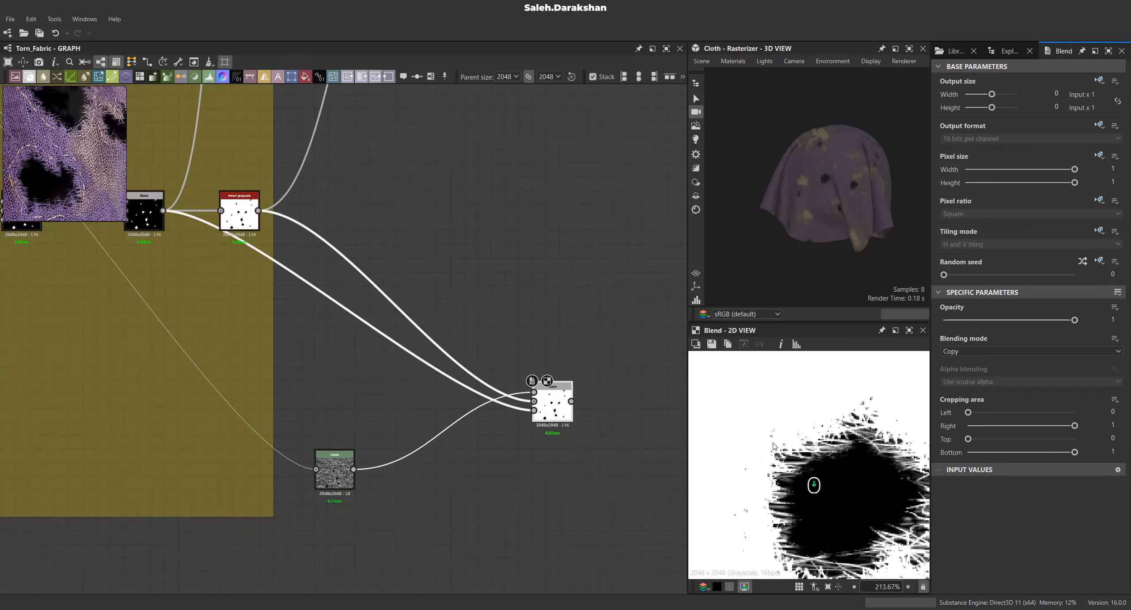
left_click(1001, 350)
left_click(981, 366)
scroll(743, 435, "down", 1)
scroll(743, 434, "up", 1)
double_click(242, 213)
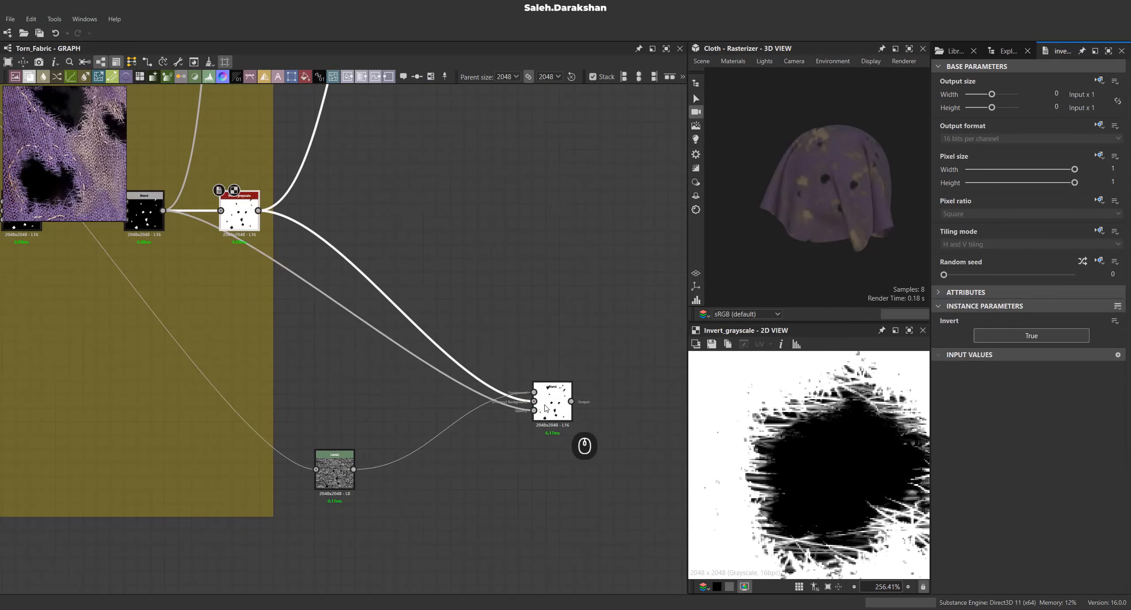
double_click(551, 399)
Move the Blend down beside the Levels node and add an Auto levels node after it.
scroll(531, 411, "down", 1)
left_click_drag(528, 413, 506, 456)
middle_click_drag(506, 457, 425, 447)
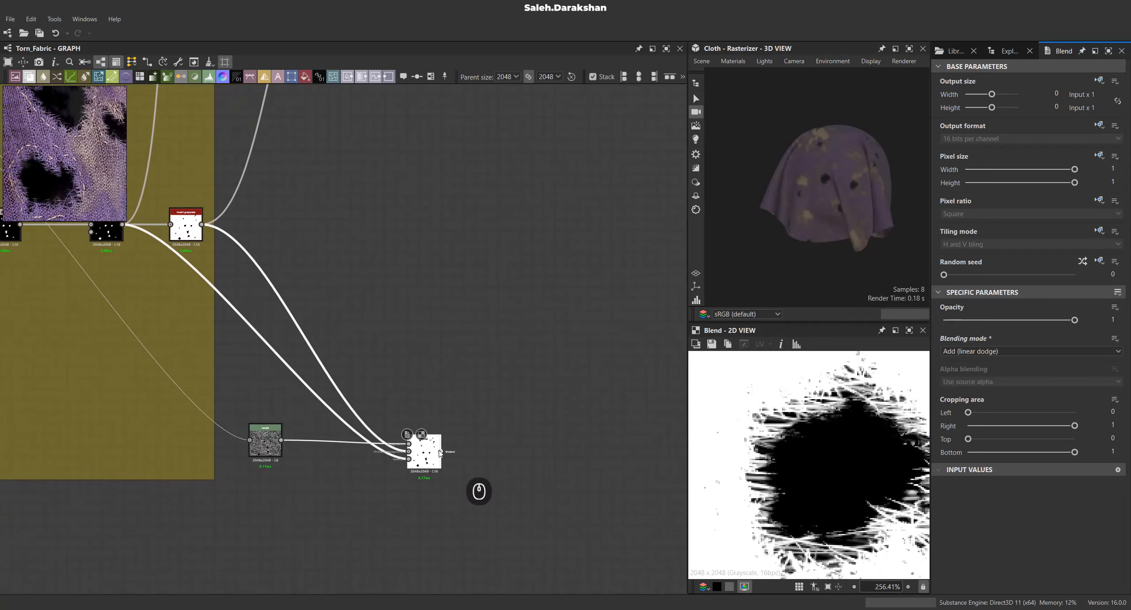
left_click_drag(439, 451, 494, 459)
type("au")
key("Down")
key("Return")
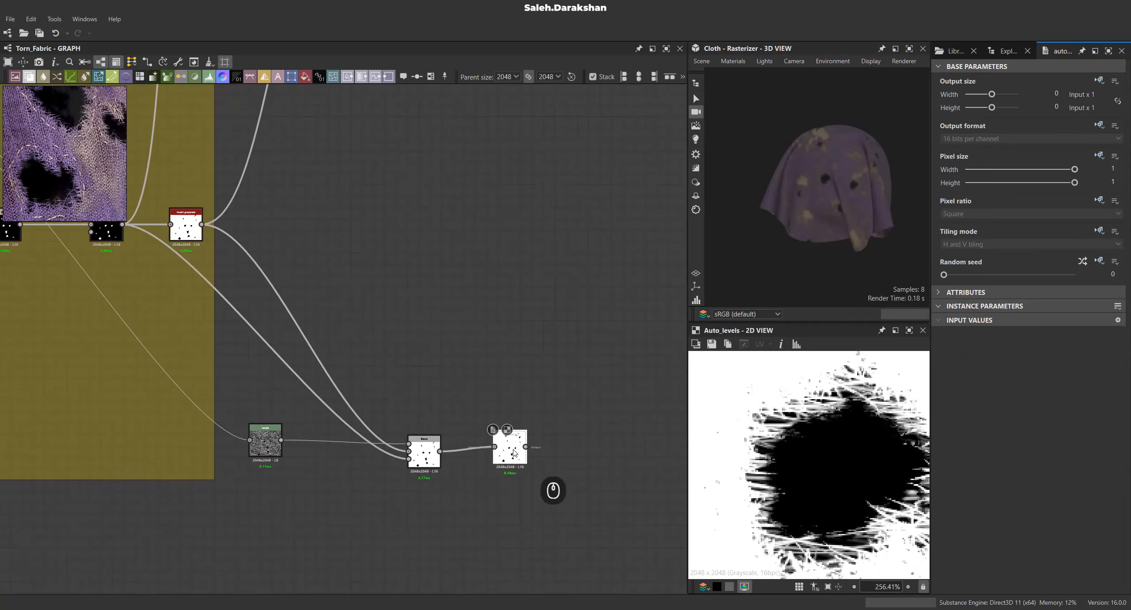
Add an Output node after Auto levels and place it beneath the column of existing outputs.
scroll(322, 439, "down", 4)
left_click_drag(347, 442, 431, 439)
type("ou")
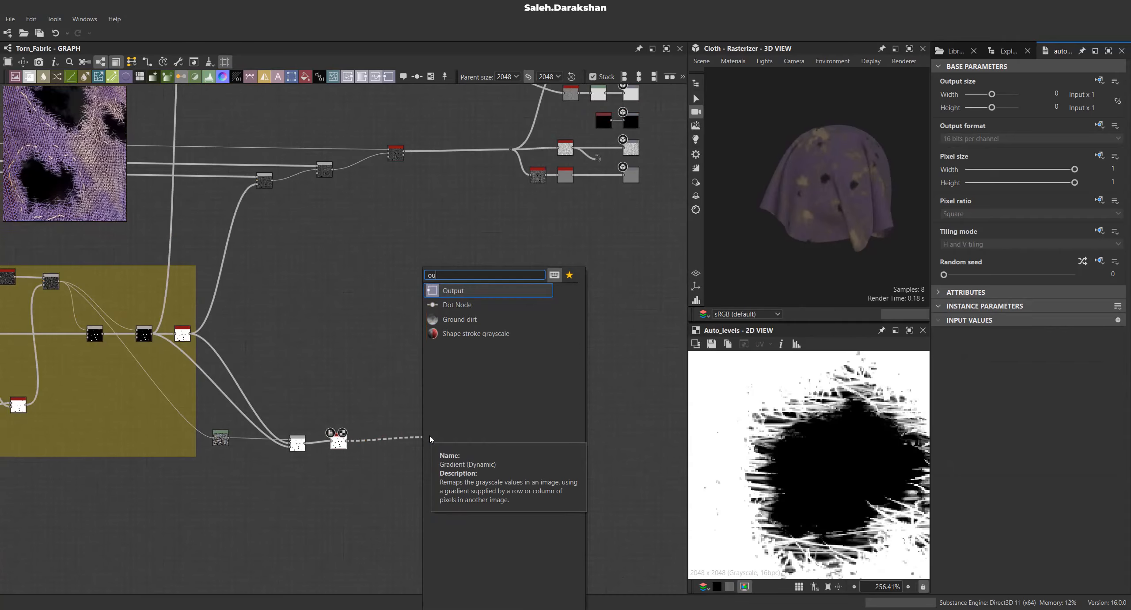
key("Return")
scroll(431, 438, "up", 4)
scroll(431, 439, "down", 6)
left_click_drag(430, 437, 570, 435)
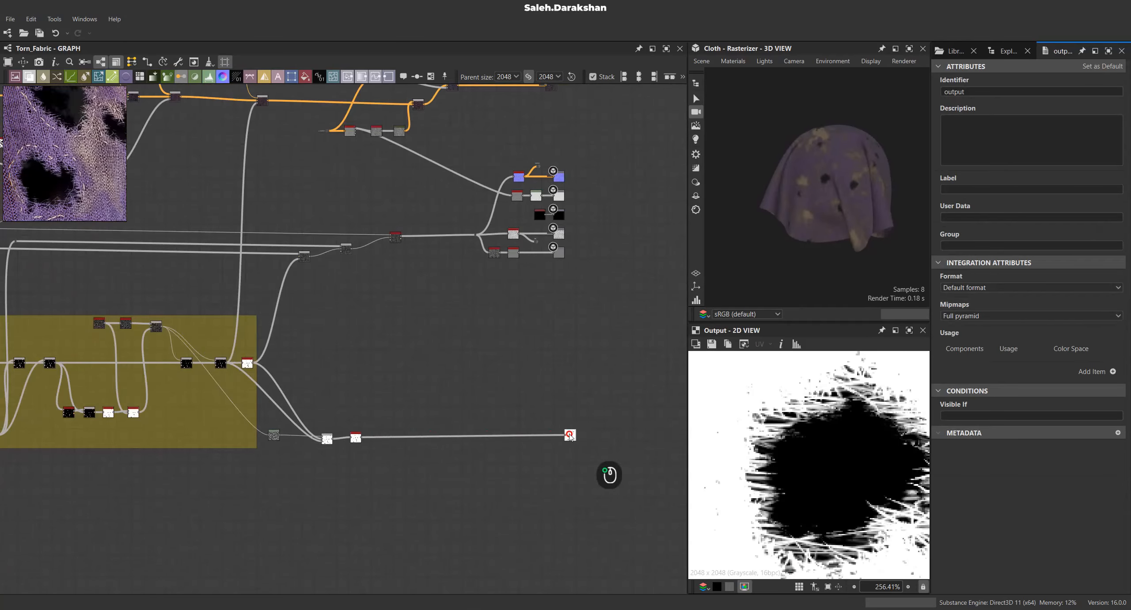
Set the output's identifier to opacity and its label to Opacity, and add an opacity usage.
left_click_drag(977, 93, 810, 89)
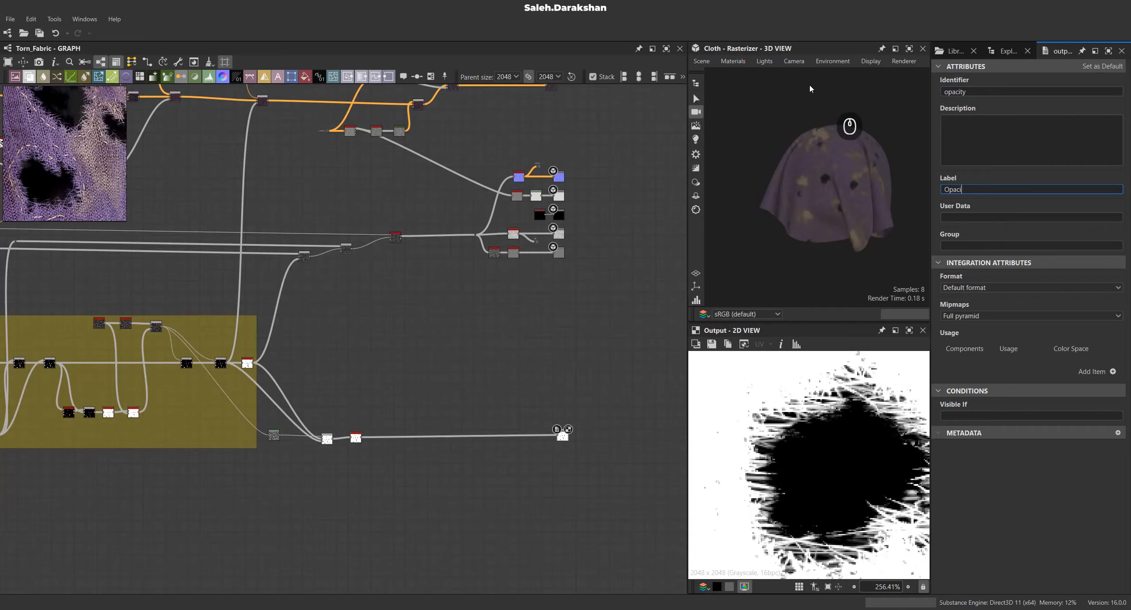
middle_click_drag(506, 371, 496, 403)
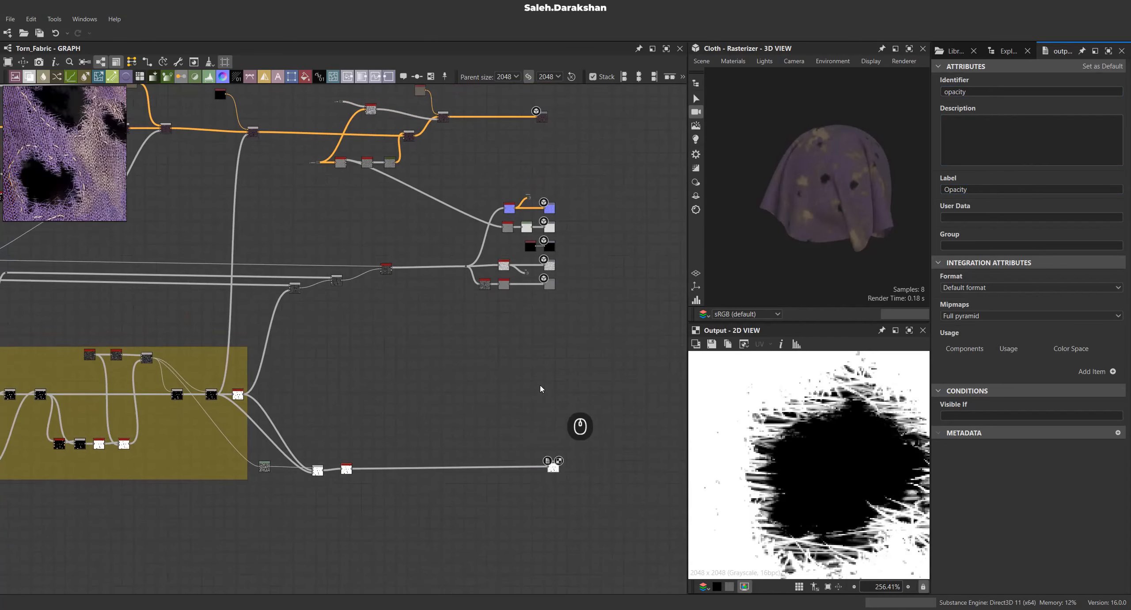
left_click(1113, 371)
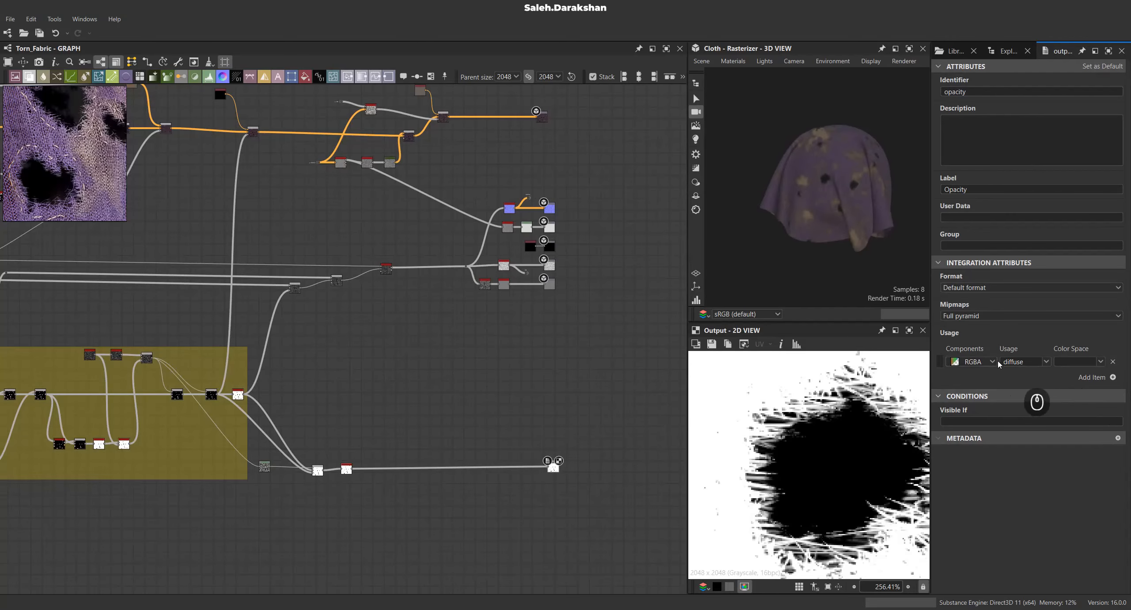
left_click(1000, 363)
left_click(1029, 384)
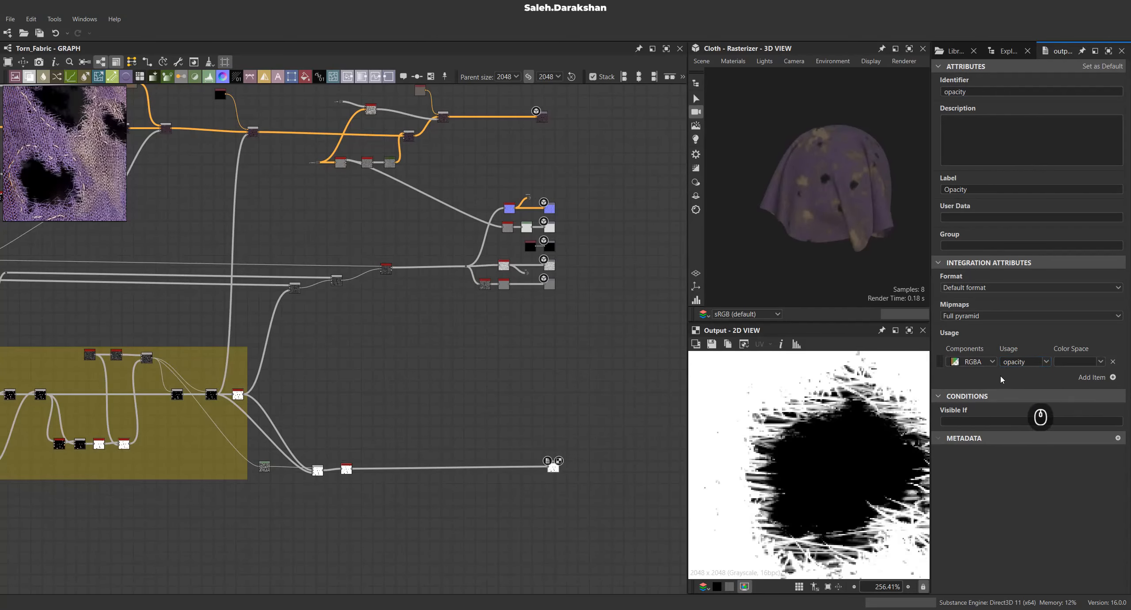
Apply the new output to the cloth's Opacity channel in the 3D view and check the torn holes up close.
scroll(523, 431, "up", 8)
left_click_drag(523, 431, 841, 205)
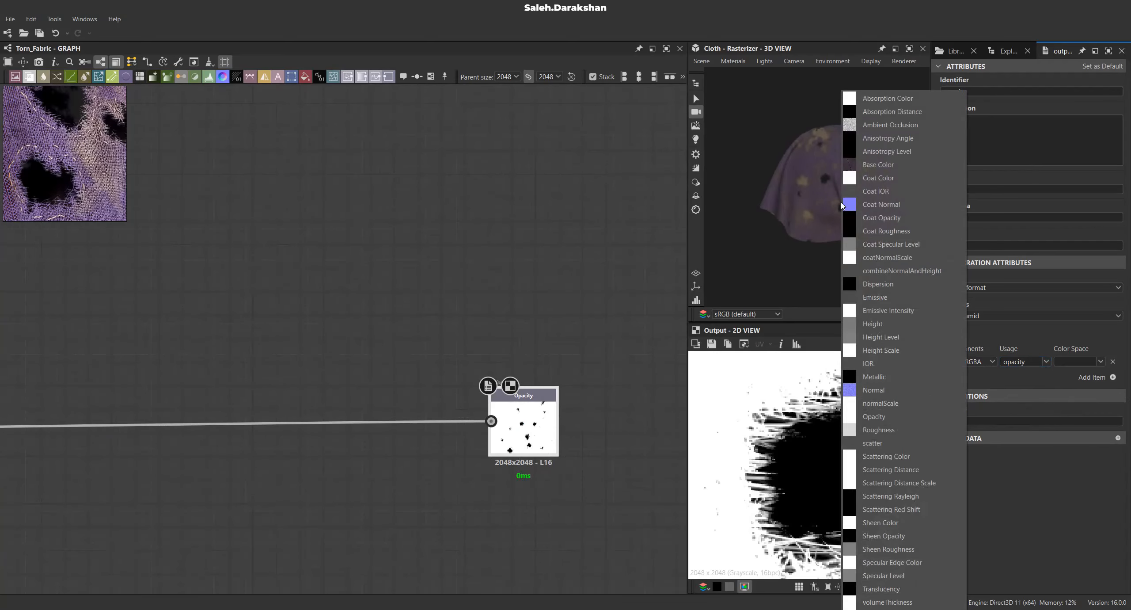
left_click(897, 417)
scroll(816, 253, "up", 6)
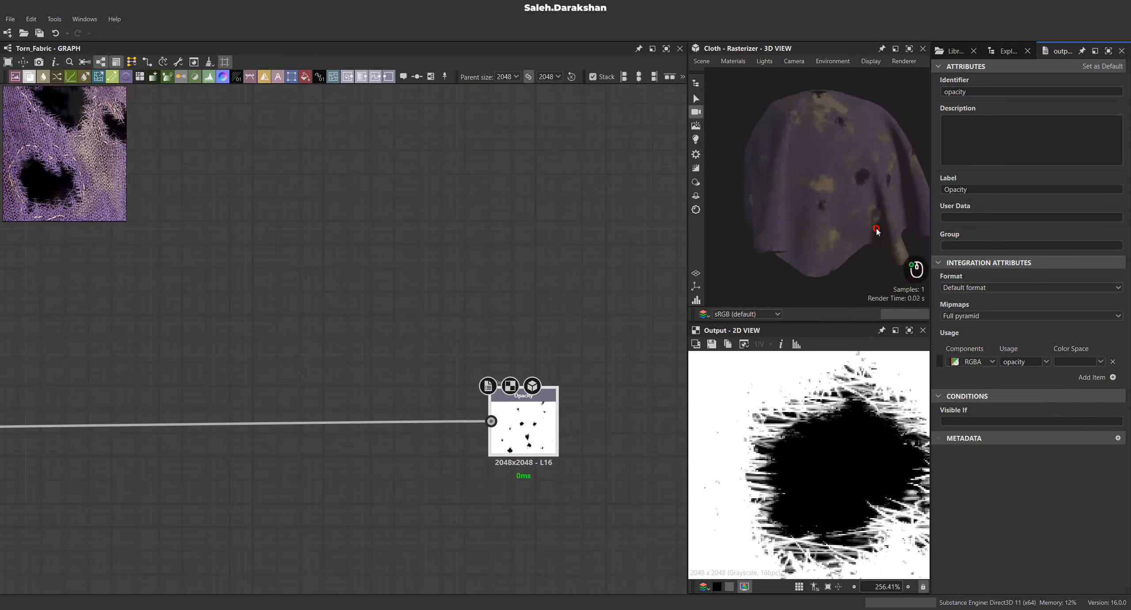
mouse_move(811, 183)
left_mouse_down()
mouse_move(825, 209)
mouse_move(813, 212)
mouse_move(816, 199)
left_mouse_up()
scroll(811, 221, "down", 5)
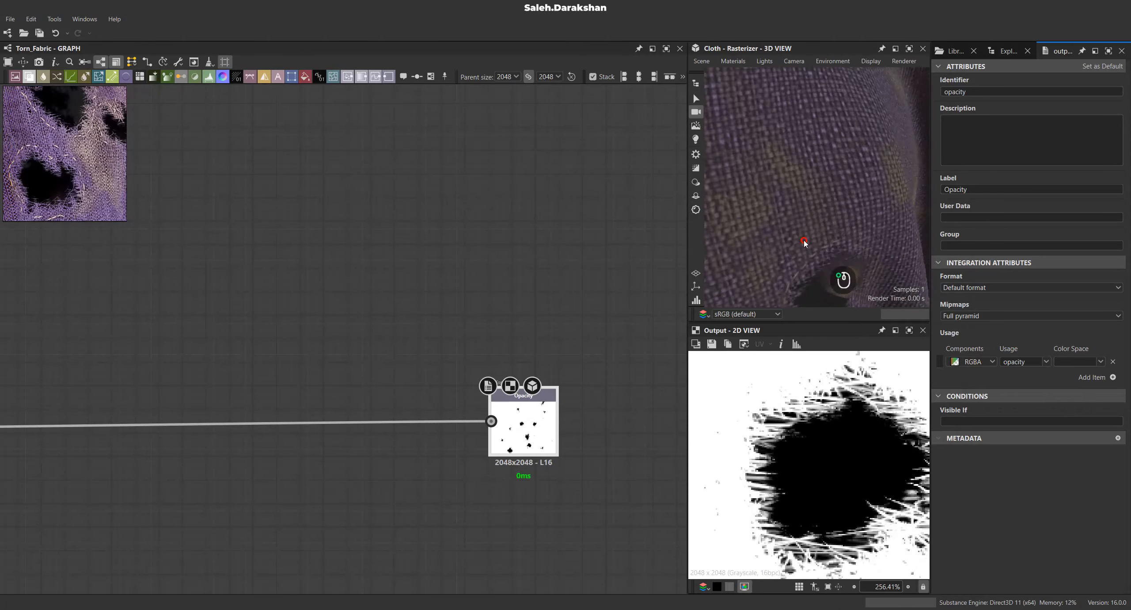
scroll(810, 218, "down", 5)
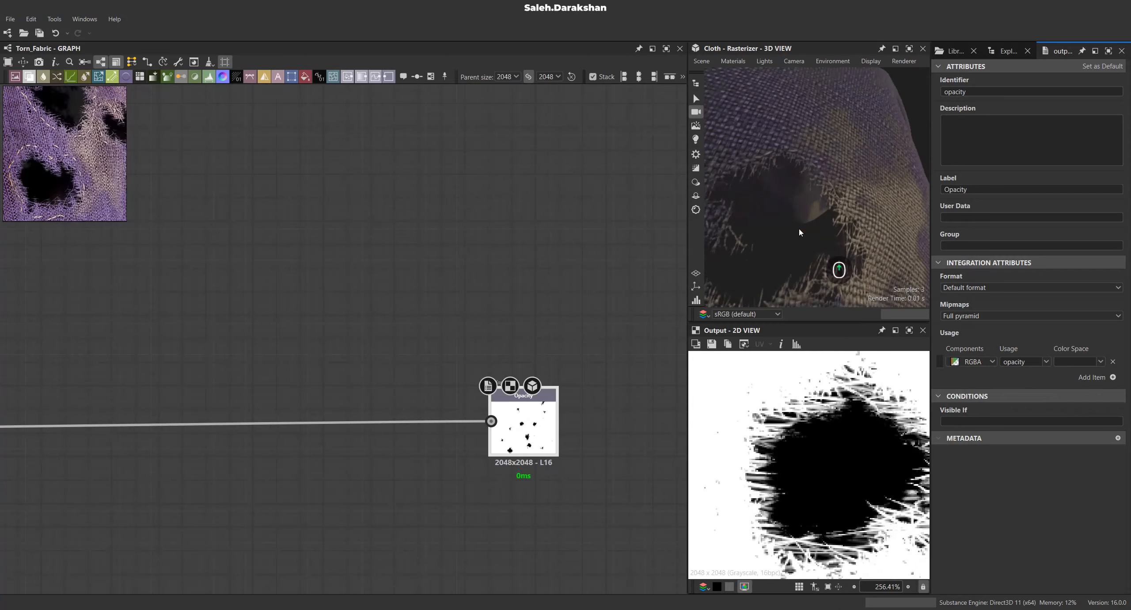
scroll(831, 119, "up", 5)
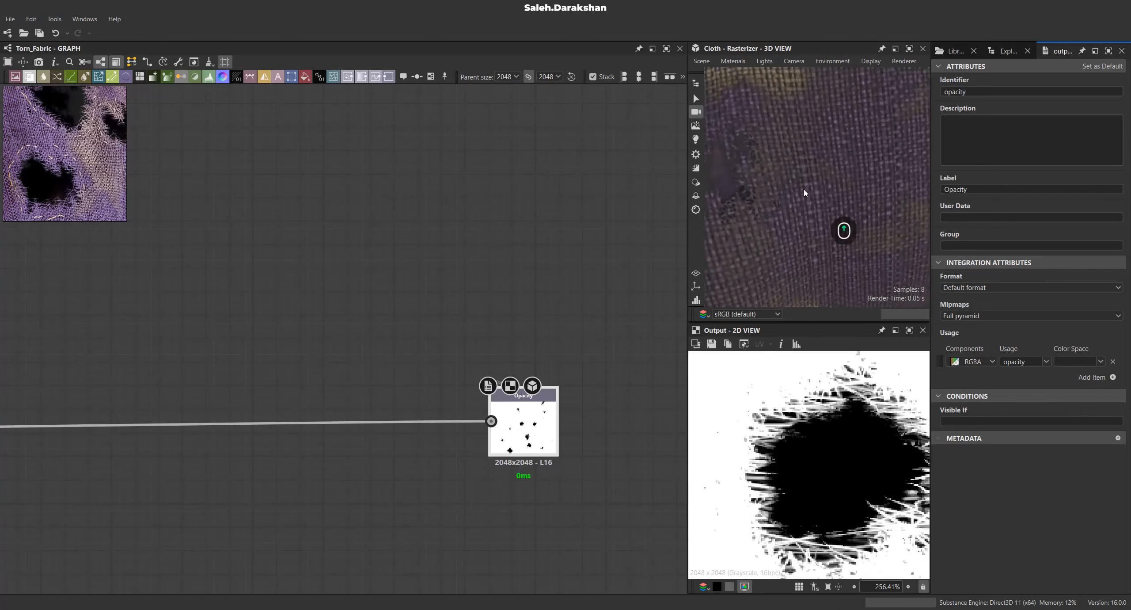
Open the Torn_Fabric graph's parameters and outputs, and bring the whole node network into view.
scroll(315, 279, "down", 10)
middle_click_drag(315, 280, 590, 294)
left_click(1009, 51)
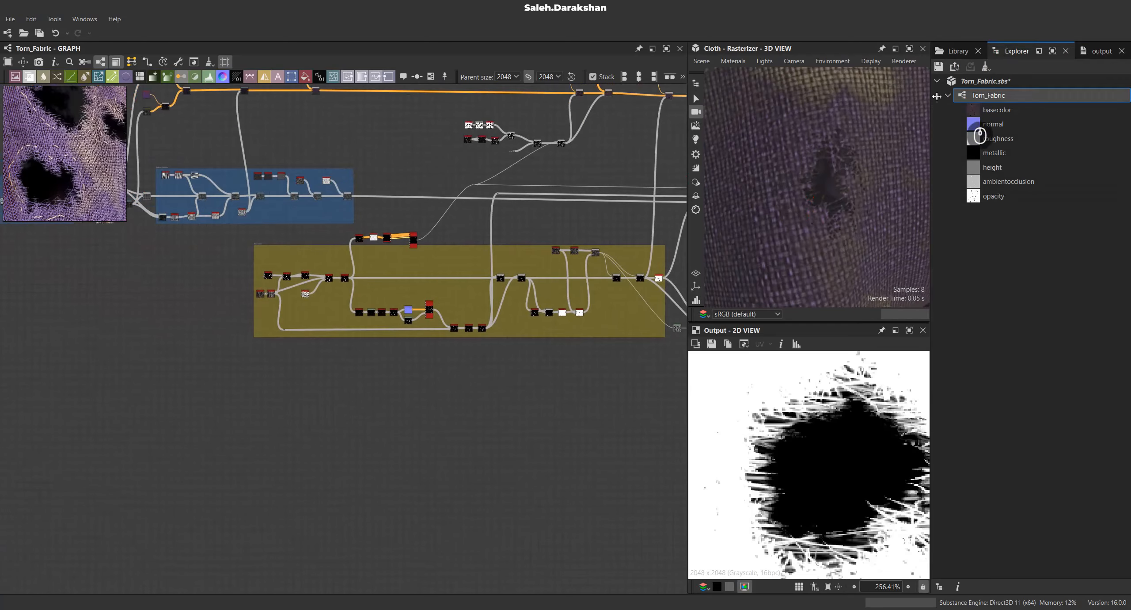
middle_click_drag(394, 247, 410, 275)
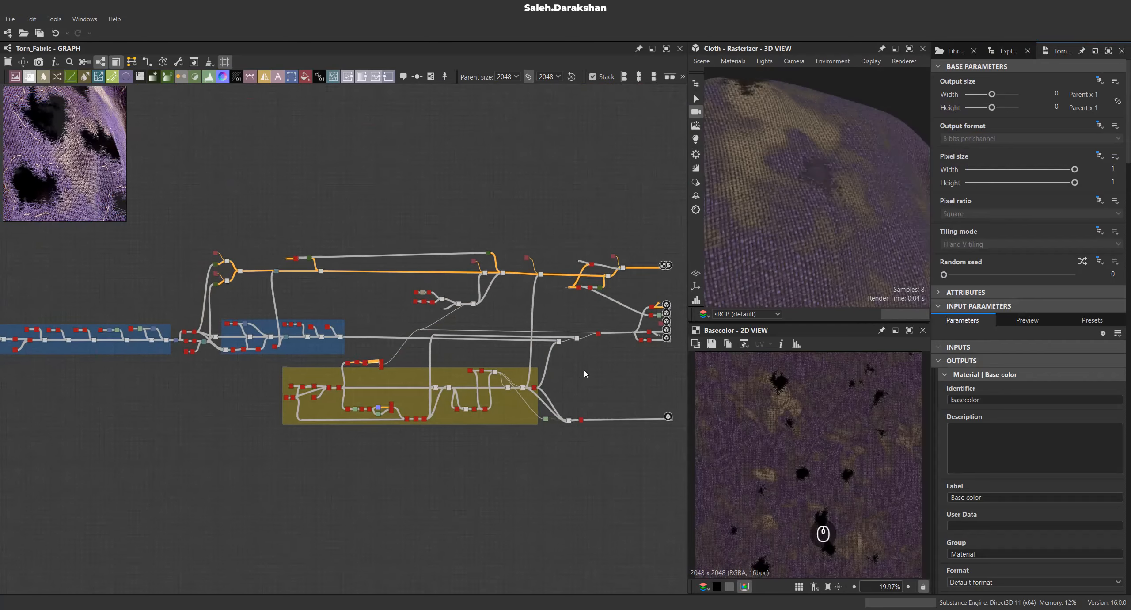
scroll(606, 383, "down", 1)
Preview the Gradient map beneath the first Uniform color node to identify its thread direction.
scroll(424, 349, "up", 5)
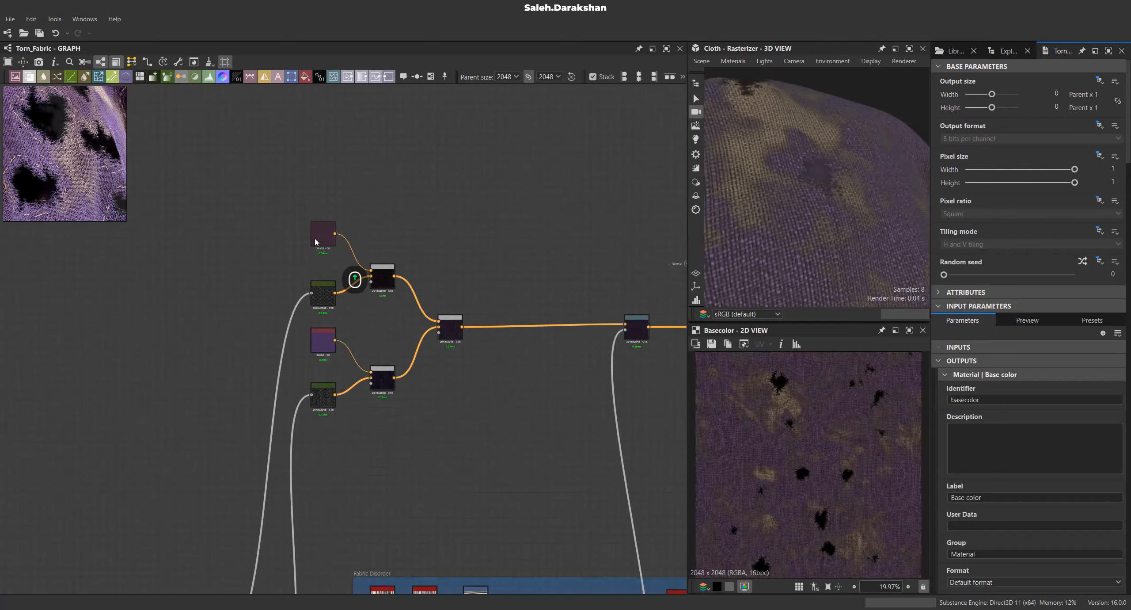
scroll(317, 242, "up", 6)
left_click(321, 207)
scroll(345, 345, "up", 5)
double_click(348, 340)
scroll(778, 436, "up", 1)
scroll(779, 436, "up", 5)
scroll(563, 351, "down", 5)
Expose the upper Uniform color's output color as a graph parameter with identifier weft_color and a matching weft label.
left_click(490, 322)
left_click(1115, 340)
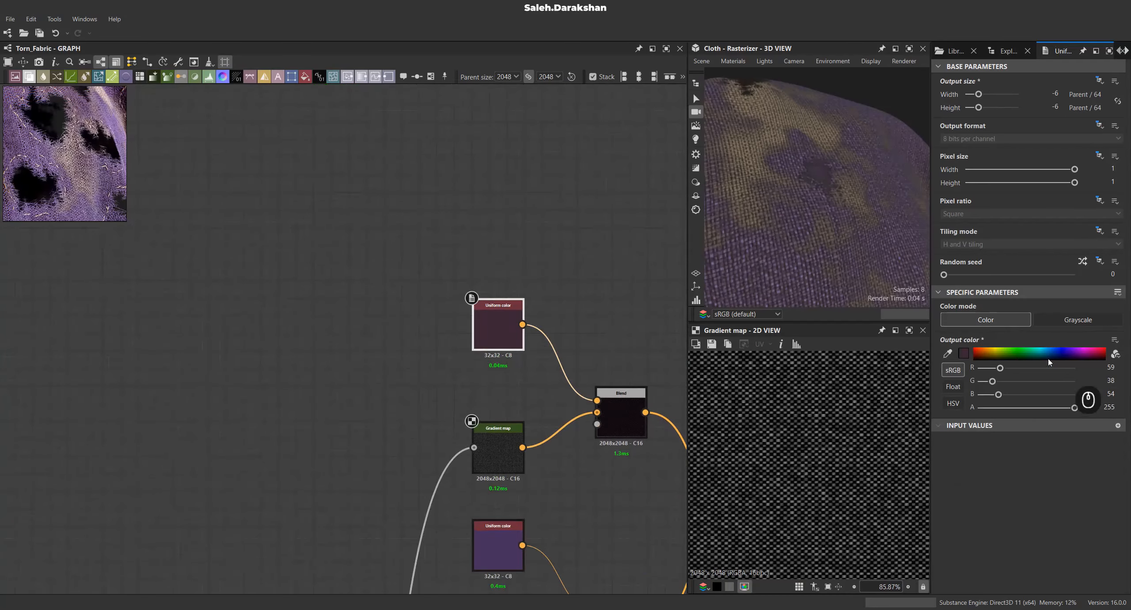
left_click(1050, 362)
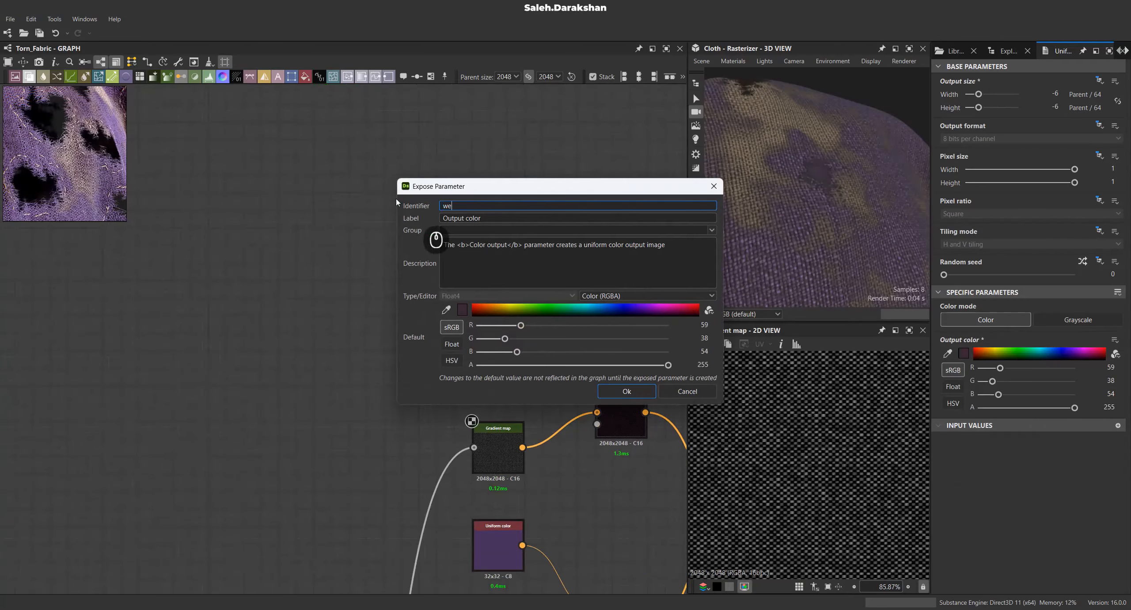
type("weft_color")
key("Tab")
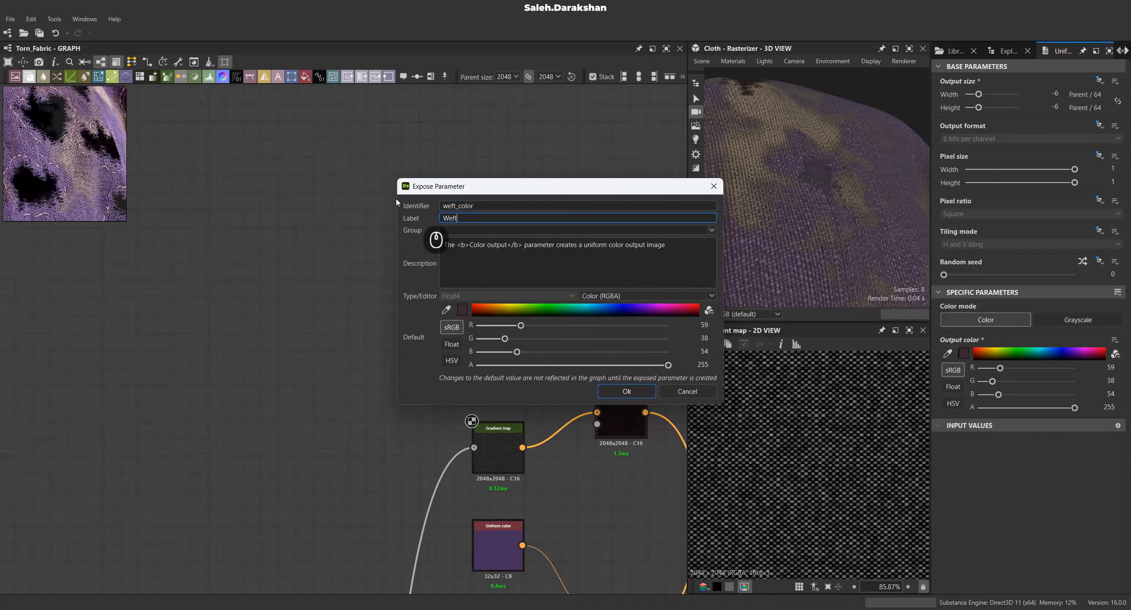
left_click(621, 391)
Expose the lower purple Uniform color's output color as a graph input with identifier warp_color and label Warp Color.
middle_click_drag(546, 393, 515, 307)
left_click(467, 441)
left_click(1115, 340)
left_click(1078, 356)
key("ctrl+a")
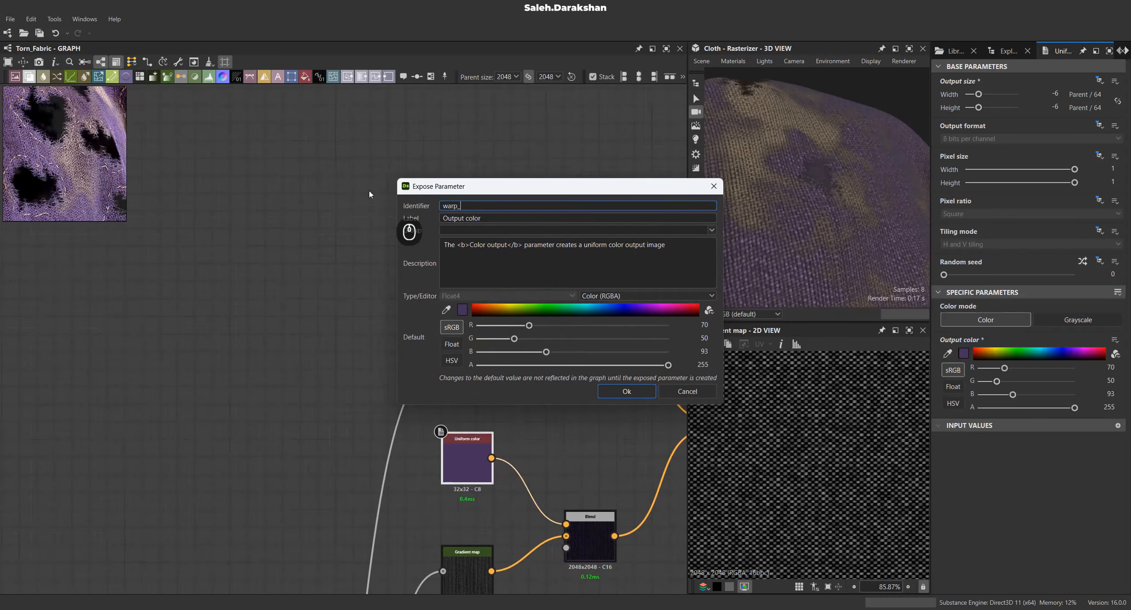
key("Tab")
type("W")
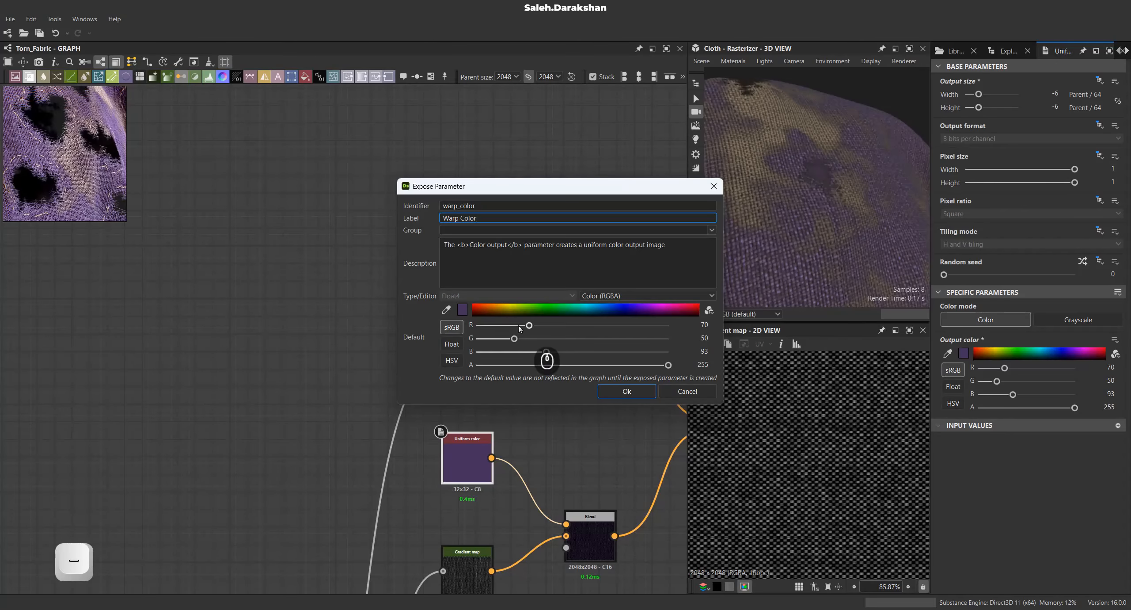
left_click(630, 393)
Expose the upper Safe transform grayscale's Tile as a graph input with identifier tile and clamping enabled.
scroll(508, 306, "down", 9)
middle_click_drag(549, 343, 473, 277)
scroll(394, 420, "up", 6)
left_click(377, 353)
left_click(1115, 321)
middle_click_drag(379, 362, 441, 344)
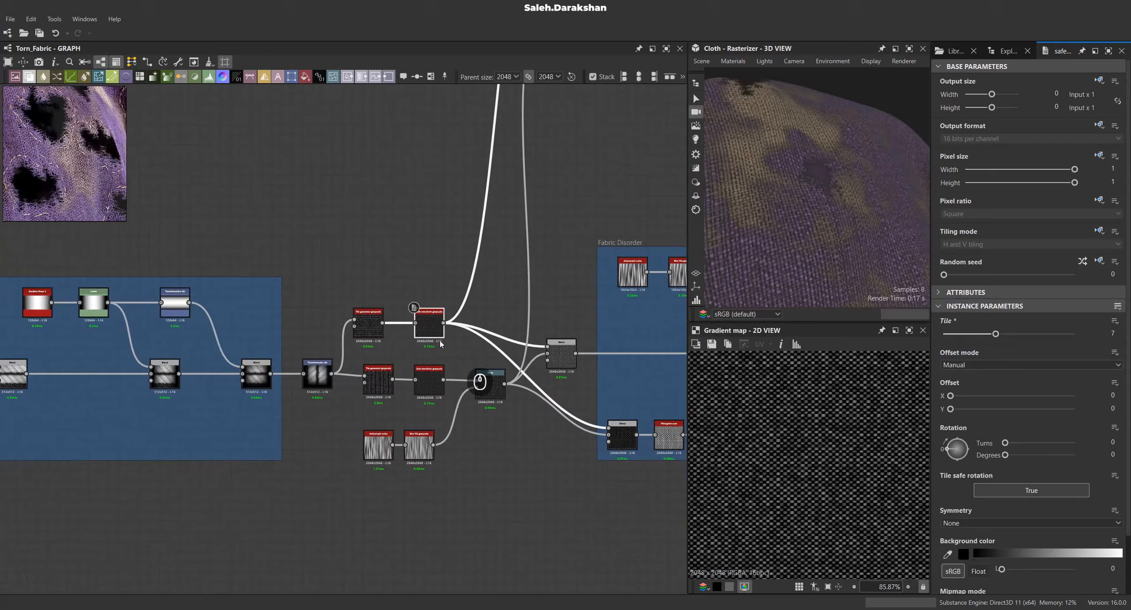
left_click(1115, 321)
left_click(1092, 330)
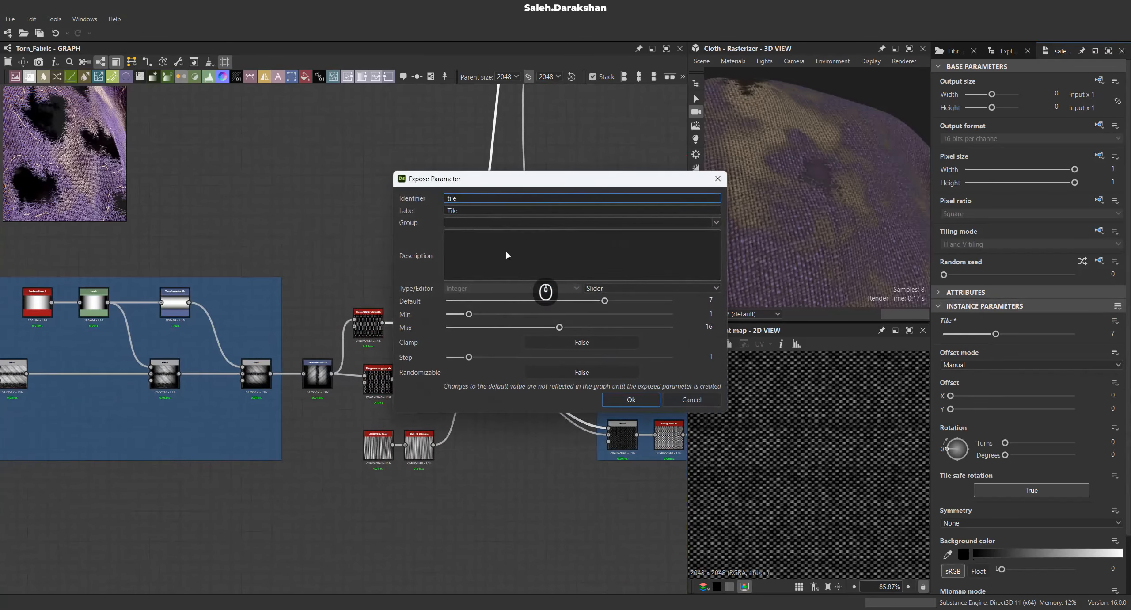
left_click(548, 342)
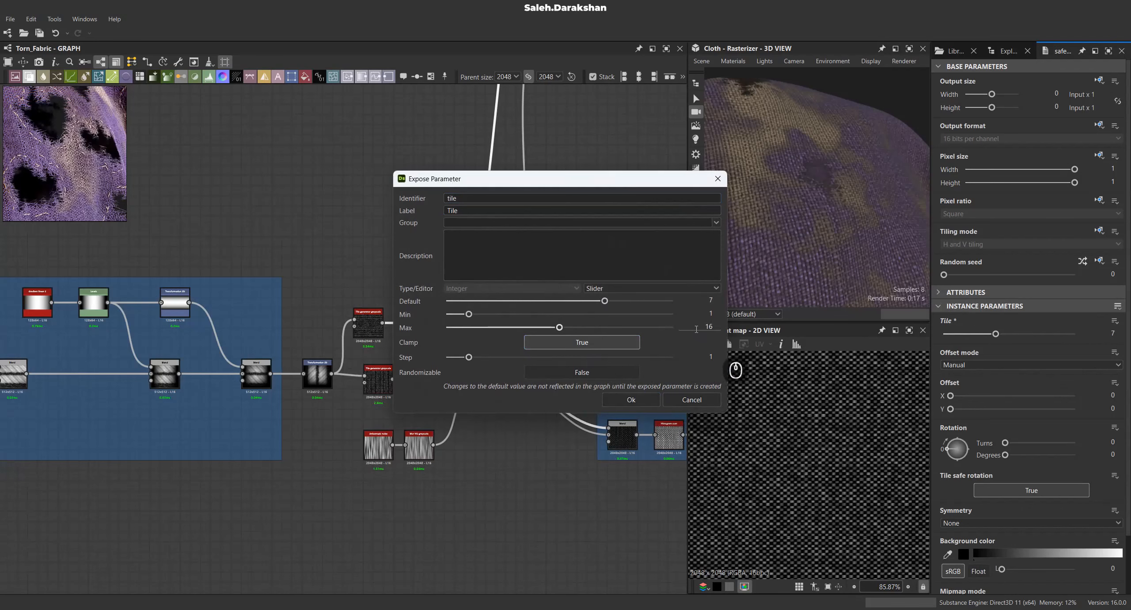
left_click(631, 400)
Link the lower Safe transform grayscale's Tile to the existing tile graph input.
left_click(1115, 322)
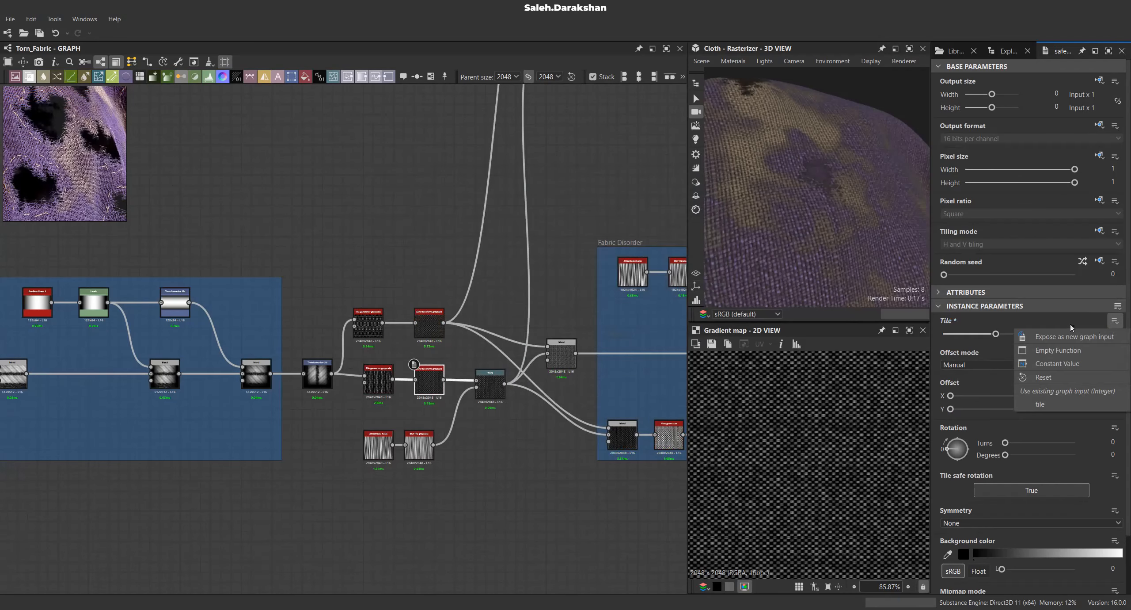
left_click(1041, 404)
scroll(442, 375, "up", 5)
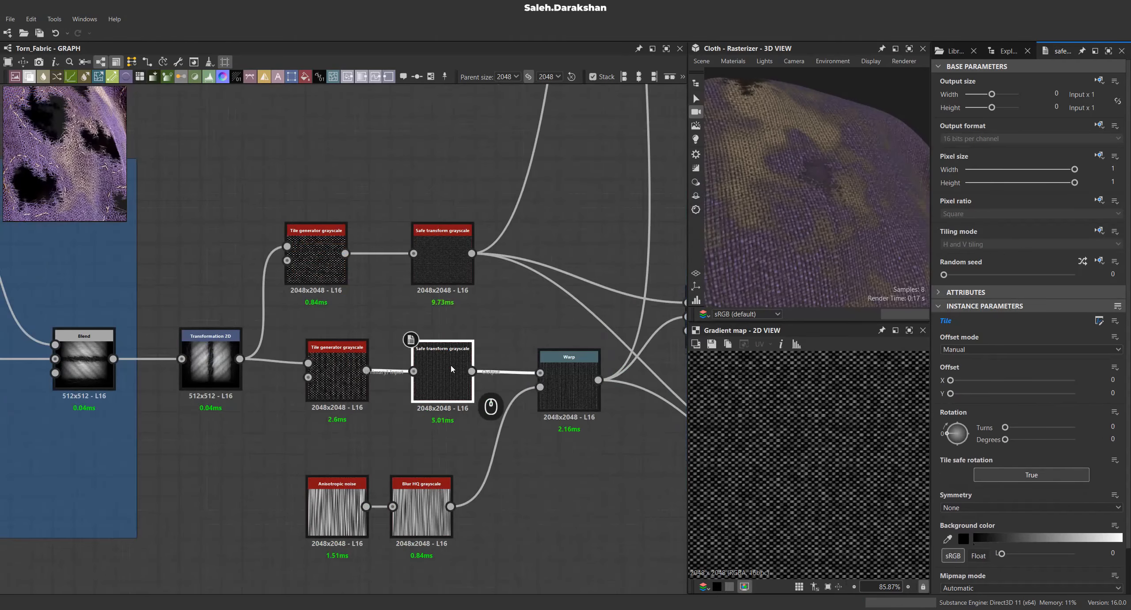
Raise the graph's Tile parameter default to 10, checking the weave density on the cloth in the 3D view.
left_click(429, 159)
left_click(961, 380)
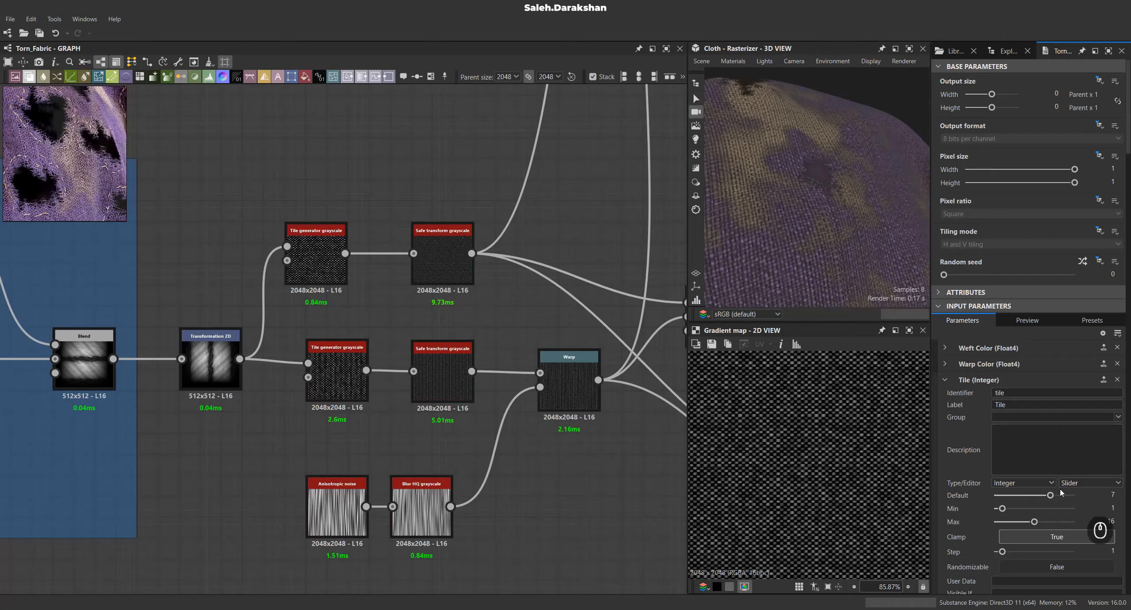
left_click_drag(1052, 495, 1059, 496)
scroll(819, 212, "down", 3)
scroll(823, 250, "down", 3)
mouse_move(824, 251)
left_mouse_down()
mouse_move(821, 220)
mouse_move(823, 246)
mouse_move(827, 236)
left_mouse_up()
scroll(821, 220, "up", 5)
left_click_drag(1053, 497, 1066, 495)
mouse_move(851, 265)
left_mouse_down()
mouse_move(829, 245)
mouse_move(864, 250)
left_mouse_up()
left_click_drag(1052, 495, 1075, 495)
mouse_move(822, 208)
left_mouse_down()
mouse_move(806, 182)
mouse_move(833, 204)
left_mouse_up()
scroll(827, 191, "down", 4)
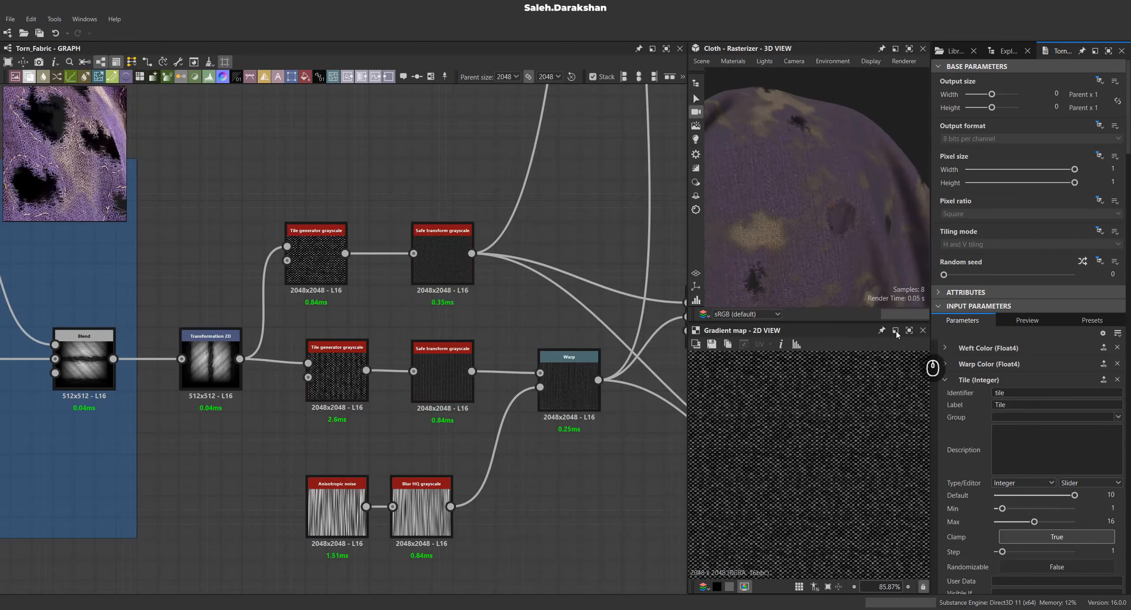
left_click(508, 340)
Expose the stain Blend's Opacity below the brown Gradient map as clamped graph input dirt_opacity, labelled Dirt Opacity.
scroll(393, 301, "down", 4)
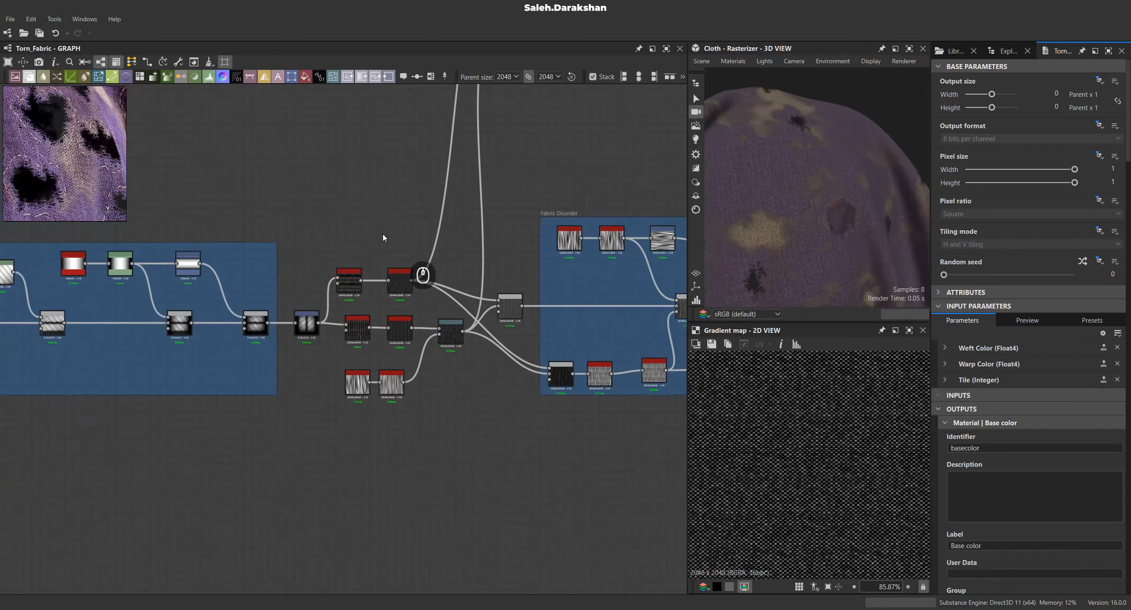
scroll(435, 303, "down", 4)
middle_click_drag(454, 318, 344, 336)
scroll(677, 248, "up", 1)
middle_click_drag(677, 247, 411, 298)
scroll(539, 283, "up", 2)
middle_click_drag(538, 282, 260, 330)
scroll(571, 230, "up", 3)
middle_click_drag(571, 230, 333, 354)
left_click(535, 312)
left_click(1115, 306)
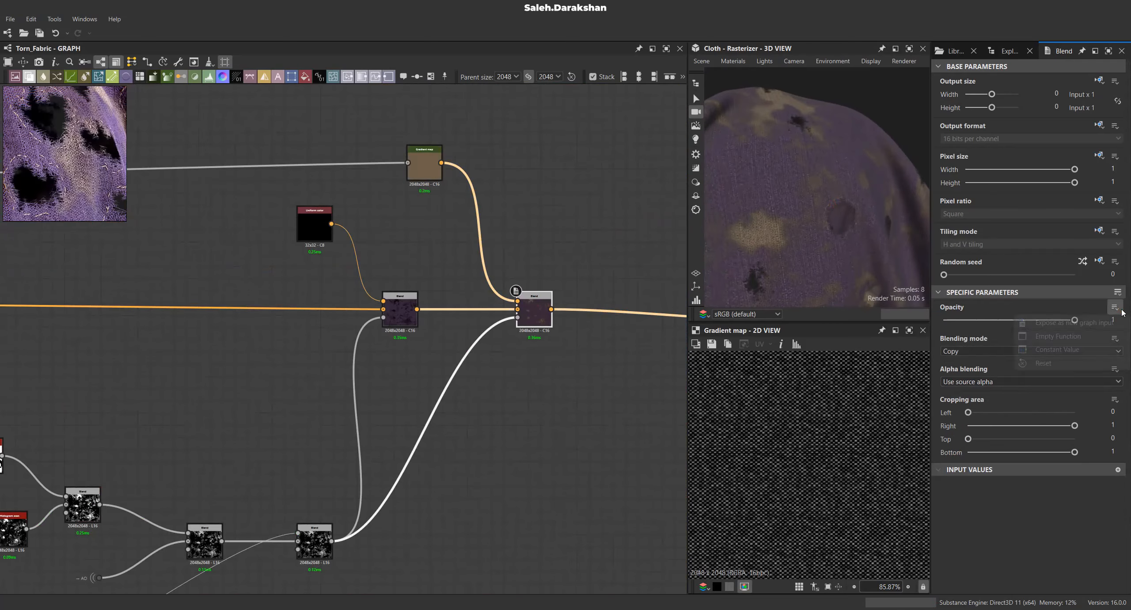
left_click(1077, 328)
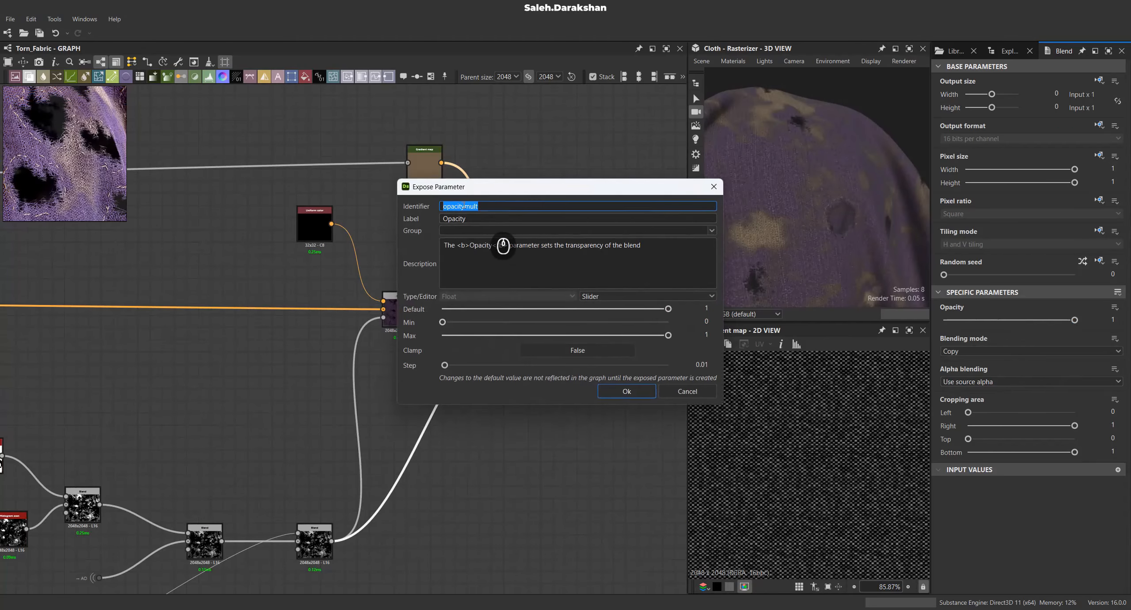
type("dirt_")
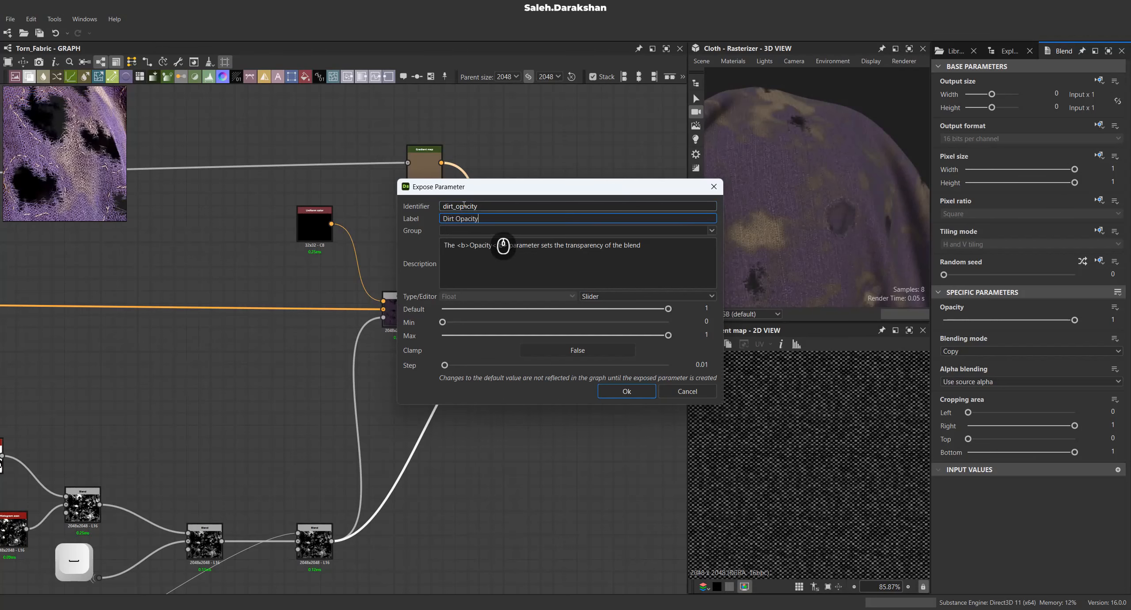
left_click(586, 351)
left_click(626, 391)
Link the Opacity of the Blend fed by the black Uniform color to the existing dirt_opacity input.
left_click(1116, 307)
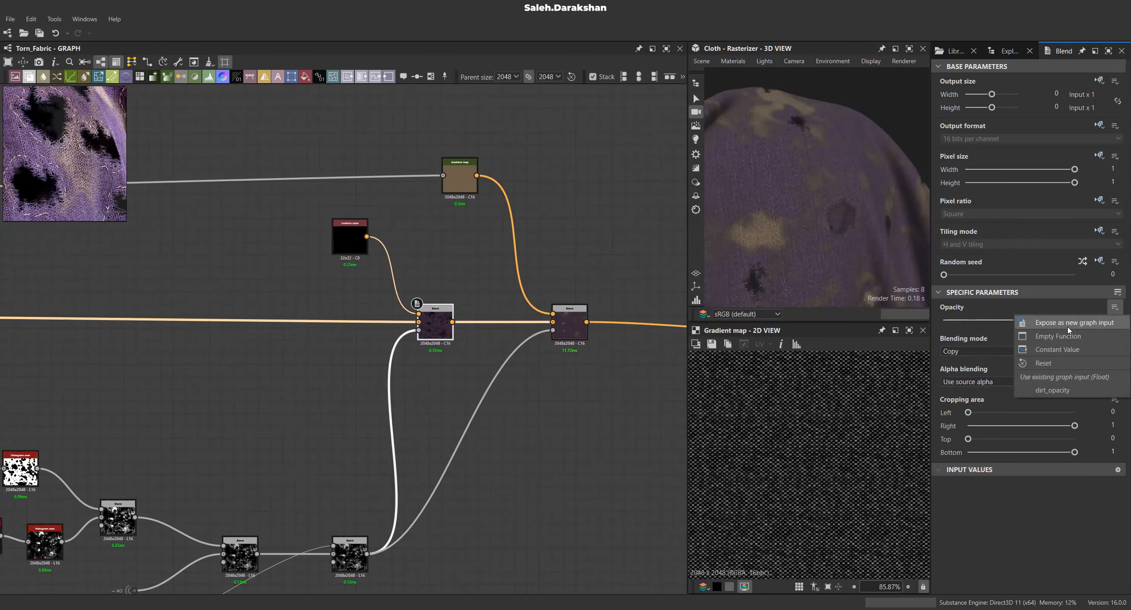
left_click(1052, 394)
middle_click_drag(495, 379, 527, 357)
Test the Dirt Opacity parameter in the graph's parameter preview and check the stains on the cloth.
double_click(528, 357)
left_click(1028, 320)
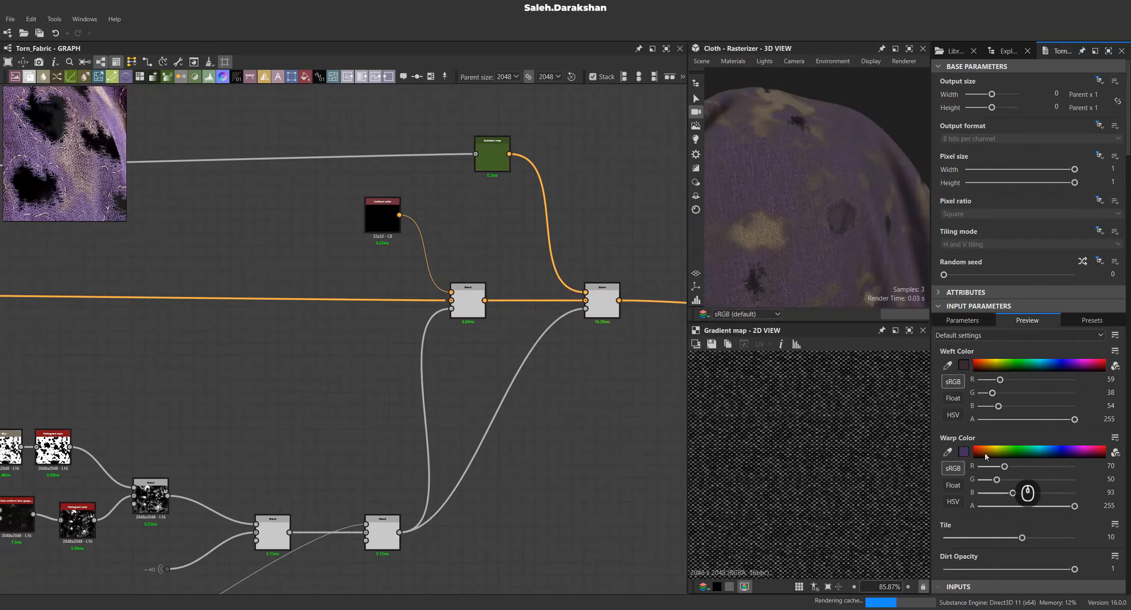
mouse_move(1075, 569)
left_mouse_down()
mouse_move(918, 568)
mouse_move(1081, 568)
left_mouse_up()
scroll(853, 210, "down", 2)
left_click_drag(845, 207, 873, 209)
scroll(873, 209, "up", 2)
mouse_move(1075, 569)
left_mouse_down()
mouse_move(902, 570)
mouse_move(1079, 569)
left_mouse_up()
scroll(414, 268, "down", 2)
Test the Grunge splashes dusty node's Dirt spread at 1 and restore it to 0.52.
middle_click_drag(191, 442, 410, 305)
scroll(410, 305, "up", 3)
left_click(411, 298)
scroll(973, 420, "down", 1)
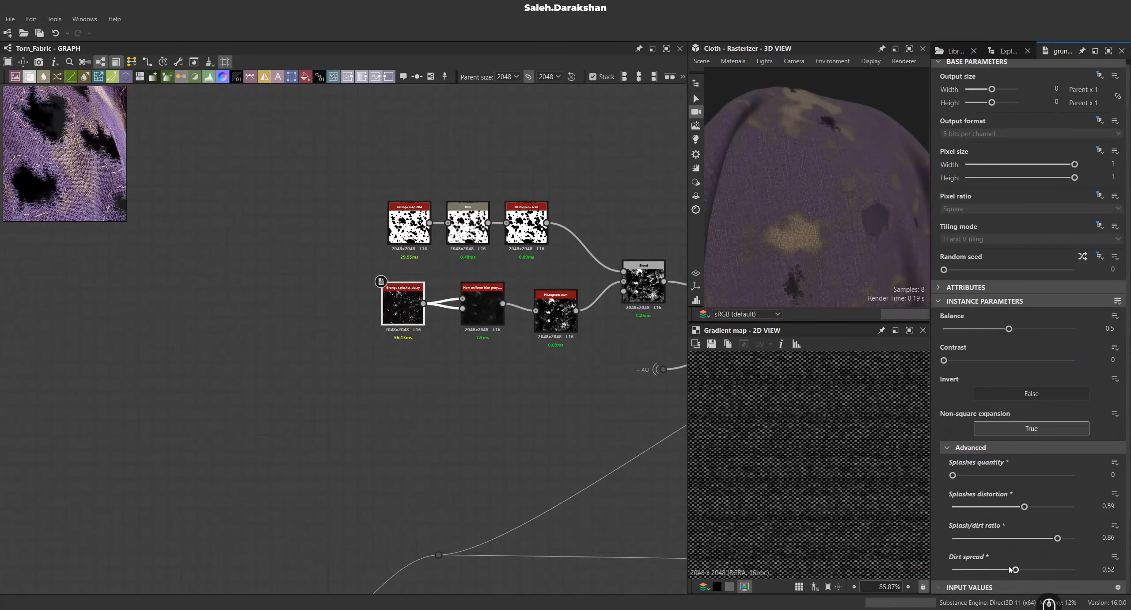
left_click_drag(1016, 570, 1078, 565)
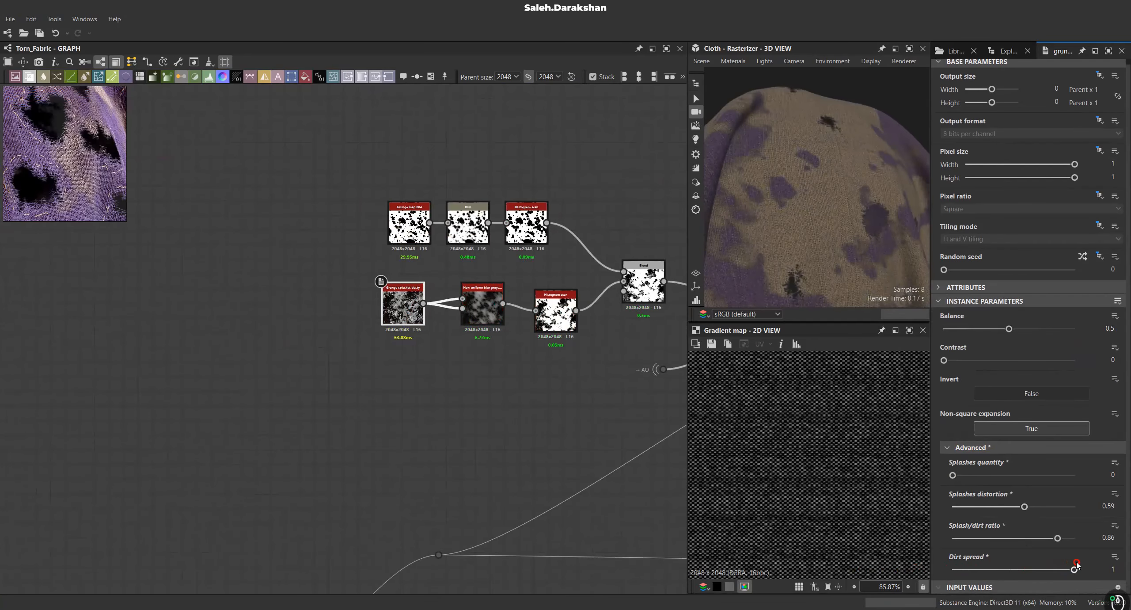
type(".52")
key("Return")
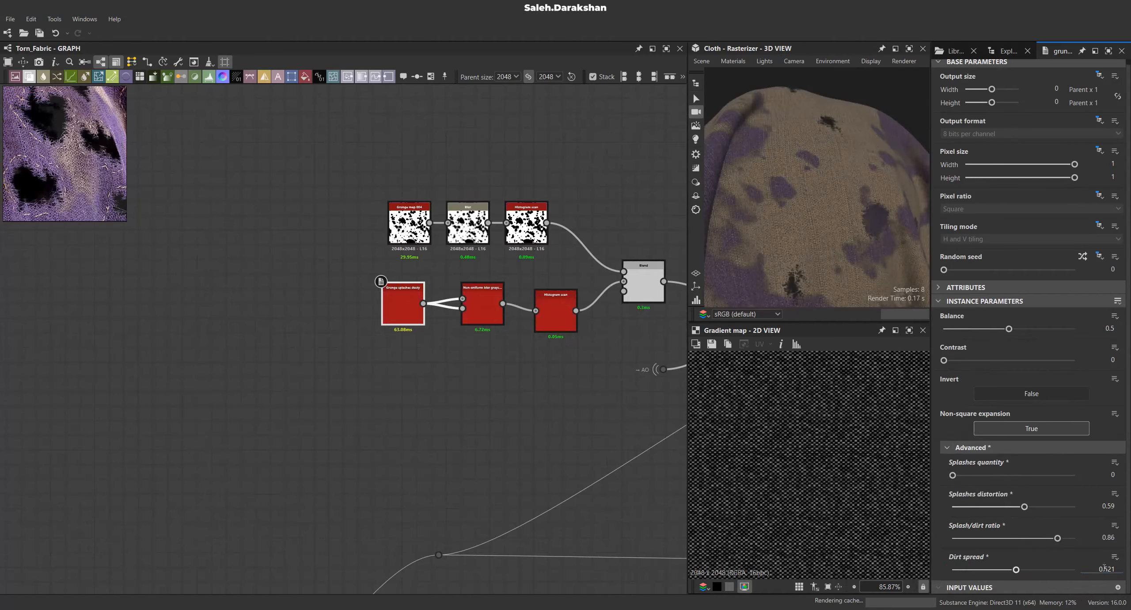
Expose the Grunge splashes dusty node's Dirt spread as a new graph input with identifier dust_spread.
left_click(1115, 557)
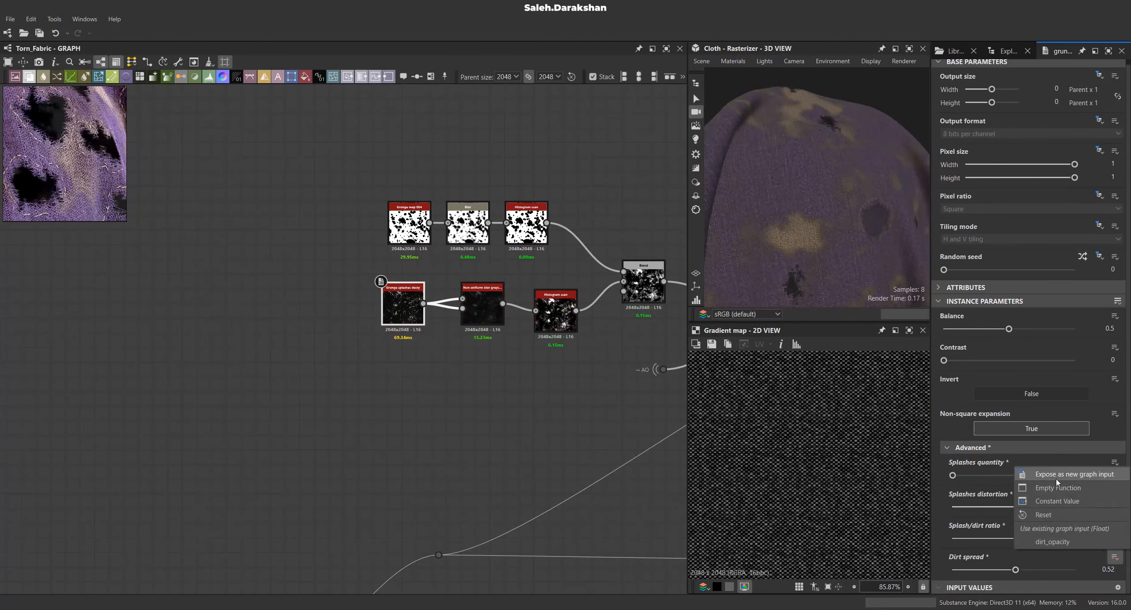
left_click(1058, 474)
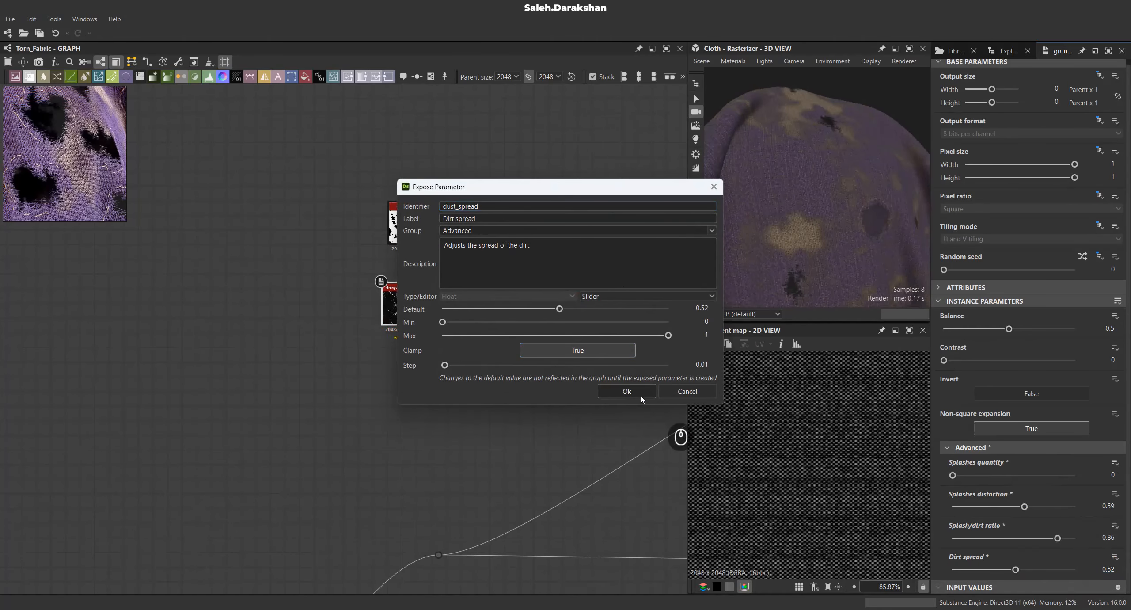
left_click(633, 392)
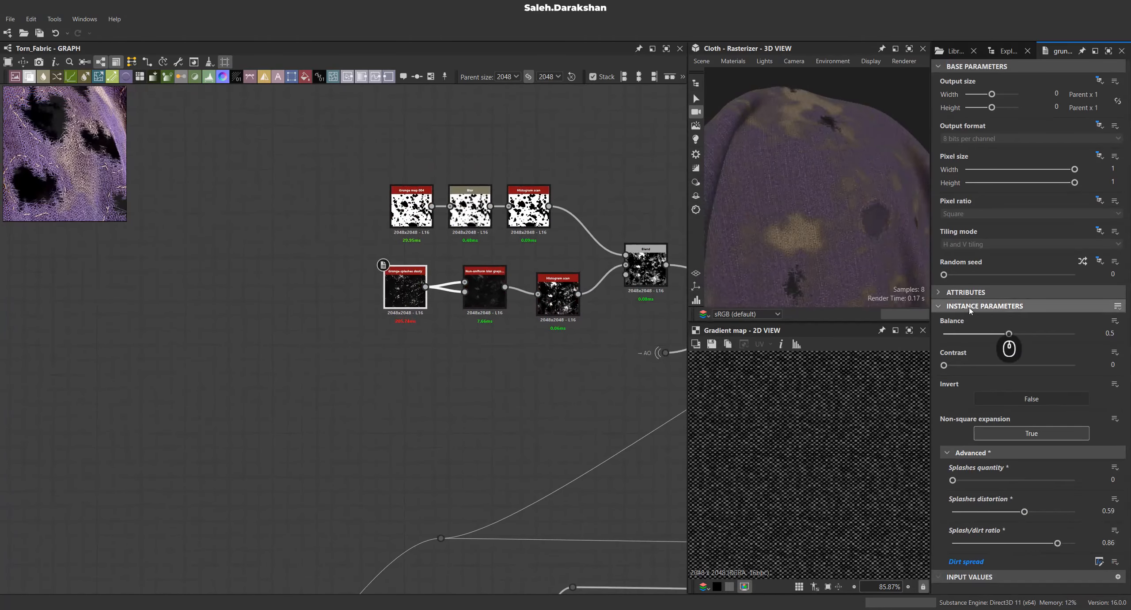
Add a new graph input parameter with identifier dirt_random_seed and label Dirt Random Seed.
left_click(1115, 261)
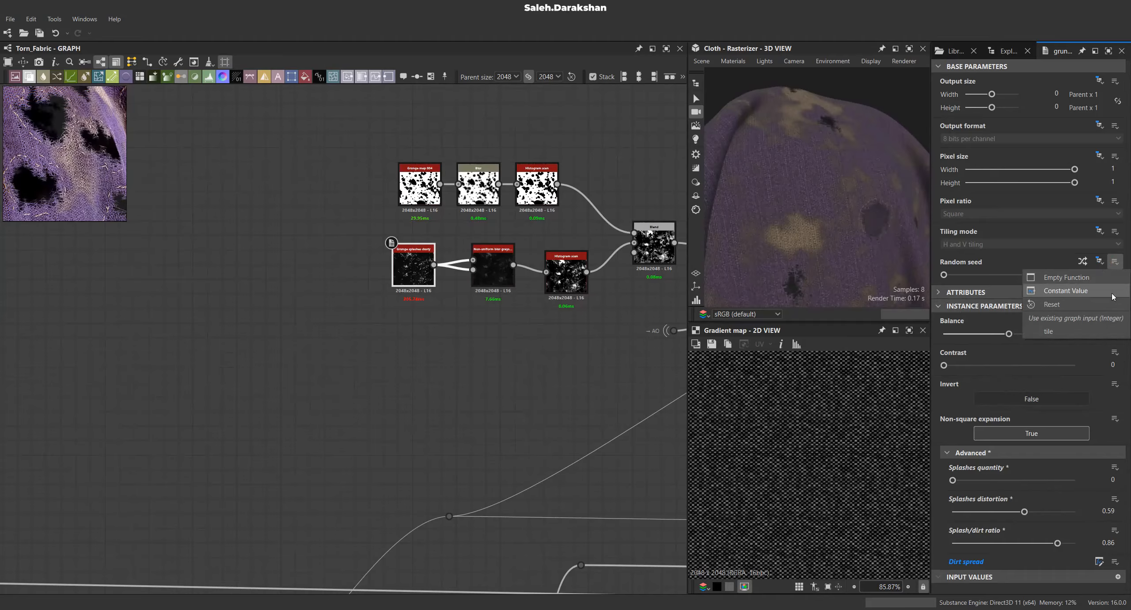
left_click(967, 286)
middle_click_drag(478, 331, 432, 337)
double_click(431, 337)
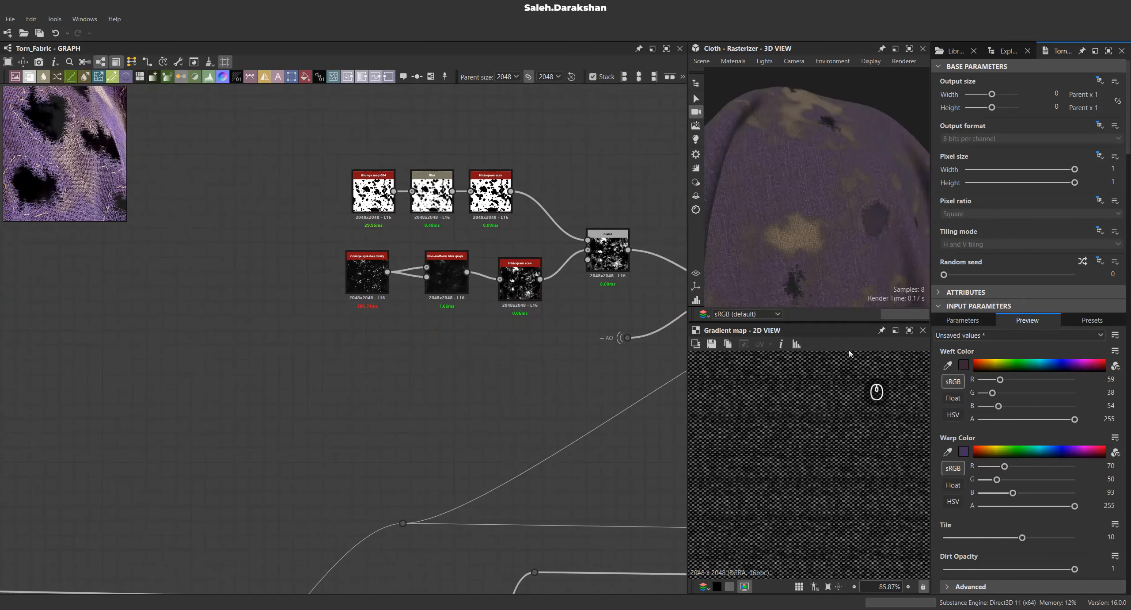
left_click(956, 319)
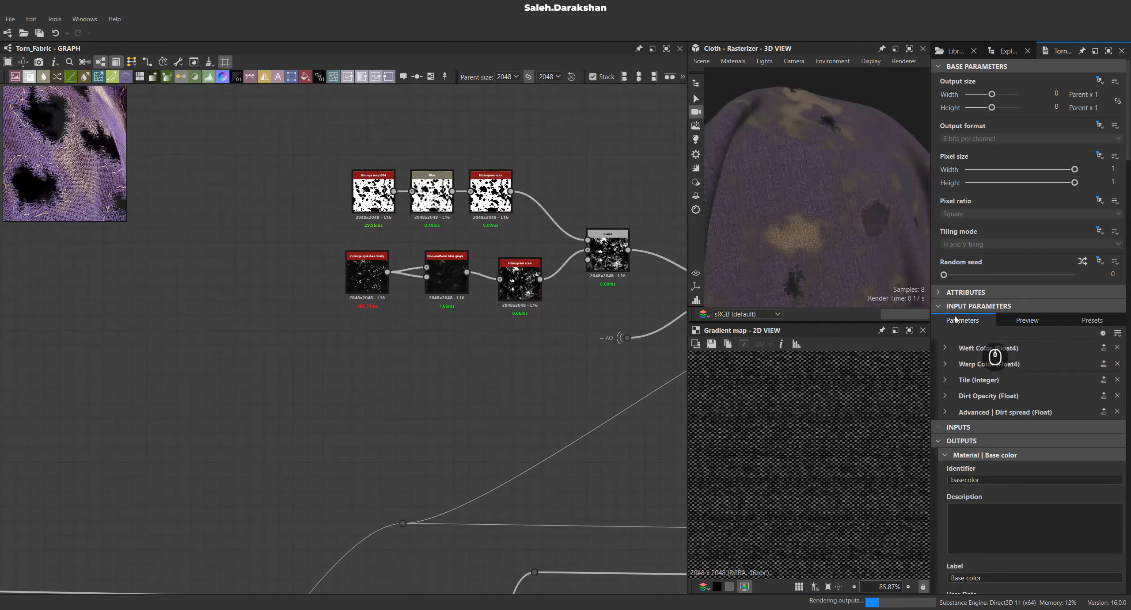
left_click(1103, 333)
left_click(946, 429)
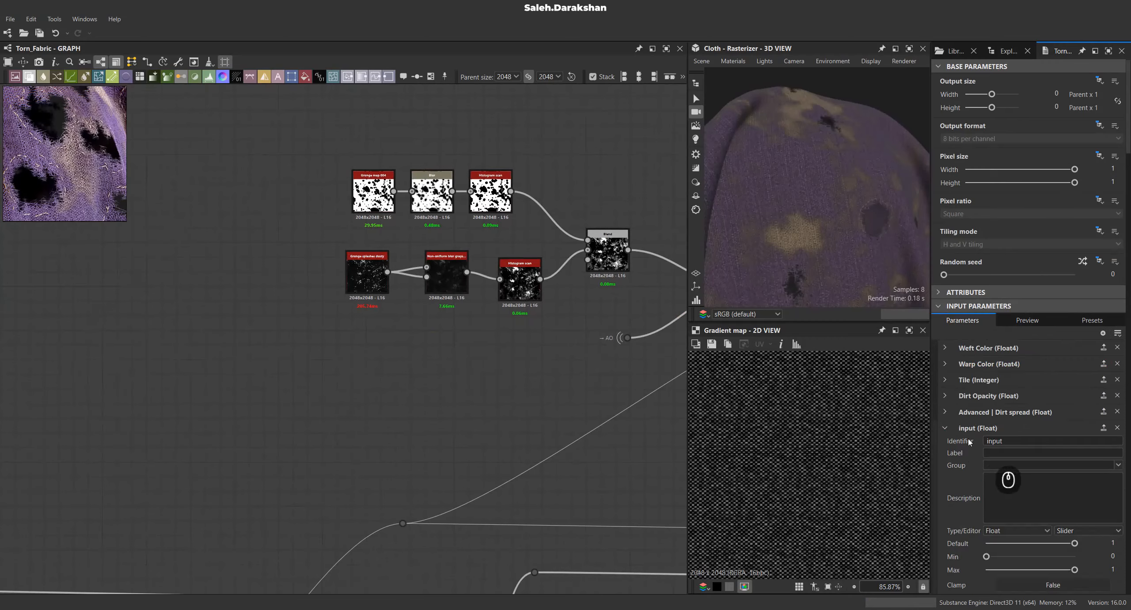
scroll(969, 441, "down", 3)
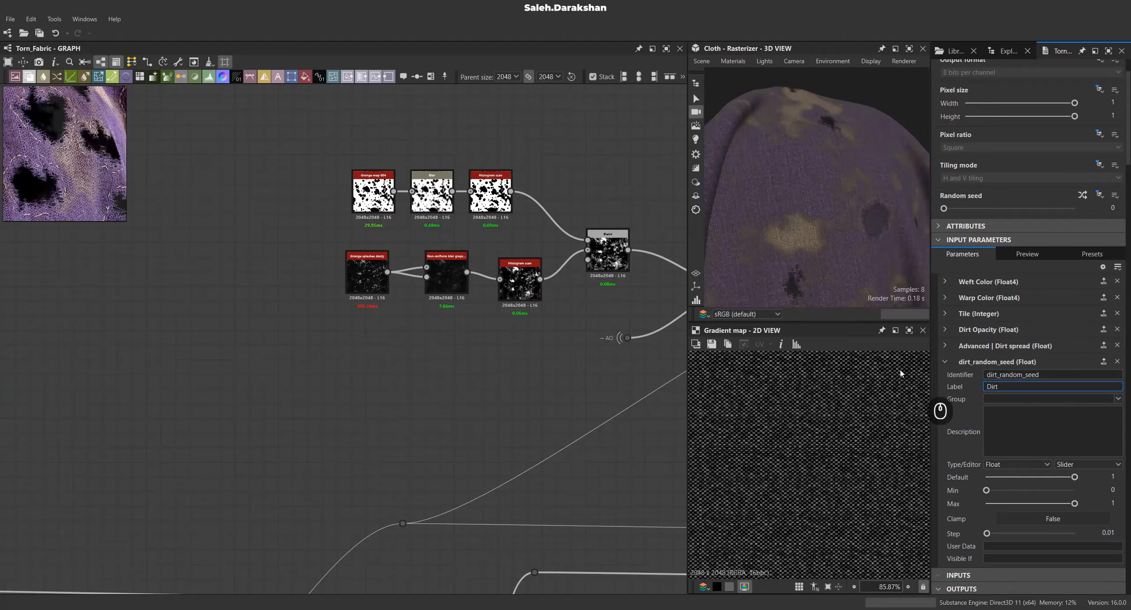
type("ndom")
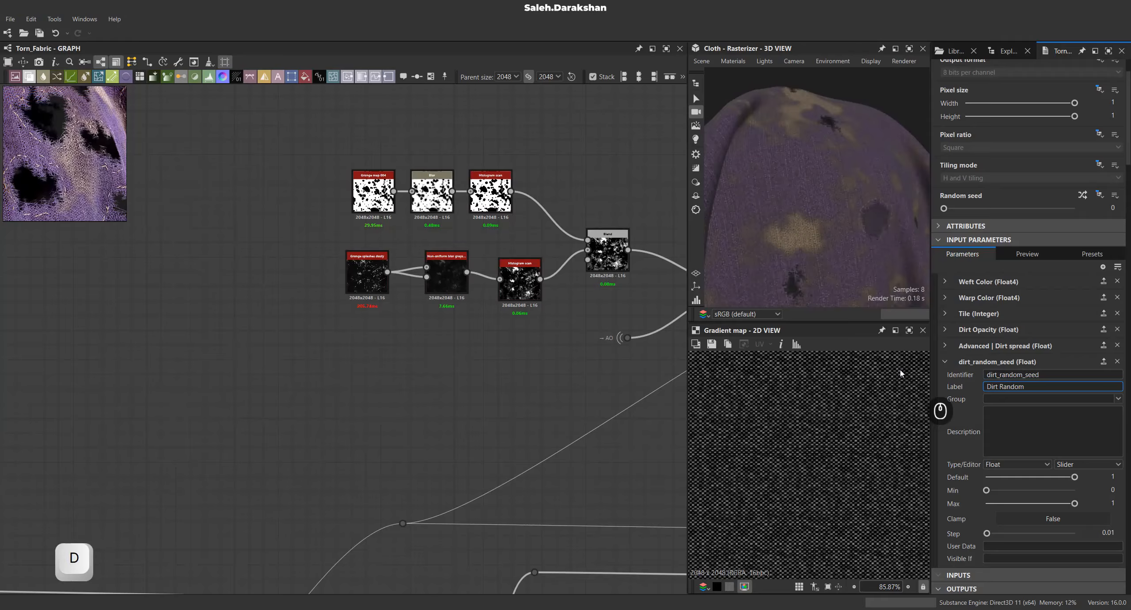
type(" Seed")
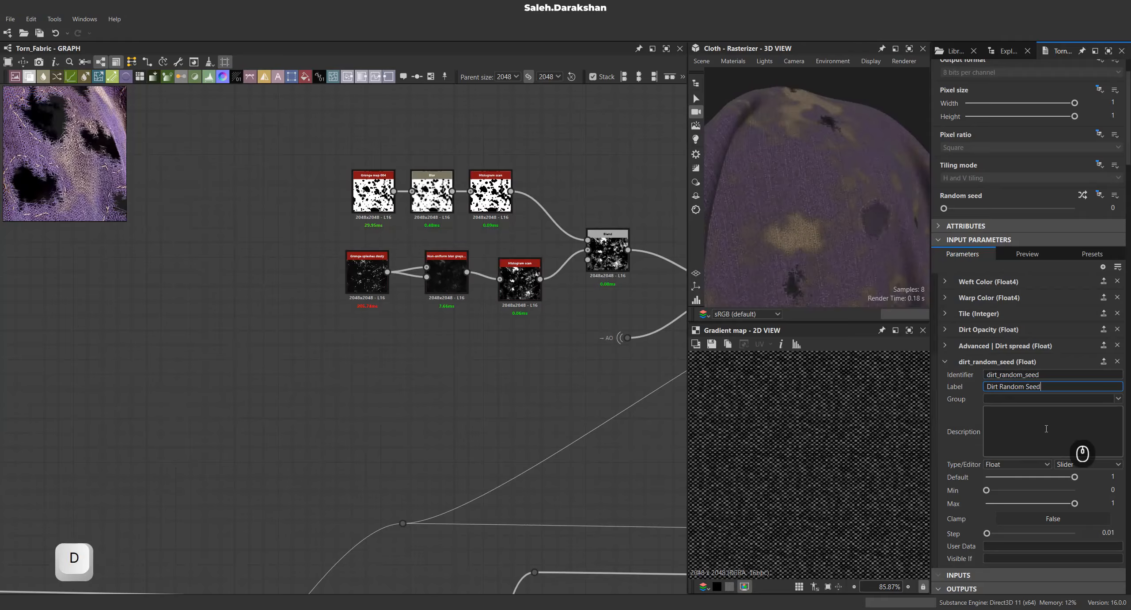
Change the Dirt Random Seed parameter's type to Integer and enable its clamping.
left_click(1017, 465)
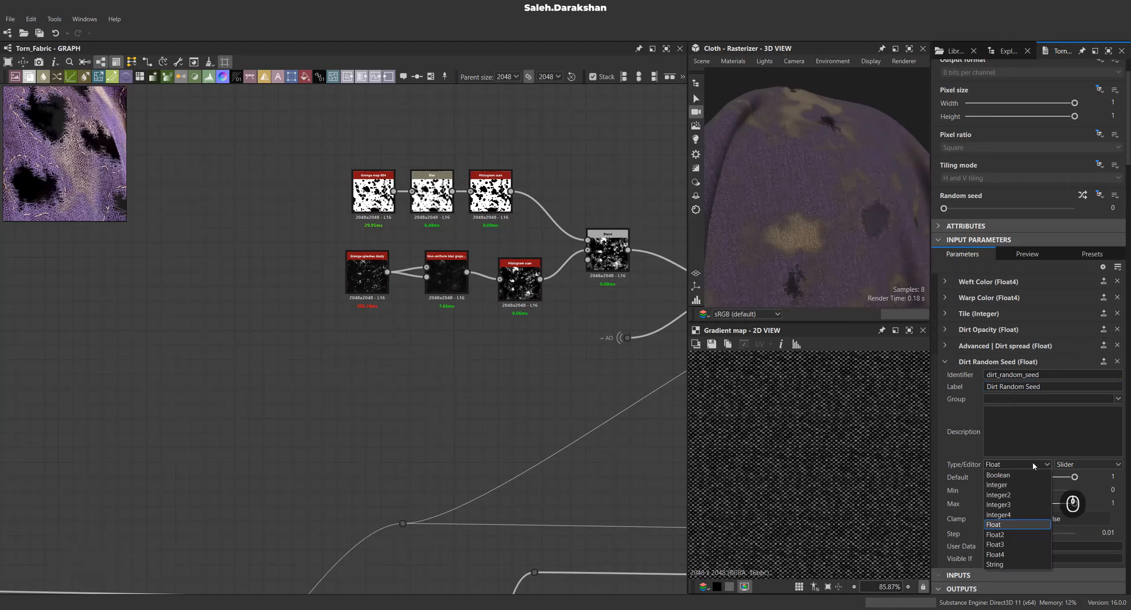
left_click(1008, 481)
left_click(1101, 517)
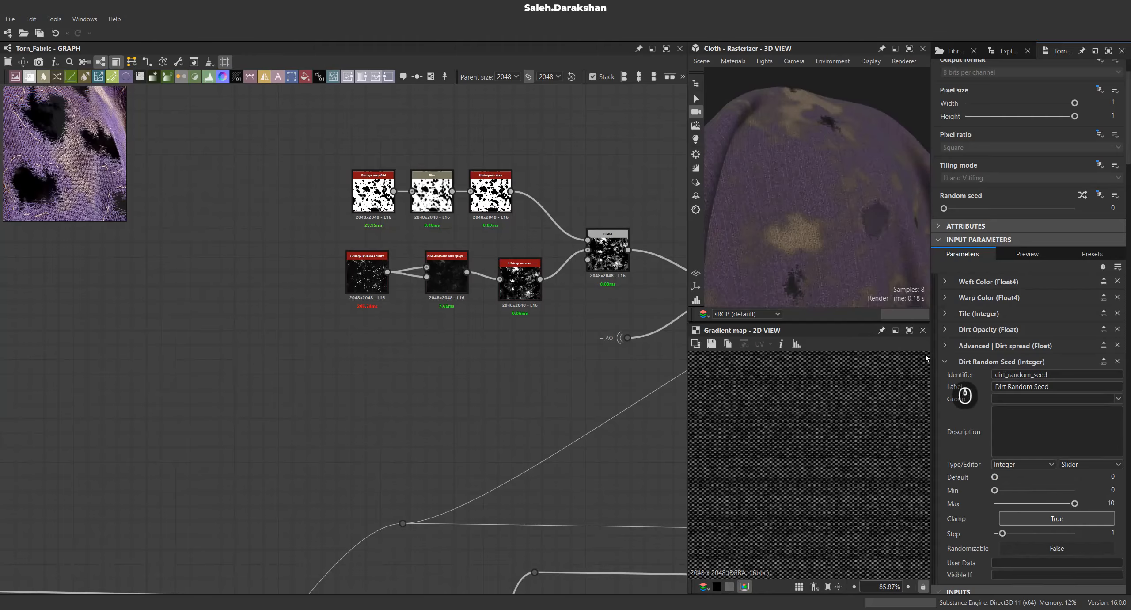
left_click(945, 362)
Remove the Dirt spread parameter from its Advanced group and open the preview of the graph's parameters.
left_click(945, 346)
left_click_drag(1018, 384, 898, 374)
key("BackSpace")
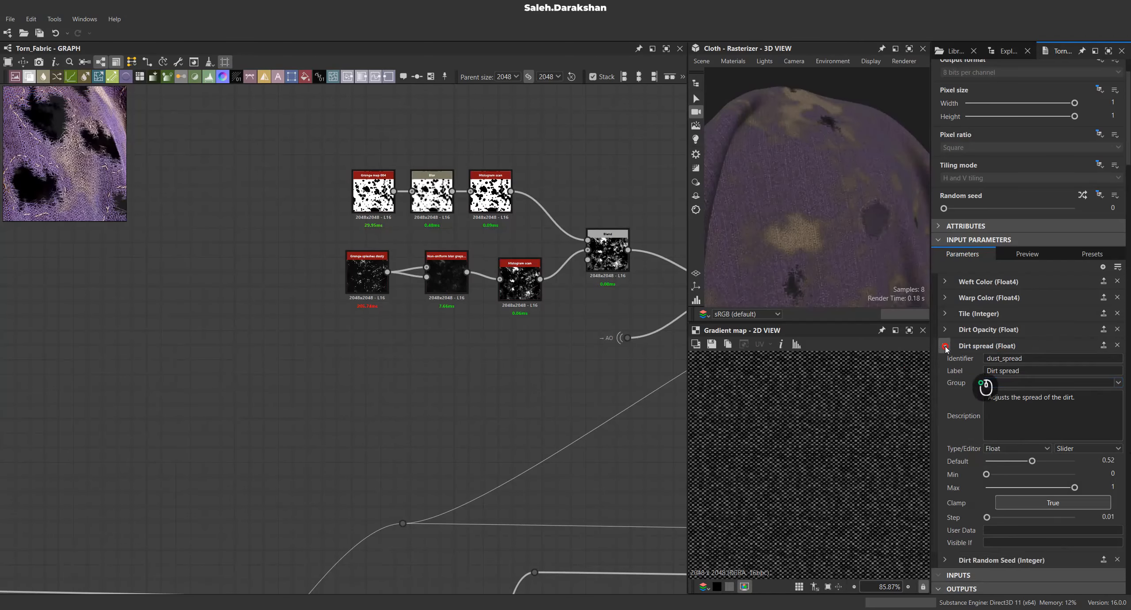
left_click(1028, 253)
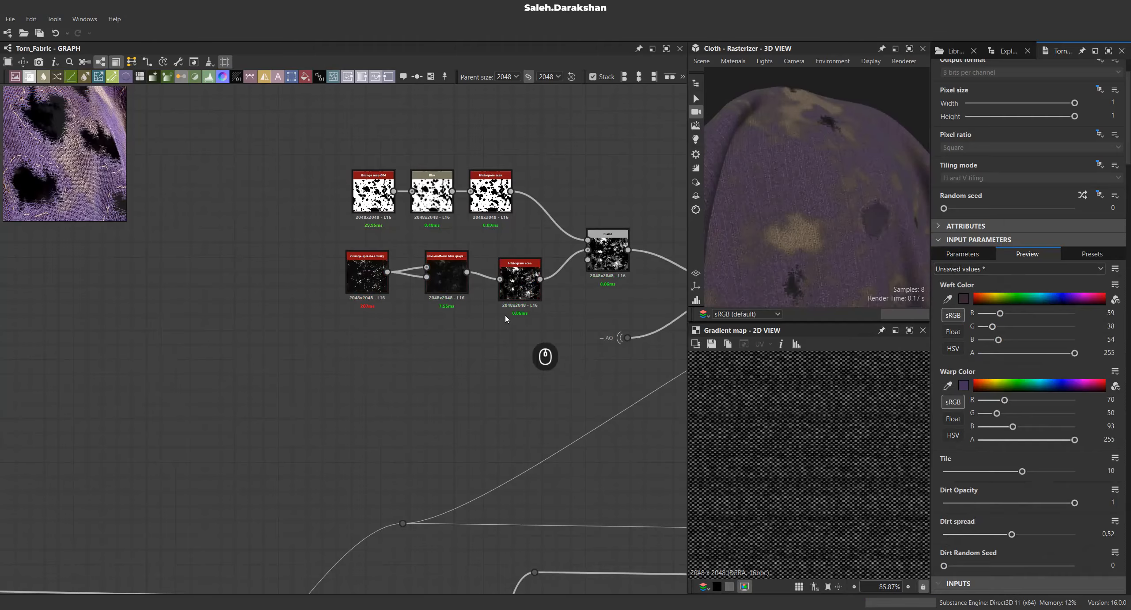
Link the Grunge splashes dusty node's Random seed to the dirt_random_seed graph input.
left_click(370, 277)
left_click(1118, 262)
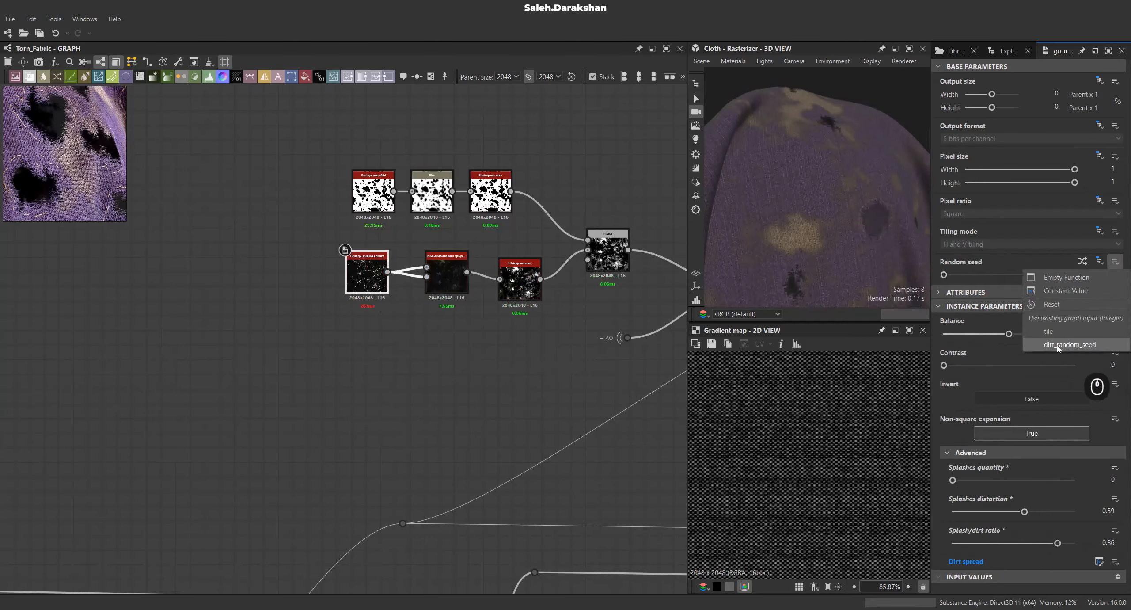
left_click(1058, 348)
middle_click_drag(316, 325, 304, 326)
Test the Dirt Random Seed parameter in the graph's preview and check the stain pattern on the cloth.
double_click(384, 382)
scroll(995, 450, "down", 5)
mouse_move(945, 500)
left_mouse_down()
mouse_move(1074, 499)
mouse_move(943, 499)
left_mouse_up()
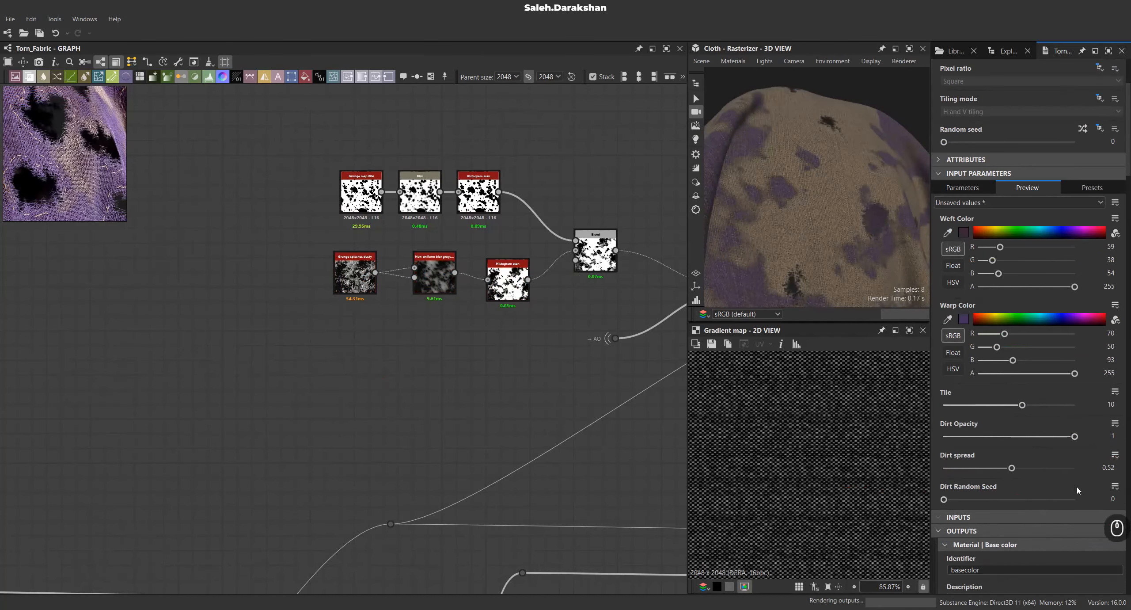
scroll(440, 359, "down", 3)
scroll(441, 364, "down", 5)
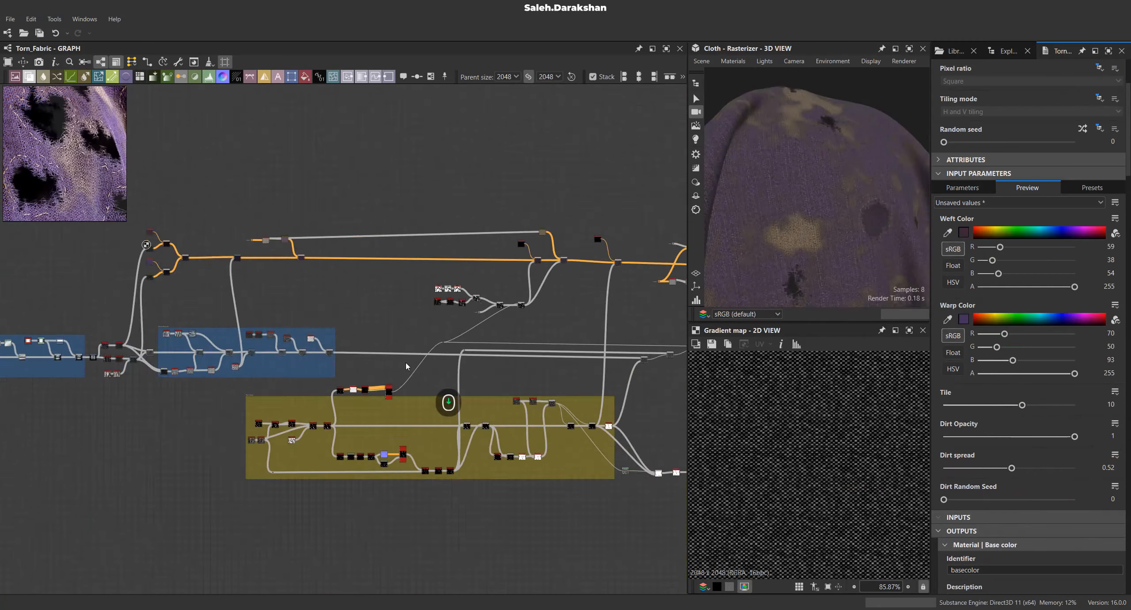
Test the Scale of the Torn Mask frame's Tile generator grayscale node at 2 and return it to 1.
scroll(415, 273, "up", 8)
left_click(344, 399)
left_click_drag(889, 239, 866, 225)
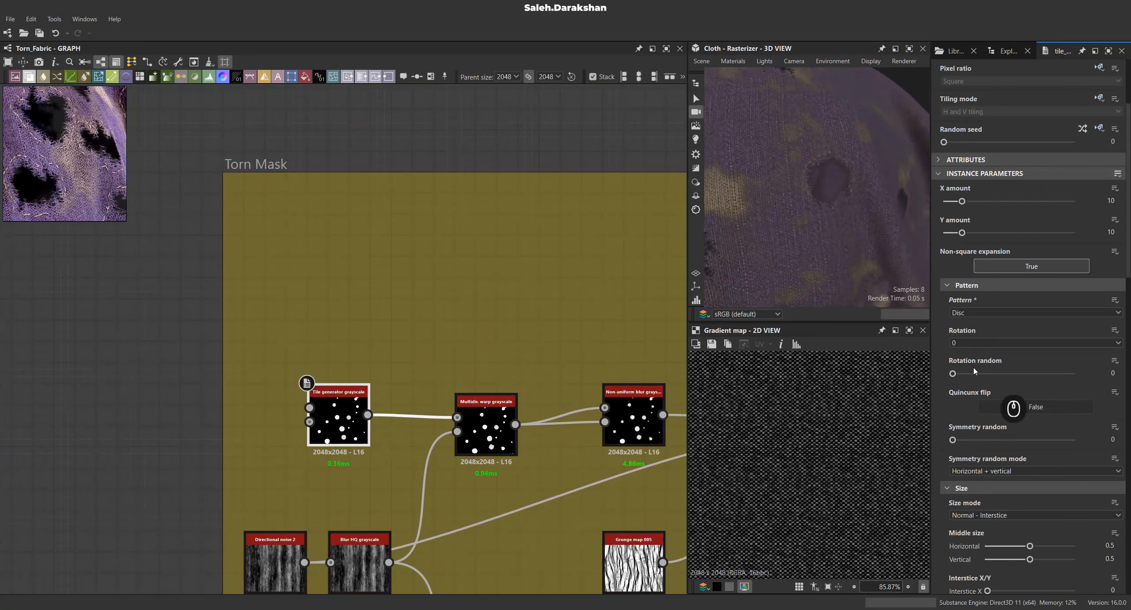
scroll(1009, 439, "down", 8)
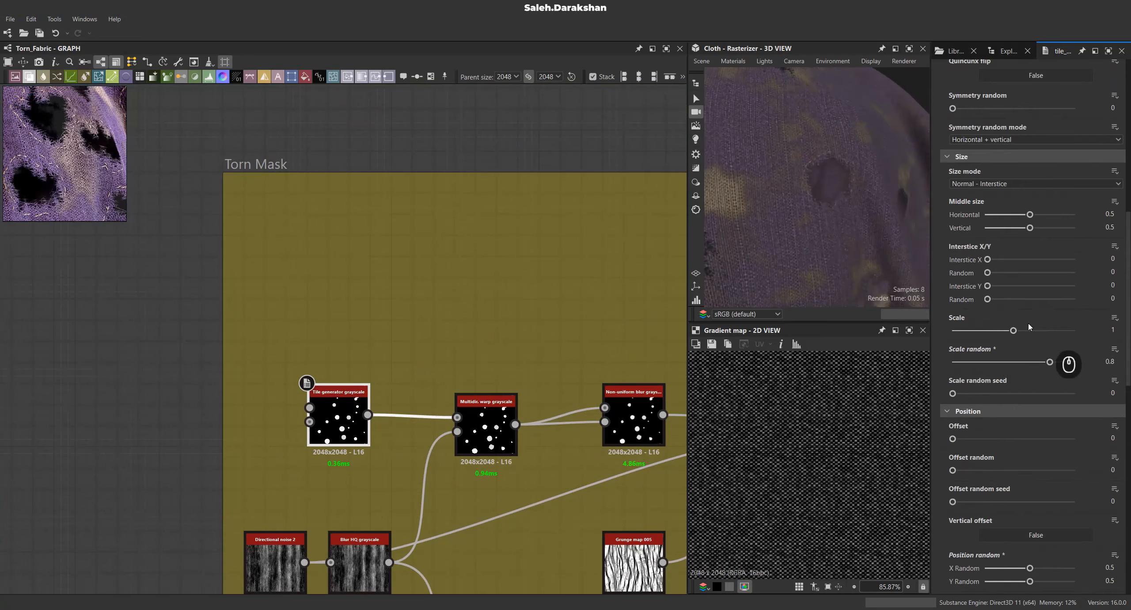
scroll(1001, 328, "up", 3)
scroll(981, 378, "down", 4)
scroll(993, 376, "up", 2)
left_click_drag(1014, 363, 1090, 366)
scroll(842, 238, "down", 2)
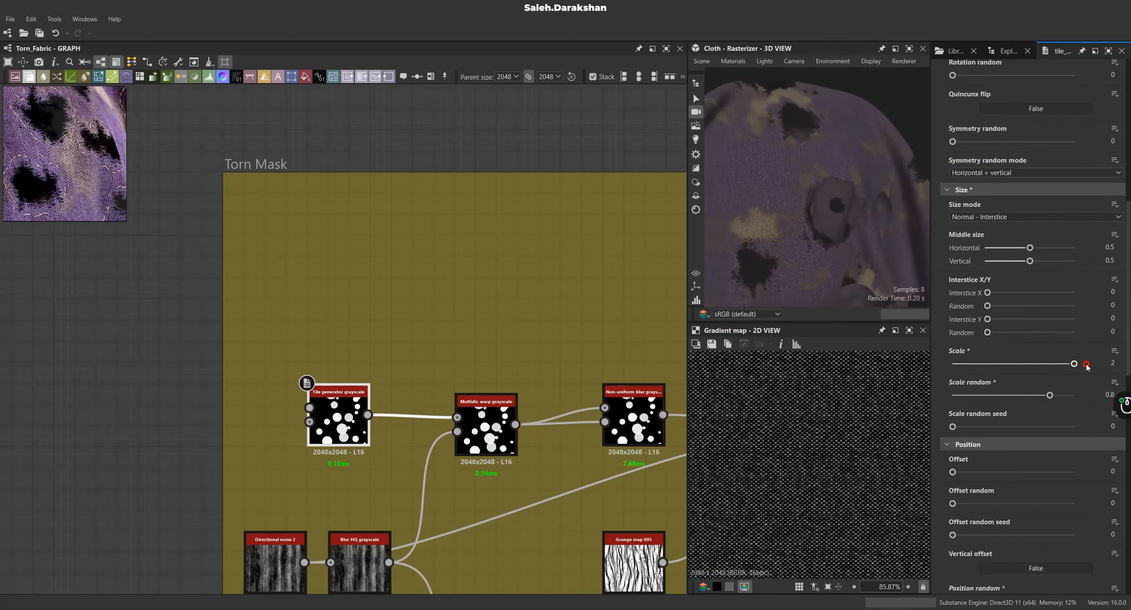
type("1")
key("Return")
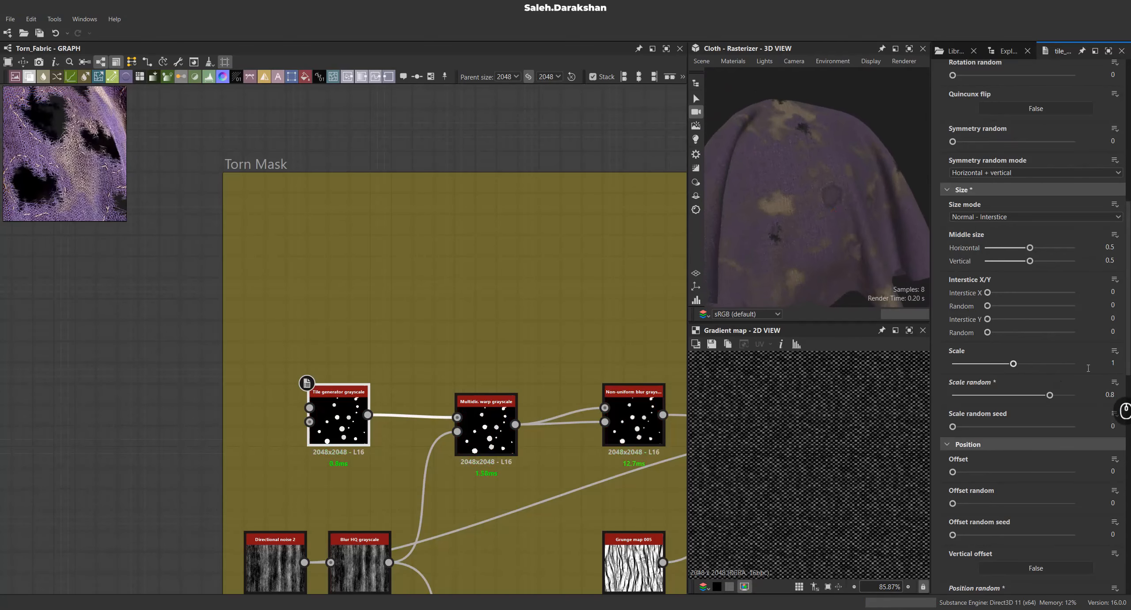
Expose the node's Scale as torn_scale, labelled Torn Scale, with no group, maximum 10, clamping enabled and default 1.3.
left_click(1113, 351)
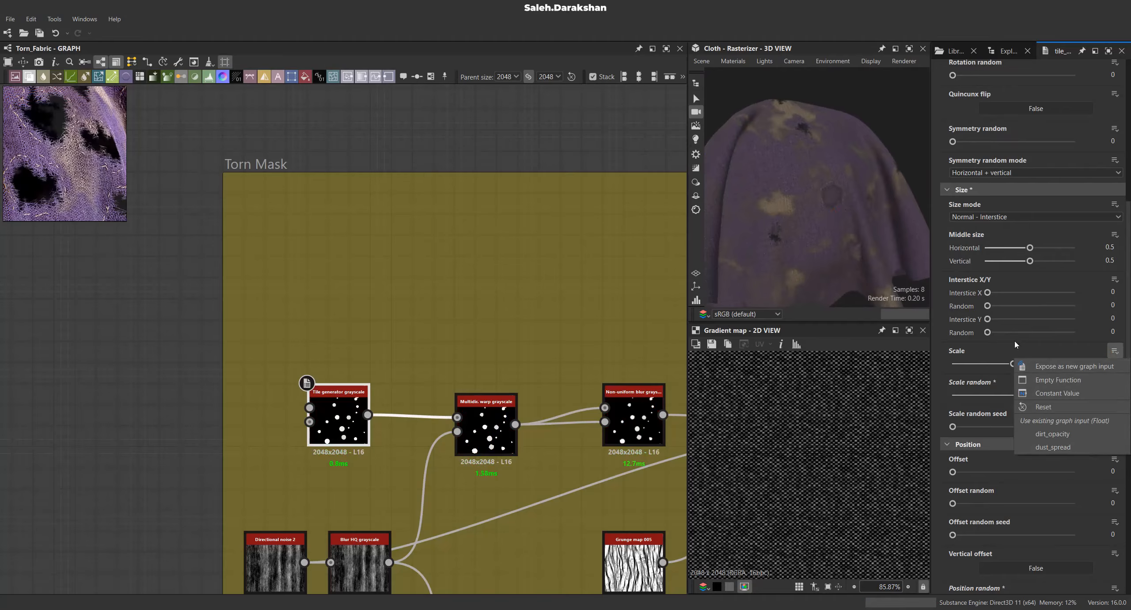
left_click(1051, 367)
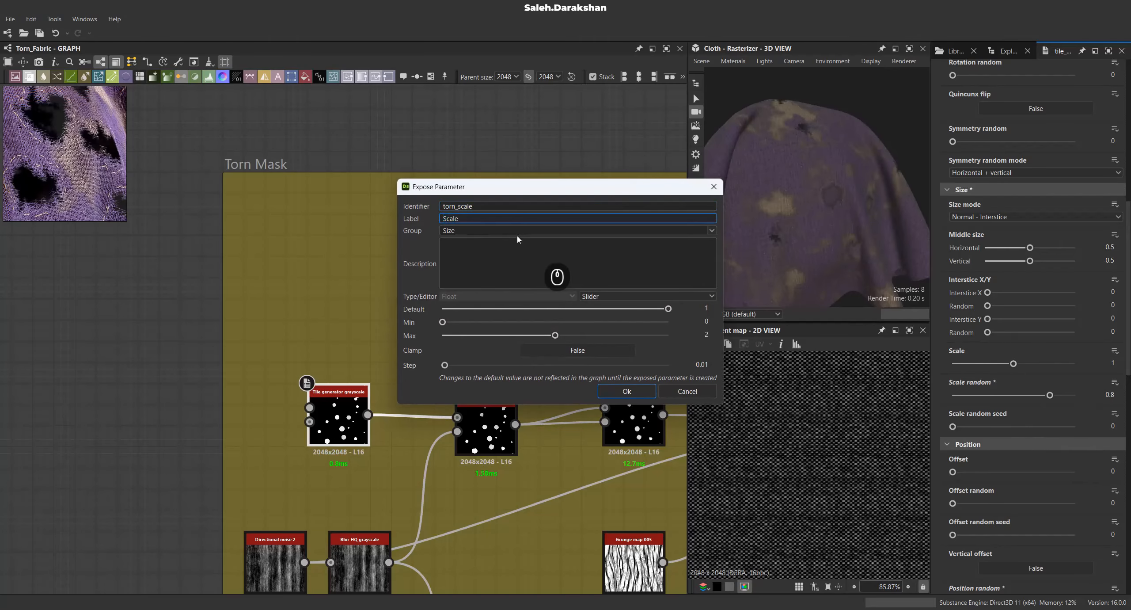
left_click_drag(487, 231, 425, 232)
key("BackSpace")
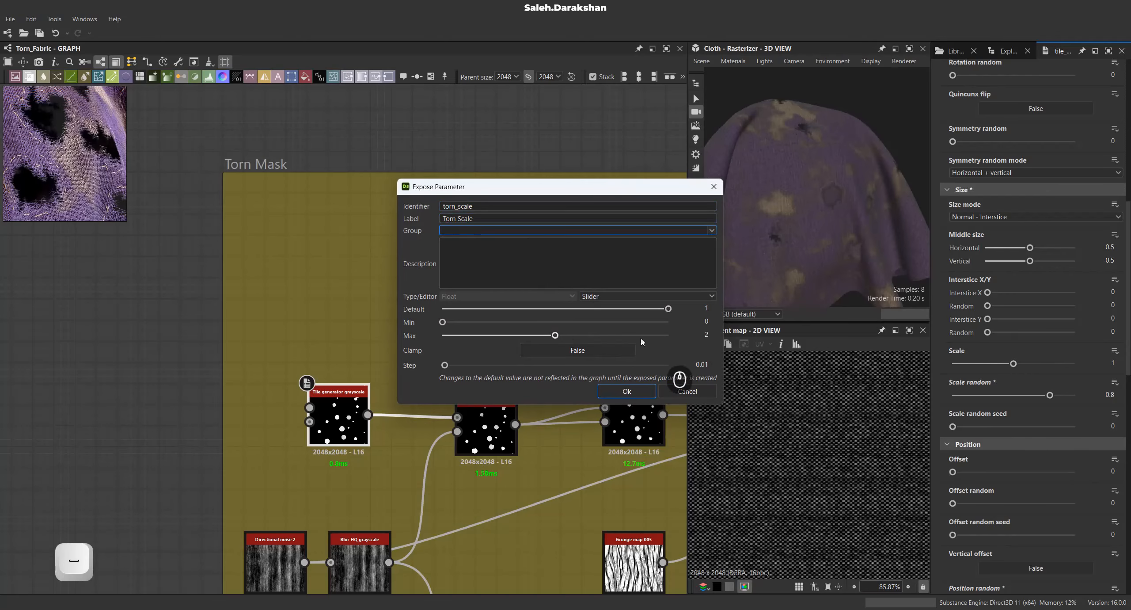
double_click(675, 331)
left_click(608, 350)
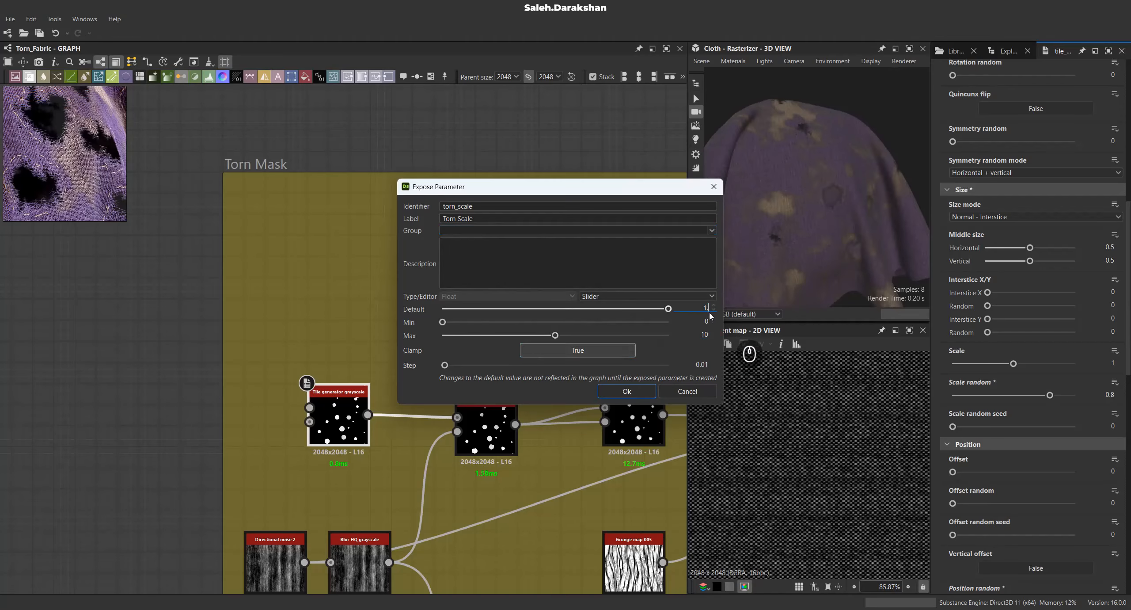
left_click(629, 390)
scroll(806, 200, "down", 4)
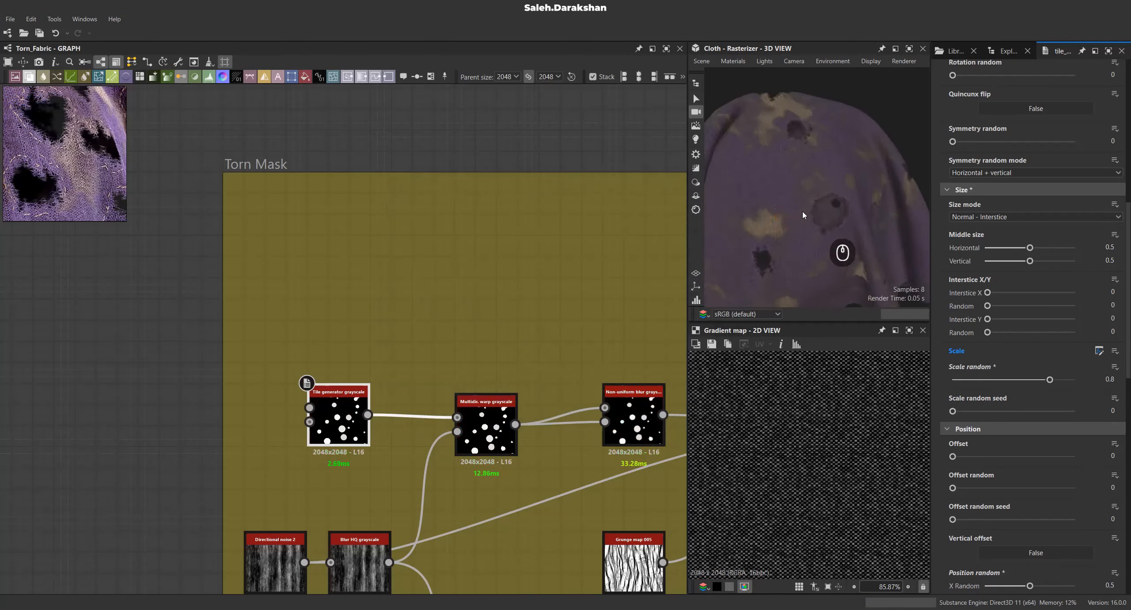
scroll(806, 200, "up", 2)
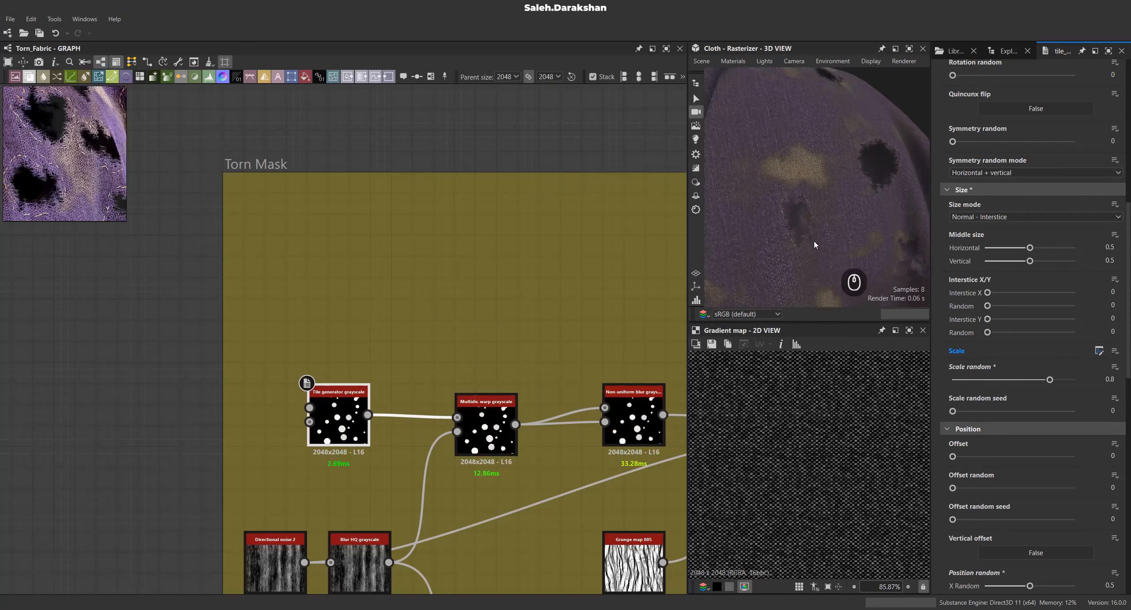
Test the Tile generator's Random mask value and return it to 0.8.
scroll(815, 244, "down", 3)
scroll(977, 370, "down", 10)
scroll(957, 383, "down", 1)
left_click(1050, 408)
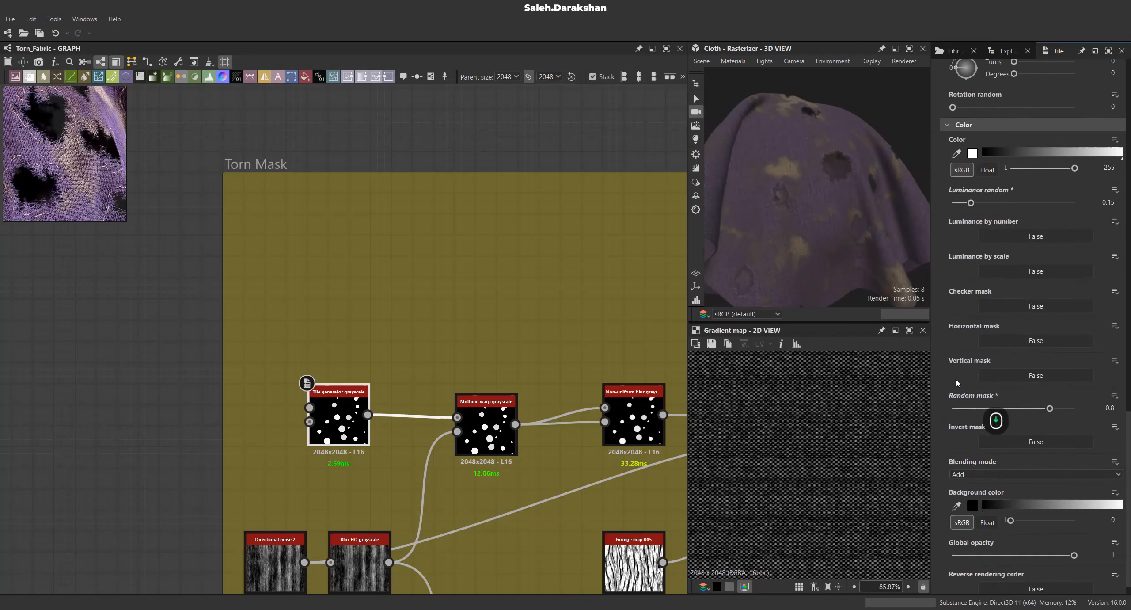
left_click_drag(1047, 410, 1100, 413)
left_click(1046, 410)
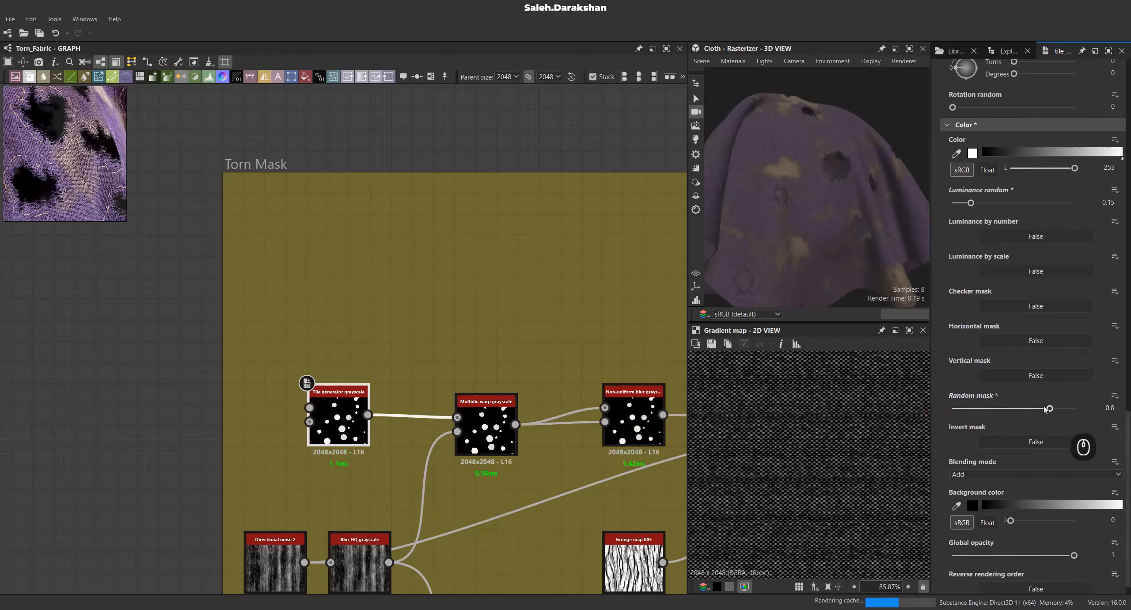
Expose the Random mask as a graph input with identifier dirt_count, label Dirt Count and no group.
left_click(1114, 396)
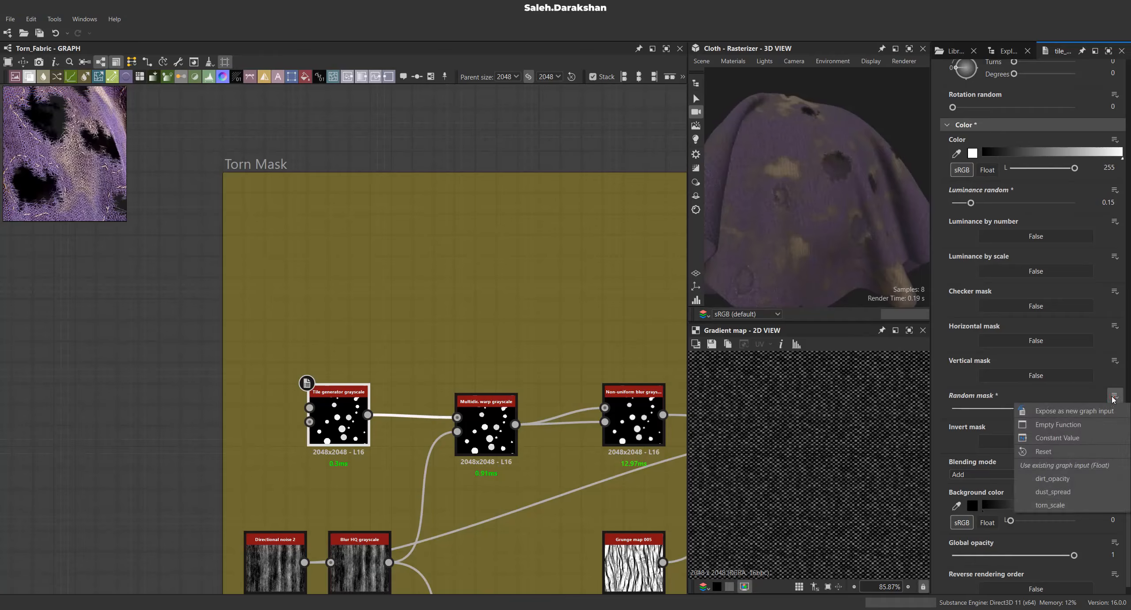
left_click(1075, 411)
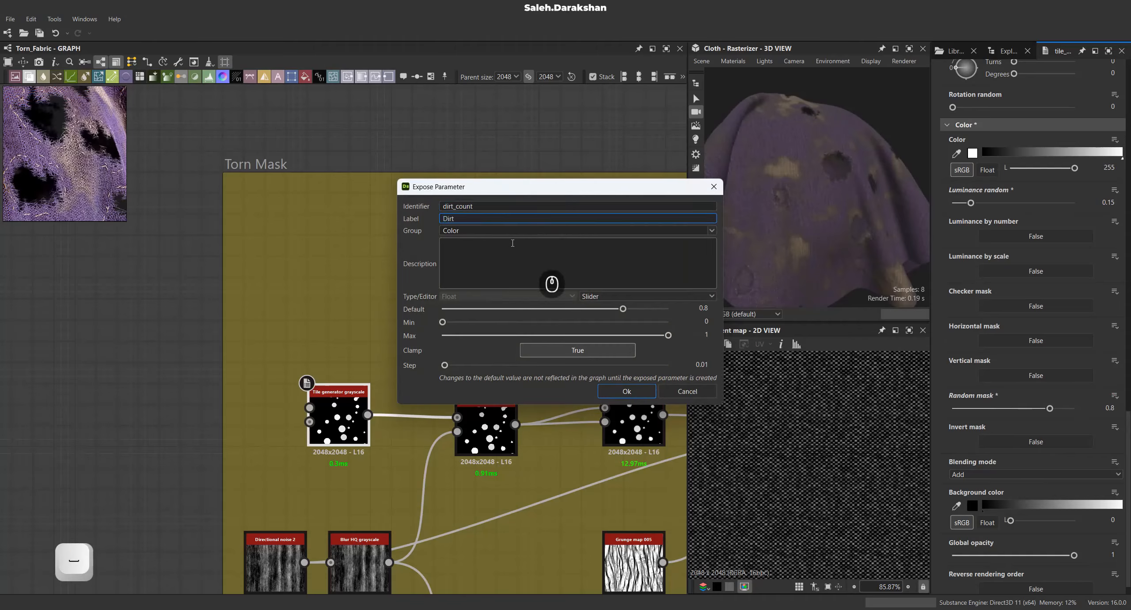
left_click_drag(491, 232, 340, 238)
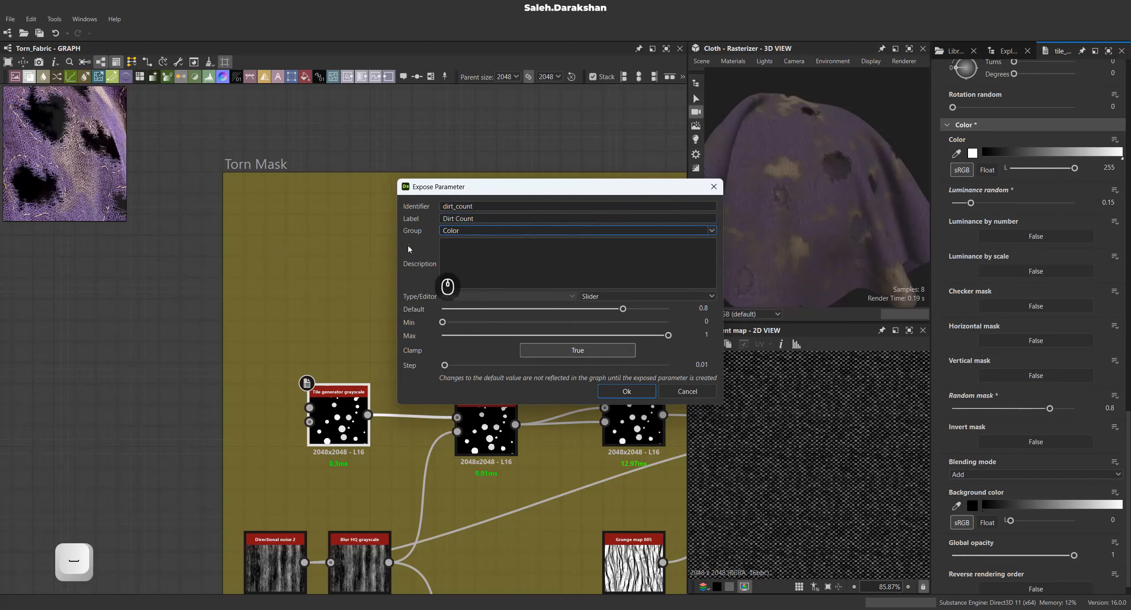
key("BackSpace")
left_click(628, 391)
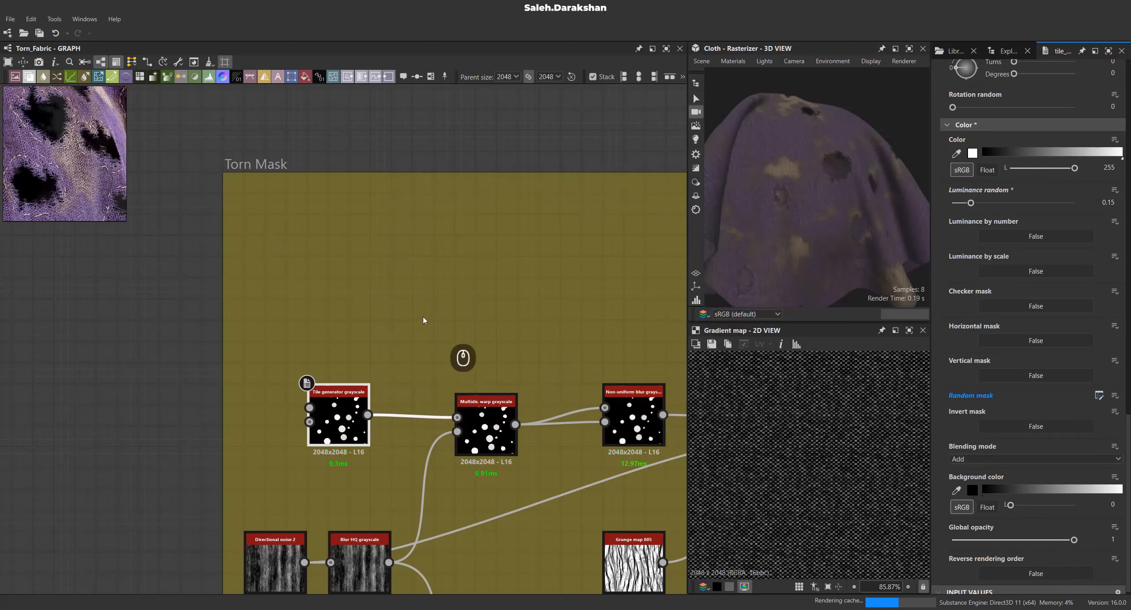
Test the Dirt Count parameter at its minimum and at 1 in the graph's preview, check the cloth, and reset it.
left_click(232, 364)
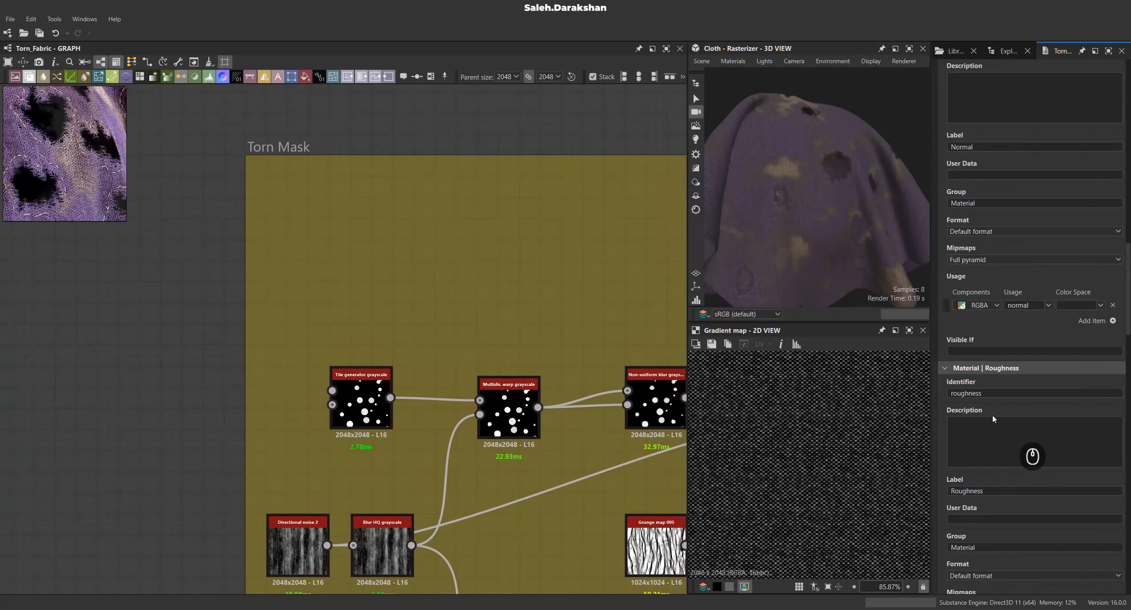
scroll(964, 406, "up", 5)
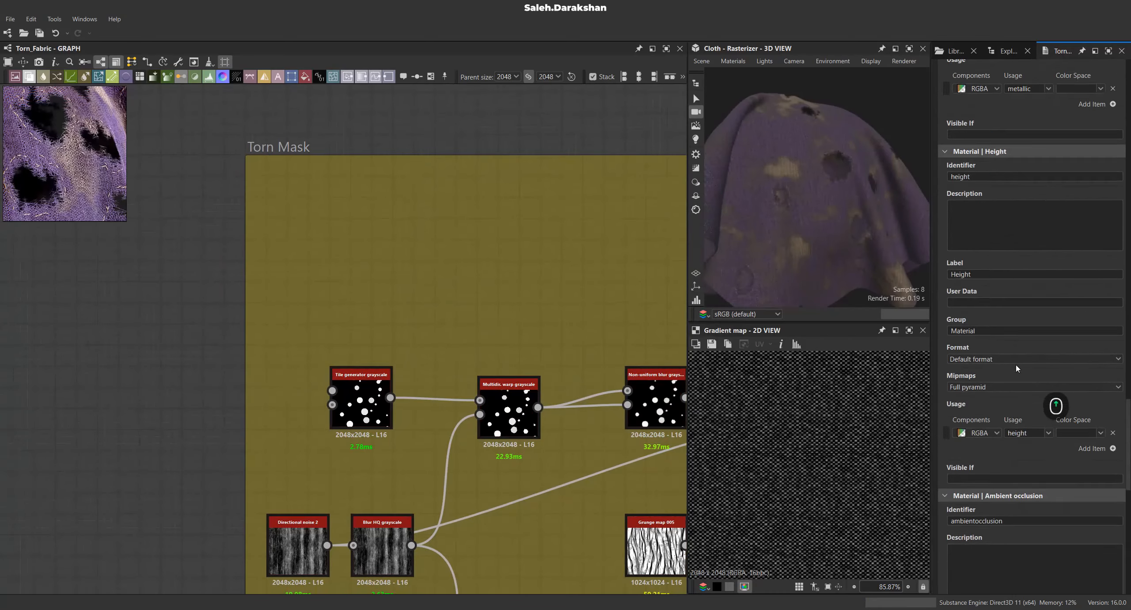
scroll(1017, 359, "up", 10)
left_click_drag(1047, 535, 944, 531)
mouse_move(806, 201)
left_mouse_down()
mouse_move(782, 242)
mouse_move(821, 204)
left_mouse_up()
scroll(820, 205, "up", 3)
left_click_drag(944, 529, 1105, 528)
scroll(806, 213, "down", 3)
left_click_drag(805, 212, 833, 240)
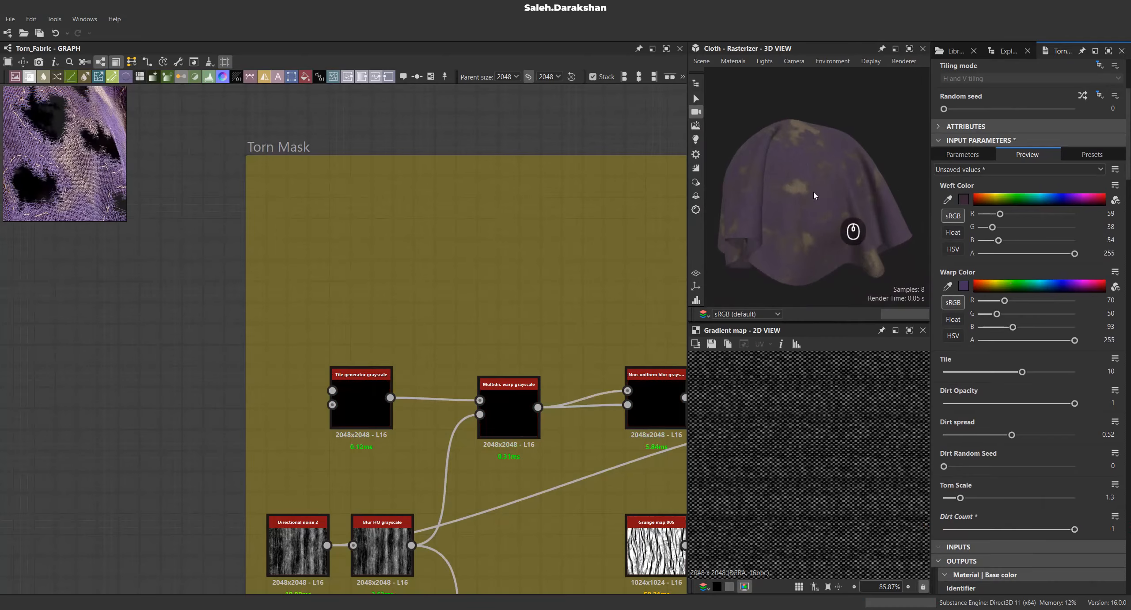
left_click(1116, 516)
left_click(1079, 546)
Open the function behind the Tile generator grayscale node's exposed Random mask.
middle_click_drag(303, 321, 383, 232)
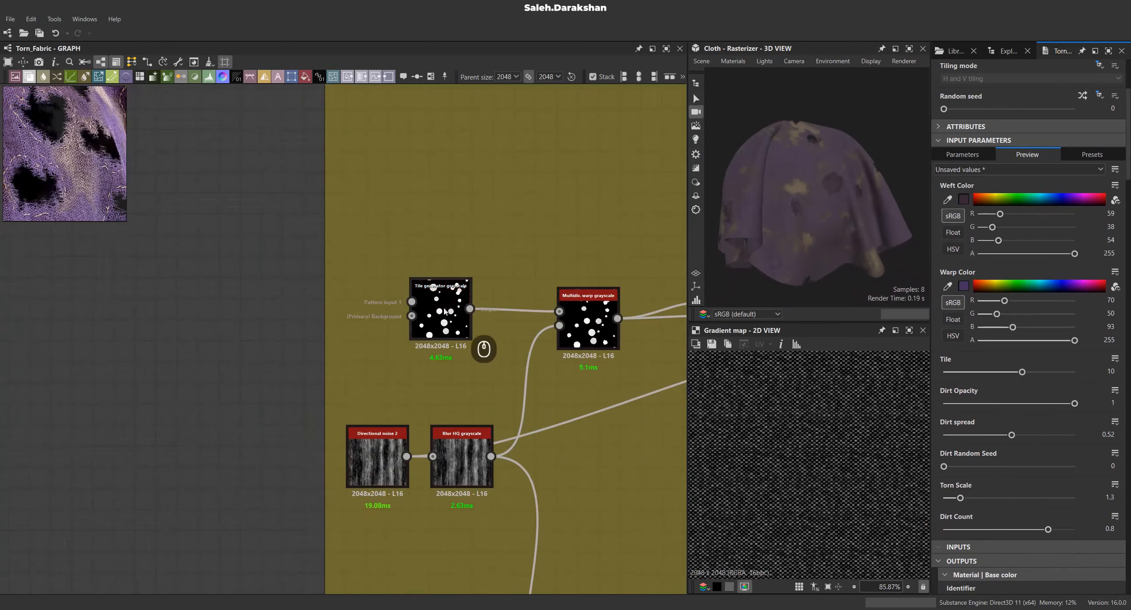
left_click(445, 310)
scroll(955, 369, "down", 5)
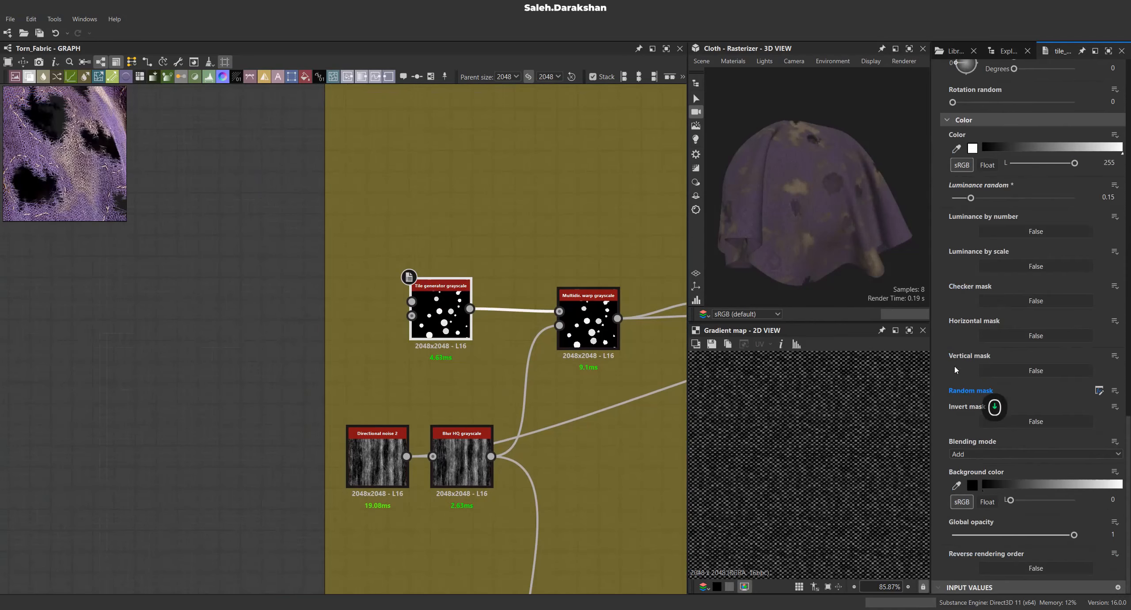
left_click(1099, 390)
scroll(358, 329, "down", 5)
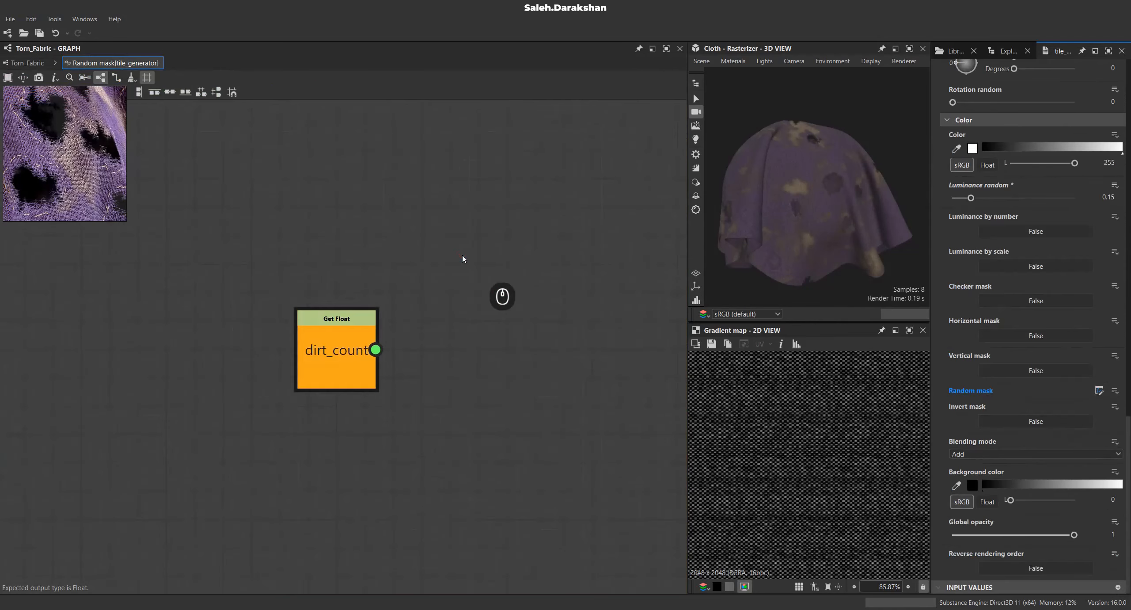
Add a Linear interpolation node to the Random mask function and place it beside the dirt_count node.
left_click(958, 52)
scroll(961, 139, "up", 3)
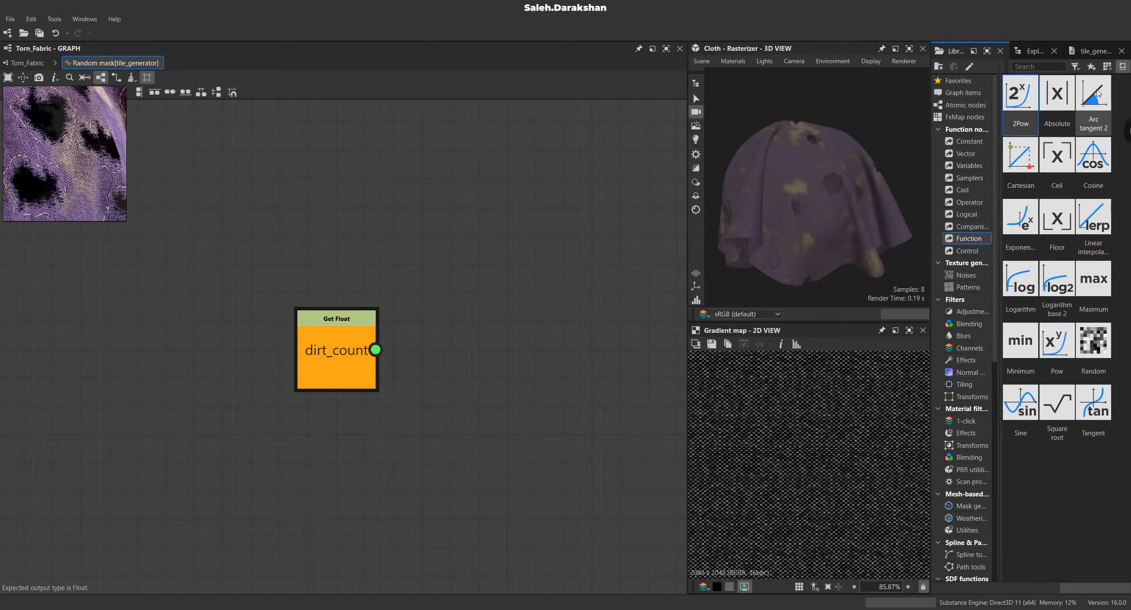
left_click_drag(1093, 218, 526, 256)
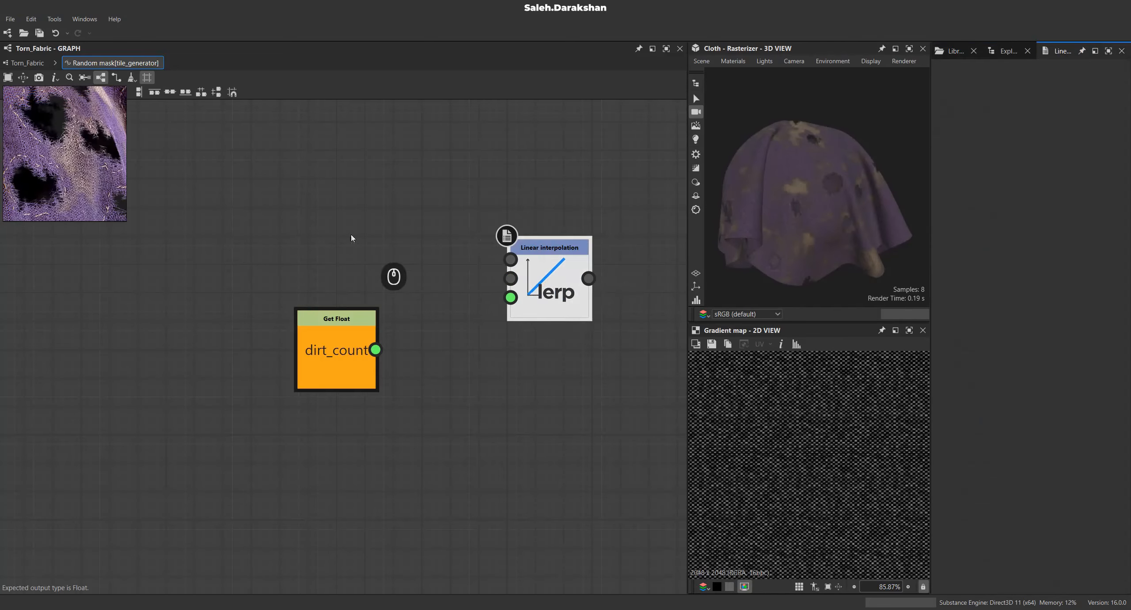
middle_click_drag(432, 261, 453, 340)
left_click_drag(566, 343, 574, 313)
scroll(587, 302, "down", 5)
scroll(491, 281, "up", 3)
Add two Float constants with the values 0 and 1 to the function graph.
left_click(473, 274)
key("space")
scroll(504, 442, "down", 1)
left_click(500, 463)
left_click_drag(473, 273, 486, 241)
key("ctrl+d")
left_click(466, 285)
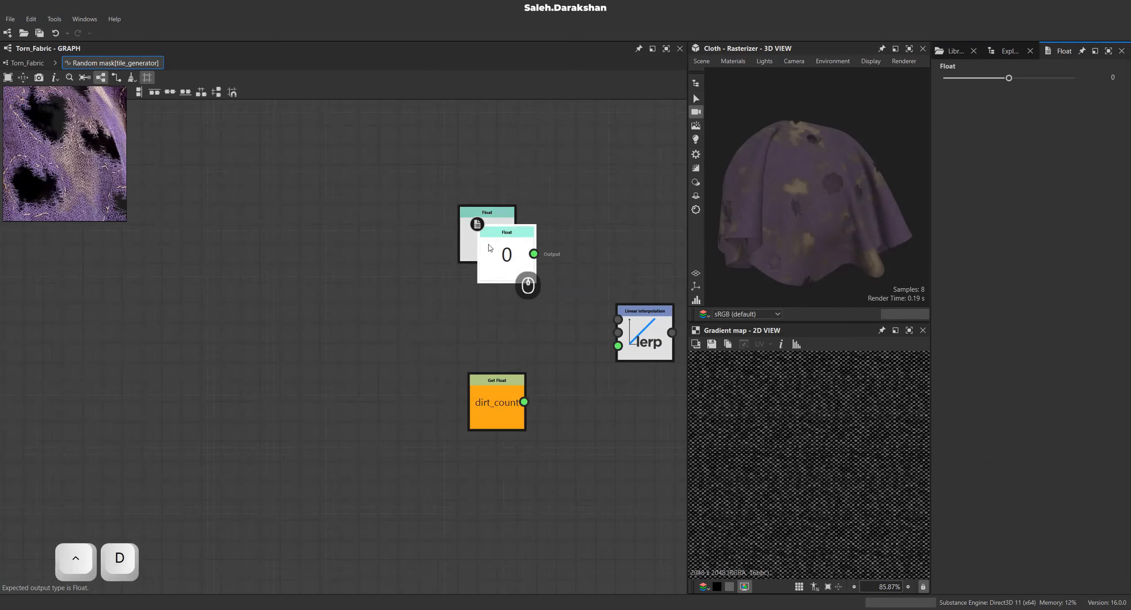
key("Return")
Connect Float 1, Float 0 and dirt_count to the Linear interpolation's first, second and third inputs, and arrange the constants to match.
middle_click_drag(512, 324, 456, 341)
left_click_drag(467, 420, 561, 350)
left_click_drag(457, 252, 561, 337)
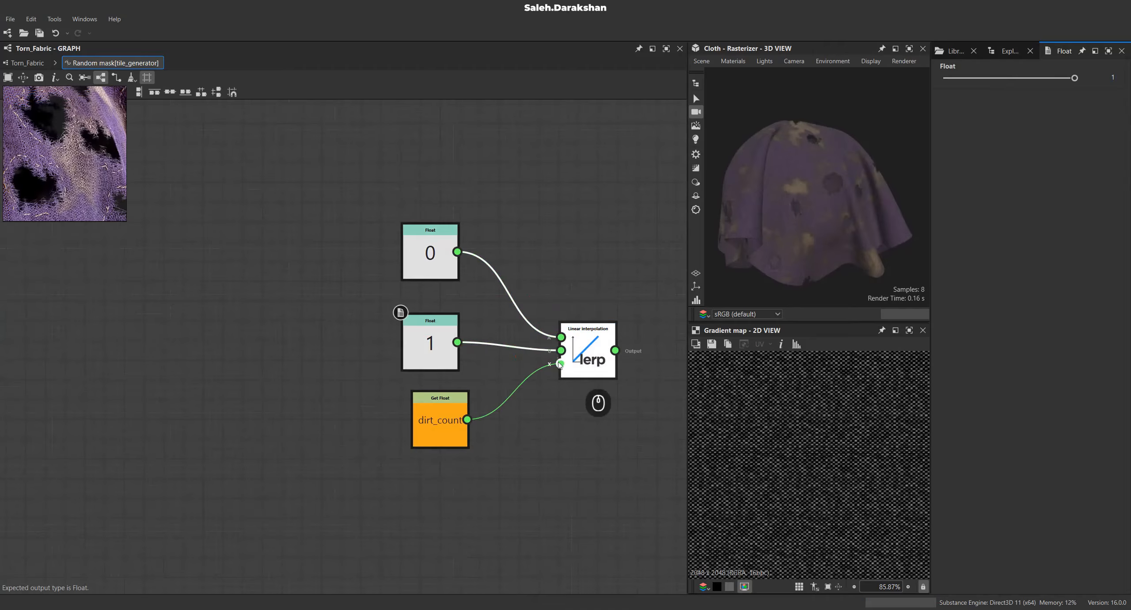
key("x")
left_click_drag(431, 346, 432, 216)
left_click_drag(431, 271, 439, 355)
left_click_drag(435, 218, 437, 258)
Set the Linear interpolation node as the function's output and return to the Torn_Fabric graph.
right_click(570, 324)
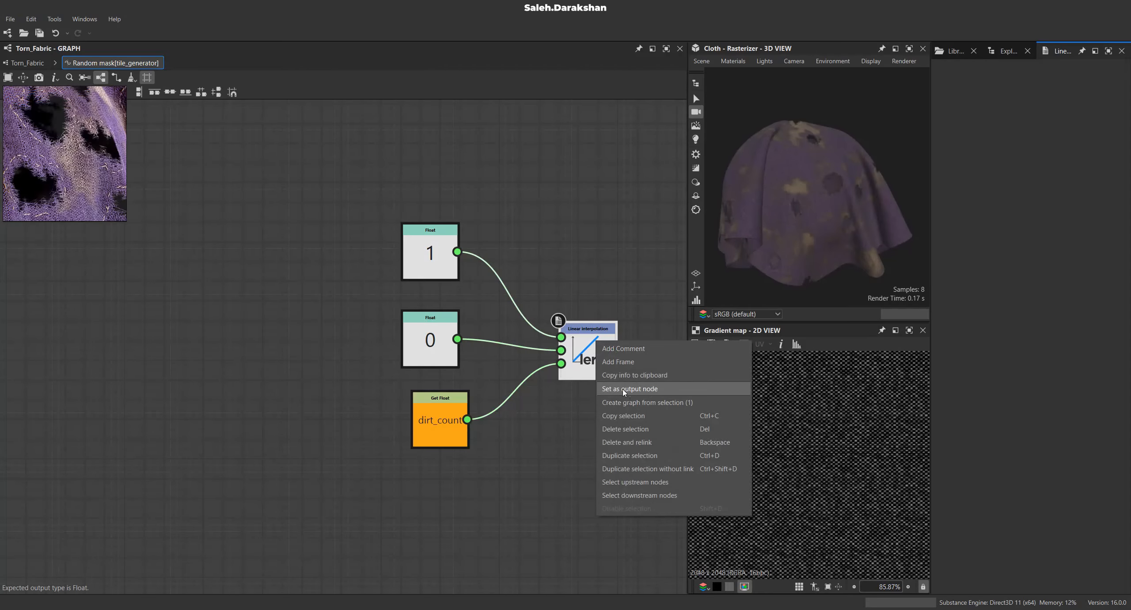
left_click(647, 390)
middle_click_drag(517, 363, 488, 366)
left_click_drag(826, 217, 832, 159)
left_click(31, 63)
Set the Dirt Count parameter's default to 0.2 in the graph's input parameters and check the holes on the cloth.
double_click(370, 306)
scroll(985, 318, "down", 3)
left_click(972, 158)
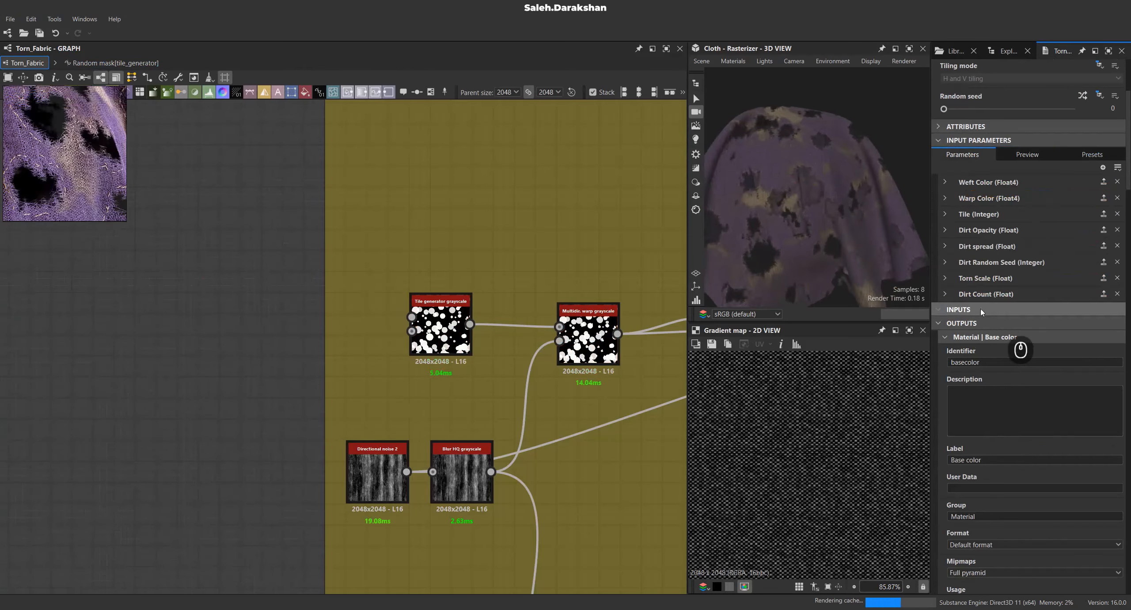
left_click(1007, 295)
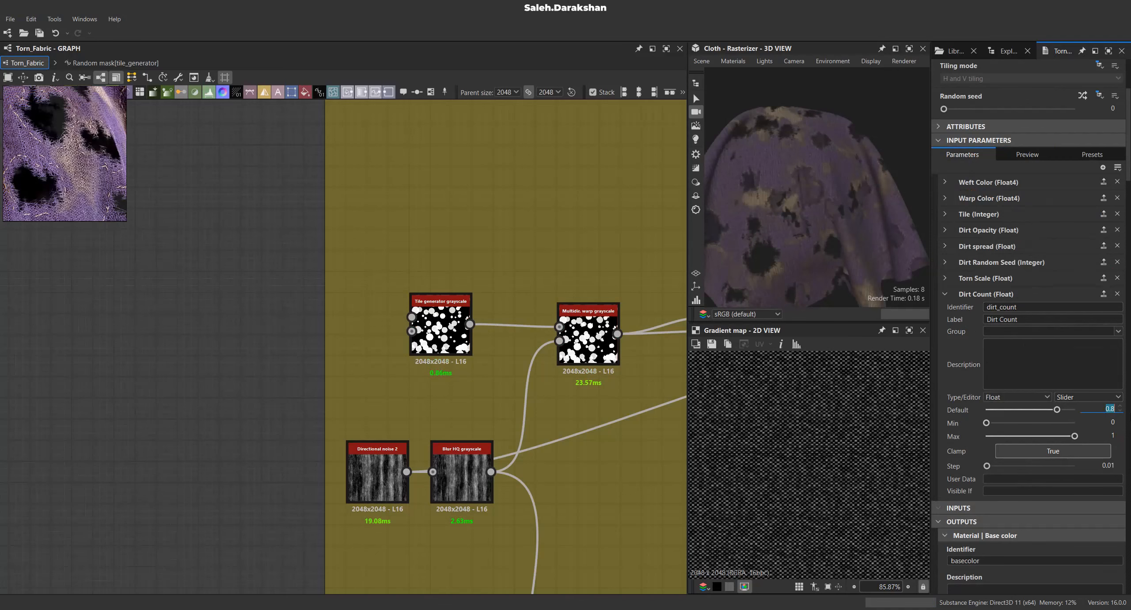
type(".2")
key("Return")
left_click_drag(795, 288, 779, 240)
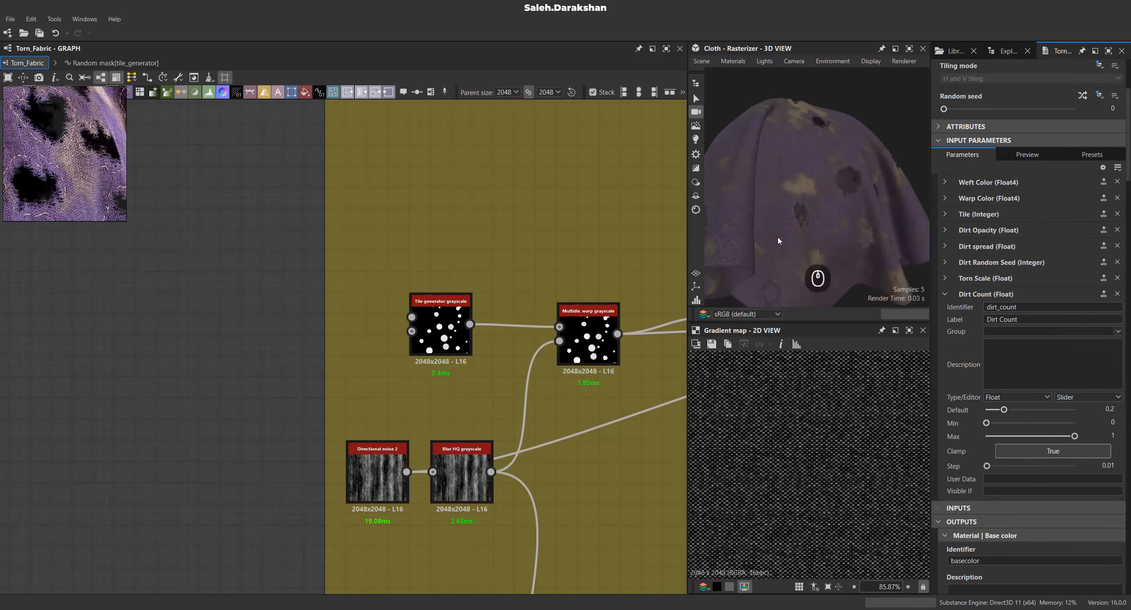
Test the inverted Dirt Count parameter at 1 in the preview, check the cloth, and reset it to its default.
left_click(1021, 154)
left_click_drag(971, 529, 1080, 530)
scroll(841, 229, "down", 3)
left_click_drag(839, 228, 818, 238)
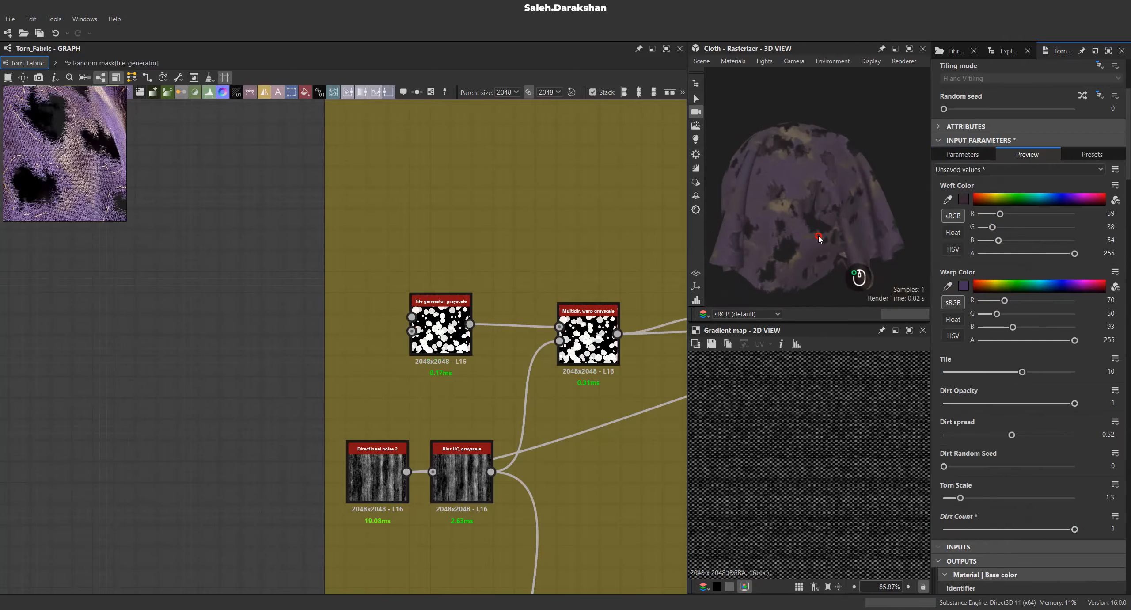
left_click(1115, 517)
left_click(1089, 544)
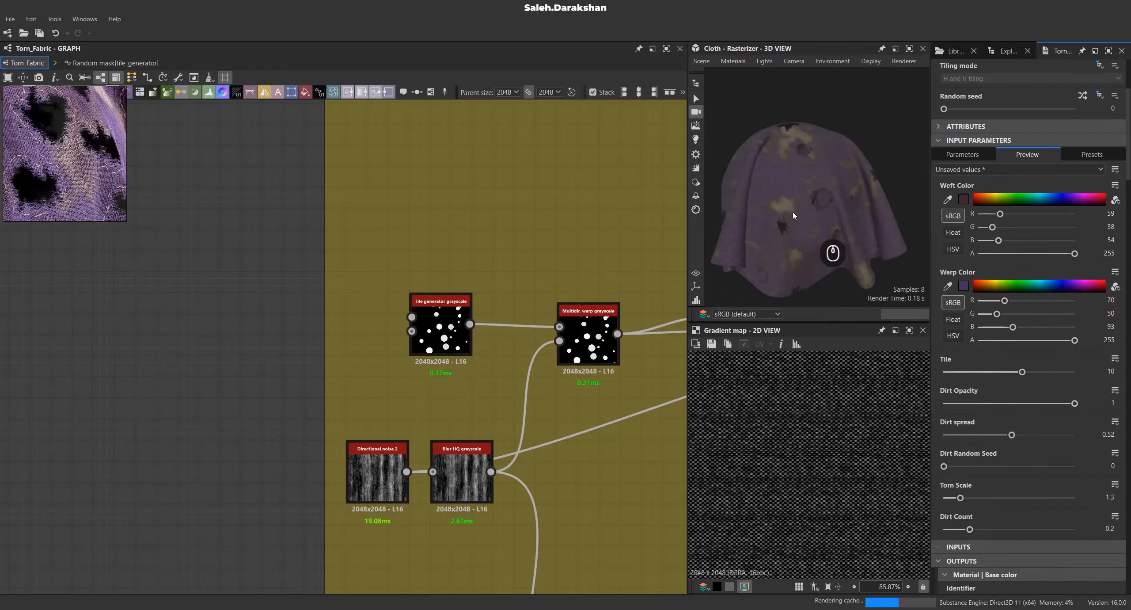
Check the exposure options for the Tile generator grayscale node's Random seed.
scroll(386, 274, "down", 3)
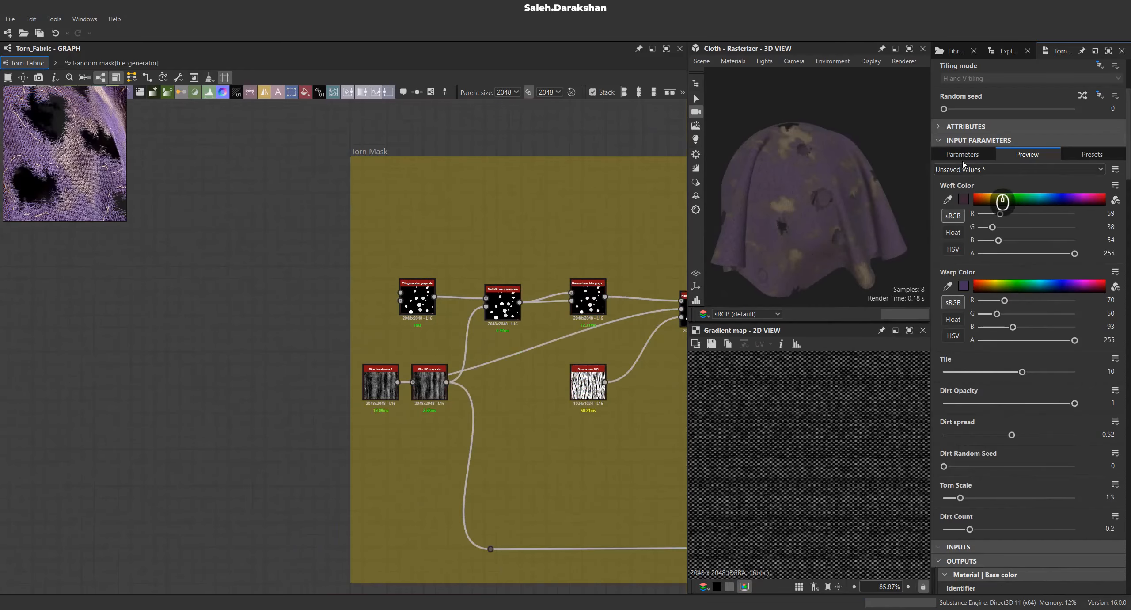
left_click(417, 297)
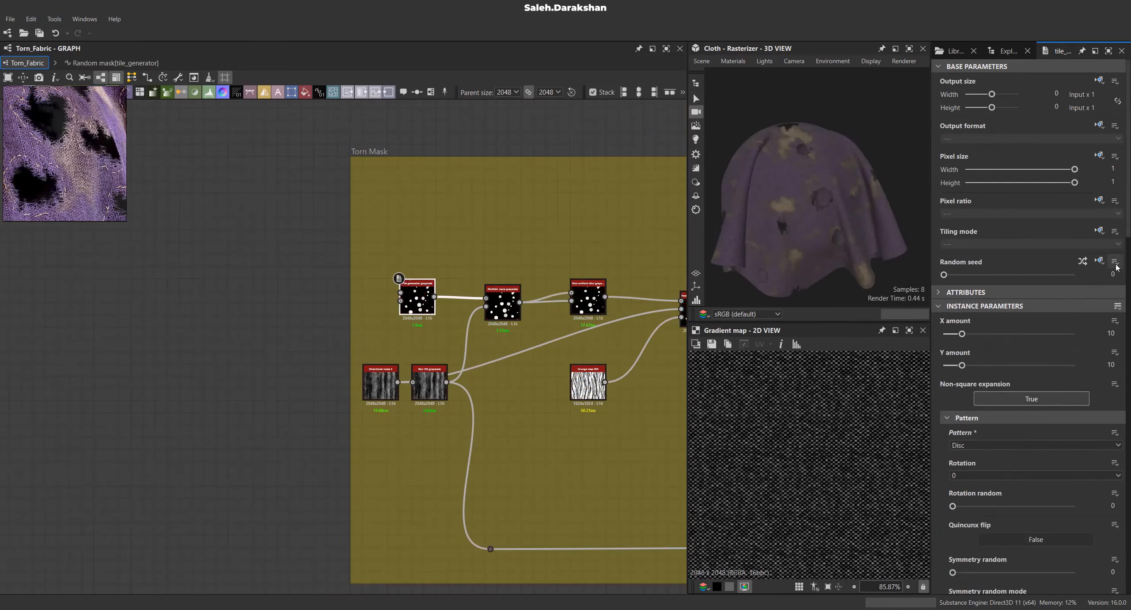
left_click(1114, 268)
left_click(259, 288)
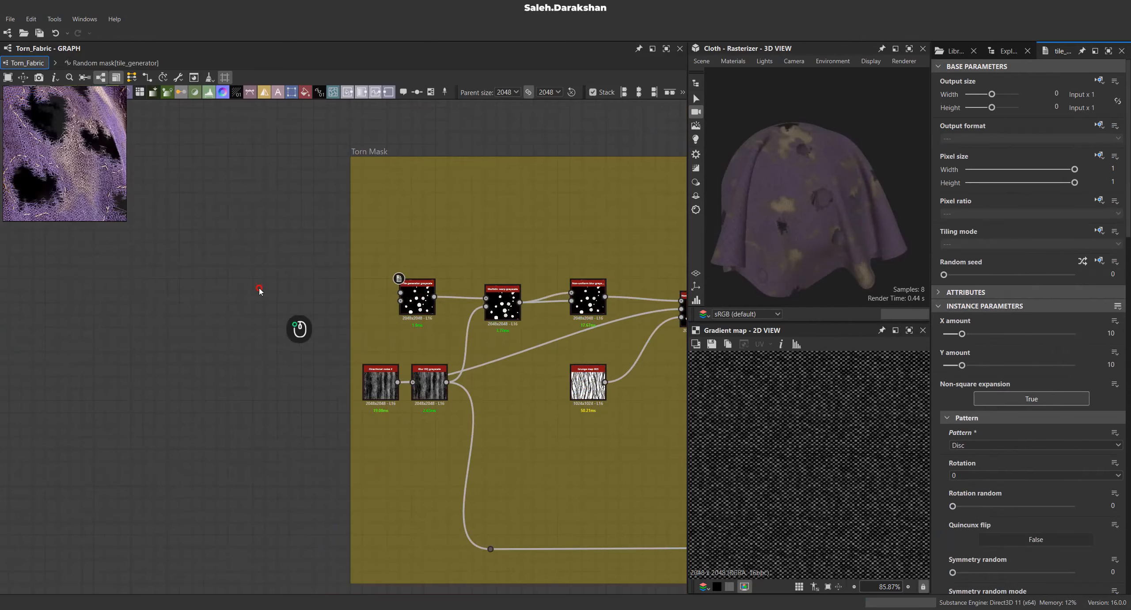
Add a new input parameter to the graph and rename the existing Dirt Count parameter as Torn Count.
left_click(945, 476)
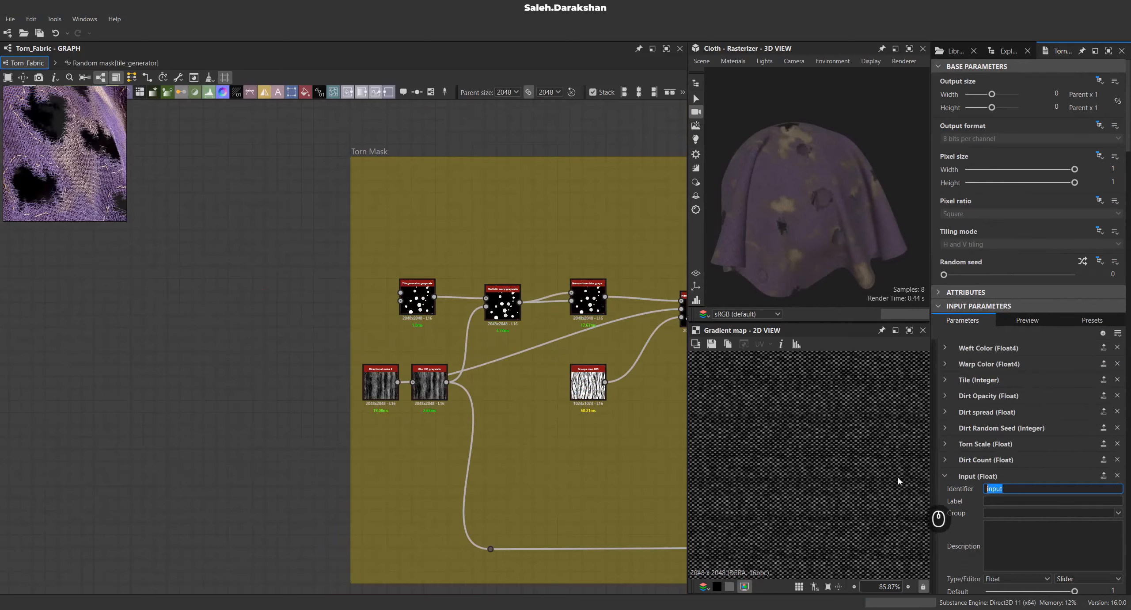
left_click(944, 460)
scroll(940, 461, "down", 3)
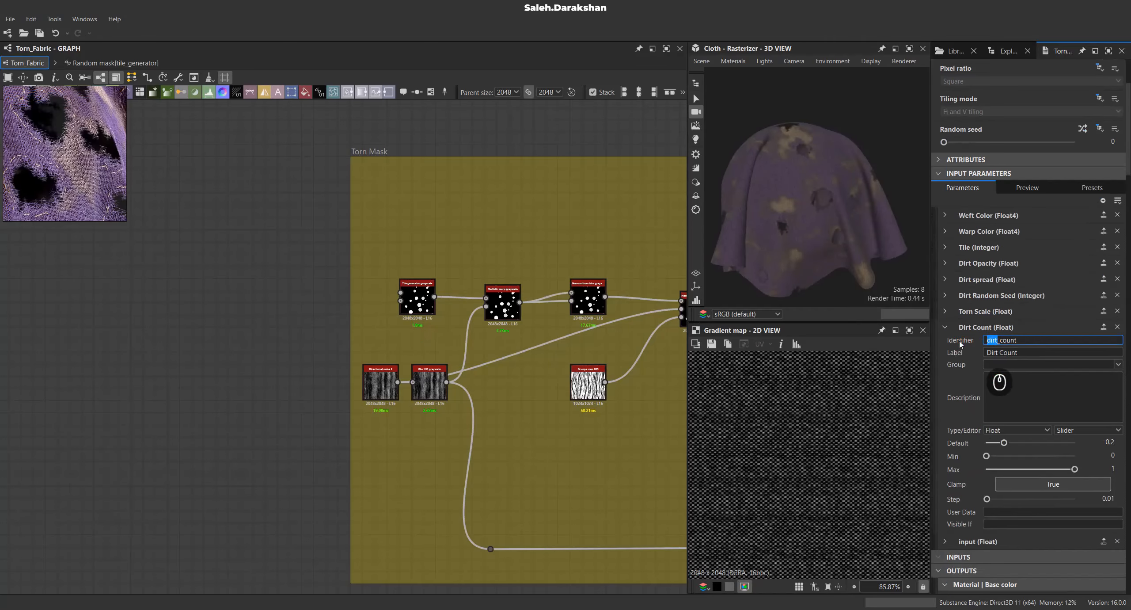
double_click(998, 353)
type("Torn")
left_click(945, 327)
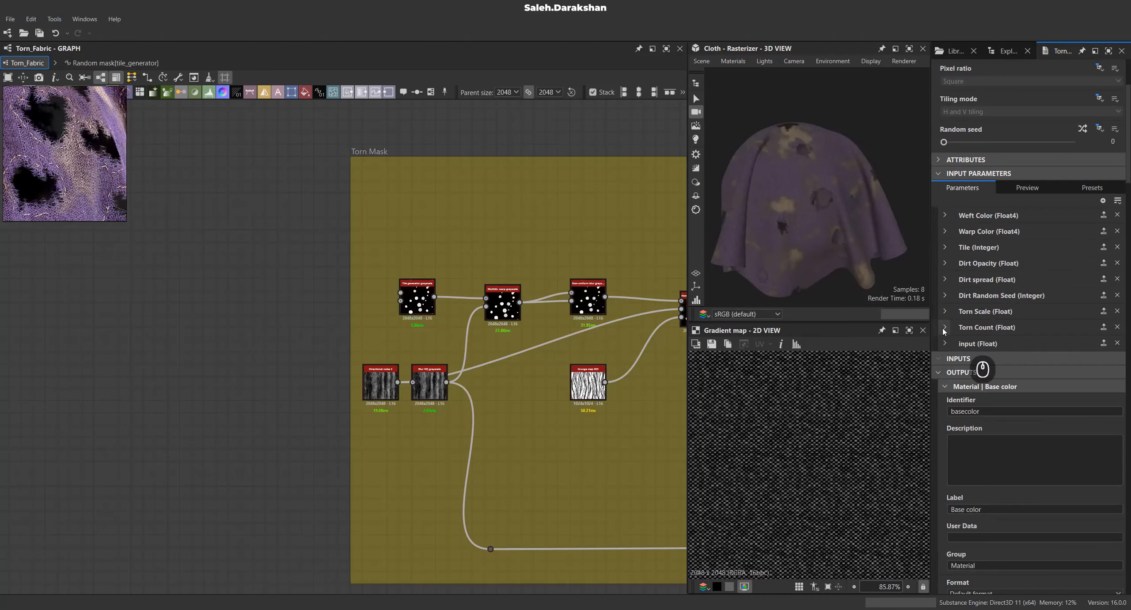
Give the new input parameter the identifier torn_random_seed and the label Torn Random Seed, and set its type to Integer.
left_click(944, 344)
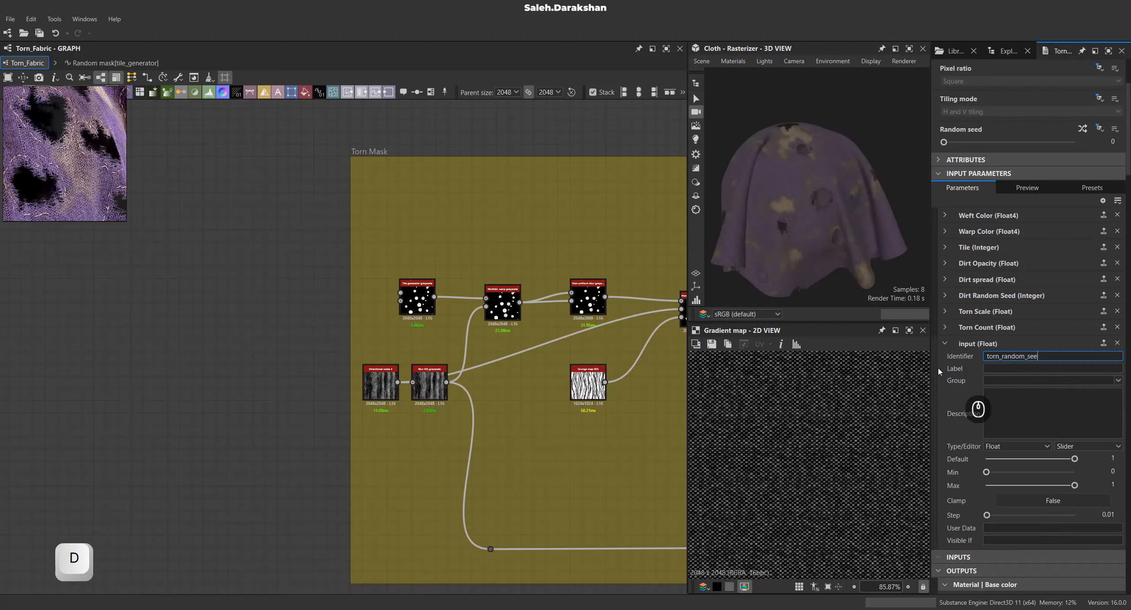
type("rn Random Seed")
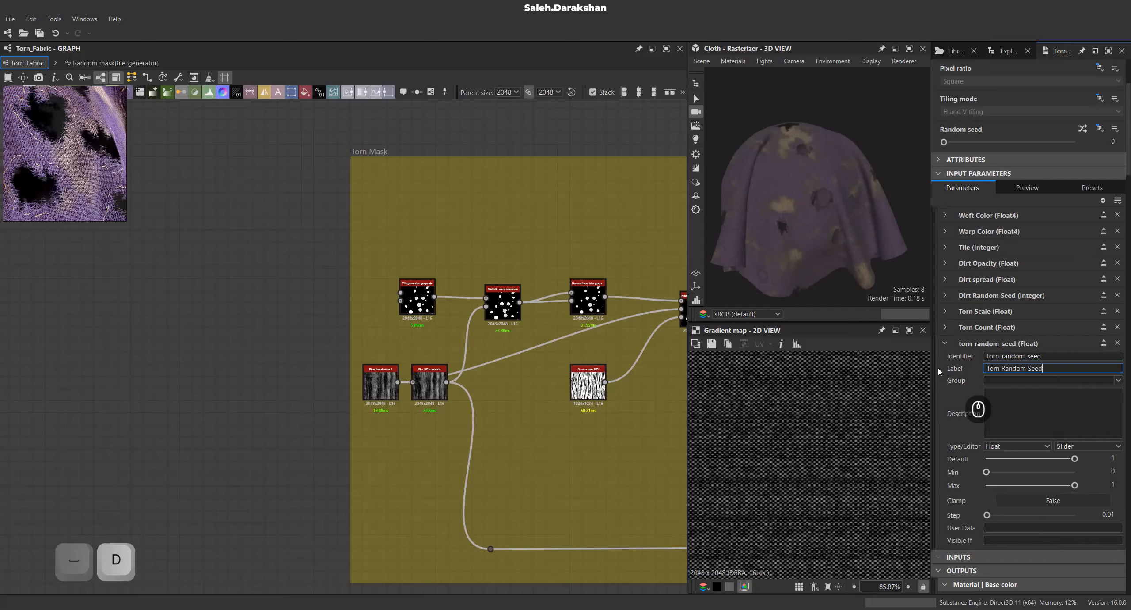
left_click(1017, 446)
left_click(1011, 469)
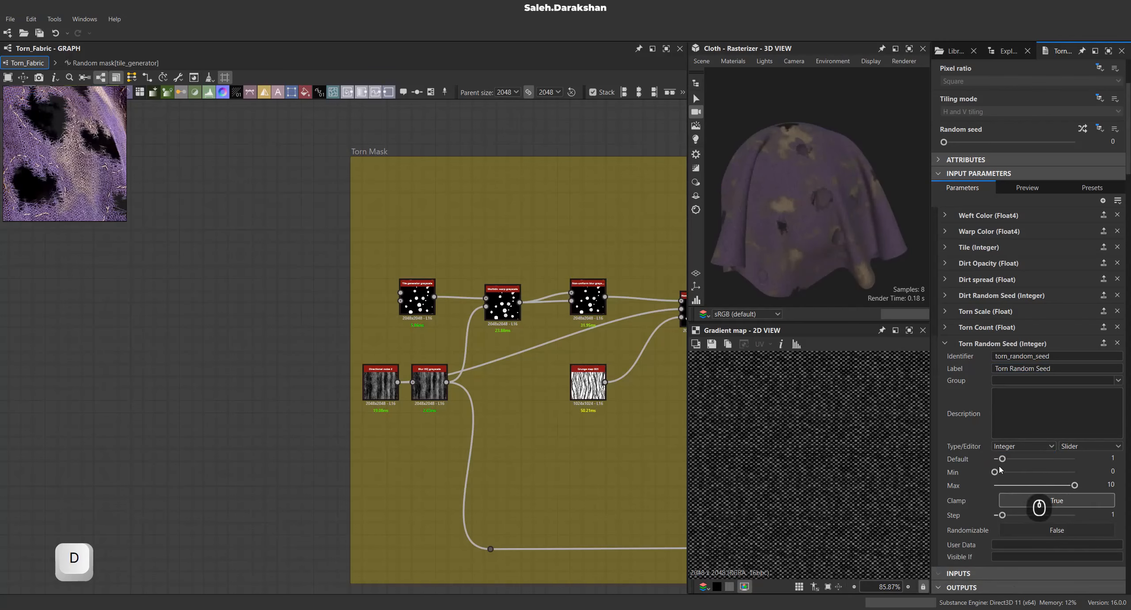
left_click(945, 344)
Link the Random seed of the Torn Mask frame's Tile generator grayscale node to the torn_random_seed graph input.
left_click(417, 299)
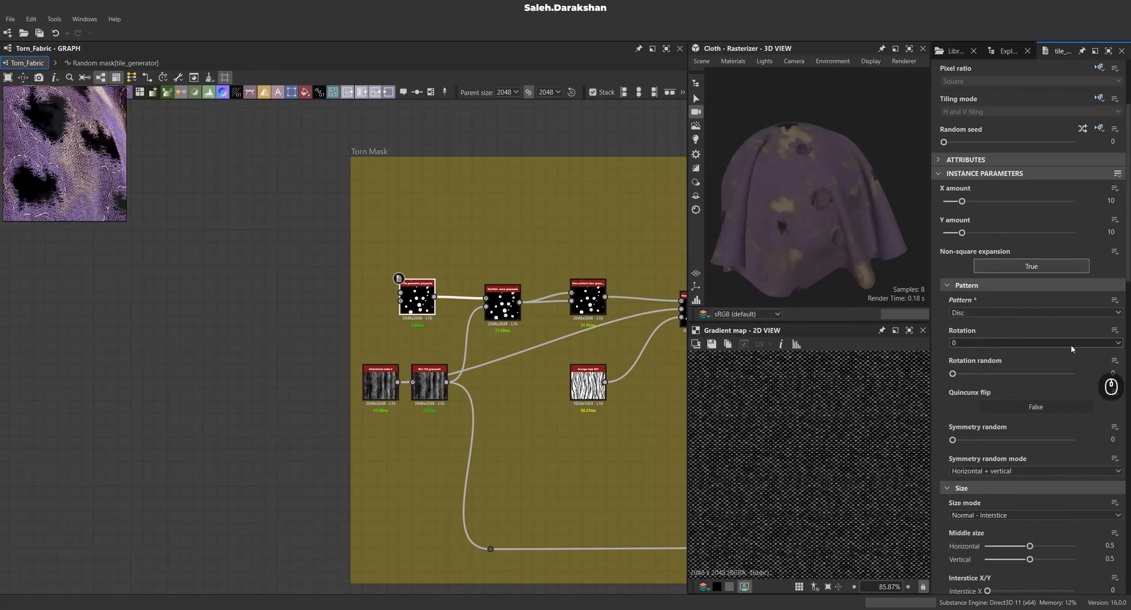
scroll(1098, 199, "up", 3)
left_click(1115, 228)
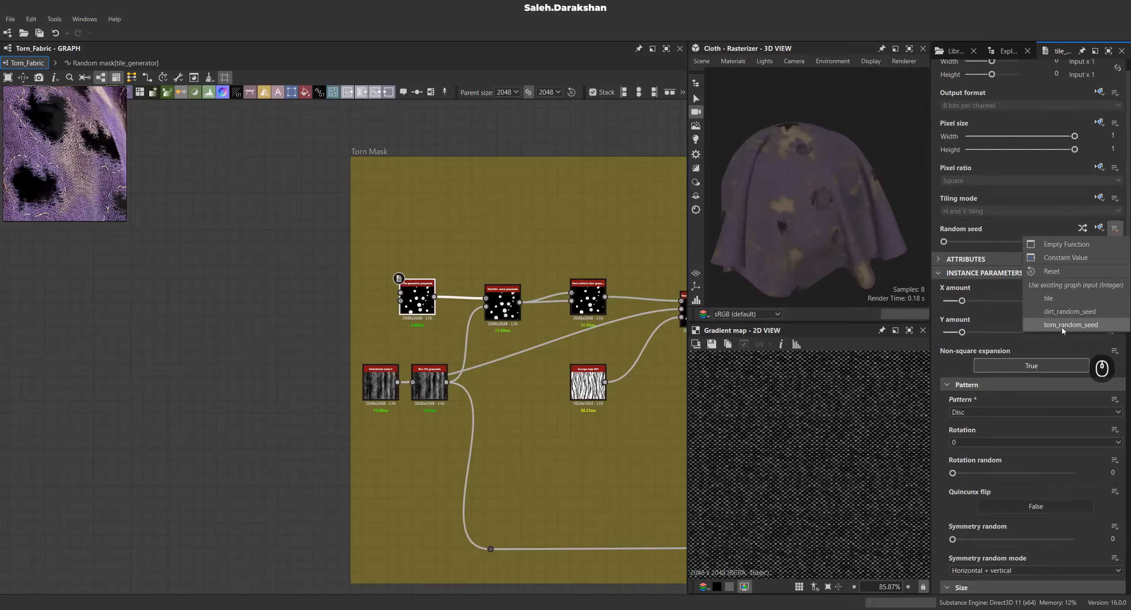
left_click(1073, 325)
scroll(429, 321, "down", 3)
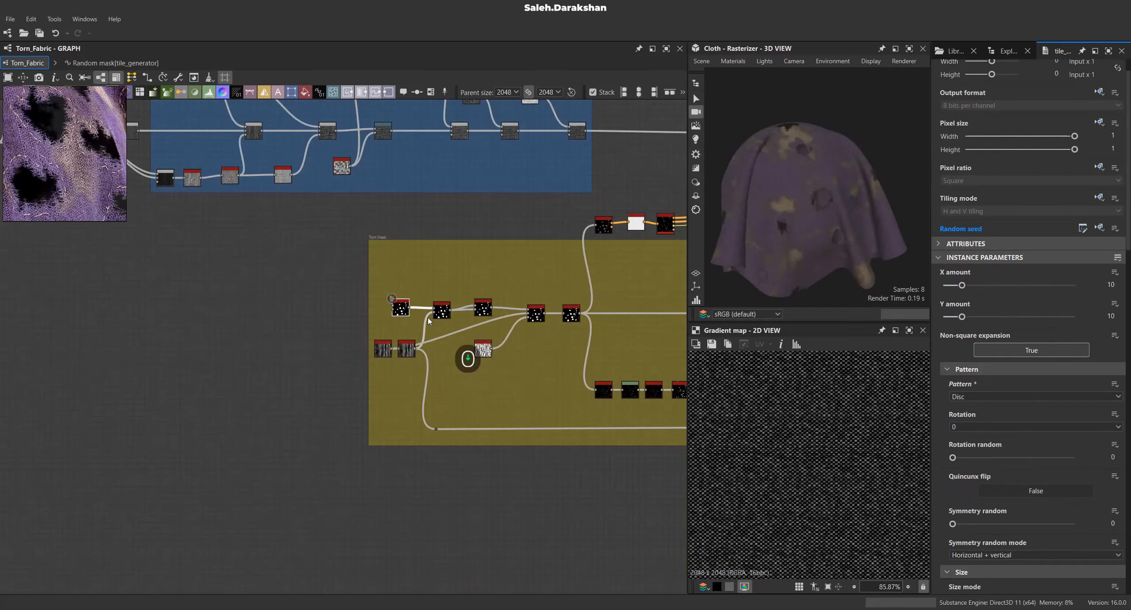
Examine the end of the graph around the output nodes and the Range and Position settings of the histogram node there.
left_click(268, 291)
scroll(429, 414, "down", 6)
middle_click_drag(437, 418, 247, 417)
scroll(470, 339, "up", 4)
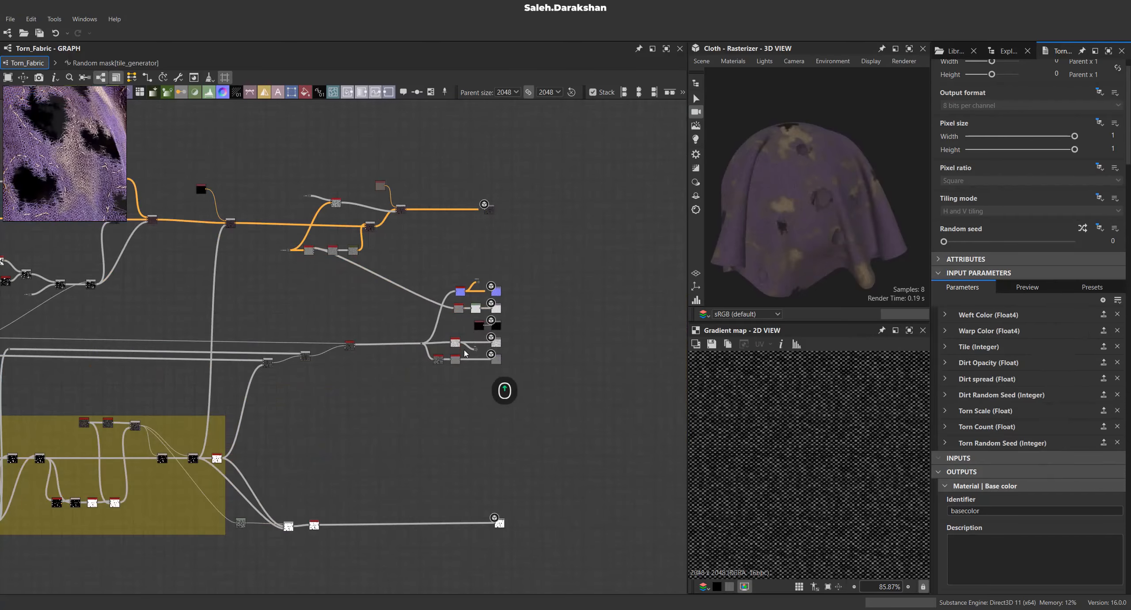
scroll(470, 342, "up", 4)
left_click(447, 362)
scroll(404, 419, "down", 4)
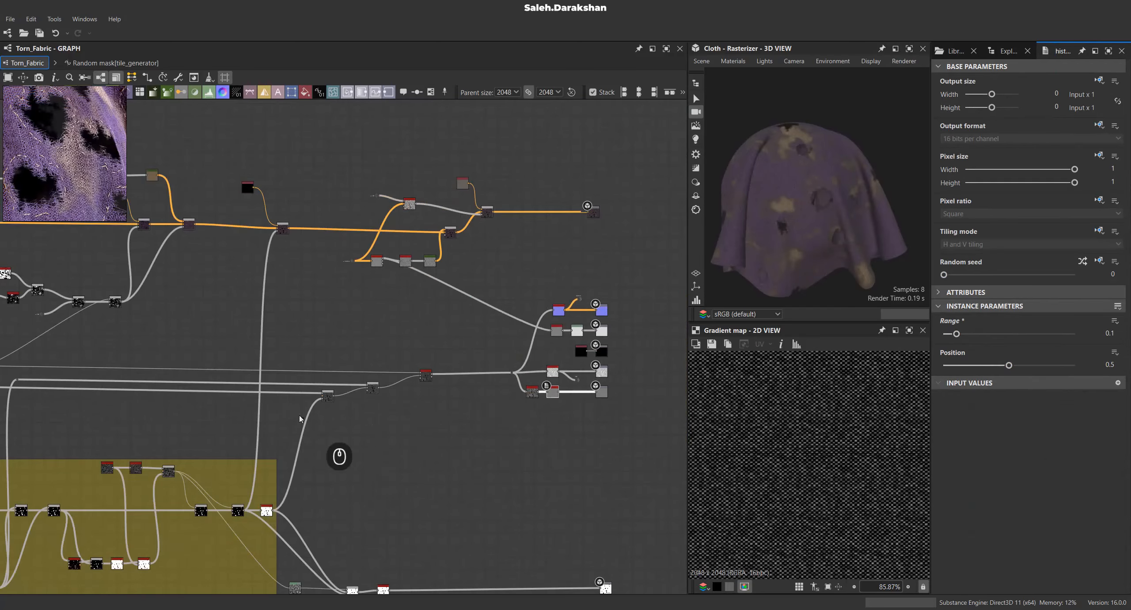
Publish the Torn_Fabric.sbs package as Torn_Fabric.sbsar with Auto archive compression.
left_click(1008, 52)
scroll(504, 336, "down", 4)
left_click(997, 81)
left_click(955, 67)
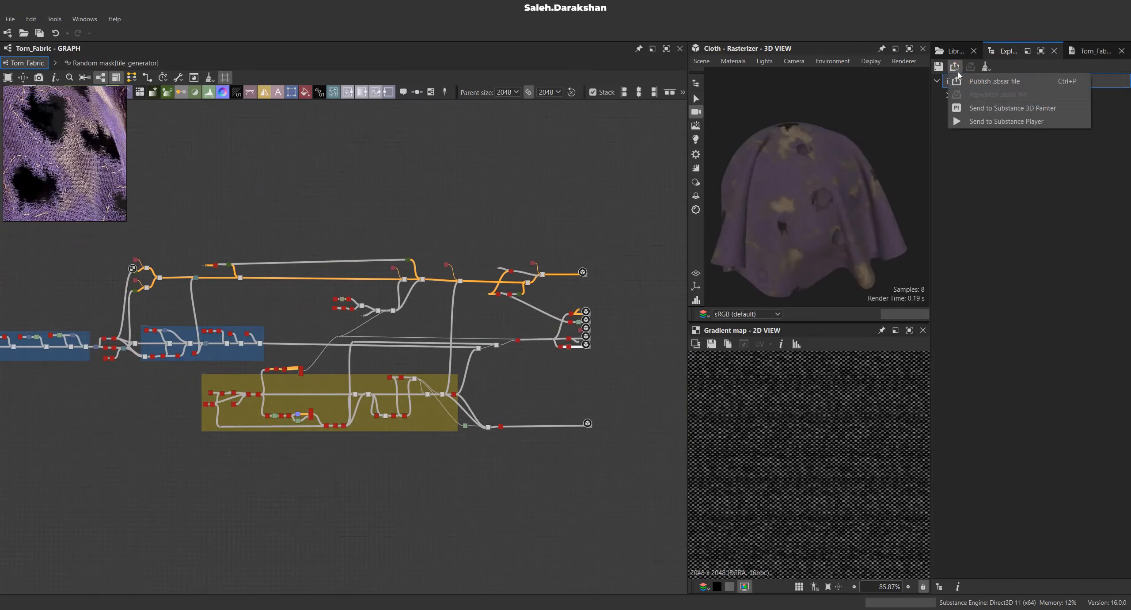
left_click(999, 81)
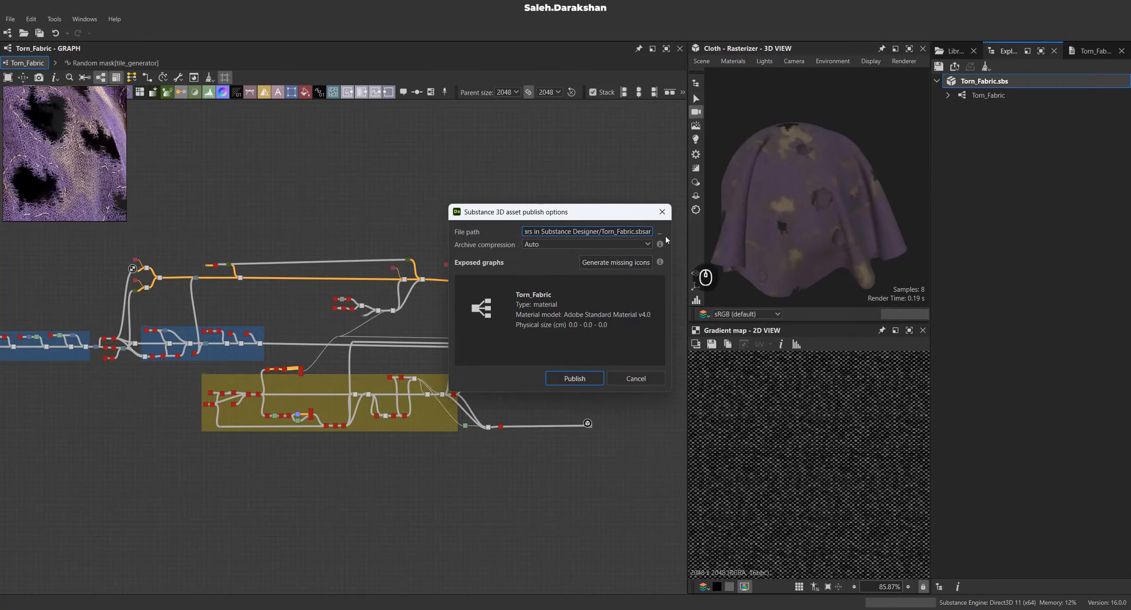
left_click(574, 378)
scroll(552, 265, "down", 3)
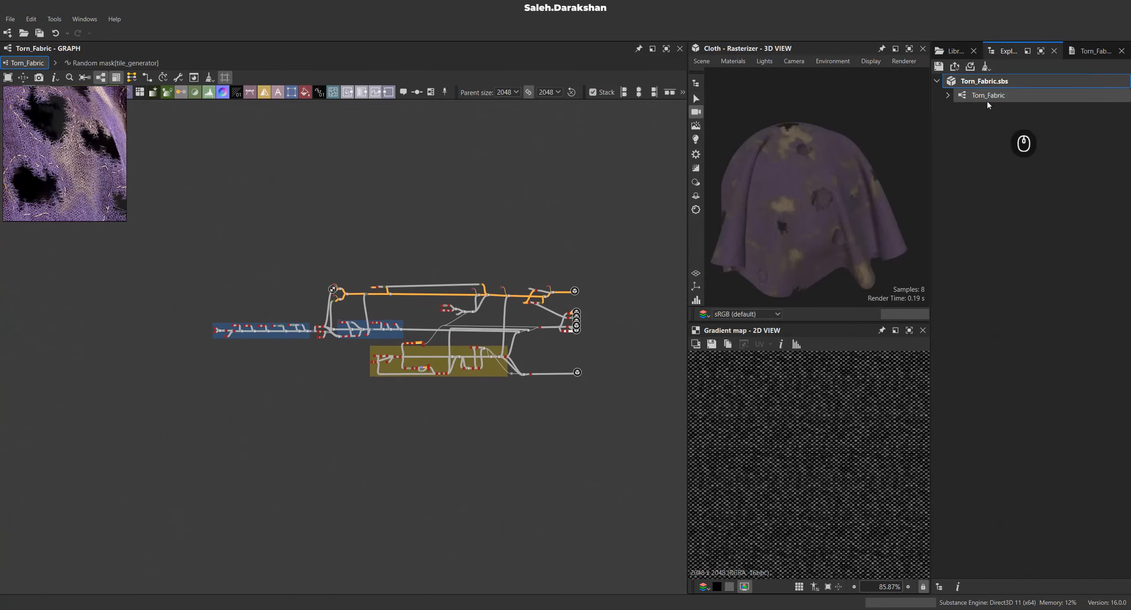